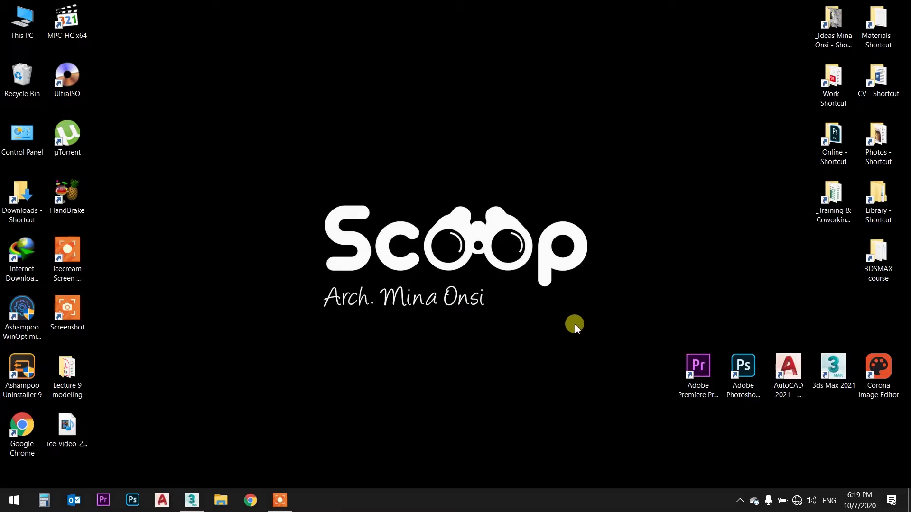
- Restore the 3ds Max window and make the Perspective viewport active
{"action": "left_click", "coordinate": [189, 499]}
{"action": "left_click", "coordinate": [422, 241]}
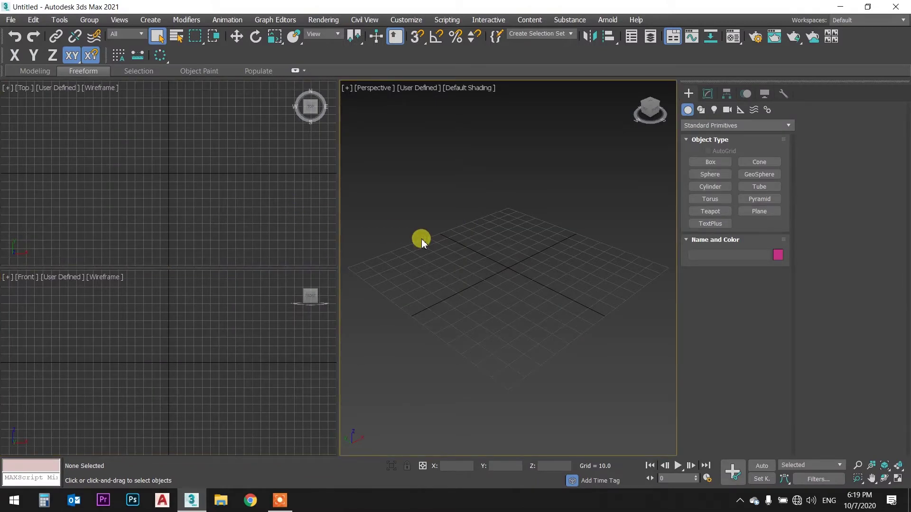
- Create a teapot of radius 18.324 in a maximized Perspective view
{"action": "left_click", "coordinate": [725, 213]}
{"action": "mouse_move", "coordinate": [397, 332]}
{"action": "left_mouse_down"}
{"action": "mouse_move", "coordinate": [441, 335]}
{"action": "mouse_move", "coordinate": [488, 301]}
{"action": "left_mouse_up"}
{"action": "key", "text": "alt+w"}
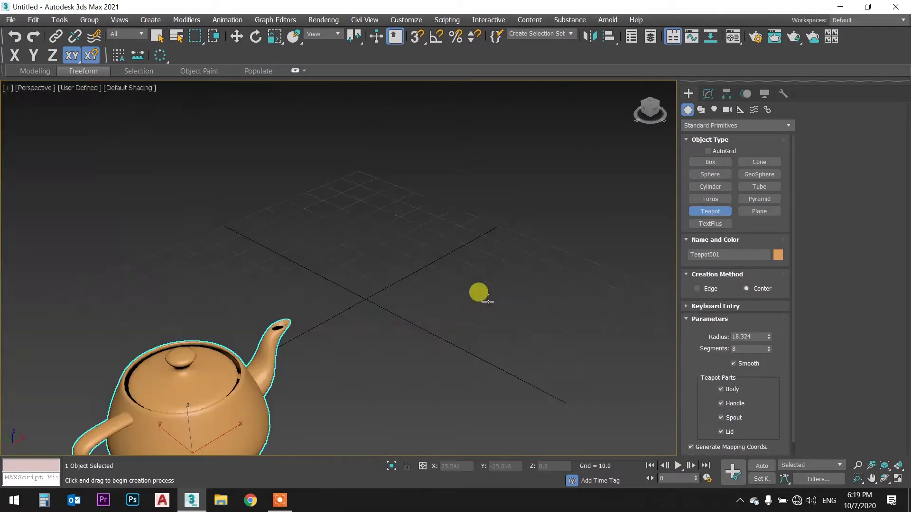
{"action": "scroll", "coordinate": [498, 266], "scroll_direction": "down", "scroll_amount": 3}
{"action": "scroll", "coordinate": [489, 240], "scroll_direction": "down", "scroll_amount": 2}
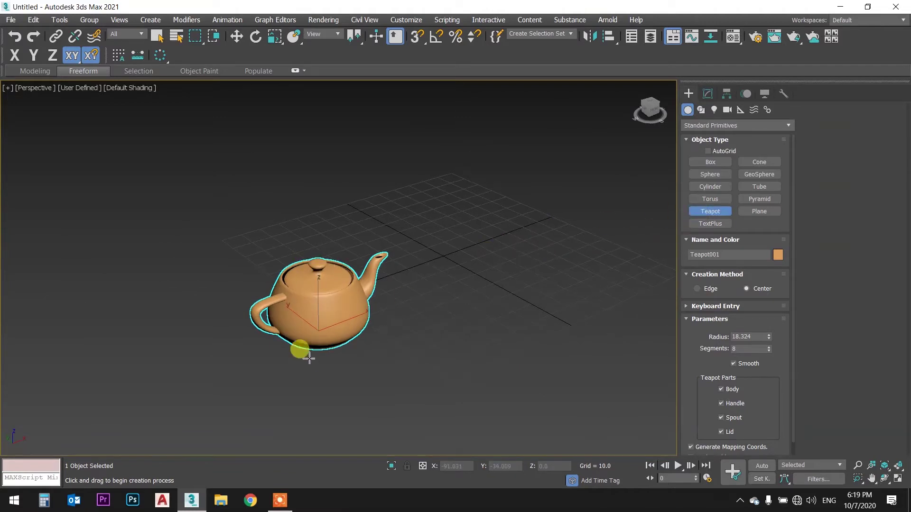
{"action": "middle_click_drag", "start_coordinate": [443, 198], "coordinate": [427, 198]}
{"action": "right_click", "coordinate": [452, 199]}
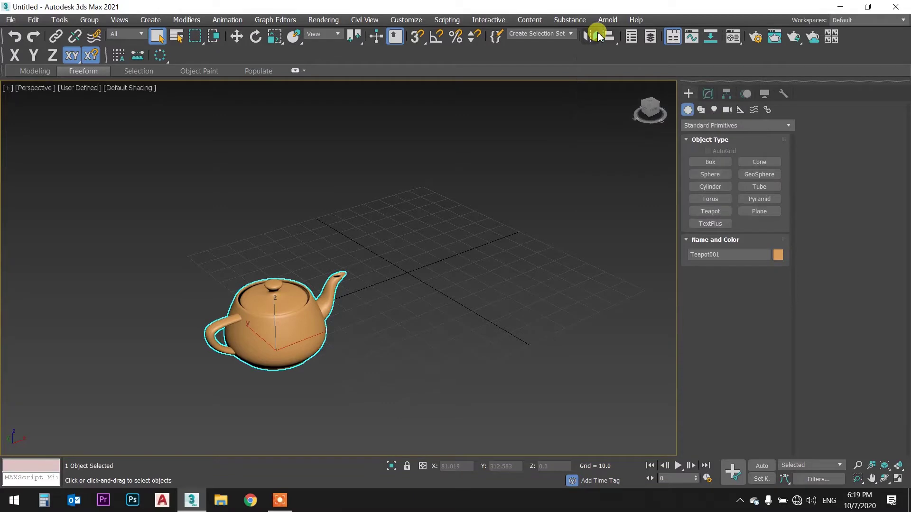
- Switch to a circular selection region and show the teapot with Edged Faces
{"action": "key", "text": "q"}
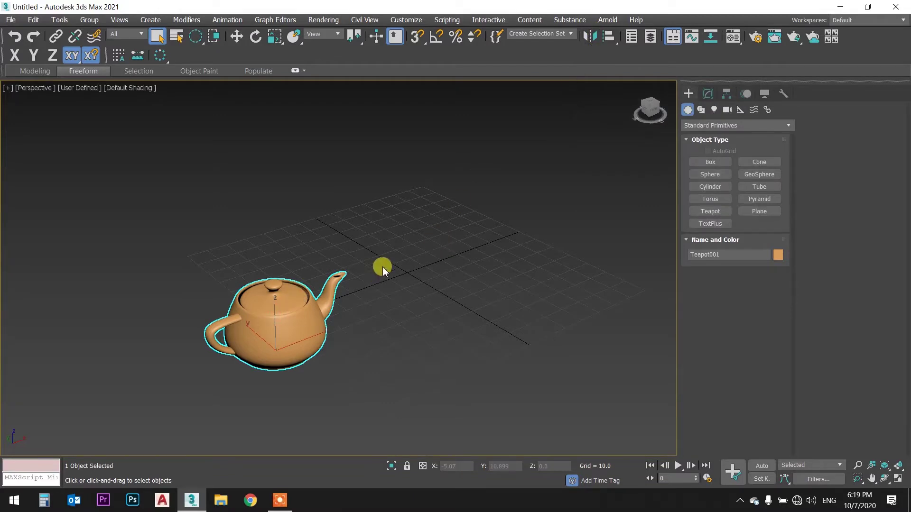
{"action": "middle_click_drag", "start_coordinate": [437, 229], "coordinate": [463, 220]}
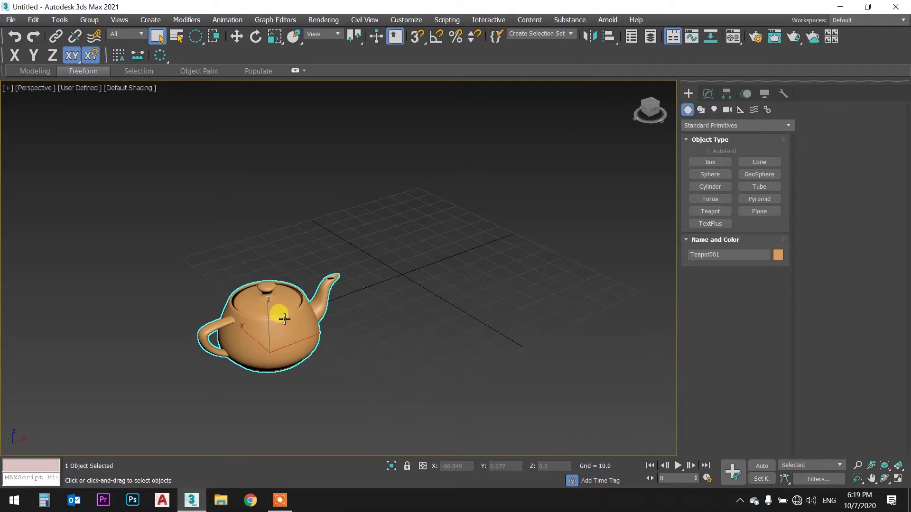
{"action": "key", "text": "F4"}
{"action": "middle_click_drag", "start_coordinate": [350, 284], "coordinate": [344, 289]}
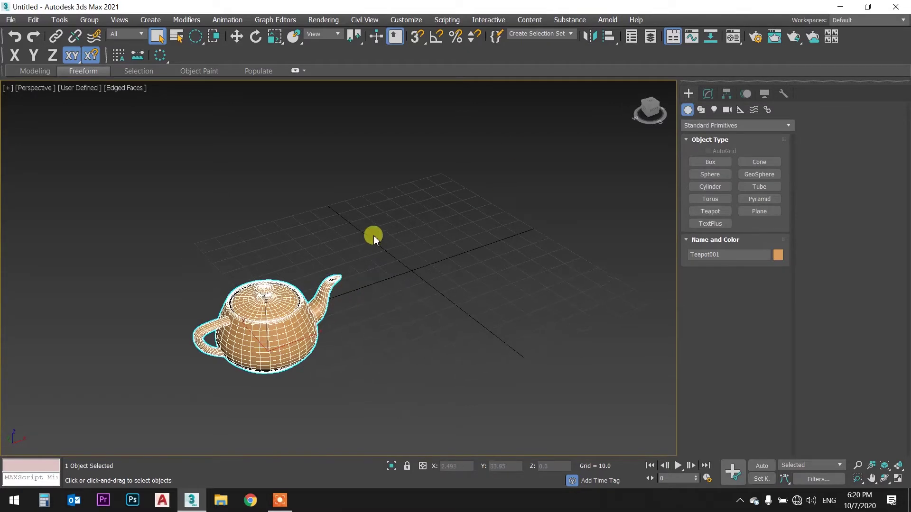
- Preview the teapot mirrored along the Y and Z axes in the Mirror dialog
{"action": "left_click", "coordinate": [590, 37]}
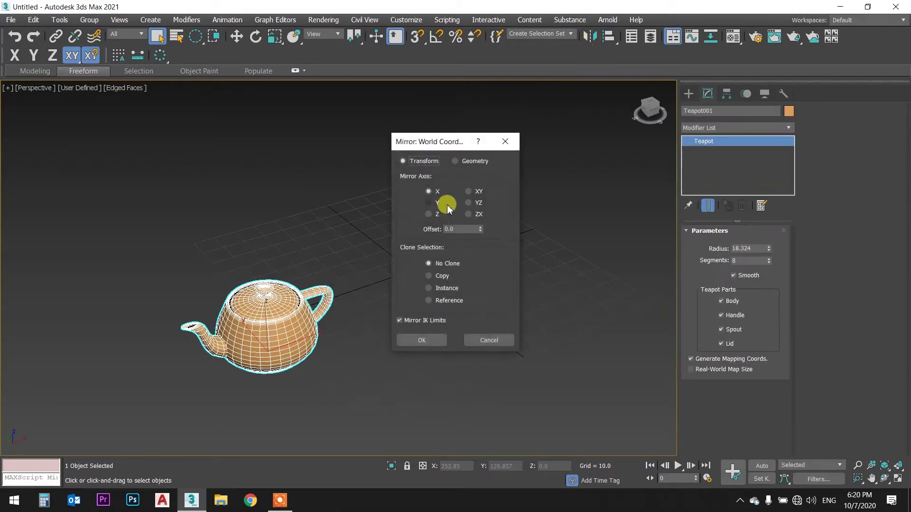
{"action": "left_click_drag", "start_coordinate": [427, 141], "coordinate": [489, 129]}
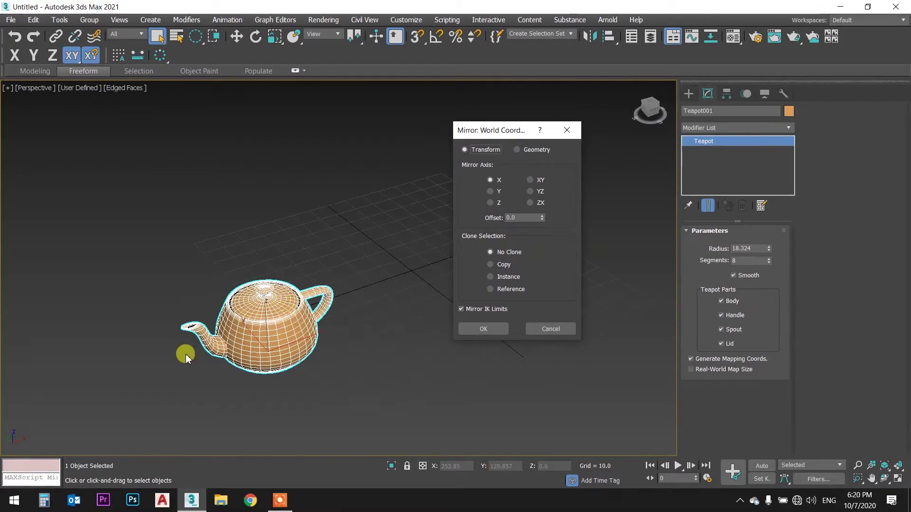
{"action": "left_click", "coordinate": [498, 193]}
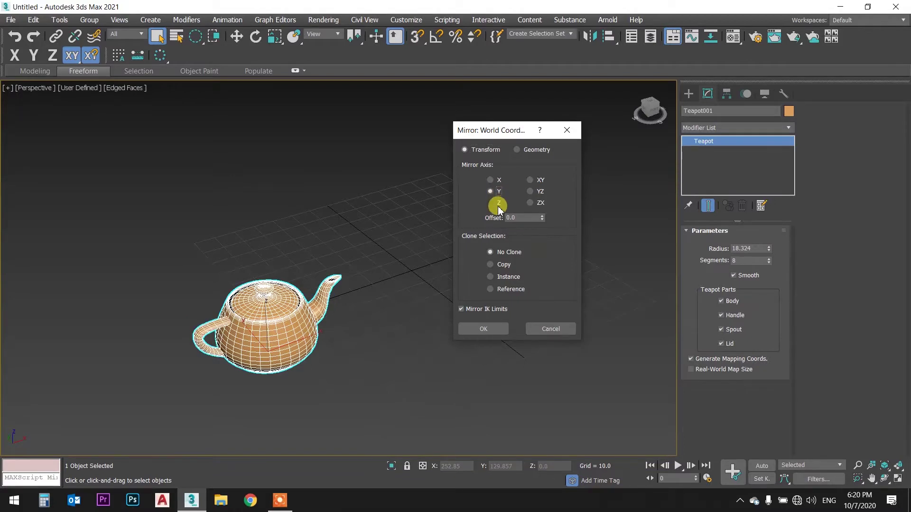
{"action": "left_click", "coordinate": [498, 208]}
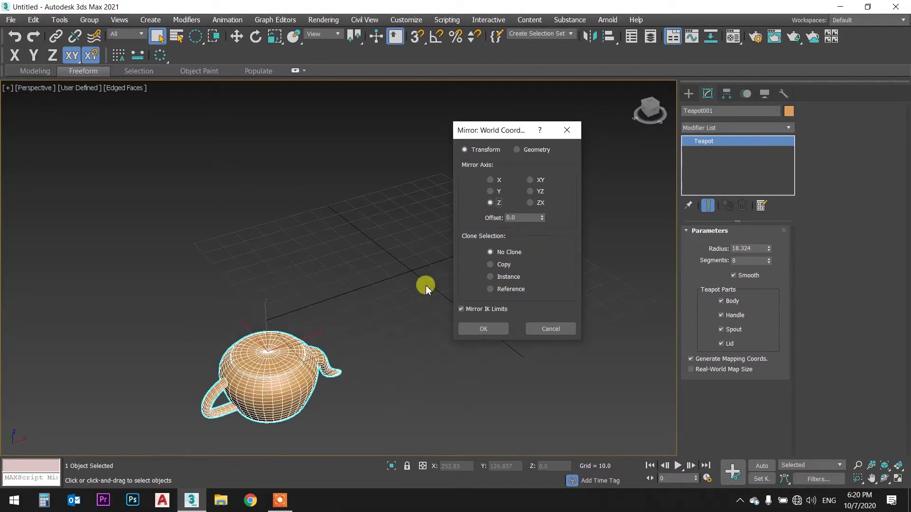
{"action": "left_click", "coordinate": [491, 191]}
{"action": "left_click", "coordinate": [493, 196]}
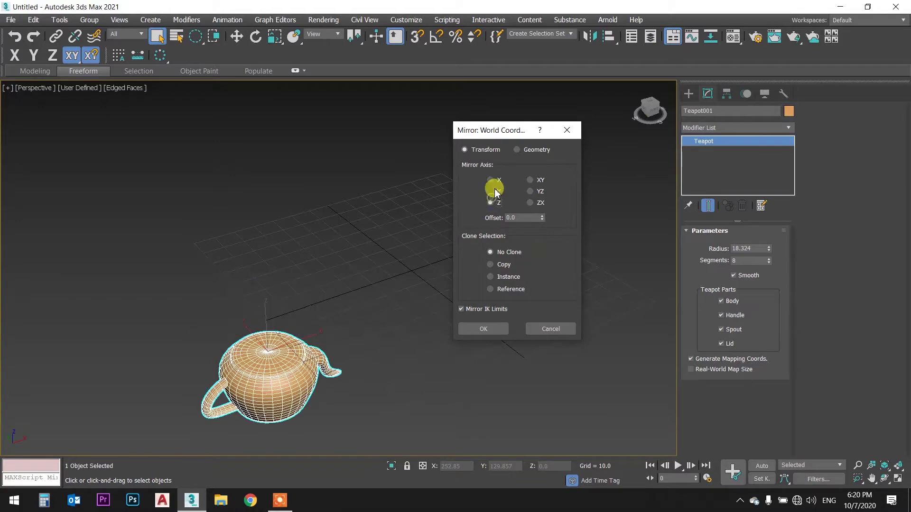
{"action": "left_click", "coordinate": [493, 203]}
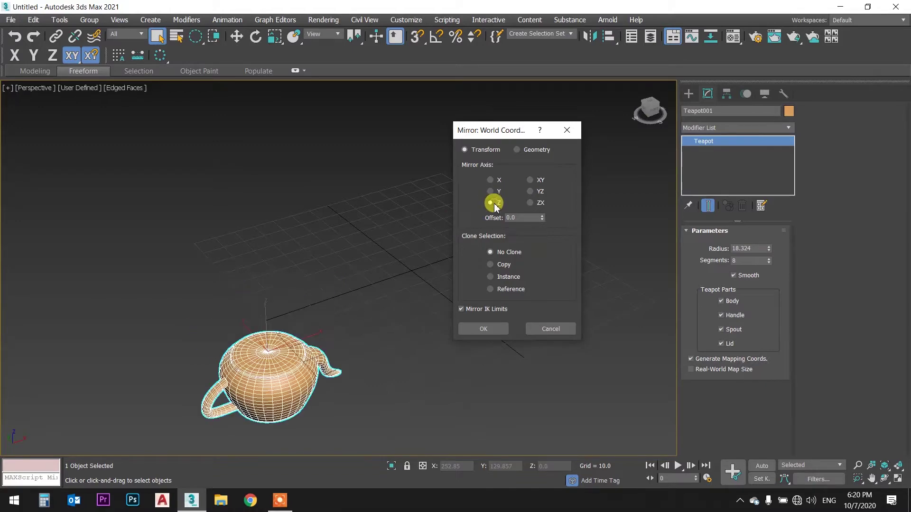
- Apply an X-axis mirror with No Clone and orbit around the flipped teapot
{"action": "left_click", "coordinate": [494, 181]}
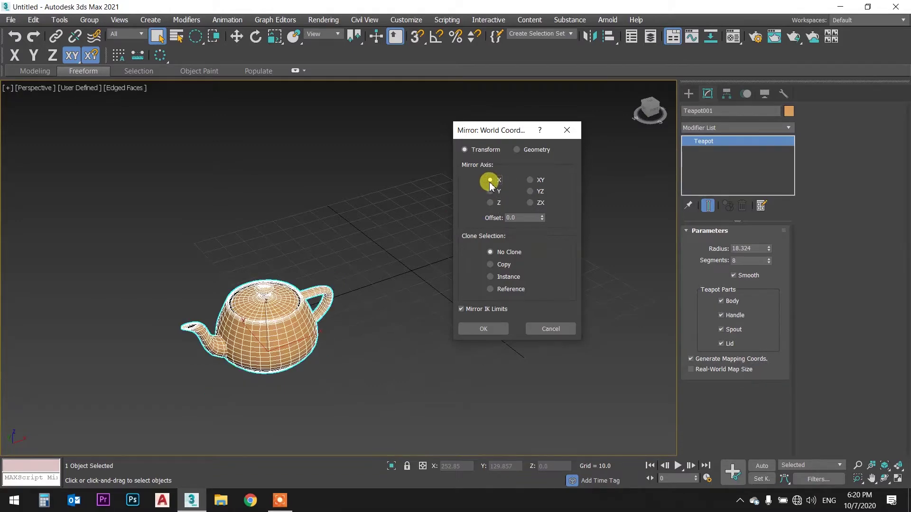
{"action": "left_click_drag", "start_coordinate": [509, 132], "coordinate": [496, 118]}
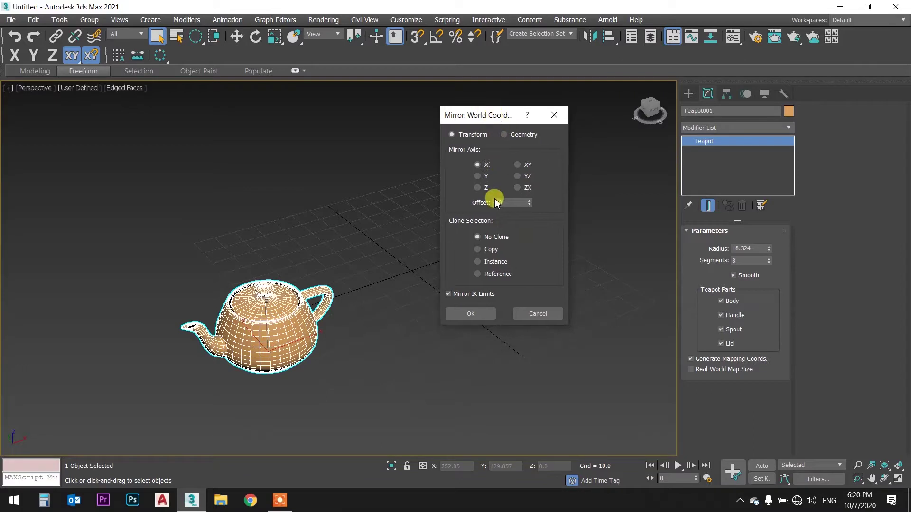
{"action": "left_click", "coordinate": [472, 313]}
{"action": "middle_click_drag", "start_coordinate": [466, 209], "coordinate": [507, 195]}
{"action": "mouse_move", "coordinate": [612, 171]}
{"action": "middle_mouse_down", "text": "alt"}
{"action": "mouse_move", "coordinate": [441, 242]}
{"action": "mouse_move", "coordinate": [518, 209]}
{"action": "mouse_move", "coordinate": [477, 236]}
{"action": "mouse_move", "coordinate": [409, 241]}
{"action": "mouse_move", "coordinate": [442, 233]}
{"action": "middle_mouse_up", "text": "alt"}
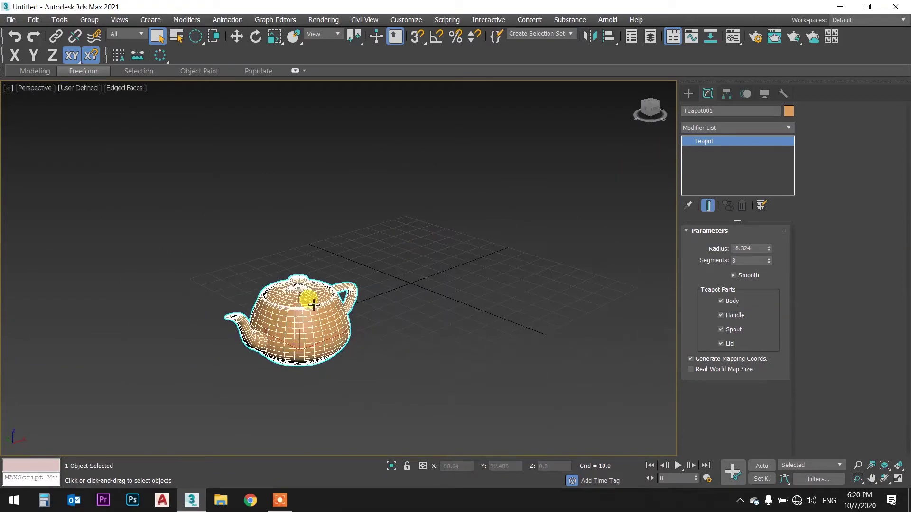
{"action": "middle_click_drag", "start_coordinate": [313, 304], "coordinate": [291, 305], "text": "alt"}
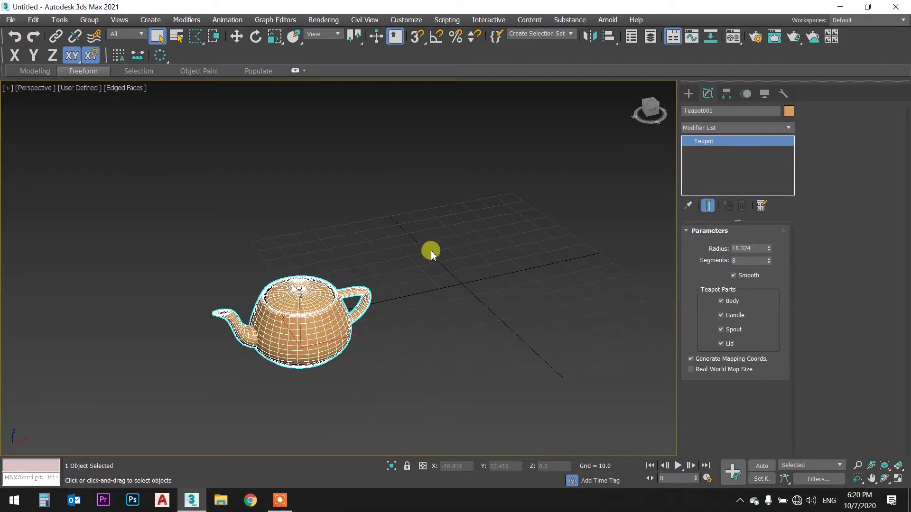
- Delete the teapot and place a TextPlus text object on the grid
{"action": "key", "text": "Delete"}
{"action": "left_click", "coordinate": [688, 93]}
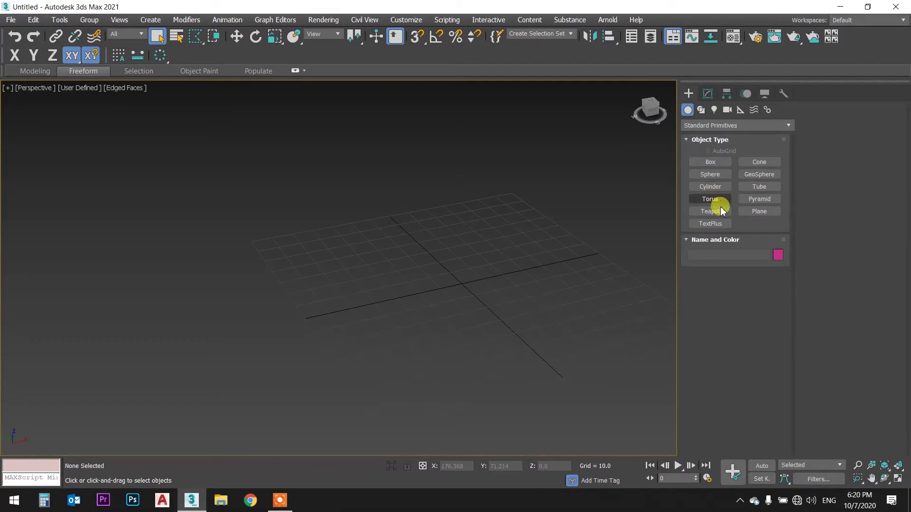
{"action": "left_click", "coordinate": [720, 224]}
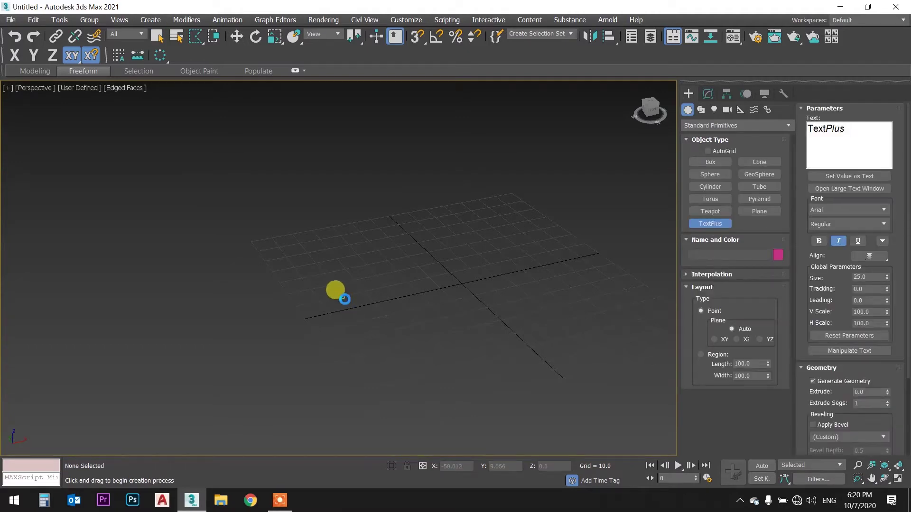
{"action": "left_click", "coordinate": [335, 290]}
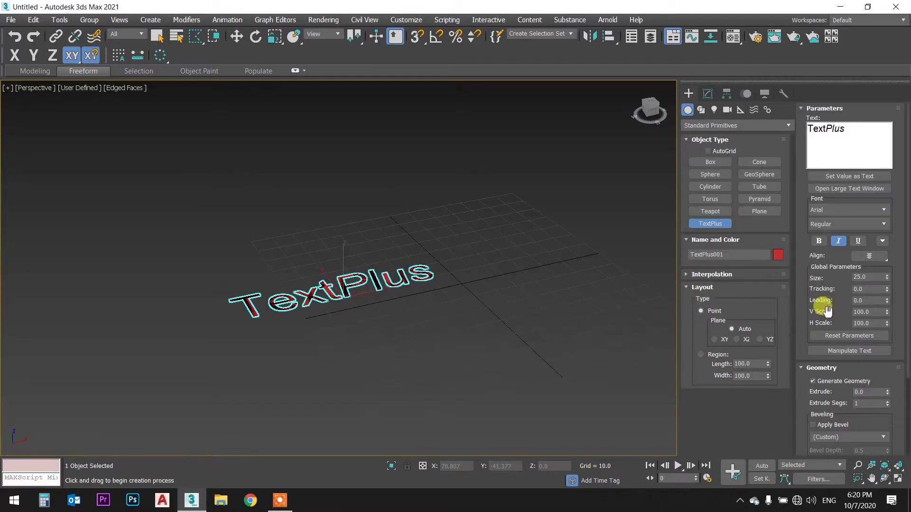
{"action": "right_click", "coordinate": [583, 294]}
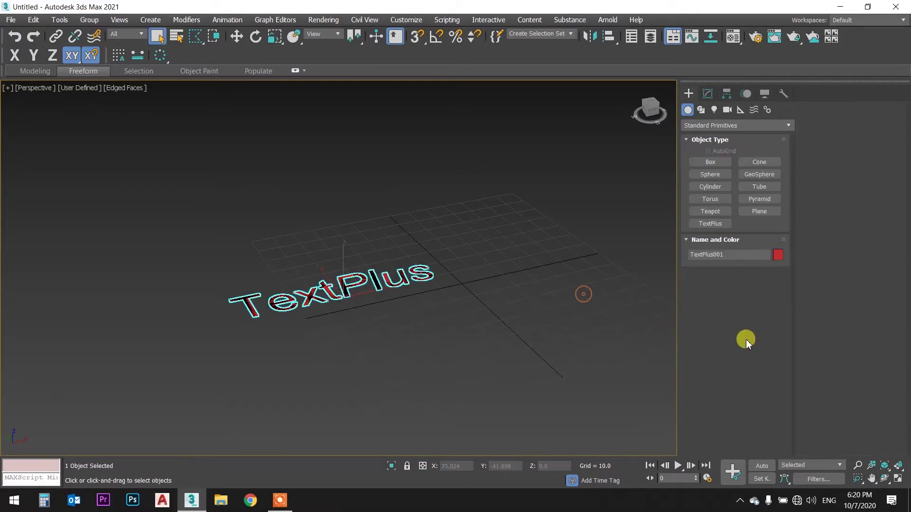
- Set the TextPlus extrusion depth to 5.0 and keep the text selected
{"action": "left_click", "coordinate": [707, 92]}
{"action": "left_click_drag", "start_coordinate": [797, 294], "coordinate": [797, 171]}
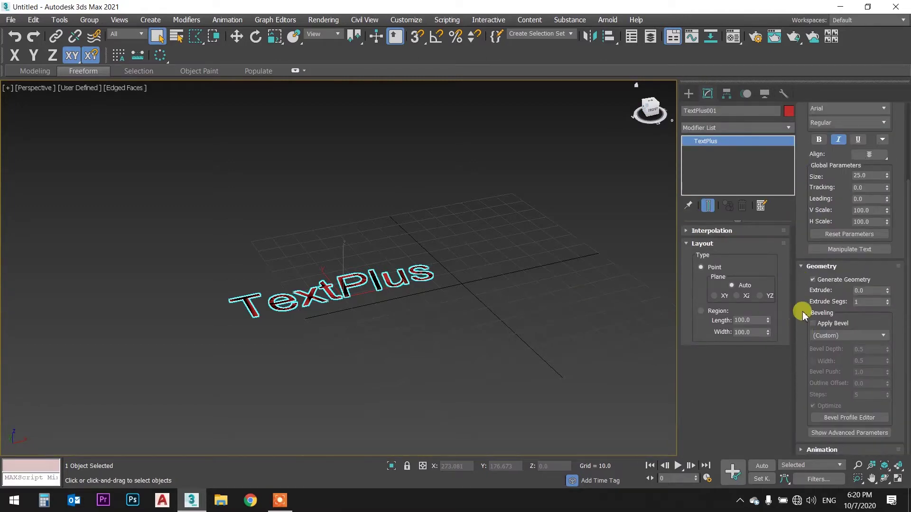
{"action": "scroll", "coordinate": [806, 274], "scroll_direction": "up", "scroll_amount": 1}
{"action": "scroll", "coordinate": [807, 274], "scroll_direction": "down", "scroll_amount": 1}
{"action": "left_click", "coordinate": [868, 295]}
{"action": "type", "text": "5"}
{"action": "key", "text": "Return"}
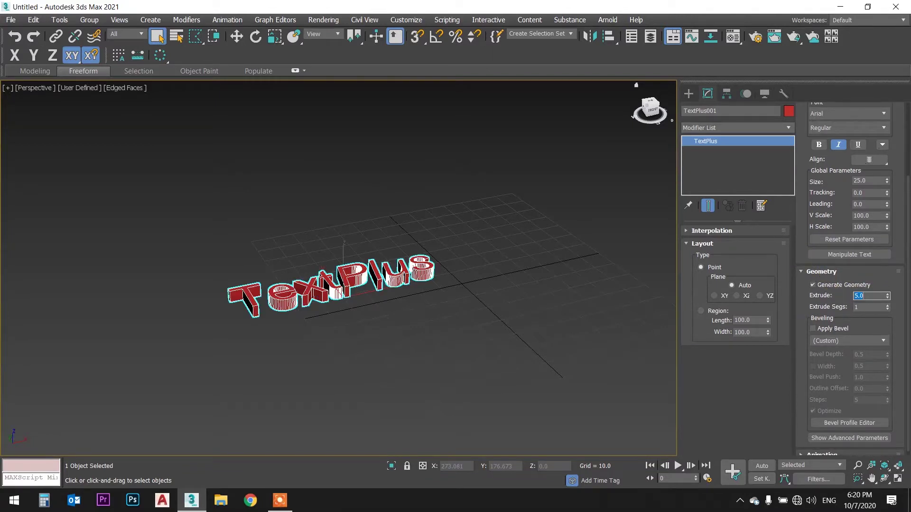
{"action": "mouse_move", "coordinate": [386, 204]}
{"action": "middle_mouse_down"}
{"action": "mouse_move", "coordinate": [437, 223]}
{"action": "mouse_move", "coordinate": [405, 212]}
{"action": "middle_mouse_up"}
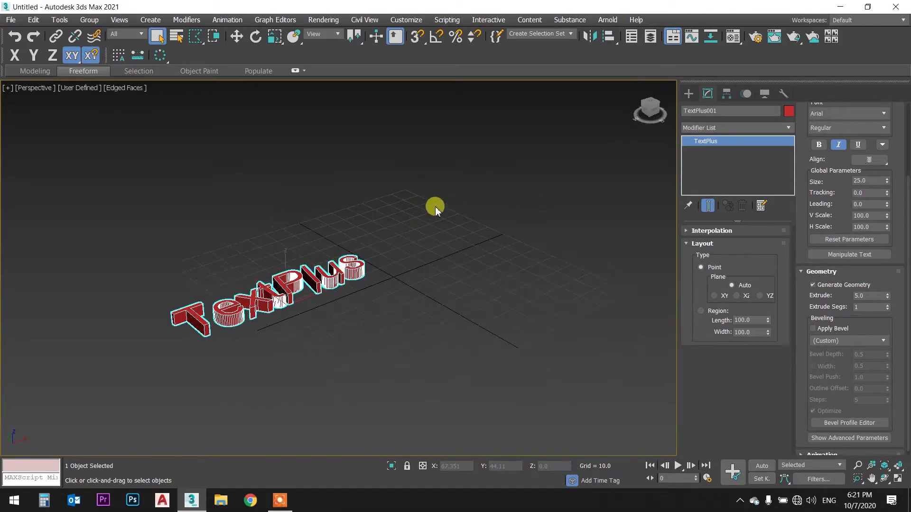
{"action": "left_click", "coordinate": [433, 206]}
{"action": "key", "text": "ctrl+z"}
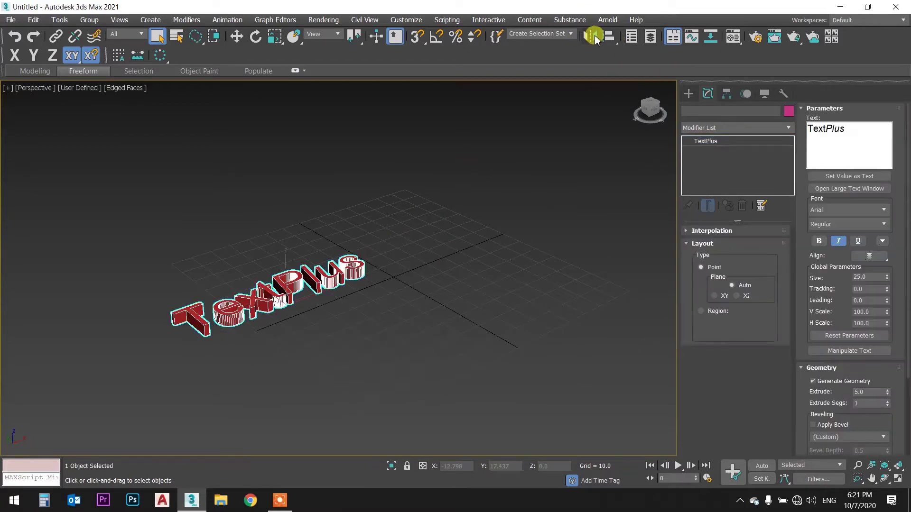
- Preview the text mirrored along Y, Z, XY, YZ and ZX
{"action": "left_click", "coordinate": [590, 36]}
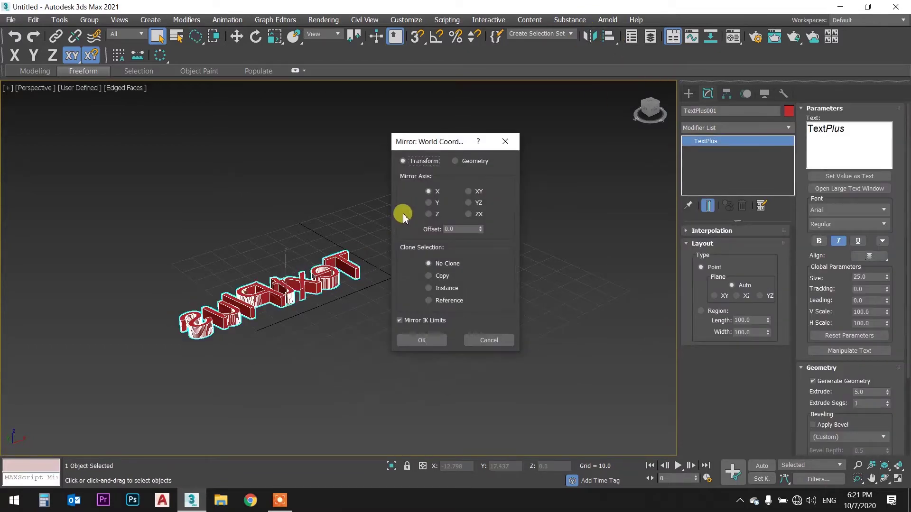
{"action": "left_click", "coordinate": [430, 202]}
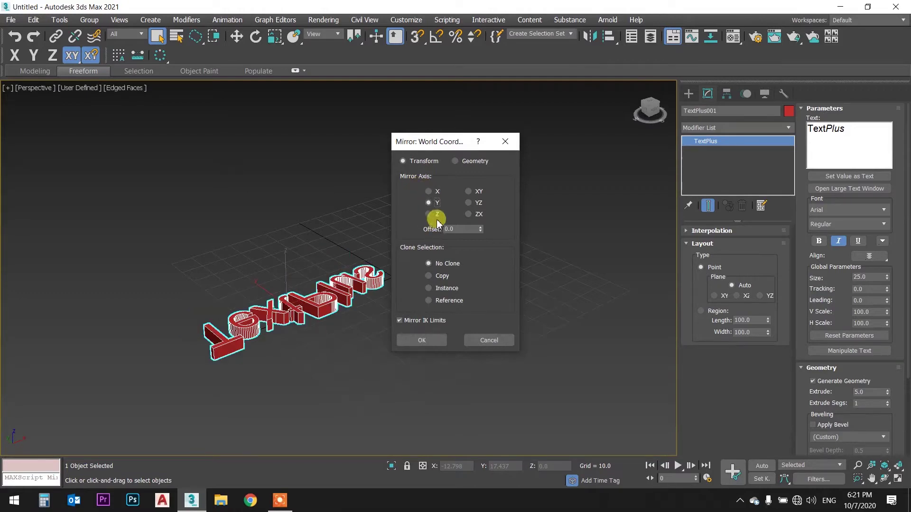
{"action": "left_click", "coordinate": [436, 216]}
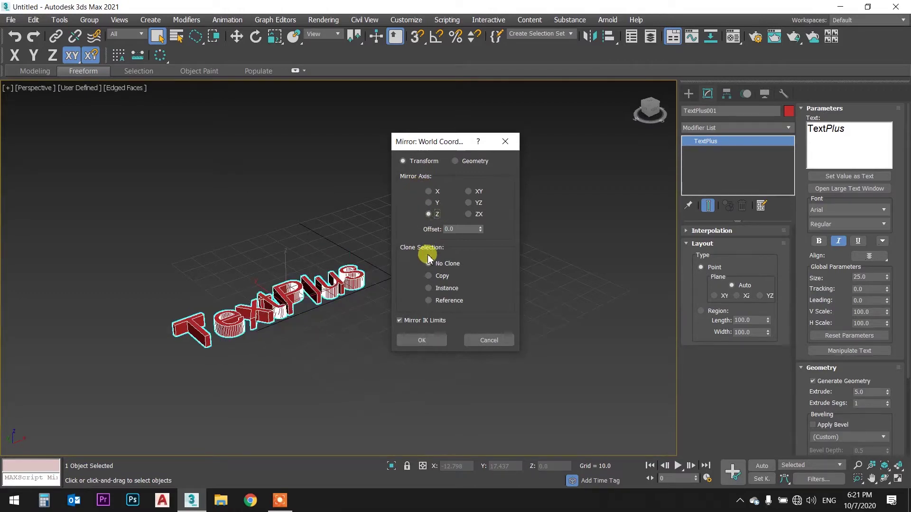
{"action": "left_click", "coordinate": [472, 193]}
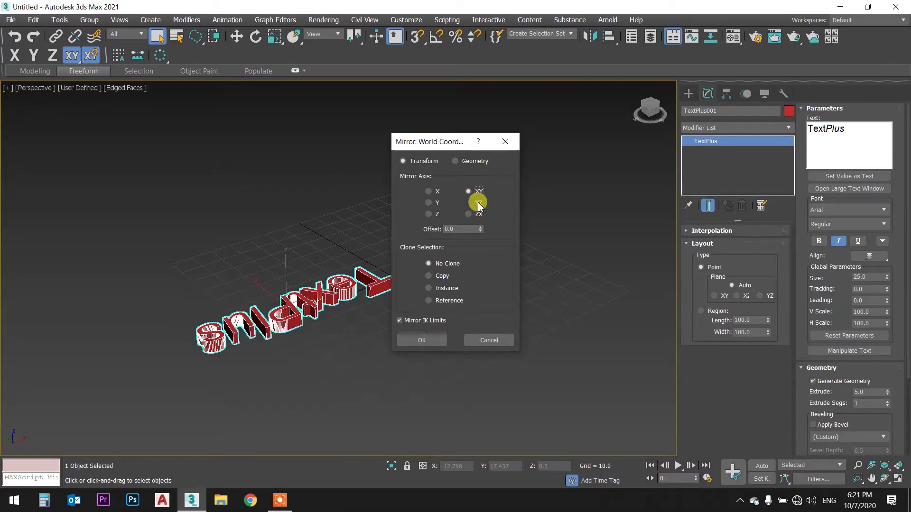
{"action": "left_click", "coordinate": [478, 204]}
{"action": "left_click", "coordinate": [479, 215]}
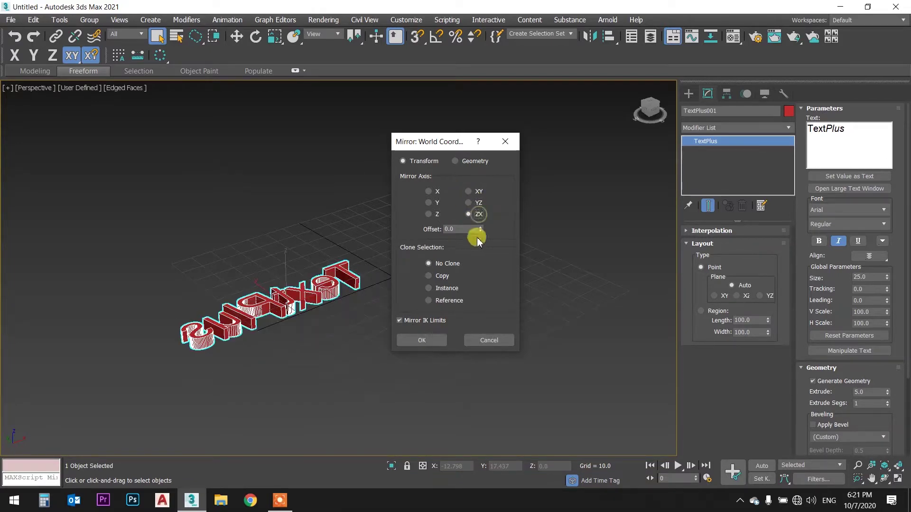
{"action": "left_click_drag", "start_coordinate": [458, 141], "coordinate": [527, 120]}
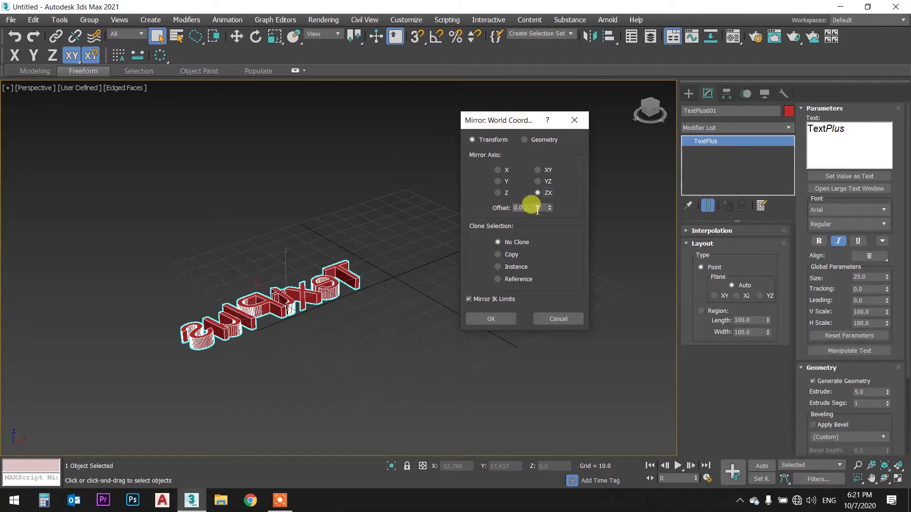
- Drag the mirror offset to 57.423 and try X, Y, then Z axes
{"action": "left_click_drag", "start_coordinate": [549, 208], "coordinate": [545, 146]}
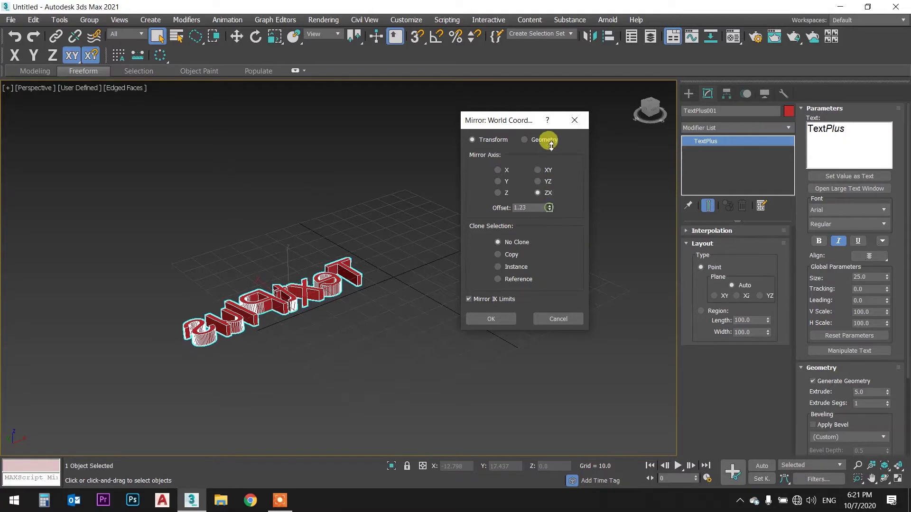
{"action": "mouse_move", "coordinate": [550, 208]}
{"action": "left_mouse_down"}
{"action": "mouse_move", "coordinate": [534, 270]}
{"action": "mouse_move", "coordinate": [540, 211]}
{"action": "left_mouse_up"}
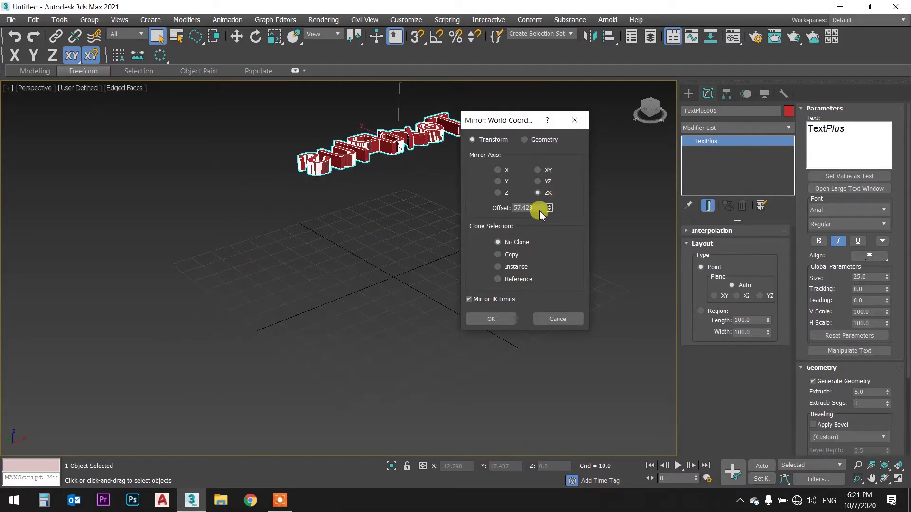
{"action": "left_click", "coordinate": [498, 170]}
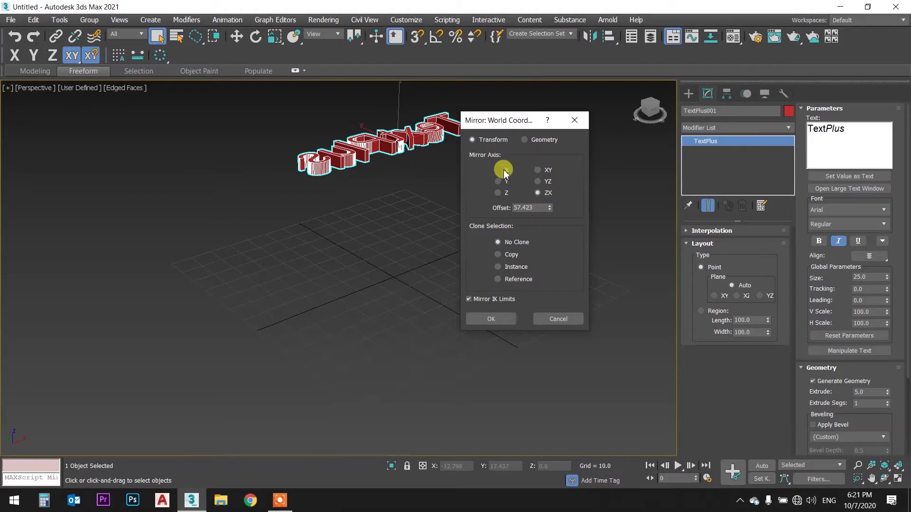
{"action": "left_click", "coordinate": [501, 181]}
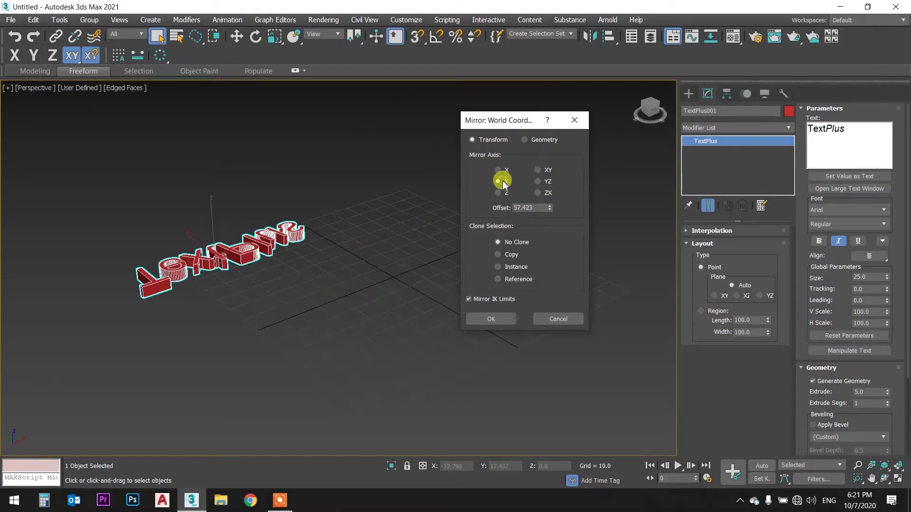
{"action": "left_click", "coordinate": [502, 193]}
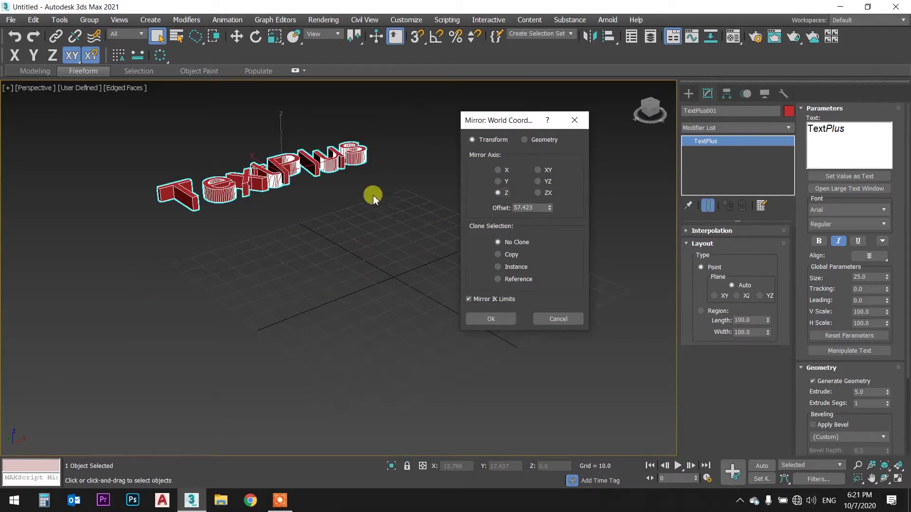
- Edit the mirror offset and try Y and X axes with the Copy clone option
{"action": "double_click", "coordinate": [531, 208]}
{"action": "left_click_drag", "start_coordinate": [533, 212], "coordinate": [513, 218]}
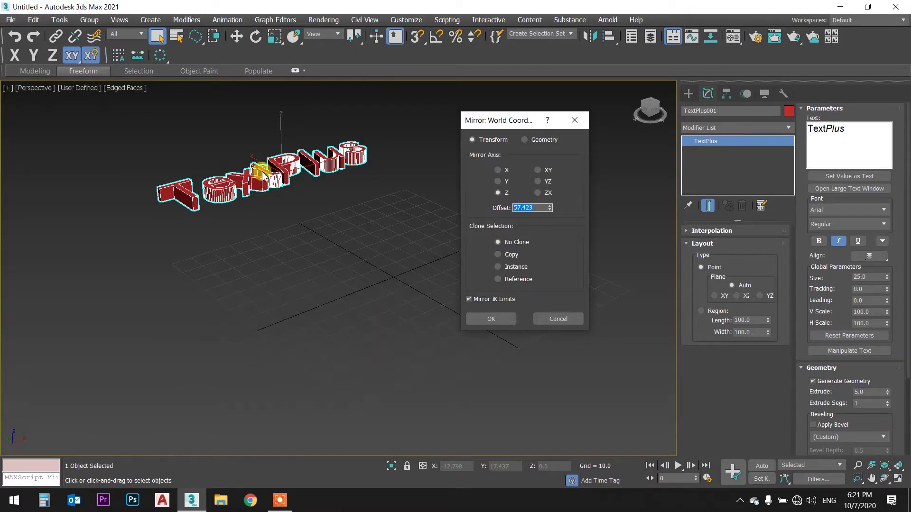
{"action": "left_click", "coordinate": [498, 182]}
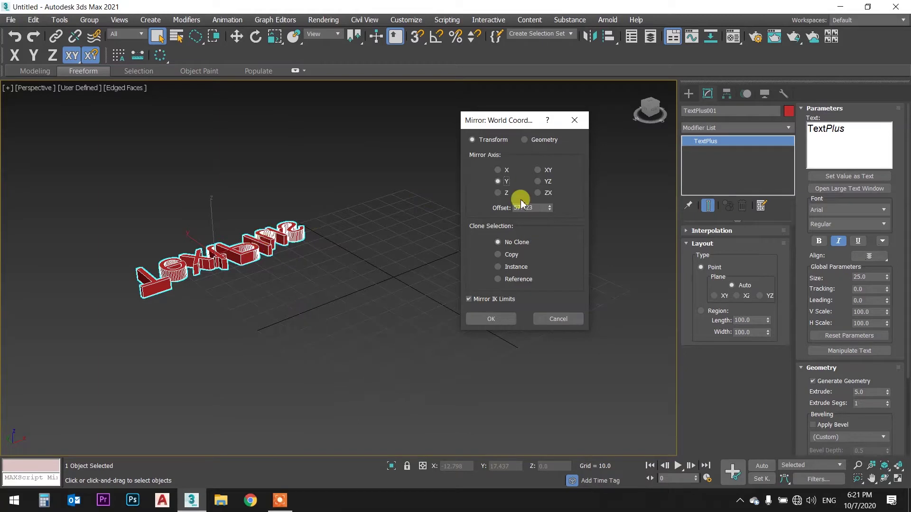
{"action": "left_click", "coordinate": [504, 171]}
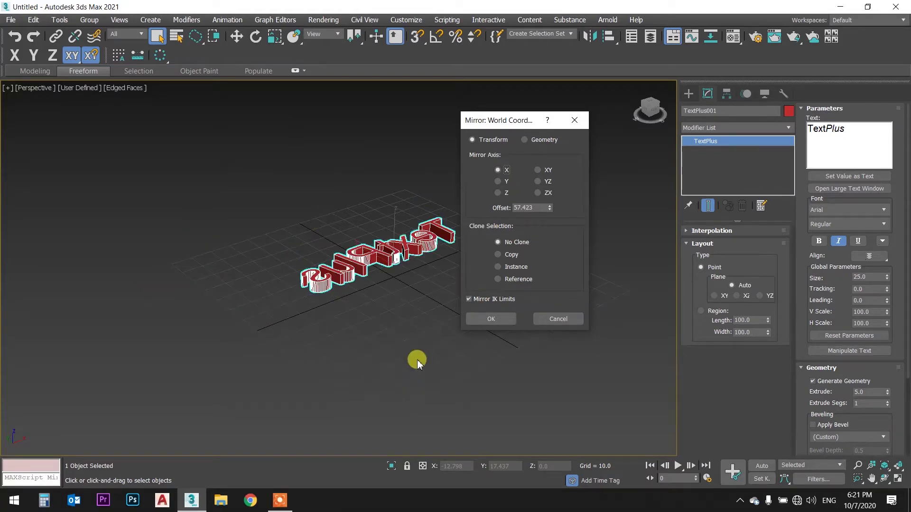
{"action": "left_click", "coordinate": [510, 254]}
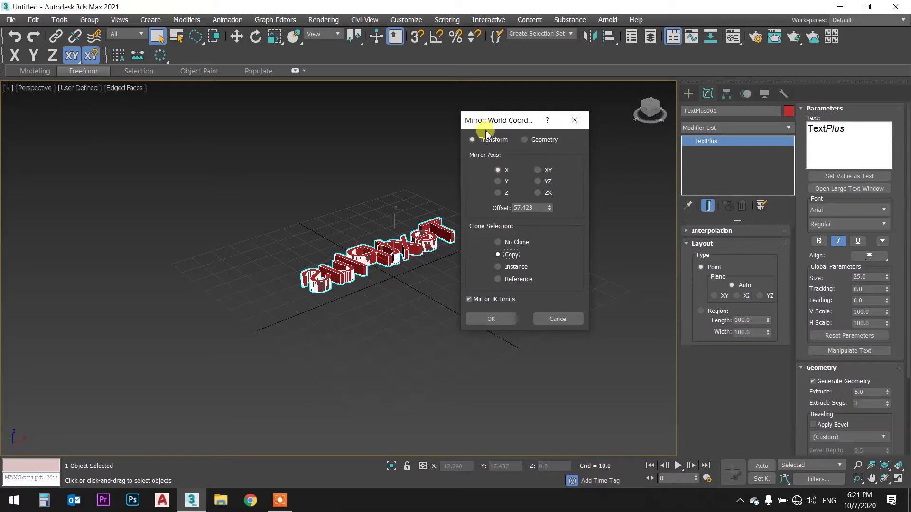
{"action": "left_click", "coordinate": [472, 139]}
{"action": "left_click_drag", "start_coordinate": [516, 126], "coordinate": [542, 126]}
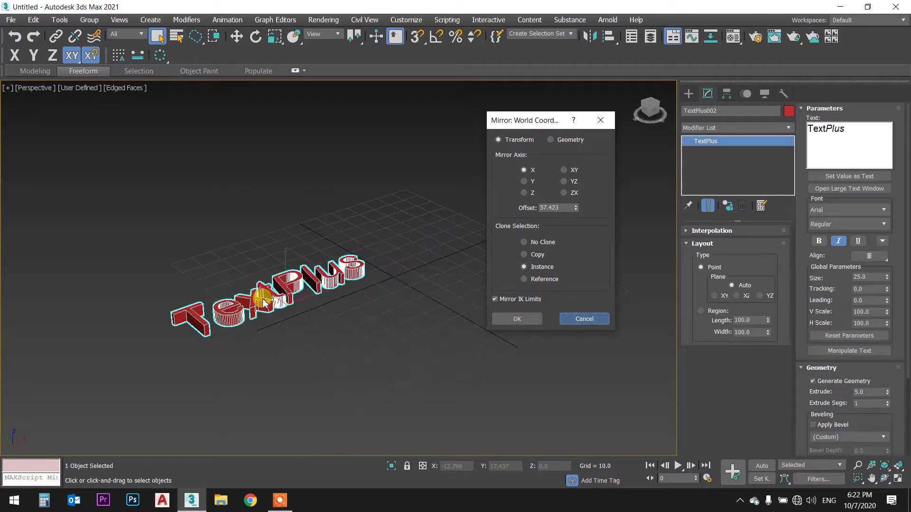
- Cancel the mirror, delete the TextPlus text, and pick the Teapot primitive
{"action": "key", "text": "Escape"}
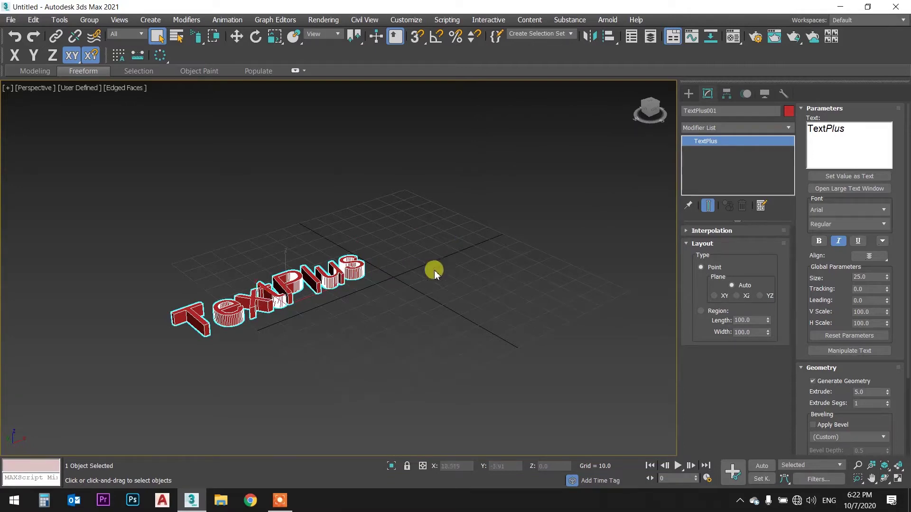
{"action": "key", "text": "Delete"}
{"action": "left_click", "coordinate": [689, 94]}
{"action": "left_click", "coordinate": [710, 223]}
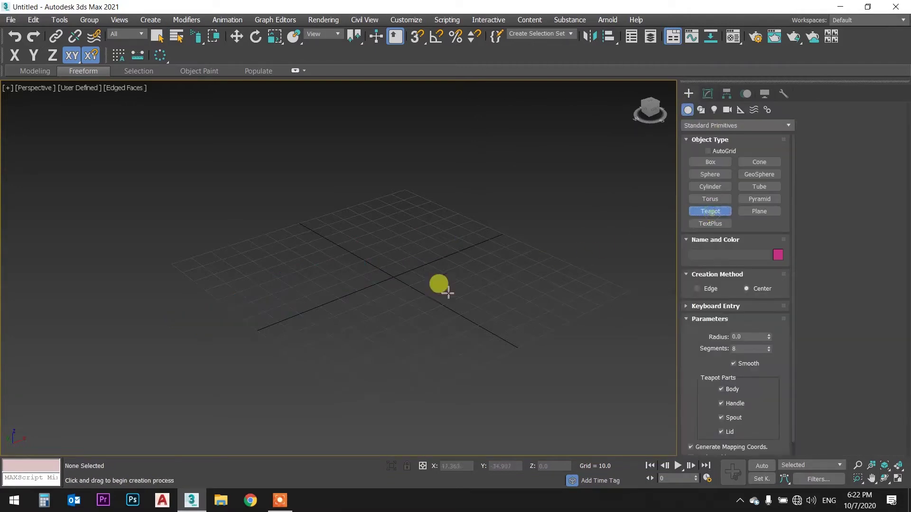
- Create a teapot and set up a mirrored Copy with offset 105.719
{"action": "left_click_drag", "start_coordinate": [284, 326], "coordinate": [319, 305]}
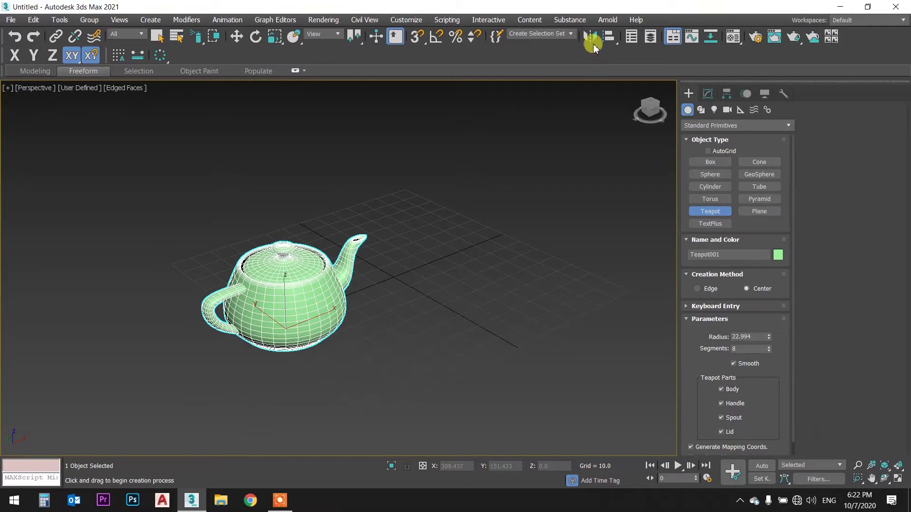
{"action": "left_click", "coordinate": [589, 37]}
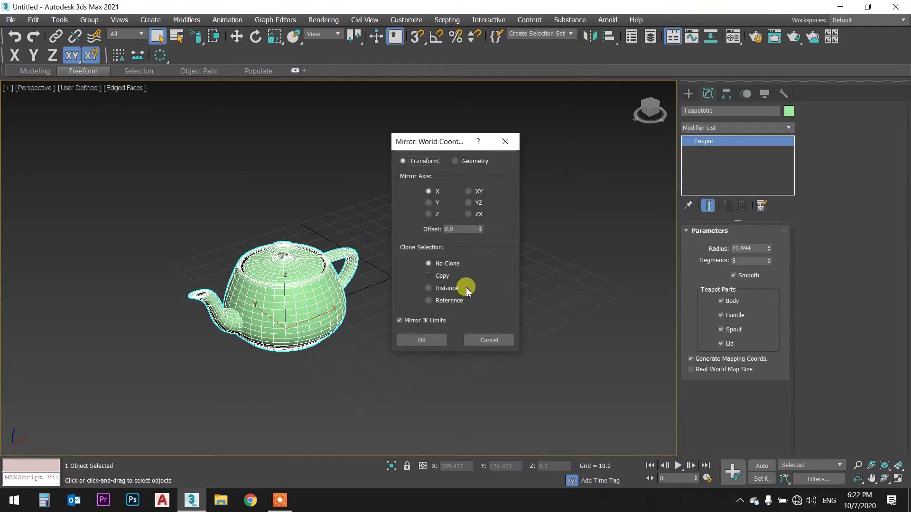
{"action": "mouse_move", "coordinate": [480, 230]}
{"action": "left_mouse_down"}
{"action": "mouse_move", "coordinate": [474, 132]}
{"action": "mouse_move", "coordinate": [545, 86]}
{"action": "mouse_move", "coordinate": [584, 154]}
{"action": "mouse_move", "coordinate": [506, 216]}
{"action": "left_mouse_up"}
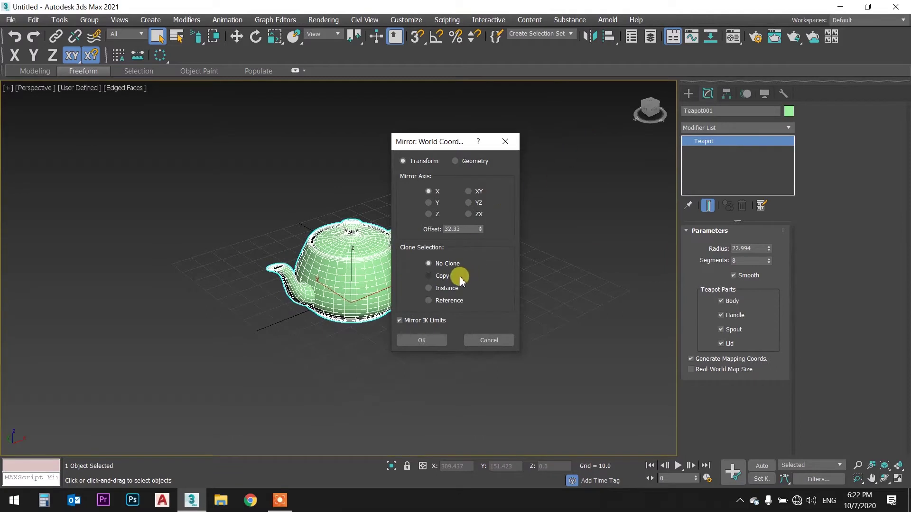
{"action": "left_click", "coordinate": [451, 276]}
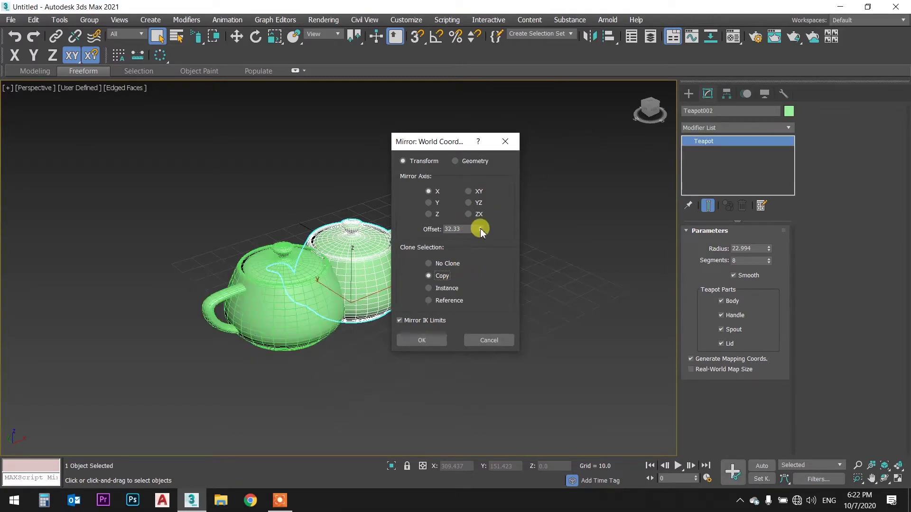
{"action": "mouse_move", "coordinate": [480, 230]}
{"action": "left_mouse_down"}
{"action": "mouse_move", "coordinate": [478, 142]}
{"action": "mouse_move", "coordinate": [646, 170]}
{"action": "left_mouse_up"}
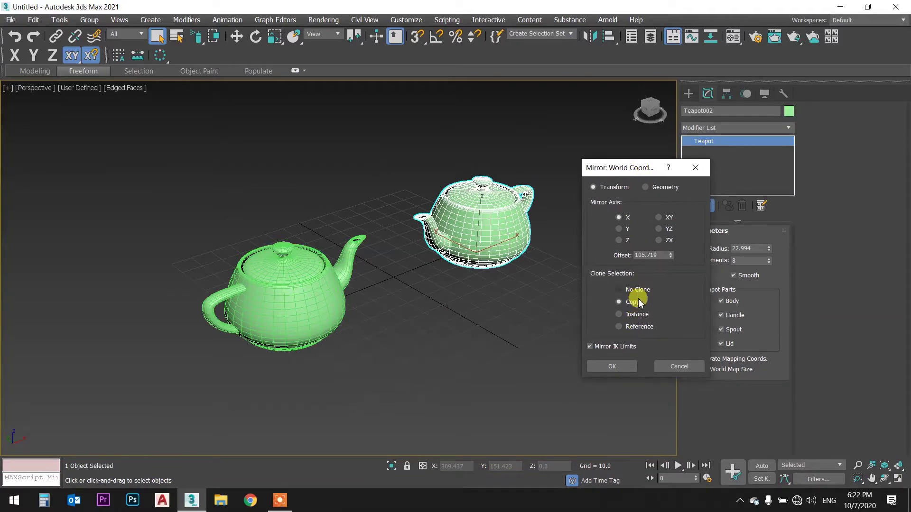
- Compare Instance, Reference and Copy, try Y and Z axes, then confirm the mirror
{"action": "left_click", "coordinate": [637, 315]}
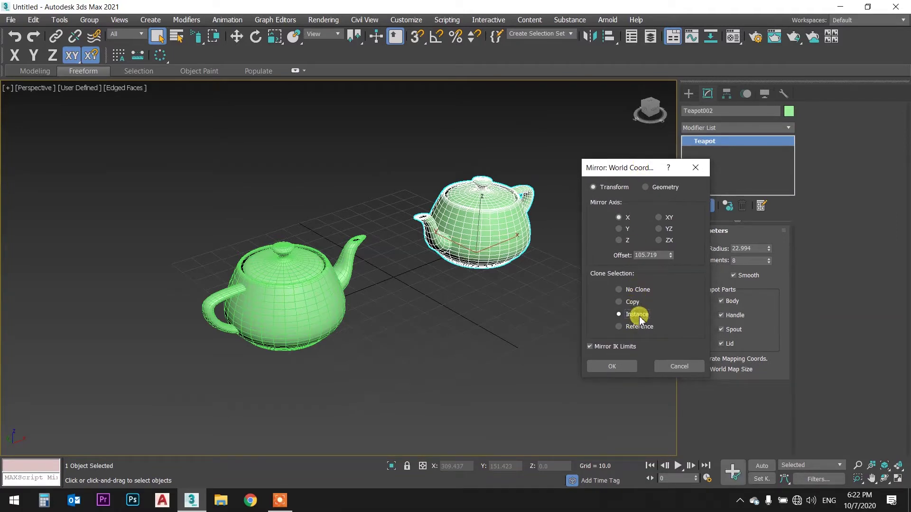
{"action": "left_click", "coordinate": [632, 327]}
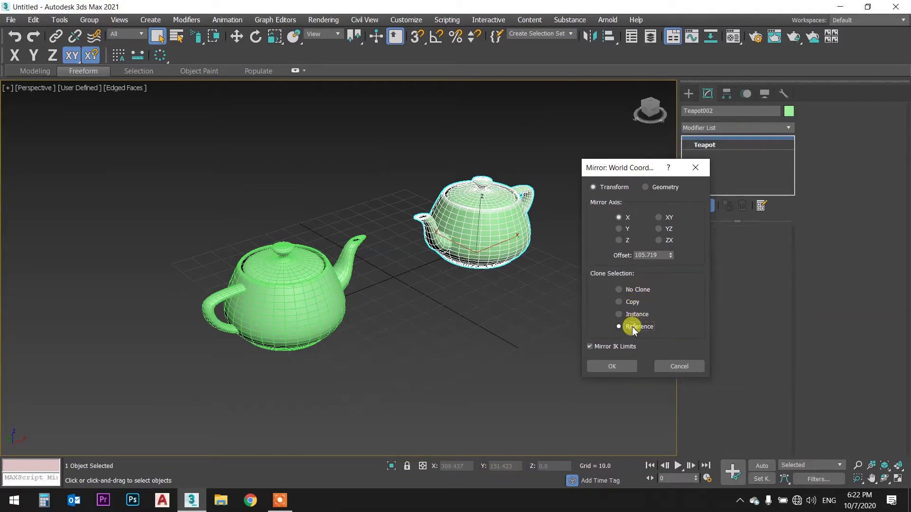
{"action": "left_click", "coordinate": [633, 302]}
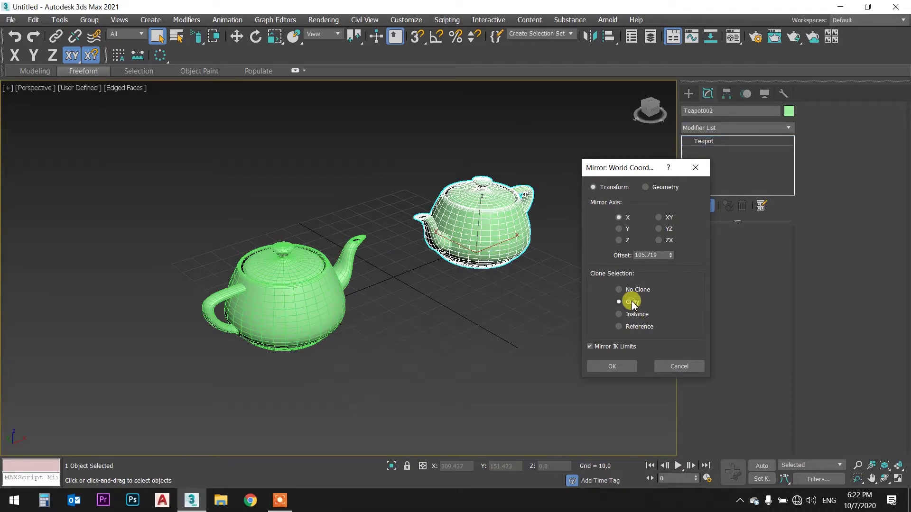
{"action": "left_click", "coordinate": [626, 229]}
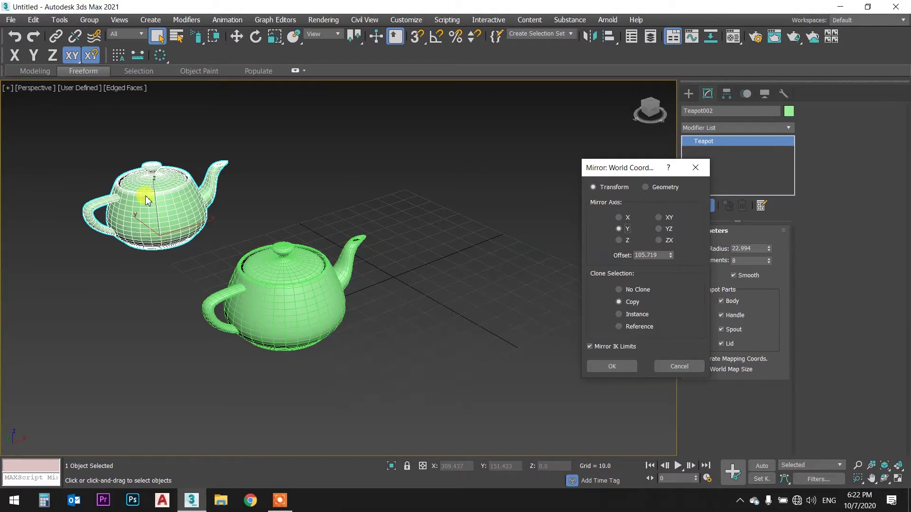
{"action": "left_click", "coordinate": [619, 240]}
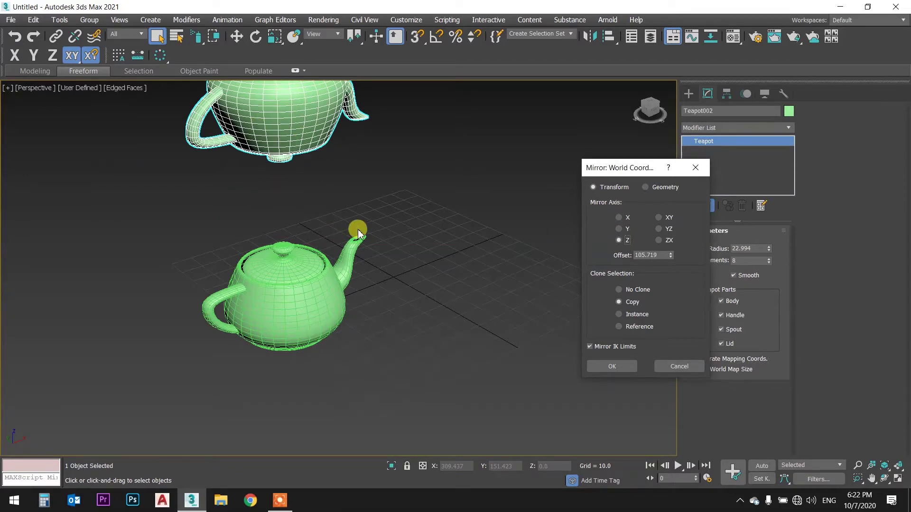
{"action": "left_click", "coordinate": [613, 369]}
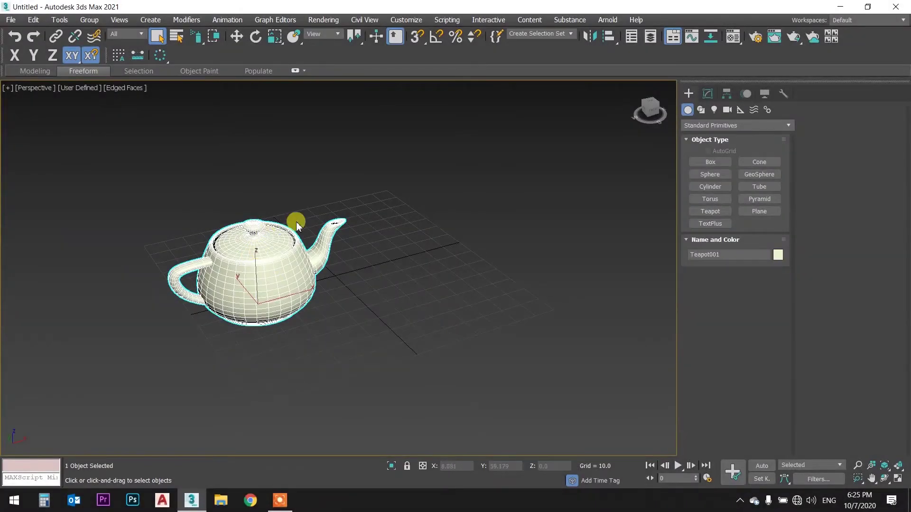
- Add a Mirror modifier to Teapot001 and toggle its effect off and back on
{"action": "middle_click_drag", "start_coordinate": [296, 223], "coordinate": [277, 250]}
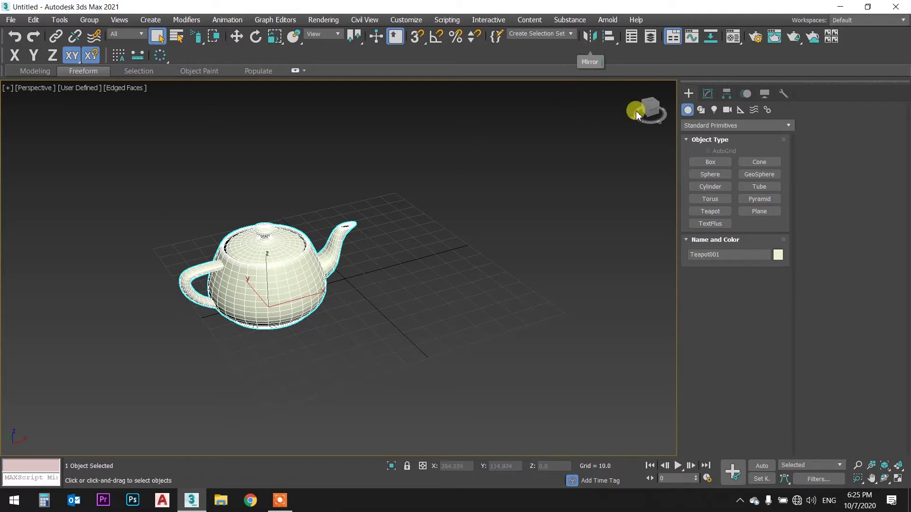
{"action": "left_click", "coordinate": [707, 93]}
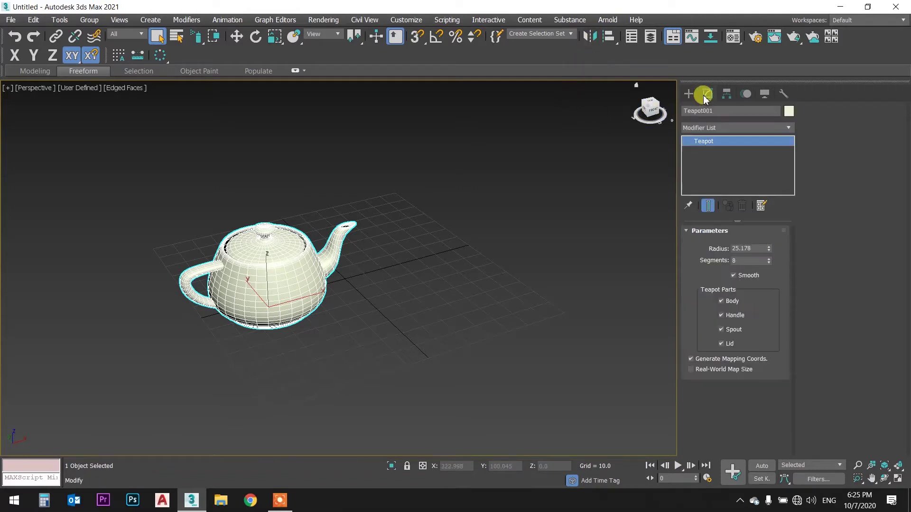
{"action": "left_click", "coordinate": [726, 128]}
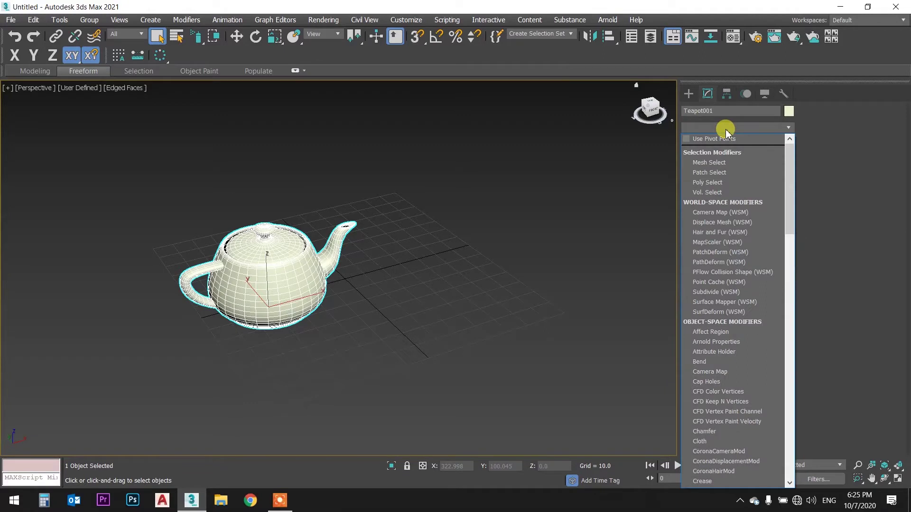
{"action": "type", "text": "mi"}
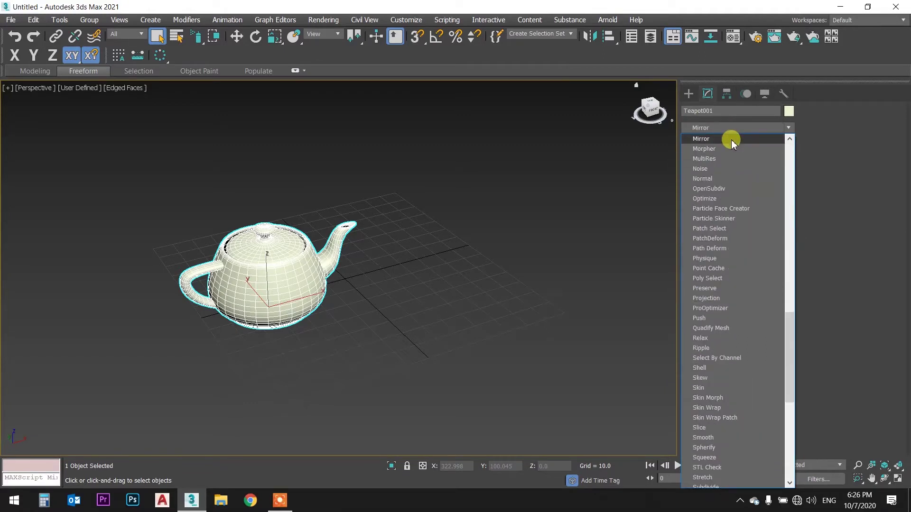
{"action": "left_click", "coordinate": [730, 139]}
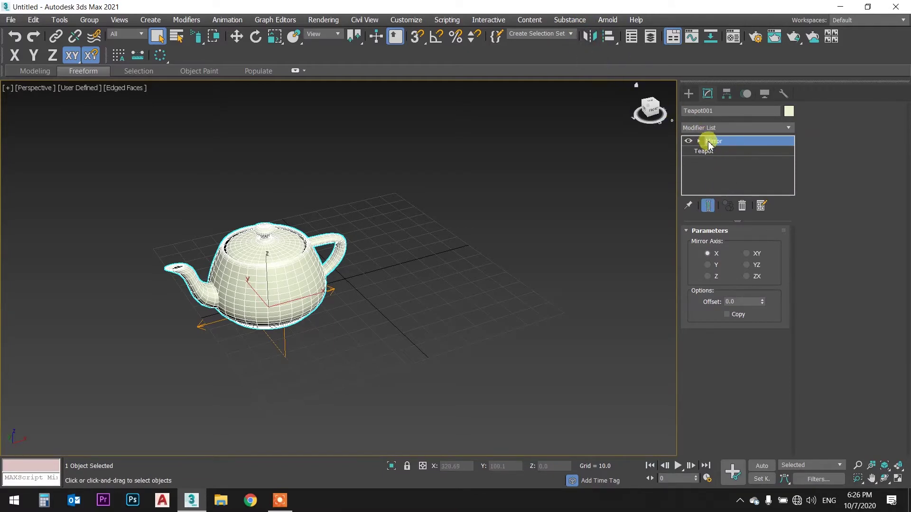
{"action": "left_click", "coordinate": [688, 140]}
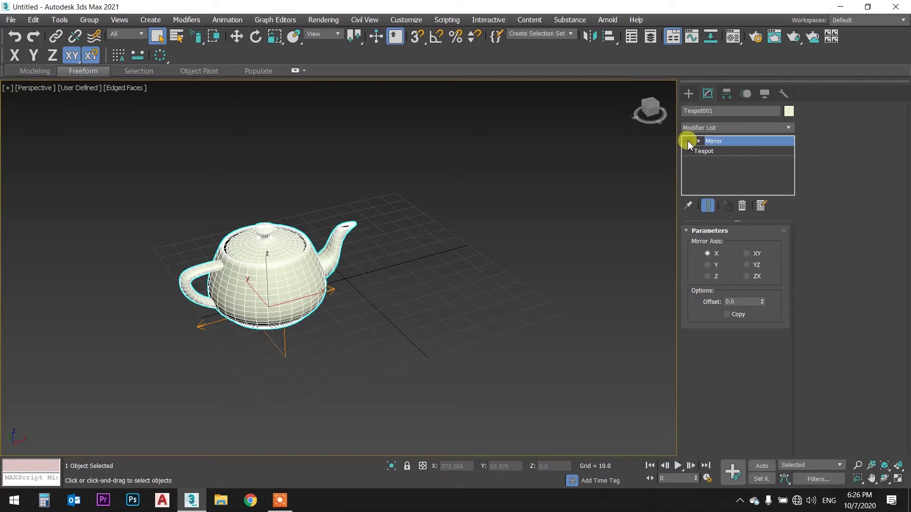
{"action": "left_click", "coordinate": [688, 141]}
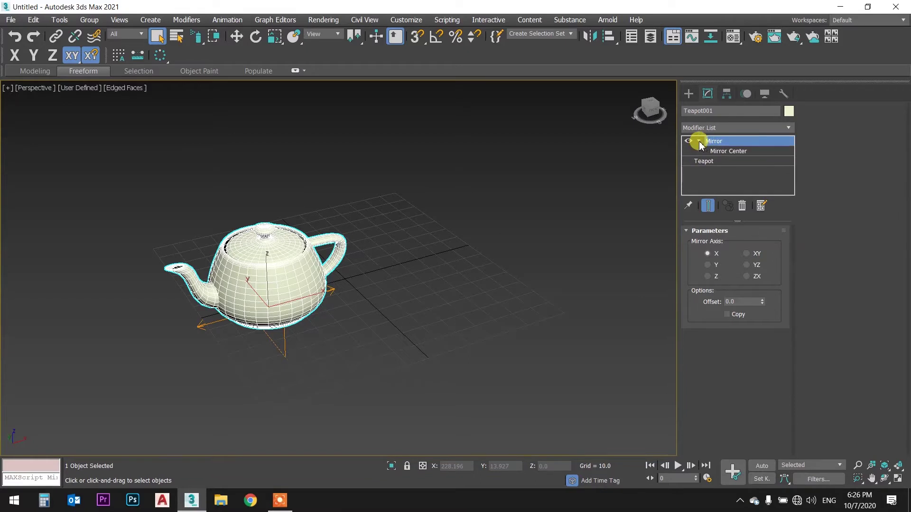
- Move the Mirror Center along X to about 43.339 with Copy enabled, spacing the teapots apart
{"action": "left_click", "coordinate": [732, 151]}
{"action": "mouse_move", "coordinate": [325, 313]}
{"action": "left_mouse_down"}
{"action": "mouse_move", "coordinate": [426, 275]}
{"action": "mouse_move", "coordinate": [397, 280]}
{"action": "mouse_move", "coordinate": [417, 272]}
{"action": "mouse_move", "coordinate": [375, 244]}
{"action": "left_mouse_up"}
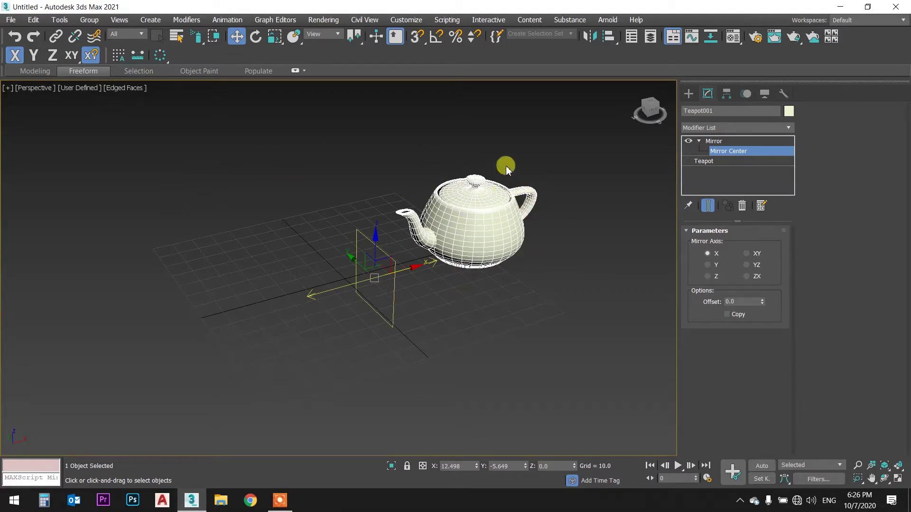
{"action": "left_click", "coordinate": [726, 314]}
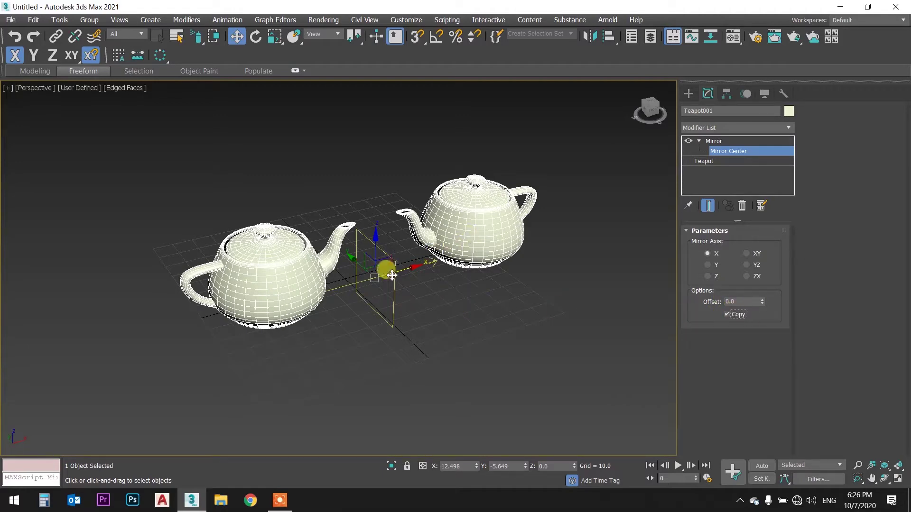
{"action": "mouse_move", "coordinate": [509, 226]}
{"action": "middle_mouse_down", "text": "alt"}
{"action": "mouse_move", "coordinate": [459, 210]}
{"action": "mouse_move", "coordinate": [443, 214]}
{"action": "mouse_move", "coordinate": [435, 232]}
{"action": "middle_mouse_up", "text": "alt"}
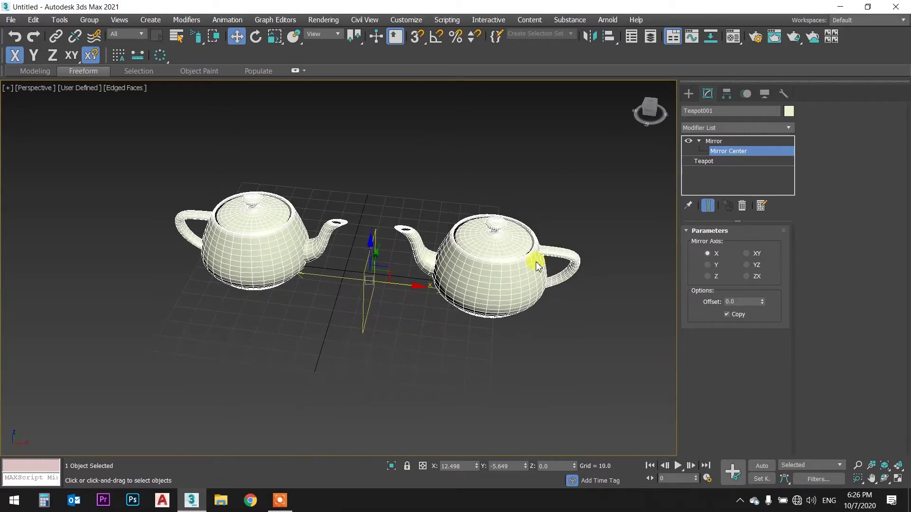
{"action": "left_click_drag", "start_coordinate": [412, 287], "coordinate": [479, 294]}
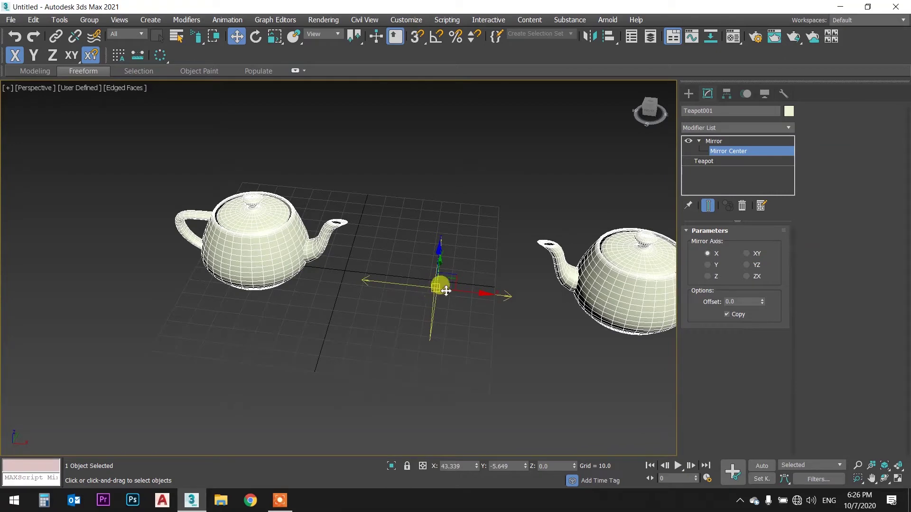
{"action": "middle_click_drag", "start_coordinate": [446, 290], "coordinate": [459, 278], "text": "alt"}
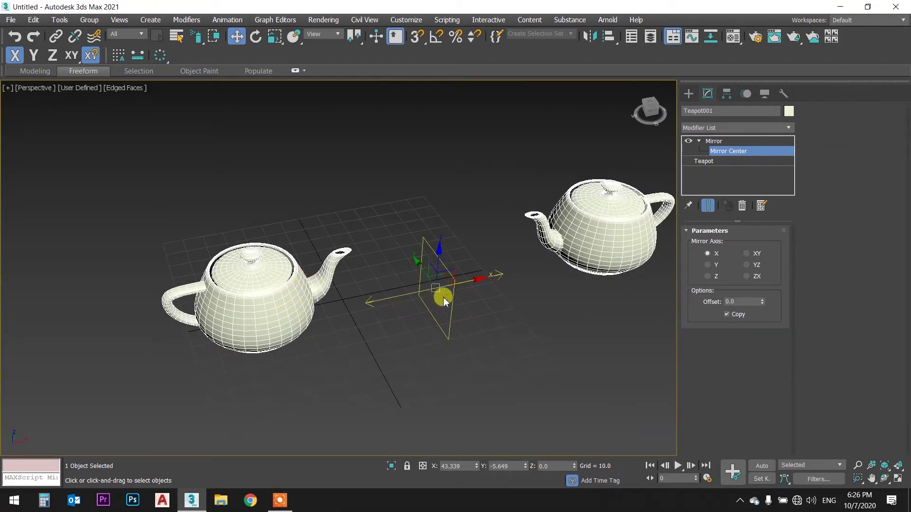
{"action": "middle_click_drag", "start_coordinate": [525, 264], "coordinate": [504, 265], "text": "alt"}
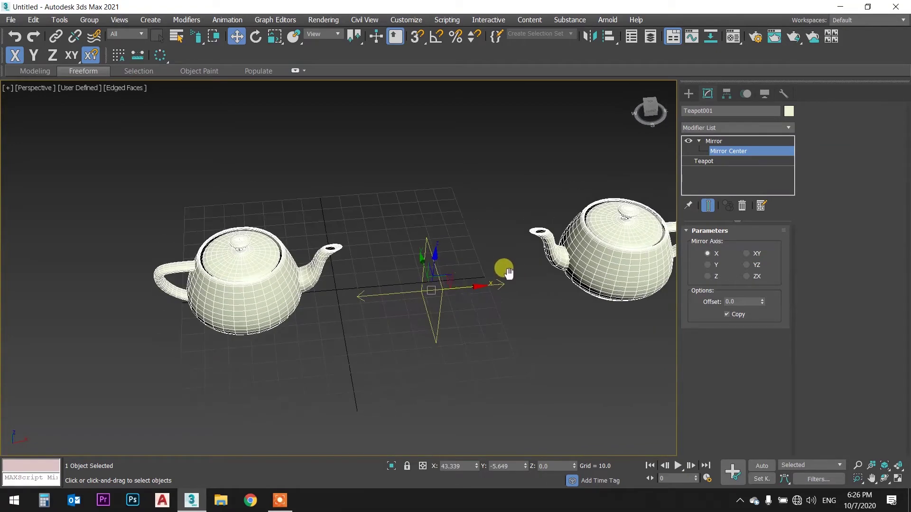
{"action": "key", "text": "e"}
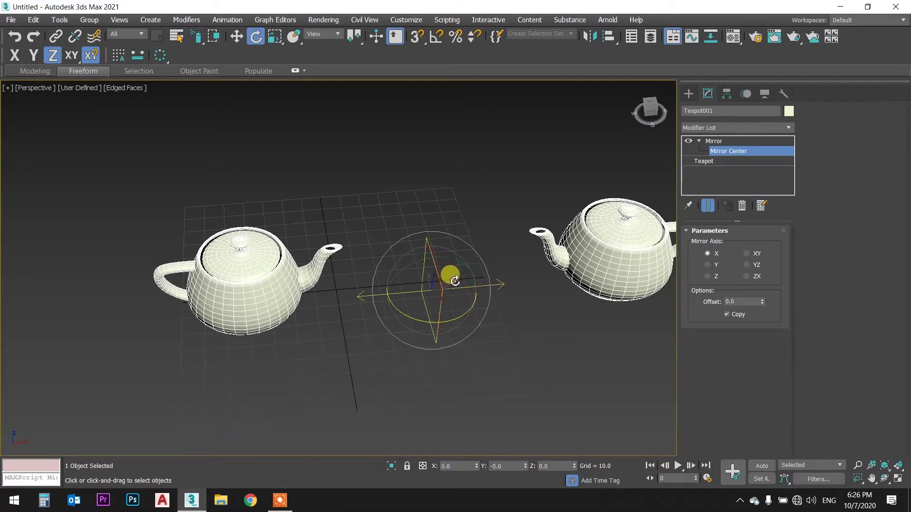
- Rotate the Mirror Center about Z and Y, then move and raise it onto the original teapot
{"action": "left_click_drag", "start_coordinate": [454, 321], "coordinate": [487, 295]}
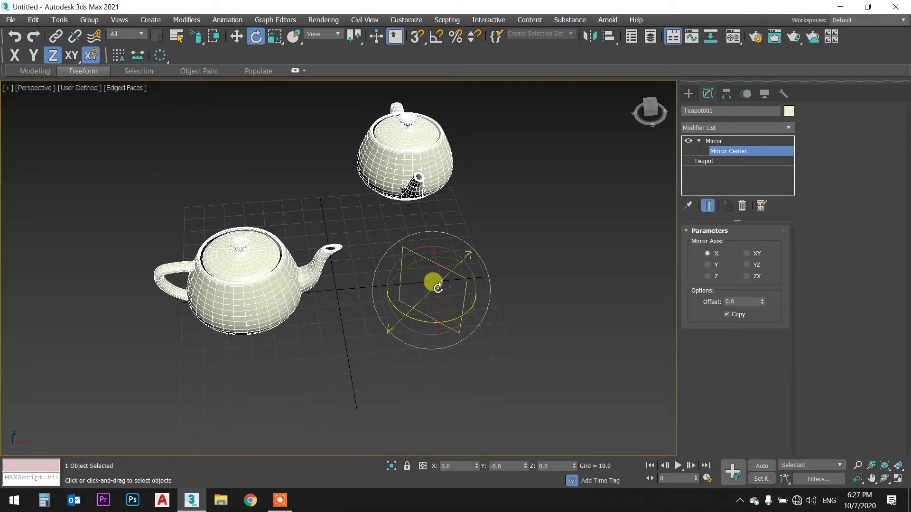
{"action": "left_click_drag", "start_coordinate": [427, 321], "coordinate": [389, 307]}
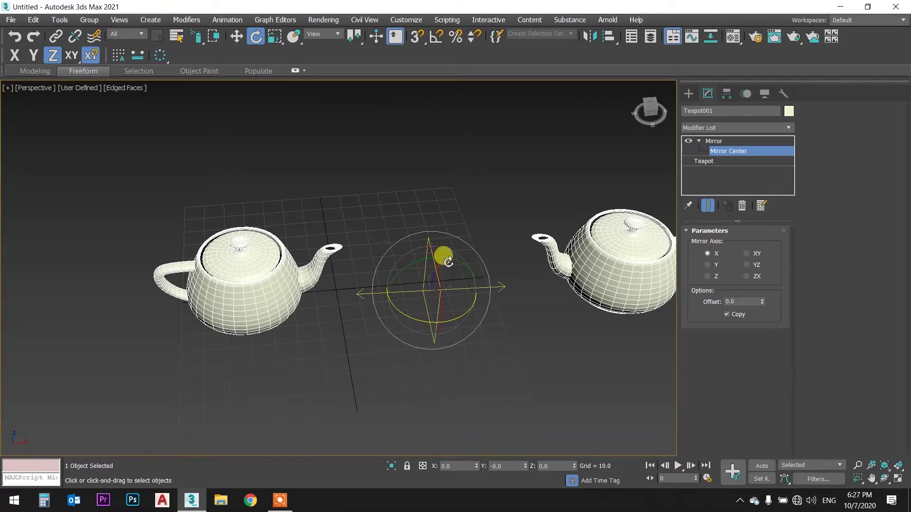
{"action": "mouse_move", "coordinate": [443, 258]}
{"action": "left_mouse_down"}
{"action": "mouse_move", "coordinate": [392, 258]}
{"action": "mouse_move", "coordinate": [401, 252]}
{"action": "left_mouse_up"}
{"action": "key", "text": "w"}
{"action": "mouse_move", "coordinate": [445, 277]}
{"action": "left_mouse_down"}
{"action": "mouse_move", "coordinate": [254, 267]}
{"action": "mouse_move", "coordinate": [240, 183]}
{"action": "mouse_move", "coordinate": [244, 89]}
{"action": "mouse_move", "coordinate": [282, 151]}
{"action": "left_mouse_up"}
{"action": "mouse_move", "coordinate": [282, 150]}
{"action": "middle_mouse_down"}
{"action": "mouse_move", "coordinate": [294, 195]}
{"action": "mouse_move", "coordinate": [291, 187]}
{"action": "middle_mouse_up"}
- Tilt the Mirror Center about Y to about -45.74 and swing the copy right
{"action": "key", "text": "e"}
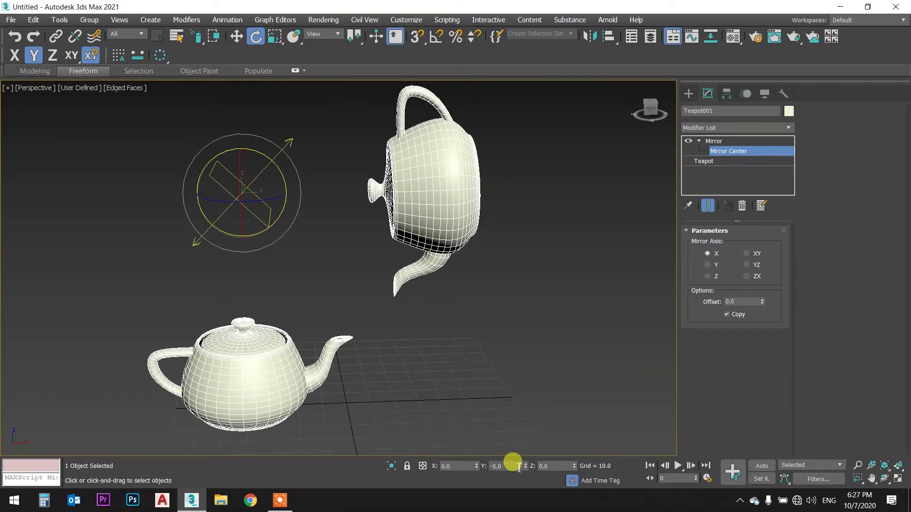
{"action": "left_click_drag", "start_coordinate": [283, 178], "coordinate": [264, 138]}
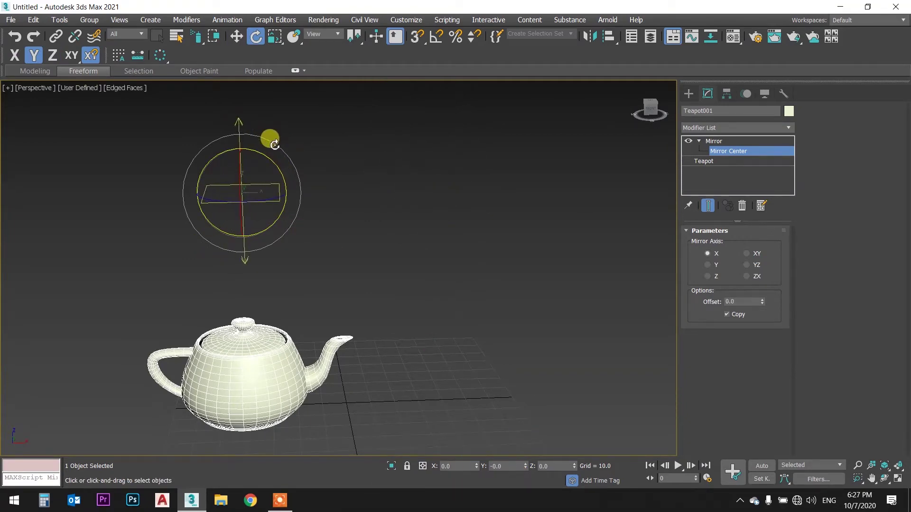
{"action": "scroll", "coordinate": [280, 171], "scroll_direction": "down", "scroll_amount": 4}
{"action": "scroll", "coordinate": [287, 183], "scroll_direction": "down", "scroll_amount": 2}
{"action": "mouse_move", "coordinate": [289, 175]}
{"action": "left_mouse_down"}
{"action": "mouse_move", "coordinate": [327, 224]}
{"action": "mouse_move", "coordinate": [371, 216]}
{"action": "mouse_move", "coordinate": [380, 194]}
{"action": "left_mouse_up"}
- Return to the Mirror level and delete the teapot with its mirrored copy
{"action": "key", "text": "w"}
{"action": "mouse_move", "coordinate": [380, 194]}
{"action": "middle_mouse_down", "text": "alt"}
{"action": "mouse_move", "coordinate": [372, 209]}
{"action": "mouse_move", "coordinate": [329, 217]}
{"action": "mouse_move", "coordinate": [411, 220]}
{"action": "mouse_move", "coordinate": [400, 260]}
{"action": "mouse_move", "coordinate": [408, 258]}
{"action": "middle_mouse_up", "text": "alt"}
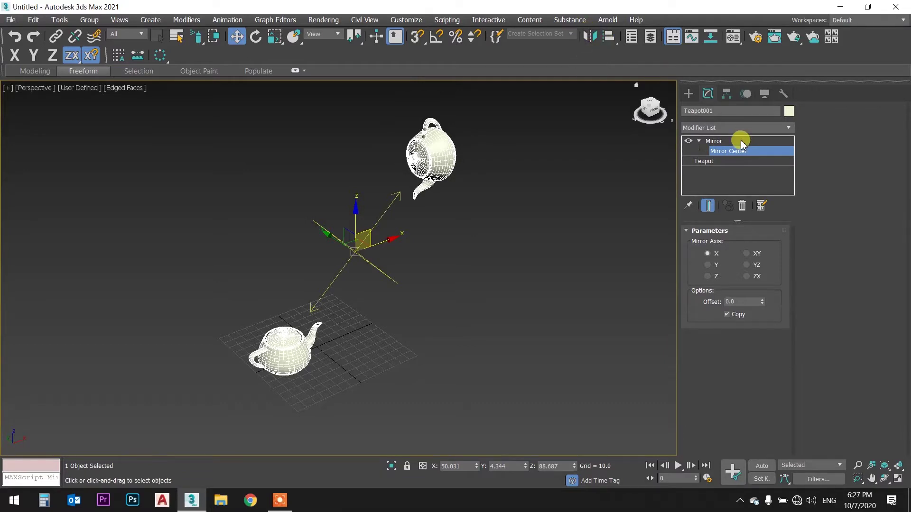
{"action": "left_click", "coordinate": [717, 142]}
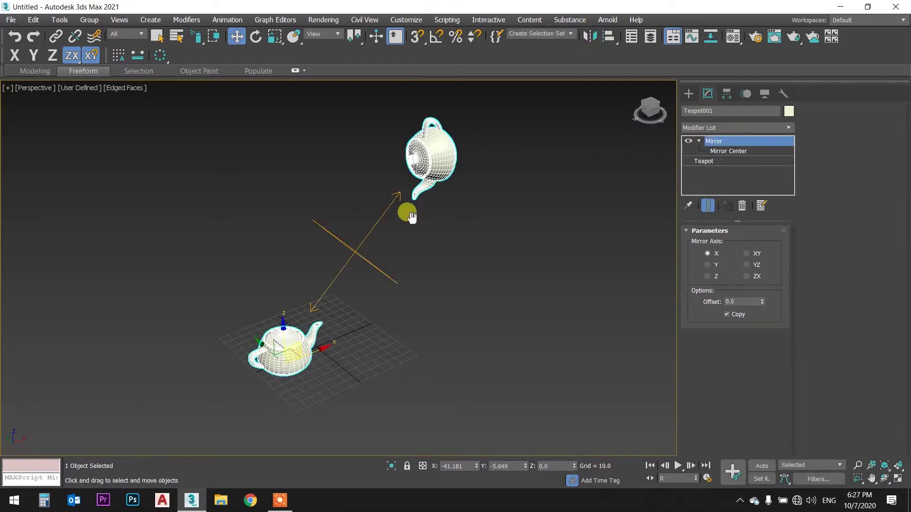
{"action": "middle_click_drag", "start_coordinate": [419, 215], "coordinate": [414, 219]}
{"action": "key", "text": "Delete"}
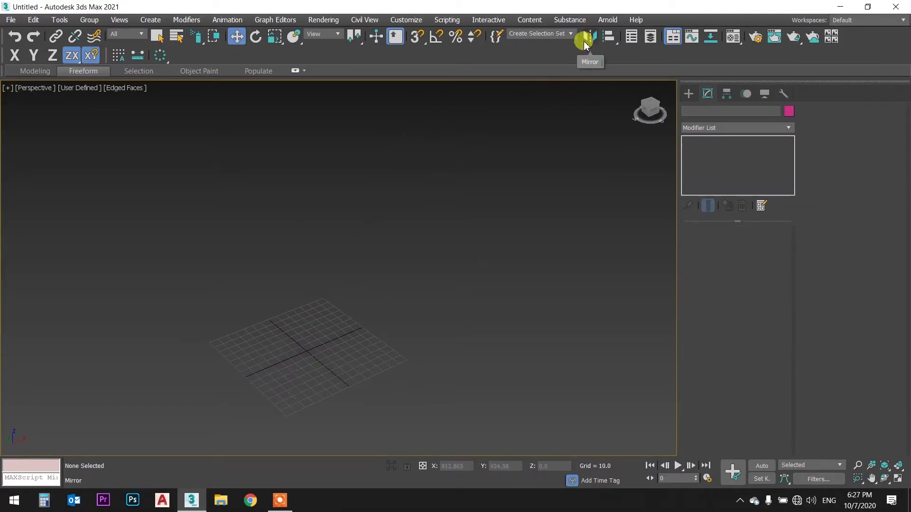
- Draw a box on the home grid as Box001
{"action": "key", "text": "z"}
{"action": "left_click", "coordinate": [693, 95]}
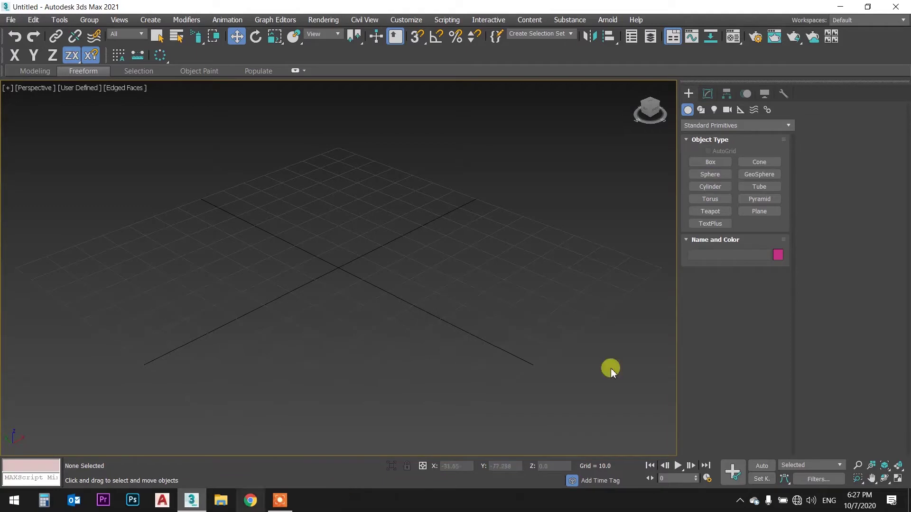
{"action": "left_click", "coordinate": [708, 161]}
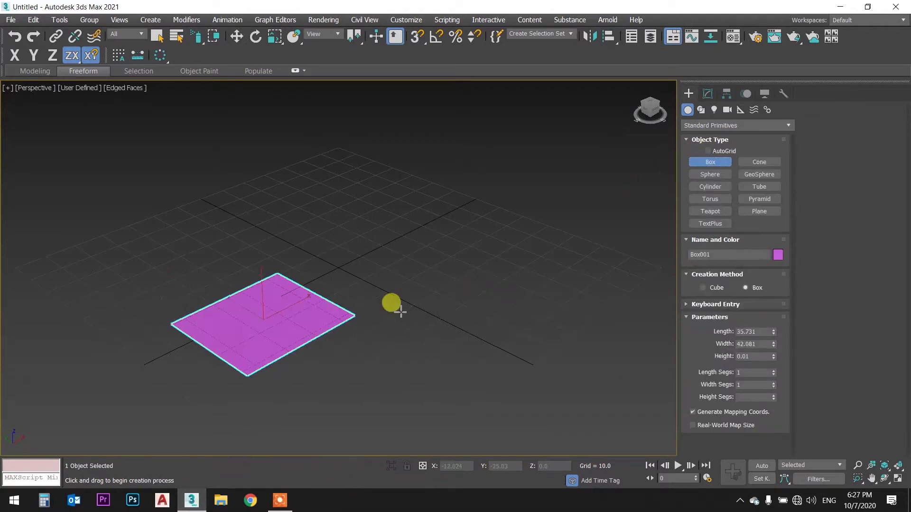
{"action": "left_click_drag", "start_coordinate": [192, 290], "coordinate": [548, 234]}
{"action": "left_click", "coordinate": [557, 172]}
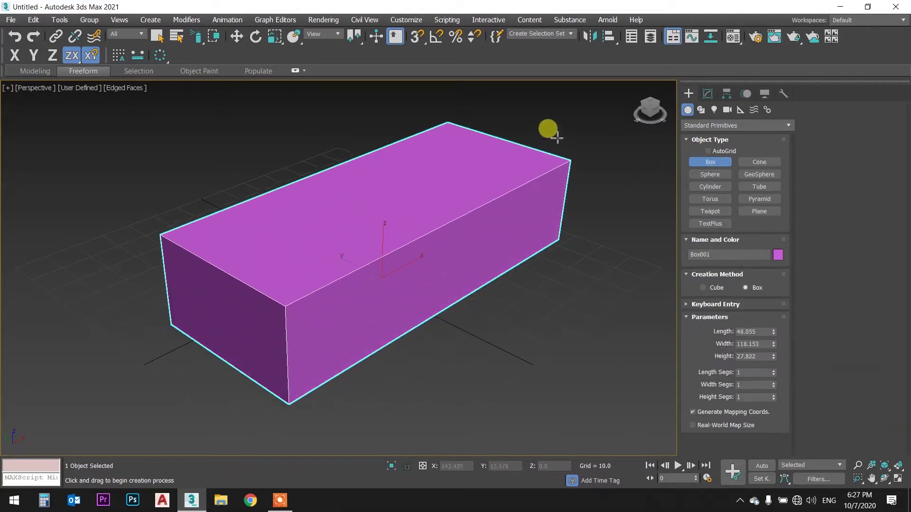
{"action": "left_click", "coordinate": [540, 135]}
{"action": "right_click", "coordinate": [542, 154]}
- Draw a cylinder next to the box as Cylinder001
{"action": "left_click", "coordinate": [703, 187]}
{"action": "middle_click_drag", "start_coordinate": [478, 210], "coordinate": [341, 212]}
{"action": "left_click_drag", "start_coordinate": [492, 286], "coordinate": [525, 285]}
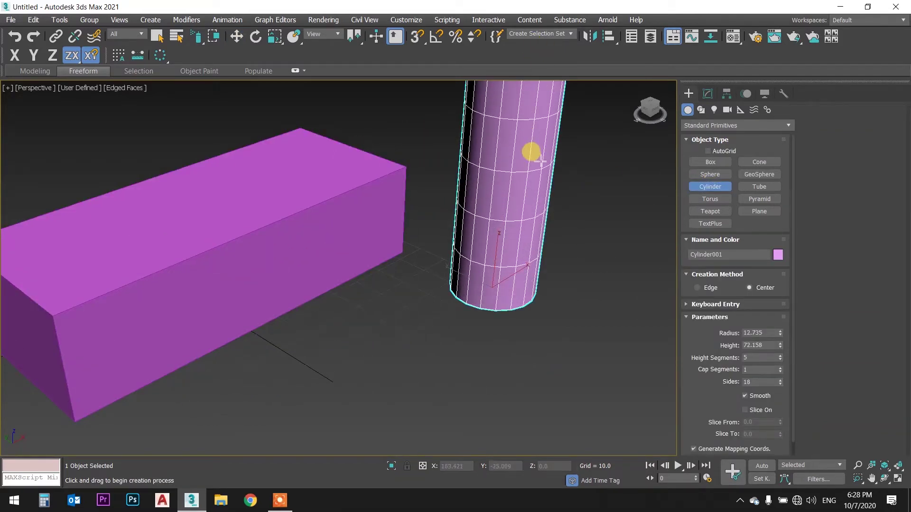
{"action": "left_click", "coordinate": [540, 158]}
{"action": "middle_click_drag", "start_coordinate": [531, 157], "coordinate": [524, 278]}
{"action": "right_click", "coordinate": [525, 279]}
- Colour the cylinder lavender and the box pink
{"action": "left_click", "coordinate": [706, 95]}
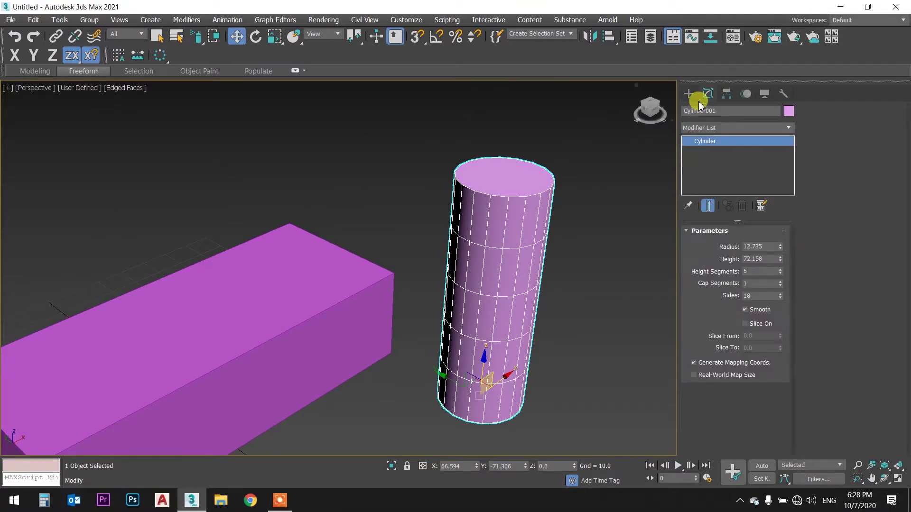
{"action": "left_click", "coordinate": [788, 112]}
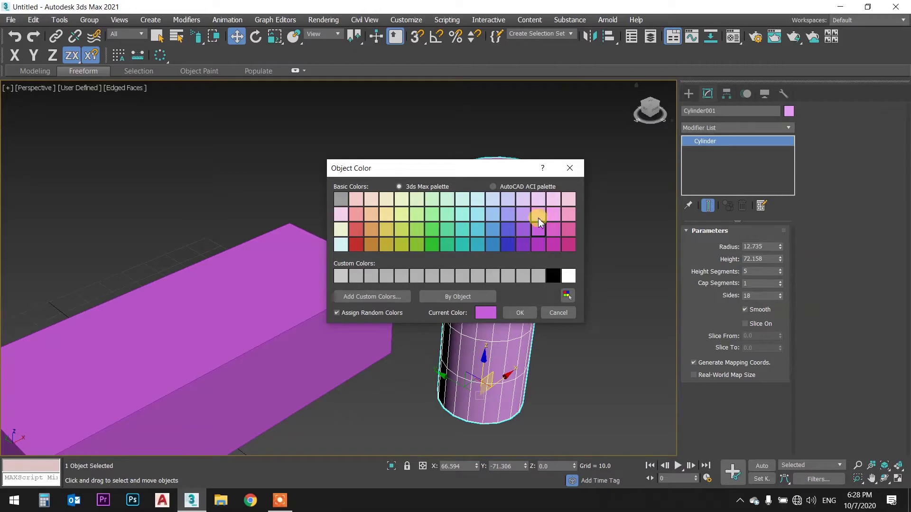
{"action": "left_click", "coordinate": [509, 214]}
{"action": "left_click", "coordinate": [520, 313]}
{"action": "key", "text": "q"}
{"action": "left_click", "coordinate": [390, 315]}
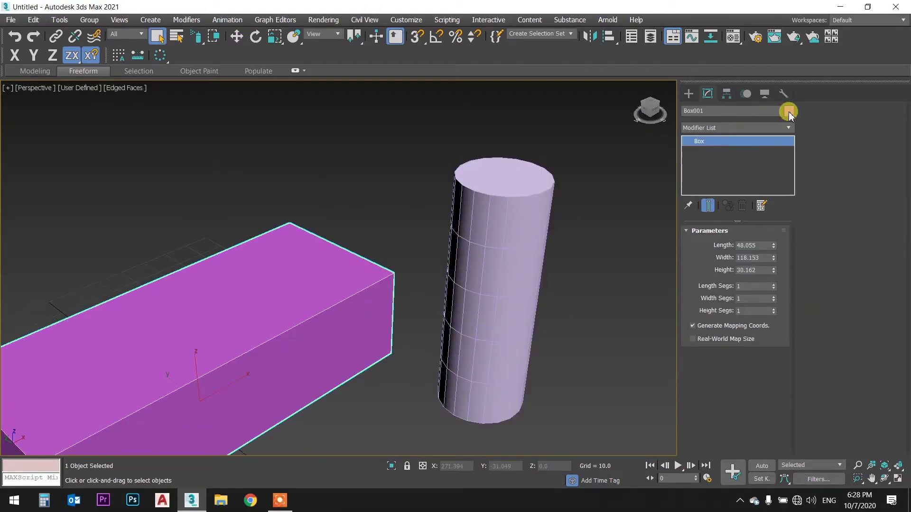
{"action": "left_click", "coordinate": [789, 112]}
{"action": "left_click", "coordinate": [564, 230]}
{"action": "left_click", "coordinate": [518, 310]}
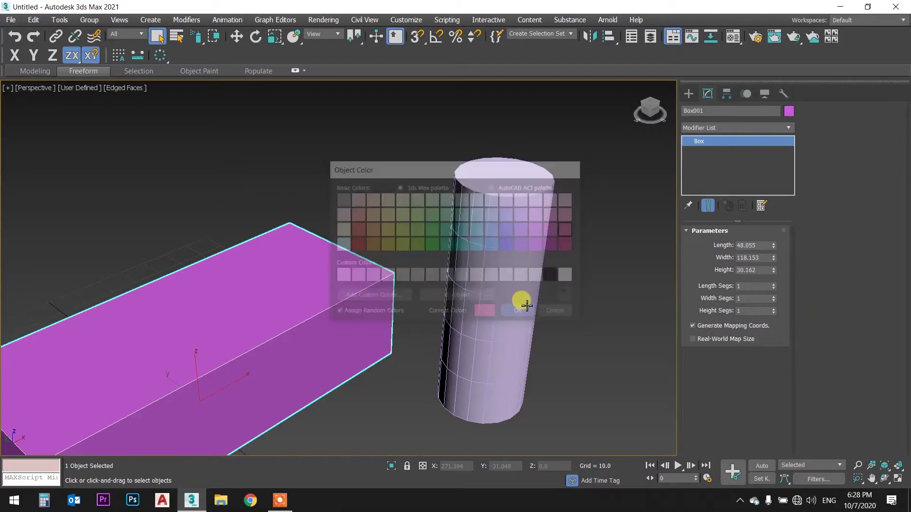
- Move the cylinder left along X so it stands beside the box
{"action": "scroll", "coordinate": [553, 227], "scroll_direction": "down", "scroll_amount": 3}
{"action": "scroll", "coordinate": [553, 228], "scroll_direction": "down", "scroll_amount": 2}
{"action": "left_click", "coordinate": [540, 228]}
{"action": "key", "text": "w"}
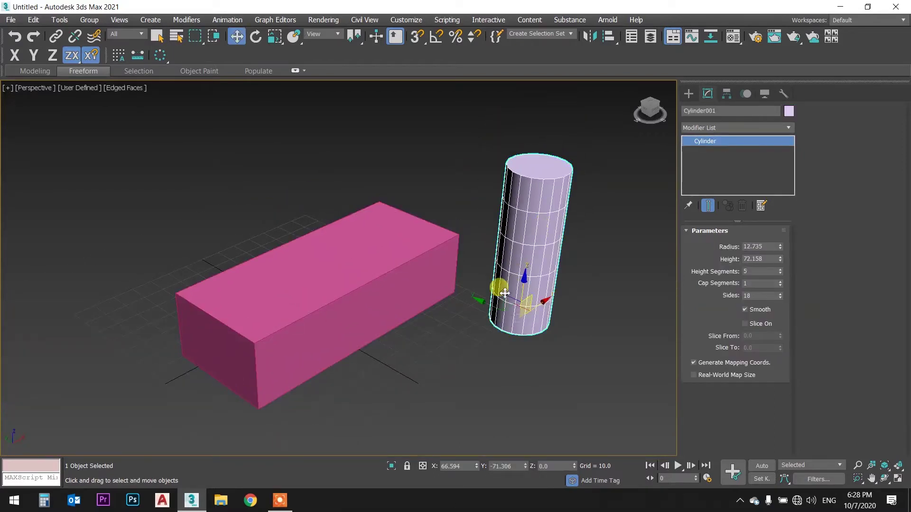
{"action": "left_click_drag", "start_coordinate": [546, 302], "coordinate": [442, 344]}
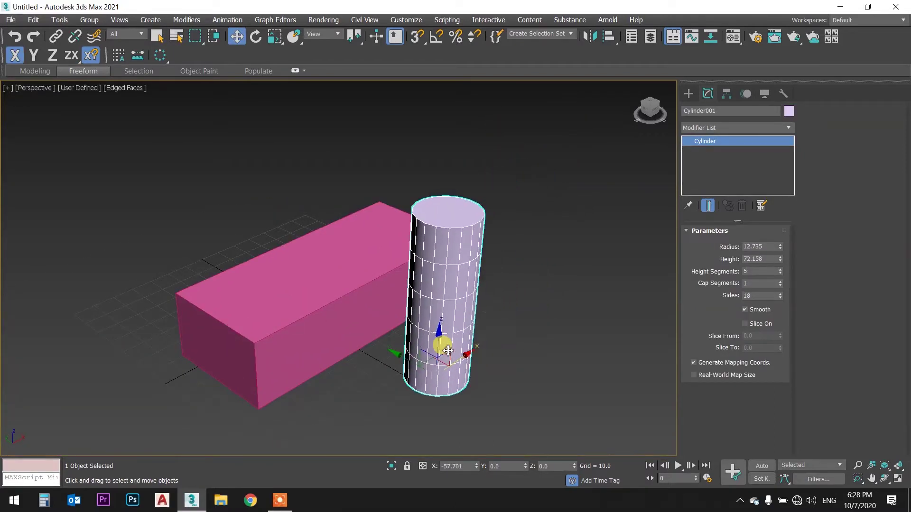
{"action": "middle_click_drag", "start_coordinate": [518, 311], "coordinate": [511, 278]}
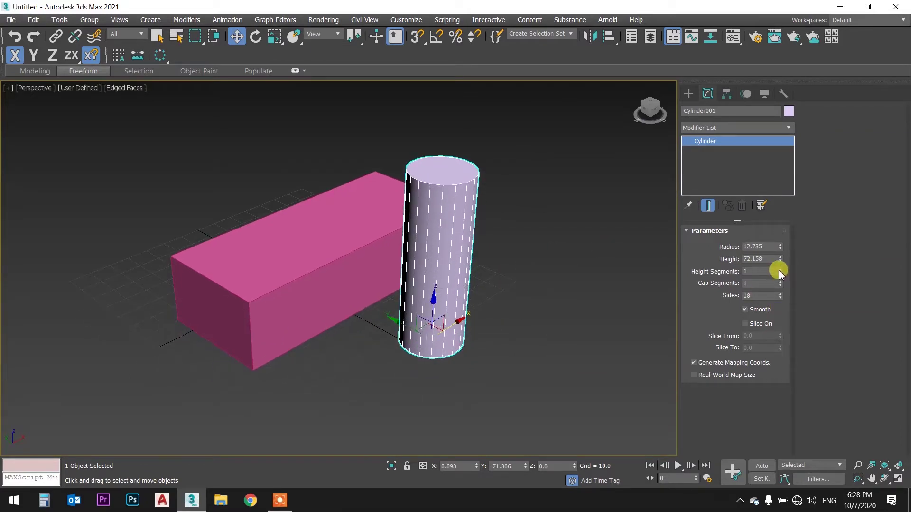
- Rotate the cylinder 90° about X and move it along Y and Z over the box
{"action": "key", "text": "e"}
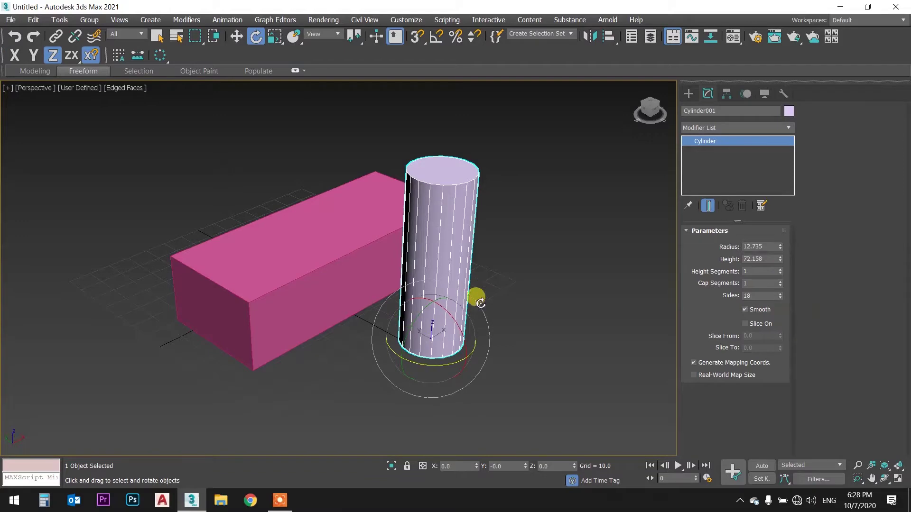
{"action": "left_click_drag", "start_coordinate": [452, 315], "coordinate": [454, 308]}
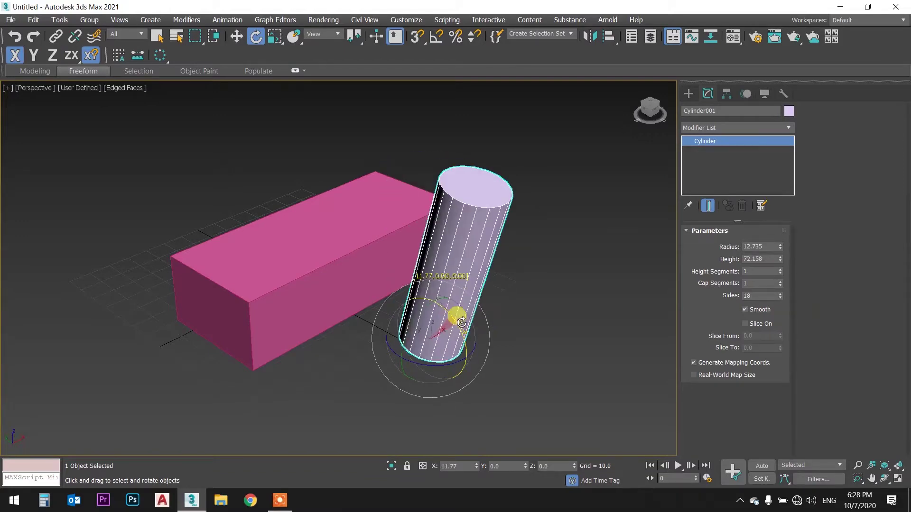
{"action": "left_click_drag", "start_coordinate": [454, 308], "coordinate": [471, 398]}
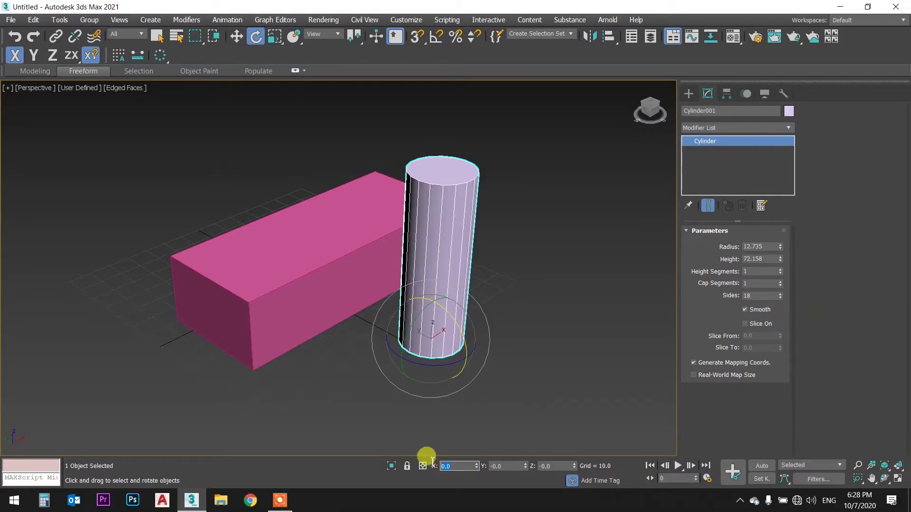
{"action": "type", "text": "0"}
{"action": "key", "text": "Return"}
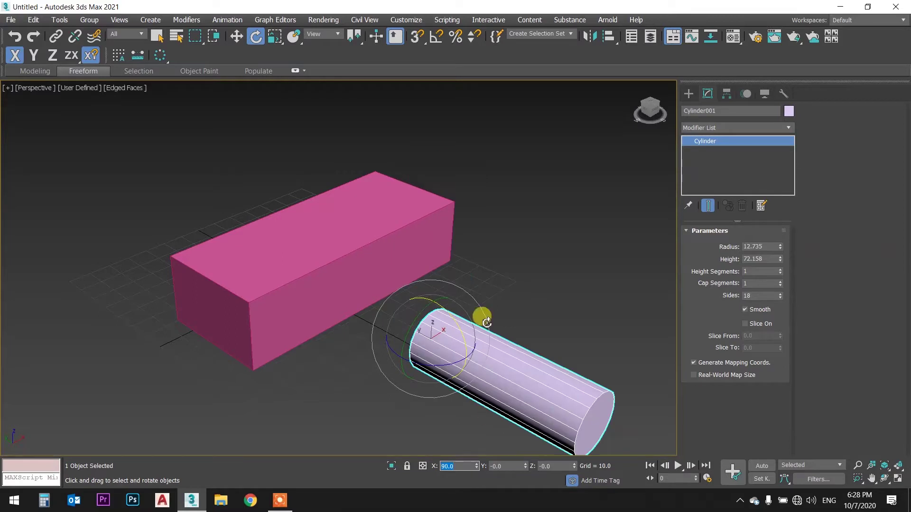
{"action": "key", "text": "w"}
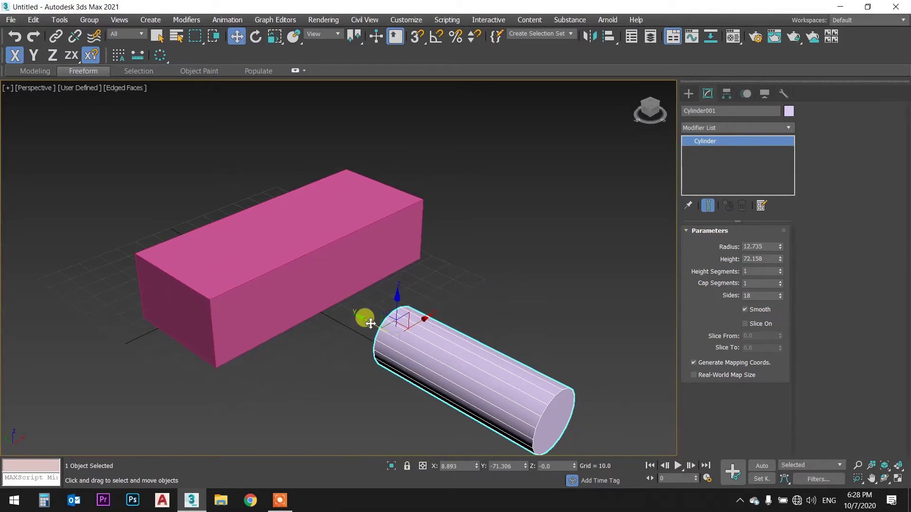
{"action": "left_click_drag", "start_coordinate": [370, 324], "coordinate": [238, 234]}
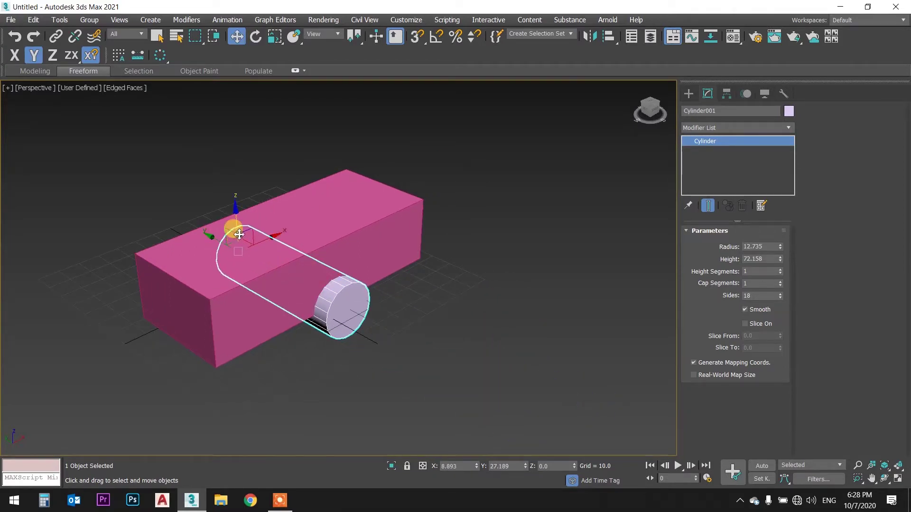
{"action": "left_click_drag", "start_coordinate": [234, 209], "coordinate": [238, 155]}
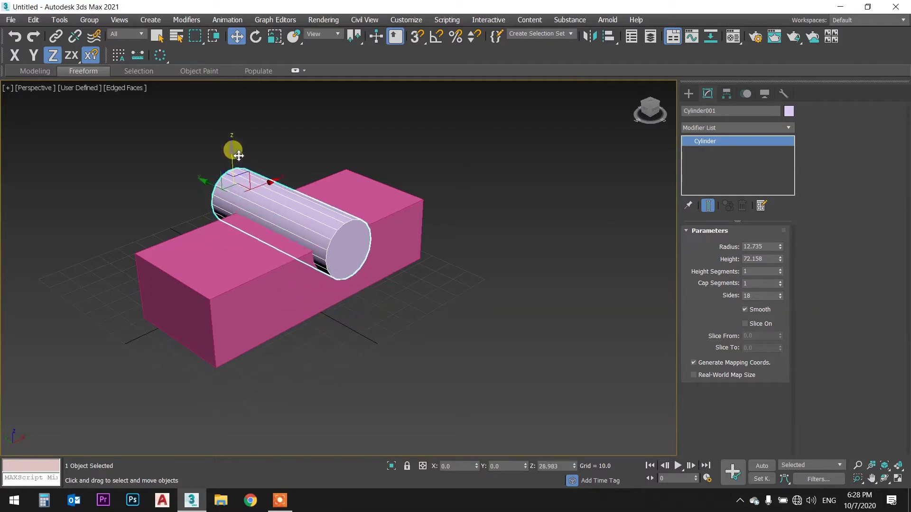
- Give the cylinder a 15.027 radius and 24 sides
{"action": "middle_click_drag", "start_coordinate": [264, 196], "coordinate": [305, 213], "text": "alt"}
{"action": "scroll", "coordinate": [311, 233], "scroll_direction": "up", "scroll_amount": 3}
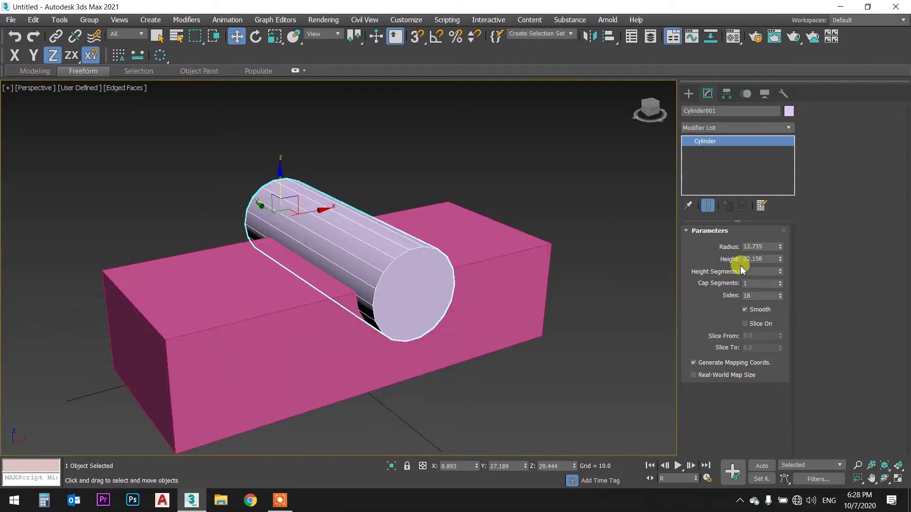
{"action": "left_click_drag", "start_coordinate": [781, 243], "coordinate": [780, 237]}
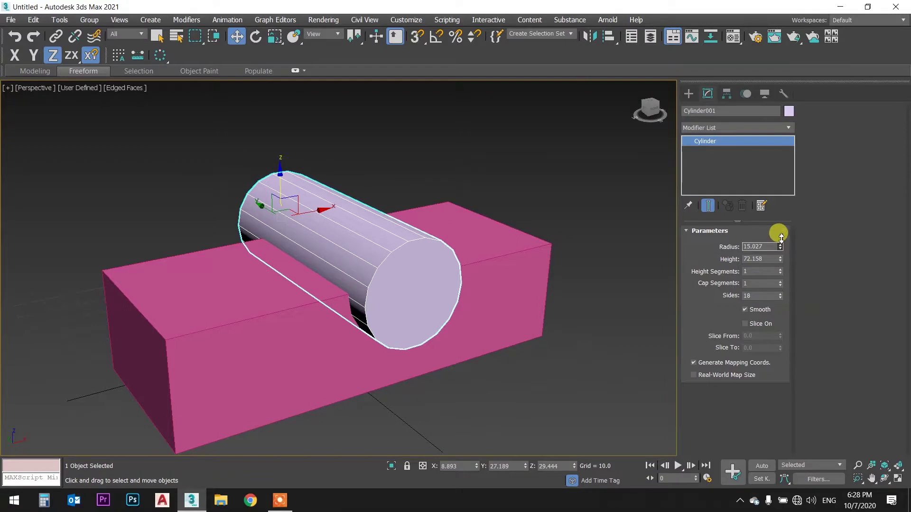
{"action": "middle_click_drag", "start_coordinate": [616, 237], "coordinate": [539, 223], "text": "alt"}
{"action": "left_click", "coordinate": [538, 223]}
{"action": "key", "text": "q"}
{"action": "mouse_move", "coordinate": [457, 235]}
{"action": "middle_mouse_down", "text": "alt"}
{"action": "mouse_move", "coordinate": [518, 234]}
{"action": "mouse_move", "coordinate": [490, 243]}
{"action": "middle_mouse_up", "text": "alt"}
{"action": "left_click", "coordinate": [465, 252]}
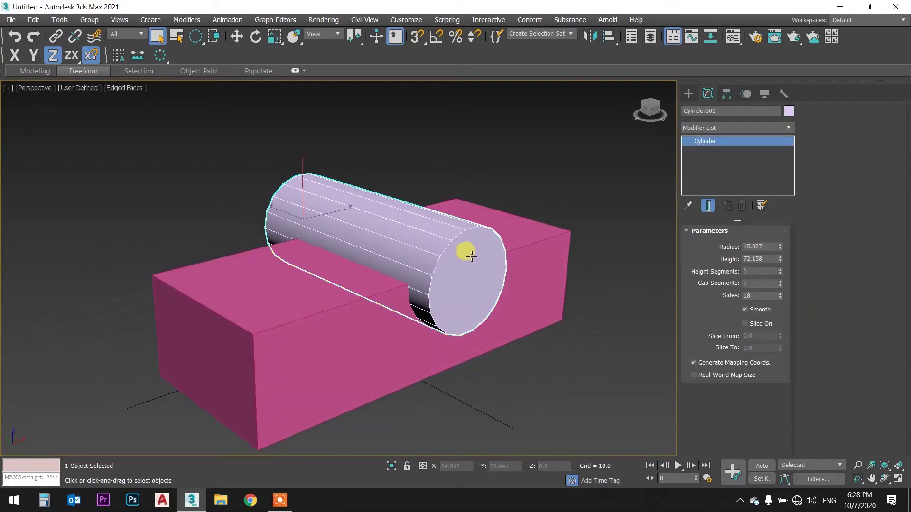
{"action": "left_click_drag", "start_coordinate": [781, 295], "coordinate": [777, 285]}
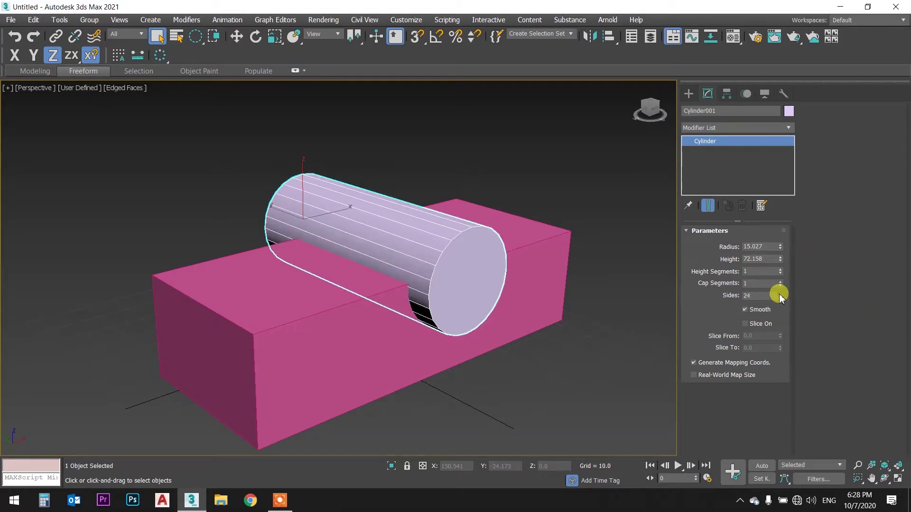
{"action": "left_click", "coordinate": [524, 194]}
{"action": "mouse_move", "coordinate": [524, 194]}
{"action": "middle_mouse_down", "text": "alt"}
{"action": "mouse_move", "coordinate": [479, 201]}
{"action": "mouse_move", "coordinate": [489, 204]}
{"action": "middle_mouse_up", "text": "alt"}
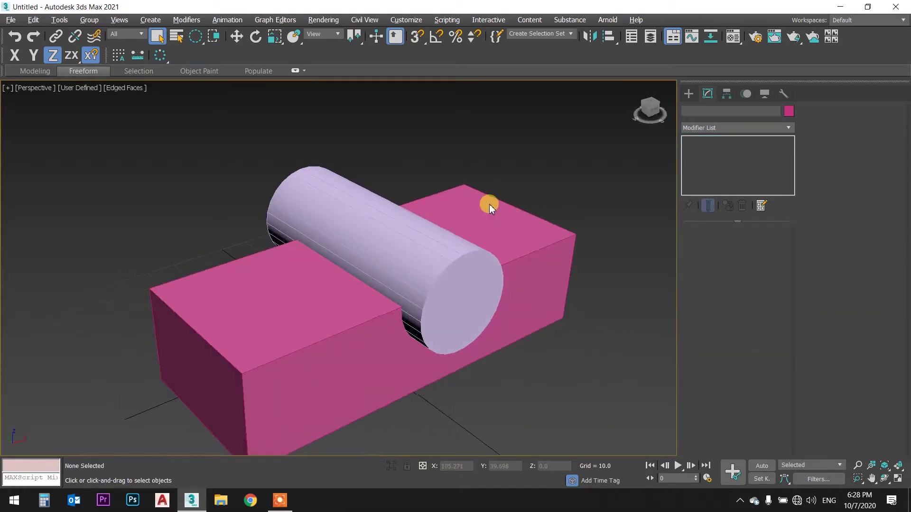
- Select the box and orbit to a more frontal view of it
{"action": "left_click", "coordinate": [497, 238]}
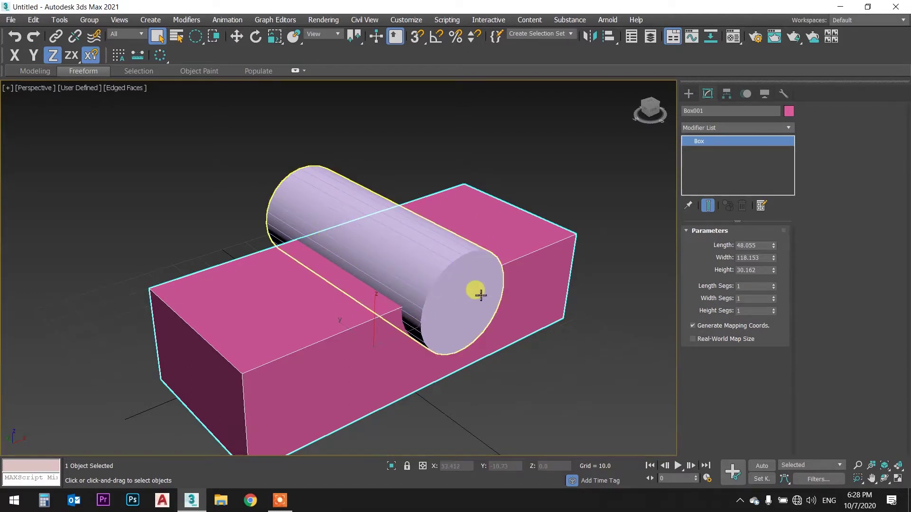
{"action": "middle_click_drag", "start_coordinate": [392, 292], "coordinate": [355, 295], "text": "alt"}
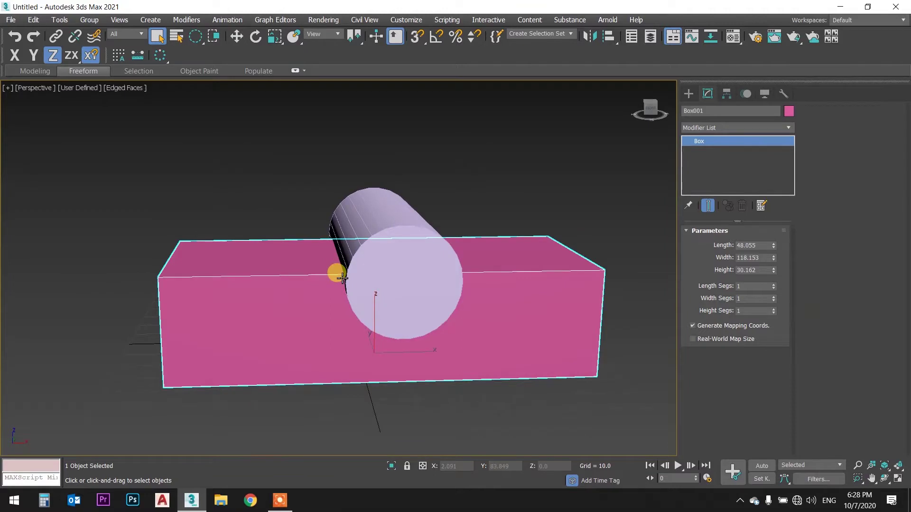
{"action": "mouse_move", "coordinate": [400, 308]}
{"action": "middle_mouse_down", "text": "alt"}
{"action": "mouse_move", "coordinate": [392, 270]}
{"action": "mouse_move", "coordinate": [408, 305]}
{"action": "middle_mouse_up", "text": "alt"}
{"action": "middle_click_drag", "start_coordinate": [413, 350], "coordinate": [386, 309], "text": "alt"}
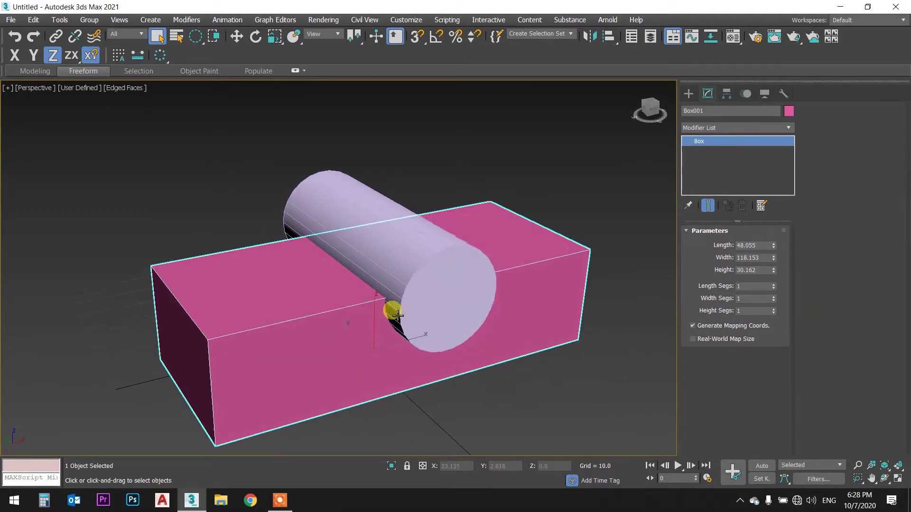
{"action": "middle_click_drag", "start_coordinate": [451, 264], "coordinate": [470, 242], "text": "alt"}
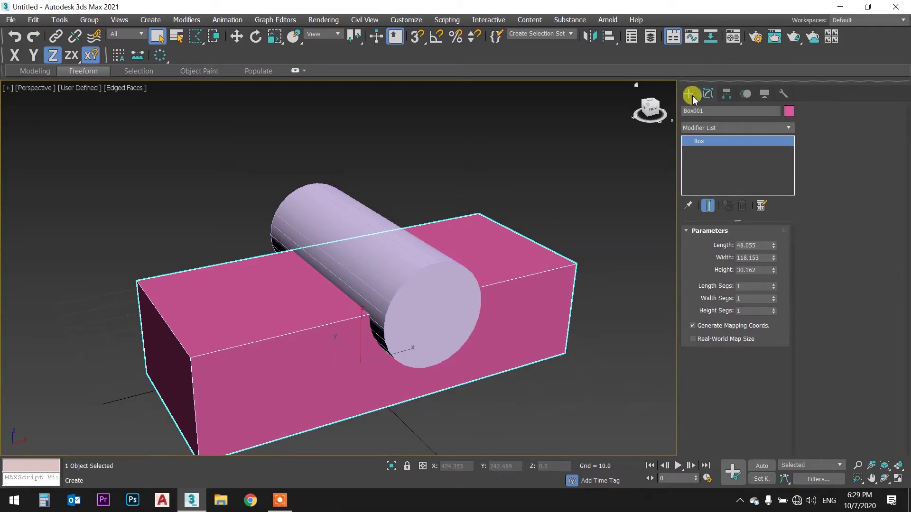
- Make the box a ProBoolean with Subtraction and pick the cylinder as the cutter
{"action": "left_click", "coordinate": [692, 94]}
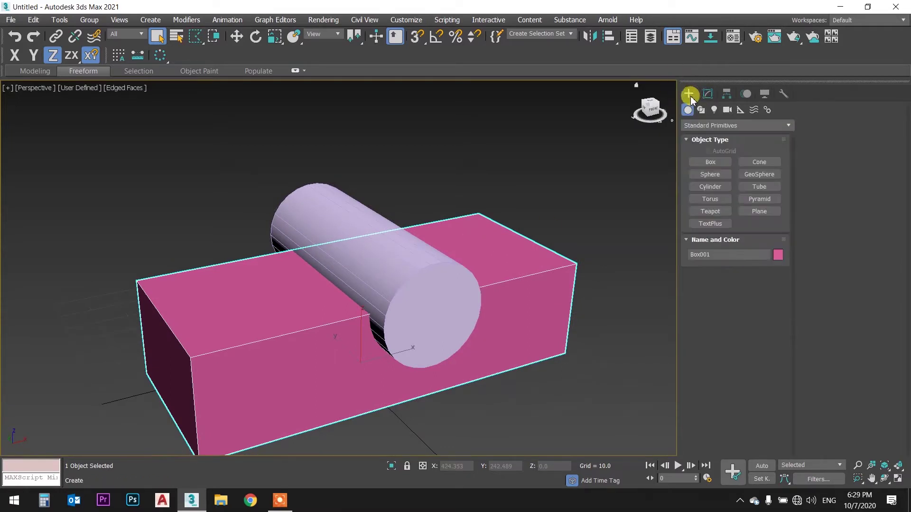
{"action": "left_click", "coordinate": [737, 126]}
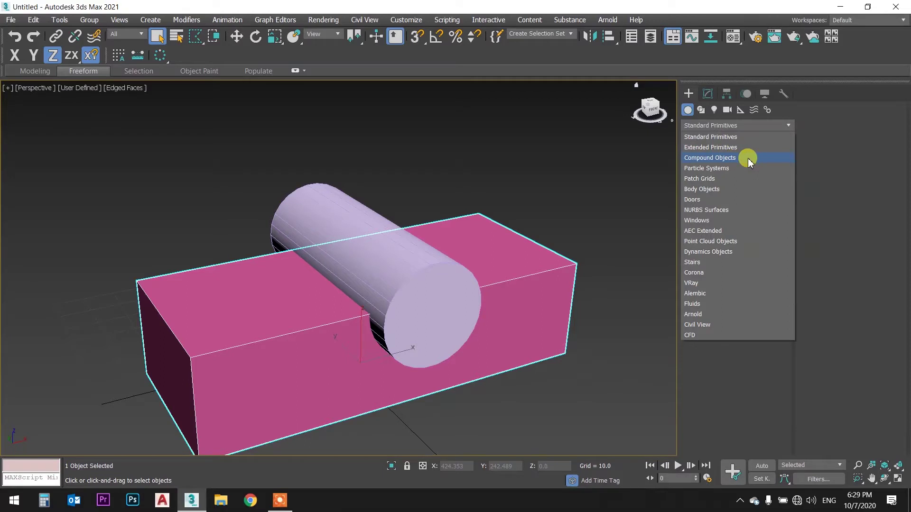
{"action": "left_click", "coordinate": [749, 161]}
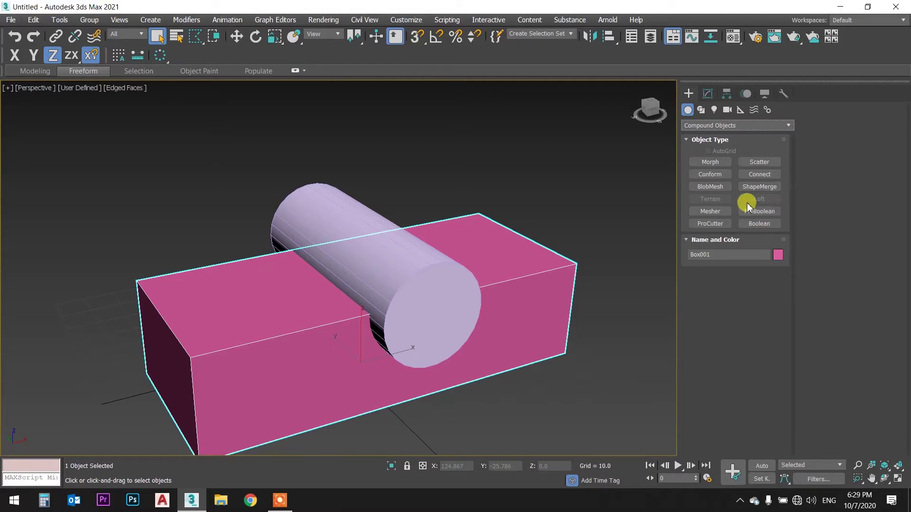
{"action": "left_click", "coordinate": [766, 211]}
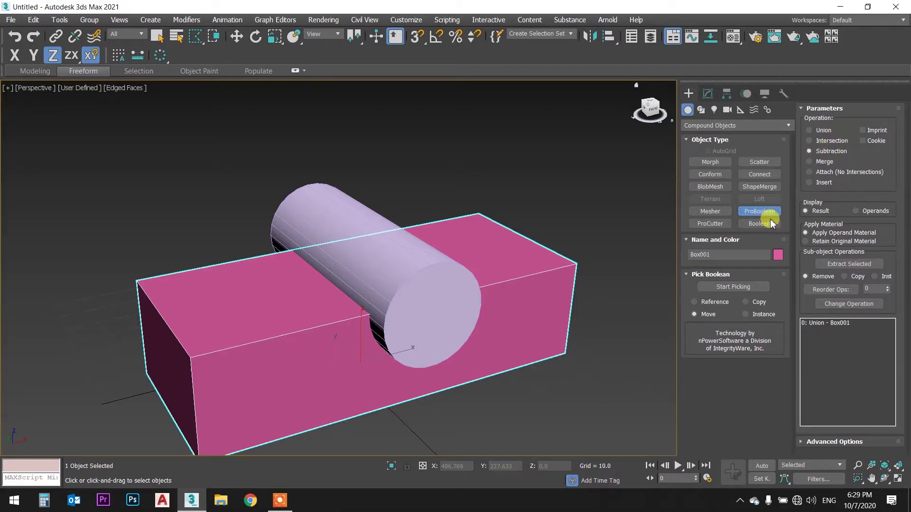
{"action": "left_click", "coordinate": [727, 287]}
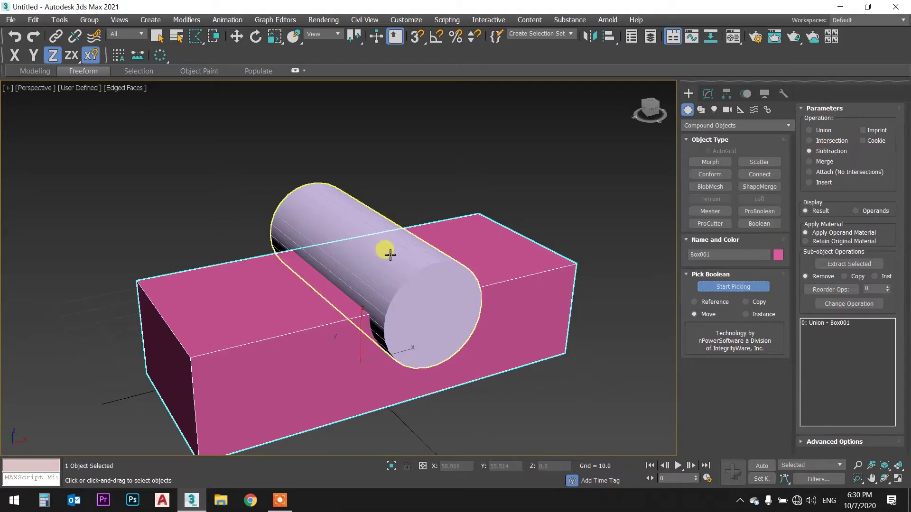
{"action": "left_click", "coordinate": [334, 212]}
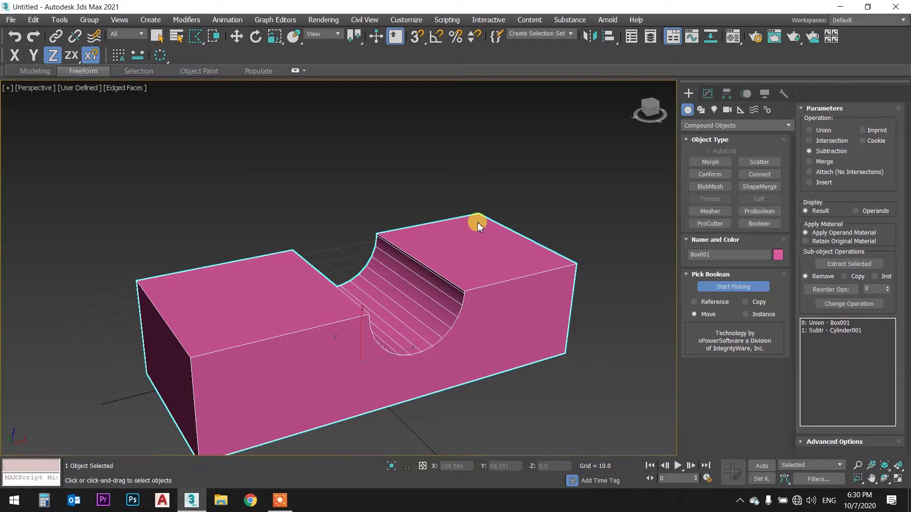
- Orbit and pan around the box to inspect the half-round groove from the front
{"action": "mouse_move", "coordinate": [420, 231]}
{"action": "middle_mouse_down", "text": "alt"}
{"action": "mouse_move", "coordinate": [408, 213]}
{"action": "mouse_move", "coordinate": [433, 214]}
{"action": "middle_mouse_up", "text": "alt"}
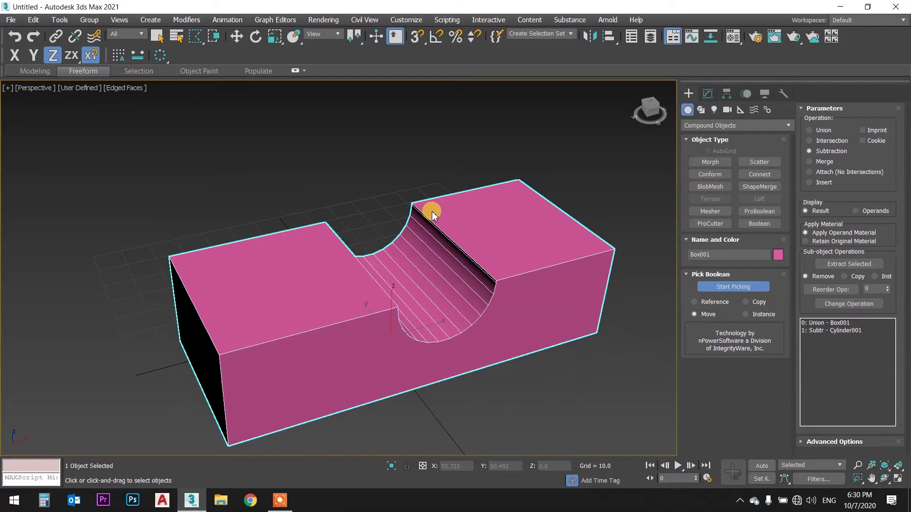
{"action": "mouse_move", "coordinate": [433, 214]}
{"action": "middle_mouse_down", "text": "alt"}
{"action": "mouse_move", "coordinate": [425, 189]}
{"action": "mouse_move", "coordinate": [435, 185]}
{"action": "mouse_move", "coordinate": [415, 185]}
{"action": "mouse_move", "coordinate": [412, 207]}
{"action": "mouse_move", "coordinate": [426, 197]}
{"action": "mouse_move", "coordinate": [430, 179]}
{"action": "mouse_move", "coordinate": [409, 179]}
{"action": "mouse_move", "coordinate": [404, 191]}
{"action": "mouse_move", "coordinate": [448, 209]}
{"action": "mouse_move", "coordinate": [445, 230]}
{"action": "mouse_move", "coordinate": [406, 237]}
{"action": "mouse_move", "coordinate": [413, 186]}
{"action": "mouse_move", "coordinate": [378, 229]}
{"action": "mouse_move", "coordinate": [417, 234]}
{"action": "mouse_move", "coordinate": [423, 256]}
{"action": "mouse_move", "coordinate": [462, 205]}
{"action": "middle_mouse_up", "text": "alt"}
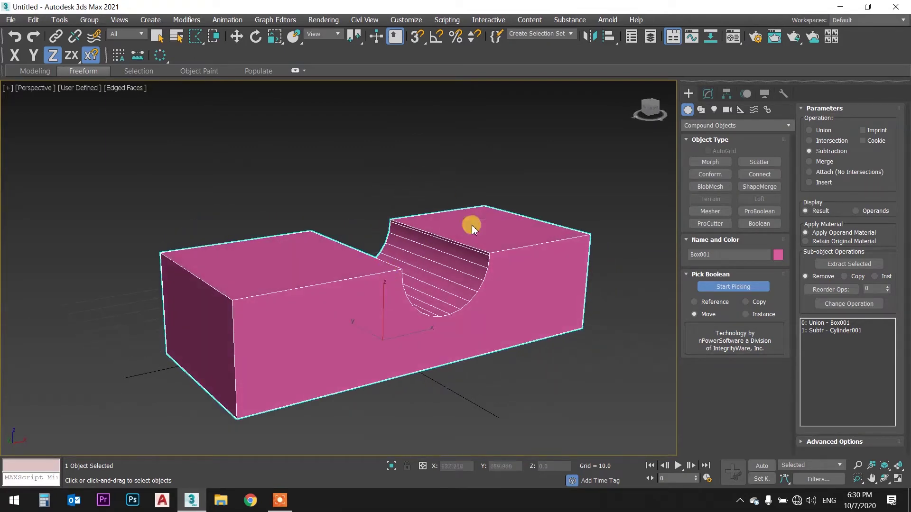
{"action": "mouse_move", "coordinate": [411, 237]}
{"action": "middle_mouse_down", "text": "alt"}
{"action": "mouse_move", "coordinate": [417, 256]}
{"action": "mouse_move", "coordinate": [403, 237]}
{"action": "mouse_move", "coordinate": [399, 261]}
{"action": "mouse_move", "coordinate": [412, 258]}
{"action": "mouse_move", "coordinate": [420, 299]}
{"action": "mouse_move", "coordinate": [433, 263]}
{"action": "middle_mouse_up", "text": "alt"}
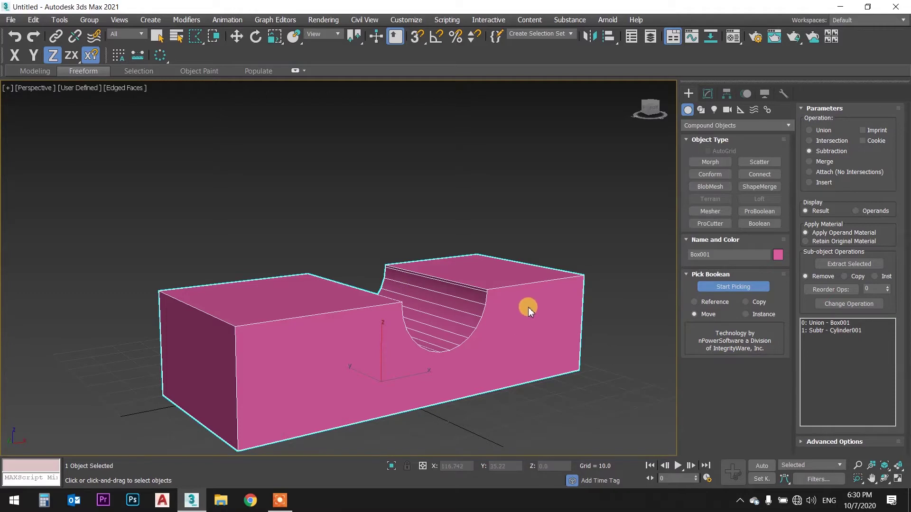
{"action": "middle_click_drag", "start_coordinate": [528, 306], "coordinate": [469, 328], "text": "alt"}
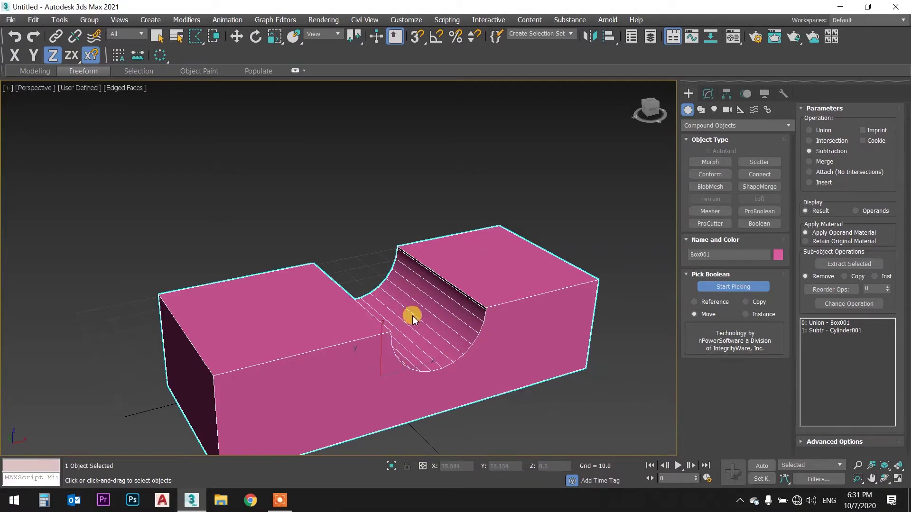
{"action": "mouse_move", "coordinate": [463, 297]}
{"action": "middle_mouse_down", "text": "alt"}
{"action": "mouse_move", "coordinate": [451, 285]}
{"action": "mouse_move", "coordinate": [516, 299]}
{"action": "middle_mouse_up", "text": "alt"}
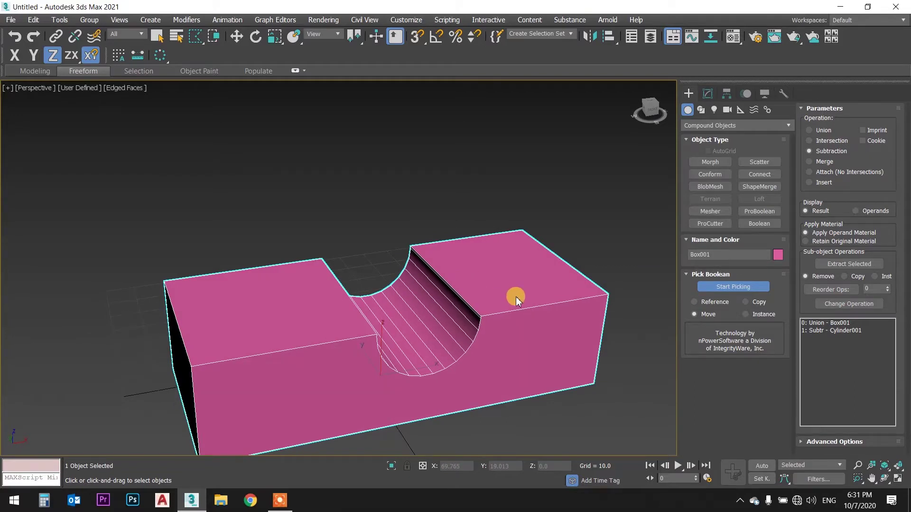
{"action": "middle_click_drag", "start_coordinate": [542, 275], "coordinate": [537, 246]}
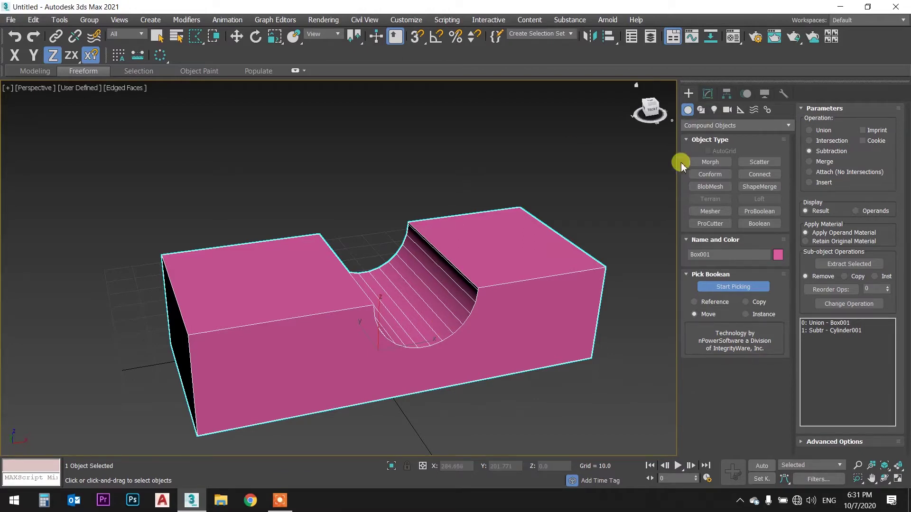
{"action": "key", "text": "w"}
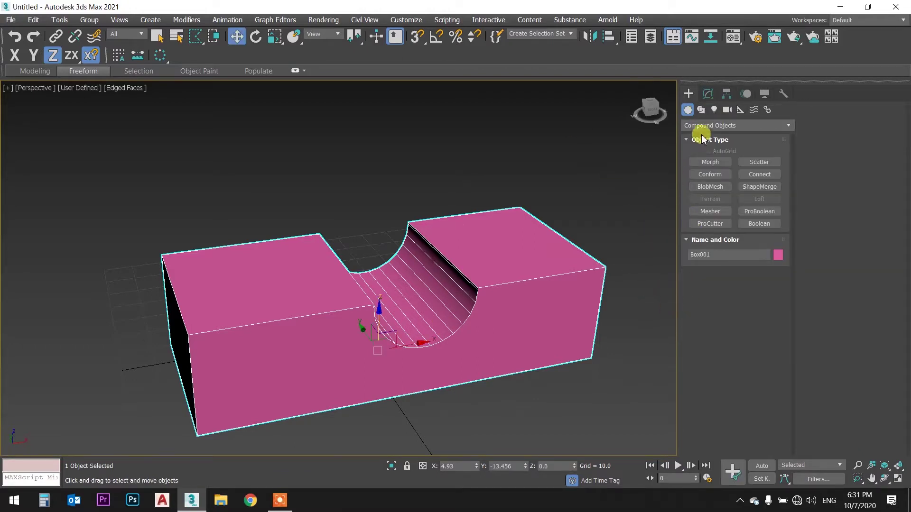
- Open Box001's ProBoolean operands and select the '1: Subtr - Cylinder001' operand
{"action": "left_click", "coordinate": [707, 94]}
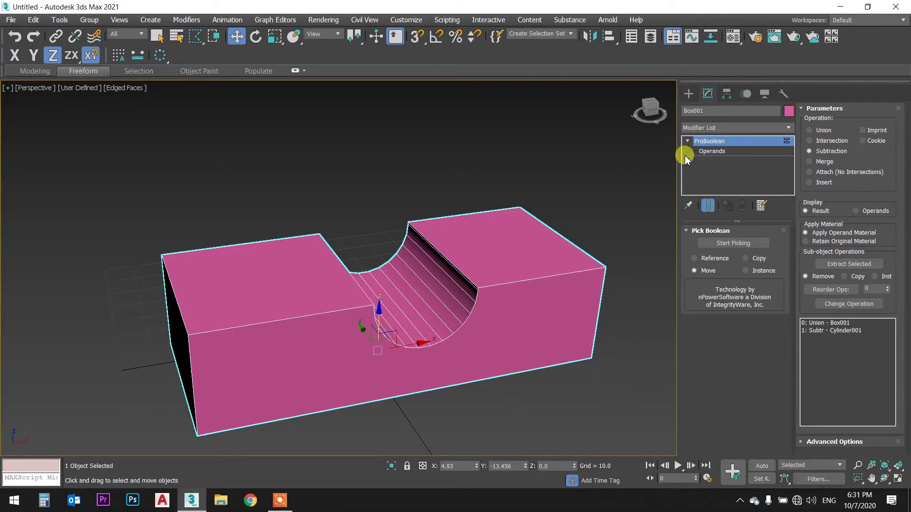
{"action": "left_click", "coordinate": [714, 151]}
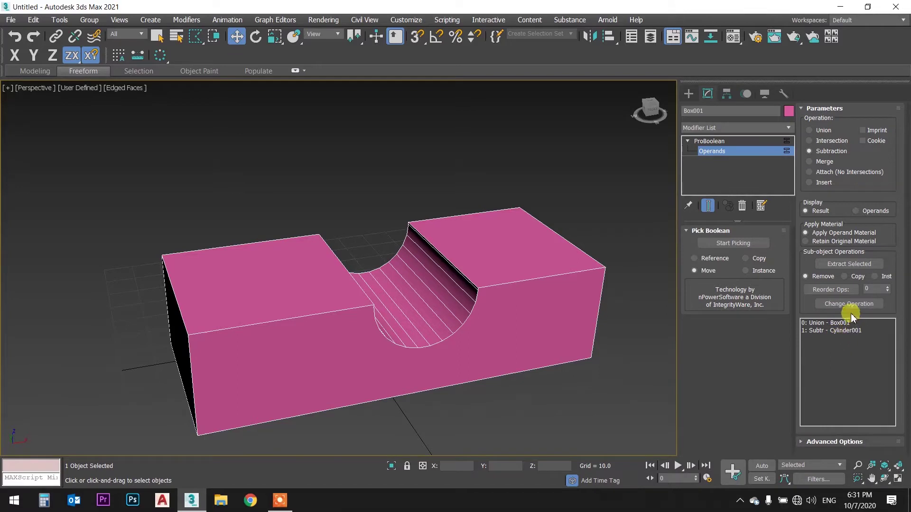
{"action": "left_click", "coordinate": [845, 332]}
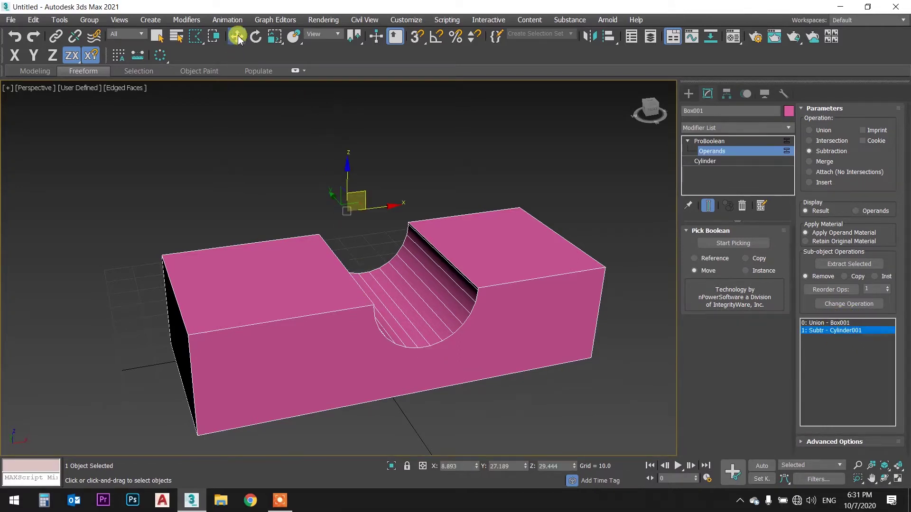
- Slide the cylinder cutter along X and lower it, returning the cut to the box's middle
{"action": "mouse_move", "coordinate": [378, 205]}
{"action": "left_mouse_down"}
{"action": "mouse_move", "coordinate": [319, 217]}
{"action": "mouse_move", "coordinate": [446, 199]}
{"action": "mouse_move", "coordinate": [309, 212]}
{"action": "mouse_move", "coordinate": [331, 217]}
{"action": "mouse_move", "coordinate": [411, 199]}
{"action": "mouse_move", "coordinate": [322, 219]}
{"action": "mouse_move", "coordinate": [435, 195]}
{"action": "mouse_move", "coordinate": [375, 211]}
{"action": "left_mouse_up"}
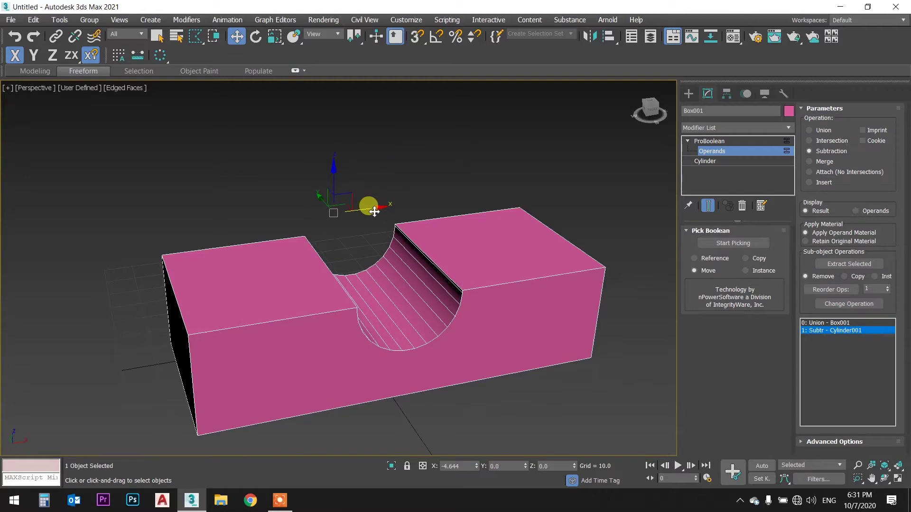
{"action": "middle_click_drag", "start_coordinate": [346, 211], "coordinate": [349, 229]}
{"action": "middle_click_drag", "start_coordinate": [339, 218], "coordinate": [350, 218], "text": "alt"}
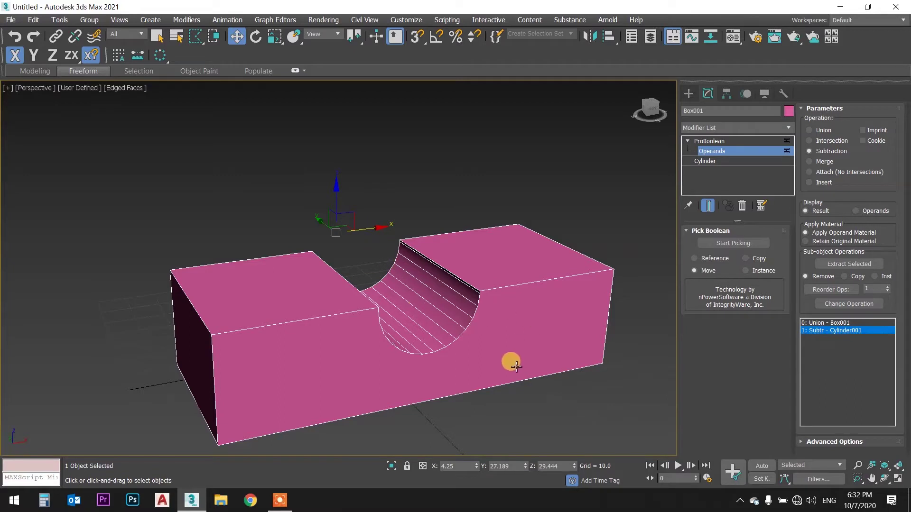
{"action": "left_click_drag", "start_coordinate": [384, 227], "coordinate": [396, 226]}
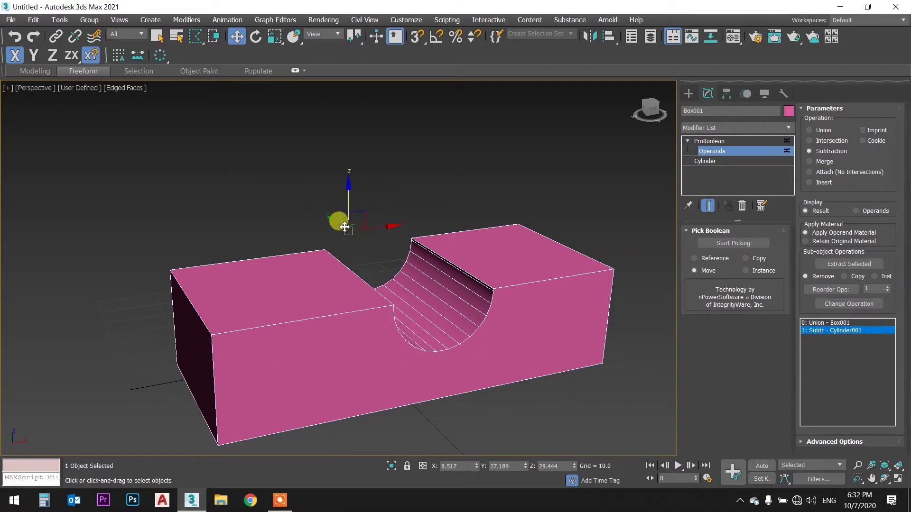
{"action": "left_click_drag", "start_coordinate": [378, 230], "coordinate": [217, 246]}
{"action": "mouse_move", "coordinate": [187, 205]}
{"action": "left_mouse_down"}
{"action": "mouse_move", "coordinate": [187, 265]}
{"action": "mouse_move", "coordinate": [182, 246]}
{"action": "mouse_move", "coordinate": [187, 253]}
{"action": "left_mouse_up"}
{"action": "mouse_move", "coordinate": [225, 284]}
{"action": "left_mouse_down"}
{"action": "mouse_move", "coordinate": [336, 270]}
{"action": "mouse_move", "coordinate": [440, 298]}
{"action": "left_mouse_up"}
- Narrow the cylinder cutter slightly and raise it so the notch breaks through the top
{"action": "key", "text": "r"}
{"action": "mouse_move", "coordinate": [361, 265]}
{"action": "left_mouse_down"}
{"action": "mouse_move", "coordinate": [376, 286]}
{"action": "mouse_move", "coordinate": [386, 280]}
{"action": "mouse_move", "coordinate": [417, 297]}
{"action": "mouse_move", "coordinate": [370, 267]}
{"action": "left_mouse_up"}
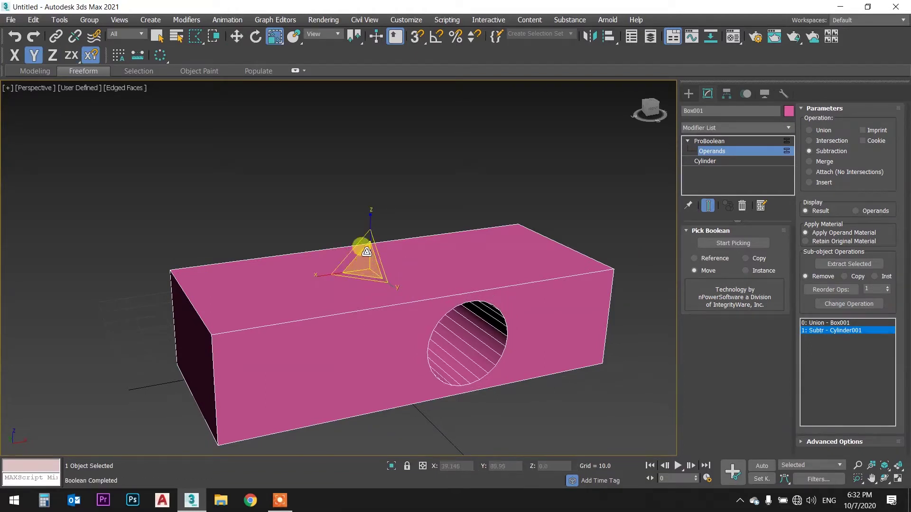
{"action": "key", "text": "w"}
{"action": "left_click_drag", "start_coordinate": [369, 228], "coordinate": [371, 213]}
{"action": "mouse_move", "coordinate": [406, 245]}
{"action": "left_mouse_down"}
{"action": "mouse_move", "coordinate": [218, 258]}
{"action": "mouse_move", "coordinate": [228, 272]}
{"action": "mouse_move", "coordinate": [494, 249]}
{"action": "mouse_move", "coordinate": [516, 238]}
{"action": "mouse_move", "coordinate": [460, 253]}
{"action": "mouse_move", "coordinate": [352, 257]}
{"action": "mouse_move", "coordinate": [403, 258]}
{"action": "mouse_move", "coordinate": [395, 263]}
{"action": "mouse_move", "coordinate": [386, 258]}
{"action": "mouse_move", "coordinate": [407, 248]}
{"action": "left_mouse_up"}
{"action": "mouse_move", "coordinate": [407, 248]}
{"action": "middle_mouse_down", "text": "alt"}
{"action": "mouse_move", "coordinate": [387, 235]}
{"action": "mouse_move", "coordinate": [435, 246]}
{"action": "mouse_move", "coordinate": [435, 258]}
{"action": "mouse_move", "coordinate": [468, 275]}
{"action": "mouse_move", "coordinate": [448, 257]}
{"action": "mouse_move", "coordinate": [431, 262]}
{"action": "mouse_move", "coordinate": [438, 268]}
{"action": "mouse_move", "coordinate": [410, 269]}
{"action": "mouse_move", "coordinate": [425, 258]}
{"action": "mouse_move", "coordinate": [422, 268]}
{"action": "middle_mouse_up", "text": "alt"}
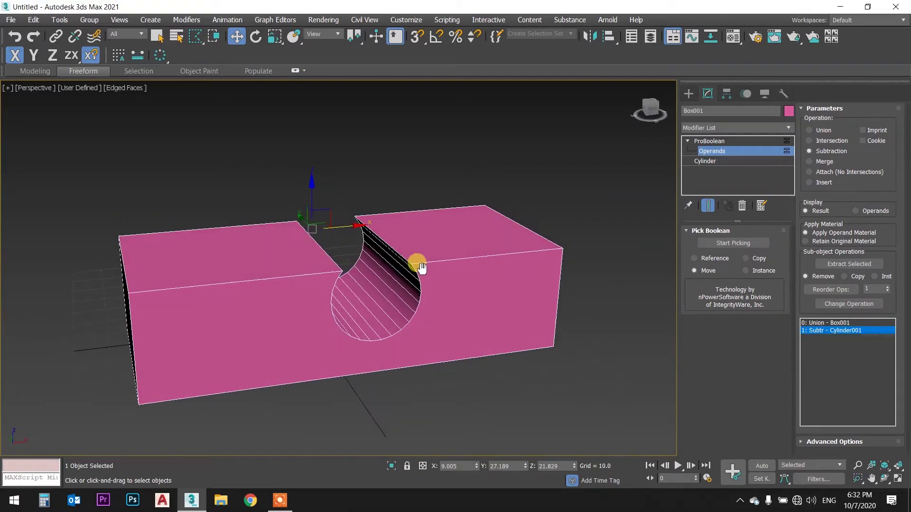
- Move the Box001 operand back to centre, adjust its height and enlarge it
{"action": "left_click", "coordinate": [838, 323]}
{"action": "left_click_drag", "start_coordinate": [379, 336], "coordinate": [338, 325]}
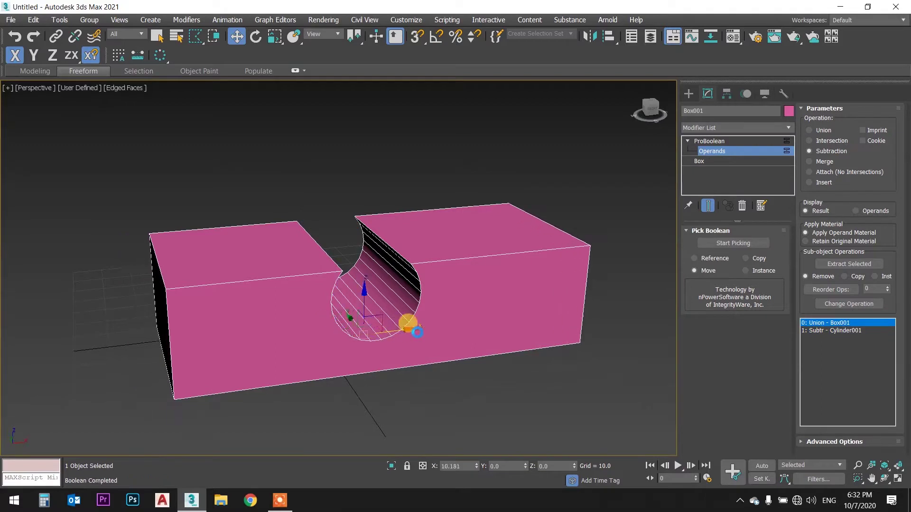
{"action": "mouse_move", "coordinate": [338, 326]}
{"action": "left_mouse_down"}
{"action": "mouse_move", "coordinate": [364, 272]}
{"action": "mouse_move", "coordinate": [357, 238]}
{"action": "mouse_move", "coordinate": [362, 264]}
{"action": "left_mouse_up"}
{"action": "key", "text": "F7"}
{"action": "mouse_move", "coordinate": [362, 266]}
{"action": "middle_mouse_down", "text": "alt"}
{"action": "mouse_move", "coordinate": [335, 244]}
{"action": "mouse_move", "coordinate": [321, 258]}
{"action": "mouse_move", "coordinate": [326, 272]}
{"action": "mouse_move", "coordinate": [361, 273]}
{"action": "mouse_move", "coordinate": [356, 256]}
{"action": "middle_mouse_up", "text": "alt"}
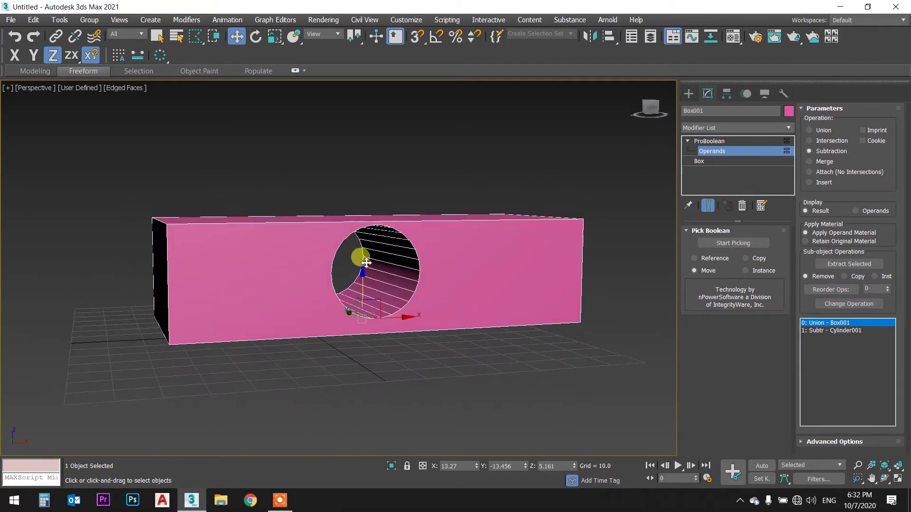
{"action": "key", "text": "F6"}
{"action": "key", "text": "r"}
{"action": "left_click_drag", "start_coordinate": [359, 323], "coordinate": [358, 298]}
- Slide the Box001 operand along X and orbit to check its right side and top
{"action": "scroll", "coordinate": [358, 297], "scroll_direction": "up", "scroll_amount": 1}
{"action": "key", "text": "w"}
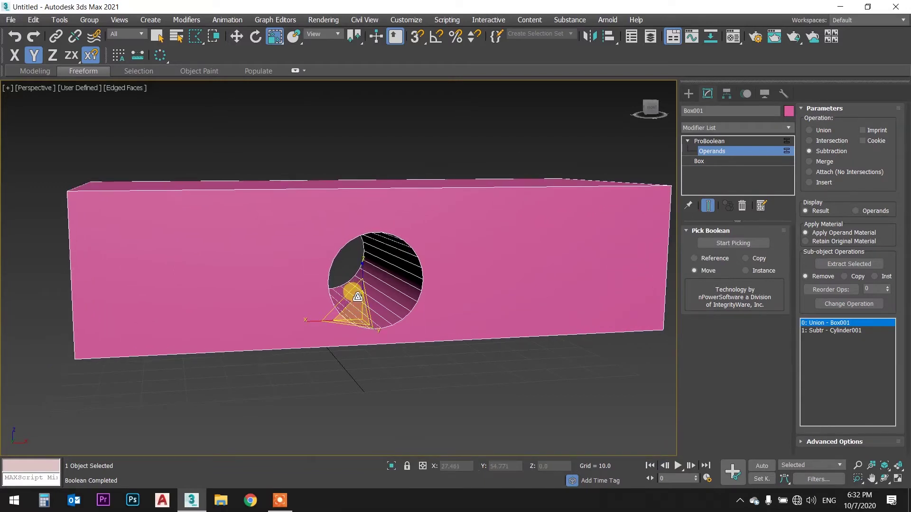
{"action": "key", "text": "F7"}
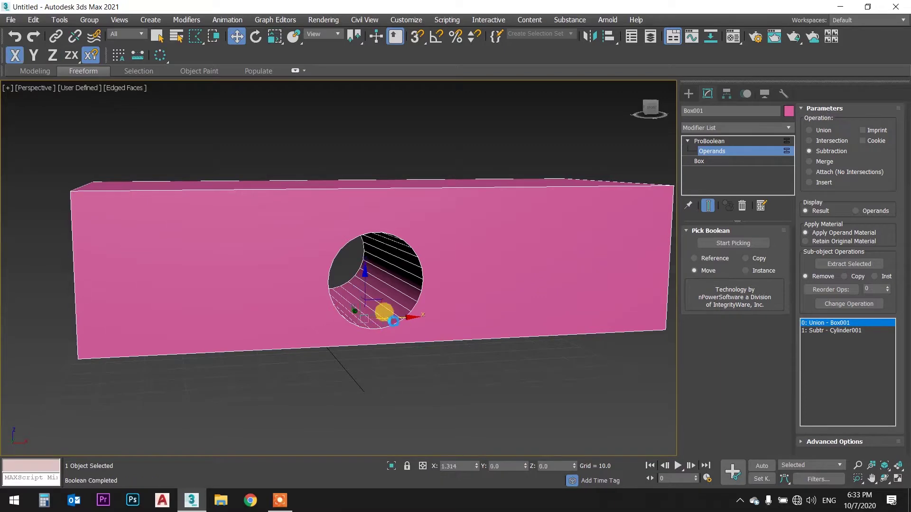
{"action": "left_click_drag", "start_coordinate": [383, 321], "coordinate": [413, 315]}
{"action": "mouse_move", "coordinate": [472, 270]}
{"action": "middle_mouse_down", "text": "alt"}
{"action": "mouse_move", "coordinate": [422, 277]}
{"action": "mouse_move", "coordinate": [436, 264]}
{"action": "mouse_move", "coordinate": [465, 270]}
{"action": "mouse_move", "coordinate": [374, 240]}
{"action": "middle_mouse_up", "text": "alt"}
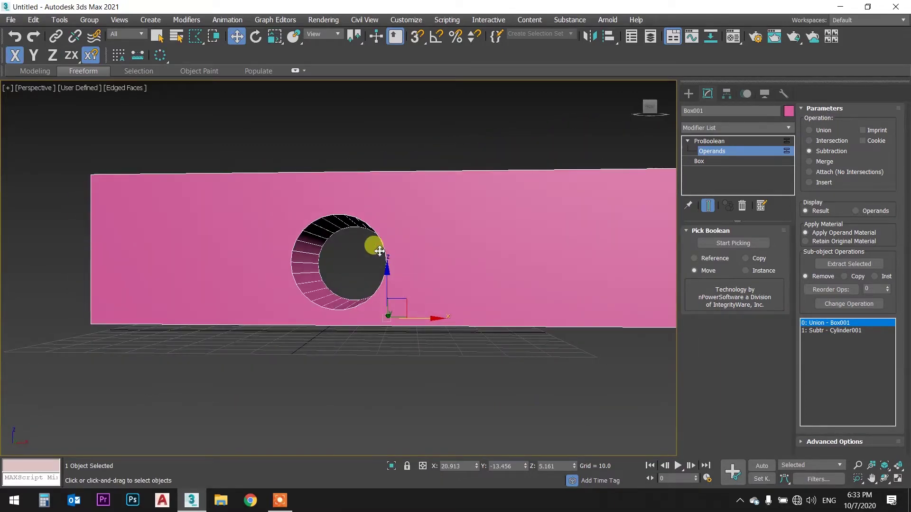
{"action": "middle_click_drag", "start_coordinate": [443, 205], "coordinate": [463, 222], "text": "alt"}
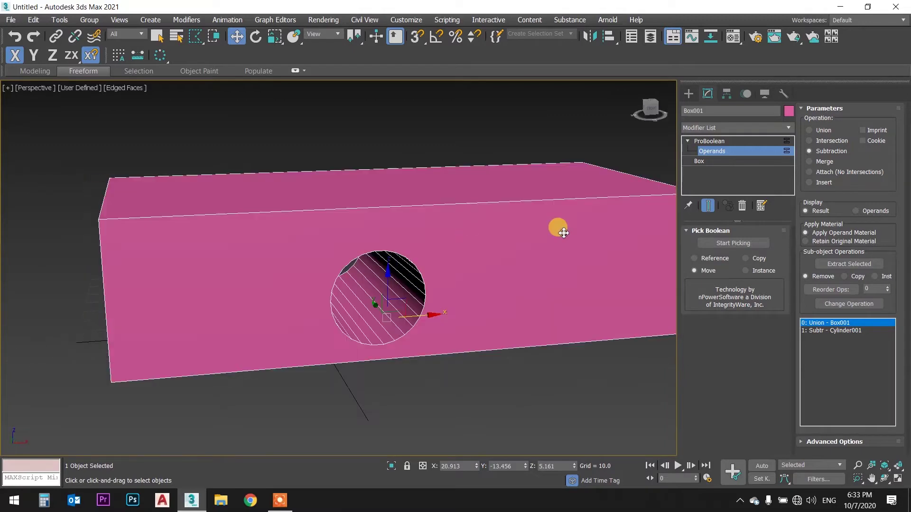
- Raise the Cylinder001 operand through the box top, then delete the notched object
{"action": "left_click", "coordinate": [827, 330]}
{"action": "left_click_drag", "start_coordinate": [312, 195], "coordinate": [315, 138]}
{"action": "middle_click_drag", "start_coordinate": [316, 137], "coordinate": [396, 247], "text": "alt"}
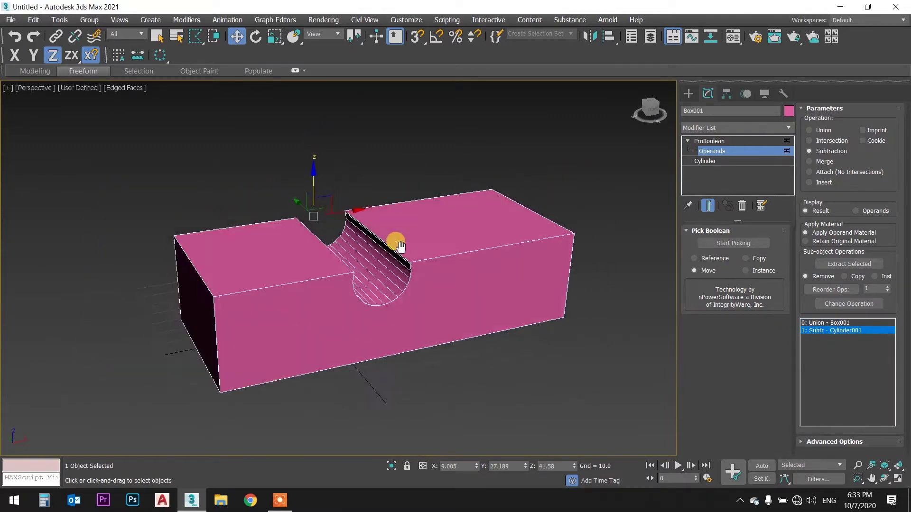
{"action": "middle_click_drag", "start_coordinate": [396, 246], "coordinate": [482, 207]}
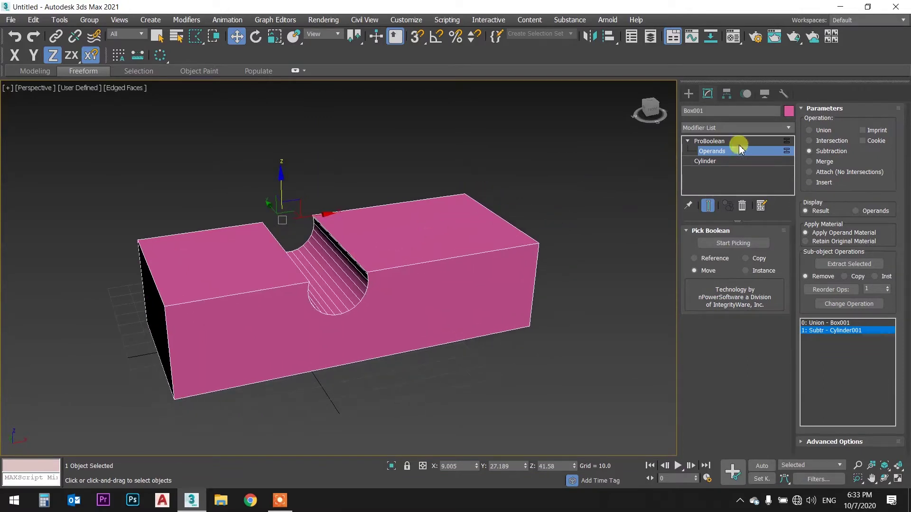
{"action": "key", "text": "Delete"}
{"action": "left_click", "coordinate": [688, 94]}
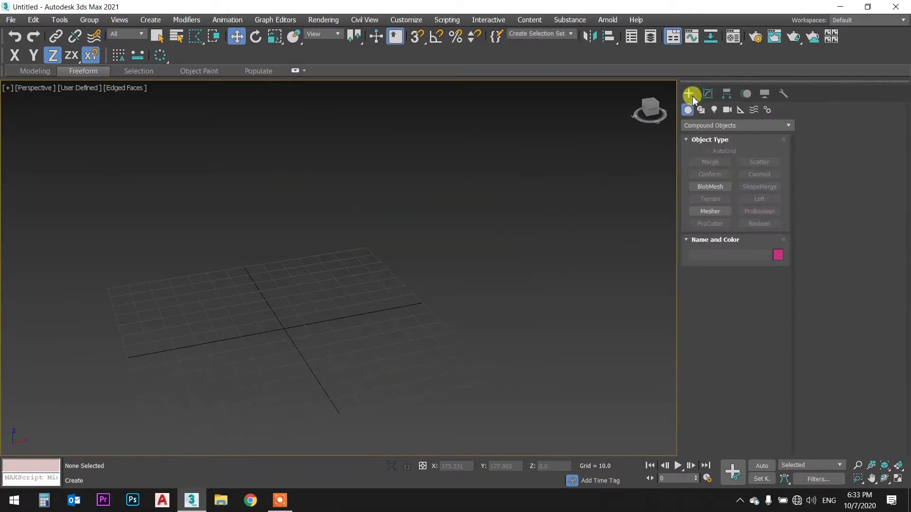
- Draw a new green box on the grid
{"action": "left_click", "coordinate": [711, 125]}
{"action": "left_click", "coordinate": [711, 162]}
{"action": "left_click_drag", "start_coordinate": [157, 339], "coordinate": [583, 356]}
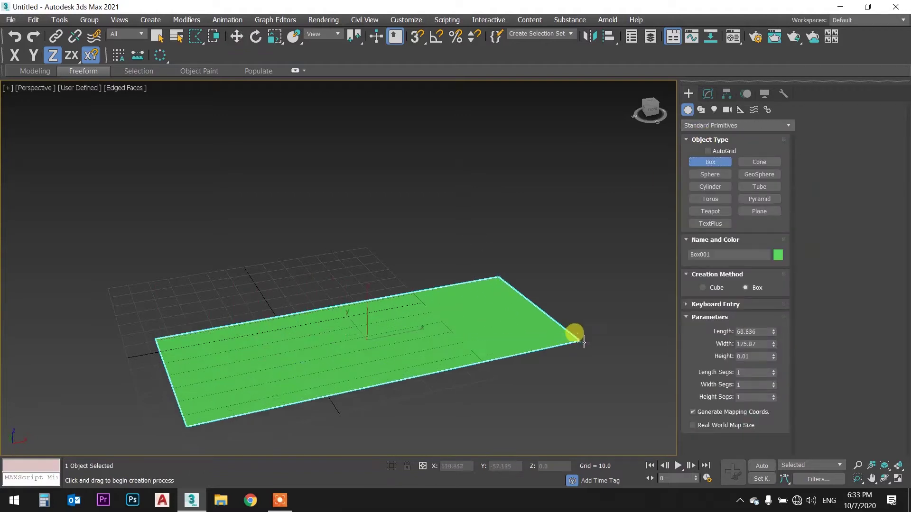
{"action": "left_click", "coordinate": [581, 285]}
{"action": "right_click", "coordinate": [640, 218]}
- Create a cylinder and rotate it 90° about X so it lies on its side
{"action": "left_click", "coordinate": [701, 189]}
{"action": "scroll", "coordinate": [604, 260], "scroll_direction": "down", "scroll_amount": 3}
{"action": "left_click_drag", "start_coordinate": [522, 339], "coordinate": [545, 340]}
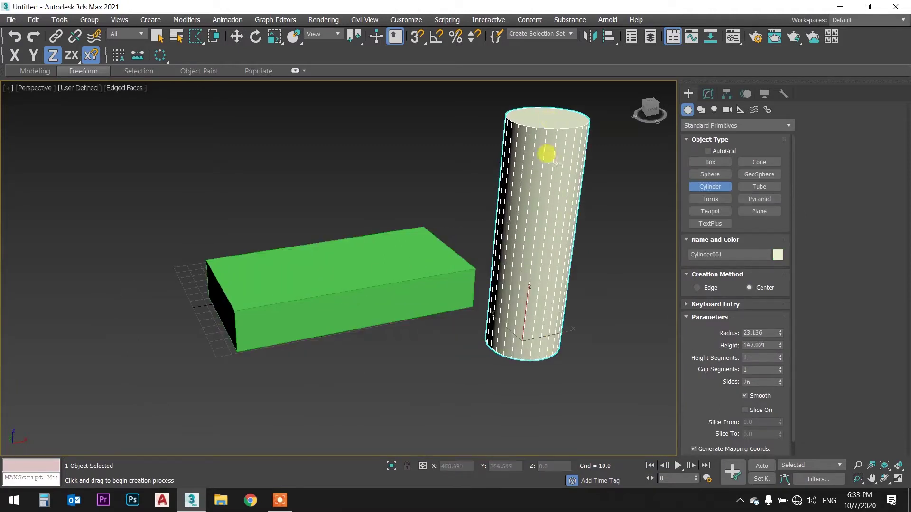
{"action": "left_click", "coordinate": [545, 153]}
{"action": "key", "text": "e"}
{"action": "double_click", "coordinate": [444, 465]}
{"action": "type", "text": "9"}
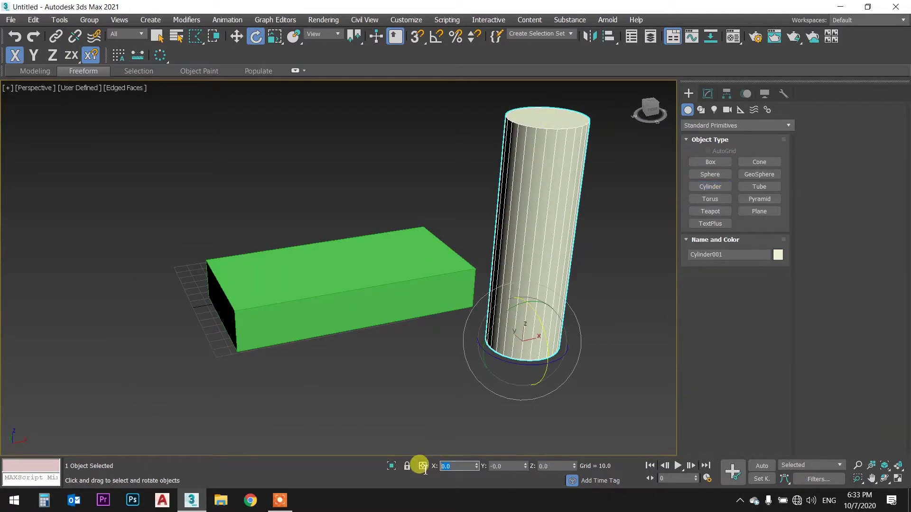
{"action": "type", "text": "0"}
{"action": "key", "text": "Return"}
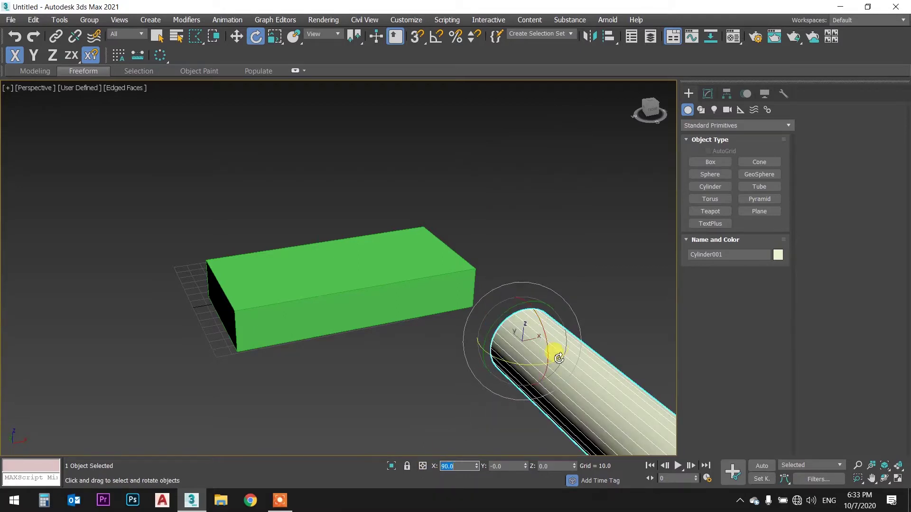
- Move the cylinder across the middle of the green box, then select the box
{"action": "middle_click_drag", "start_coordinate": [549, 354], "coordinate": [539, 363]}
{"action": "key", "text": "w"}
{"action": "mouse_move", "coordinate": [512, 333]}
{"action": "left_mouse_down"}
{"action": "mouse_move", "coordinate": [284, 224]}
{"action": "mouse_move", "coordinate": [281, 183]}
{"action": "left_mouse_up"}
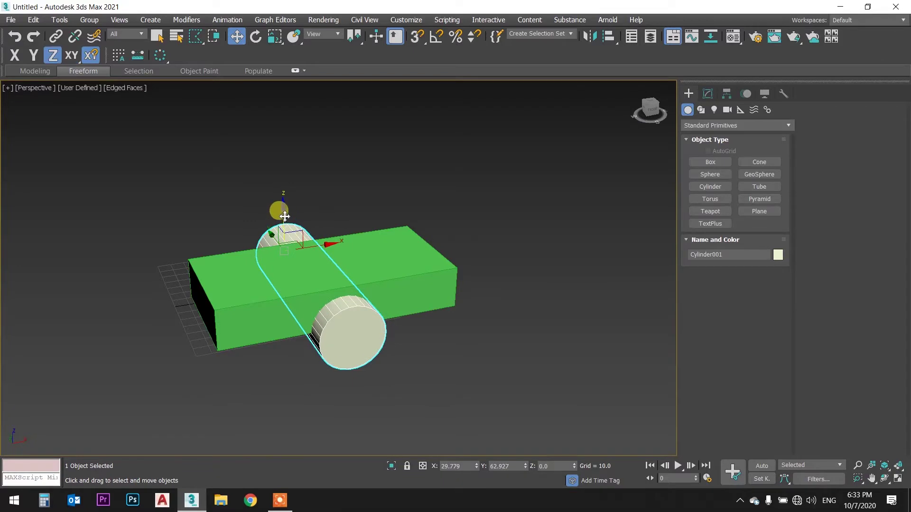
{"action": "middle_click_drag", "start_coordinate": [290, 246], "coordinate": [204, 229], "text": "alt"}
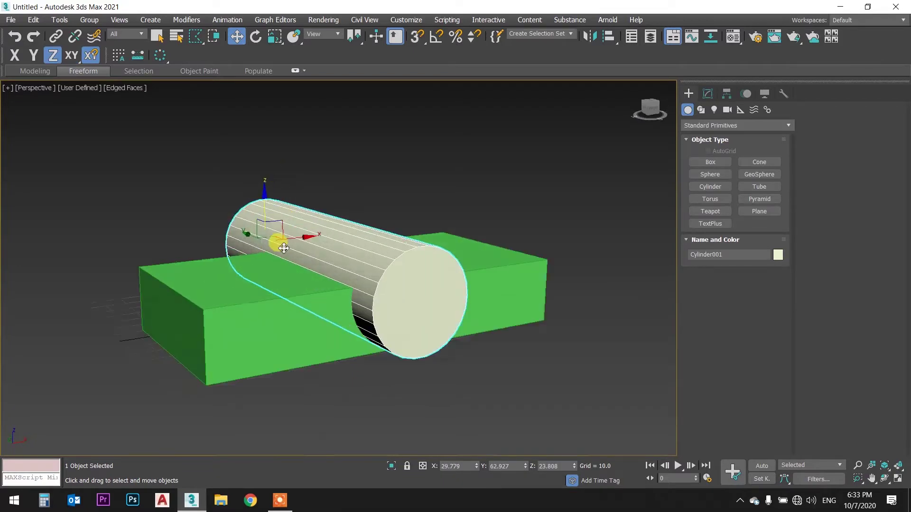
{"action": "key", "text": "q"}
{"action": "left_click", "coordinate": [203, 228]}
{"action": "scroll", "coordinate": [212, 294], "scroll_direction": "up", "scroll_amount": 2}
{"action": "left_click", "coordinate": [212, 294]}
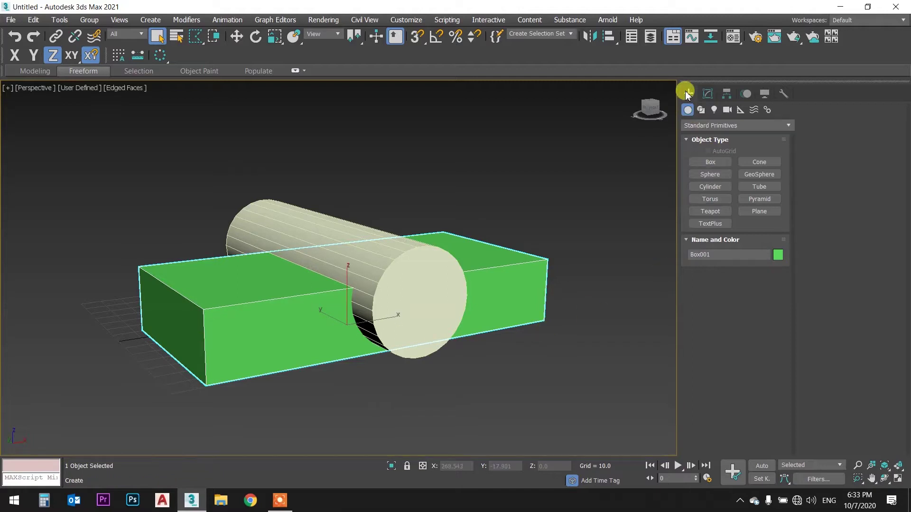
- Make the box a ProBoolean set to Intersection and pick the cylinder as operand
{"action": "left_click", "coordinate": [781, 126]}
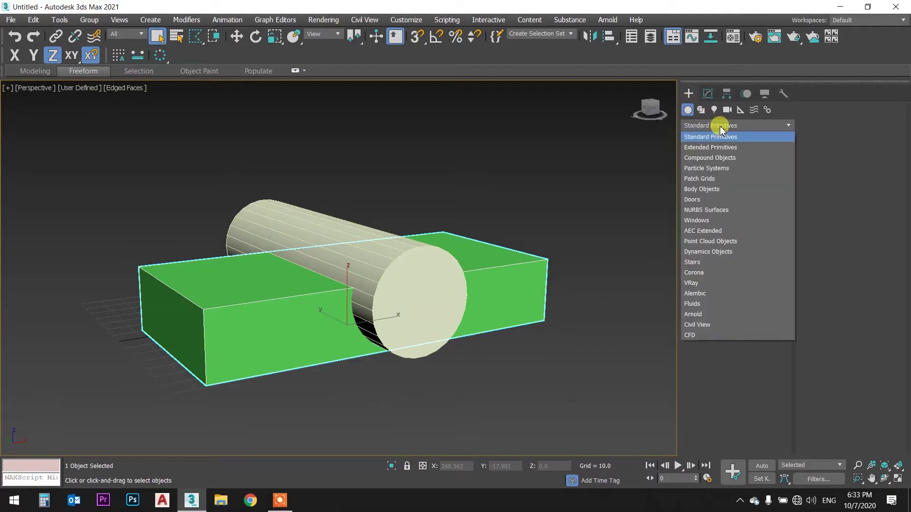
{"action": "left_click", "coordinate": [747, 158]}
{"action": "left_click", "coordinate": [772, 211]}
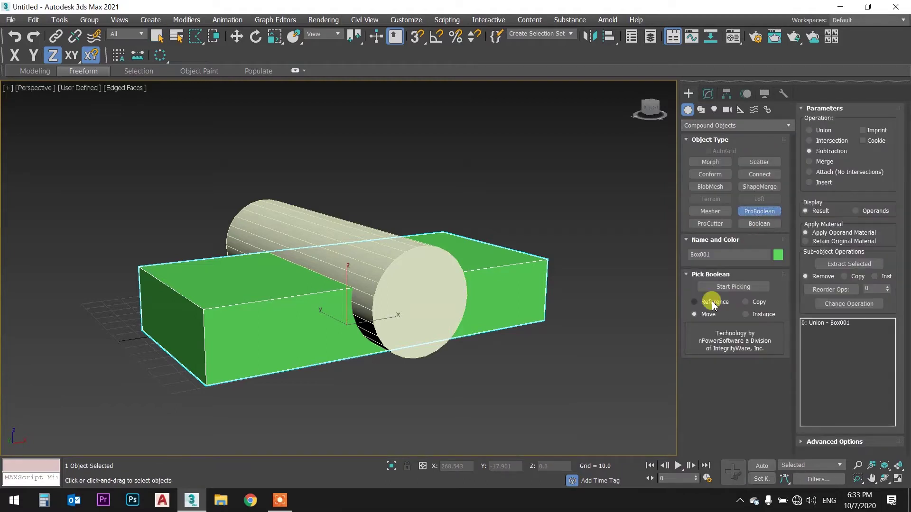
{"action": "left_click", "coordinate": [809, 151]}
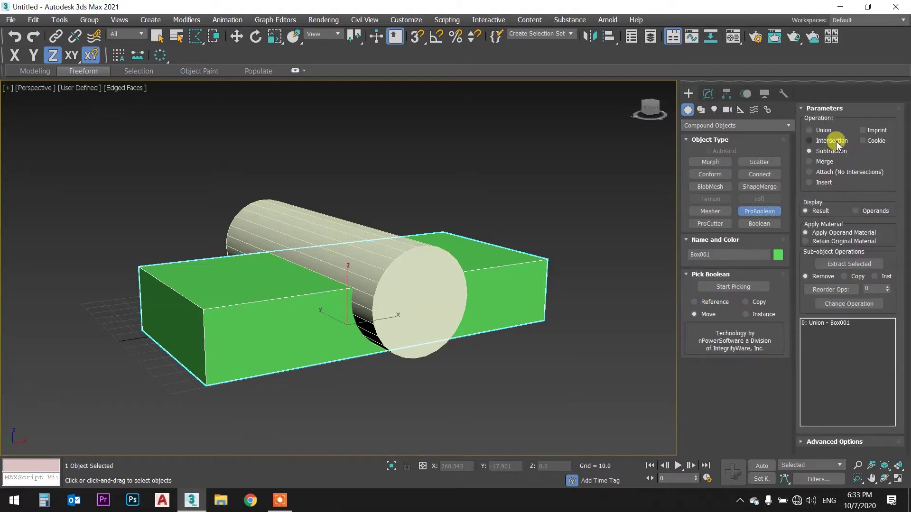
{"action": "left_click", "coordinate": [835, 140]}
{"action": "left_click", "coordinate": [751, 287]}
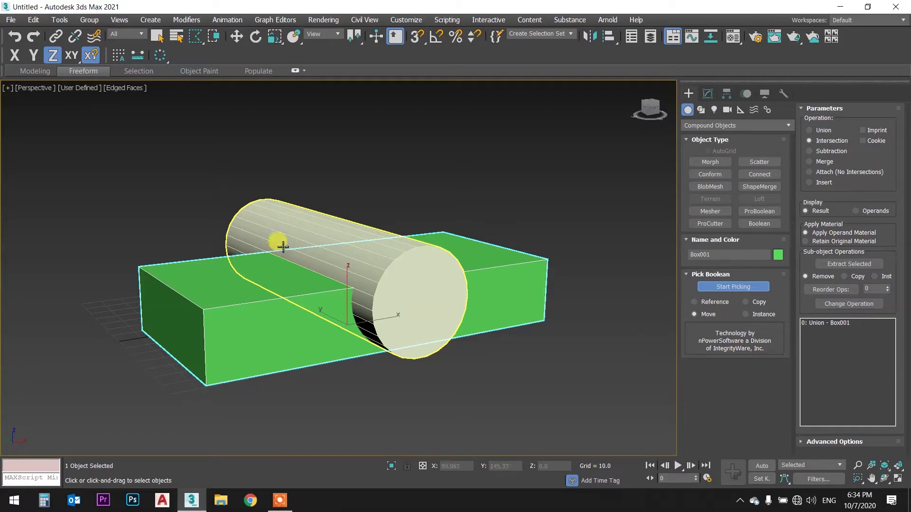
{"action": "left_click", "coordinate": [280, 225]}
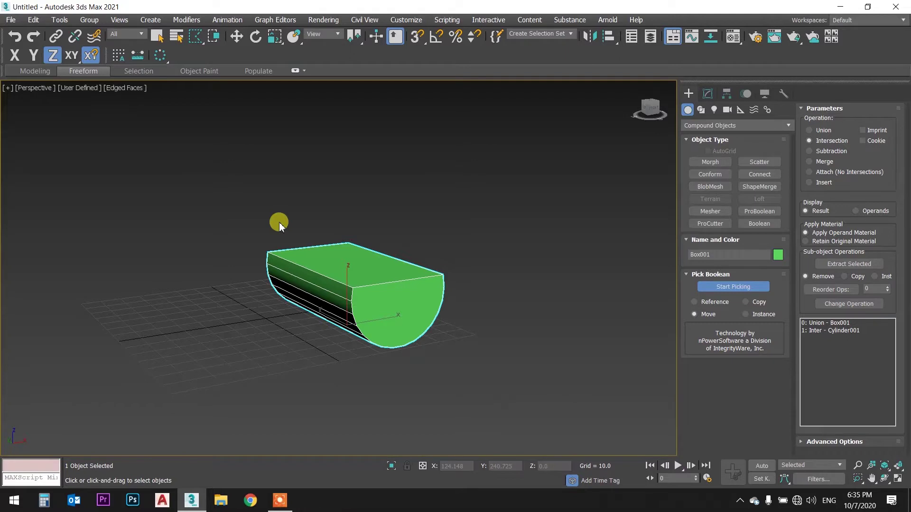
{"action": "middle_click_drag", "start_coordinate": [344, 209], "coordinate": [358, 230]}
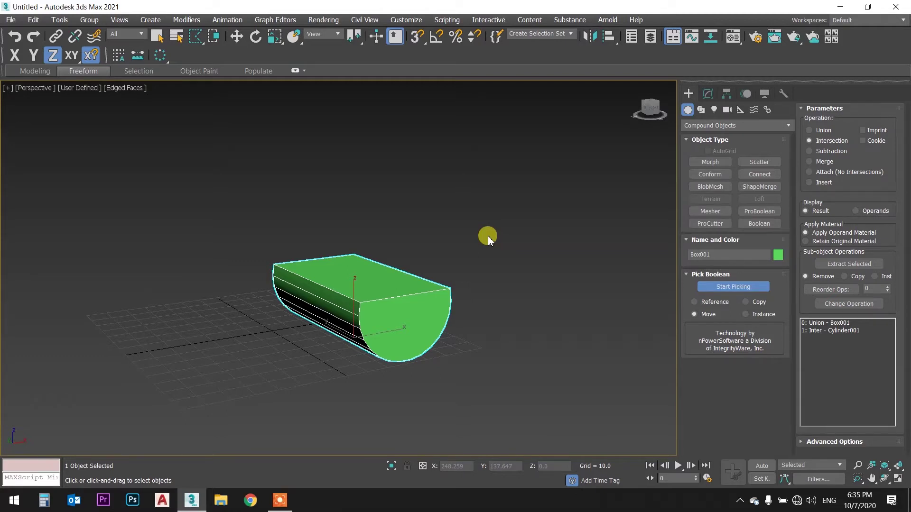
{"action": "key", "text": "ctrl+z"}
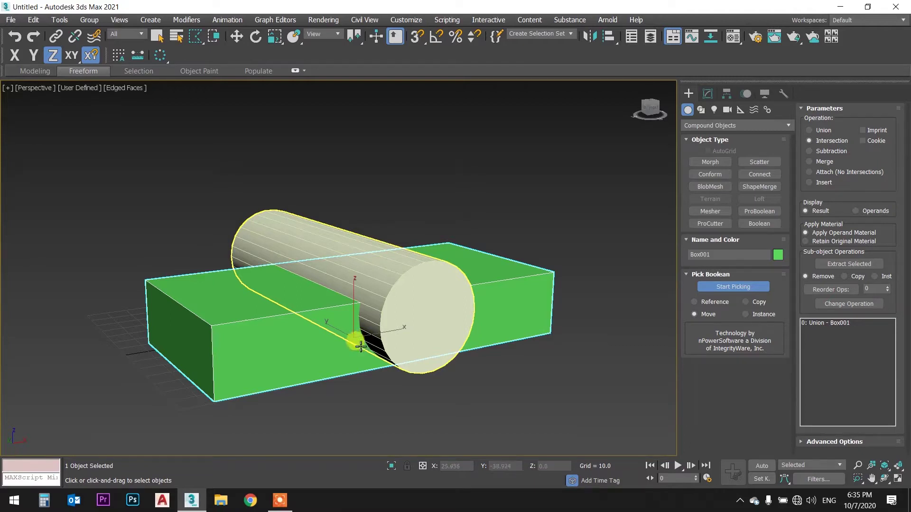
- Inspect the objects from a low side angle using wireframe and see-through display
{"action": "key", "text": "F3"}
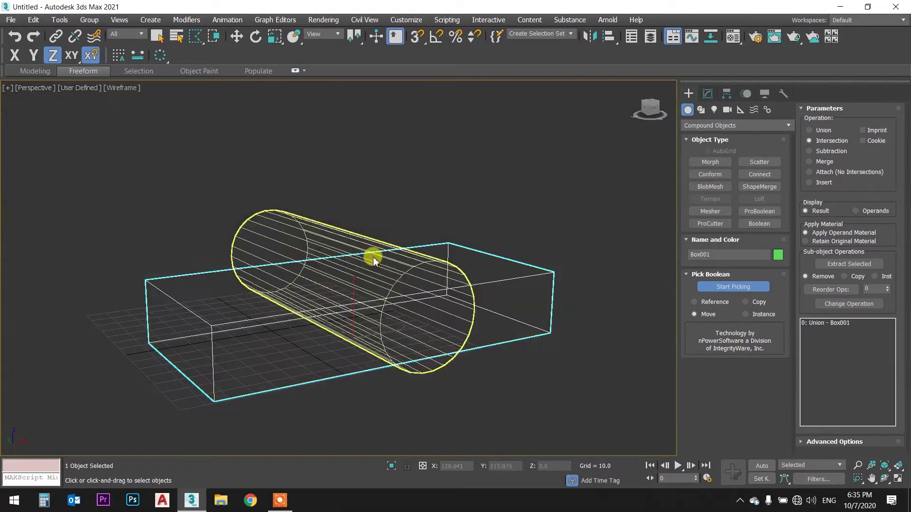
{"action": "mouse_move", "coordinate": [372, 260]}
{"action": "middle_mouse_down", "text": "alt"}
{"action": "mouse_move", "coordinate": [382, 246]}
{"action": "mouse_move", "coordinate": [384, 286]}
{"action": "middle_mouse_up", "text": "alt"}
{"action": "key", "text": "F3"}
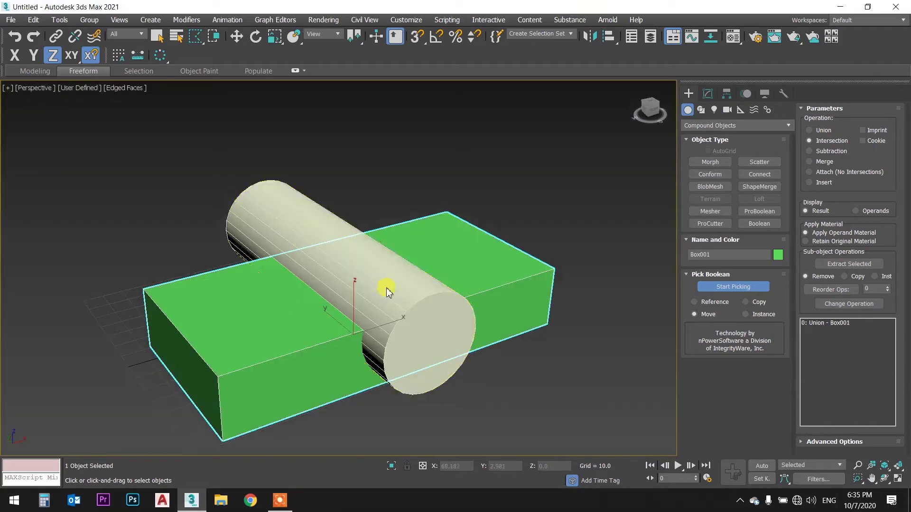
{"action": "key", "text": "alt+x"}
{"action": "mouse_move", "coordinate": [383, 271]}
{"action": "middle_mouse_down", "text": "alt"}
{"action": "mouse_move", "coordinate": [397, 276]}
{"action": "mouse_move", "coordinate": [329, 254]}
{"action": "mouse_move", "coordinate": [405, 275]}
{"action": "mouse_move", "coordinate": [463, 248]}
{"action": "mouse_move", "coordinate": [473, 258]}
{"action": "mouse_move", "coordinate": [392, 274]}
{"action": "mouse_move", "coordinate": [382, 266]}
{"action": "mouse_move", "coordinate": [413, 280]}
{"action": "middle_mouse_up", "text": "alt"}
{"action": "key", "text": "alt+x"}
- Pick the cylinder again, undo that intersection, and set the operation to Union
{"action": "left_click", "coordinate": [301, 238]}
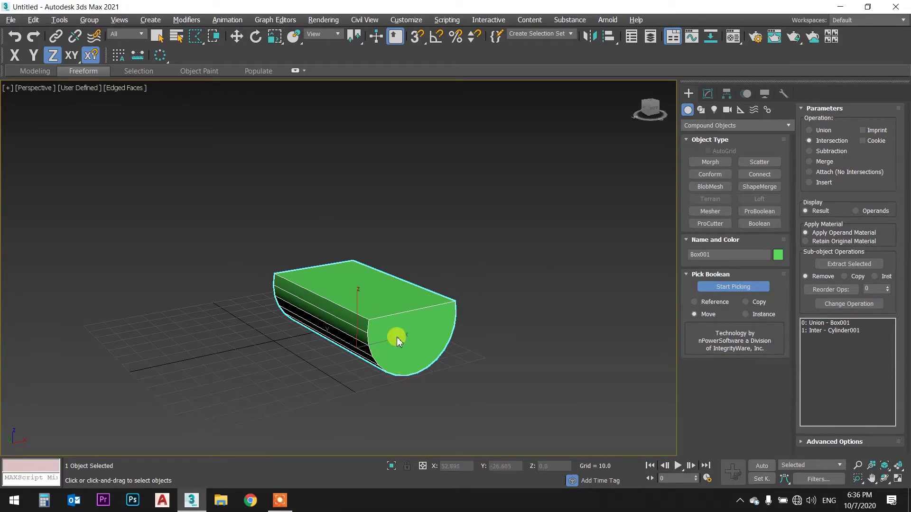
{"action": "middle_click_drag", "start_coordinate": [539, 306], "coordinate": [530, 308]}
{"action": "key", "text": "ctrl+z"}
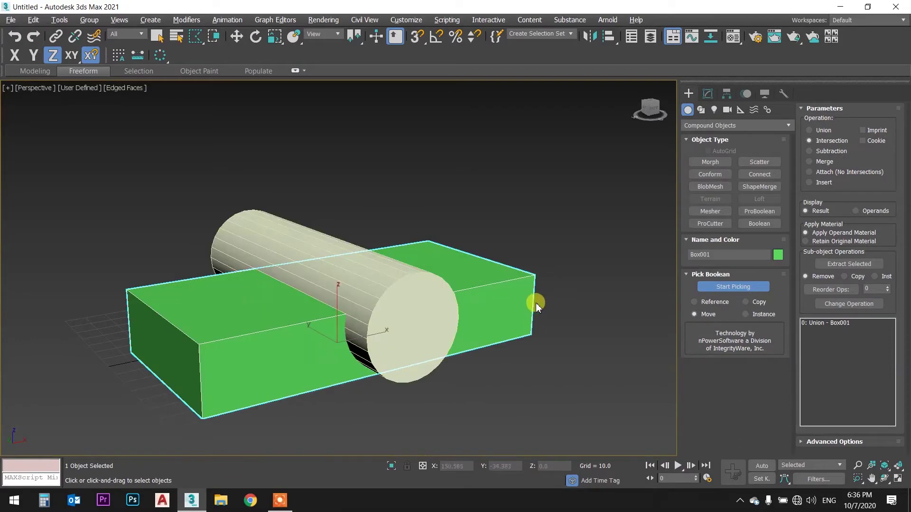
{"action": "left_click", "coordinate": [827, 129]}
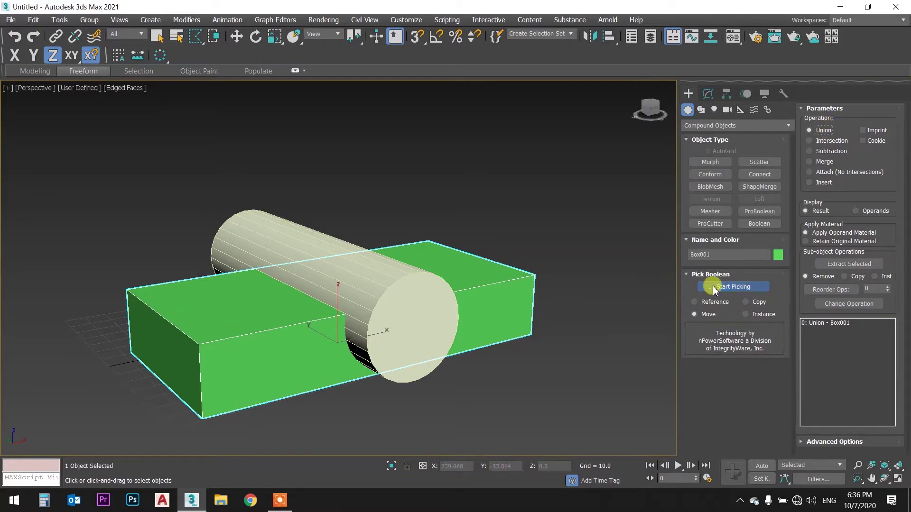
- Pick Cylinder001 as a ProBoolean Union operand so it merges with Box001
{"action": "left_click", "coordinate": [758, 288]}
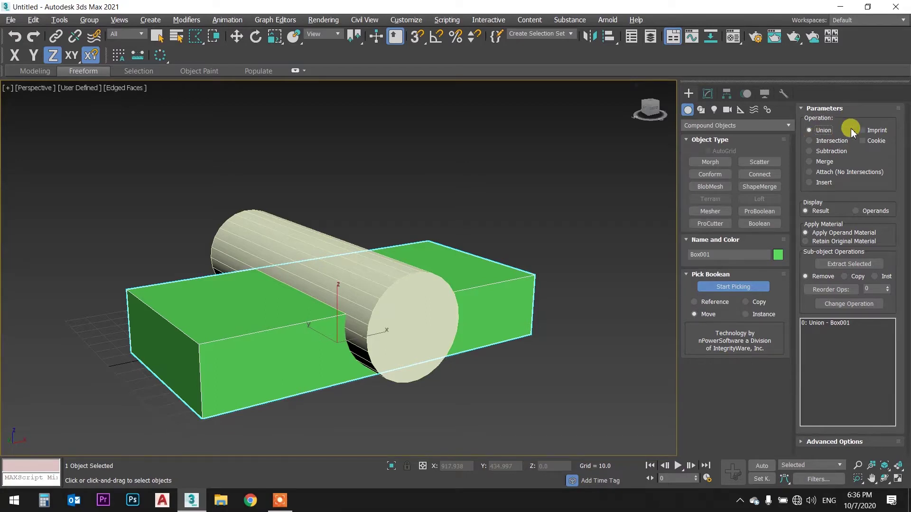
{"action": "left_click", "coordinate": [280, 237]}
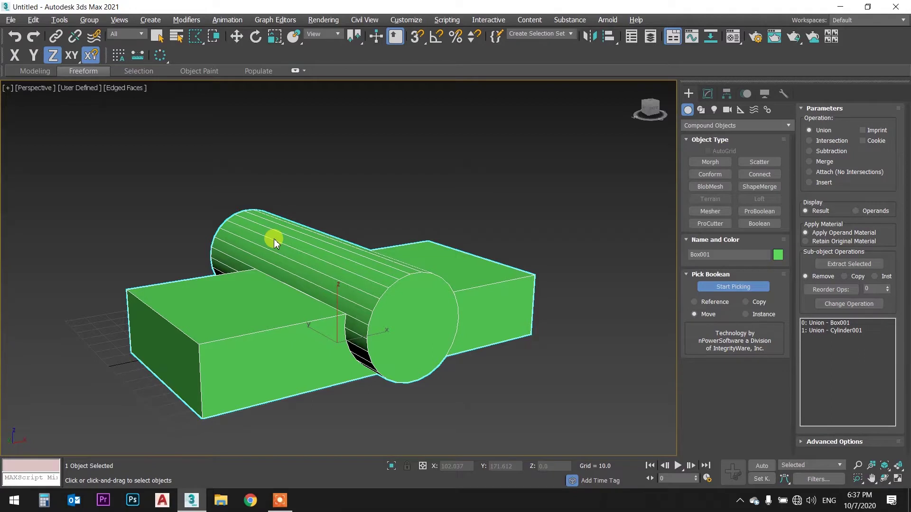
{"action": "left_click", "coordinate": [708, 93]}
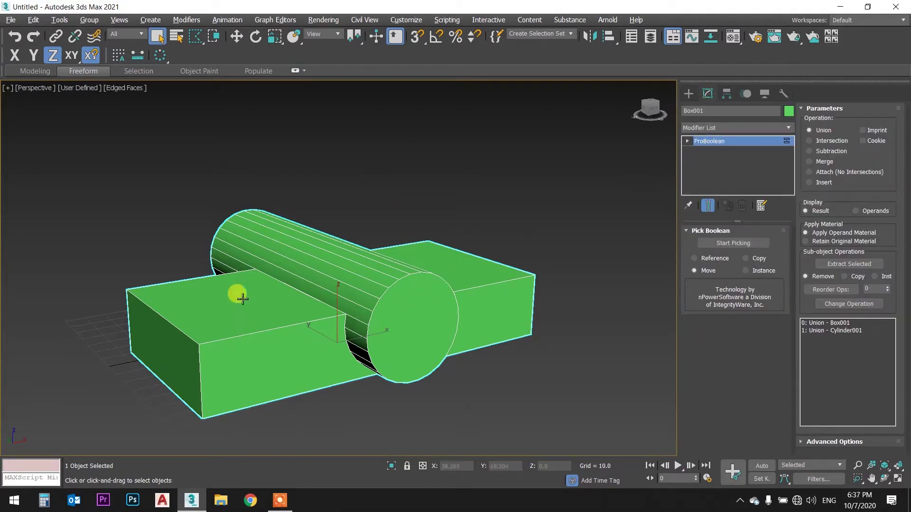
- Show Box001's ProBoolean modifier stack in the Modify panel and select its name field
{"action": "left_click", "coordinate": [682, 112]}
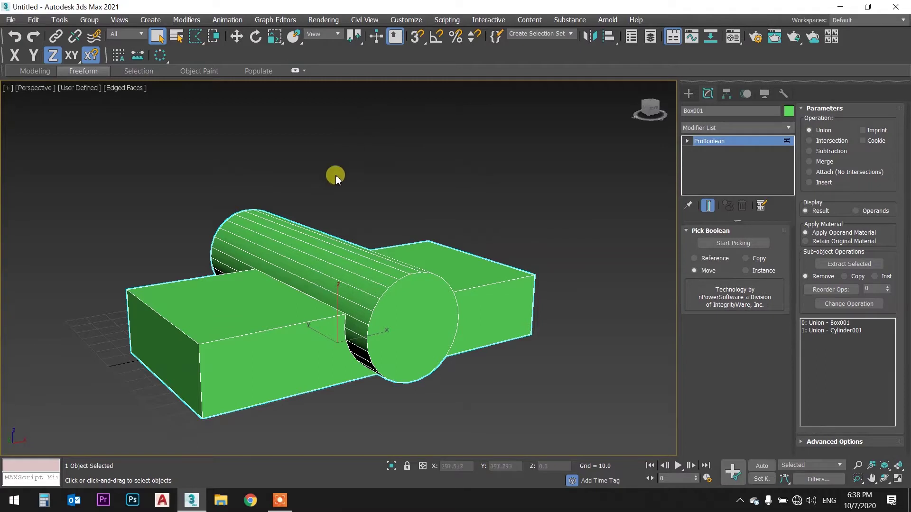
{"action": "scroll", "coordinate": [437, 218], "scroll_direction": "down", "scroll_amount": 1}
{"action": "scroll", "coordinate": [581, 127], "scroll_direction": "down", "scroll_amount": 3}
{"action": "left_click", "coordinate": [590, 36]}
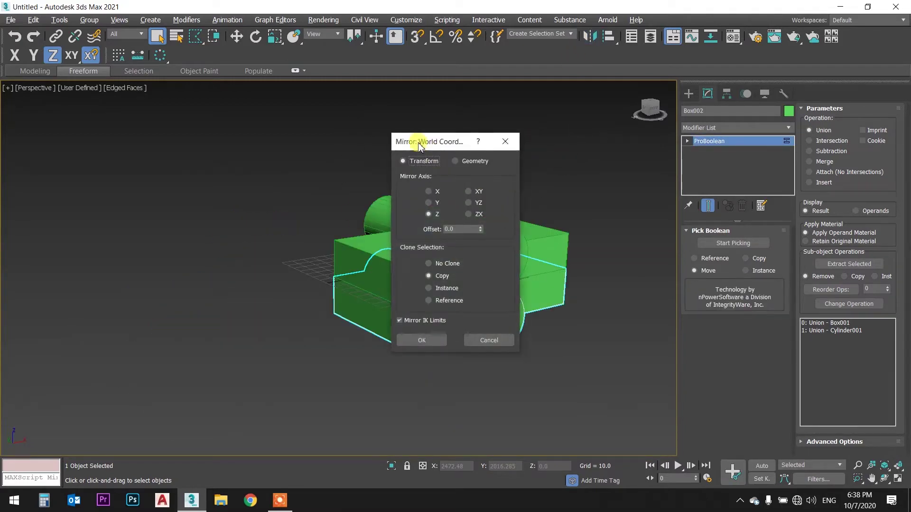
{"action": "left_click_drag", "start_coordinate": [429, 140], "coordinate": [617, 139]}
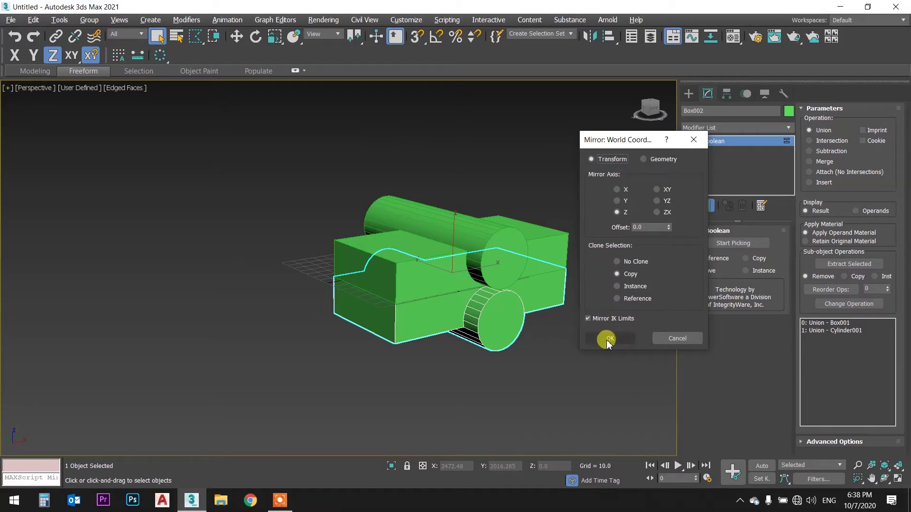
{"action": "left_click", "coordinate": [657, 338]}
{"action": "middle_click_drag", "start_coordinate": [547, 215], "coordinate": [471, 280]}
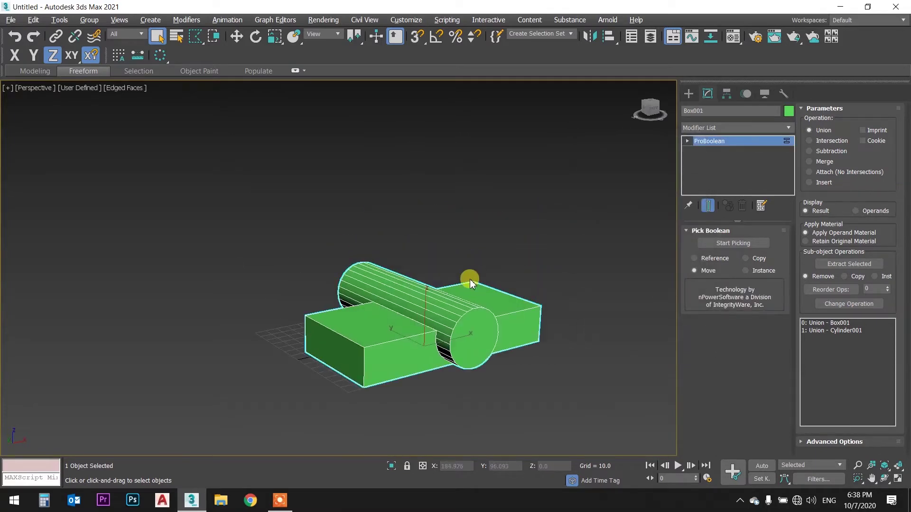
{"action": "scroll", "coordinate": [471, 281], "scroll_direction": "up", "scroll_amount": 2}
{"action": "scroll", "coordinate": [491, 283], "scroll_direction": "up", "scroll_amount": 1}
{"action": "scroll", "coordinate": [481, 306], "scroll_direction": "up", "scroll_amount": 1}
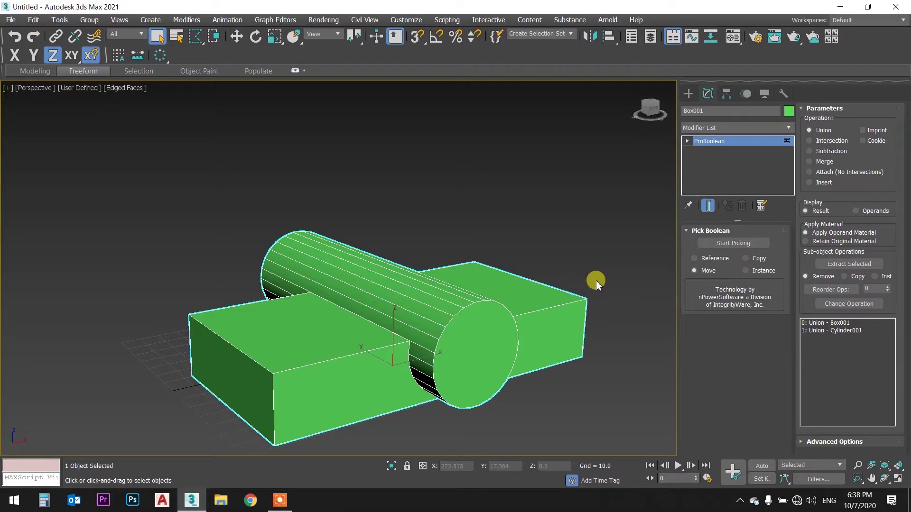
- Inspect the box-cylinder union in Front and Perspective views, toggling the viewport layout
{"action": "mouse_move", "coordinate": [501, 270]}
{"action": "middle_mouse_down"}
{"action": "mouse_move", "coordinate": [504, 285]}
{"action": "mouse_move", "coordinate": [343, 362]}
{"action": "middle_mouse_up"}
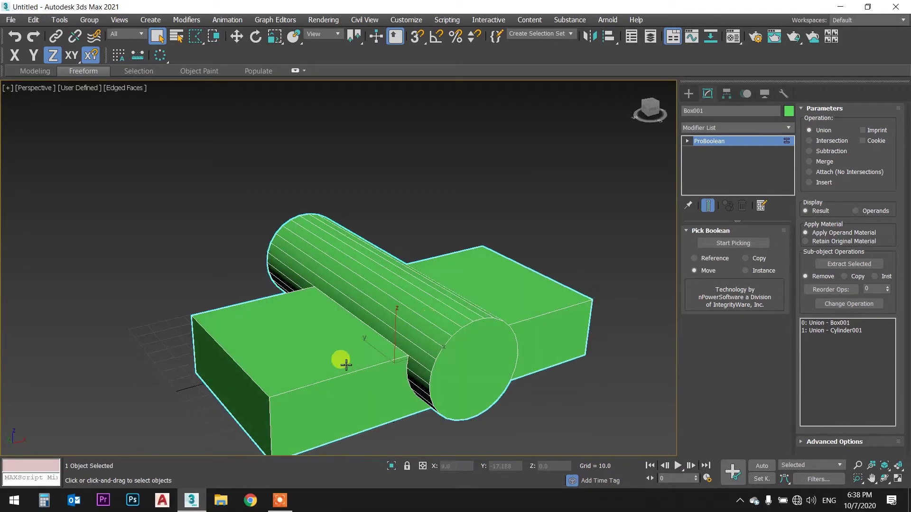
{"action": "key", "text": "f"}
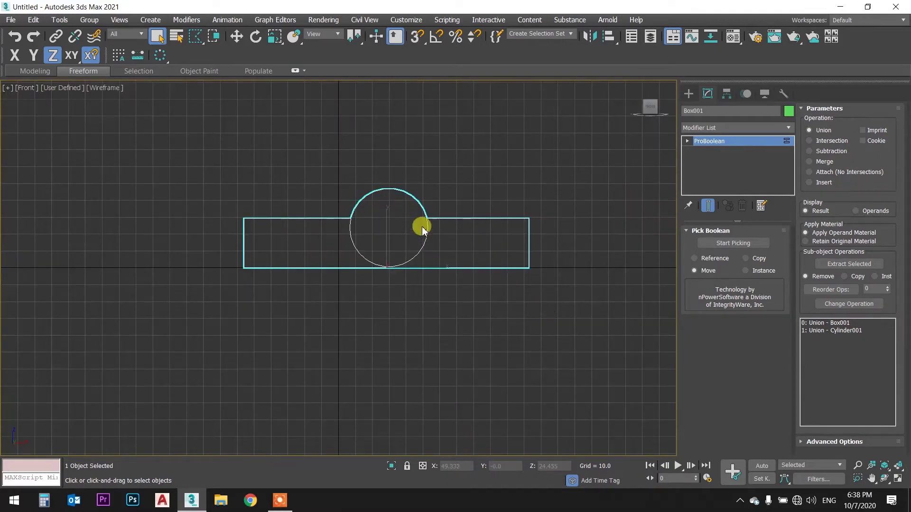
{"action": "scroll", "coordinate": [420, 225], "scroll_direction": "up", "scroll_amount": 4}
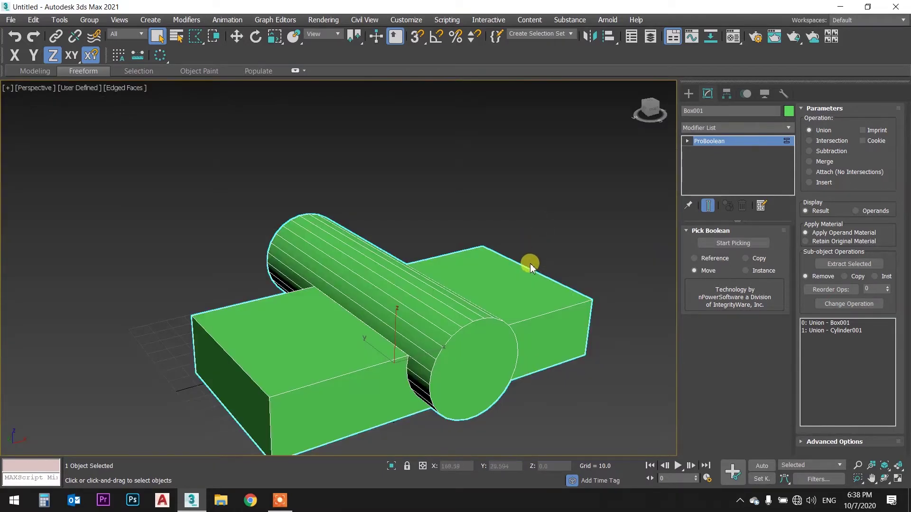
{"action": "key", "text": "f"}
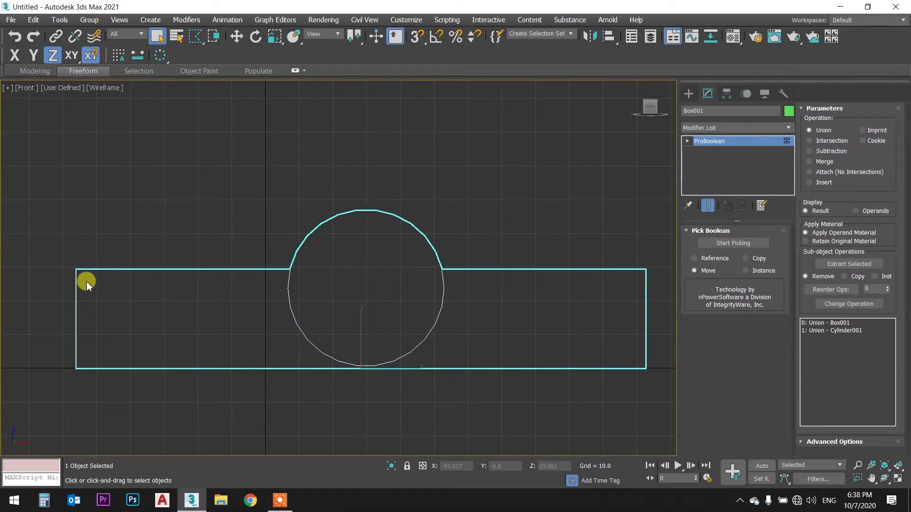
{"action": "middle_click_drag", "start_coordinate": [193, 280], "coordinate": [206, 282]}
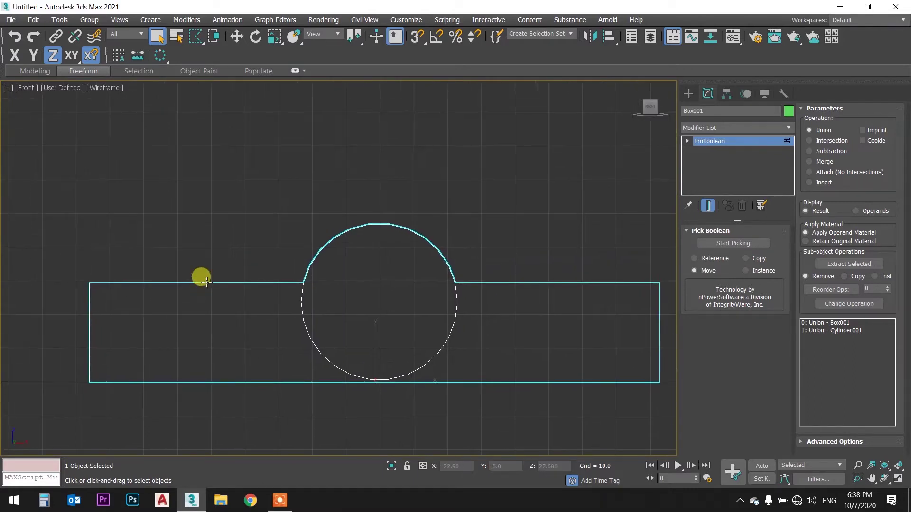
{"action": "key", "text": "p"}
{"action": "mouse_move", "coordinate": [305, 234]}
{"action": "middle_mouse_down", "text": "alt"}
{"action": "mouse_move", "coordinate": [376, 193]}
{"action": "mouse_move", "coordinate": [391, 198]}
{"action": "middle_mouse_up", "text": "alt"}
{"action": "key", "text": "alt+w"}
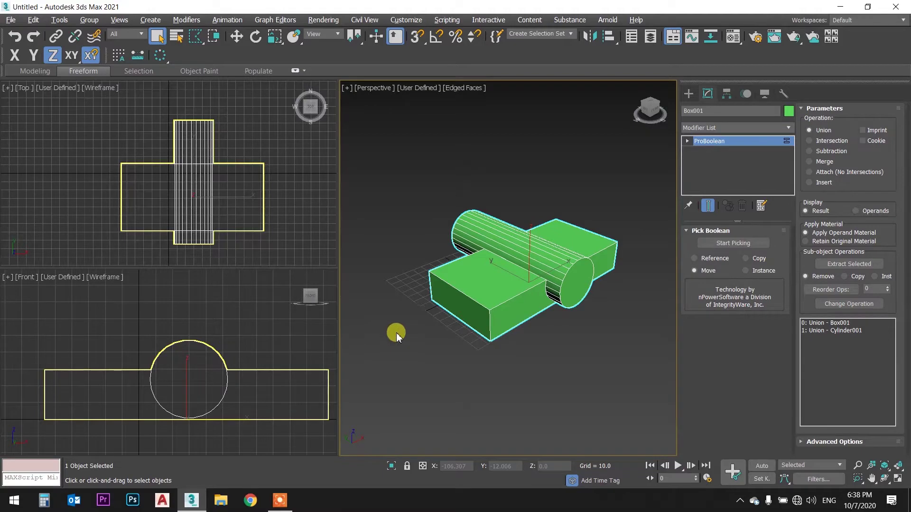
{"action": "key", "text": "alt+w"}
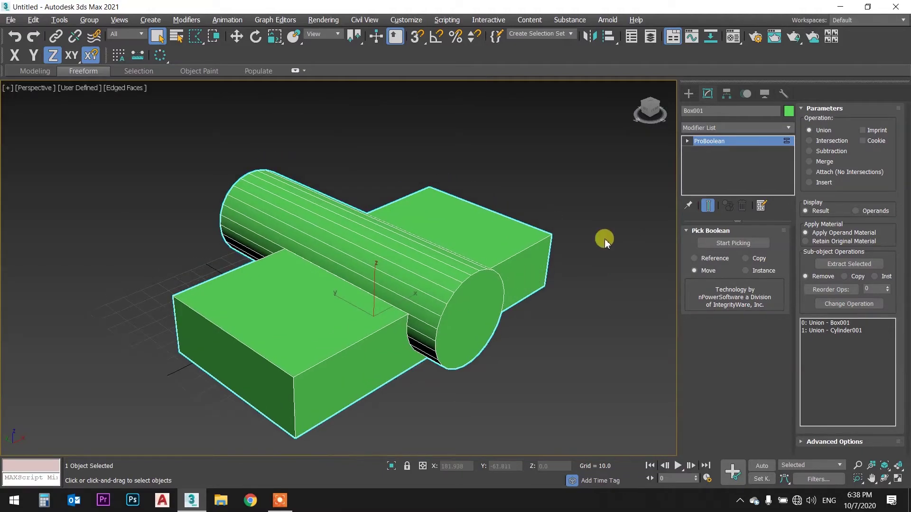
- Reframe the perspective view on the model and enter ProBoolean's Operands sub-object level
{"action": "middle_click_drag", "start_coordinate": [612, 240], "coordinate": [607, 235], "text": "alt"}
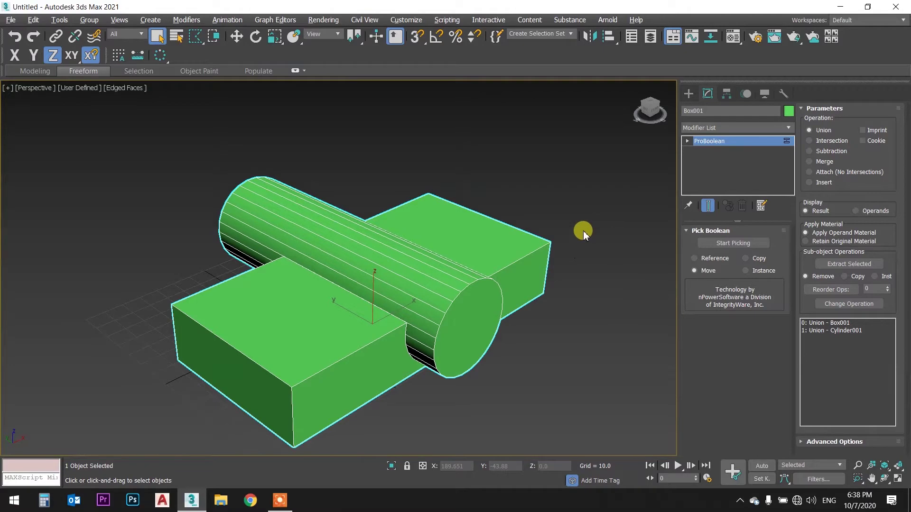
{"action": "scroll", "coordinate": [583, 230], "scroll_direction": "up", "scroll_amount": 5}
{"action": "scroll", "coordinate": [583, 231], "scroll_direction": "down", "scroll_amount": 5}
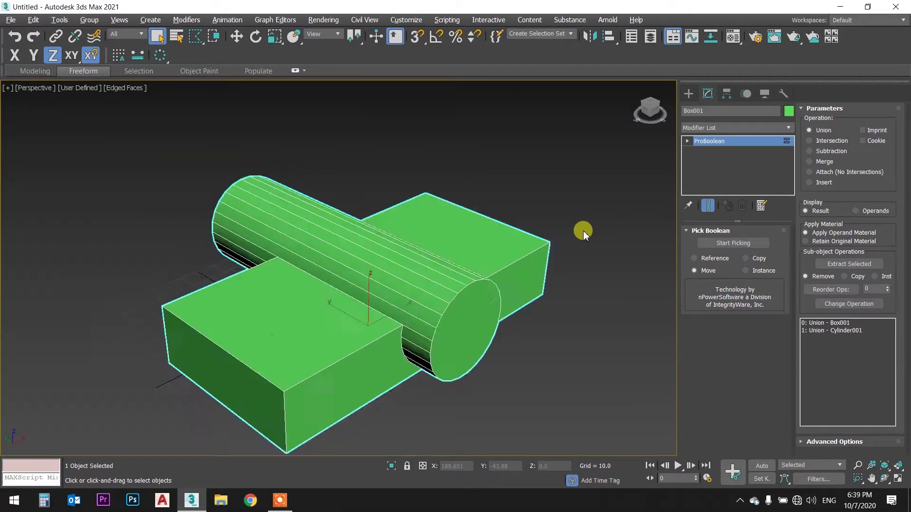
{"action": "scroll", "coordinate": [582, 231], "scroll_direction": "down", "scroll_amount": 3}
{"action": "scroll", "coordinate": [506, 257], "scroll_direction": "up", "scroll_amount": 2}
{"action": "scroll", "coordinate": [488, 254], "scroll_direction": "up", "scroll_amount": 2}
{"action": "middle_click_drag", "start_coordinate": [488, 258], "coordinate": [522, 242]}
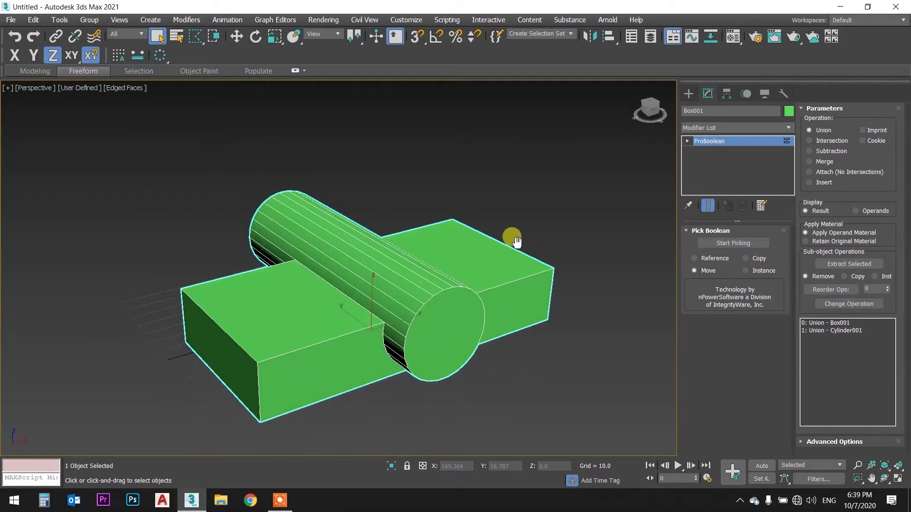
{"action": "scroll", "coordinate": [521, 243], "scroll_direction": "up", "scroll_amount": 1}
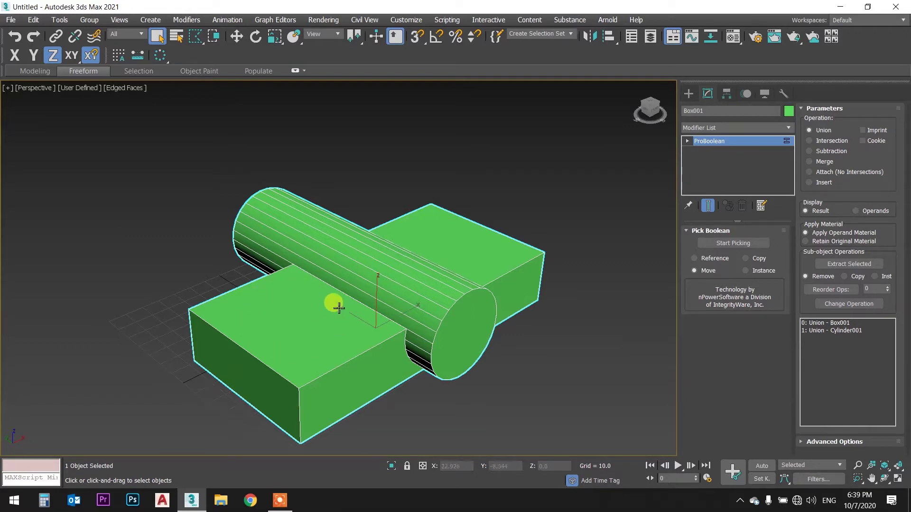
{"action": "right_click", "coordinate": [296, 314]}
{"action": "left_click", "coordinate": [493, 237]}
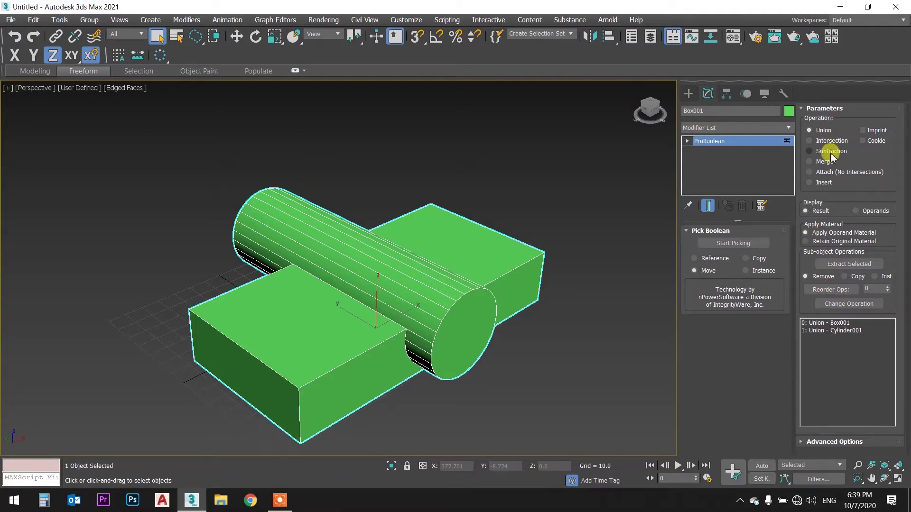
{"action": "left_click", "coordinate": [687, 141]}
{"action": "left_click", "coordinate": [716, 151]}
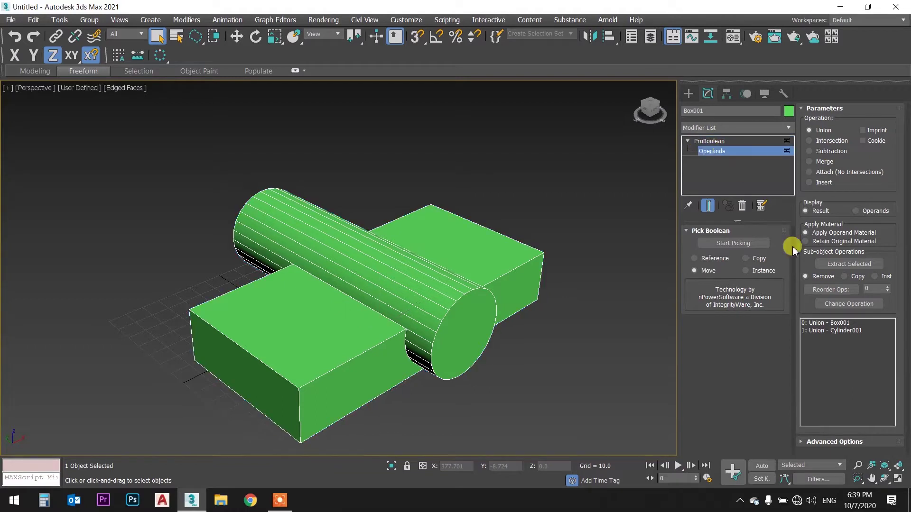
- Move the Cylinder001 operand along X and raise it along Z to the box's far edge
{"action": "left_click", "coordinate": [836, 331]}
{"action": "key", "text": "w"}
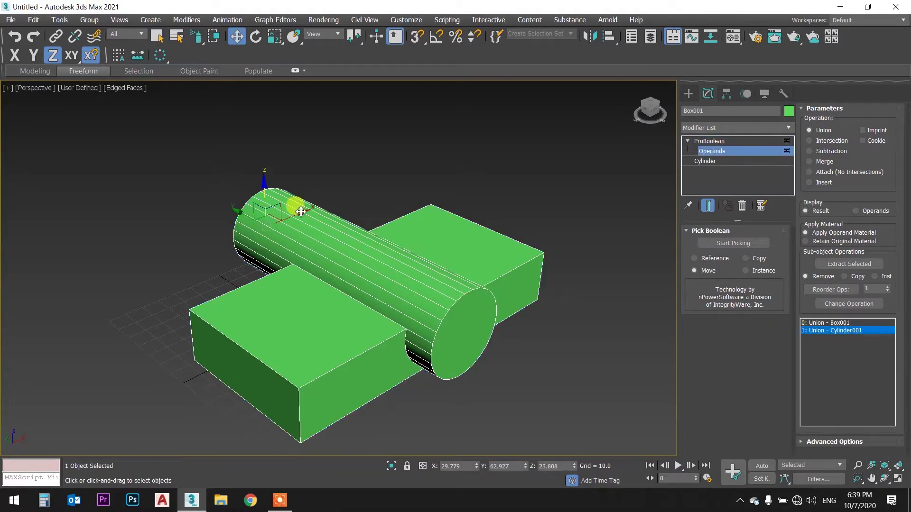
{"action": "left_click_drag", "start_coordinate": [301, 211], "coordinate": [351, 193]}
{"action": "key", "text": "F5"}
{"action": "mouse_move", "coordinate": [303, 209]}
{"action": "left_mouse_down"}
{"action": "mouse_move", "coordinate": [363, 197]}
{"action": "mouse_move", "coordinate": [326, 147]}
{"action": "left_mouse_up"}
{"action": "key", "text": "F7"}
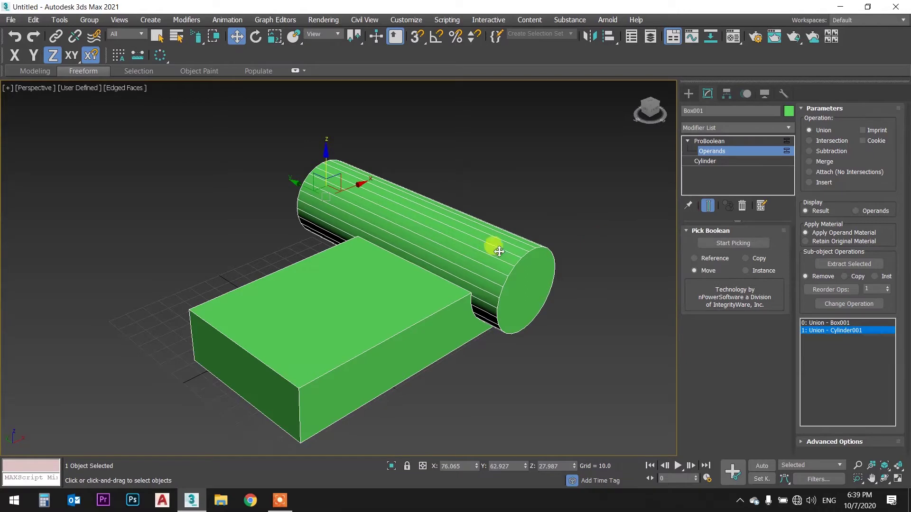
- Return to plain selection and pick the Box001 operand
{"action": "key", "text": "q"}
{"action": "left_click", "coordinate": [446, 270]}
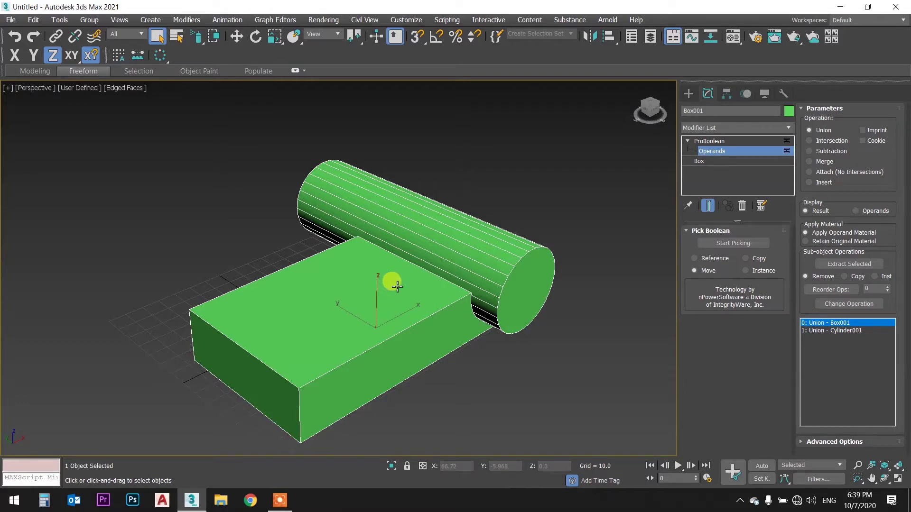
{"action": "right_click", "coordinate": [396, 290]}
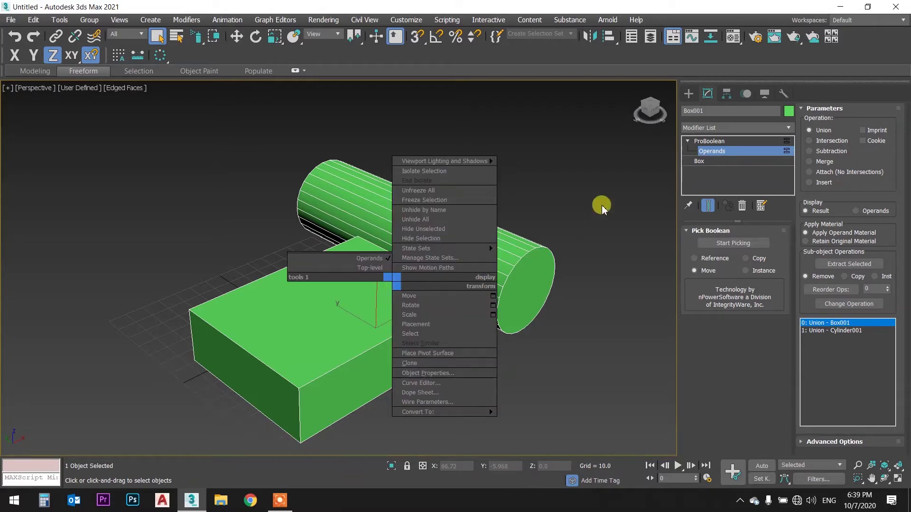
- Leave the Operands level and convert the reselected Box001 union to Editable Poly
{"action": "left_click", "coordinate": [731, 142]}
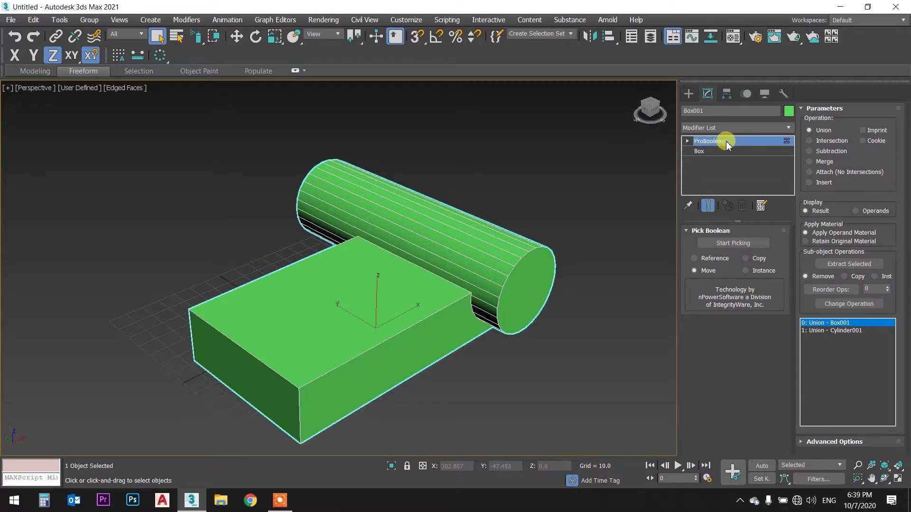
{"action": "left_click", "coordinate": [607, 175]}
{"action": "left_click", "coordinate": [502, 259]}
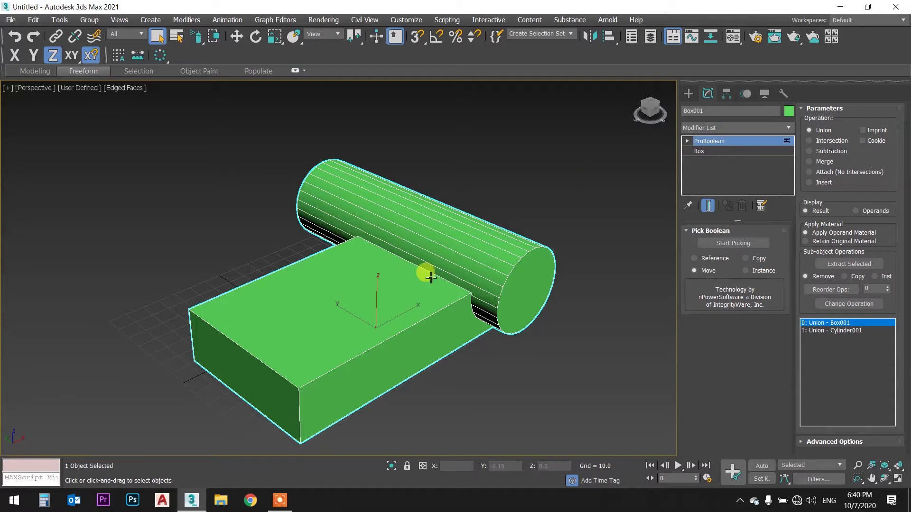
{"action": "right_click", "coordinate": [403, 268]}
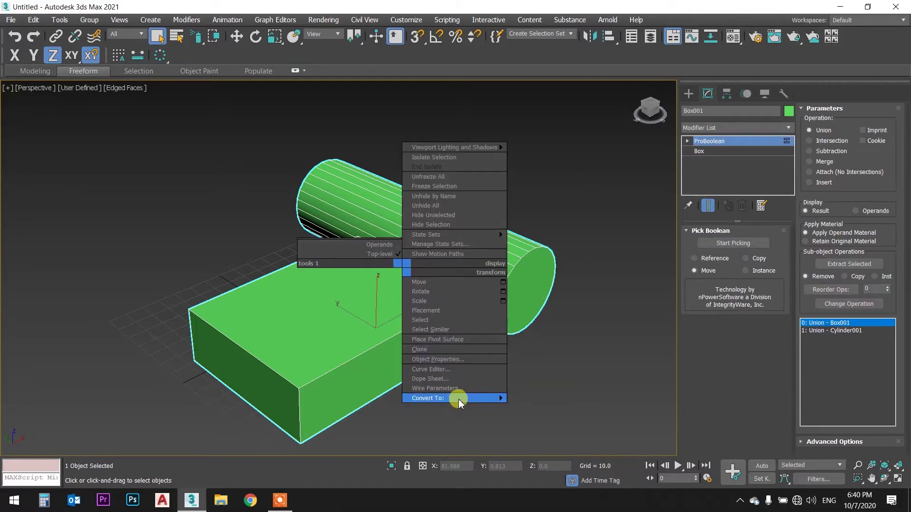
{"action": "left_click", "coordinate": [546, 407]}
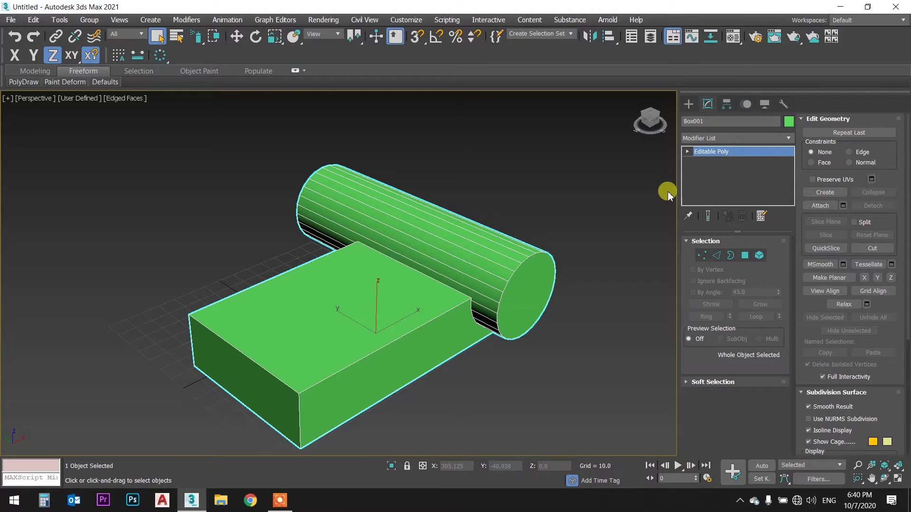
{"action": "left_click", "coordinate": [686, 152]}
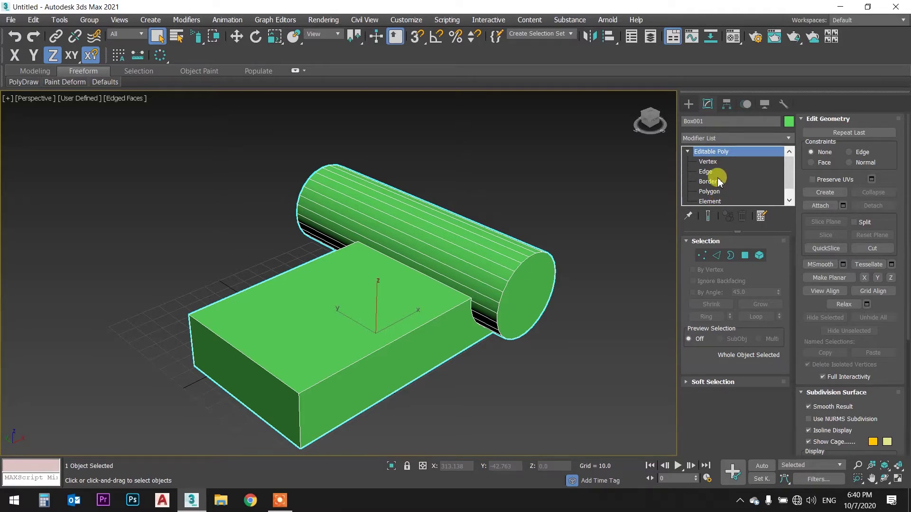
- Select the box's top polygon and tessellate it into four faces
{"action": "left_click", "coordinate": [710, 191]}
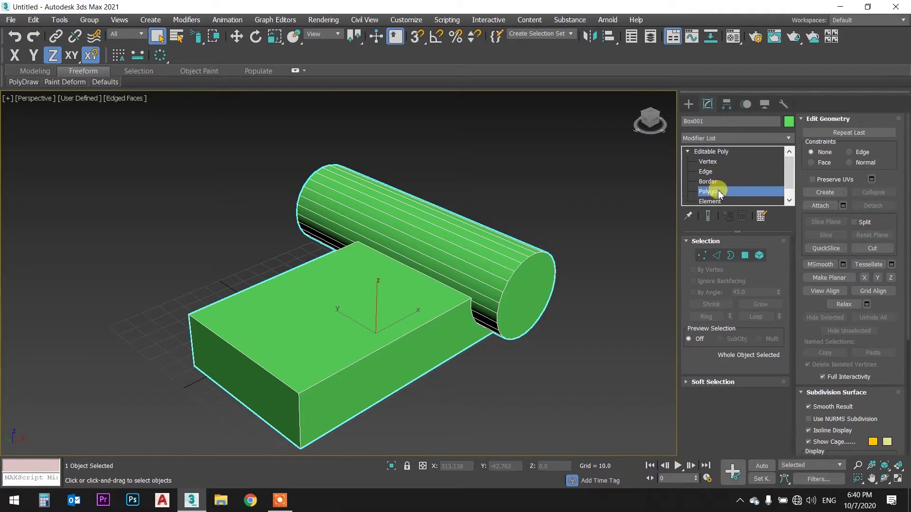
{"action": "left_click", "coordinate": [384, 282]}
{"action": "left_click_drag", "start_coordinate": [876, 353], "coordinate": [875, 135]}
{"action": "mouse_move", "coordinate": [891, 251]}
{"action": "left_mouse_down"}
{"action": "mouse_move", "coordinate": [886, 184]}
{"action": "mouse_move", "coordinate": [890, 294]}
{"action": "left_mouse_up"}
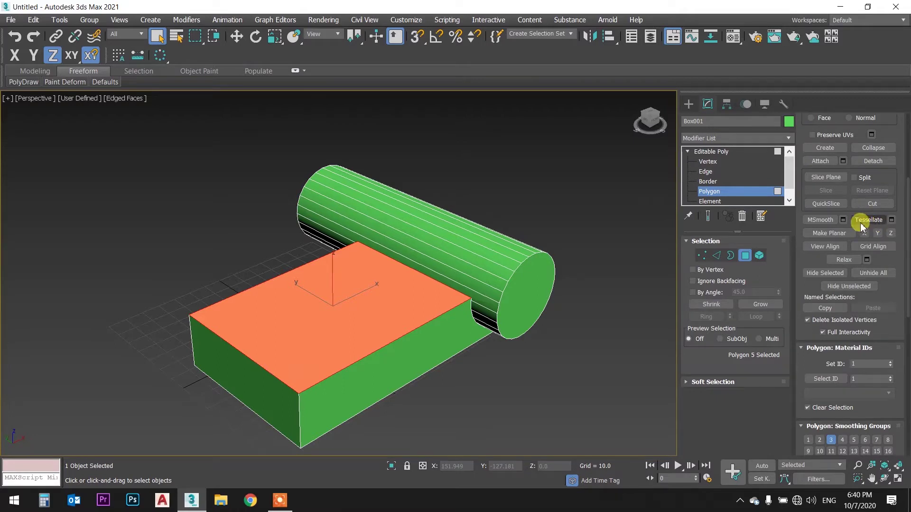
{"action": "left_click", "coordinate": [891, 219]}
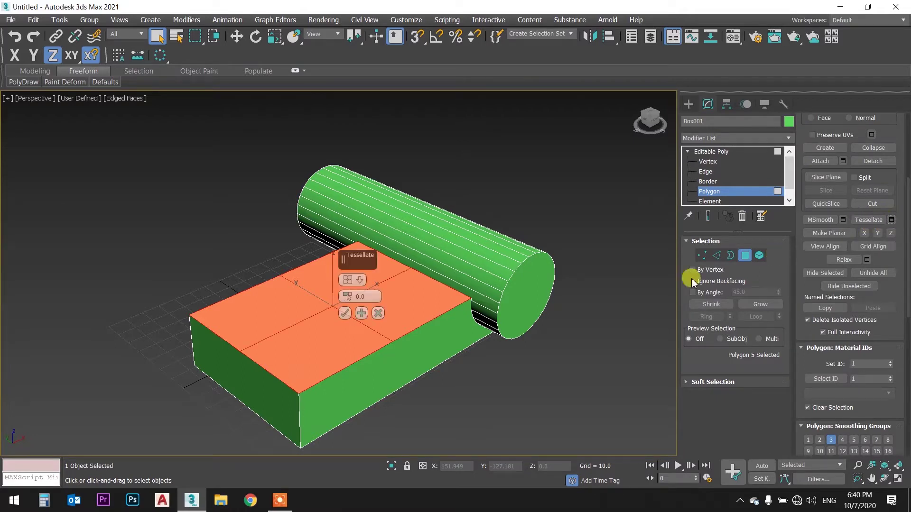
{"action": "left_click", "coordinate": [345, 313]}
{"action": "mouse_move", "coordinate": [343, 294]}
{"action": "middle_mouse_down", "text": "alt"}
{"action": "mouse_move", "coordinate": [380, 299]}
{"action": "mouse_move", "coordinate": [433, 285]}
{"action": "mouse_move", "coordinate": [392, 296]}
{"action": "mouse_move", "coordinate": [357, 341]}
{"action": "middle_mouse_up", "text": "alt"}
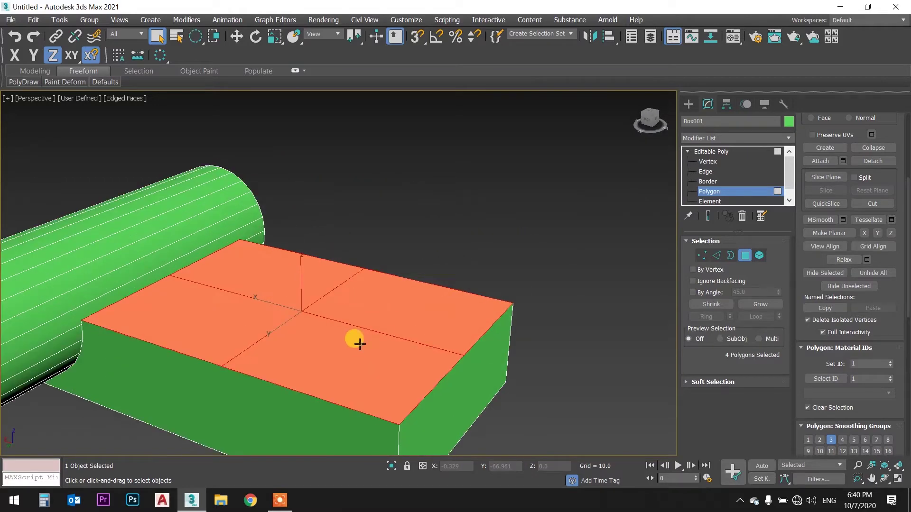
- Inset one quarter of the top face by 2.281
{"action": "left_click", "coordinate": [337, 342]}
{"action": "left_click", "coordinate": [872, 203]}
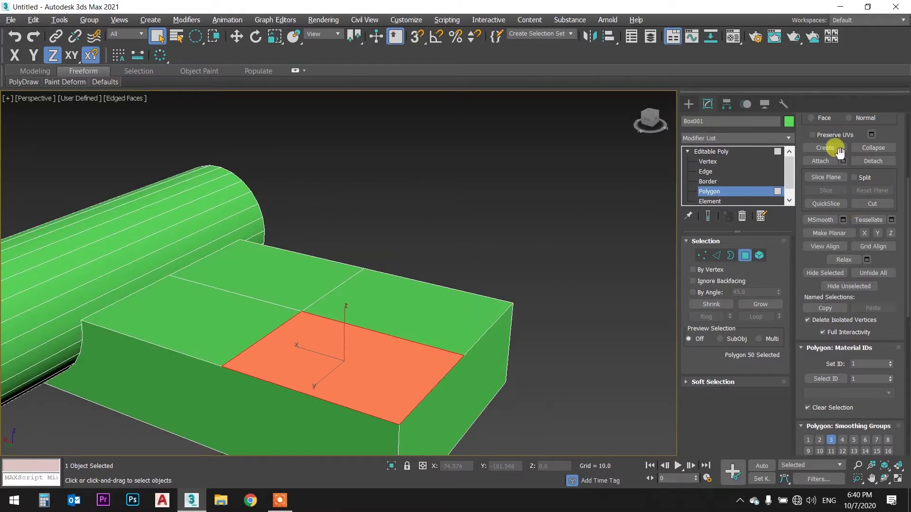
{"action": "left_click_drag", "start_coordinate": [870, 174], "coordinate": [877, 358]}
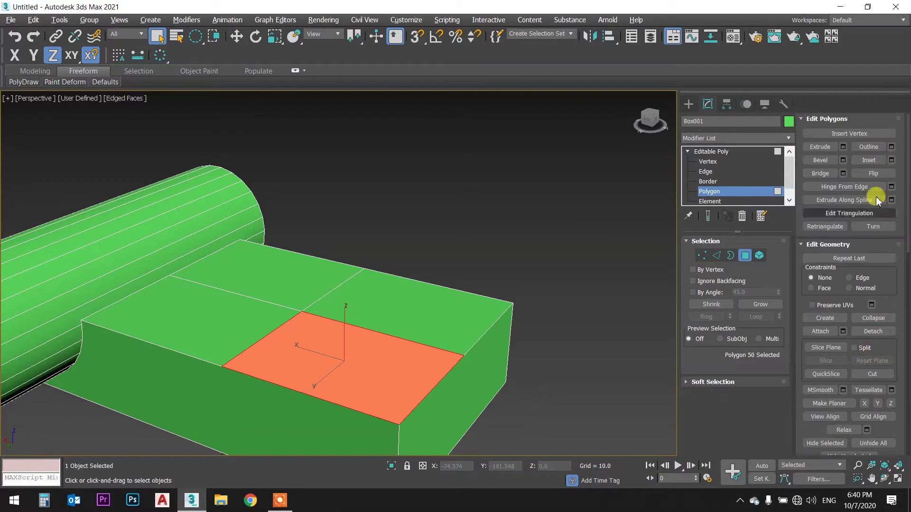
{"action": "left_click", "coordinate": [892, 160]}
{"action": "left_click_drag", "start_coordinate": [348, 294], "coordinate": [351, 299]}
{"action": "left_click", "coordinate": [344, 313]}
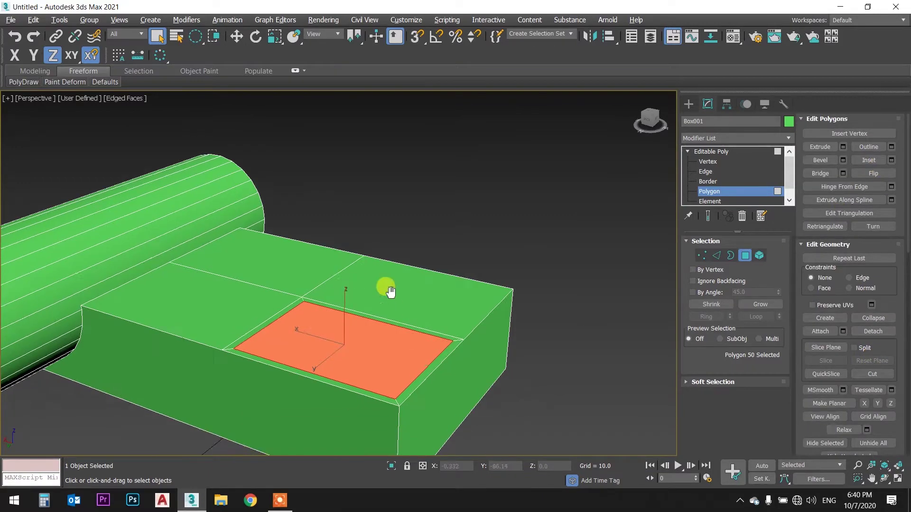
- Extrude the inset face upward by 26.417 and return to object level
{"action": "middle_click_drag", "start_coordinate": [386, 291], "coordinate": [385, 293]}
{"action": "left_click", "coordinate": [842, 147]}
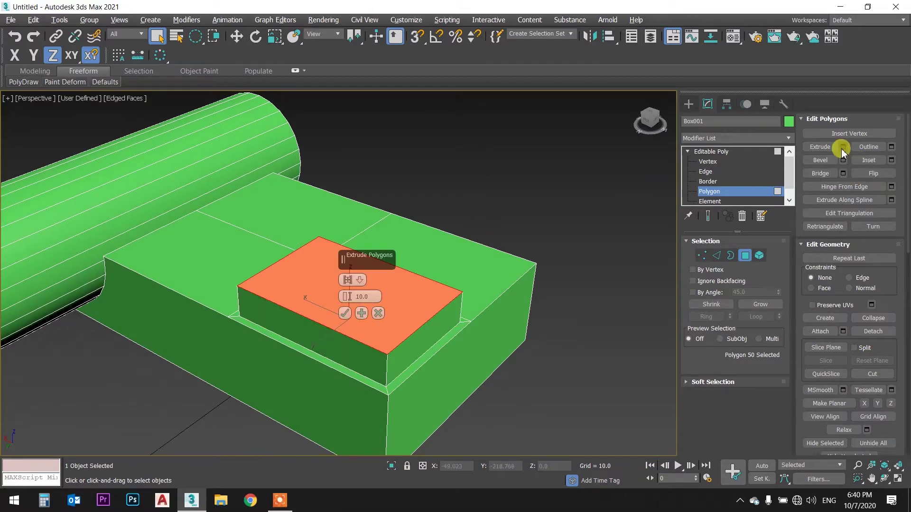
{"action": "left_click_drag", "start_coordinate": [345, 297], "coordinate": [345, 228]}
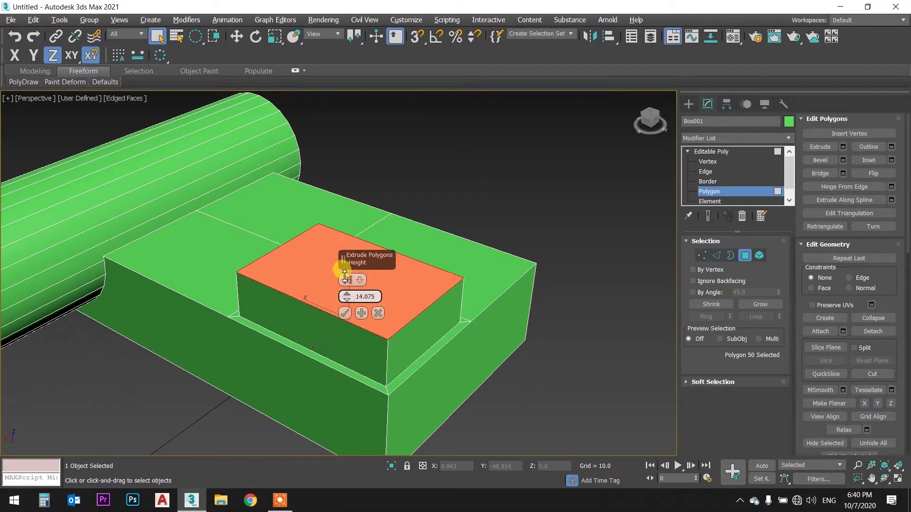
{"action": "left_click", "coordinate": [344, 313]}
{"action": "mouse_move", "coordinate": [344, 313]}
{"action": "middle_mouse_down", "text": "alt"}
{"action": "mouse_move", "coordinate": [372, 197]}
{"action": "mouse_move", "coordinate": [340, 206]}
{"action": "mouse_move", "coordinate": [372, 186]}
{"action": "mouse_move", "coordinate": [438, 228]}
{"action": "middle_mouse_up", "text": "alt"}
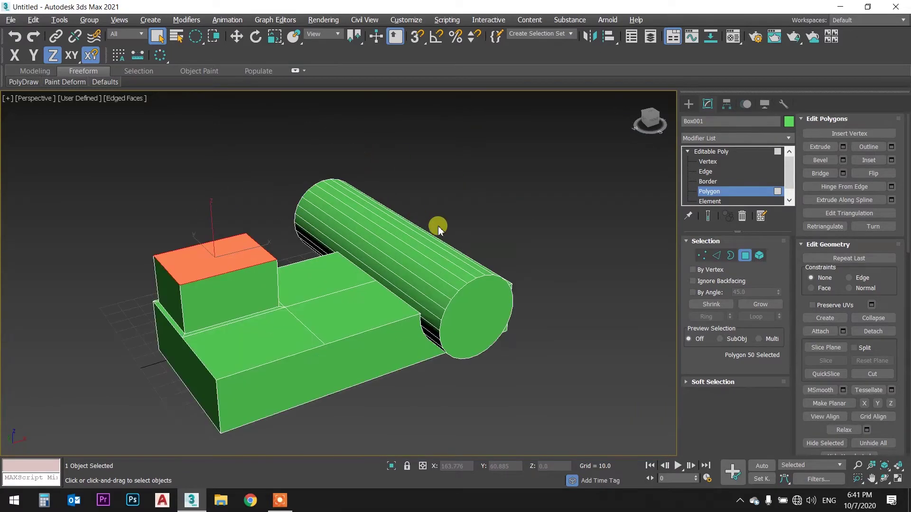
{"action": "left_click", "coordinate": [711, 151]}
{"action": "left_click", "coordinate": [338, 312]}
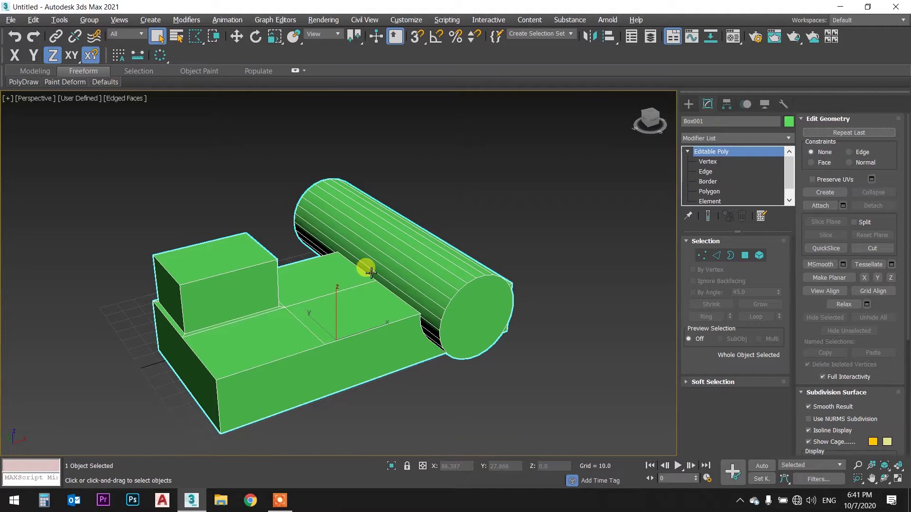
- Undo the extruded block and tessellation, back to the box-cylinder ProBoolean union
{"action": "left_click", "coordinate": [710, 201]}
{"action": "left_click", "coordinate": [433, 286]}
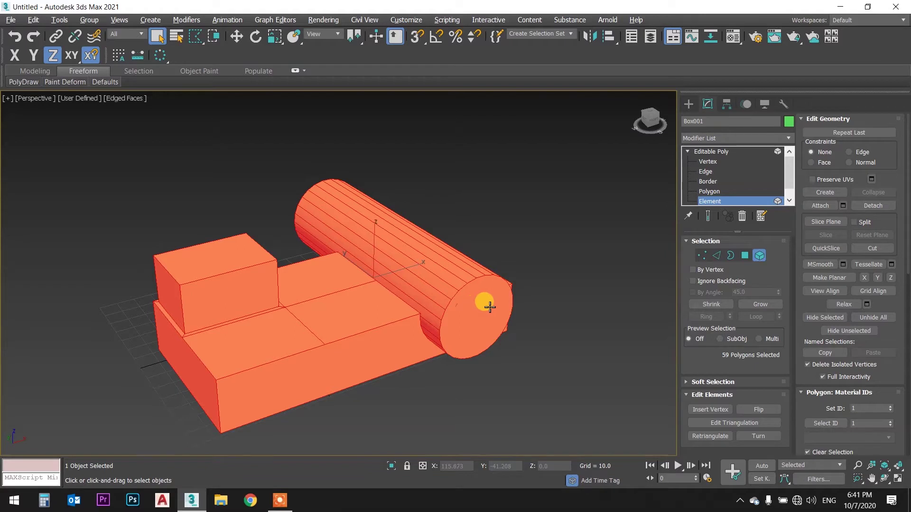
{"action": "left_click", "coordinate": [715, 154]}
{"action": "middle_click_drag", "start_coordinate": [548, 176], "coordinate": [559, 180]}
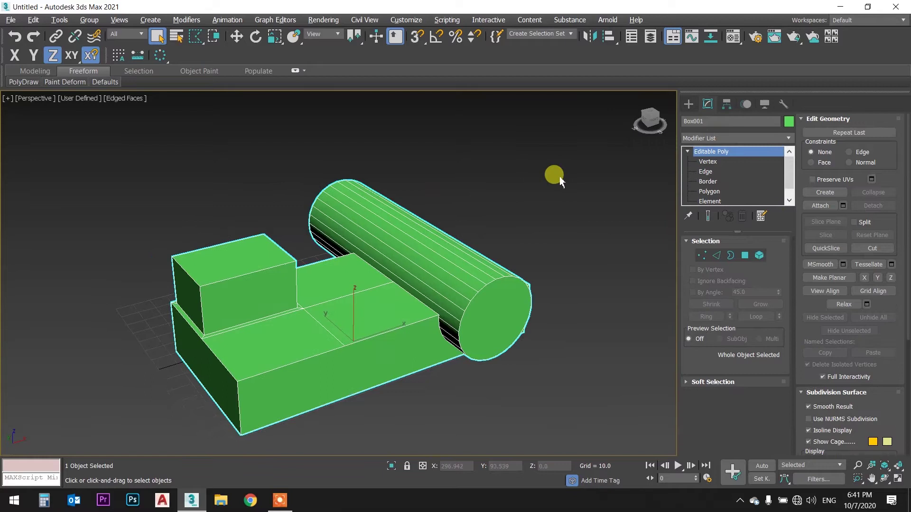
{"action": "key", "text": "ctrl+z"}
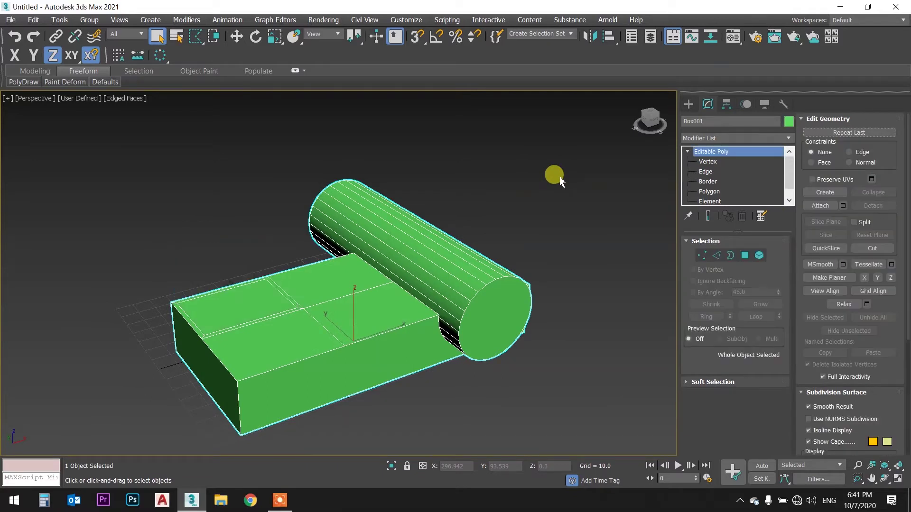
{"action": "key", "text": "ctrl+z"}
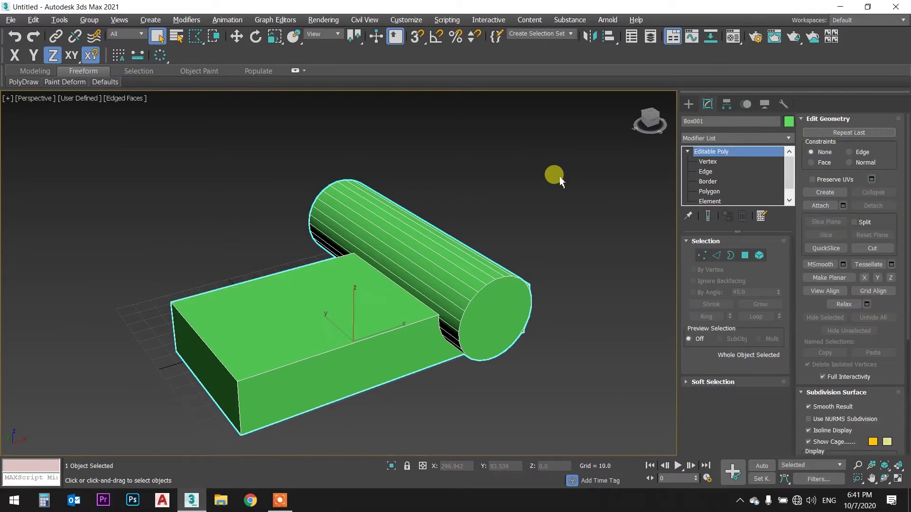
{"action": "key", "text": "ctrl+z"}
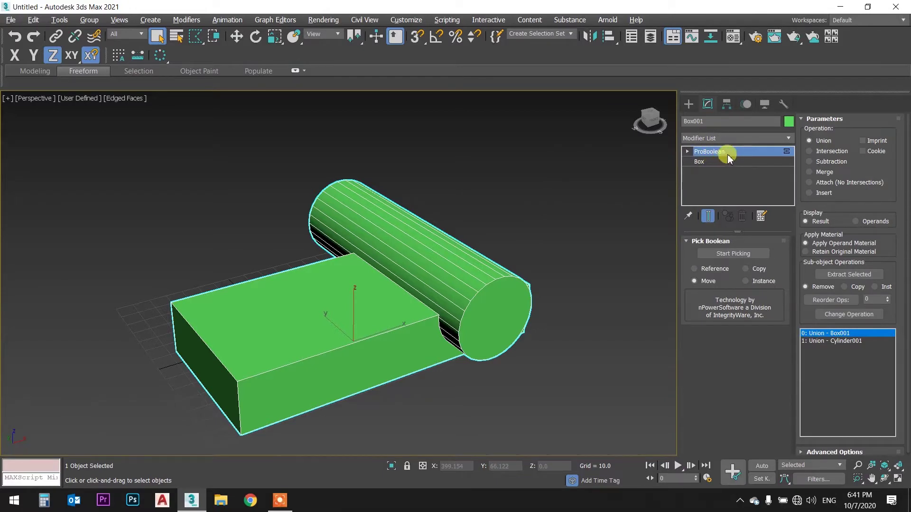
- Nudge the Cylinder001 operand slightly along X against the box
{"action": "key", "text": "q"}
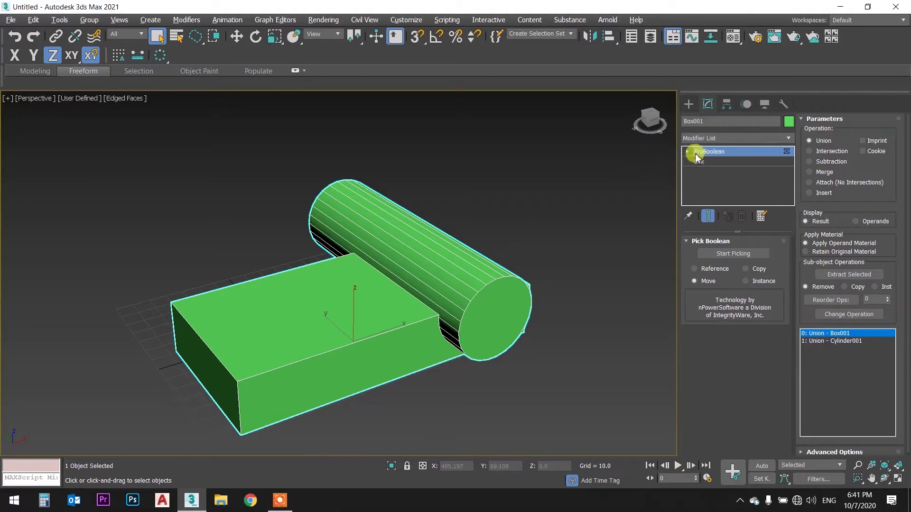
{"action": "left_click", "coordinate": [835, 340]}
{"action": "key", "text": "w"}
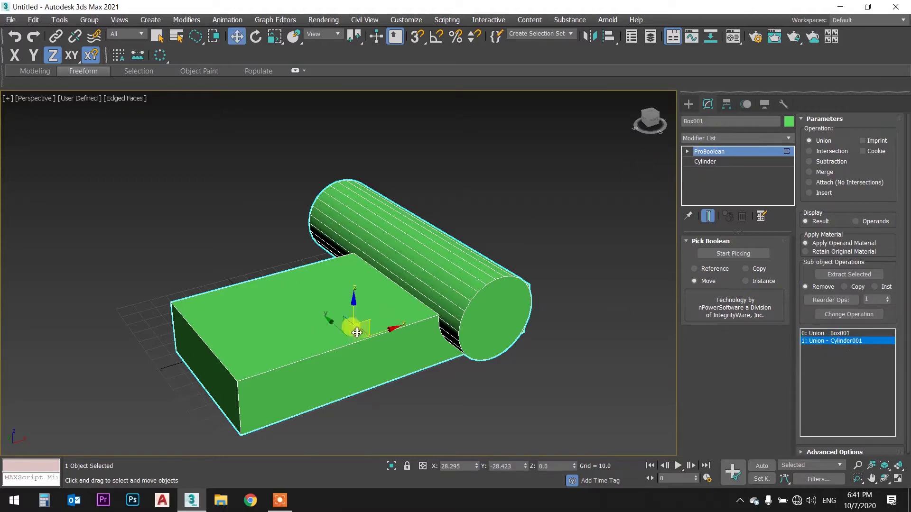
{"action": "mouse_move", "coordinate": [382, 329]}
{"action": "left_mouse_down"}
{"action": "mouse_move", "coordinate": [375, 333]}
{"action": "mouse_move", "coordinate": [395, 332]}
{"action": "left_mouse_up"}
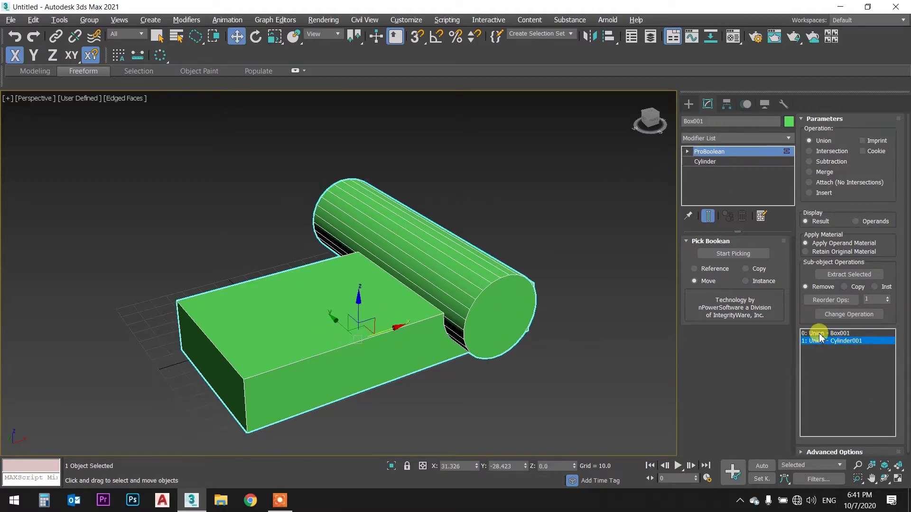
{"action": "left_click", "coordinate": [687, 151]}
{"action": "left_click", "coordinate": [705, 164]}
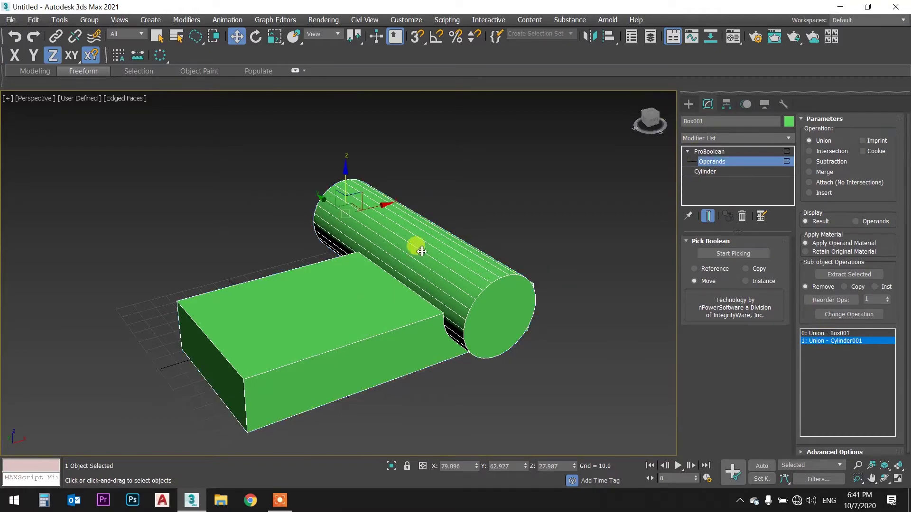
{"action": "mouse_move", "coordinate": [347, 177]}
{"action": "left_mouse_down"}
{"action": "mouse_move", "coordinate": [346, 118]}
{"action": "mouse_move", "coordinate": [348, 175]}
{"action": "left_mouse_up"}
- Return to ProBoolean's top level, reselect Box001 and collapse its sub-object list
{"action": "left_click", "coordinate": [703, 151]}
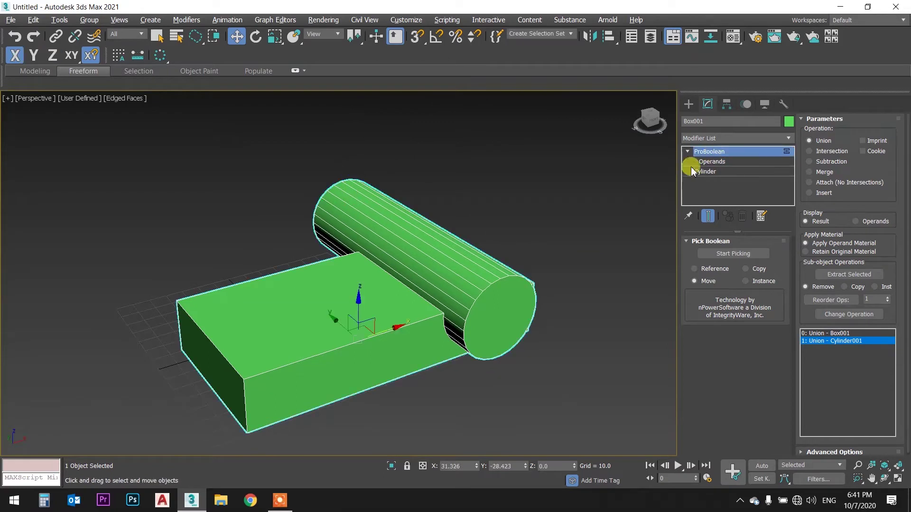
{"action": "left_click", "coordinate": [553, 179]}
{"action": "key", "text": "q"}
{"action": "left_click", "coordinate": [331, 316]}
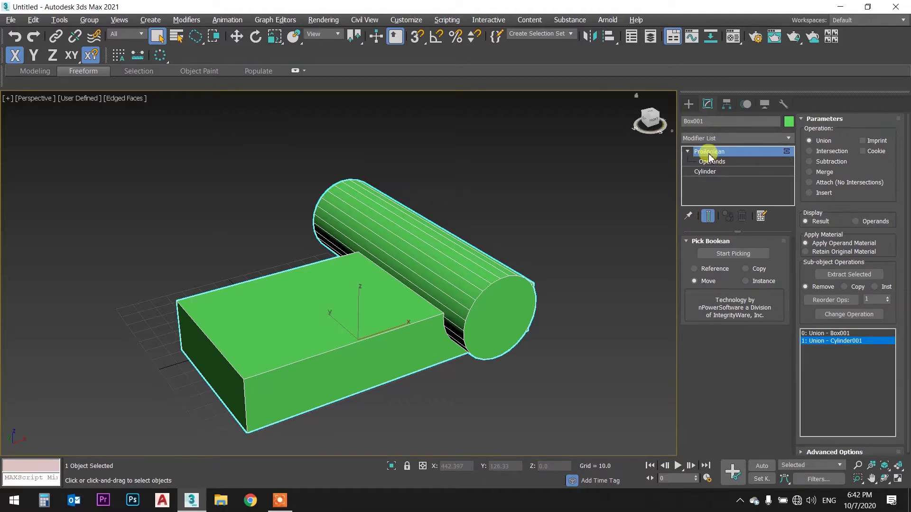
{"action": "left_click", "coordinate": [688, 151]}
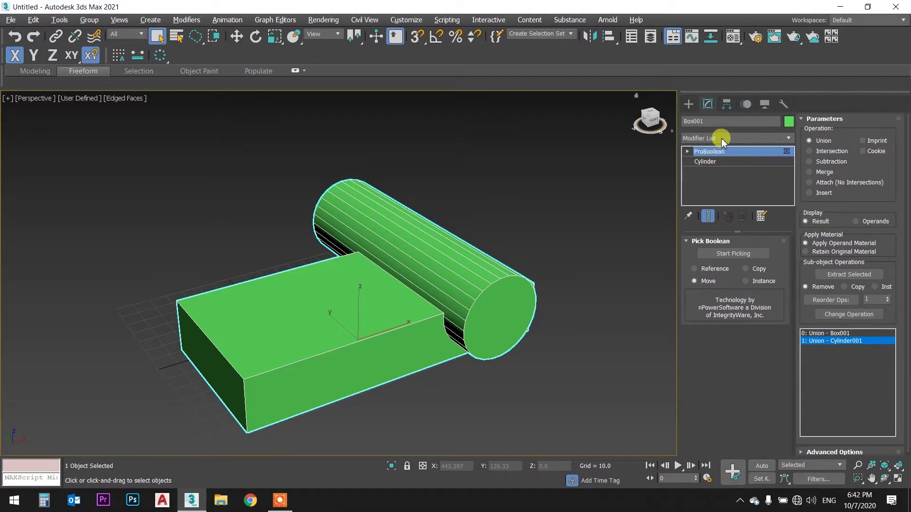
- Add an Edit Poly modifier on top of Box001's ProBoolean, keeping its default name
{"action": "left_click", "coordinate": [721, 138]}
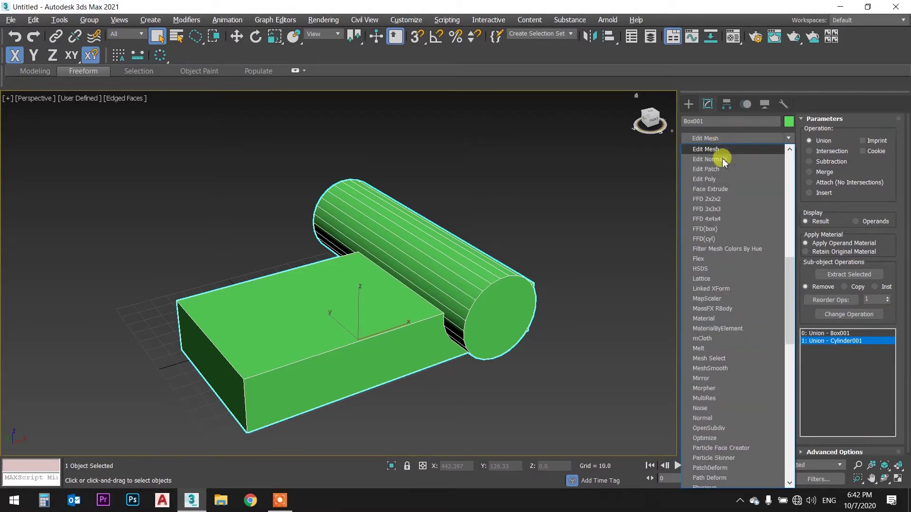
{"action": "left_click", "coordinate": [708, 251]}
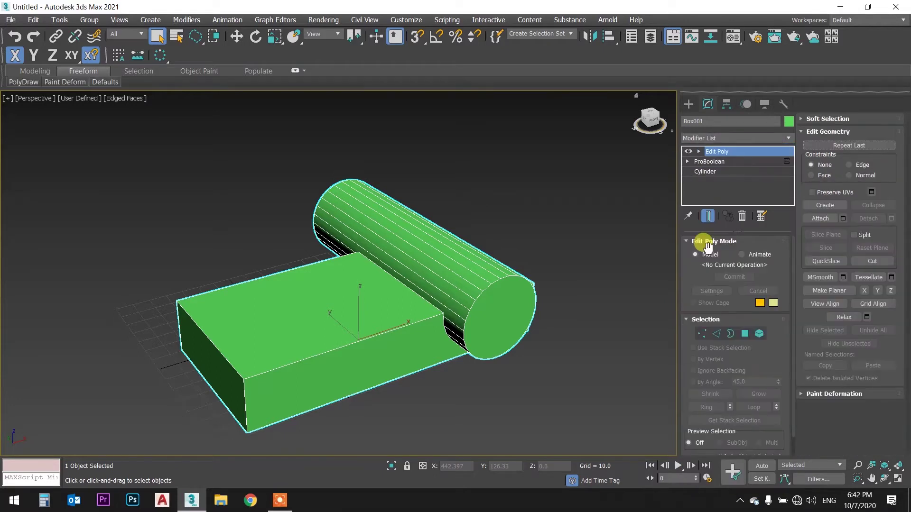
{"action": "left_click", "coordinate": [717, 152]}
{"action": "key", "text": "Return"}
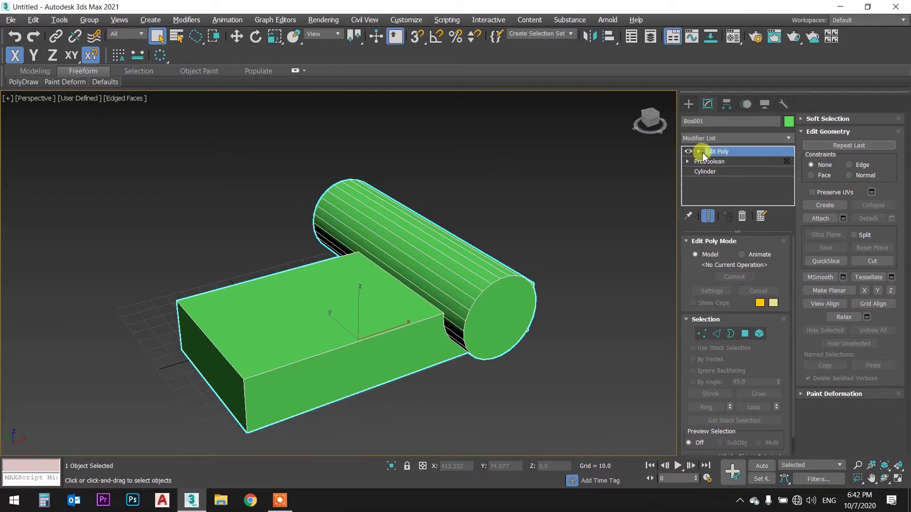
- Select the top polygon in Edit Poly and tessellate it
{"action": "left_click", "coordinate": [698, 151]}
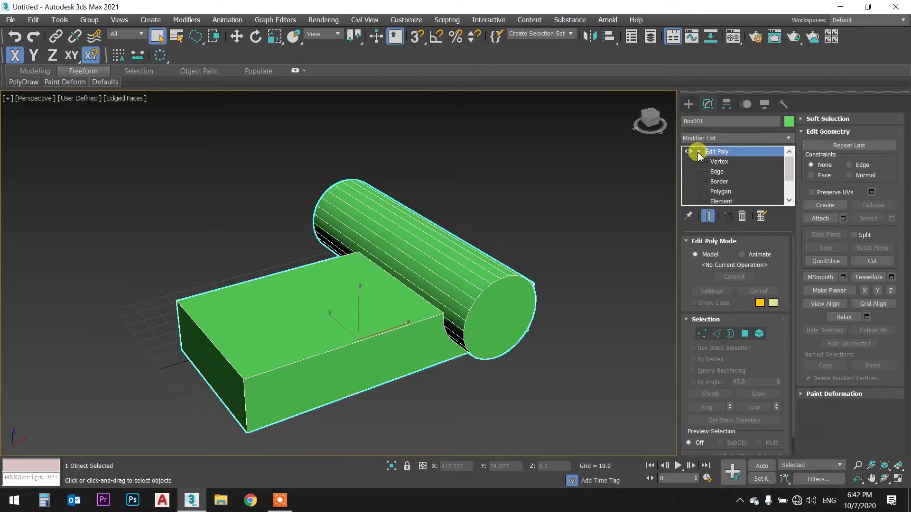
{"action": "left_click", "coordinate": [720, 191]}
{"action": "left_click", "coordinate": [303, 313]}
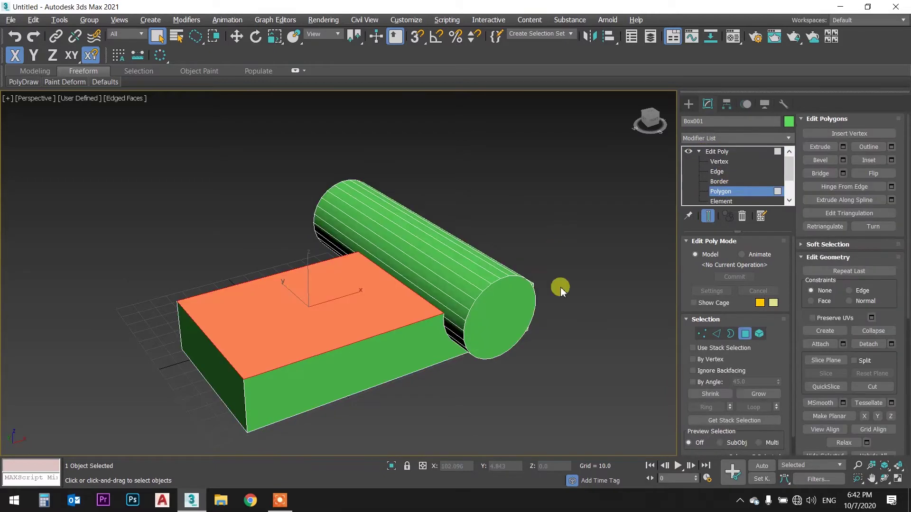
{"action": "left_click_drag", "start_coordinate": [875, 257], "coordinate": [868, 164]}
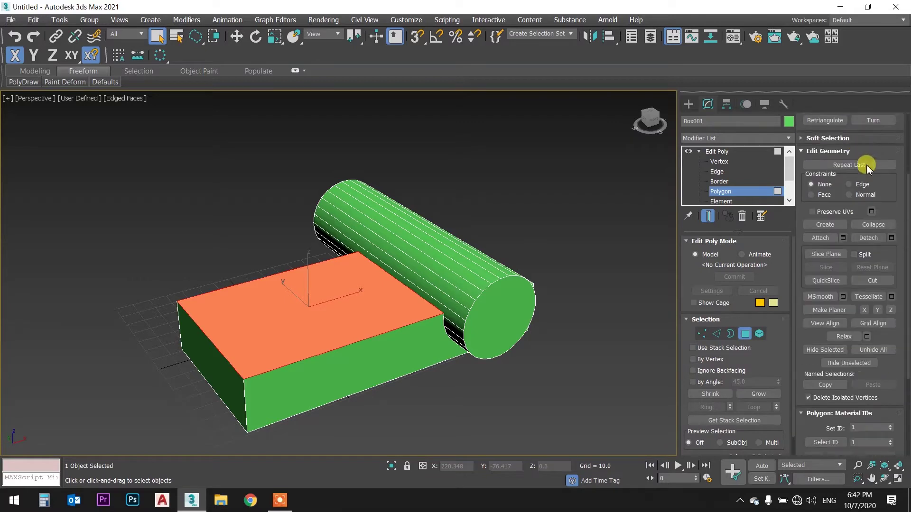
{"action": "left_click", "coordinate": [891, 296]}
{"action": "left_click", "coordinate": [344, 314]}
{"action": "middle_click_drag", "start_coordinate": [376, 234], "coordinate": [426, 224], "text": "alt"}
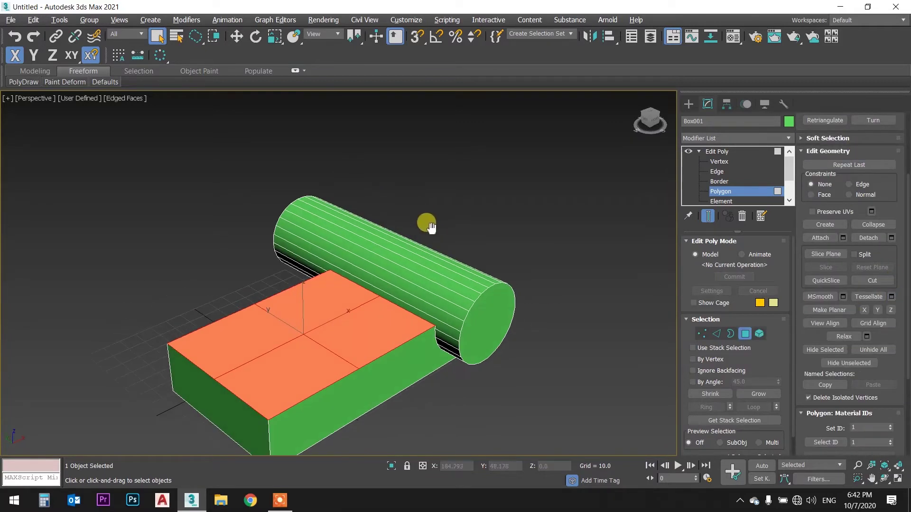
- Return to object level and delete the Edit Poly modifier
{"action": "left_click", "coordinate": [698, 151]}
{"action": "left_click", "coordinate": [732, 152]}
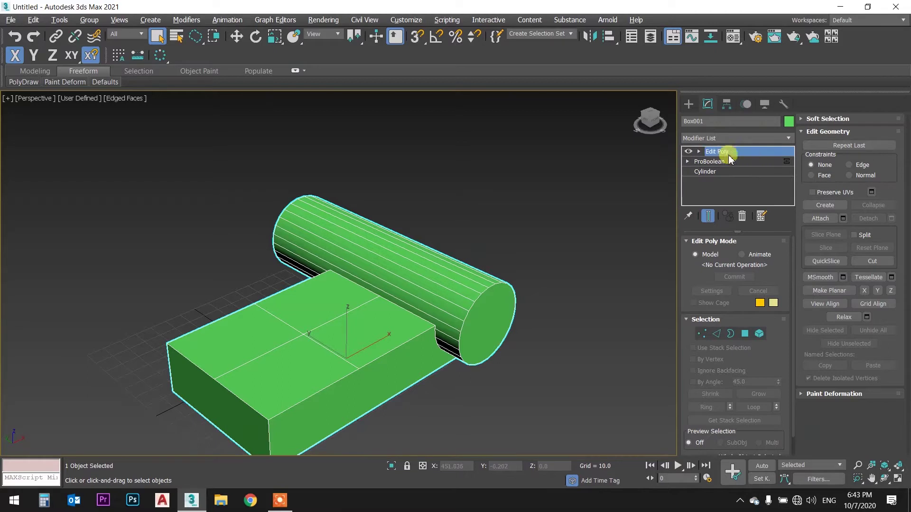
{"action": "left_click", "coordinate": [742, 216]}
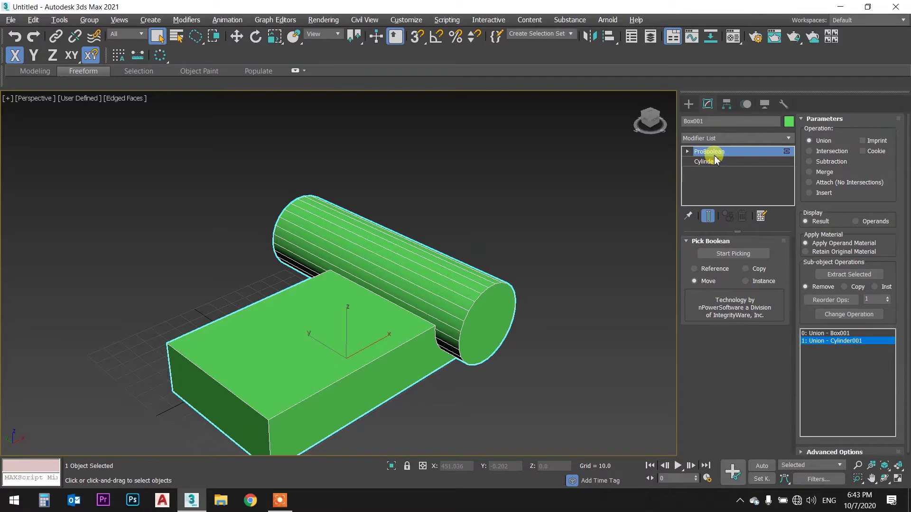
- Convert the ProBoolean box-cylinder union to an Editable Poly
{"action": "right_click", "coordinate": [360, 298]}
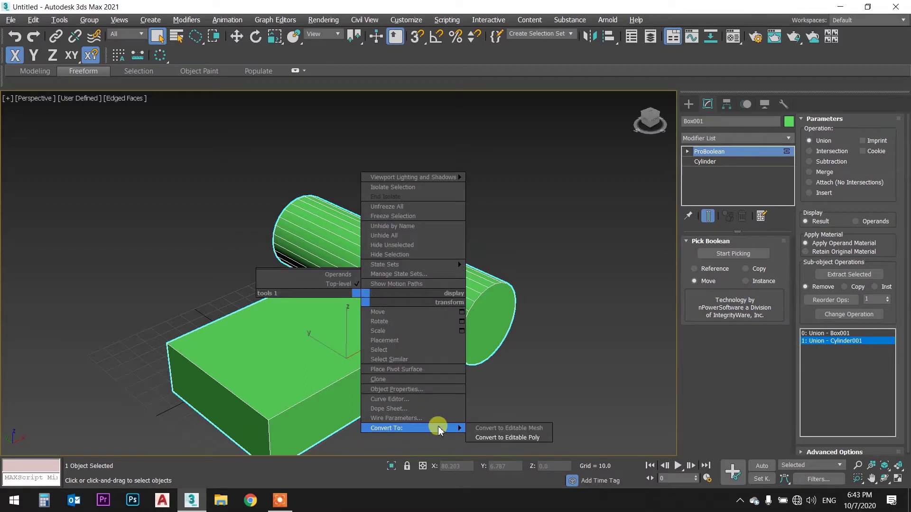
{"action": "left_click", "coordinate": [491, 438]}
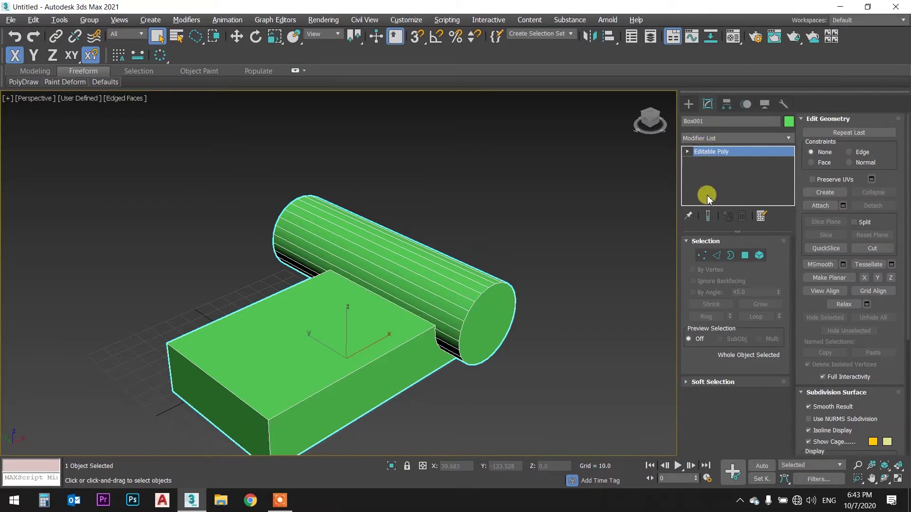
{"action": "left_click", "coordinate": [687, 151]}
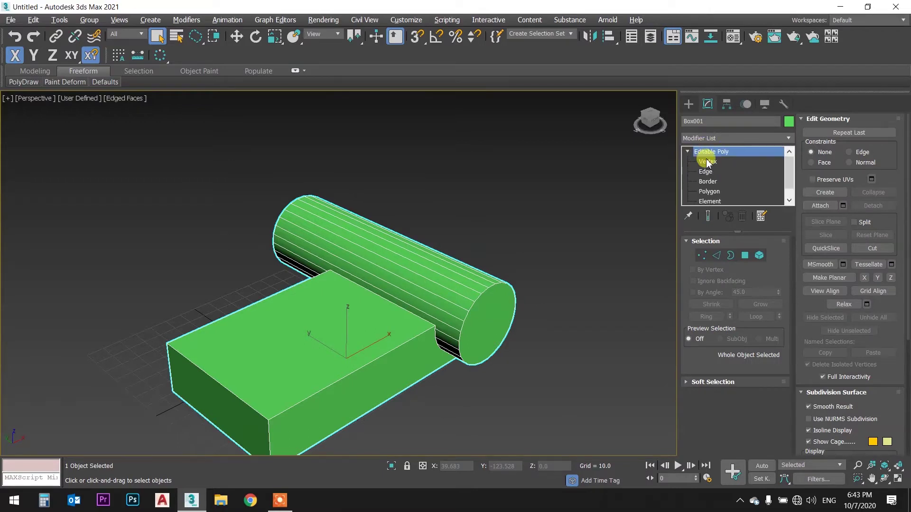
{"action": "middle_click_drag", "start_coordinate": [443, 158], "coordinate": [461, 140]}
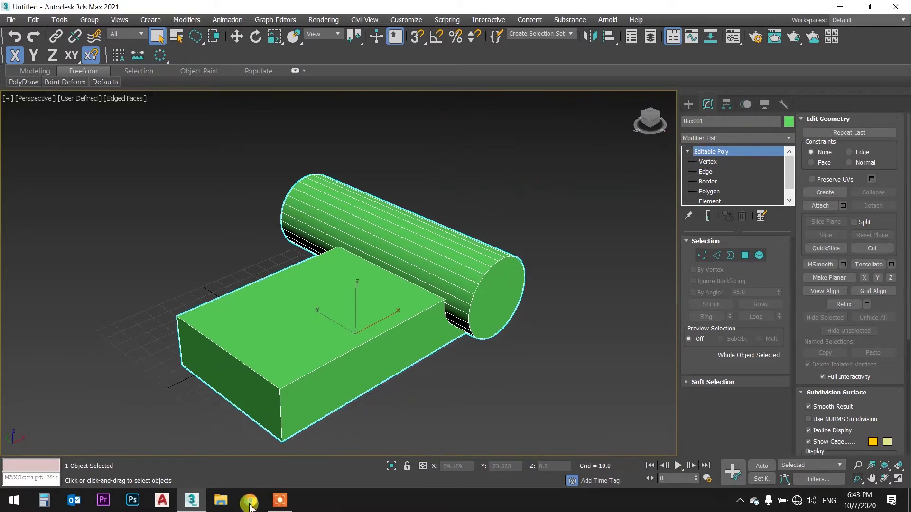
- Open the Lecture 9 modeling folder as large icons and view 4.jpg in Photos
{"action": "left_click", "coordinate": [191, 501]}
{"action": "left_click", "coordinate": [71, 380]}
{"action": "right_click", "coordinate": [72, 382]}
{"action": "key", "text": "Return"}
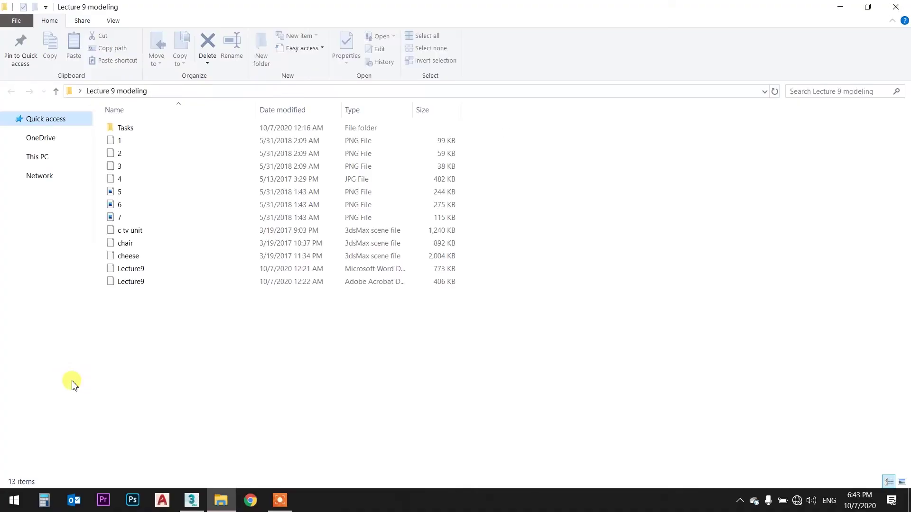
{"action": "right_click", "coordinate": [219, 310]}
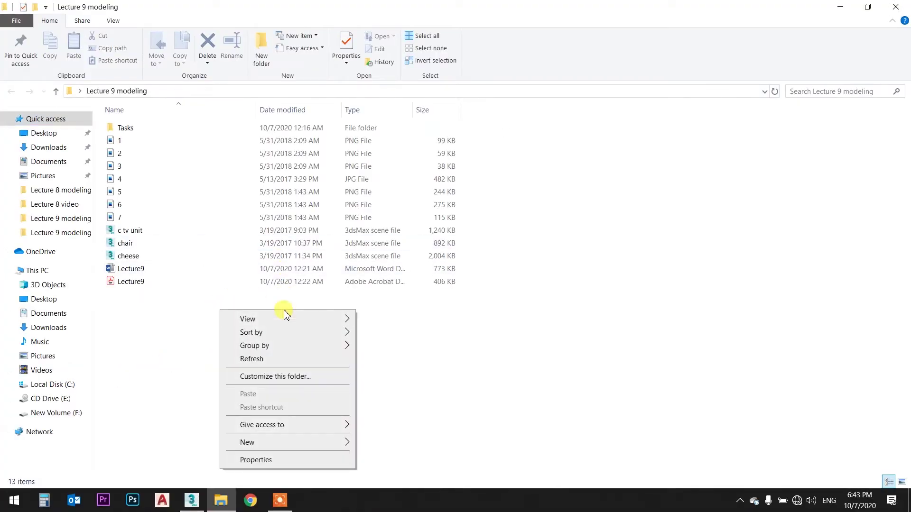
{"action": "left_click", "coordinate": [392, 327]}
{"action": "left_click", "coordinate": [403, 138]}
{"action": "double_click", "coordinate": [406, 139]}
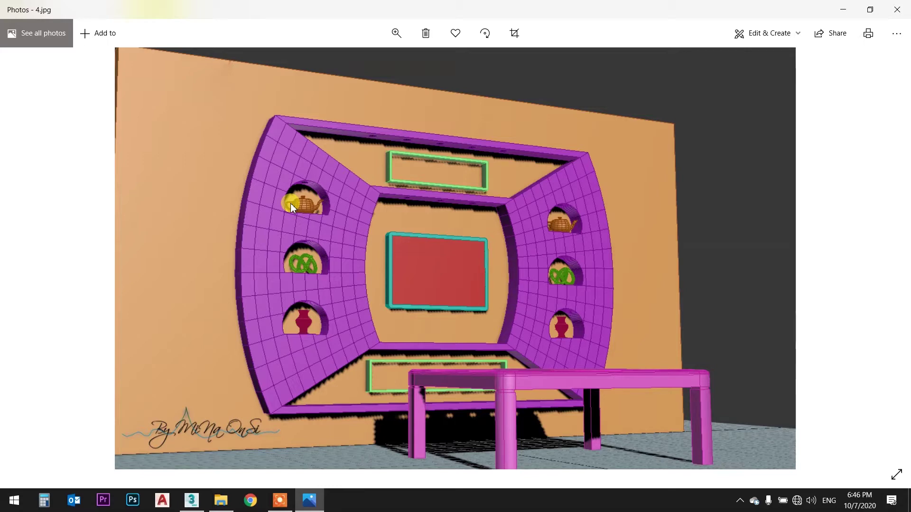
- Return to 3ds Max after studying the 4.jpg reference of the curved purple TV unit
{"action": "left_click", "coordinate": [191, 500]}
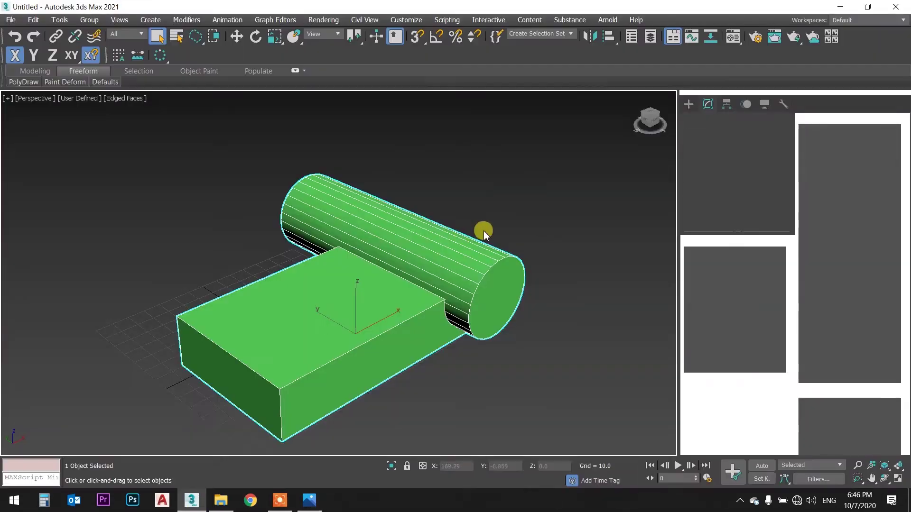
- Delete the green box and arm the Standard Primitives Box tool
{"action": "key", "text": "Delete"}
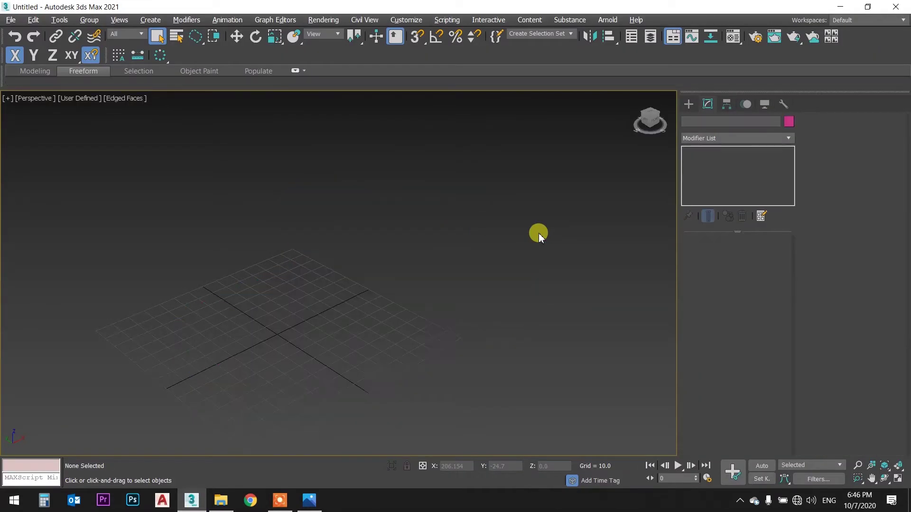
{"action": "left_click", "coordinate": [688, 104]}
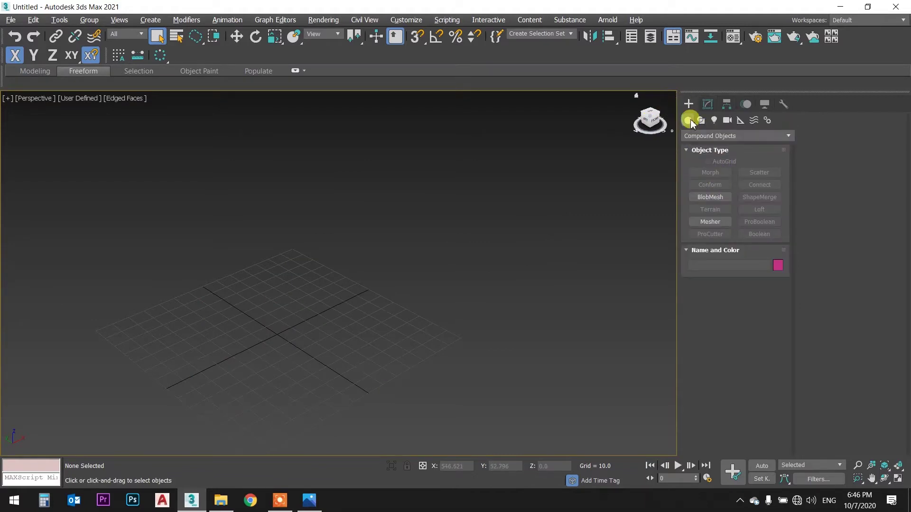
{"action": "left_click", "coordinate": [711, 136]}
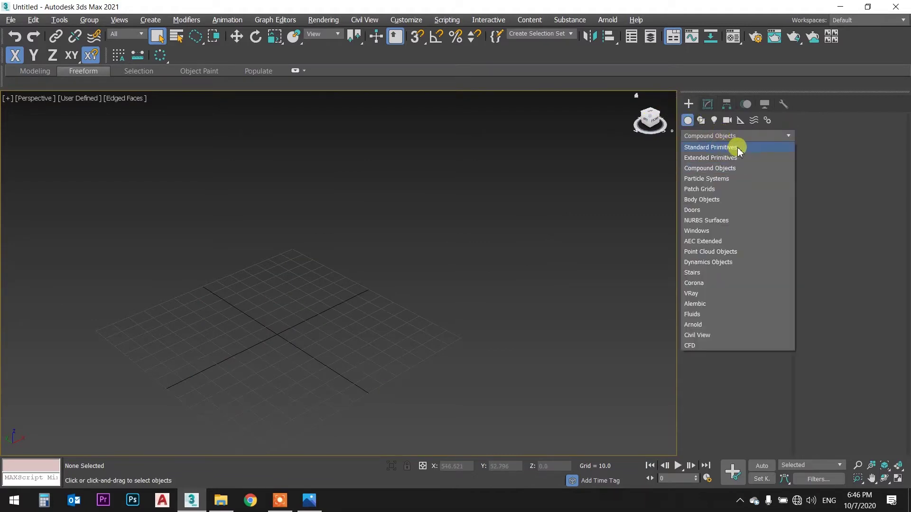
{"action": "left_click", "coordinate": [736, 148]}
{"action": "left_click", "coordinate": [713, 170]}
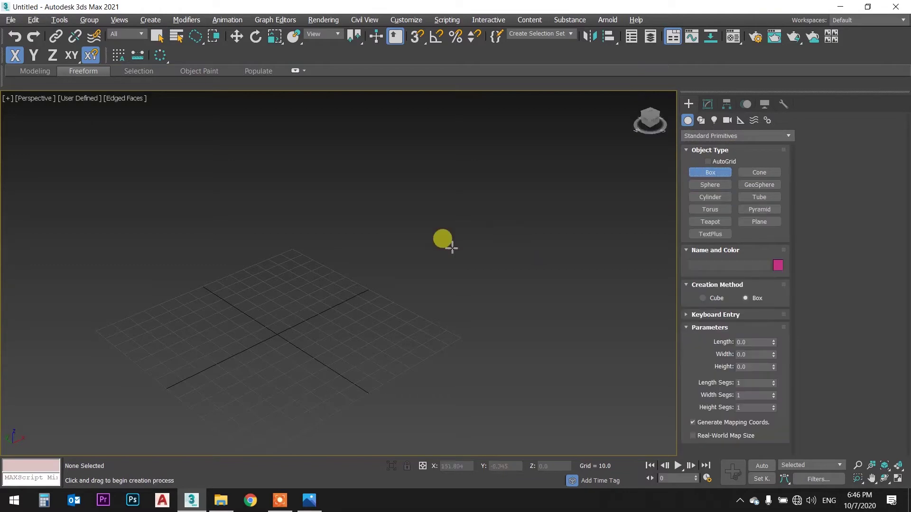
- Switch the viewport to Front view and glance at the reference image
{"action": "key", "text": "t"}
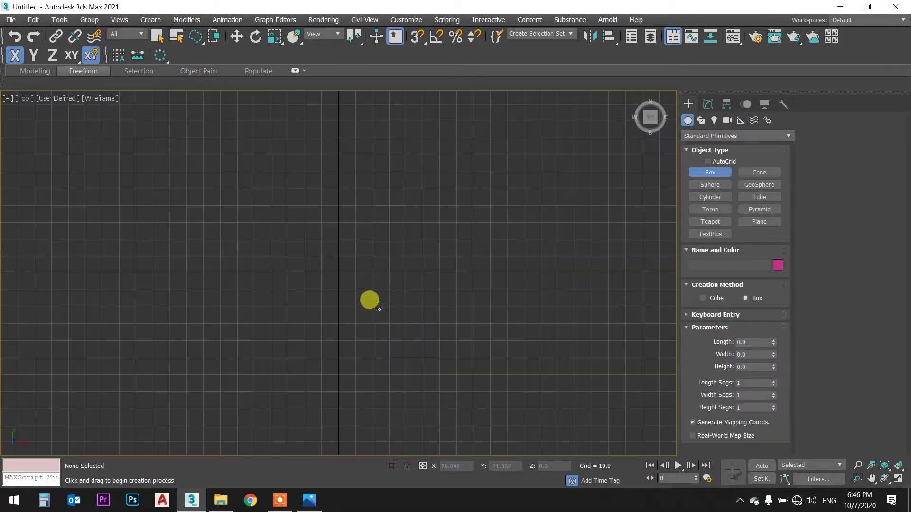
{"action": "key", "text": "f"}
{"action": "left_click", "coordinate": [310, 500]}
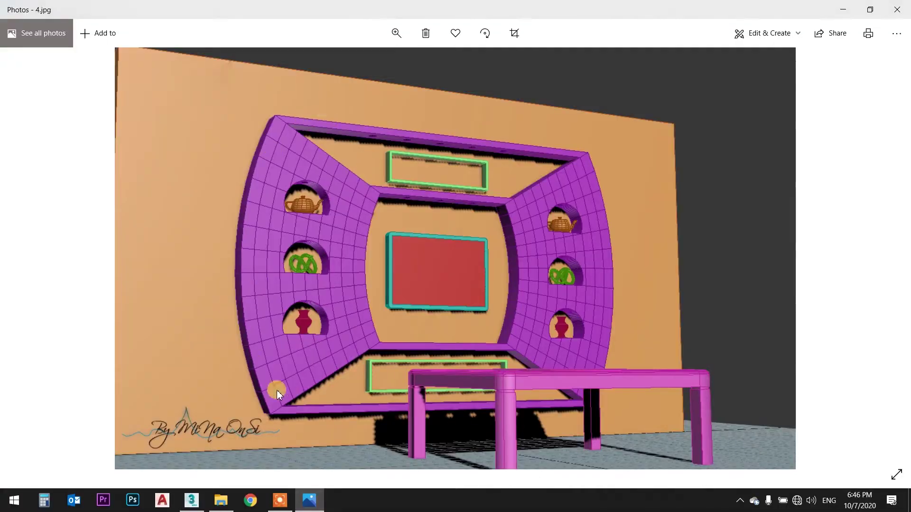
{"action": "left_click", "coordinate": [309, 499]}
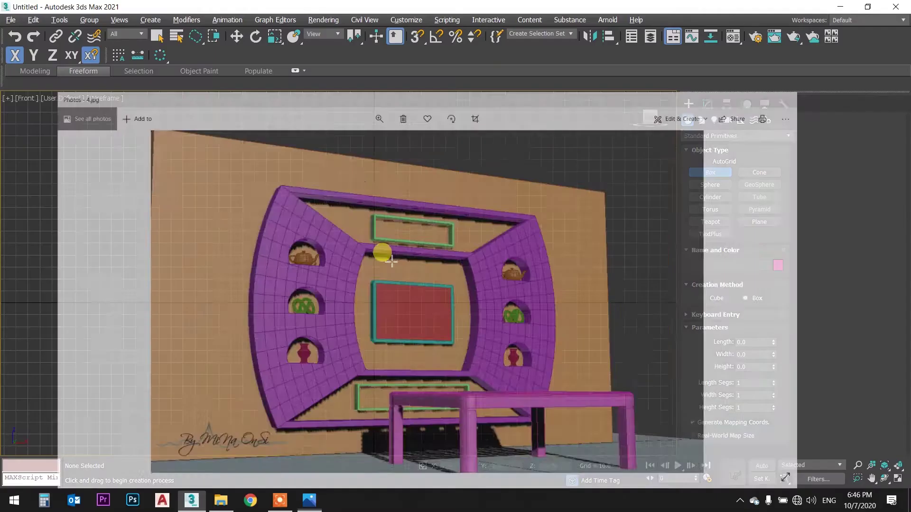
- Draw a yellow box about 129.6 × 93 × 37.8 in Front view and inspect it in Perspective
{"action": "middle_click_drag", "start_coordinate": [419, 259], "coordinate": [416, 260]}
{"action": "mouse_move", "coordinate": [384, 188]}
{"action": "left_mouse_down"}
{"action": "mouse_move", "coordinate": [490, 321]}
{"action": "mouse_move", "coordinate": [497, 345]}
{"action": "left_mouse_up"}
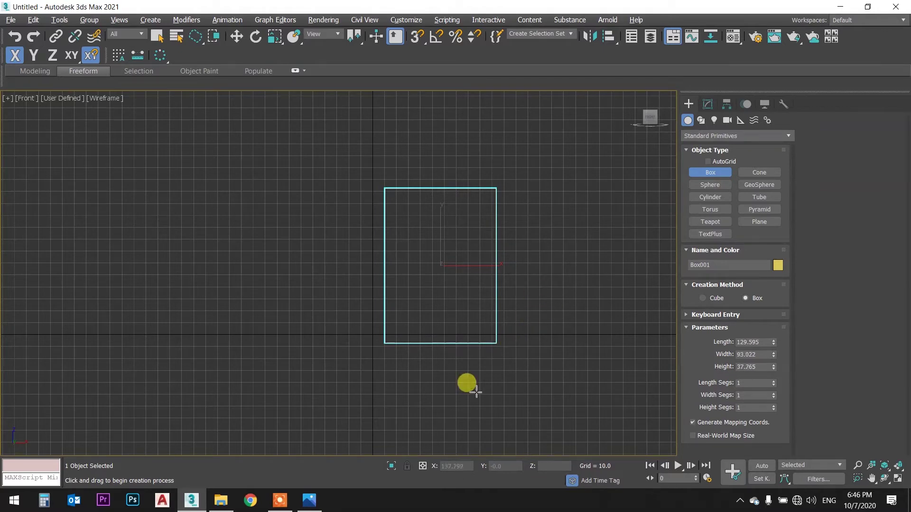
{"action": "right_click", "coordinate": [536, 283]}
{"action": "middle_click_drag", "start_coordinate": [536, 283], "coordinate": [527, 287]}
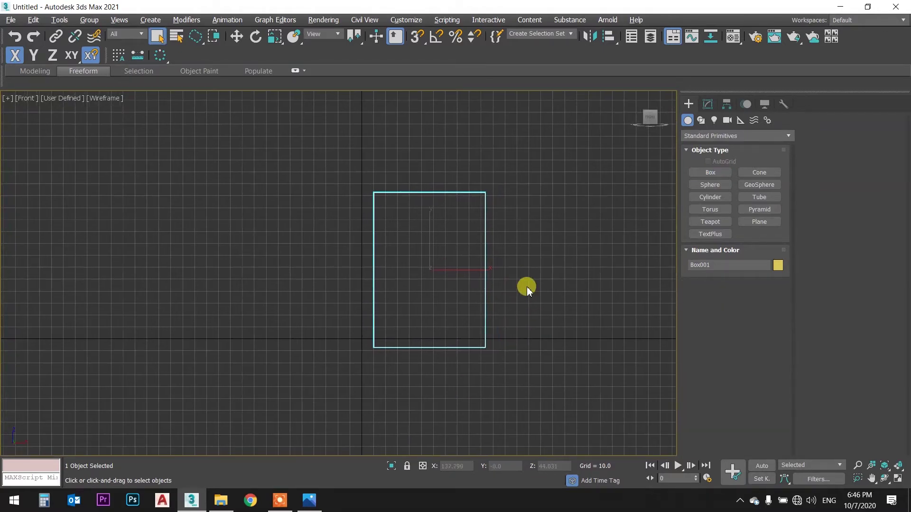
{"action": "key", "text": "p"}
{"action": "scroll", "coordinate": [520, 269], "scroll_direction": "down", "scroll_amount": 4}
{"action": "mouse_move", "coordinate": [482, 329]}
{"action": "middle_mouse_down", "text": "alt"}
{"action": "mouse_move", "coordinate": [437, 321]}
{"action": "mouse_move", "coordinate": [488, 324]}
{"action": "middle_mouse_up", "text": "alt"}
{"action": "left_click", "coordinate": [707, 104]}
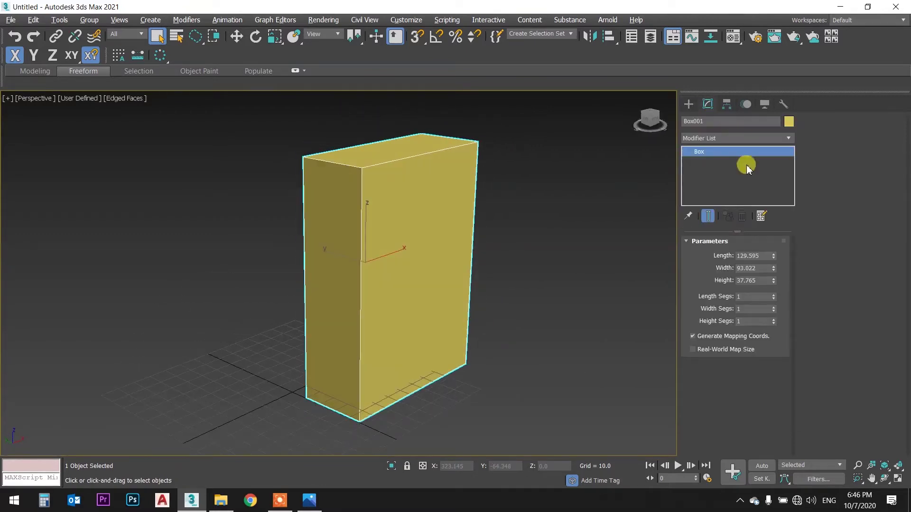
- Set the box length to 150 and width to 90
{"action": "left_click_drag", "start_coordinate": [761, 258], "coordinate": [683, 263]}
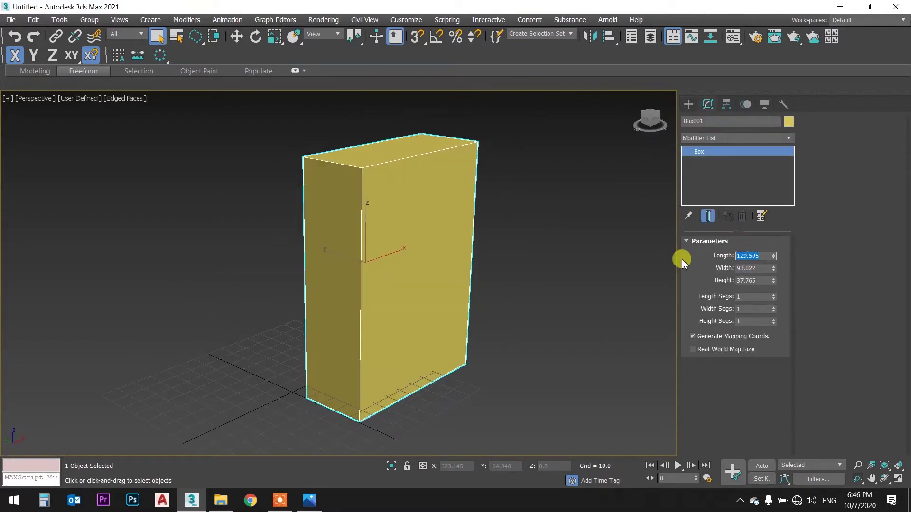
{"action": "key", "text": "alt+Tab"}
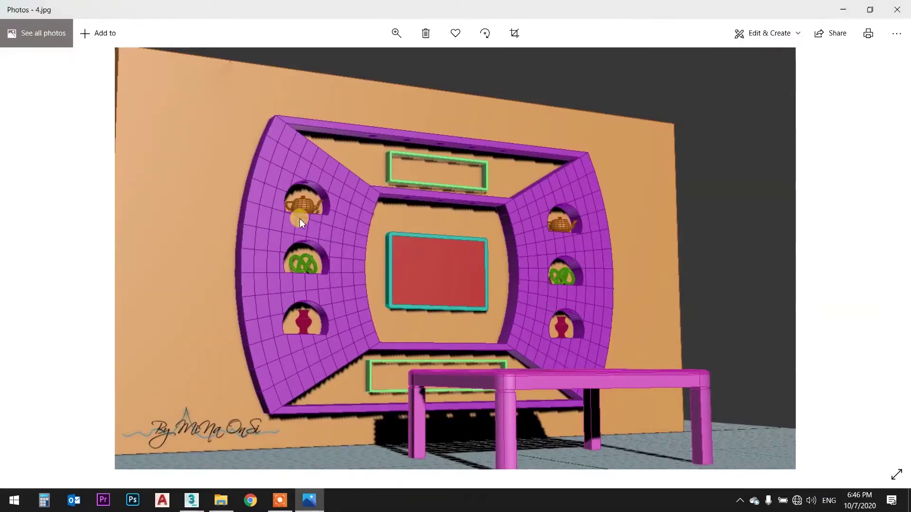
{"action": "key", "text": "alt+Tab"}
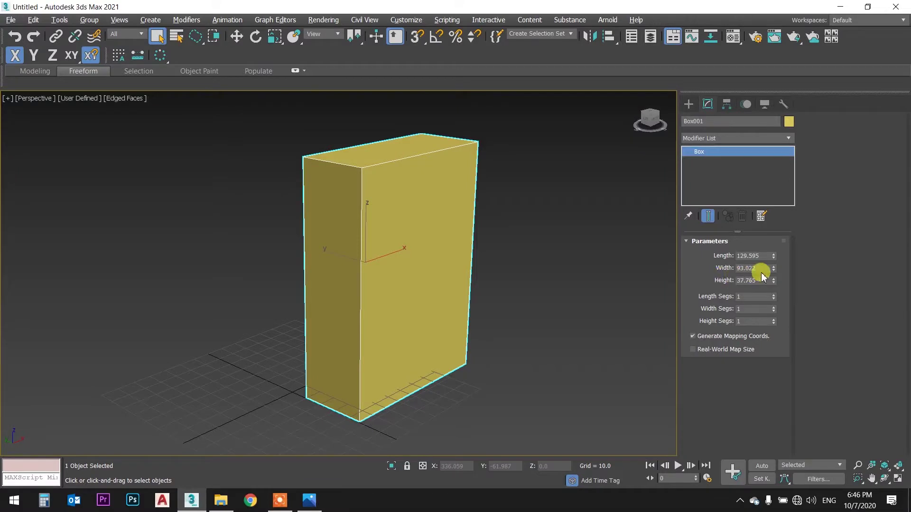
{"action": "left_click_drag", "start_coordinate": [761, 256], "coordinate": [683, 249]}
{"action": "type", "text": "150"}
{"action": "key", "text": "Return"}
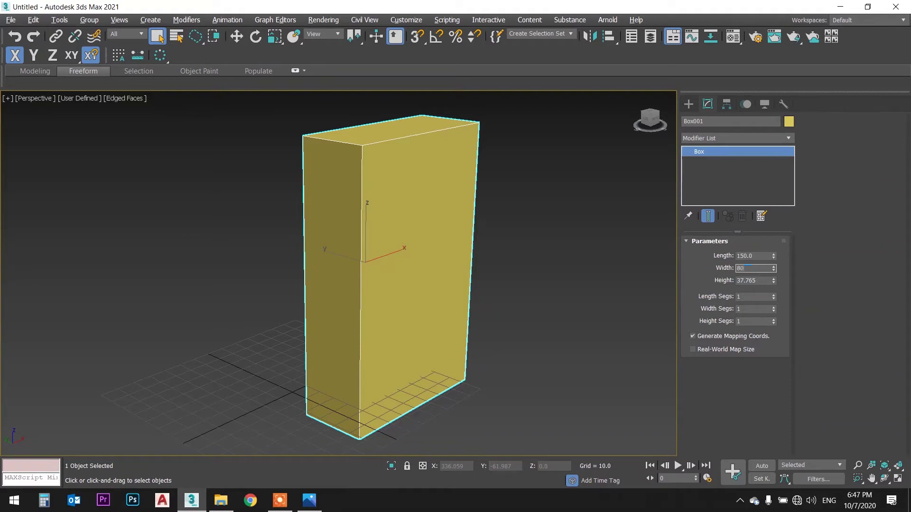
{"action": "key", "text": "Return"}
{"action": "mouse_move", "coordinate": [463, 214]}
{"action": "middle_mouse_down", "text": "alt"}
{"action": "mouse_move", "coordinate": [406, 209]}
{"action": "mouse_move", "coordinate": [422, 187]}
{"action": "middle_mouse_up", "text": "alt"}
{"action": "type", "text": "90"}
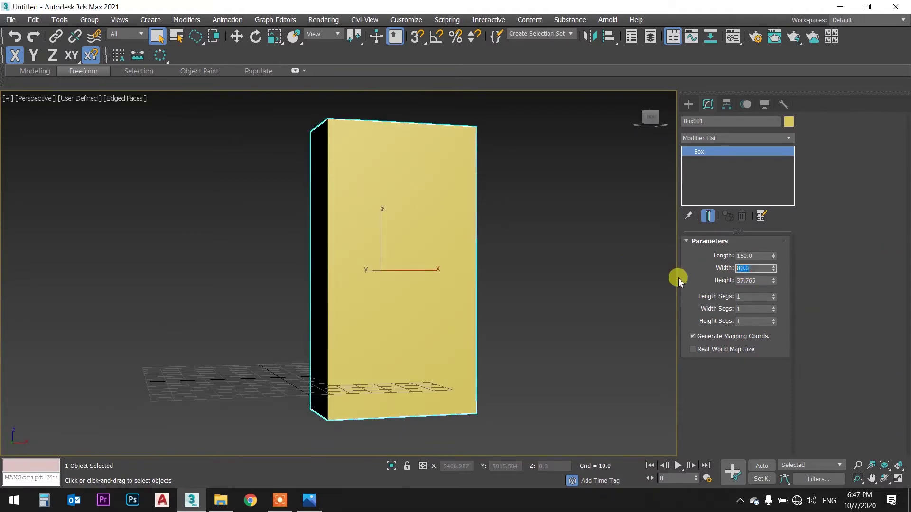
{"action": "key", "text": "Return"}
- Reduce the box height to 20 units
{"action": "middle_click_drag", "start_coordinate": [422, 194], "coordinate": [427, 213], "text": "alt"}
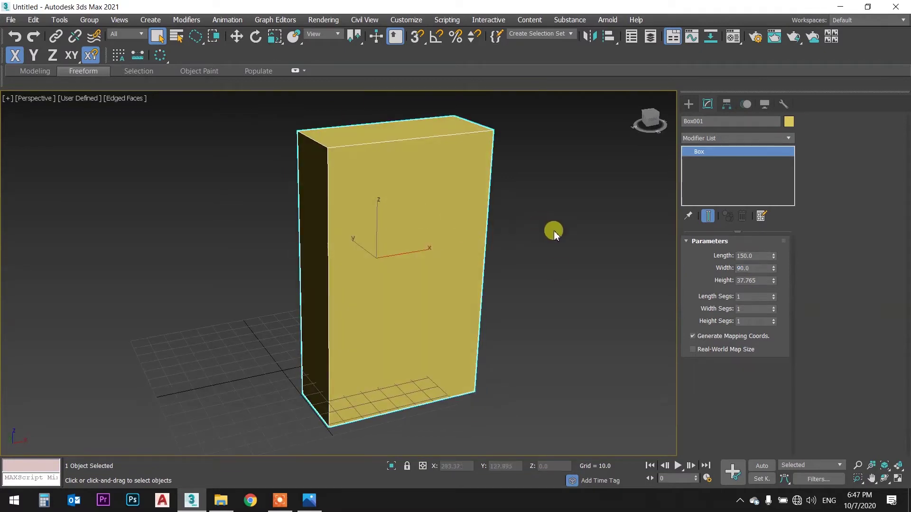
{"action": "middle_click_drag", "start_coordinate": [551, 230], "coordinate": [592, 237], "text": "alt"}
{"action": "mouse_move", "coordinate": [772, 281]}
{"action": "left_mouse_down"}
{"action": "mouse_move", "coordinate": [773, 260]}
{"action": "mouse_move", "coordinate": [772, 299]}
{"action": "mouse_move", "coordinate": [773, 263]}
{"action": "mouse_move", "coordinate": [769, 280]}
{"action": "mouse_move", "coordinate": [733, 284]}
{"action": "left_mouse_up"}
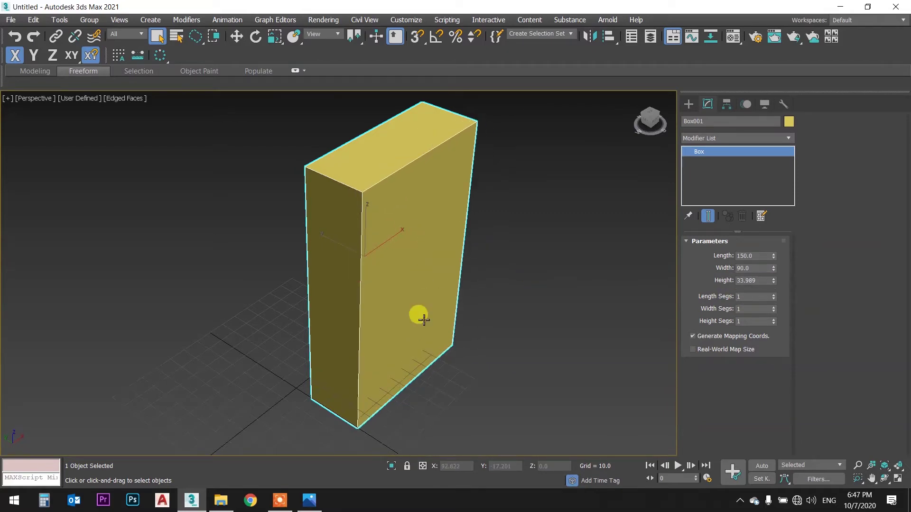
{"action": "mouse_move", "coordinate": [483, 258]}
{"action": "middle_mouse_down"}
{"action": "mouse_move", "coordinate": [460, 281]}
{"action": "mouse_move", "coordinate": [391, 191]}
{"action": "middle_mouse_up"}
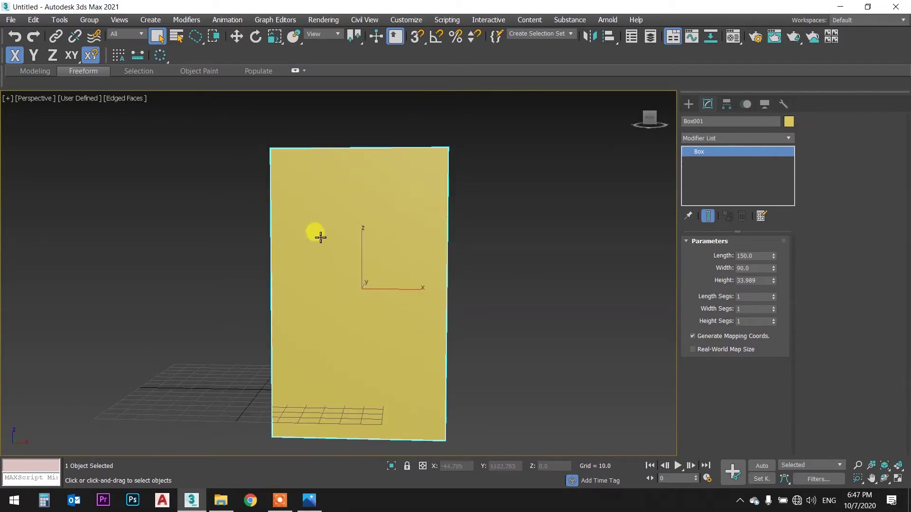
{"action": "middle_click_drag", "start_coordinate": [300, 170], "coordinate": [348, 238], "text": "alt"}
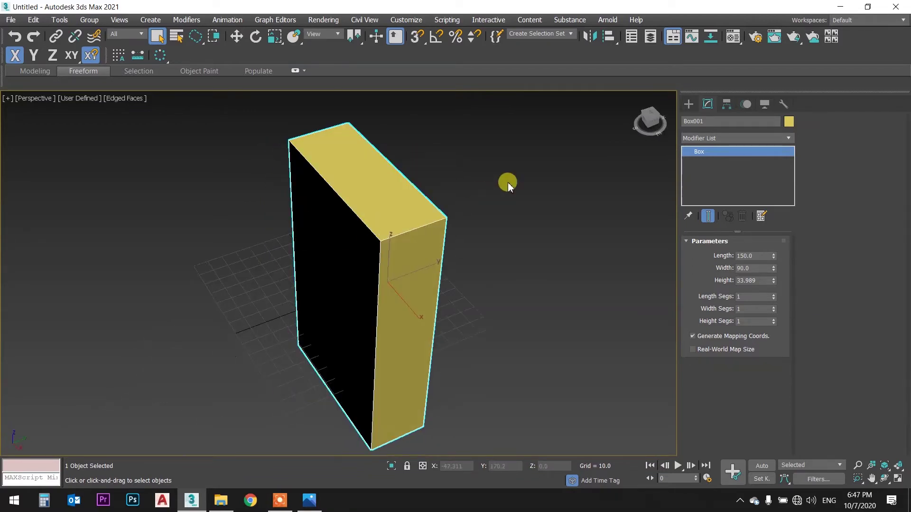
{"action": "left_click_drag", "start_coordinate": [773, 281], "coordinate": [774, 293]}
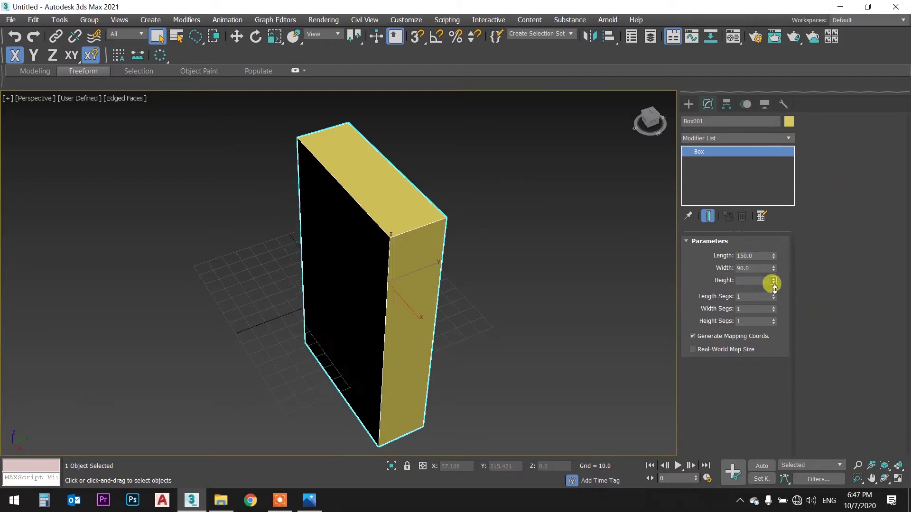
{"action": "mouse_move", "coordinate": [412, 259]}
{"action": "middle_mouse_down", "text": "alt"}
{"action": "mouse_move", "coordinate": [471, 258]}
{"action": "mouse_move", "coordinate": [506, 228]}
{"action": "mouse_move", "coordinate": [513, 253]}
{"action": "middle_mouse_up", "text": "alt"}
{"action": "double_click", "coordinate": [759, 280]}
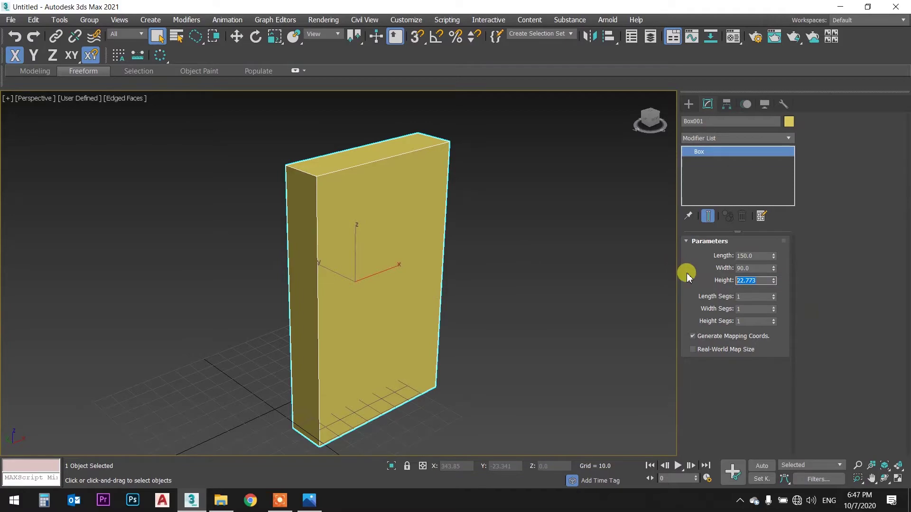
{"action": "left_click", "coordinate": [309, 500]}
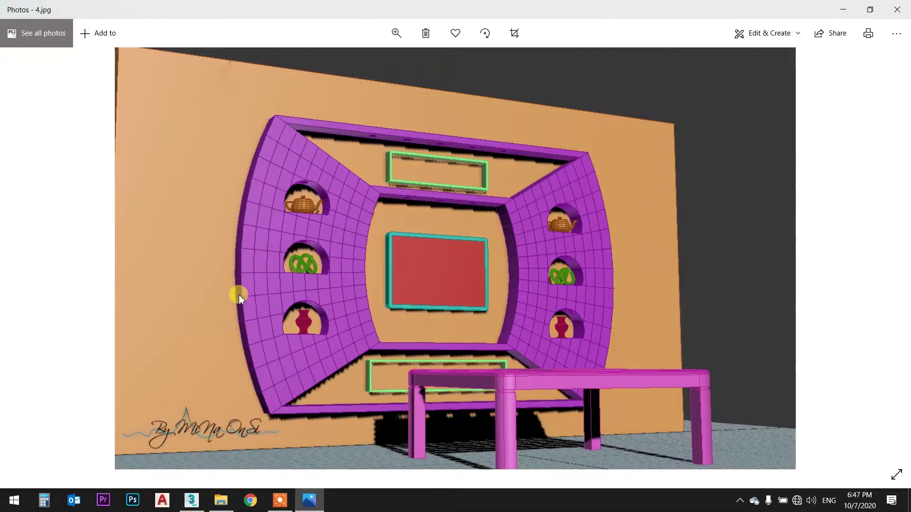
{"action": "left_click", "coordinate": [310, 500]}
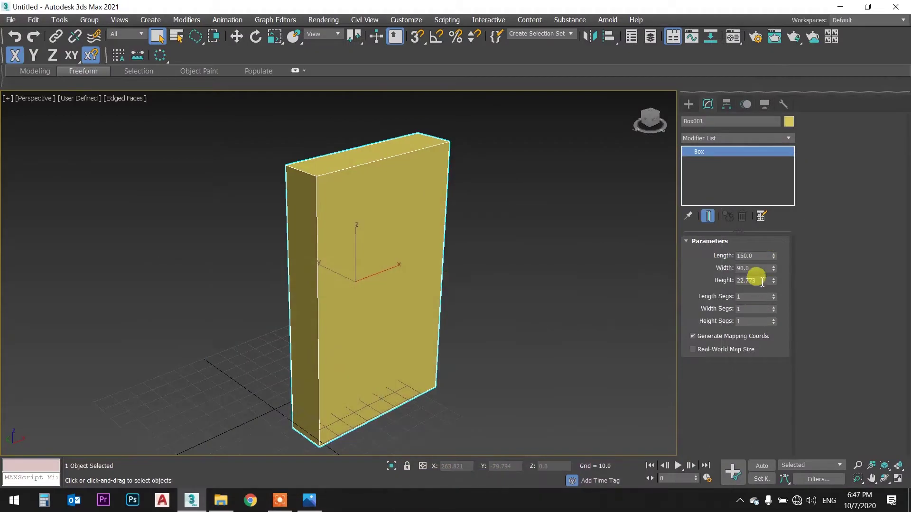
{"action": "left_click_drag", "start_coordinate": [762, 282], "coordinate": [694, 283]}
{"action": "type", "text": "20"}
{"action": "key", "text": "Return"}
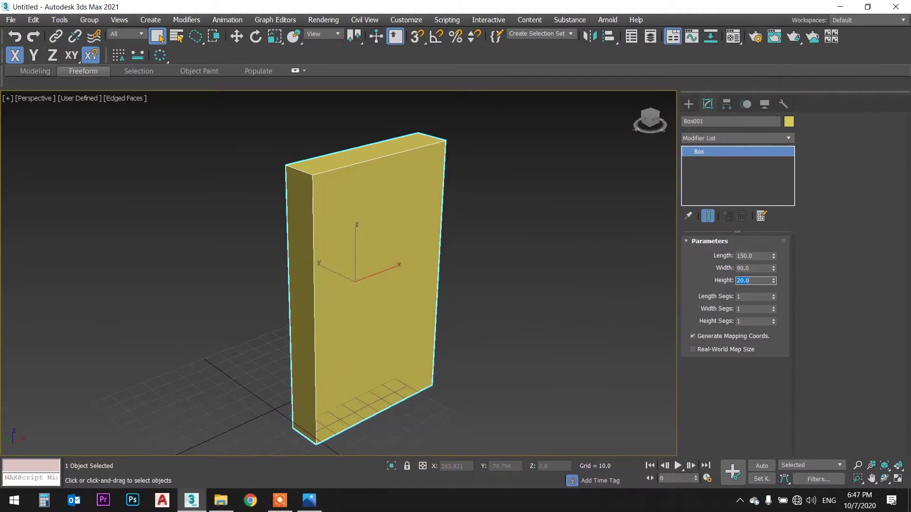
- Lift the box upward along Z with the Move tool
{"action": "mouse_move", "coordinate": [423, 174]}
{"action": "middle_mouse_down", "text": "alt"}
{"action": "mouse_move", "coordinate": [407, 126]}
{"action": "mouse_move", "coordinate": [405, 158]}
{"action": "middle_mouse_up", "text": "alt"}
{"action": "key", "text": "w"}
{"action": "mouse_move", "coordinate": [362, 234]}
{"action": "left_mouse_down"}
{"action": "mouse_move", "coordinate": [357, 149]}
{"action": "mouse_move", "coordinate": [376, 147]}
{"action": "left_mouse_up"}
{"action": "mouse_move", "coordinate": [376, 147]}
{"action": "middle_mouse_down"}
{"action": "mouse_move", "coordinate": [463, 281]}
{"action": "mouse_move", "coordinate": [488, 291]}
{"action": "mouse_move", "coordinate": [494, 278]}
{"action": "mouse_move", "coordinate": [460, 293]}
{"action": "middle_mouse_up"}
{"action": "left_click", "coordinate": [310, 496]}
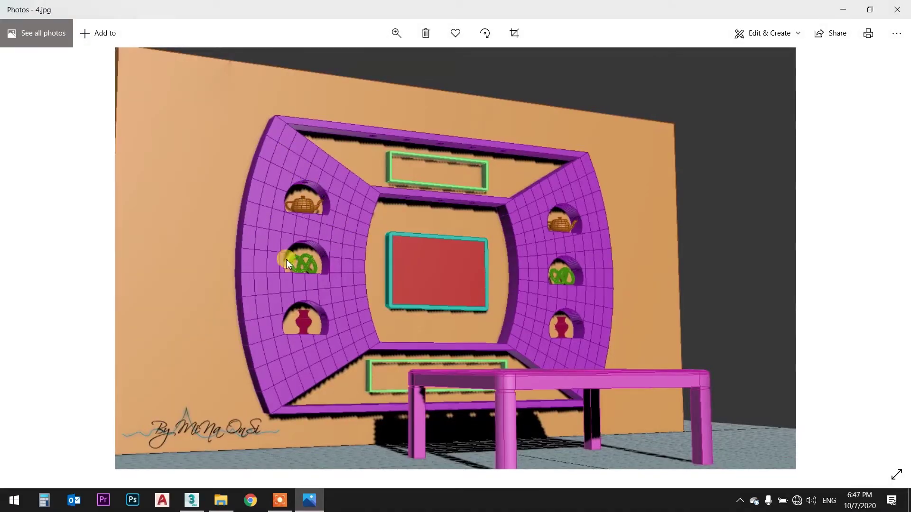
- Give the box 22 length segments and 14 width segments
{"action": "left_click", "coordinate": [311, 498]}
{"action": "left_click_drag", "start_coordinate": [774, 294], "coordinate": [774, 307]}
{"action": "mouse_move", "coordinate": [593, 197]}
{"action": "middle_mouse_down", "text": "alt"}
{"action": "mouse_move", "coordinate": [525, 179]}
{"action": "mouse_move", "coordinate": [555, 161]}
{"action": "mouse_move", "coordinate": [541, 154]}
{"action": "mouse_move", "coordinate": [462, 164]}
{"action": "mouse_move", "coordinate": [484, 180]}
{"action": "middle_mouse_up", "text": "alt"}
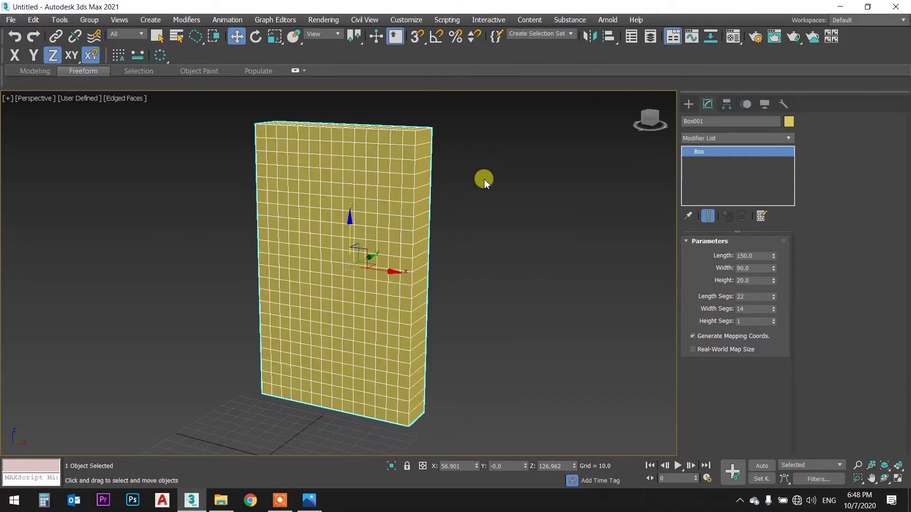
{"action": "left_click", "coordinate": [309, 499]}
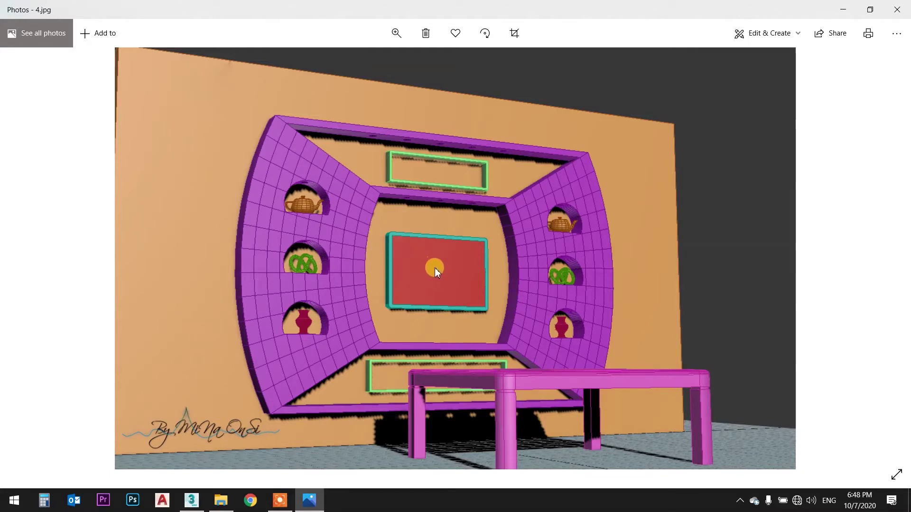
{"action": "left_click", "coordinate": [309, 500]}
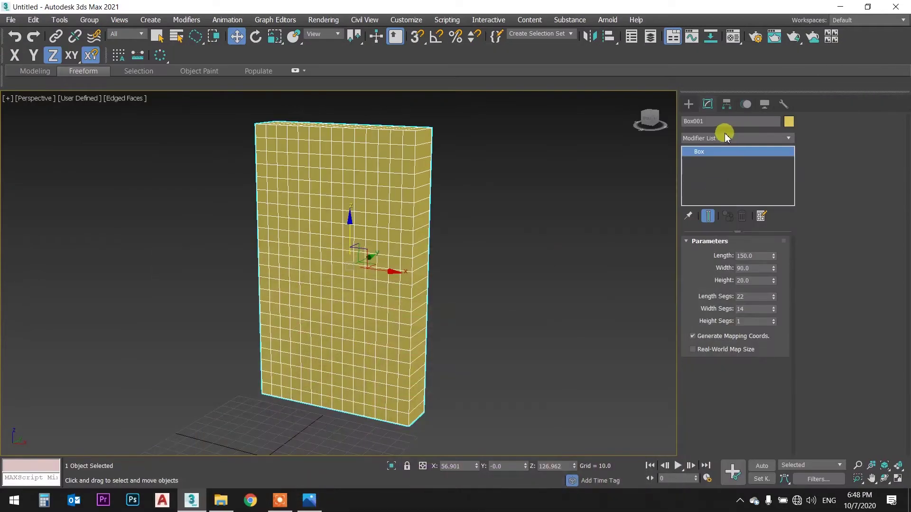
{"action": "left_click", "coordinate": [724, 134]}
- Add a Bend modifier curving the box 57.5° around the Y axis
{"action": "type", "text": "b"}
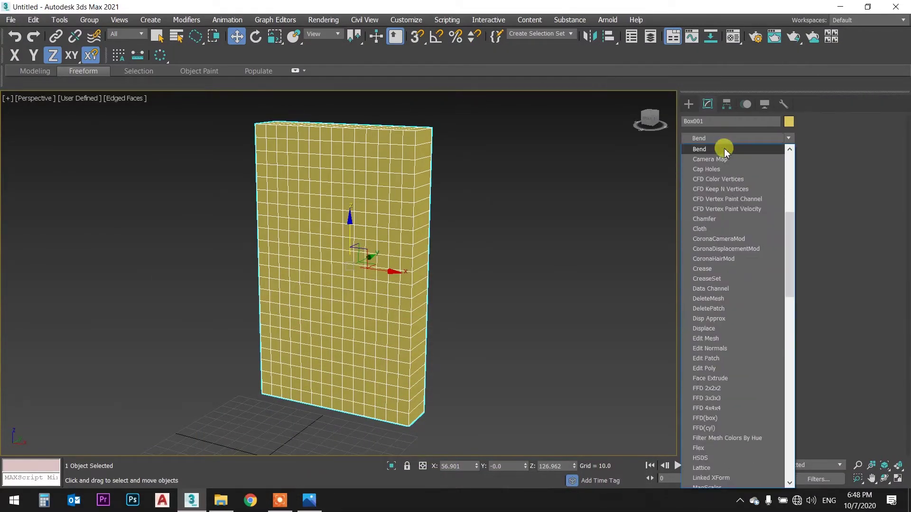
{"action": "key", "text": "Return"}
{"action": "left_click_drag", "start_coordinate": [768, 264], "coordinate": [729, 280]}
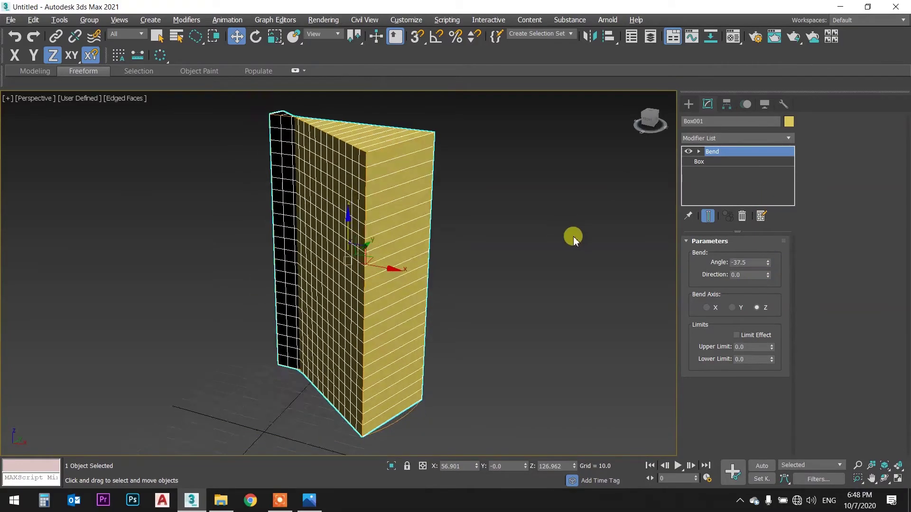
{"action": "mouse_move", "coordinate": [729, 281]}
{"action": "left_mouse_down"}
{"action": "mouse_move", "coordinate": [771, 202]}
{"action": "mouse_move", "coordinate": [773, 217]}
{"action": "left_mouse_up"}
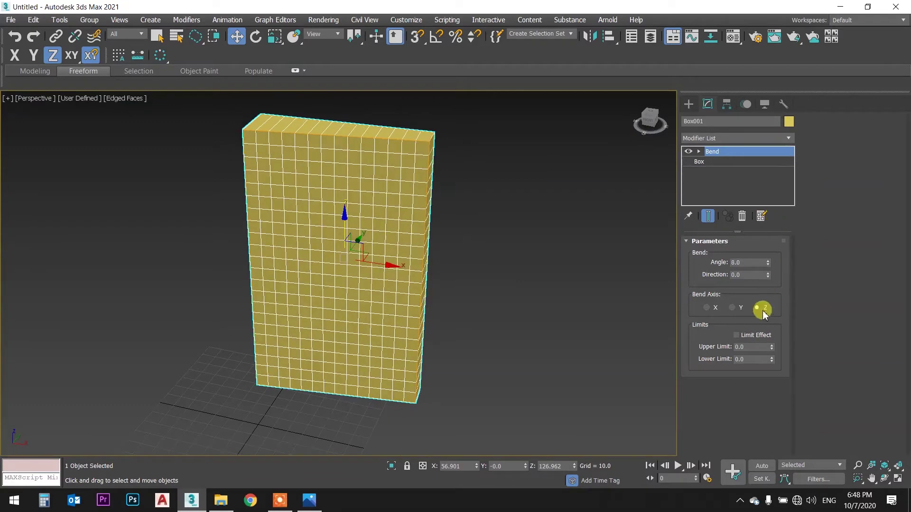
{"action": "left_click", "coordinate": [735, 308]}
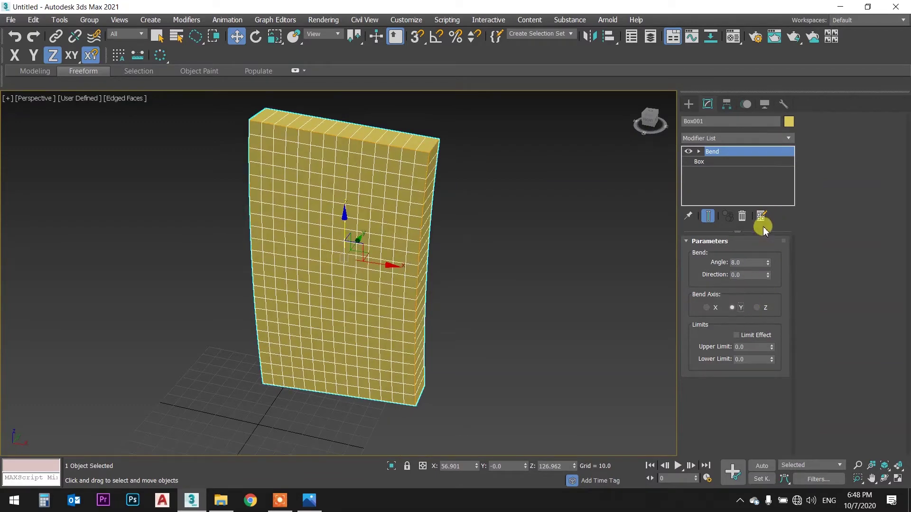
{"action": "mouse_move", "coordinate": [768, 262]}
{"action": "left_mouse_down"}
{"action": "mouse_move", "coordinate": [768, 159]}
{"action": "mouse_move", "coordinate": [772, 372]}
{"action": "mouse_move", "coordinate": [775, 189]}
{"action": "mouse_move", "coordinate": [775, 234]}
{"action": "mouse_move", "coordinate": [780, 199]}
{"action": "mouse_move", "coordinate": [773, 138]}
{"action": "mouse_move", "coordinate": [775, 192]}
{"action": "left_mouse_up"}
{"action": "middle_click_drag", "start_coordinate": [540, 245], "coordinate": [553, 203], "text": "alt"}
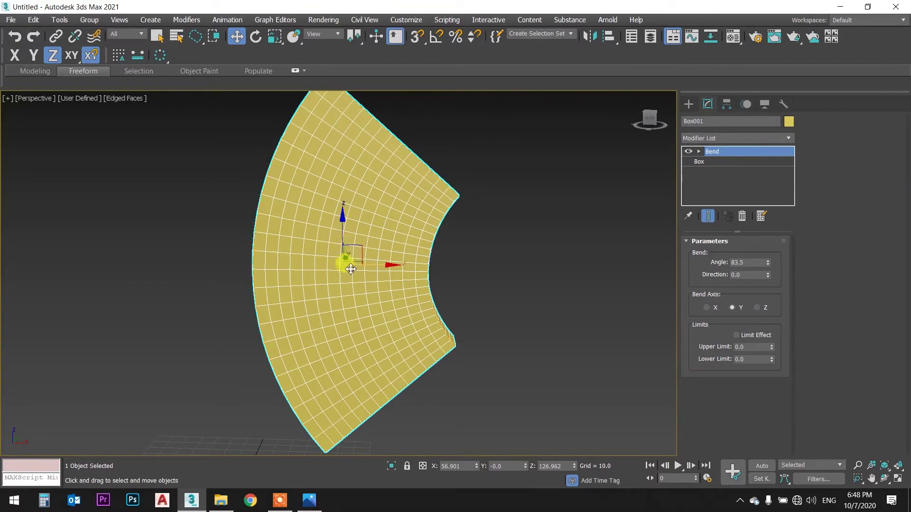
{"action": "mouse_move", "coordinate": [768, 265]}
{"action": "left_mouse_down"}
{"action": "mouse_move", "coordinate": [766, 237]}
{"action": "mouse_move", "coordinate": [766, 326]}
{"action": "mouse_move", "coordinate": [769, 244]}
{"action": "mouse_move", "coordinate": [768, 280]}
{"action": "left_mouse_up"}
- Move the Bend gizmo to shift where the curve is centred
{"action": "left_click", "coordinate": [698, 152]}
{"action": "left_click", "coordinate": [717, 161]}
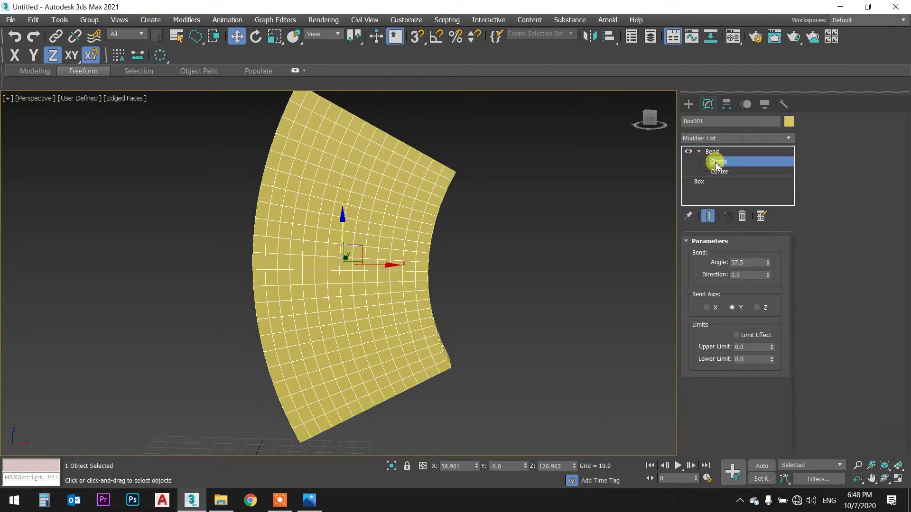
{"action": "left_click", "coordinate": [699, 151]}
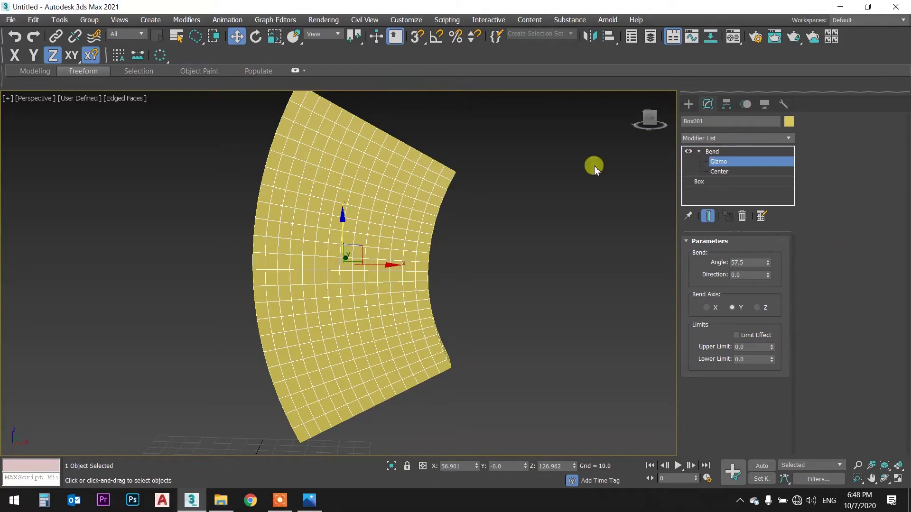
{"action": "mouse_move", "coordinate": [342, 227]}
{"action": "left_mouse_down"}
{"action": "mouse_move", "coordinate": [341, 288]}
{"action": "mouse_move", "coordinate": [351, 305]}
{"action": "mouse_move", "coordinate": [358, 92]}
{"action": "mouse_move", "coordinate": [366, 181]}
{"action": "mouse_move", "coordinate": [366, 114]}
{"action": "left_mouse_up"}
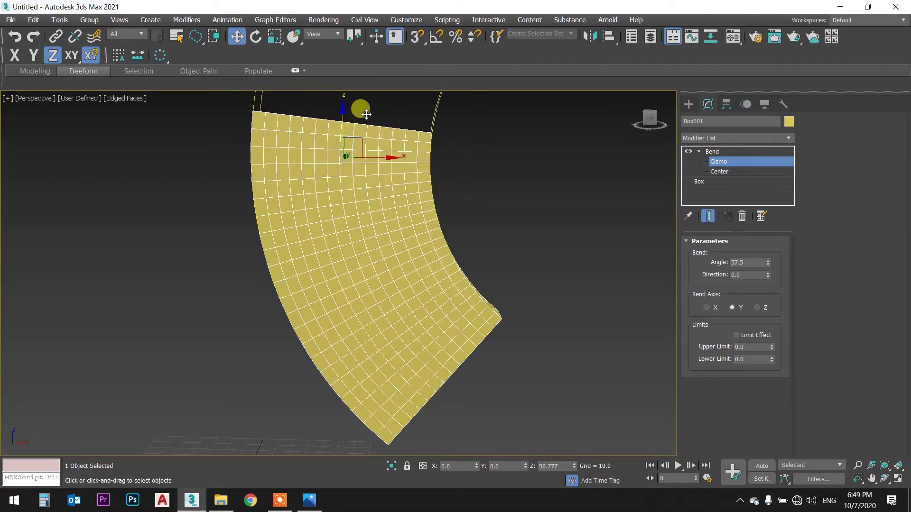
- Slide the Bend gizmo along Z, checking the curve in shaded Front view
{"action": "left_click_drag", "start_coordinate": [366, 114], "coordinate": [358, 115]}
{"action": "left_click", "coordinate": [705, 152]}
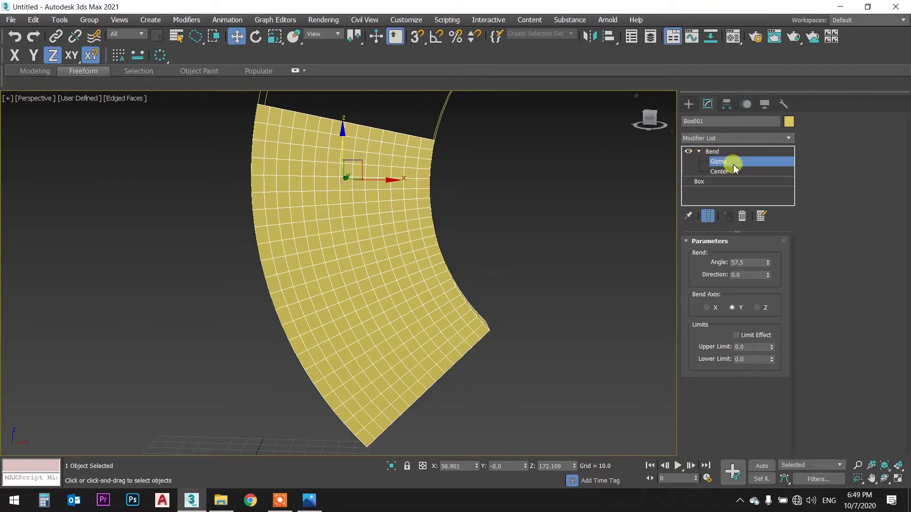
{"action": "mouse_move", "coordinate": [345, 140]}
{"action": "left_mouse_down"}
{"action": "mouse_move", "coordinate": [357, 124]}
{"action": "mouse_move", "coordinate": [356, 241]}
{"action": "left_mouse_up"}
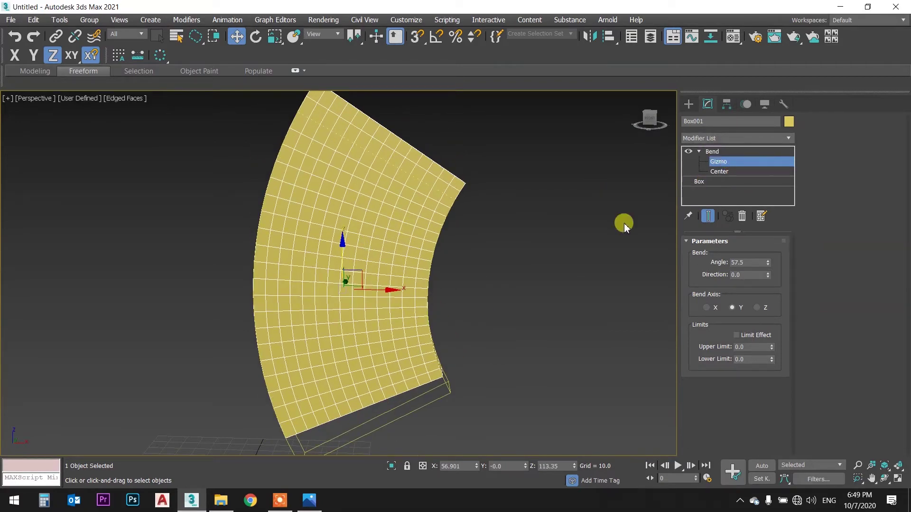
{"action": "mouse_move", "coordinate": [344, 240]}
{"action": "left_mouse_down"}
{"action": "mouse_move", "coordinate": [359, 255]}
{"action": "mouse_move", "coordinate": [488, 201]}
{"action": "left_mouse_up"}
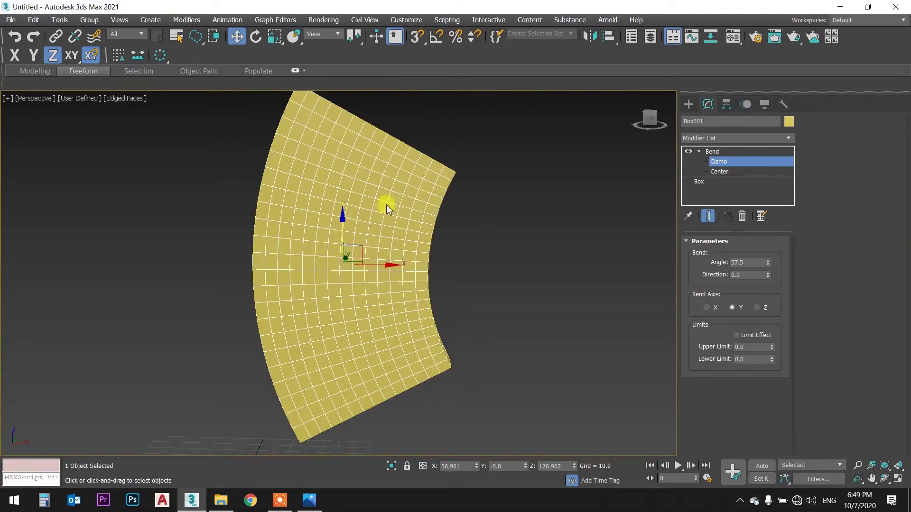
{"action": "key", "text": "f"}
{"action": "middle_click_drag", "start_coordinate": [508, 190], "coordinate": [456, 238]}
{"action": "key", "text": "F3"}
{"action": "scroll", "coordinate": [437, 210], "scroll_direction": "up", "scroll_amount": 4}
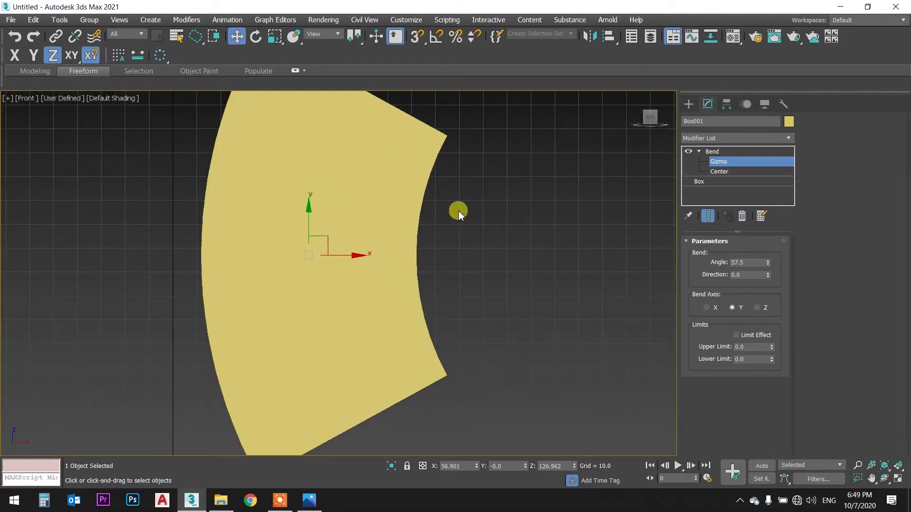
{"action": "scroll", "coordinate": [438, 195], "scroll_direction": "down", "scroll_amount": 2}
{"action": "mouse_move", "coordinate": [440, 197]}
{"action": "middle_mouse_down"}
{"action": "mouse_move", "coordinate": [414, 201]}
{"action": "mouse_move", "coordinate": [480, 230]}
{"action": "mouse_move", "coordinate": [466, 240]}
{"action": "mouse_move", "coordinate": [494, 209]}
{"action": "mouse_move", "coordinate": [458, 219]}
{"action": "mouse_move", "coordinate": [422, 211]}
{"action": "mouse_move", "coordinate": [448, 214]}
{"action": "middle_mouse_up"}
{"action": "key", "text": "p"}
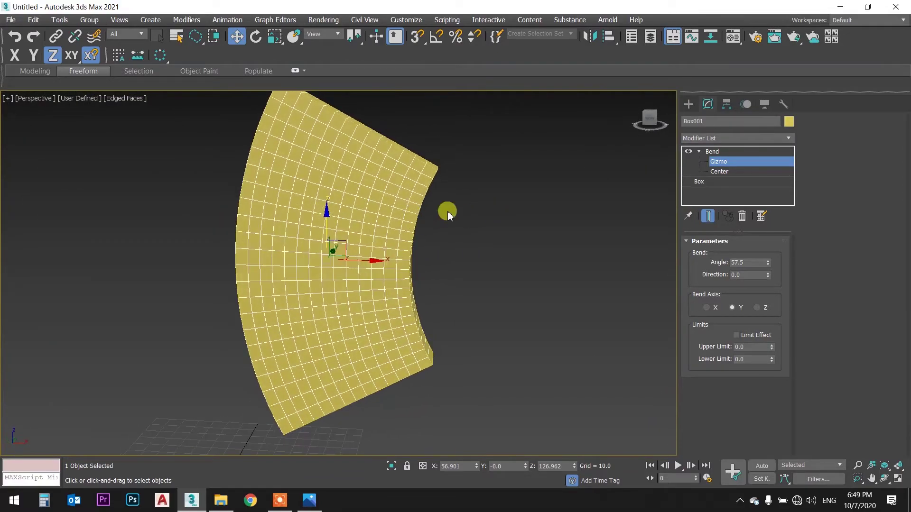
- Set the bend angle to 60° and return to the Box's base parameters
{"action": "double_click", "coordinate": [747, 263]}
{"action": "type", "text": "60"}
{"action": "key", "text": "Return"}
{"action": "mouse_move", "coordinate": [516, 201]}
{"action": "middle_mouse_down", "text": "alt"}
{"action": "mouse_move", "coordinate": [488, 183]}
{"action": "mouse_move", "coordinate": [518, 193]}
{"action": "mouse_move", "coordinate": [525, 212]}
{"action": "mouse_move", "coordinate": [488, 237]}
{"action": "mouse_move", "coordinate": [443, 189]}
{"action": "mouse_move", "coordinate": [510, 185]}
{"action": "mouse_move", "coordinate": [499, 190]}
{"action": "middle_mouse_up", "text": "alt"}
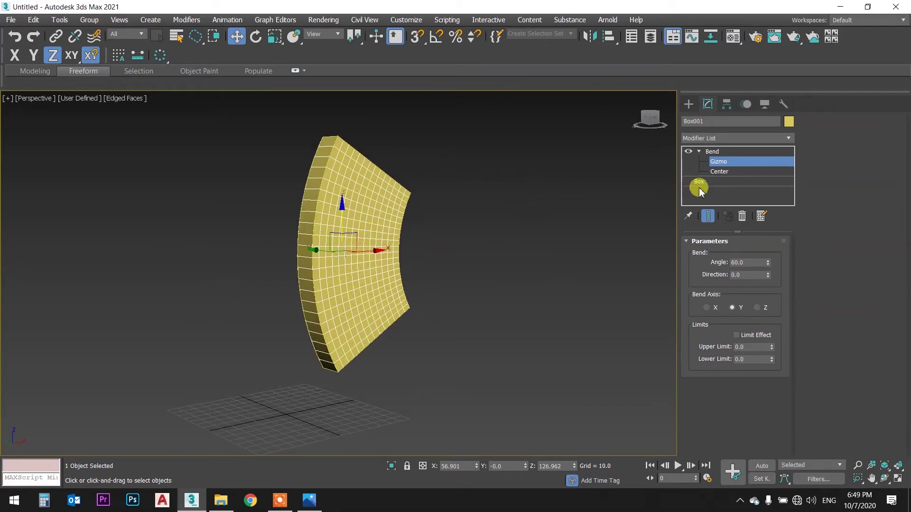
{"action": "left_click", "coordinate": [698, 152]}
{"action": "mouse_move", "coordinate": [505, 198]}
{"action": "middle_mouse_down", "text": "alt"}
{"action": "mouse_move", "coordinate": [406, 203]}
{"action": "mouse_move", "coordinate": [360, 222]}
{"action": "middle_mouse_up", "text": "alt"}
{"action": "scroll", "coordinate": [357, 223], "scroll_direction": "up", "scroll_amount": 3}
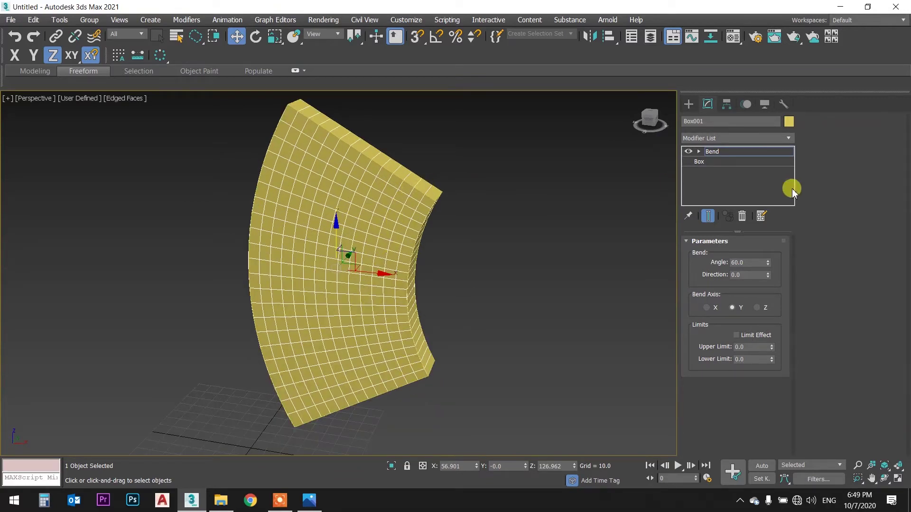
{"action": "left_click", "coordinate": [730, 162]}
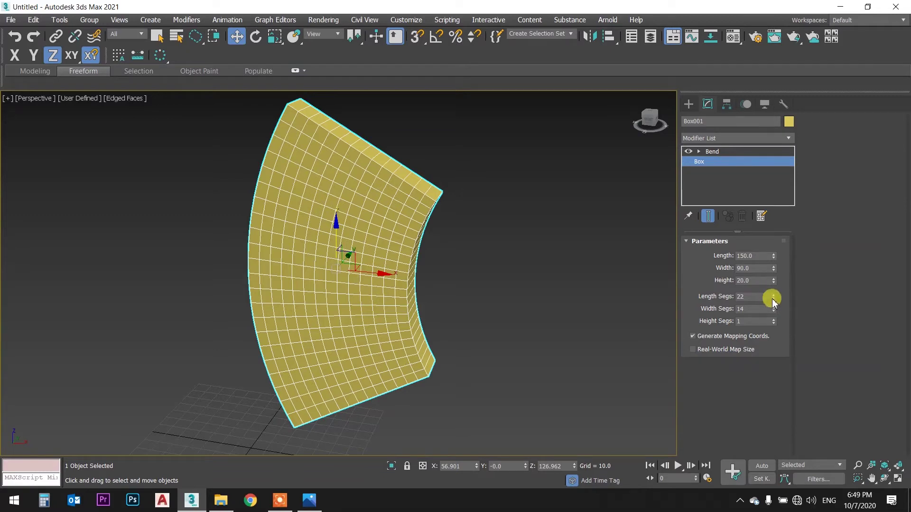
- Reset the segment counts and try higher values, reaching 27 length segments
{"action": "right_click", "coordinate": [773, 297]}
{"action": "right_click", "coordinate": [773, 310]}
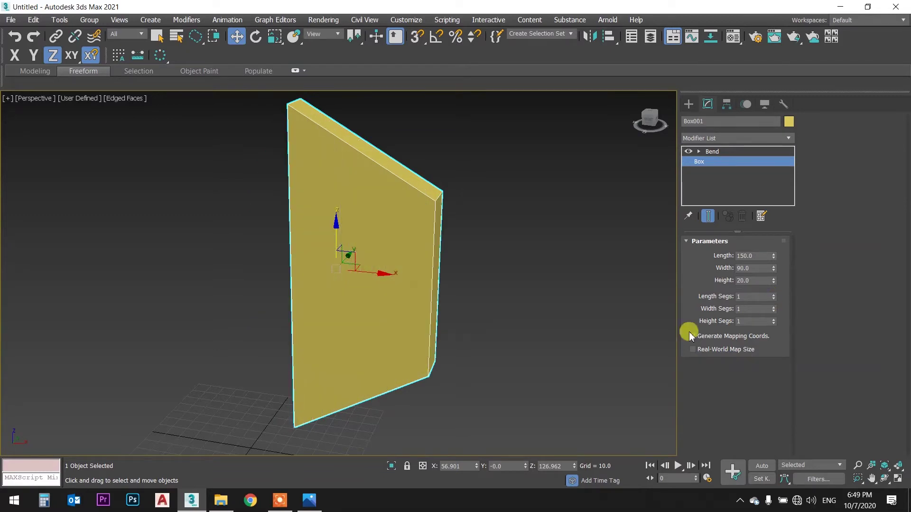
{"action": "mouse_move", "coordinate": [479, 285]}
{"action": "middle_mouse_down", "text": "alt"}
{"action": "mouse_move", "coordinate": [512, 258]}
{"action": "mouse_move", "coordinate": [463, 292]}
{"action": "middle_mouse_up", "text": "alt"}
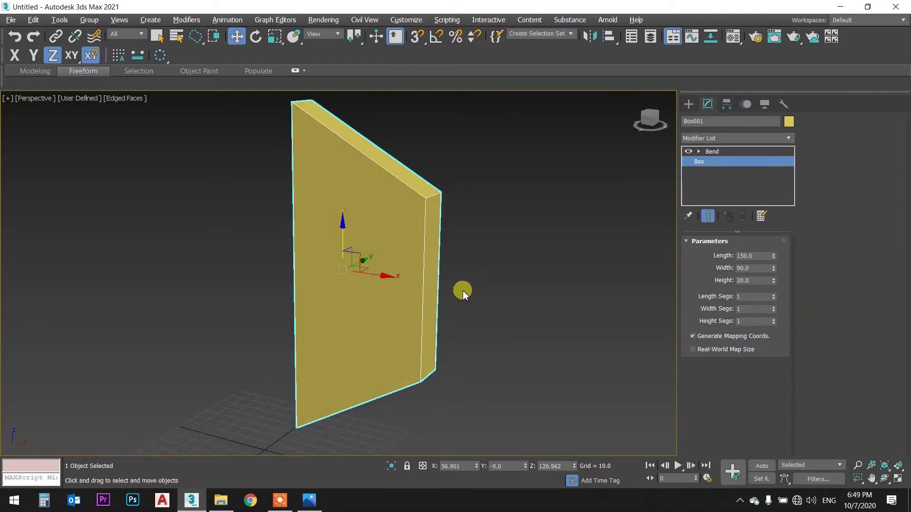
{"action": "left_click", "coordinate": [773, 295]}
{"action": "left_click", "coordinate": [773, 295]}
{"action": "left_click", "coordinate": [773, 295]}
{"action": "left_click", "coordinate": [773, 295]}
{"action": "left_click", "coordinate": [773, 295]}
{"action": "left_click", "coordinate": [773, 294]}
{"action": "left_click", "coordinate": [773, 294]}
{"action": "left_click", "coordinate": [773, 294]}
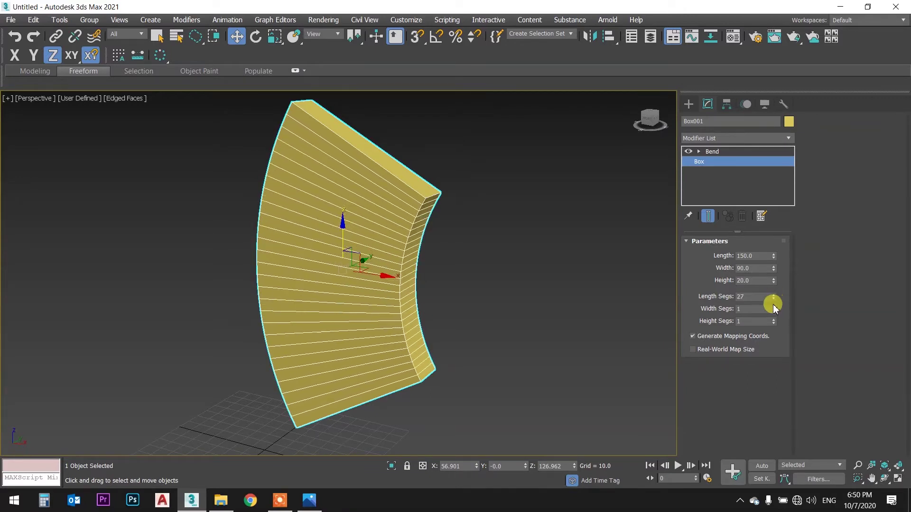
{"action": "left_click", "coordinate": [773, 307]}
{"action": "left_click", "coordinate": [773, 307]}
{"action": "left_click", "coordinate": [773, 306]}
{"action": "left_click", "coordinate": [773, 307]}
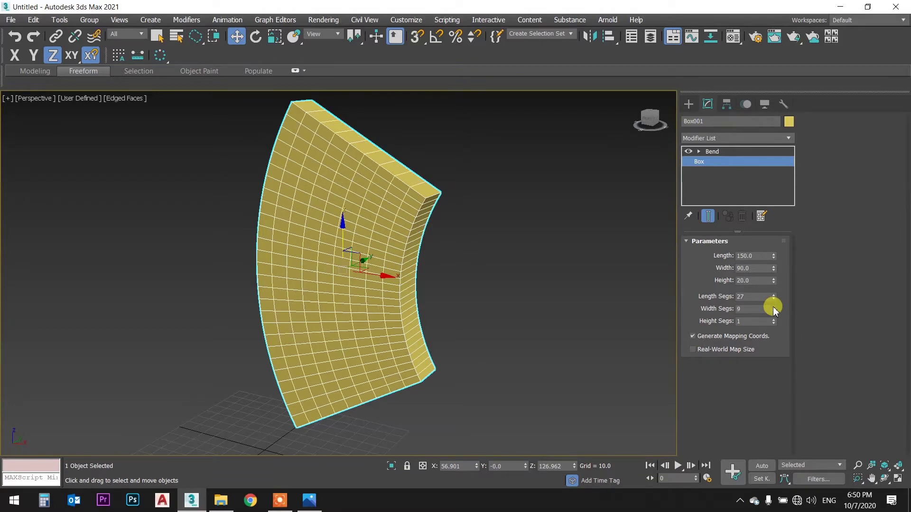
- Settle the bent panel at 23 length segments and 14 width segments
{"action": "right_click", "coordinate": [773, 297]}
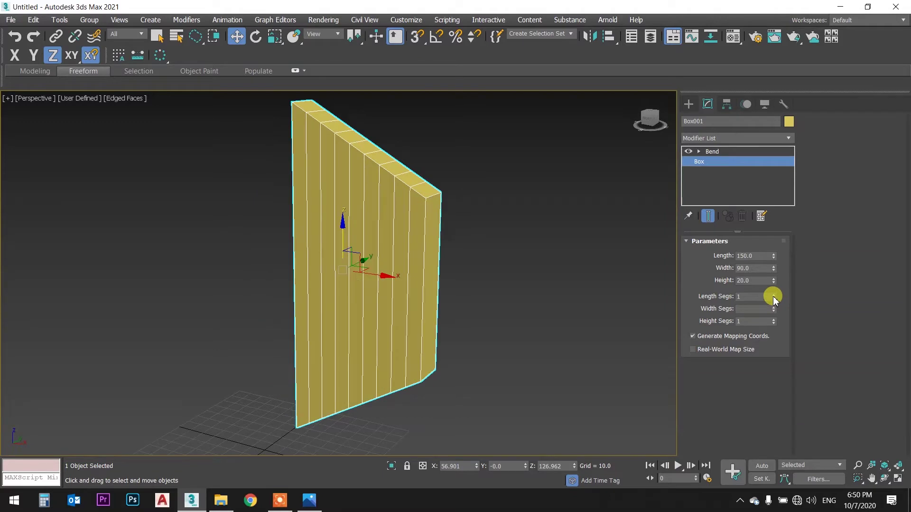
{"action": "left_click", "coordinate": [774, 307]}
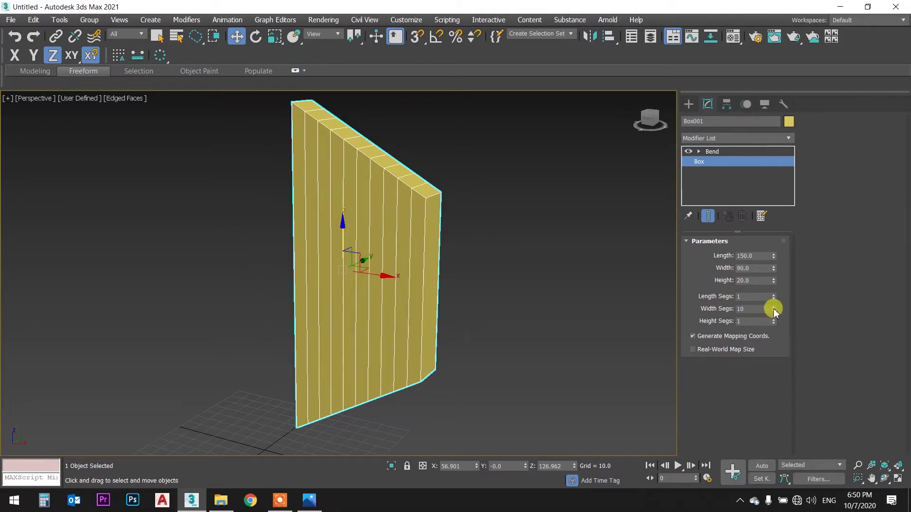
{"action": "left_click", "coordinate": [774, 307]}
{"action": "left_click", "coordinate": [773, 307]}
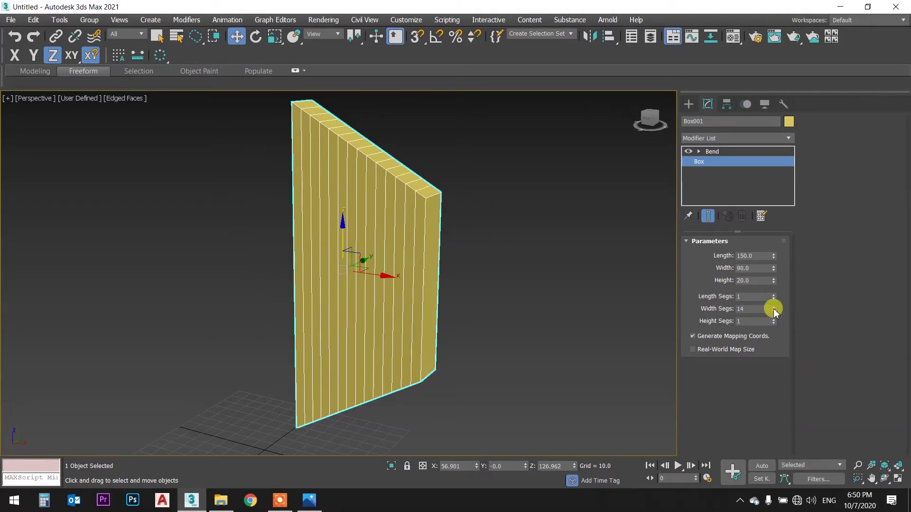
{"action": "left_click", "coordinate": [773, 312]}
{"action": "left_click", "coordinate": [773, 311]}
{"action": "left_click", "coordinate": [773, 295]}
{"action": "double_click", "coordinate": [774, 295]}
{"action": "left_click", "coordinate": [774, 295]}
{"action": "double_click", "coordinate": [774, 295]}
{"action": "double_click", "coordinate": [774, 295]}
{"action": "double_click", "coordinate": [774, 295]}
{"action": "left_click", "coordinate": [773, 295]}
{"action": "double_click", "coordinate": [774, 295]}
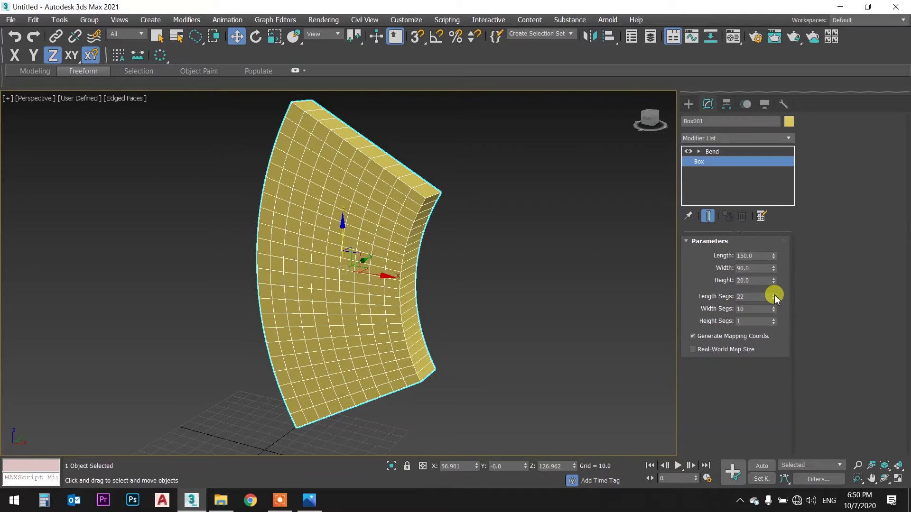
{"action": "double_click", "coordinate": [774, 307]}
{"action": "left_click", "coordinate": [773, 295]}
{"action": "mouse_move", "coordinate": [570, 247]}
{"action": "middle_mouse_down", "text": "alt"}
{"action": "mouse_move", "coordinate": [514, 226]}
{"action": "mouse_move", "coordinate": [541, 218]}
{"action": "mouse_move", "coordinate": [563, 250]}
{"action": "mouse_move", "coordinate": [494, 289]}
{"action": "mouse_move", "coordinate": [480, 234]}
{"action": "mouse_move", "coordinate": [545, 226]}
{"action": "mouse_move", "coordinate": [516, 254]}
{"action": "middle_mouse_up", "text": "alt"}
{"action": "left_click", "coordinate": [280, 500]}
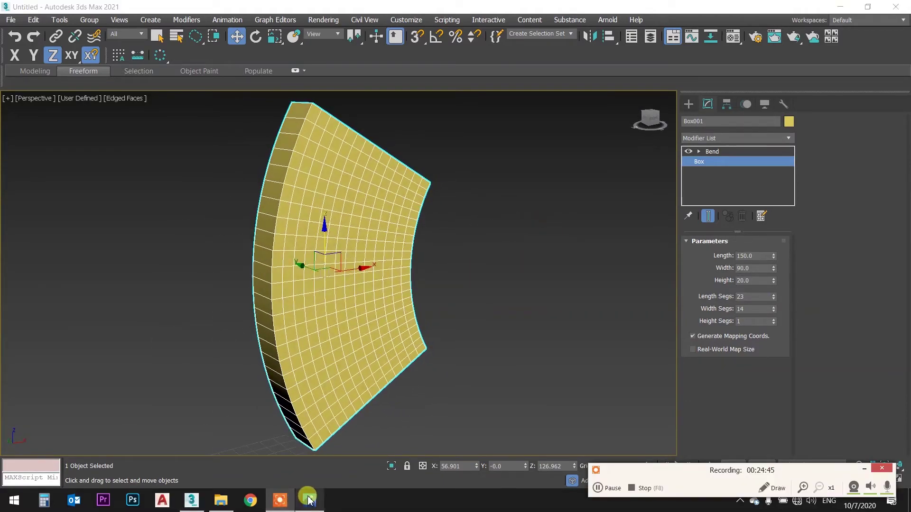
- Compare the 60°-bent 23 × 14 panel with the 4.jpg reference while orbiting around it
{"action": "left_click", "coordinate": [308, 500]}
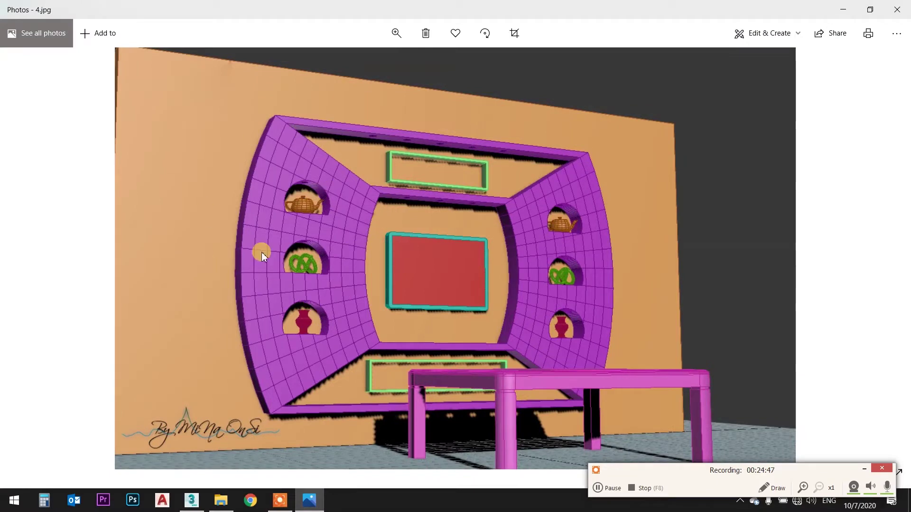
{"action": "left_click", "coordinate": [310, 498]}
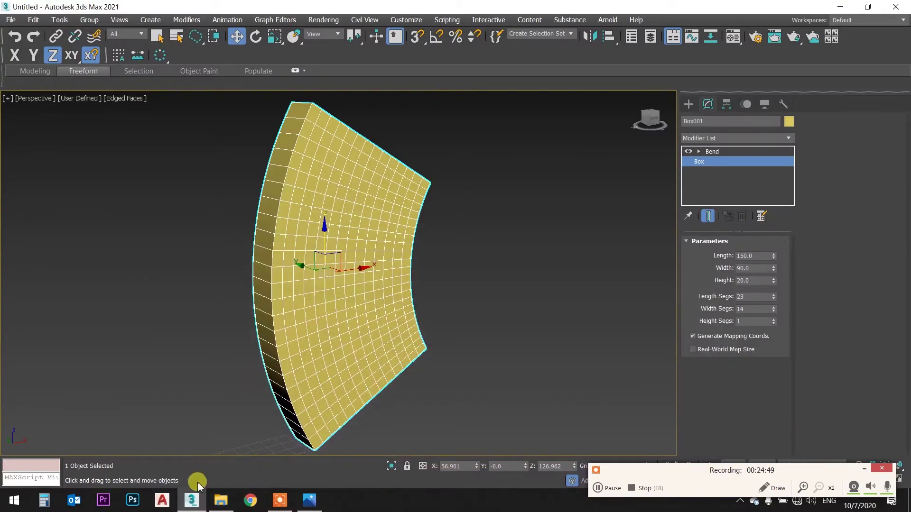
{"action": "left_click", "coordinate": [254, 447]}
{"action": "middle_click_drag", "start_coordinate": [254, 447], "coordinate": [546, 351], "text": "alt"}
{"action": "mouse_move", "coordinate": [741, 386]}
{"action": "middle_mouse_down", "text": "alt"}
{"action": "mouse_move", "coordinate": [524, 248]}
{"action": "mouse_move", "coordinate": [355, 258]}
{"action": "middle_mouse_up", "text": "alt"}
{"action": "key", "text": "q"}
{"action": "left_click", "coordinate": [258, 258]}
{"action": "mouse_move", "coordinate": [259, 258]}
{"action": "middle_mouse_down", "text": "alt"}
{"action": "mouse_move", "coordinate": [340, 253]}
{"action": "mouse_move", "coordinate": [327, 285]}
{"action": "middle_mouse_up", "text": "alt"}
{"action": "left_click", "coordinate": [309, 500]}
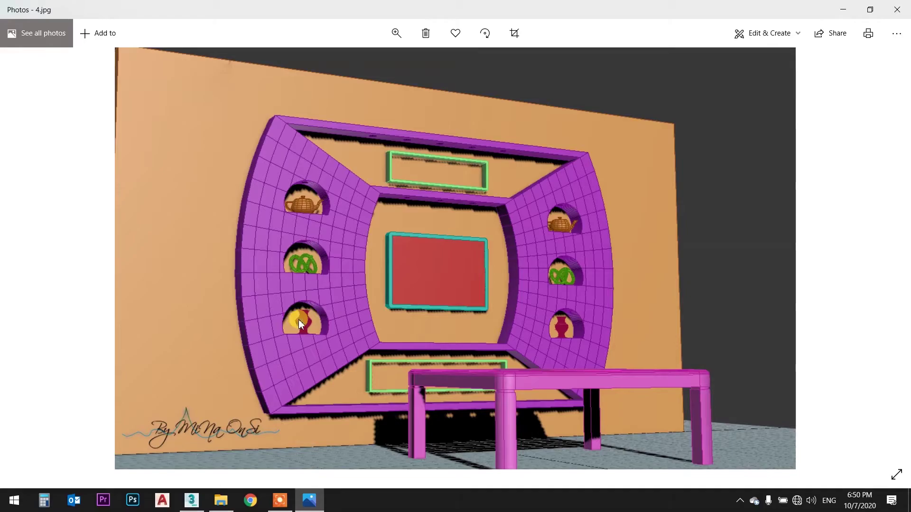
{"action": "left_click", "coordinate": [310, 500]}
{"action": "middle_click_drag", "start_coordinate": [321, 264], "coordinate": [386, 260]}
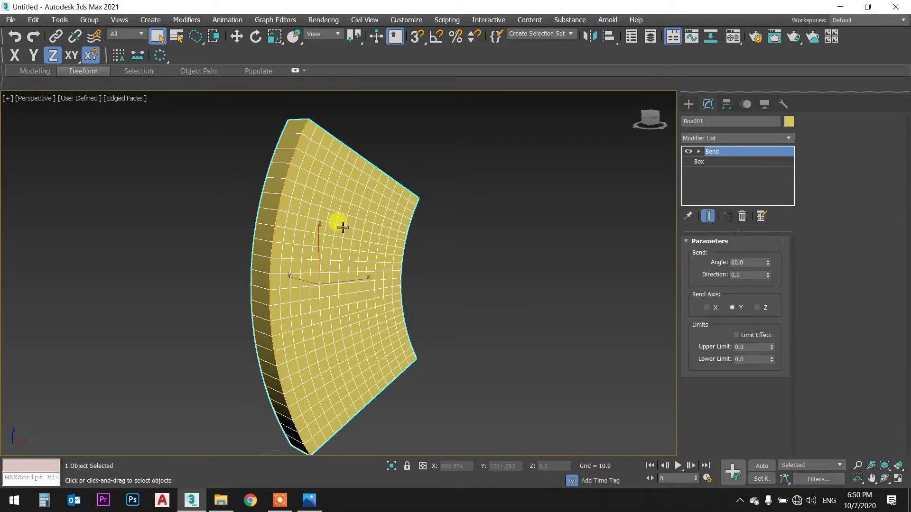
- Recheck the reference, show the bent panel as Front-view wireframe, and bring up the Create panel
{"action": "middle_click_drag", "start_coordinate": [340, 220], "coordinate": [358, 228], "text": "alt"}
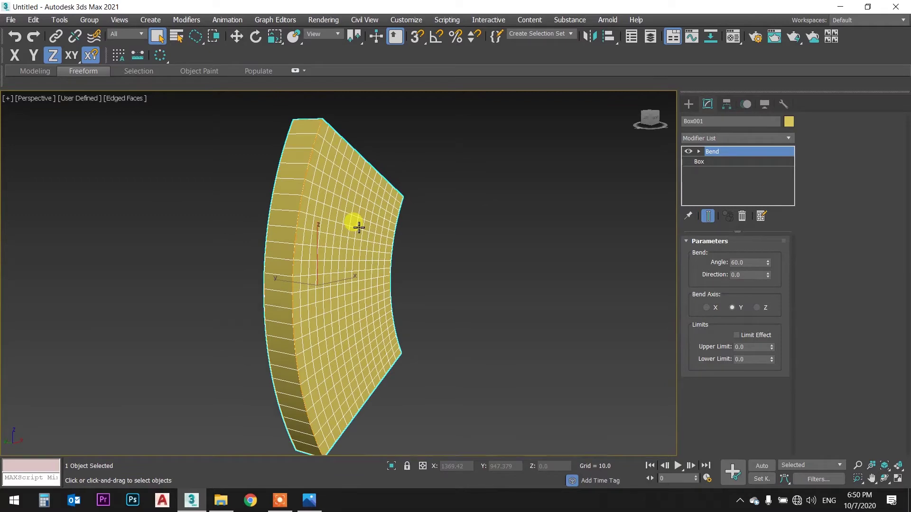
{"action": "left_click", "coordinate": [310, 500]}
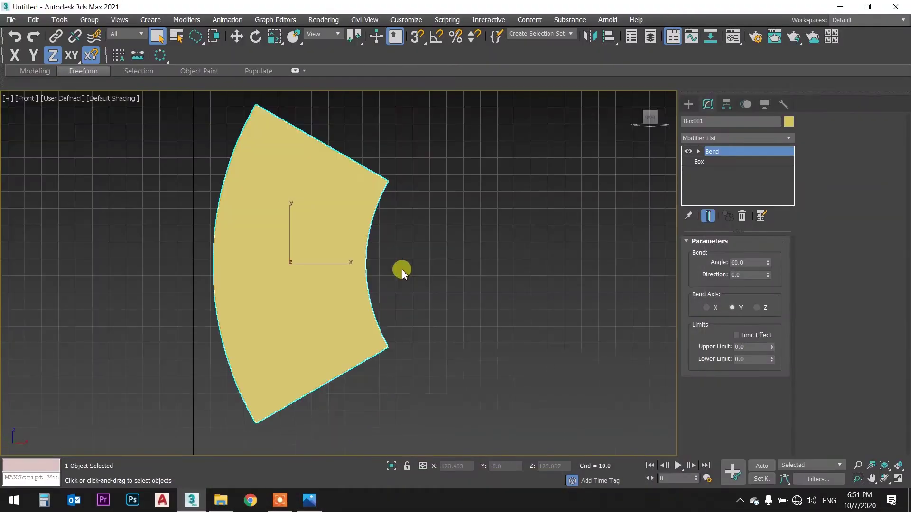
{"action": "middle_click_drag", "start_coordinate": [348, 231], "coordinate": [350, 252]}
{"action": "key", "text": "F3"}
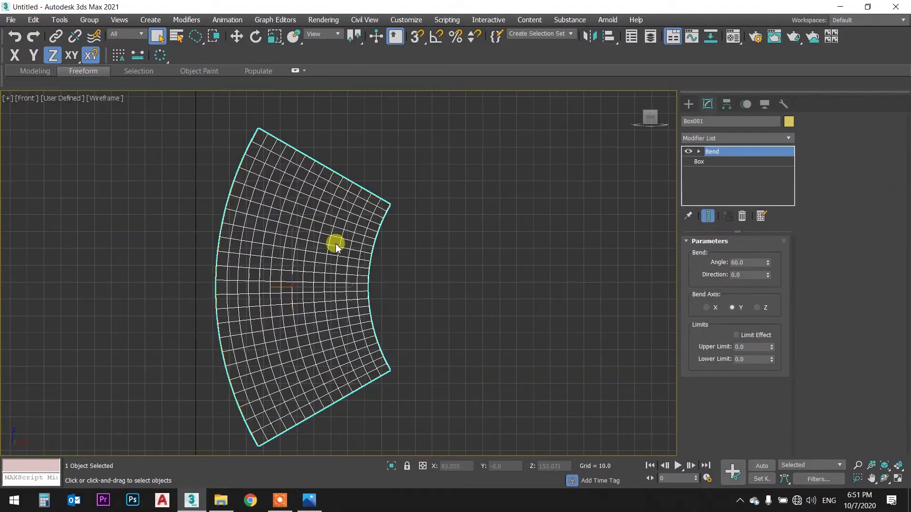
{"action": "left_click", "coordinate": [690, 104]}
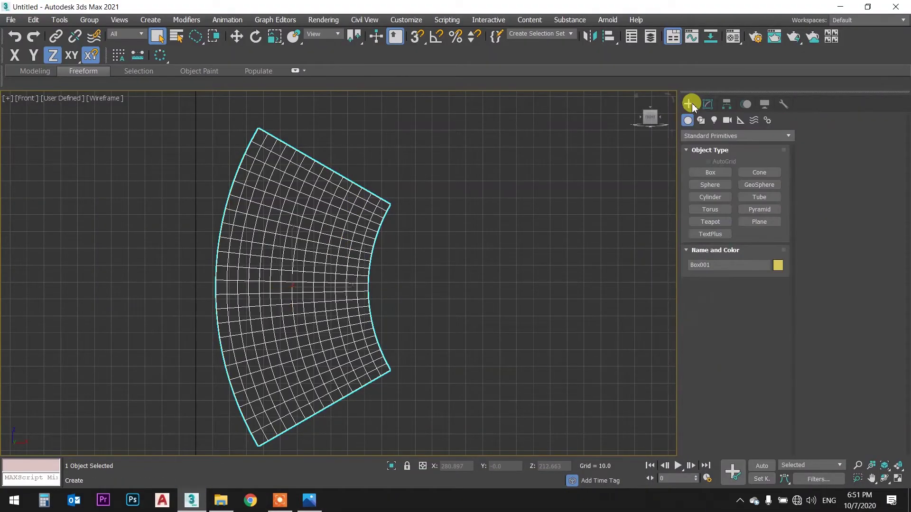
- Draw a circle spline in the Front view to the right of the bent panel
{"action": "left_click", "coordinate": [702, 121]}
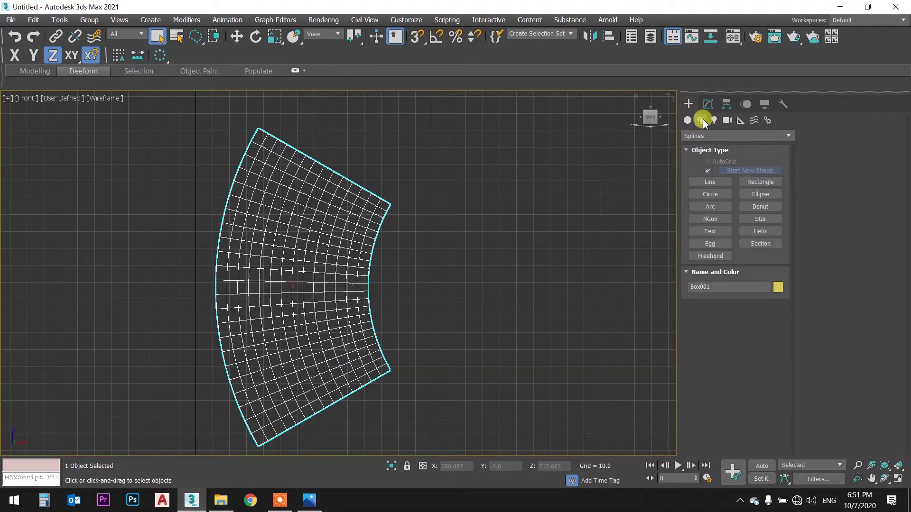
{"action": "left_click", "coordinate": [711, 194]}
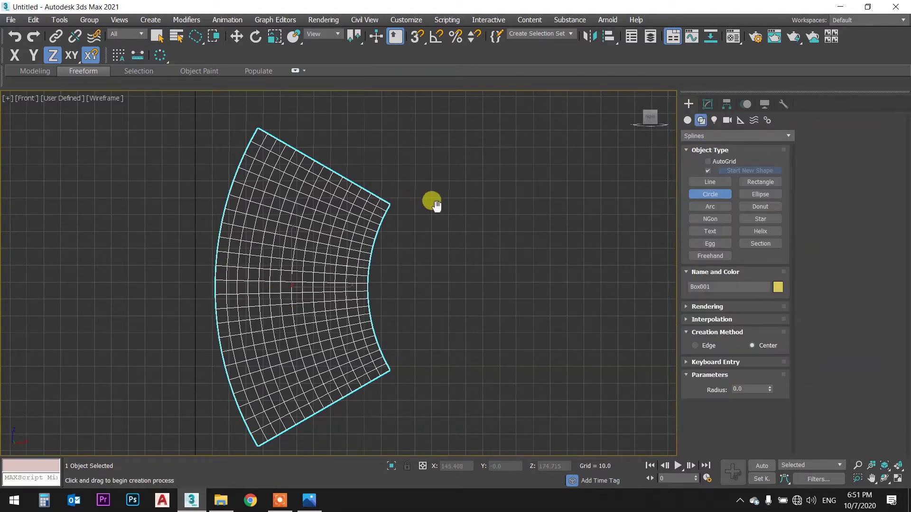
{"action": "middle_click_drag", "start_coordinate": [433, 203], "coordinate": [384, 194]}
{"action": "scroll", "coordinate": [455, 194], "scroll_direction": "up", "scroll_amount": 3}
{"action": "left_click", "coordinate": [478, 204]}
{"action": "left_click_drag", "start_coordinate": [482, 207], "coordinate": [538, 213]}
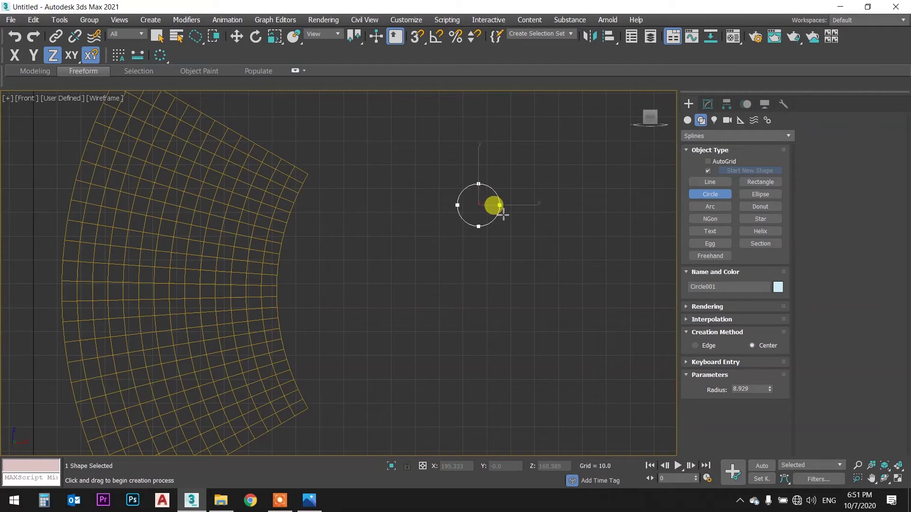
{"action": "middle_click_drag", "start_coordinate": [537, 211], "coordinate": [524, 218]}
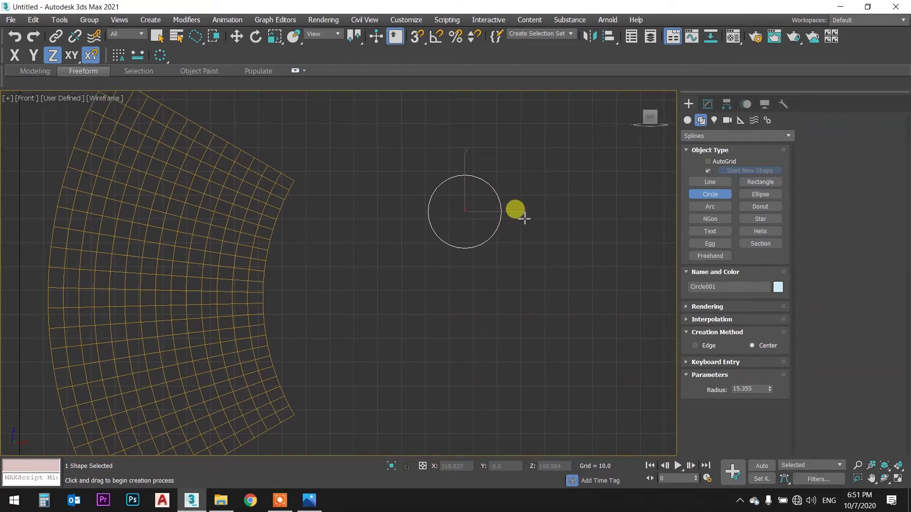
- Move the circle along X so it sits just beside the panel
{"action": "key", "text": "w"}
{"action": "left_click_drag", "start_coordinate": [515, 209], "coordinate": [214, 208]}
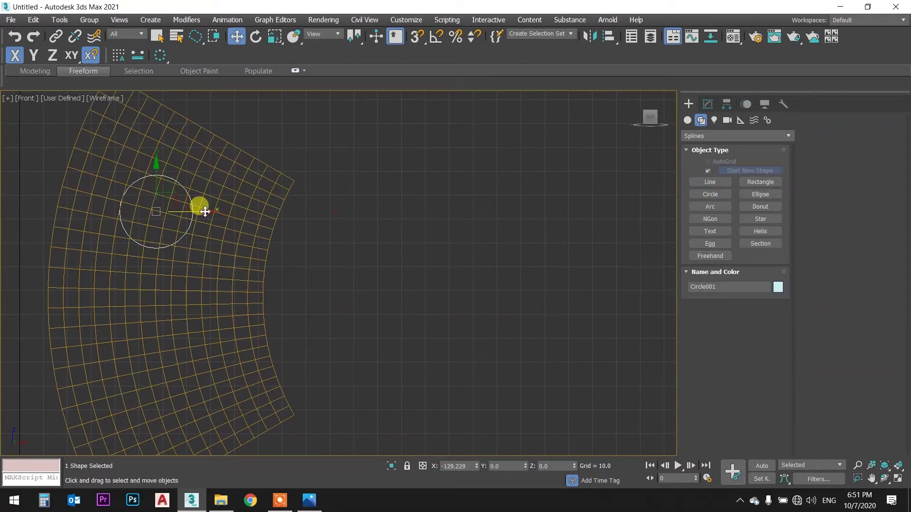
{"action": "middle_click_drag", "start_coordinate": [214, 208], "coordinate": [267, 205]}
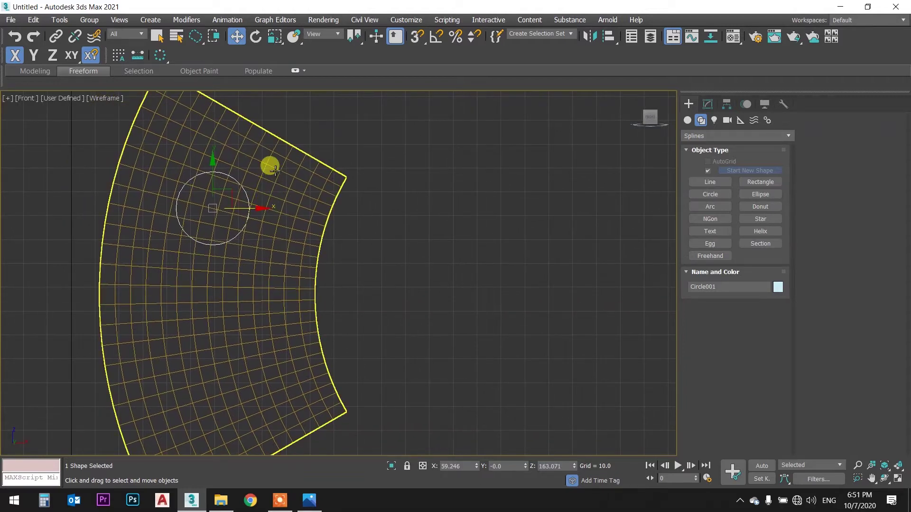
{"action": "left_click_drag", "start_coordinate": [250, 209], "coordinate": [495, 207]}
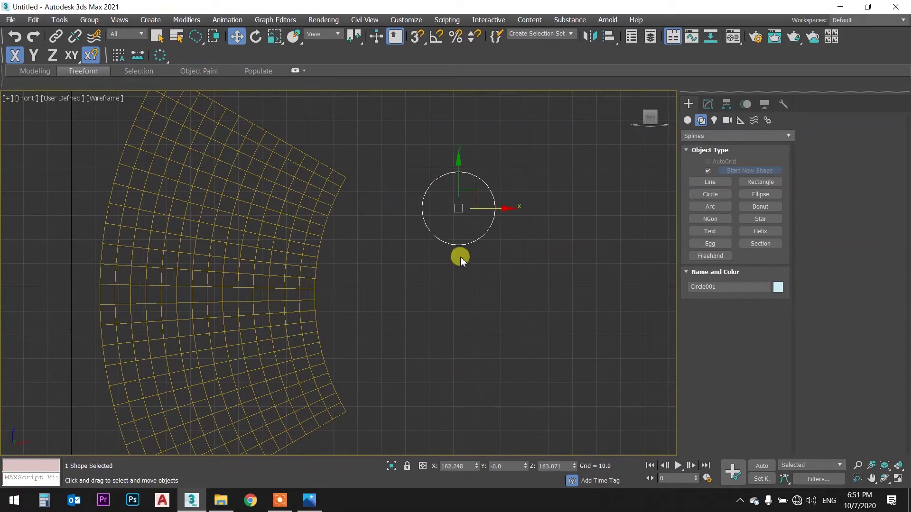
{"action": "scroll", "coordinate": [461, 244], "scroll_direction": "up", "scroll_amount": 1}
{"action": "scroll", "coordinate": [439, 202], "scroll_direction": "up", "scroll_amount": 2}
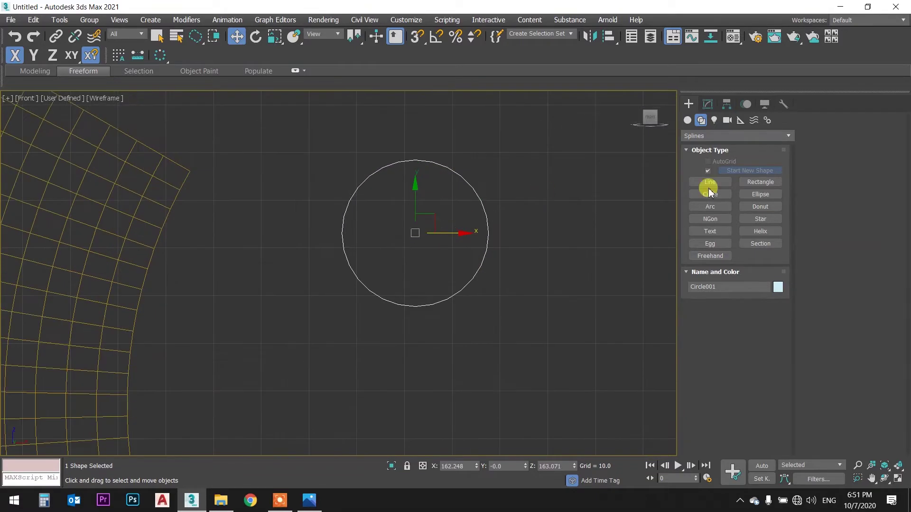
- Set the circle's radius to 14 in the Modify panel
{"action": "left_click", "coordinate": [708, 105]}
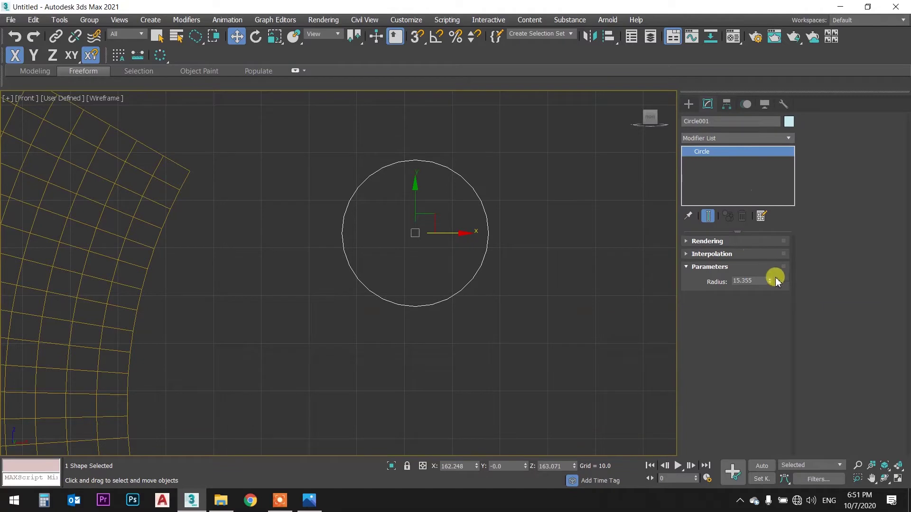
{"action": "left_click_drag", "start_coordinate": [767, 283], "coordinate": [682, 278]}
{"action": "type", "text": "14"}
{"action": "key", "text": "Return"}
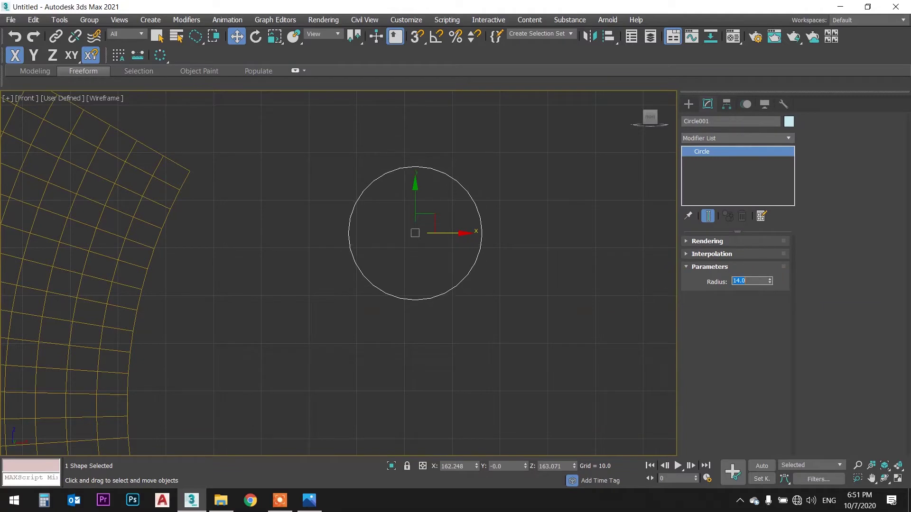
{"action": "middle_click_drag", "start_coordinate": [500, 211], "coordinate": [475, 226]}
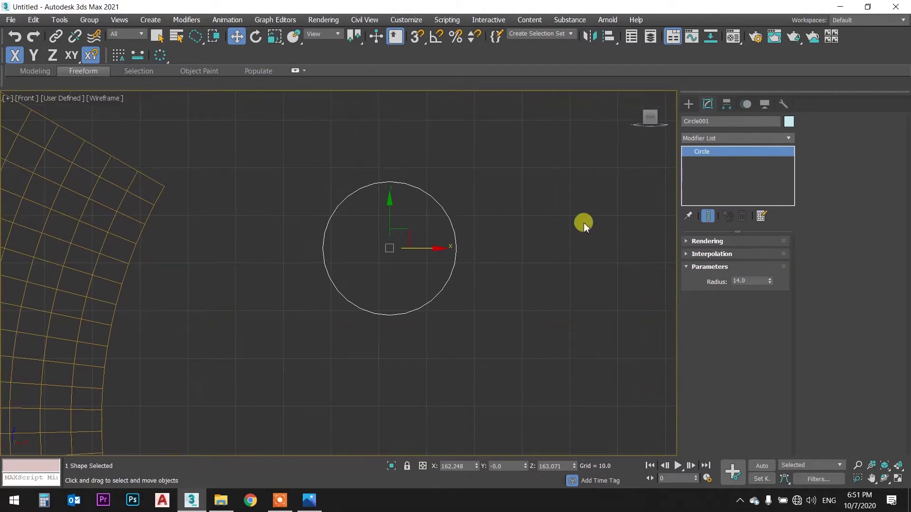
- Switch the circle's interpolation to Adaptive
{"action": "left_click", "coordinate": [711, 254]}
{"action": "left_click", "coordinate": [719, 289]}
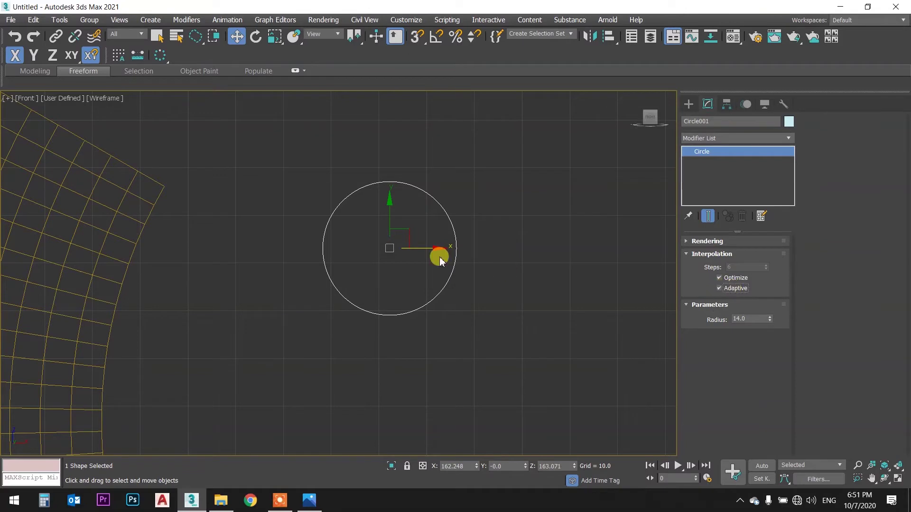
{"action": "scroll", "coordinate": [439, 258], "scroll_direction": "down", "scroll_amount": 2}
{"action": "scroll", "coordinate": [446, 260], "scroll_direction": "up", "scroll_amount": 4}
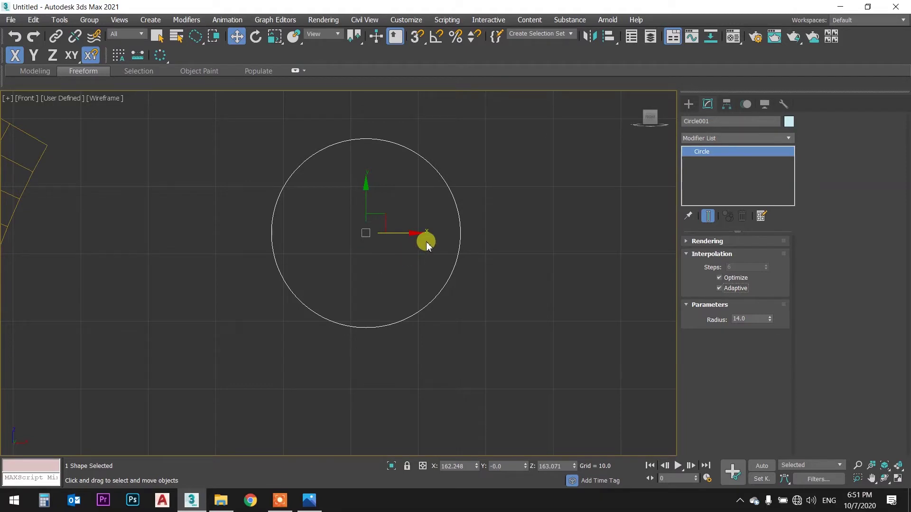
- Convert the circle to an Editable Spline and select its two lower arc segments
{"action": "right_click", "coordinate": [439, 174]}
{"action": "mouse_move", "coordinate": [488, 300]}
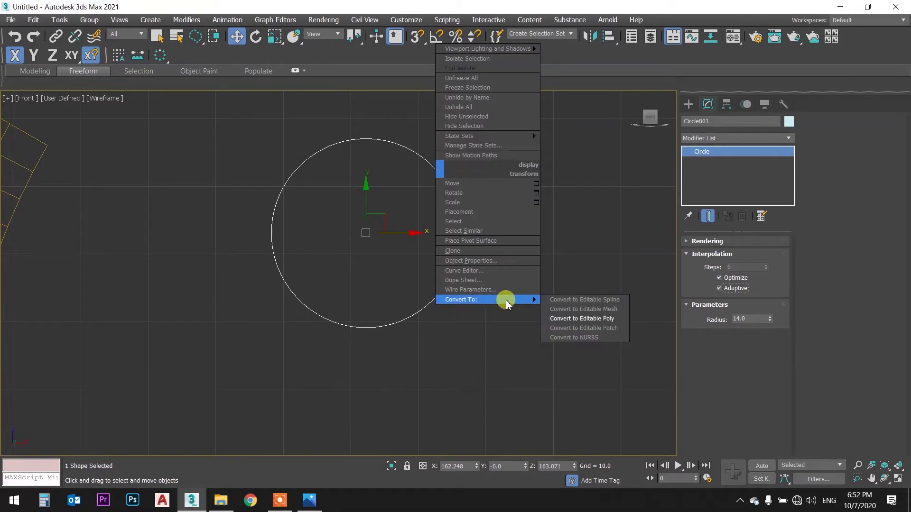
{"action": "left_click", "coordinate": [566, 300]}
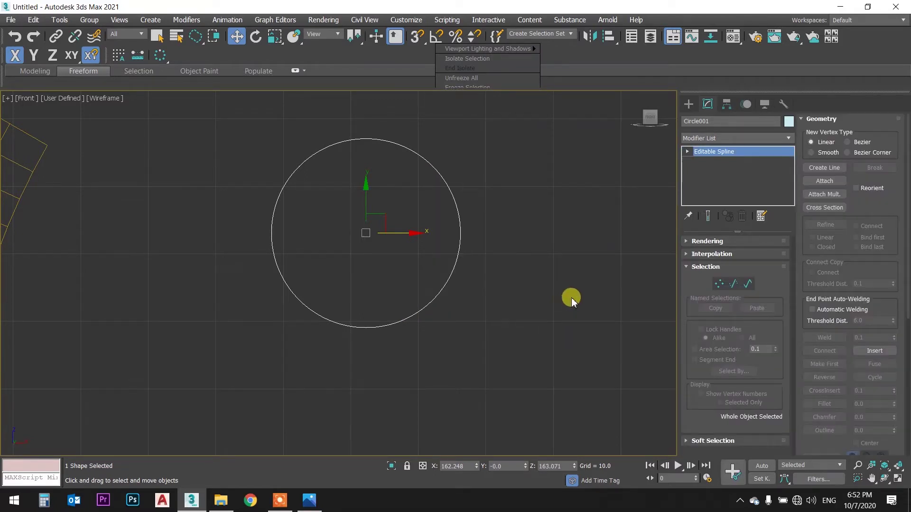
{"action": "left_click", "coordinate": [687, 152]}
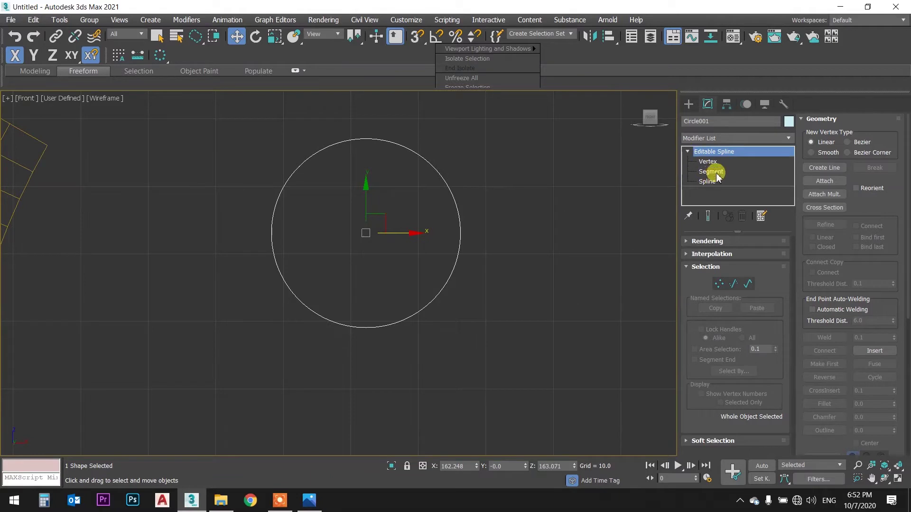
{"action": "left_click", "coordinate": [711, 171]}
{"action": "left_click", "coordinate": [452, 280]}
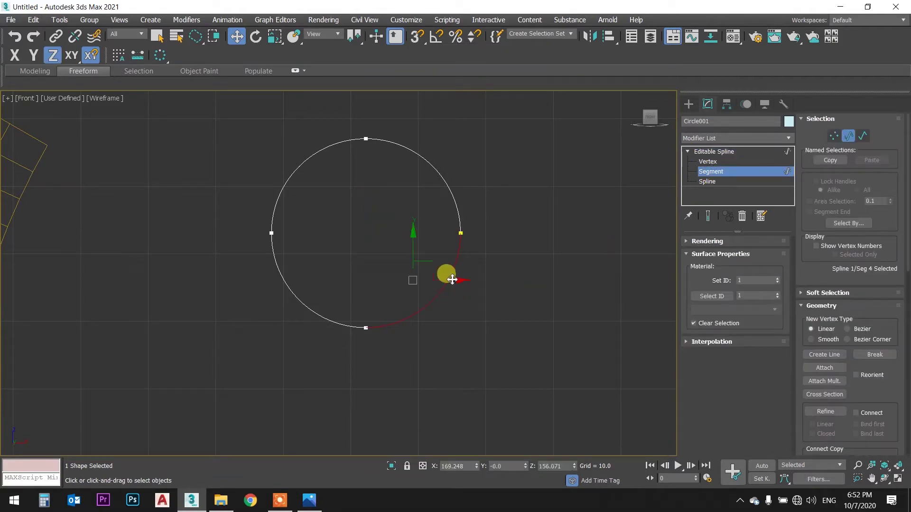
{"action": "left_click", "coordinate": [307, 308], "text": "ctrl"}
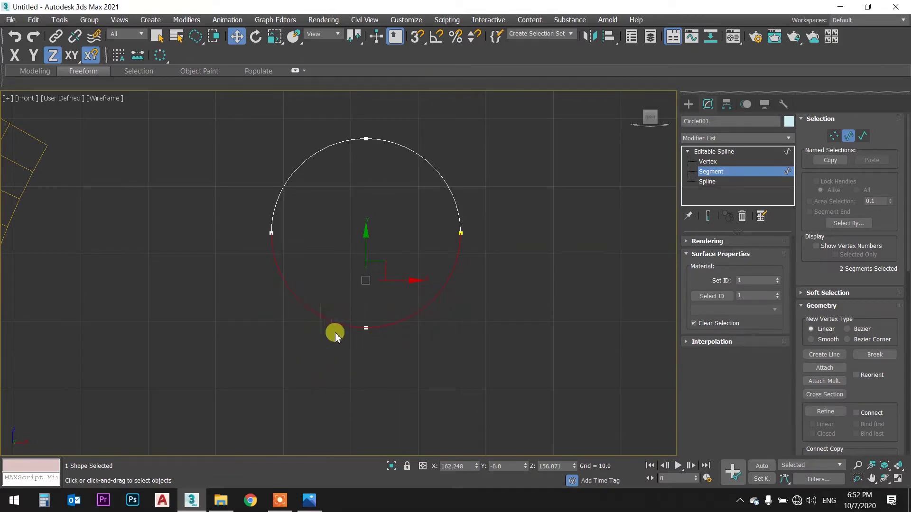
- Scroll the Modify panel down to the Divide count for the selected segments
{"action": "right_click", "coordinate": [441, 287]}
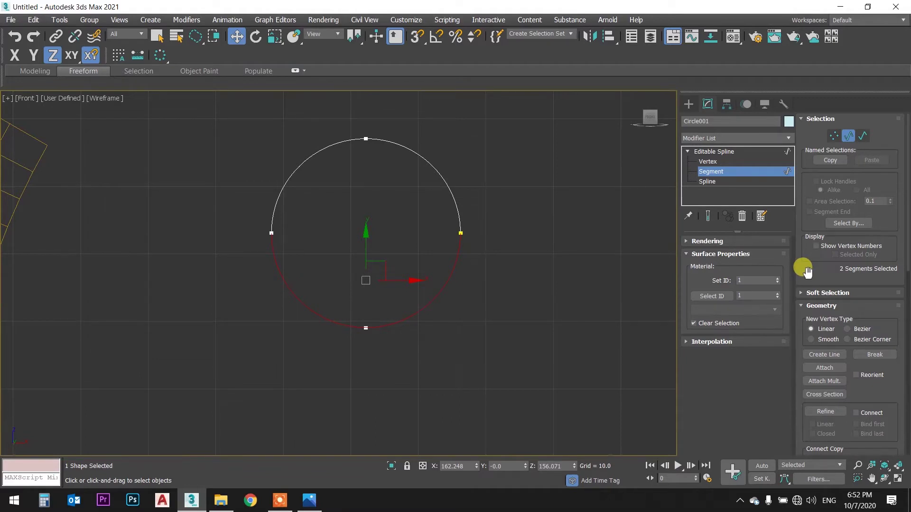
{"action": "scroll", "coordinate": [807, 270], "scroll_direction": "down", "scroll_amount": 1}
{"action": "scroll", "coordinate": [799, 256], "scroll_direction": "down", "scroll_amount": 3}
{"action": "scroll", "coordinate": [795, 287], "scroll_direction": "down", "scroll_amount": 2}
{"action": "scroll", "coordinate": [789, 224], "scroll_direction": "down", "scroll_amount": 3}
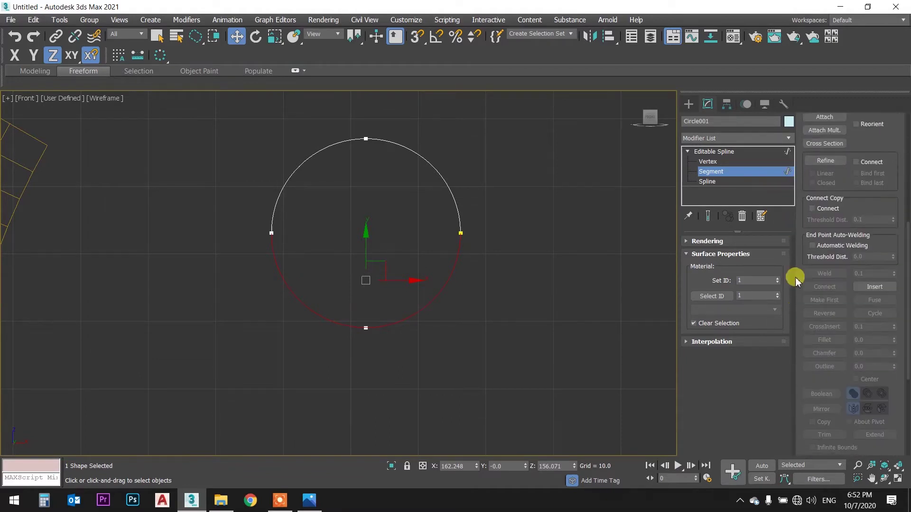
{"action": "left_click_drag", "start_coordinate": [797, 305], "coordinate": [803, 173]}
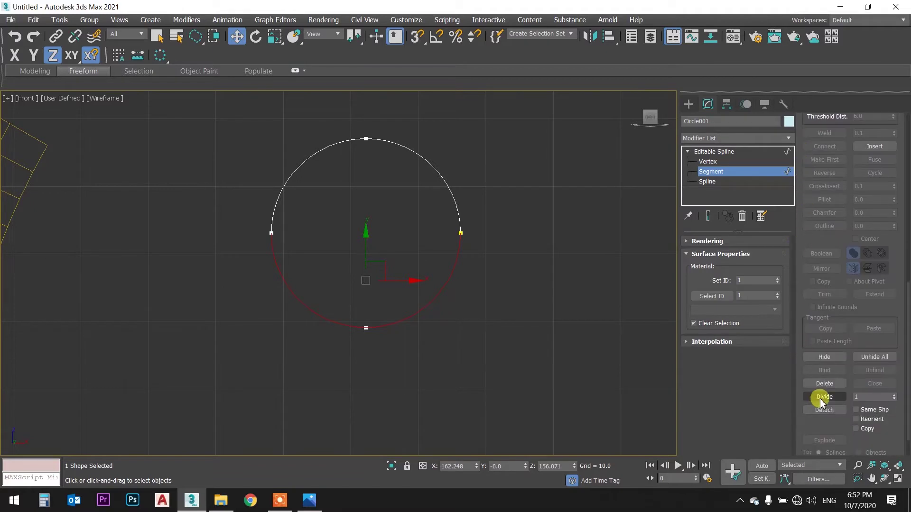
{"action": "scroll", "coordinate": [825, 332], "scroll_direction": "down", "scroll_amount": 1}
{"action": "left_click", "coordinate": [866, 363]}
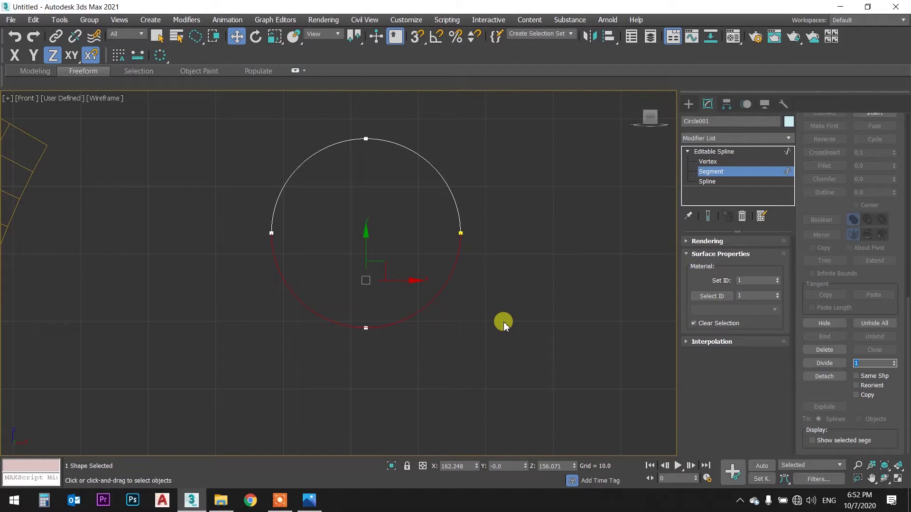
{"action": "type", "text": "2"}
- Divide the two lower arcs, then select and remove the bottom segments to leave an open arch
{"action": "left_click", "coordinate": [824, 363]}
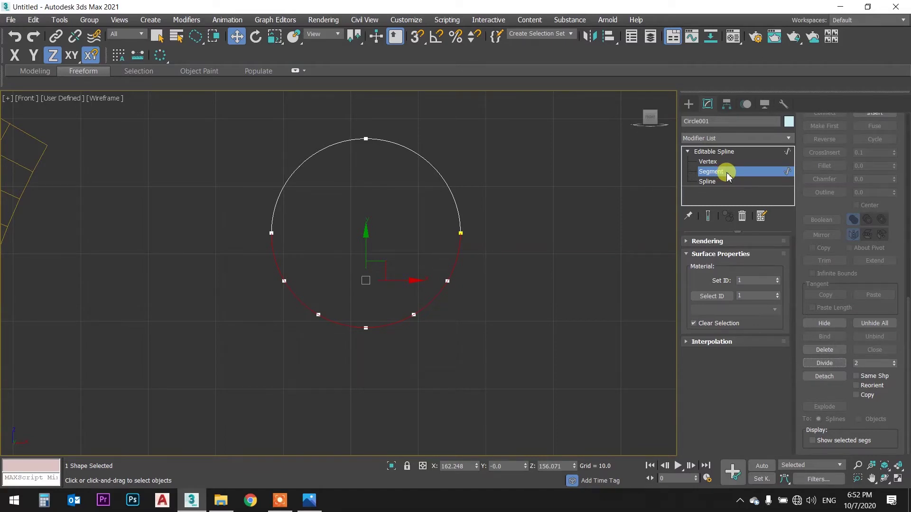
{"action": "left_click", "coordinate": [520, 258]}
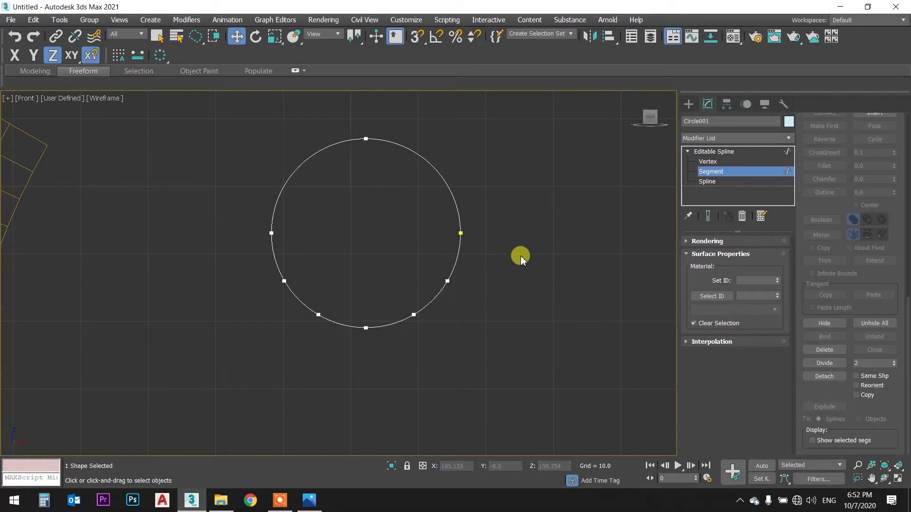
{"action": "left_click", "coordinate": [426, 302]}
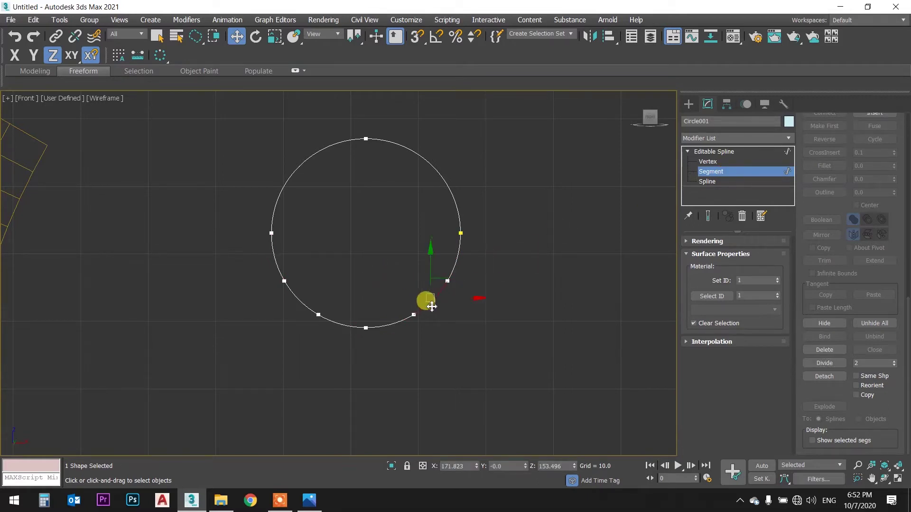
{"action": "key", "text": "q"}
{"action": "left_click", "coordinate": [380, 327], "text": "ctrl"}
{"action": "left_click", "coordinate": [328, 319], "text": "ctrl"}
{"action": "left_click", "coordinate": [302, 301], "text": "ctrl"}
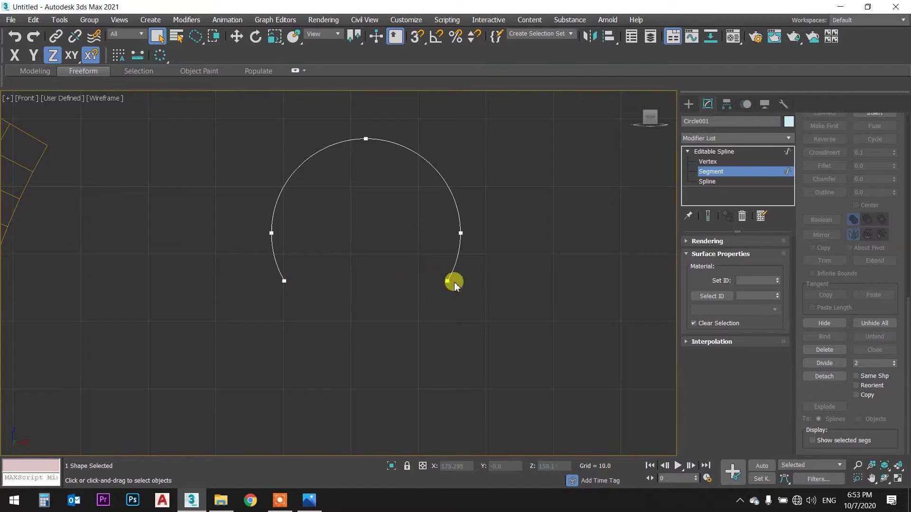
{"action": "left_click", "coordinate": [739, 163]}
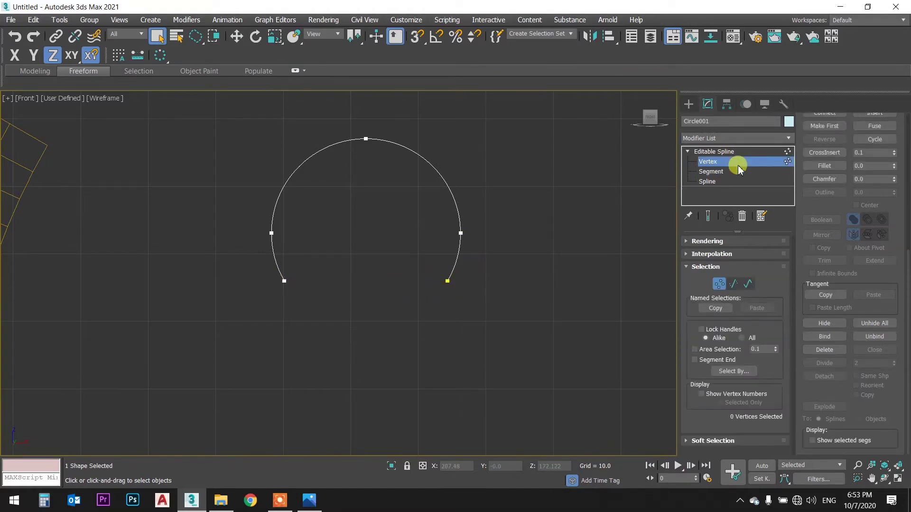
- Join the arch's two bottom endpoints with a straight Connect segment
{"action": "left_click_drag", "start_coordinate": [797, 195], "coordinate": [798, 329]}
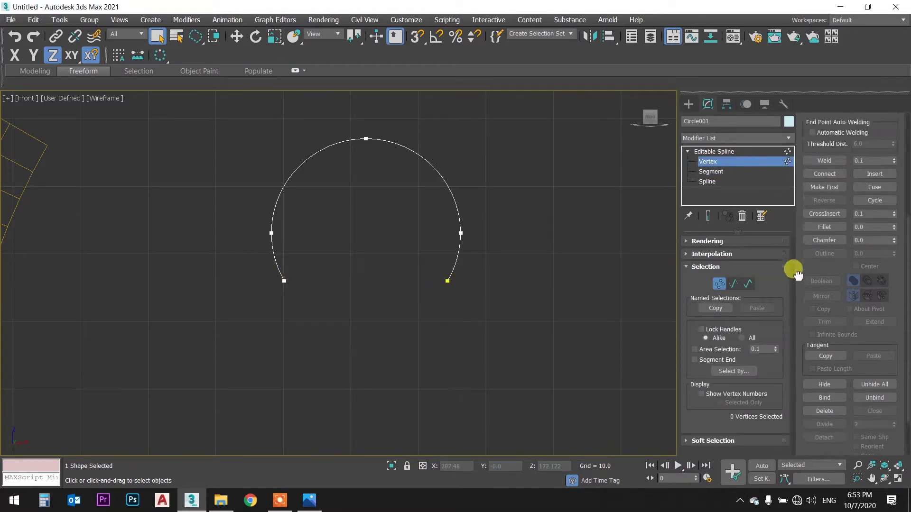
{"action": "left_click", "coordinate": [835, 242]}
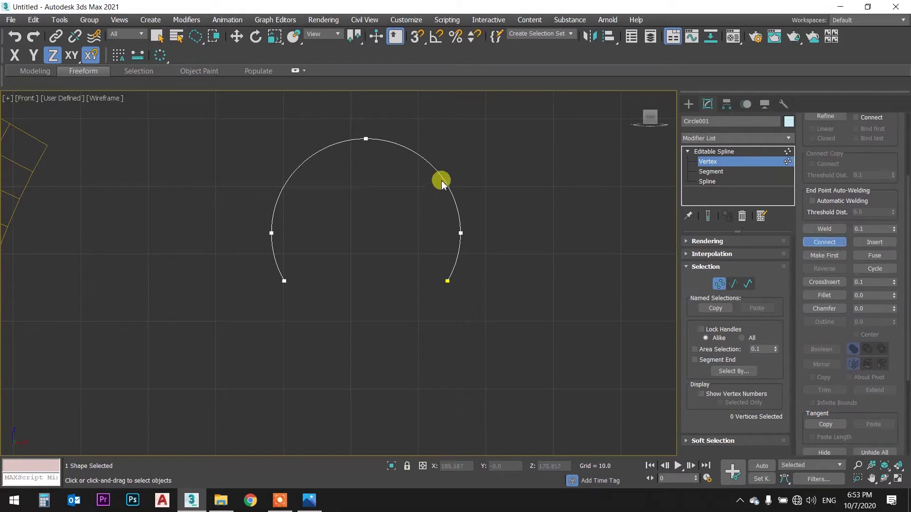
{"action": "left_click_drag", "start_coordinate": [283, 281], "coordinate": [447, 281]}
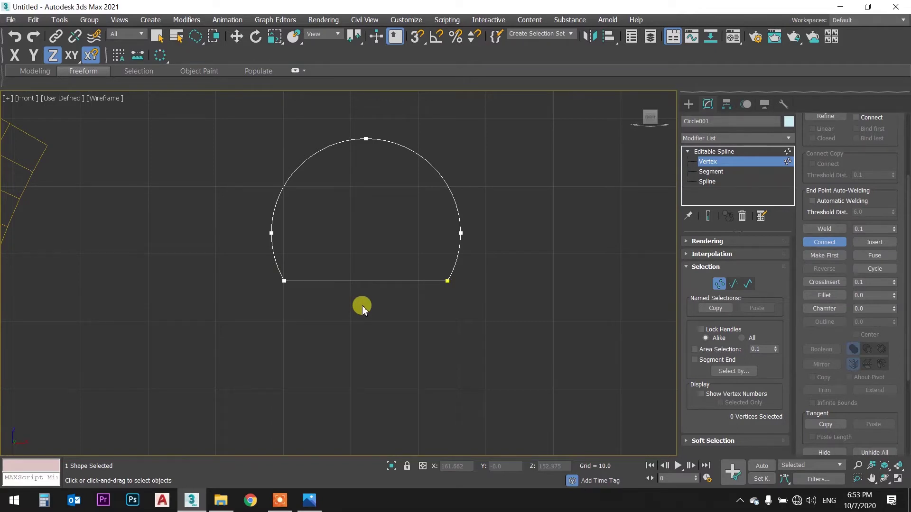
{"action": "left_click", "coordinate": [824, 243]}
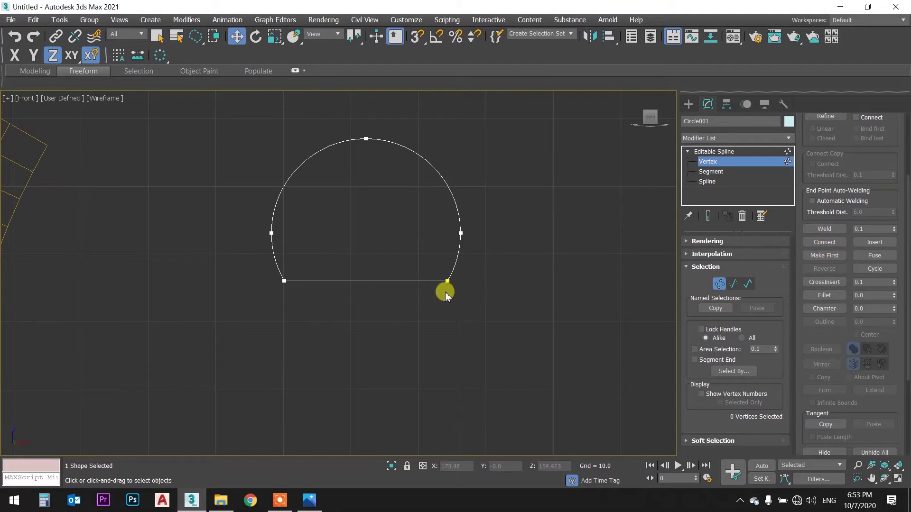
{"action": "key", "text": "q"}
{"action": "key", "text": "q"}
{"action": "key", "text": "q"}
{"action": "key", "text": "q"}
{"action": "left_click_drag", "start_coordinate": [414, 299], "coordinate": [468, 270]}
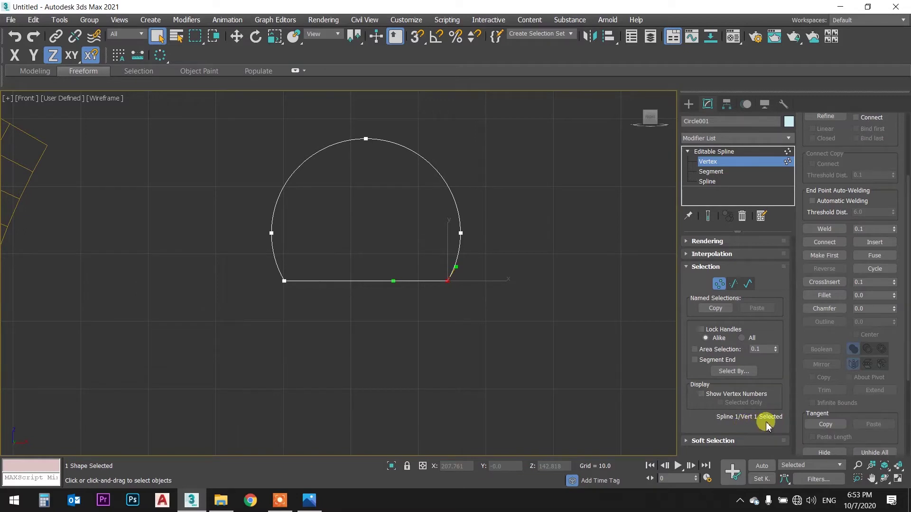
{"action": "left_click_drag", "start_coordinate": [300, 285], "coordinate": [301, 283]}
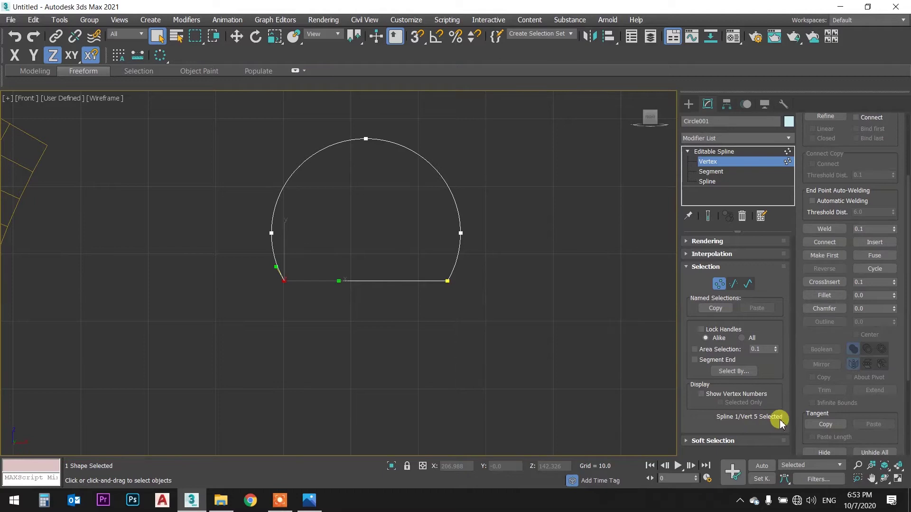
- Confirm the spline is closed and call up Extrude from the Modifier List
{"action": "left_click", "coordinate": [714, 151]}
{"action": "middle_click_drag", "start_coordinate": [494, 198], "coordinate": [473, 220]}
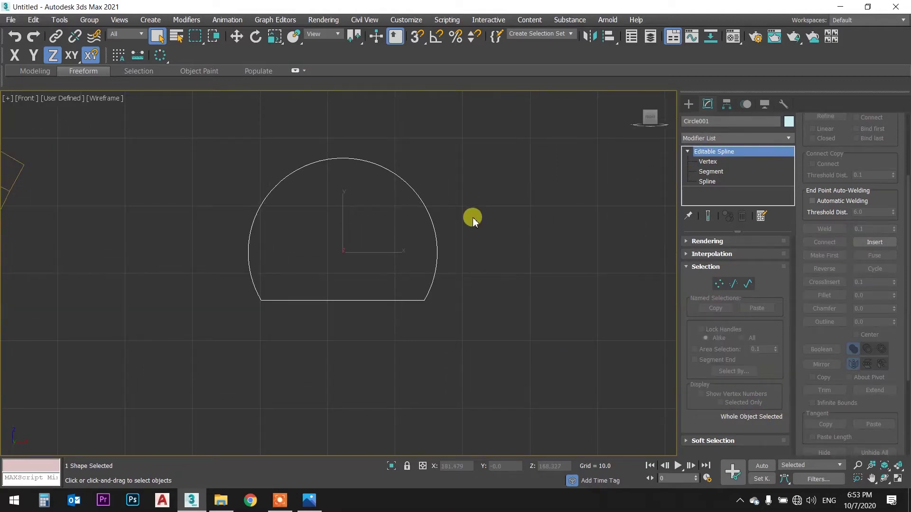
{"action": "left_click", "coordinate": [707, 181]}
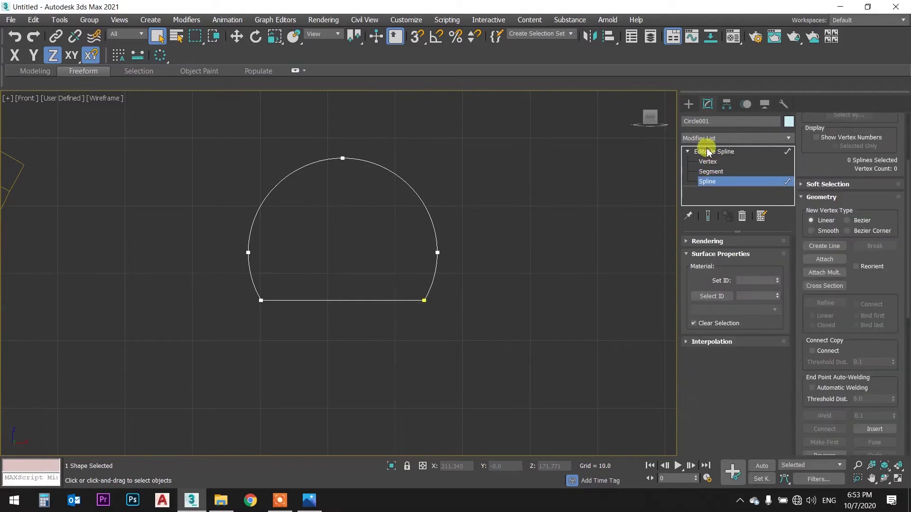
{"action": "left_click", "coordinate": [411, 186]}
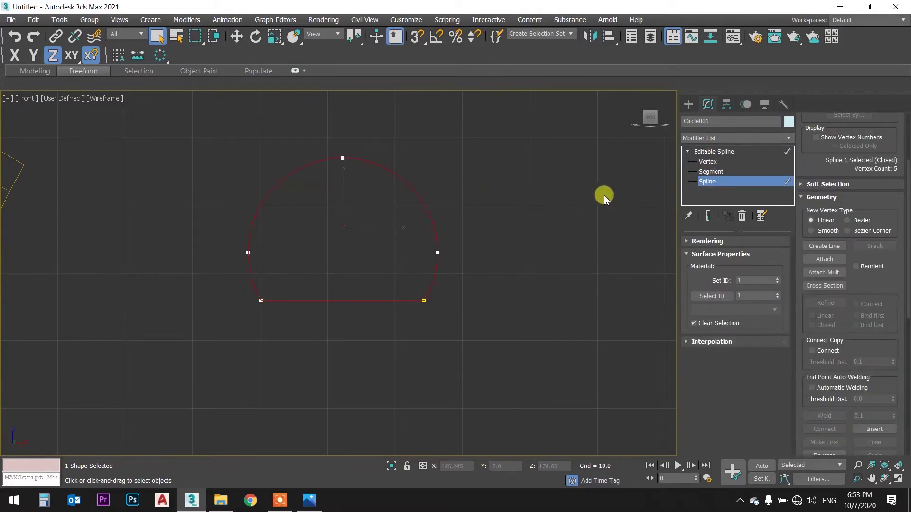
{"action": "left_click", "coordinate": [729, 151]}
{"action": "left_click", "coordinate": [730, 137]}
{"action": "type", "text": "ex"}
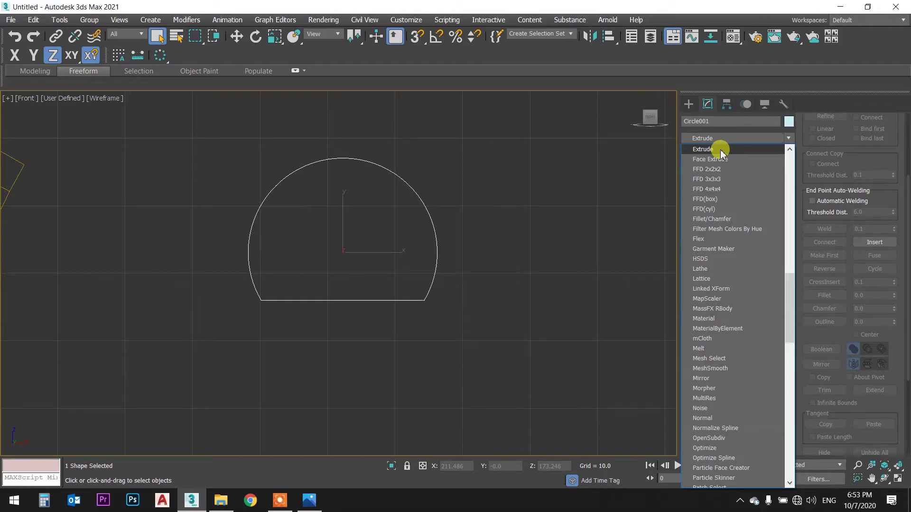
- Extrude the closed arch outline to a depth of 98
{"action": "left_click", "coordinate": [722, 150]}
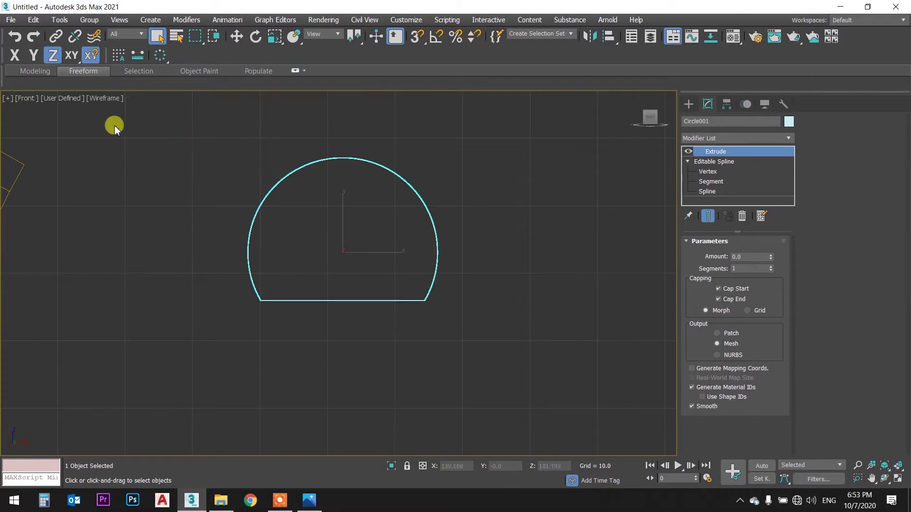
{"action": "key", "text": "F3"}
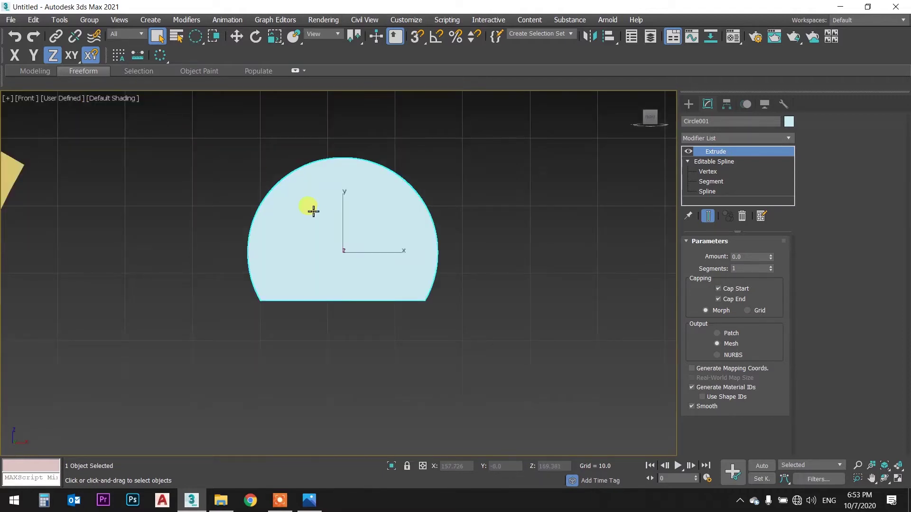
{"action": "key", "text": "p"}
{"action": "middle_click_drag", "start_coordinate": [356, 196], "coordinate": [427, 198], "text": "alt"}
{"action": "left_click_drag", "start_coordinate": [772, 261], "coordinate": [769, 157]}
{"action": "scroll", "coordinate": [498, 260], "scroll_direction": "up", "scroll_amount": 5}
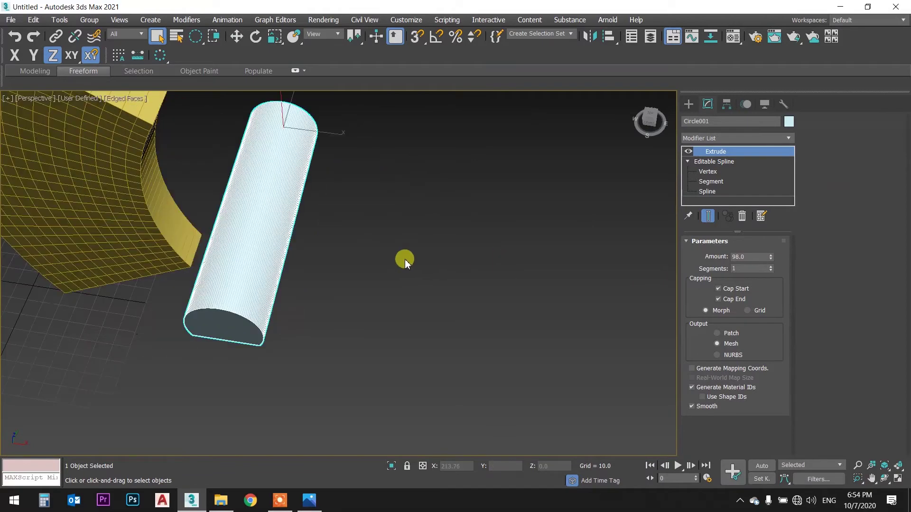
{"action": "middle_click_drag", "start_coordinate": [404, 262], "coordinate": [456, 230], "text": "alt"}
{"action": "scroll", "coordinate": [325, 240], "scroll_direction": "up", "scroll_amount": 4}
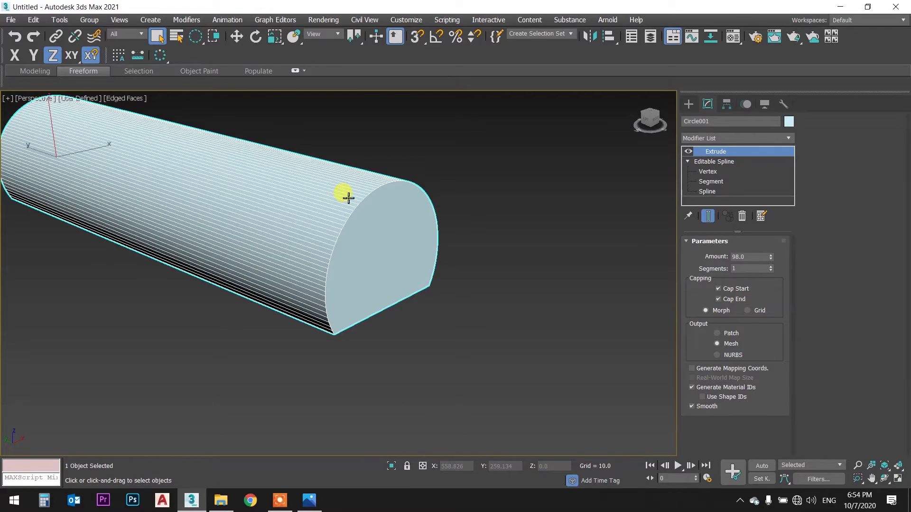
{"action": "mouse_move", "coordinate": [360, 193]}
{"action": "middle_mouse_down", "text": "alt"}
{"action": "mouse_move", "coordinate": [380, 172]}
{"action": "mouse_move", "coordinate": [356, 147]}
{"action": "mouse_move", "coordinate": [312, 200]}
{"action": "mouse_move", "coordinate": [329, 184]}
{"action": "mouse_move", "coordinate": [345, 193]}
{"action": "mouse_move", "coordinate": [579, 209]}
{"action": "middle_mouse_up", "text": "alt"}
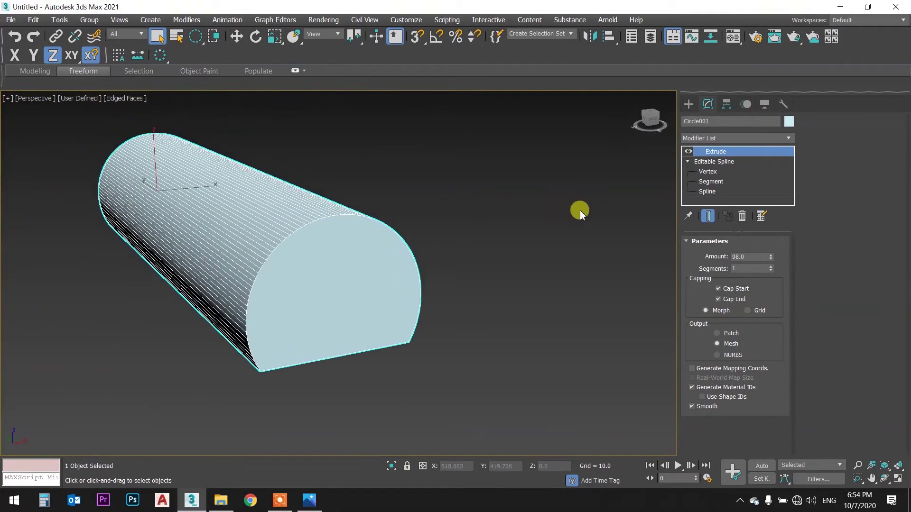
- Turn off Adaptive interpolation on the arch spline to reduce its curve segments
{"action": "left_click", "coordinate": [720, 162]}
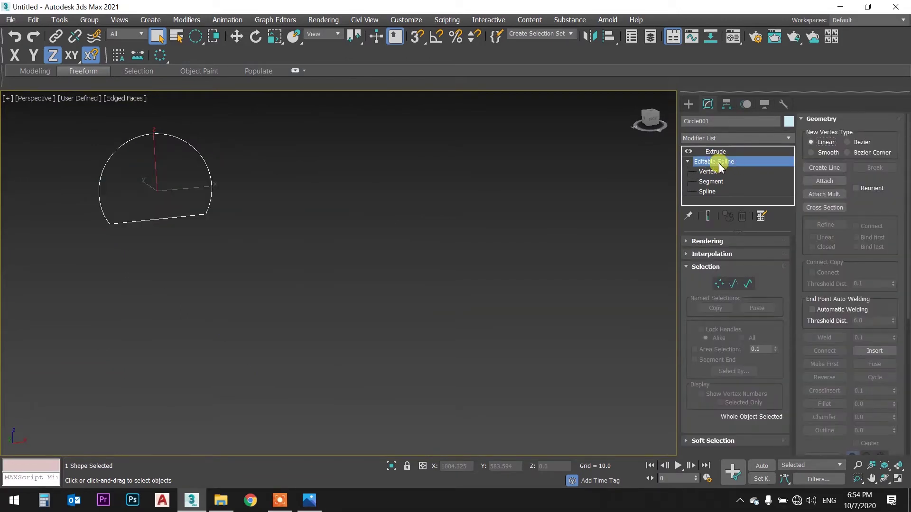
{"action": "left_click", "coordinate": [716, 255]}
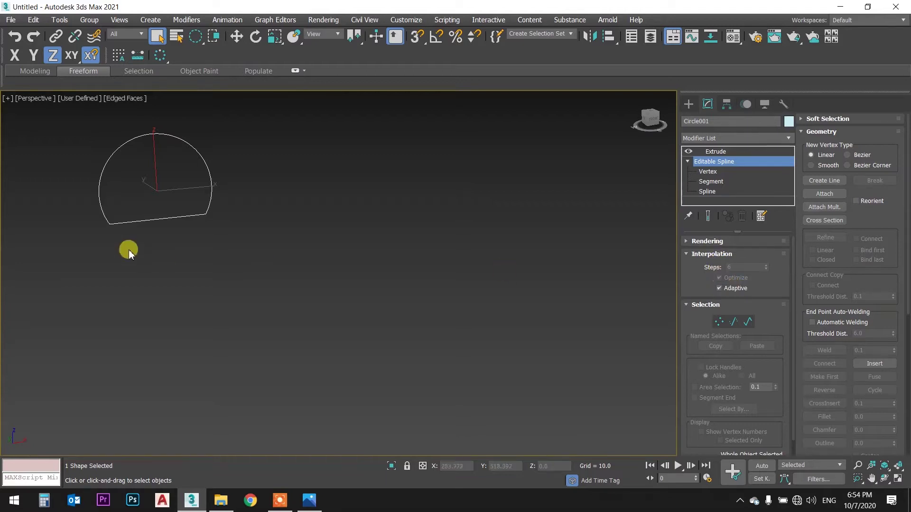
{"action": "left_click", "coordinate": [709, 217]}
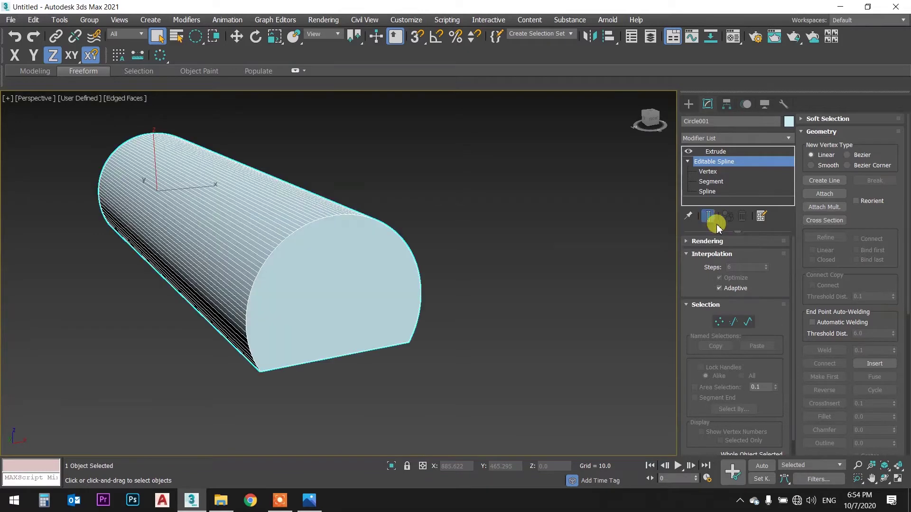
{"action": "left_click", "coordinate": [728, 290]}
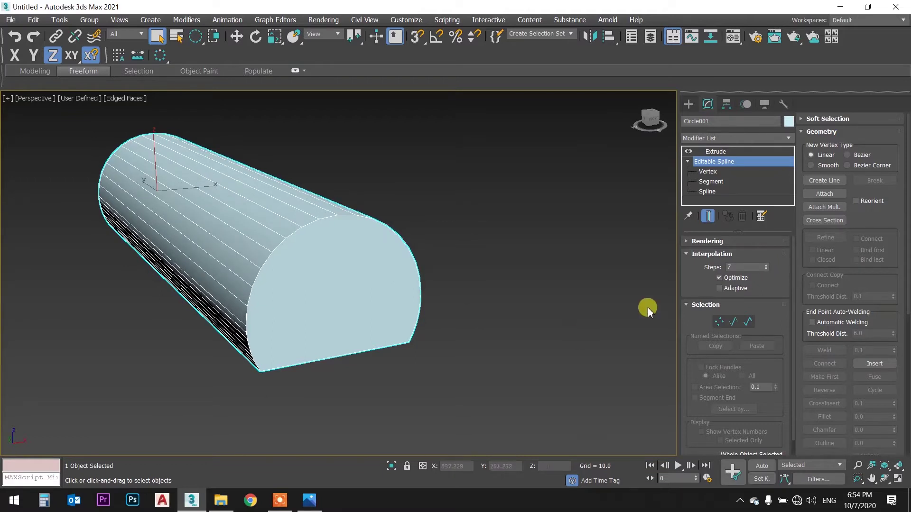
{"action": "left_click", "coordinate": [720, 254]}
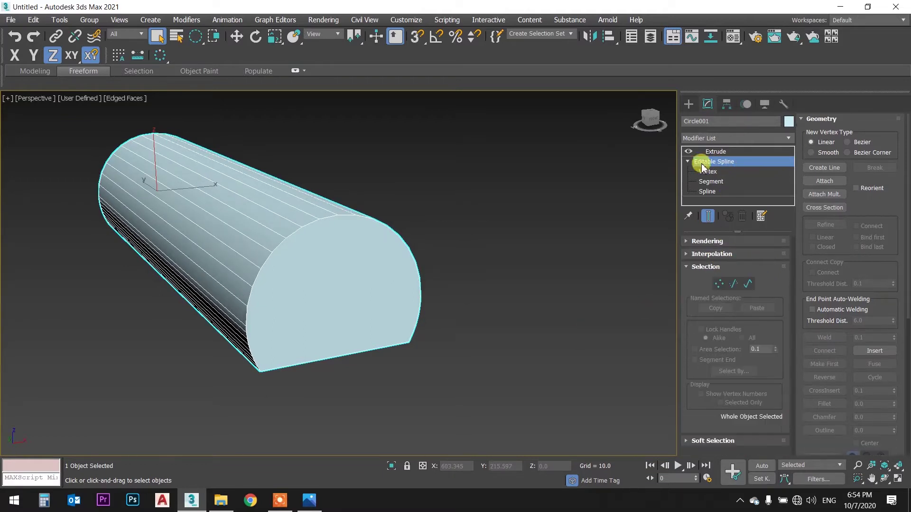
{"action": "left_click", "coordinate": [714, 152]}
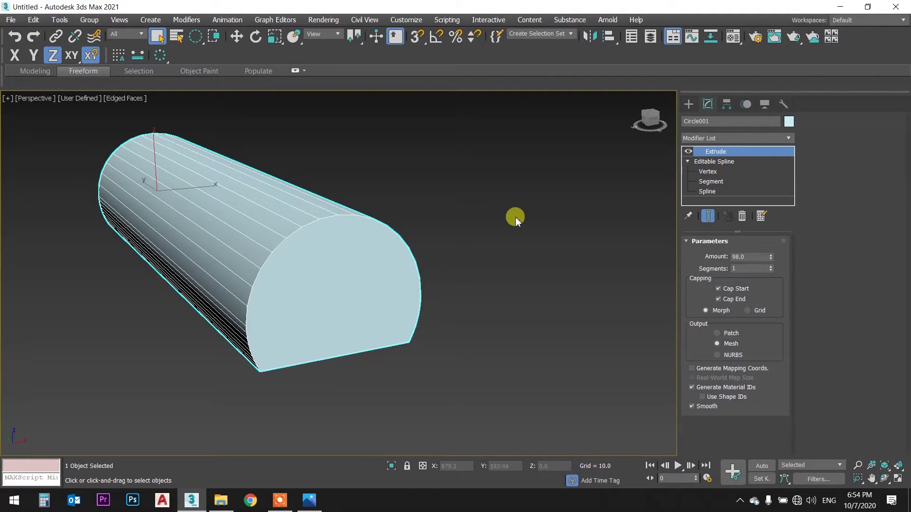
{"action": "left_click", "coordinate": [485, 205]}
- In front wireframe view, move the arch over the upper area of the curved panel
{"action": "scroll", "coordinate": [475, 200], "scroll_direction": "down", "scroll_amount": 5}
{"action": "middle_click_drag", "start_coordinate": [475, 200], "coordinate": [458, 224], "text": "alt"}
{"action": "key", "text": "f"}
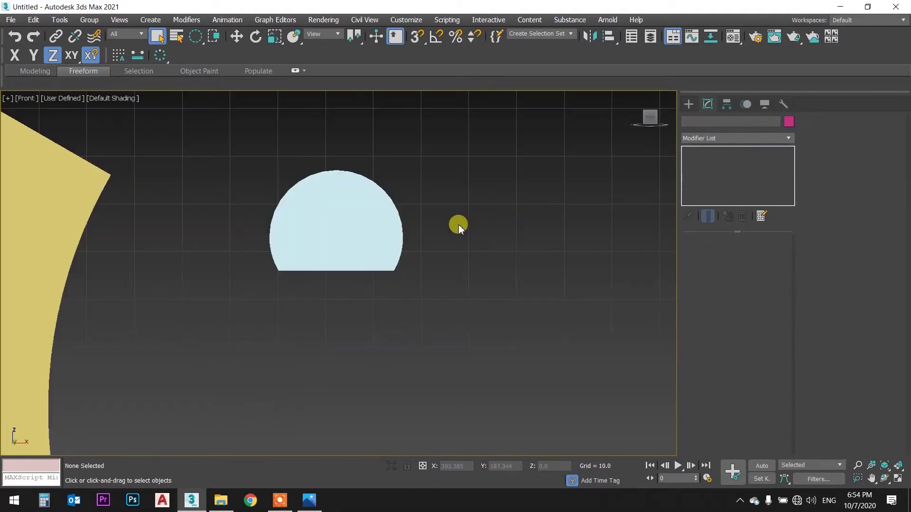
{"action": "left_click", "coordinate": [375, 225]}
{"action": "key", "text": "w"}
{"action": "scroll", "coordinate": [485, 225], "scroll_direction": "down", "scroll_amount": 3}
{"action": "middle_click_drag", "start_coordinate": [484, 225], "coordinate": [504, 203]}
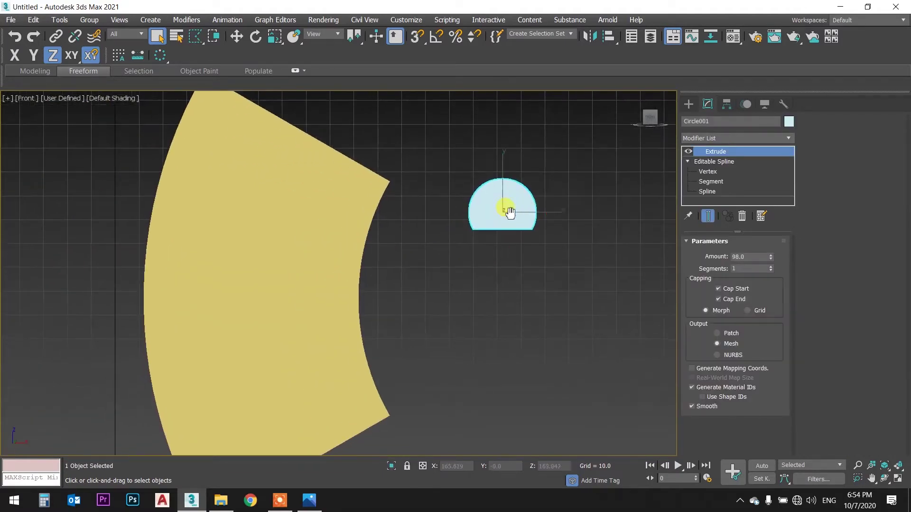
{"action": "key", "text": "F3"}
{"action": "mouse_move", "coordinate": [545, 209]}
{"action": "left_mouse_down"}
{"action": "mouse_move", "coordinate": [348, 203]}
{"action": "mouse_move", "coordinate": [300, 217]}
{"action": "mouse_move", "coordinate": [337, 189]}
{"action": "left_mouse_up"}
{"action": "mouse_move", "coordinate": [264, 121]}
{"action": "left_mouse_down"}
{"action": "mouse_move", "coordinate": [269, 174]}
{"action": "mouse_move", "coordinate": [268, 155]}
{"action": "left_mouse_up"}
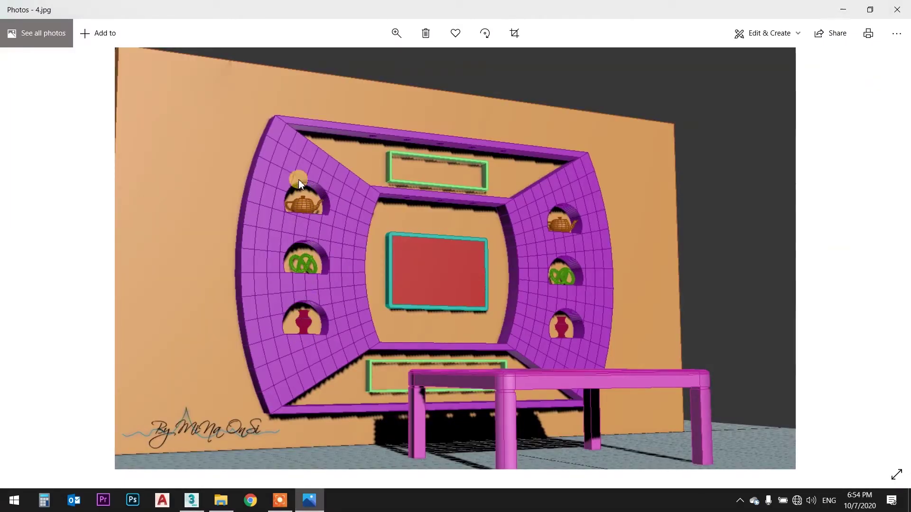
{"action": "left_click", "coordinate": [308, 500]}
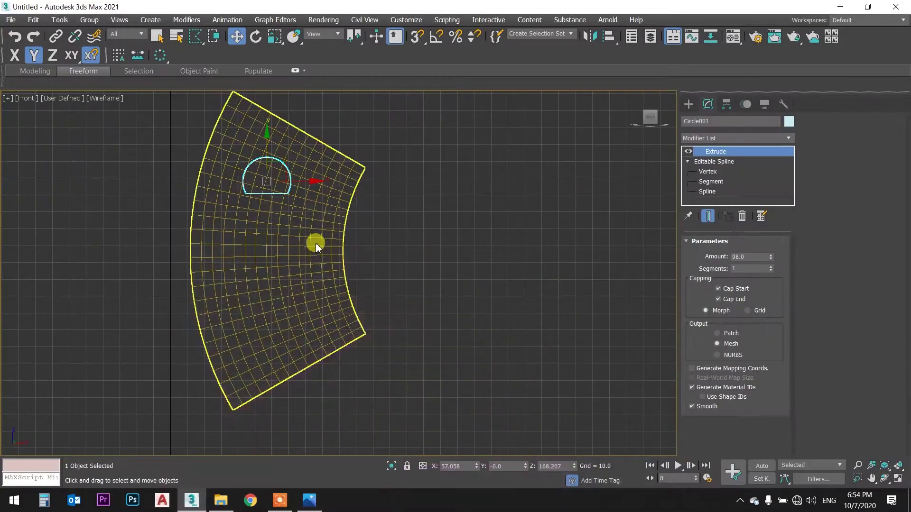
- Shift-drag the arch down along Y with snaps, making 2 instanced copies
{"action": "left_click", "coordinate": [38, 59]}
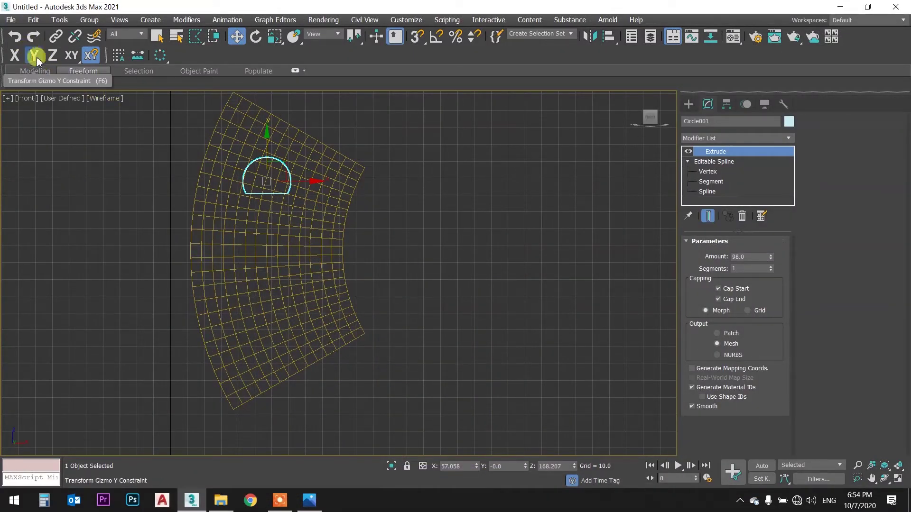
{"action": "left_click", "coordinate": [90, 61]}
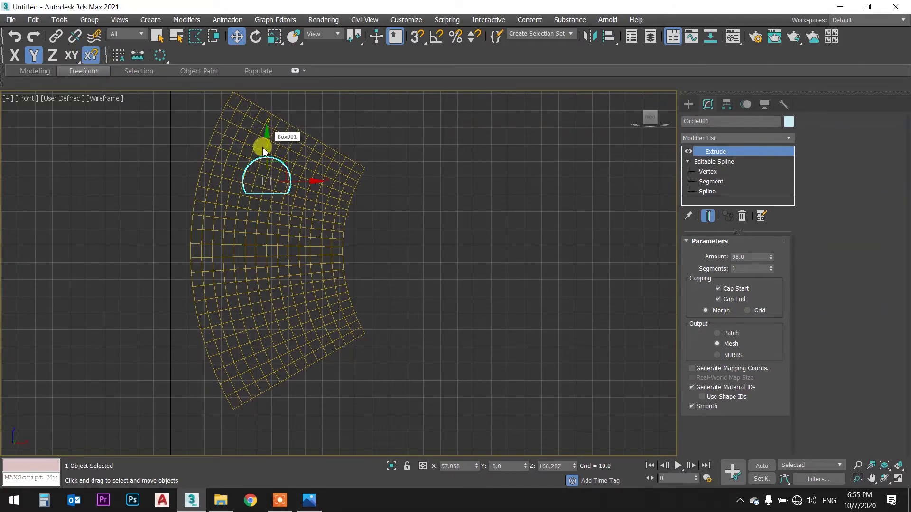
{"action": "mouse_move", "coordinate": [269, 138]}
{"action": "left_mouse_down", "text": "shift"}
{"action": "mouse_move", "coordinate": [265, 236]}
{"action": "mouse_move", "coordinate": [291, 256]}
{"action": "mouse_move", "coordinate": [331, 251]}
{"action": "mouse_move", "coordinate": [336, 229]}
{"action": "mouse_move", "coordinate": [344, 247]}
{"action": "left_mouse_up", "text": "shift"}
{"action": "key", "text": "s"}
{"action": "left_click_drag", "start_coordinate": [345, 252], "coordinate": [191, 252]}
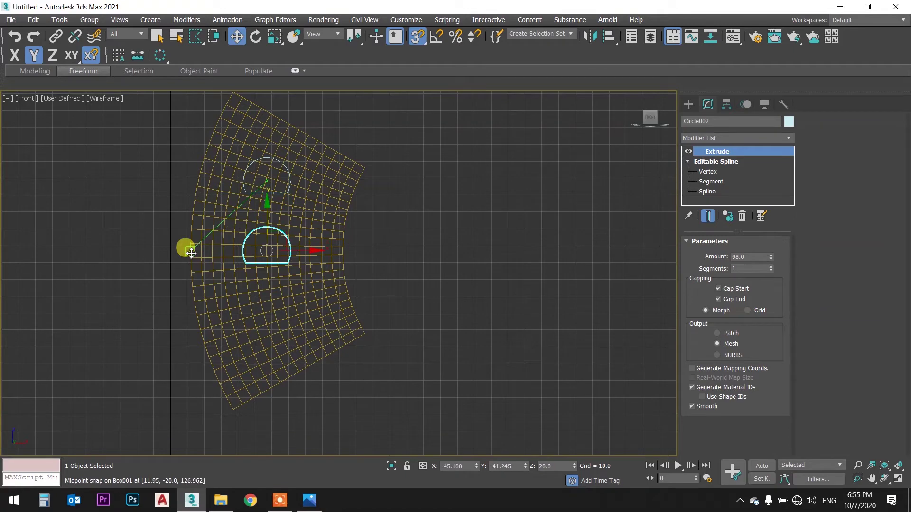
{"action": "left_click_drag", "start_coordinate": [191, 252], "coordinate": [189, 251], "text": "shift"}
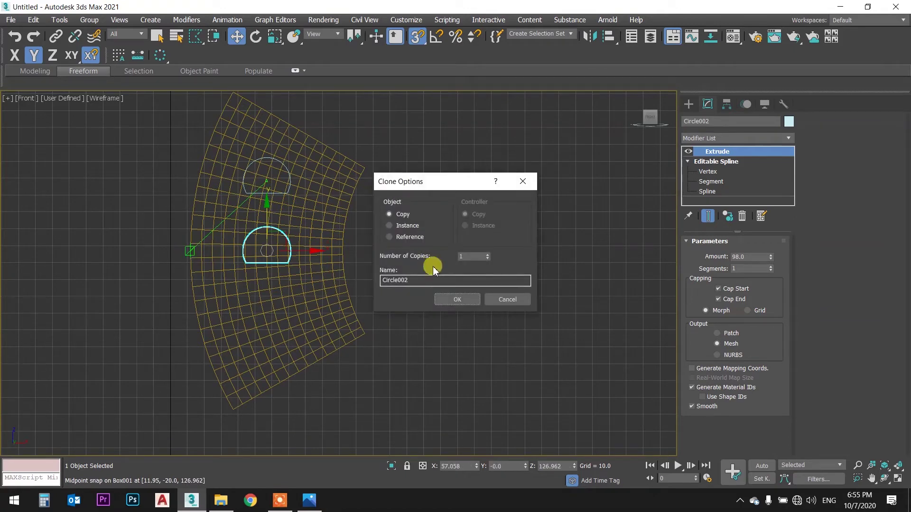
{"action": "left_click", "coordinate": [408, 230]}
{"action": "double_click", "coordinate": [457, 256]}
{"action": "type", "text": "2"}
{"action": "left_click", "coordinate": [458, 298]}
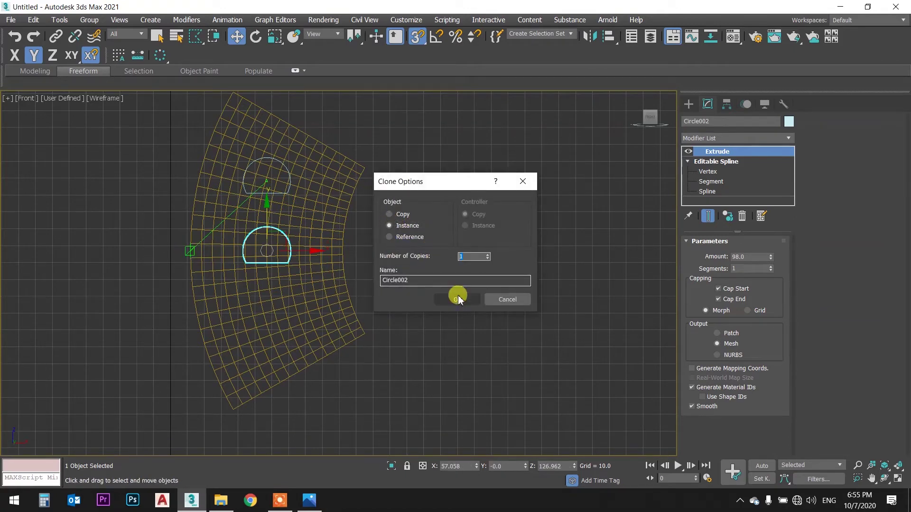
- In perspective view, select the top arch
{"action": "left_click", "coordinate": [448, 239]}
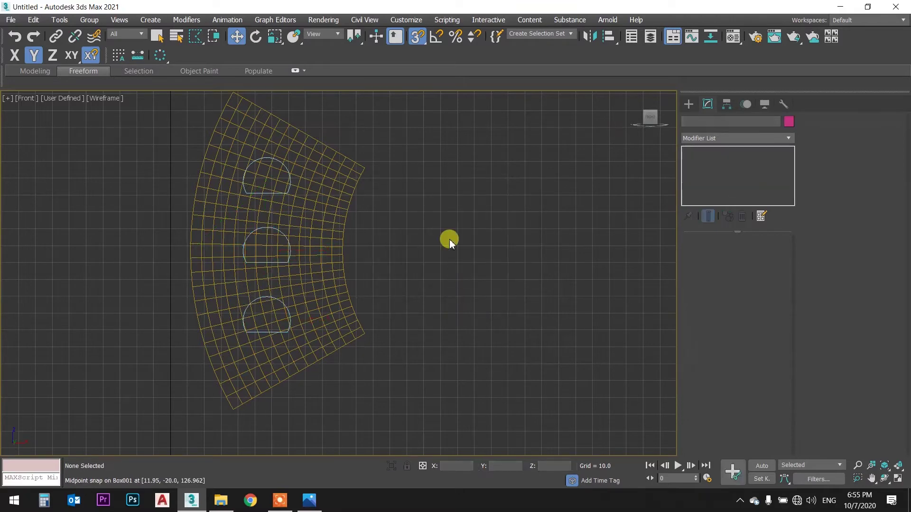
{"action": "key", "text": "p"}
{"action": "mouse_move", "coordinate": [329, 245]}
{"action": "middle_mouse_down", "text": "alt"}
{"action": "mouse_move", "coordinate": [244, 238]}
{"action": "mouse_move", "coordinate": [310, 264]}
{"action": "mouse_move", "coordinate": [310, 242]}
{"action": "mouse_move", "coordinate": [217, 204]}
{"action": "mouse_move", "coordinate": [246, 212]}
{"action": "middle_mouse_up", "text": "alt"}
{"action": "key", "text": "q"}
{"action": "left_click", "coordinate": [275, 224]}
{"action": "scroll", "coordinate": [341, 245], "scroll_direction": "up", "scroll_amount": 2}
{"action": "scroll", "coordinate": [340, 242], "scroll_direction": "up", "scroll_amount": 1}
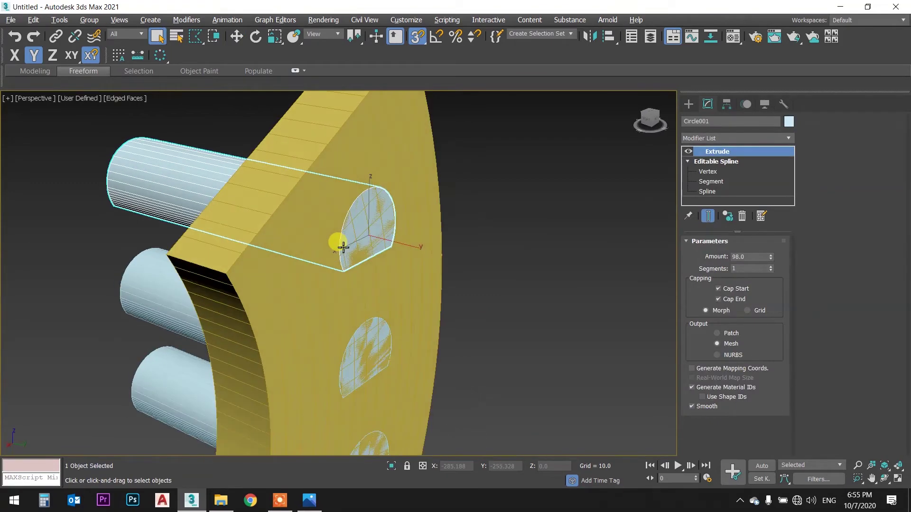
{"action": "scroll", "coordinate": [340, 241], "scroll_direction": "up", "scroll_amount": 1}
{"action": "scroll", "coordinate": [339, 237], "scroll_direction": "up", "scroll_amount": 2}
{"action": "mouse_move", "coordinate": [340, 236]}
{"action": "middle_mouse_down", "text": "alt"}
{"action": "mouse_move", "coordinate": [338, 227]}
{"action": "mouse_move", "coordinate": [340, 242]}
{"action": "mouse_move", "coordinate": [332, 234]}
{"action": "mouse_move", "coordinate": [371, 234]}
{"action": "middle_mouse_up", "text": "alt"}
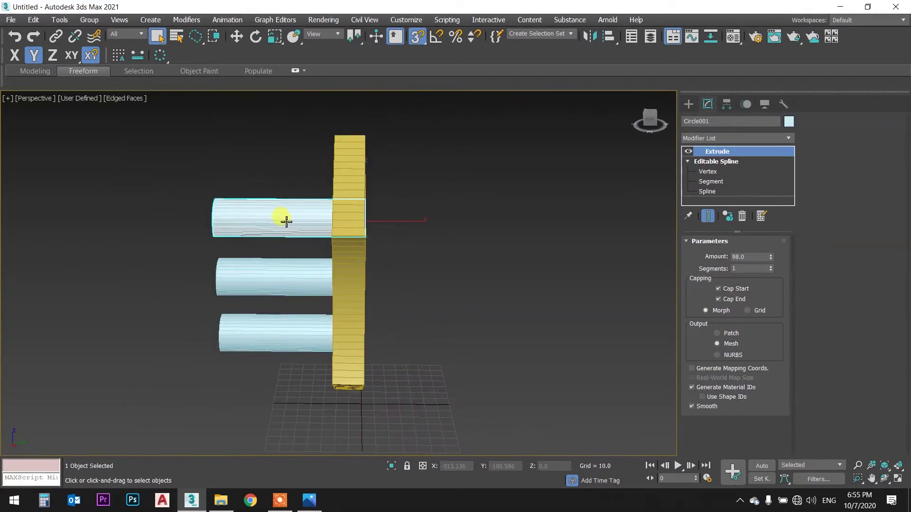
- Add the middle and bottom arches and push all three into the curved panel
{"action": "left_click", "coordinate": [279, 273], "text": "ctrl"}
{"action": "left_click", "coordinate": [275, 319], "text": "ctrl"}
{"action": "key", "text": "w"}
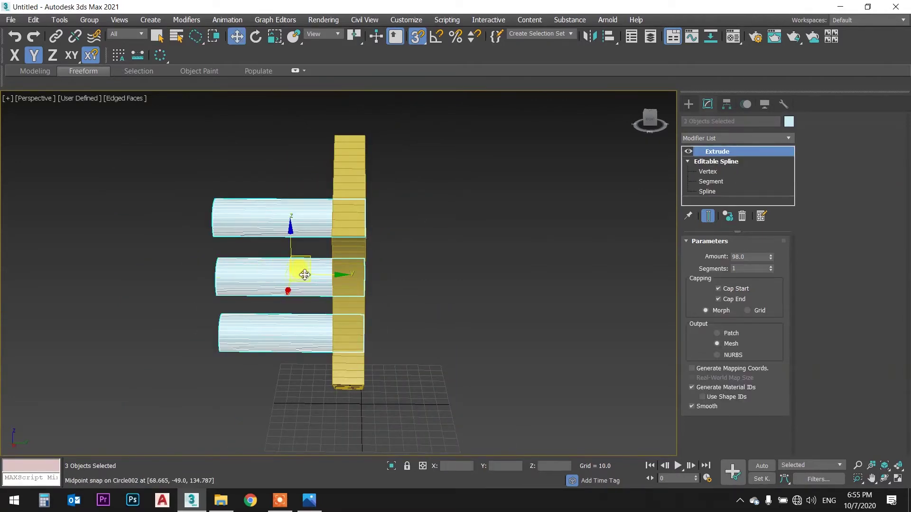
{"action": "mouse_move", "coordinate": [320, 277]}
{"action": "left_mouse_down"}
{"action": "mouse_move", "coordinate": [363, 271]}
{"action": "mouse_move", "coordinate": [367, 246]}
{"action": "left_mouse_up"}
{"action": "key", "text": "s"}
{"action": "mouse_move", "coordinate": [366, 230]}
{"action": "middle_mouse_down", "text": "alt"}
{"action": "mouse_move", "coordinate": [261, 178]}
{"action": "mouse_move", "coordinate": [199, 203]}
{"action": "mouse_move", "coordinate": [212, 234]}
{"action": "mouse_move", "coordinate": [121, 199]}
{"action": "middle_mouse_up", "text": "alt"}
- Check the arches' placement in the panel, ending with the curved panel selected
{"action": "middle_click_drag", "start_coordinate": [343, 213], "coordinate": [258, 209], "text": "alt"}
{"action": "key", "text": "q"}
{"action": "left_click", "coordinate": [263, 209]}
{"action": "mouse_move", "coordinate": [357, 207]}
{"action": "middle_mouse_down", "text": "alt"}
{"action": "mouse_move", "coordinate": [331, 197]}
{"action": "mouse_move", "coordinate": [337, 204]}
{"action": "middle_mouse_up", "text": "alt"}
{"action": "left_click", "coordinate": [372, 241]}
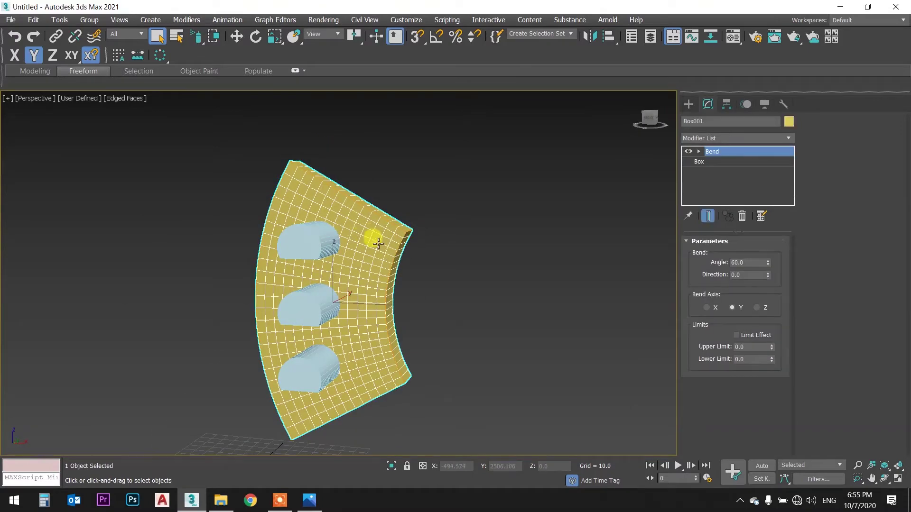
{"action": "middle_click_drag", "start_coordinate": [376, 247], "coordinate": [349, 255], "text": "alt"}
{"action": "left_click", "coordinate": [299, 257]}
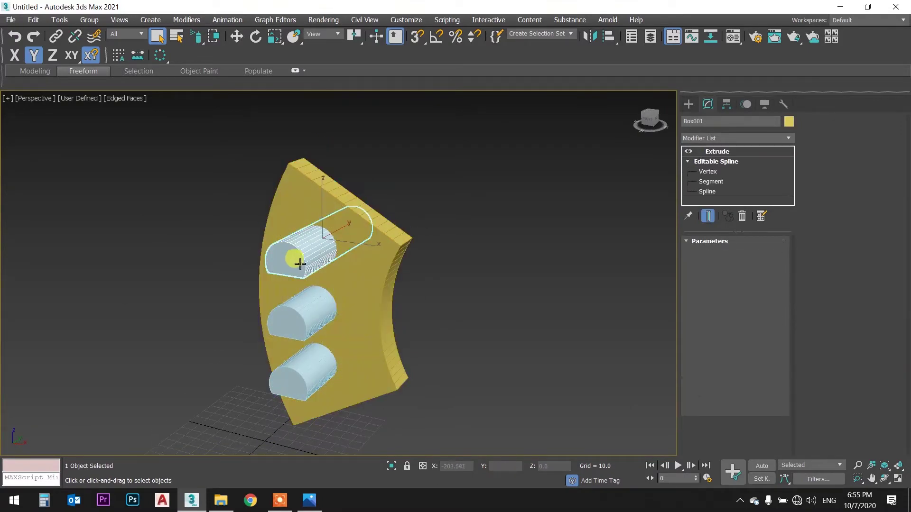
{"action": "left_click", "coordinate": [299, 309]}
{"action": "left_click", "coordinate": [302, 362]}
{"action": "mouse_move", "coordinate": [335, 264]}
{"action": "middle_mouse_down", "text": "alt"}
{"action": "mouse_move", "coordinate": [395, 273]}
{"action": "mouse_move", "coordinate": [427, 254]}
{"action": "mouse_move", "coordinate": [498, 258]}
{"action": "mouse_move", "coordinate": [321, 269]}
{"action": "middle_mouse_up", "text": "alt"}
{"action": "key", "text": "ctrl+d"}
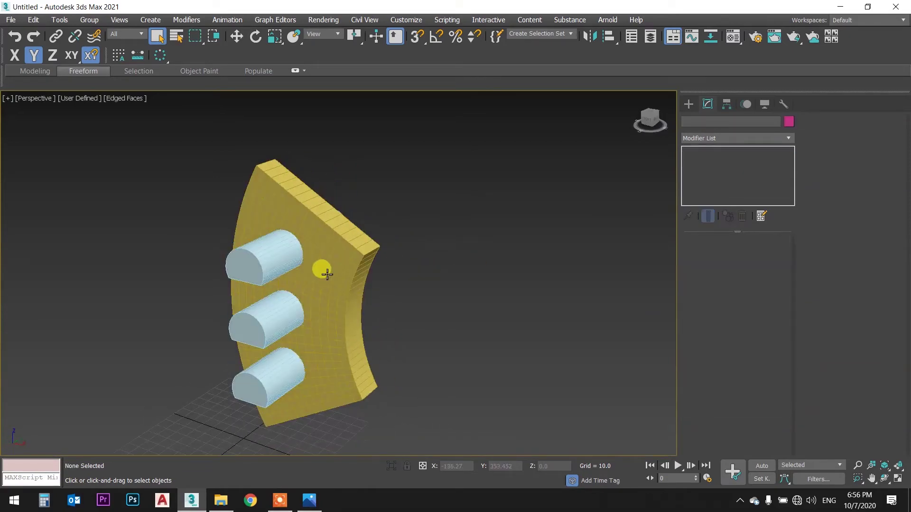
{"action": "scroll", "coordinate": [313, 273], "scroll_direction": "up", "scroll_amount": 3}
{"action": "scroll", "coordinate": [313, 275], "scroll_direction": "down", "scroll_amount": 3}
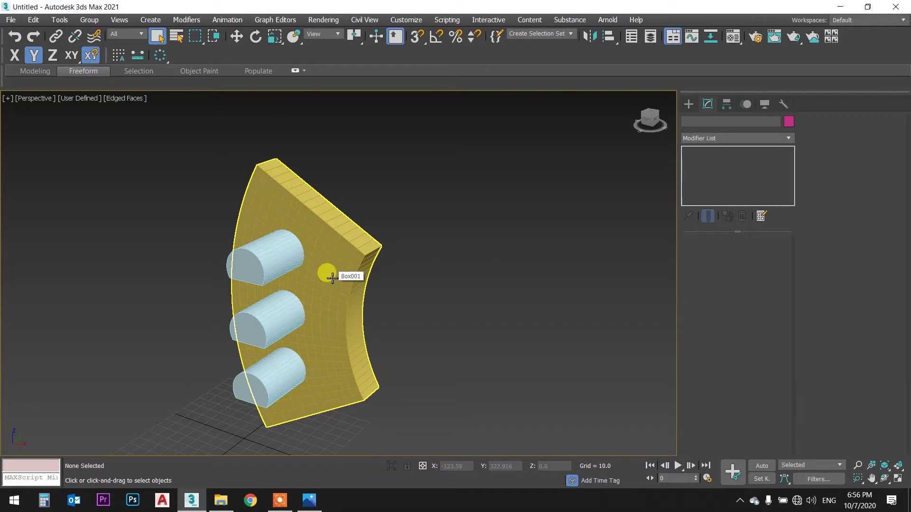
{"action": "left_click", "coordinate": [351, 256]}
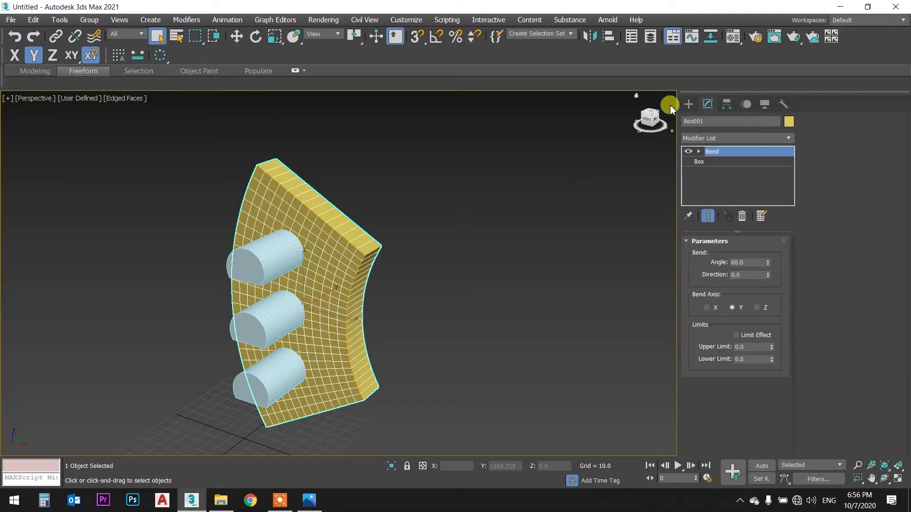
- Create a ProBoolean from Compound Objects on the curved panel with Subtraction operation
{"action": "left_click", "coordinate": [688, 104]}
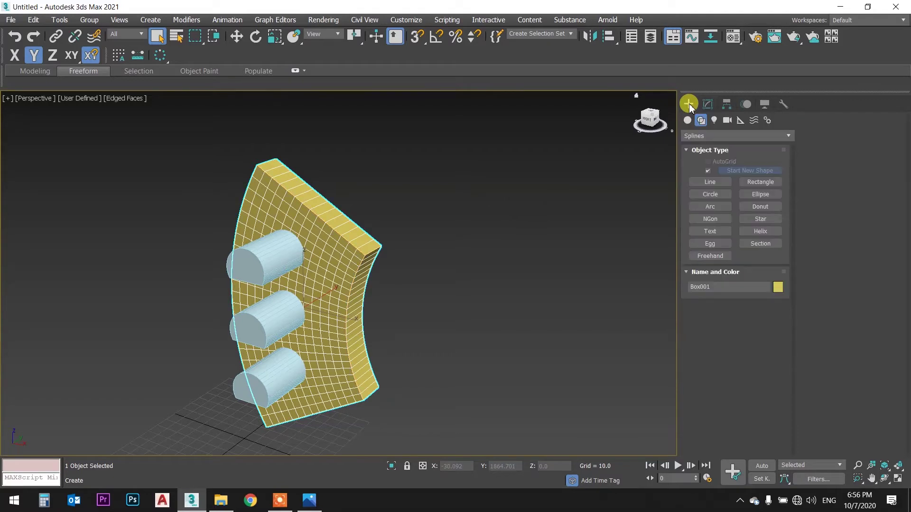
{"action": "left_click", "coordinate": [688, 121]}
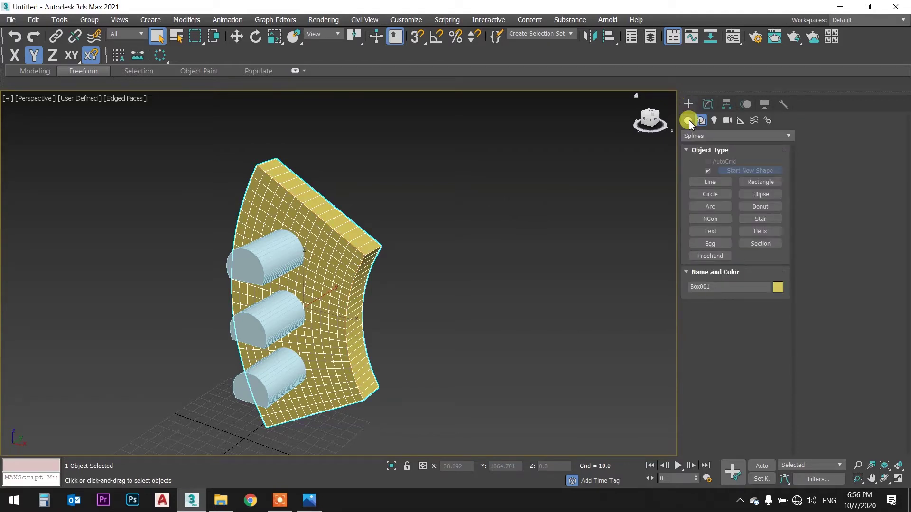
{"action": "left_click", "coordinate": [731, 135]}
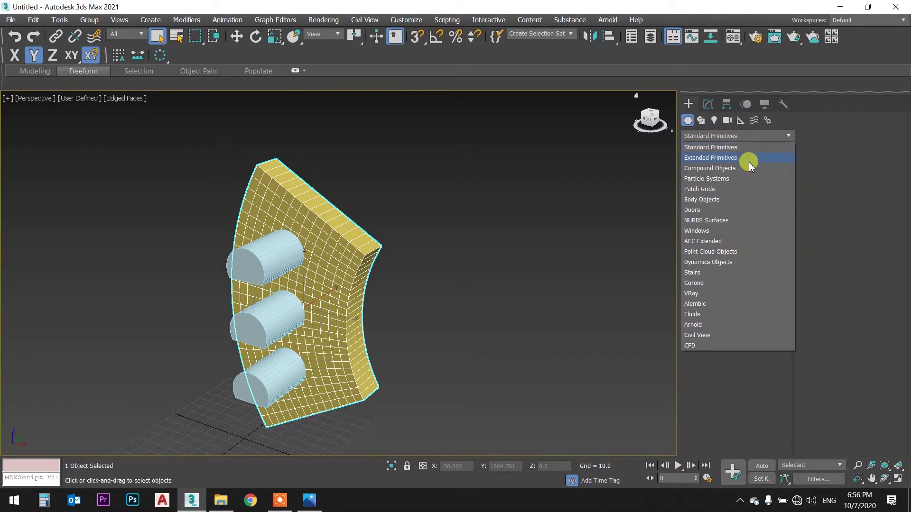
{"action": "left_click", "coordinate": [743, 171]}
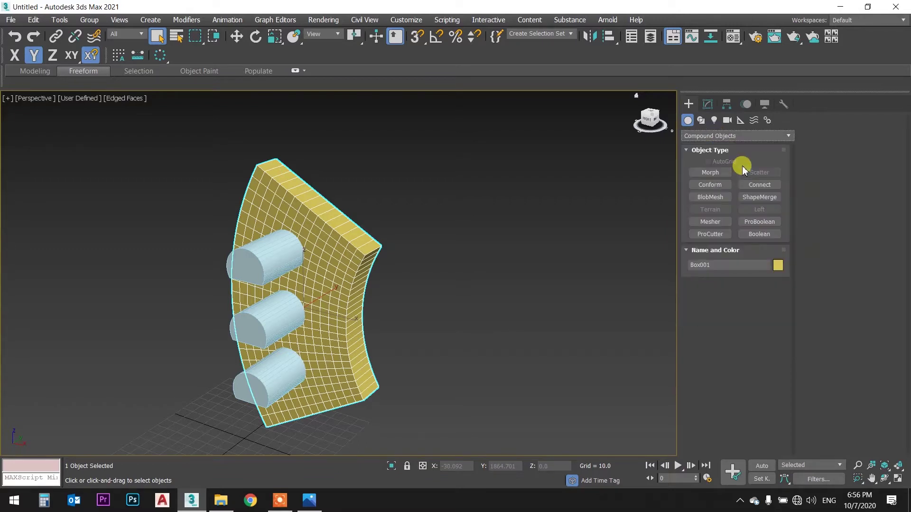
{"action": "left_click", "coordinate": [775, 232]}
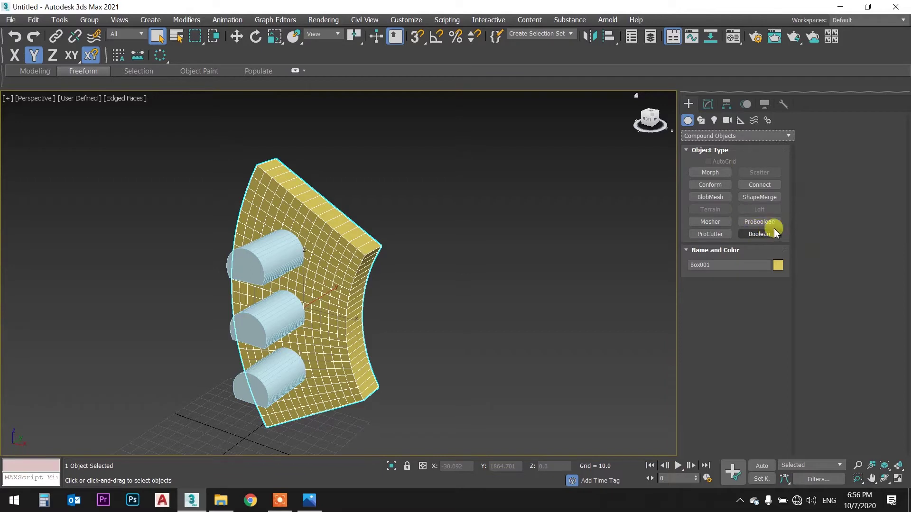
{"action": "left_click", "coordinate": [774, 221]}
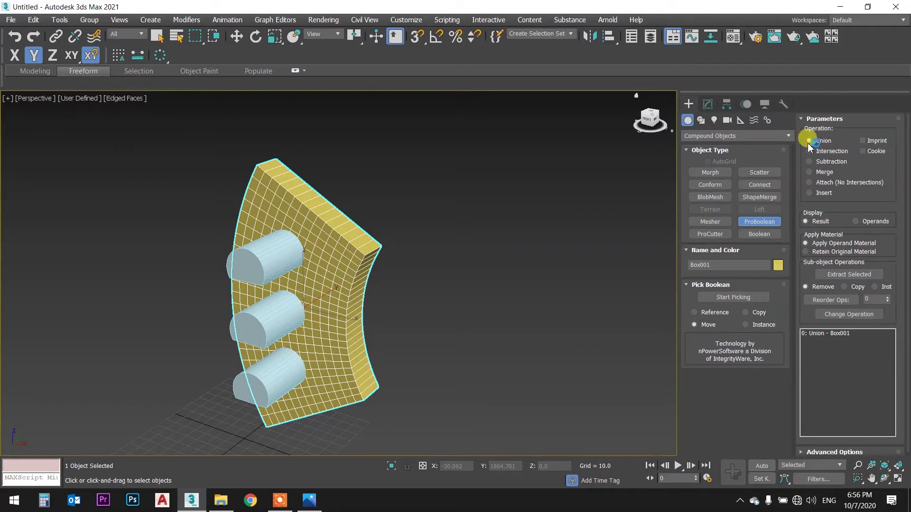
{"action": "left_click", "coordinate": [826, 166]}
- Pick the top, middle and bottom arches to subtract them from the panel
{"action": "left_click", "coordinate": [737, 298]}
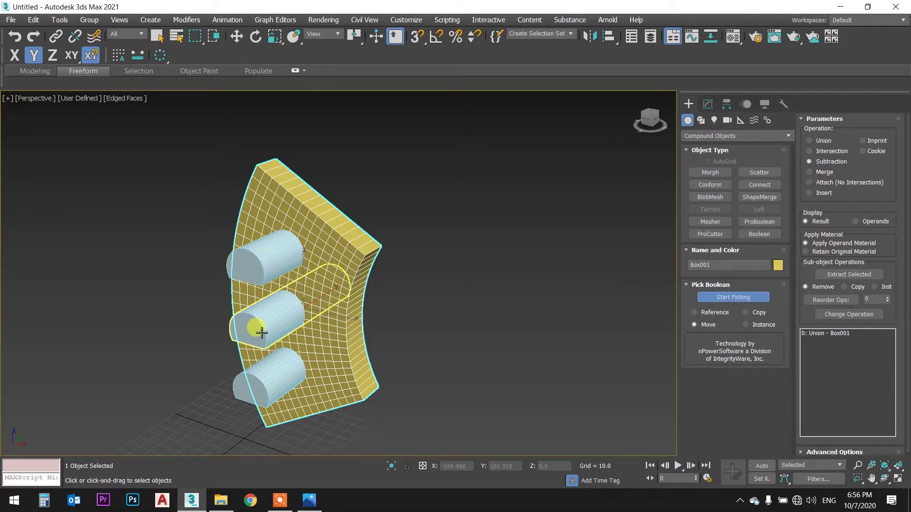
{"action": "left_click", "coordinate": [260, 270]}
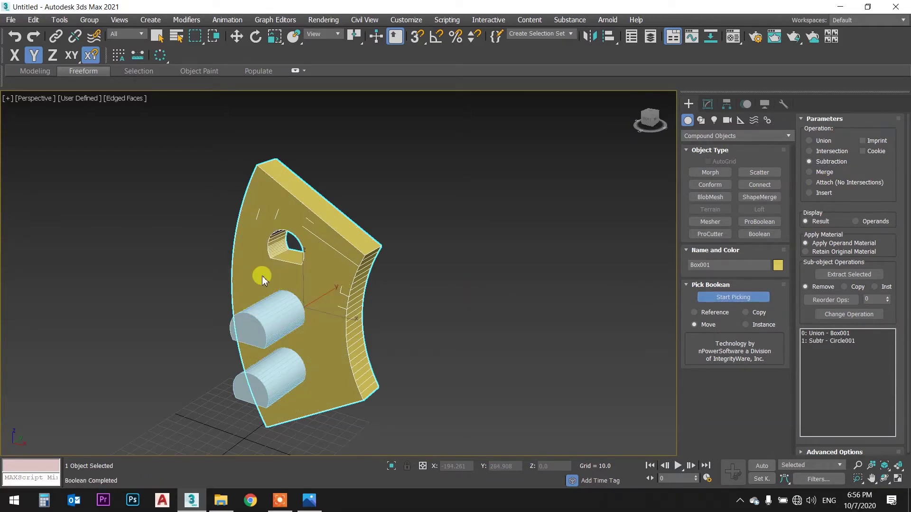
{"action": "left_click", "coordinate": [264, 325]}
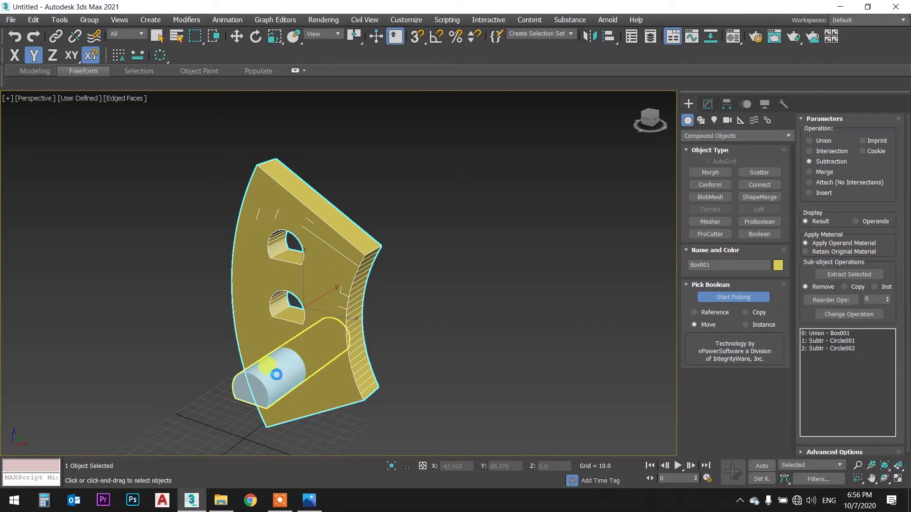
{"action": "left_click", "coordinate": [267, 366]}
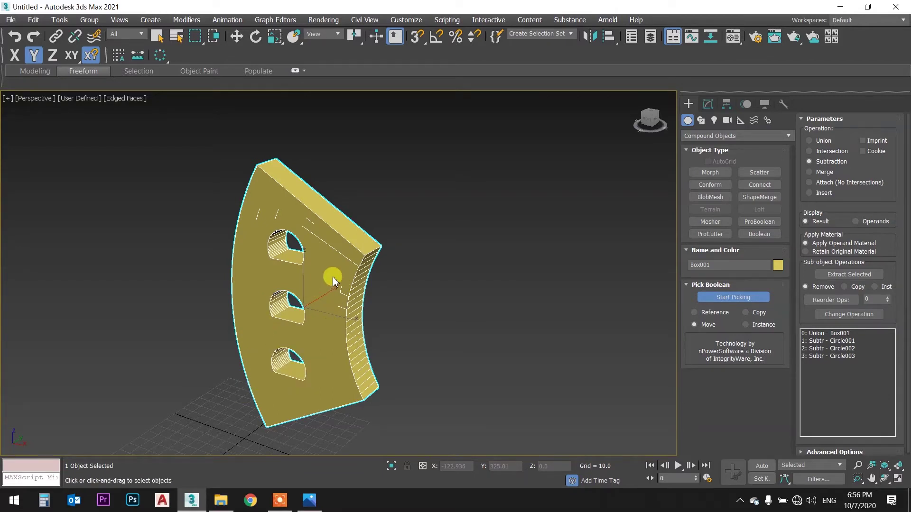
- Orbit and zoom to inspect the three arched holes, then stop picking operands
{"action": "mouse_move", "coordinate": [368, 227]}
{"action": "middle_mouse_down"}
{"action": "mouse_move", "coordinate": [398, 232]}
{"action": "mouse_move", "coordinate": [444, 183]}
{"action": "mouse_move", "coordinate": [326, 186]}
{"action": "mouse_move", "coordinate": [332, 203]}
{"action": "mouse_move", "coordinate": [417, 209]}
{"action": "mouse_move", "coordinate": [392, 260]}
{"action": "middle_mouse_up"}
{"action": "scroll", "coordinate": [392, 259], "scroll_direction": "up", "scroll_amount": 2}
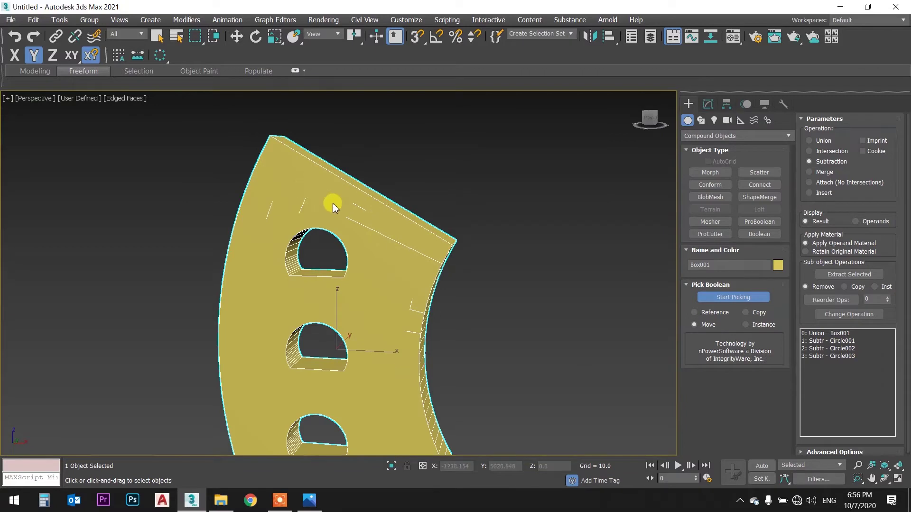
{"action": "scroll", "coordinate": [412, 297], "scroll_direction": "down", "scroll_amount": 2}
{"action": "scroll", "coordinate": [392, 248], "scroll_direction": "down", "scroll_amount": 1}
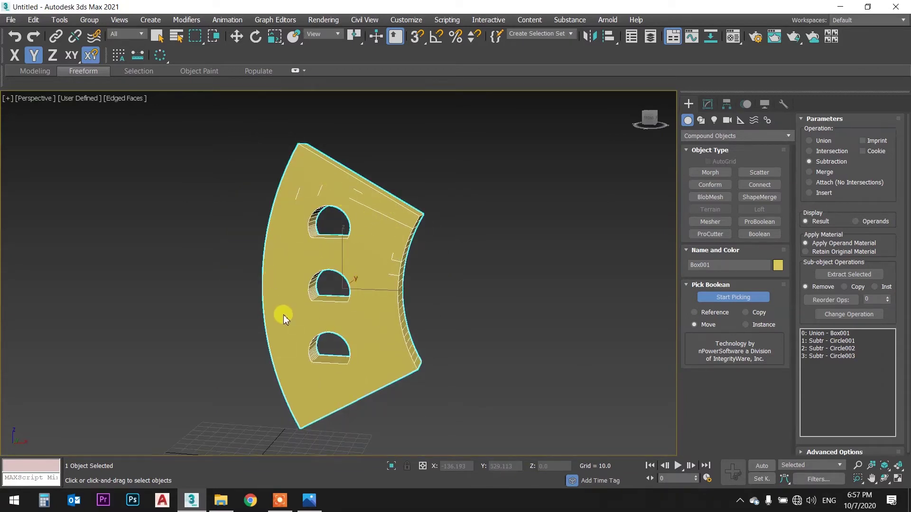
{"action": "scroll", "coordinate": [297, 248], "scroll_direction": "up", "scroll_amount": 2}
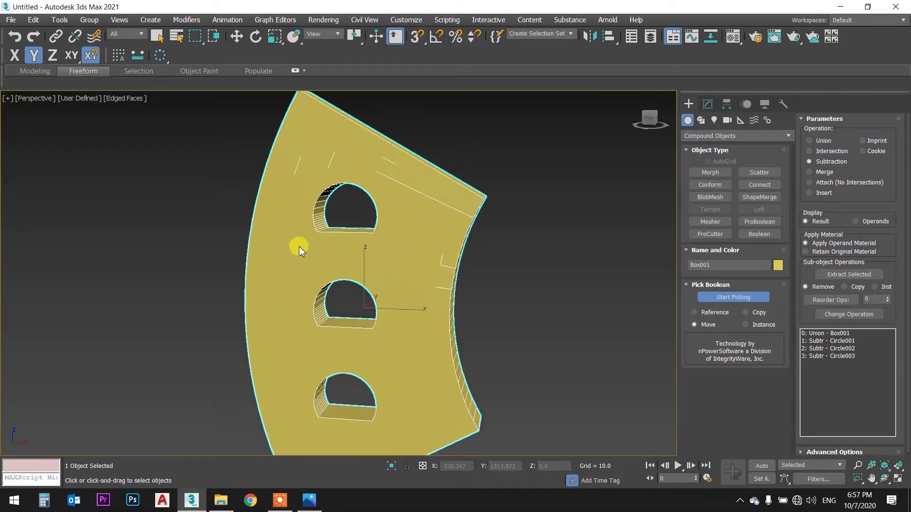
{"action": "scroll", "coordinate": [345, 207], "scroll_direction": "up", "scroll_amount": 1}
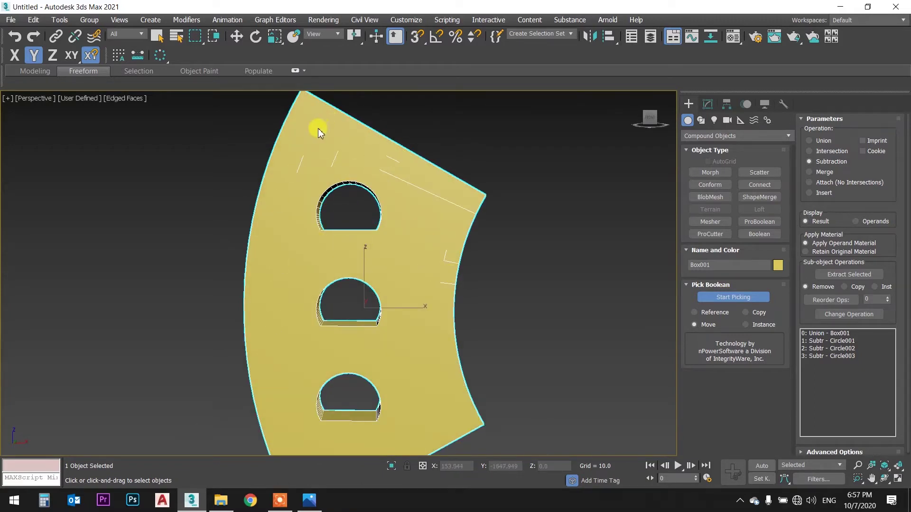
{"action": "scroll", "coordinate": [322, 128], "scroll_direction": "down", "scroll_amount": 2}
{"action": "mouse_move", "coordinate": [332, 133]}
{"action": "middle_mouse_down", "text": "alt"}
{"action": "mouse_move", "coordinate": [305, 150]}
{"action": "mouse_move", "coordinate": [340, 164]}
{"action": "middle_mouse_up", "text": "alt"}
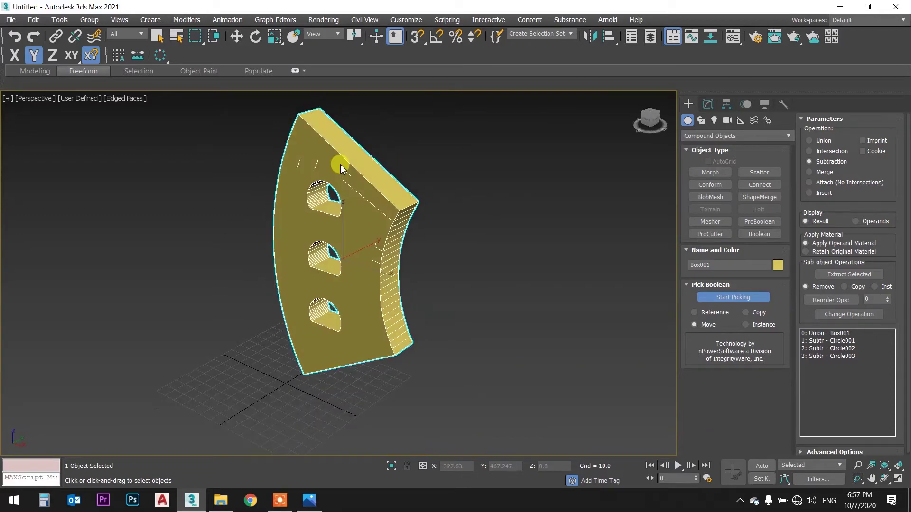
{"action": "scroll", "coordinate": [340, 169], "scroll_direction": "up", "scroll_amount": 1}
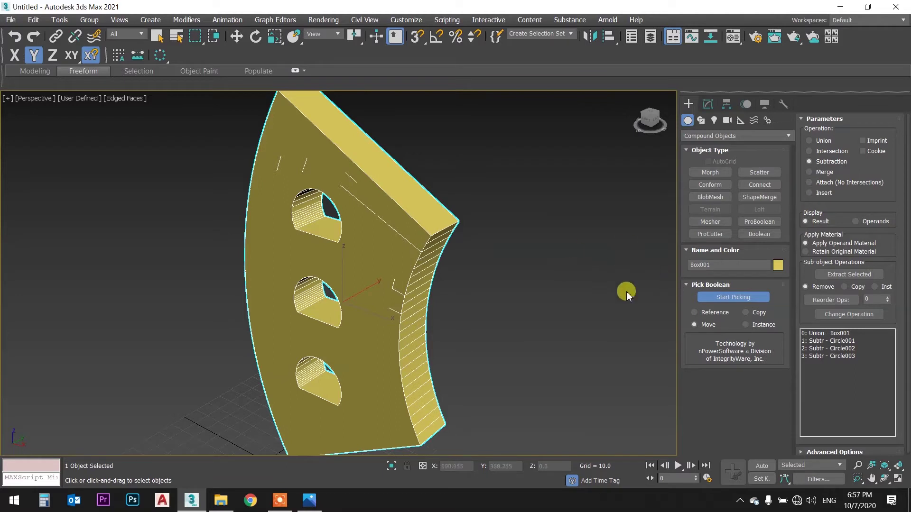
{"action": "left_click", "coordinate": [733, 298]}
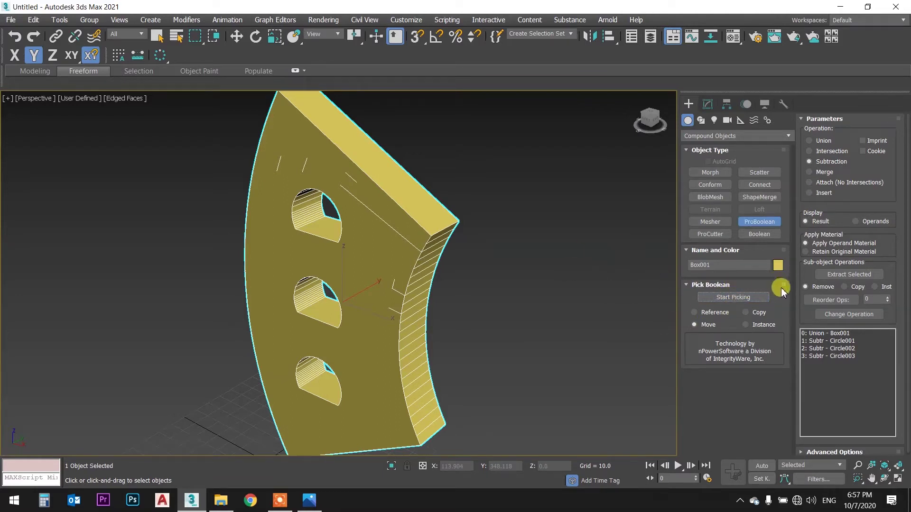
- Set Planar Edge Removal to No Edge Removal in the ProBoolean Advanced Options
{"action": "scroll", "coordinate": [806, 287], "scroll_direction": "down", "scroll_amount": 1}
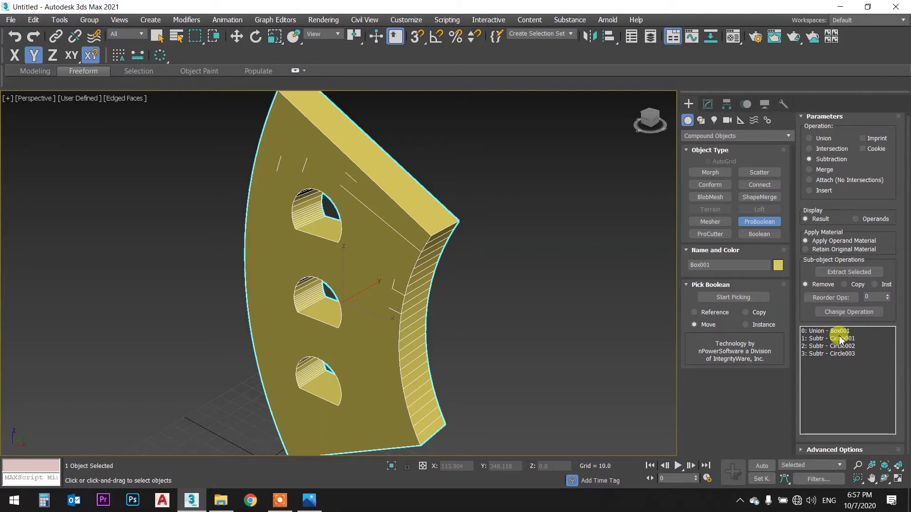
{"action": "left_click", "coordinate": [800, 448]}
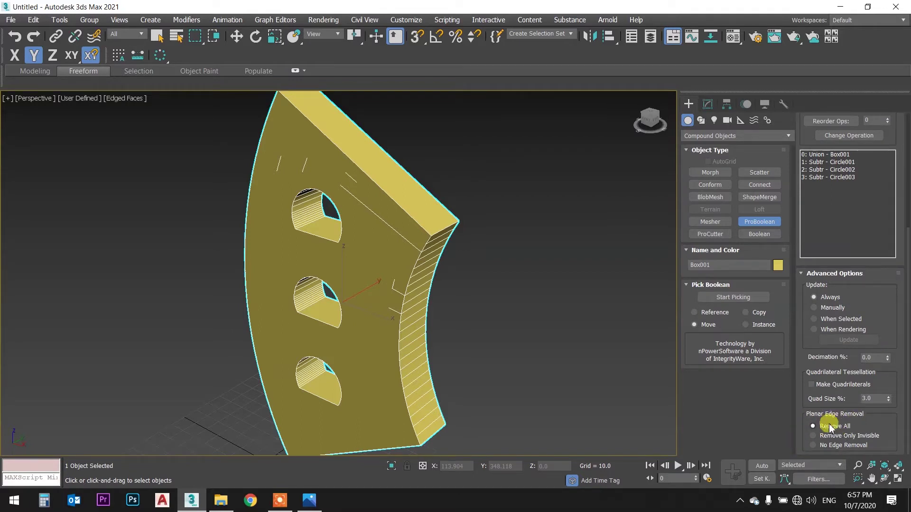
{"action": "left_click", "coordinate": [845, 446]}
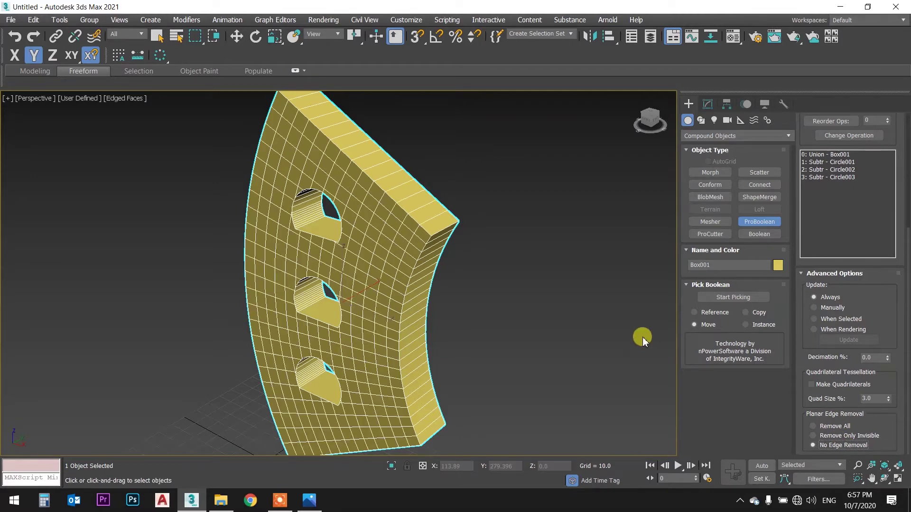
{"action": "mouse_move", "coordinate": [462, 232]}
{"action": "middle_mouse_down"}
{"action": "mouse_move", "coordinate": [458, 246]}
{"action": "mouse_move", "coordinate": [480, 213]}
{"action": "mouse_move", "coordinate": [492, 223]}
{"action": "mouse_move", "coordinate": [424, 233]}
{"action": "middle_mouse_up"}
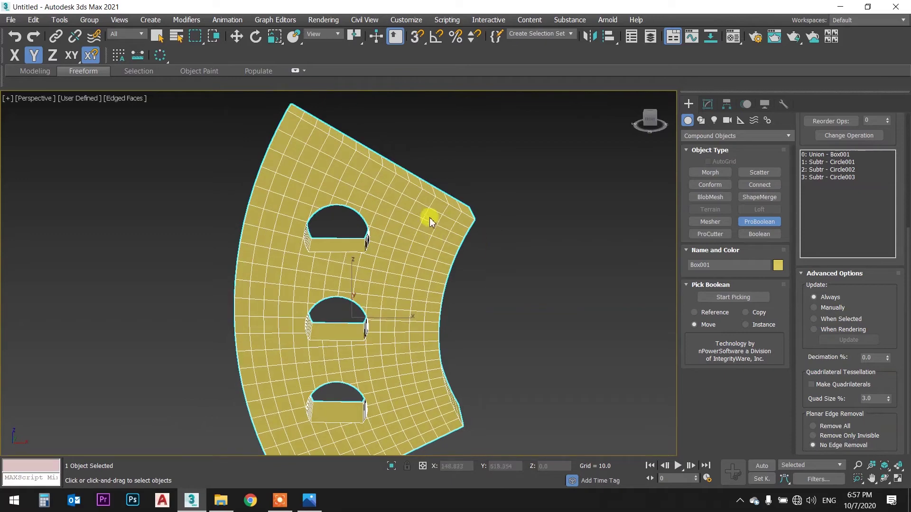
{"action": "mouse_move", "coordinate": [360, 267]}
{"action": "middle_mouse_down", "text": "alt"}
{"action": "mouse_move", "coordinate": [396, 312]}
{"action": "mouse_move", "coordinate": [344, 327]}
{"action": "middle_mouse_up", "text": "alt"}
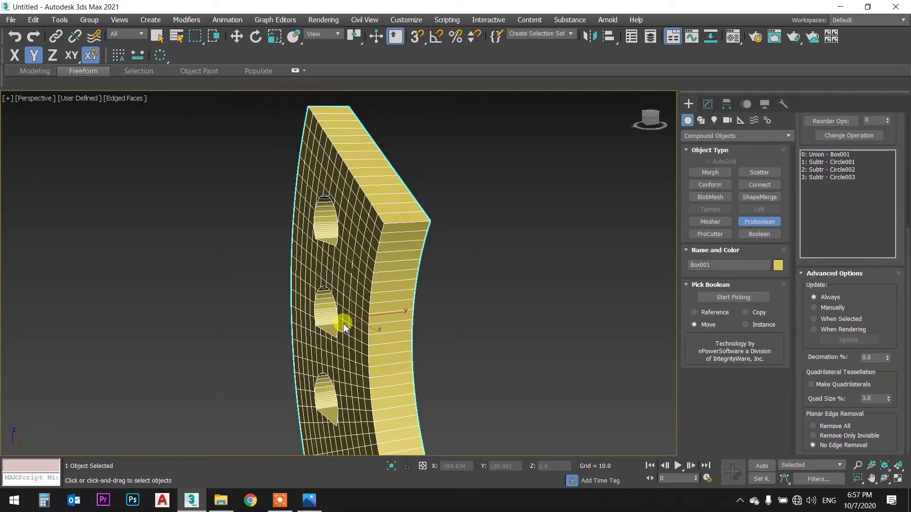
{"action": "mouse_move", "coordinate": [343, 326]}
{"action": "middle_mouse_down", "text": "alt"}
{"action": "mouse_move", "coordinate": [376, 270]}
{"action": "mouse_move", "coordinate": [407, 271]}
{"action": "mouse_move", "coordinate": [414, 240]}
{"action": "mouse_move", "coordinate": [397, 249]}
{"action": "middle_mouse_up", "text": "alt"}
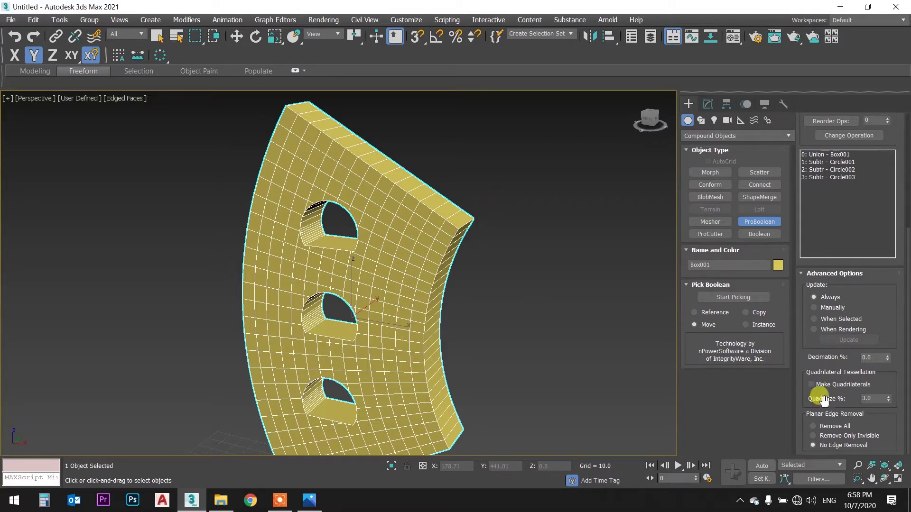
- Compare Remove All with No Edge Removal, keep No Edge Removal, and exit ProBoolean
{"action": "left_click", "coordinate": [825, 426]}
{"action": "middle_click_drag", "start_coordinate": [448, 280], "coordinate": [375, 203], "text": "alt"}
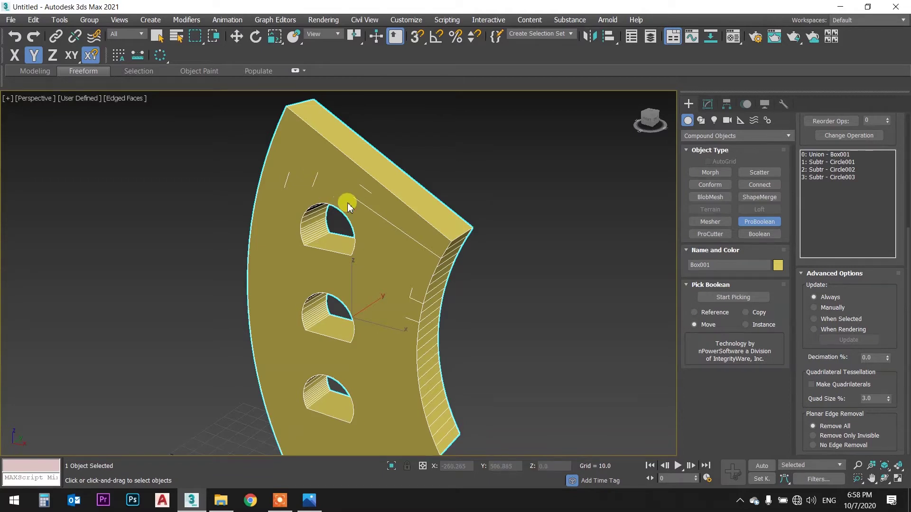
{"action": "left_click", "coordinate": [836, 447]}
{"action": "mouse_move", "coordinate": [479, 228]}
{"action": "middle_mouse_down", "text": "alt"}
{"action": "mouse_move", "coordinate": [484, 177]}
{"action": "mouse_move", "coordinate": [524, 128]}
{"action": "mouse_move", "coordinate": [549, 146]}
{"action": "mouse_move", "coordinate": [504, 170]}
{"action": "mouse_move", "coordinate": [468, 175]}
{"action": "mouse_move", "coordinate": [493, 183]}
{"action": "mouse_move", "coordinate": [512, 159]}
{"action": "mouse_move", "coordinate": [436, 191]}
{"action": "middle_mouse_up", "text": "alt"}
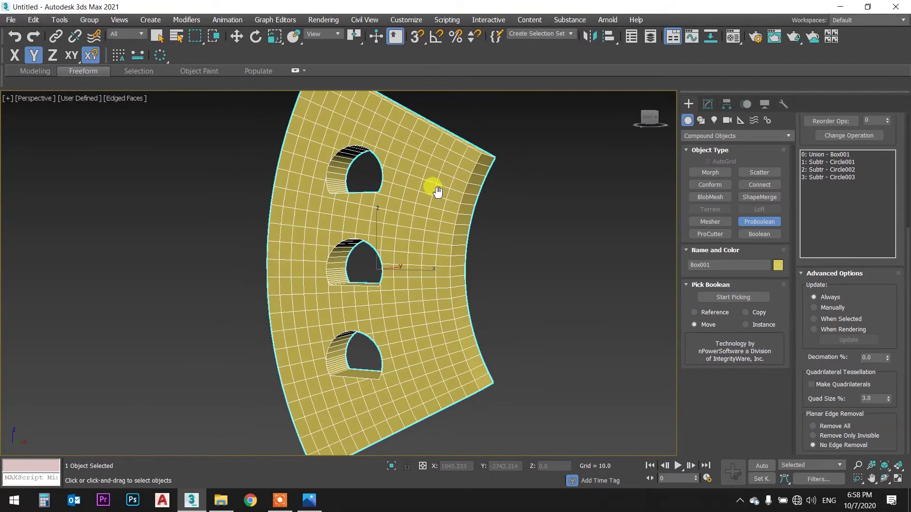
{"action": "mouse_move", "coordinate": [354, 177]}
{"action": "middle_mouse_down", "text": "alt"}
{"action": "mouse_move", "coordinate": [385, 179]}
{"action": "mouse_move", "coordinate": [371, 179]}
{"action": "middle_mouse_up", "text": "alt"}
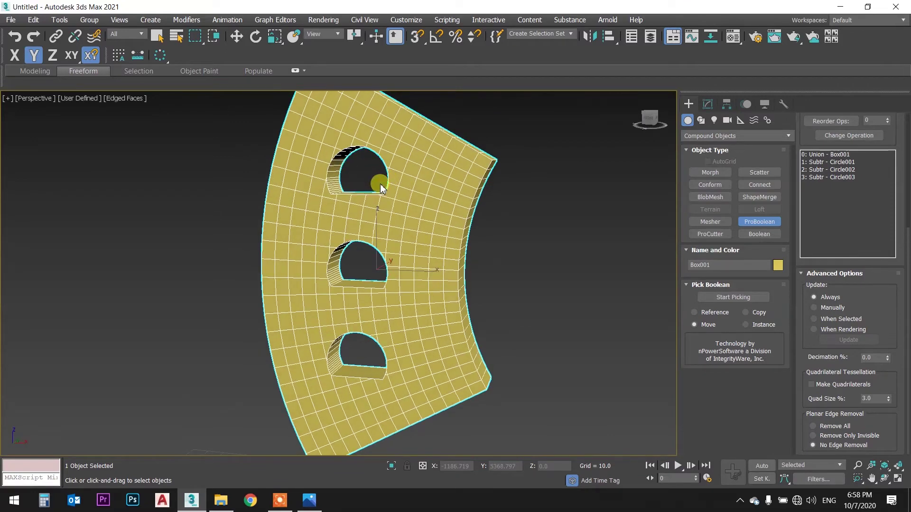
{"action": "right_click", "coordinate": [613, 214]}
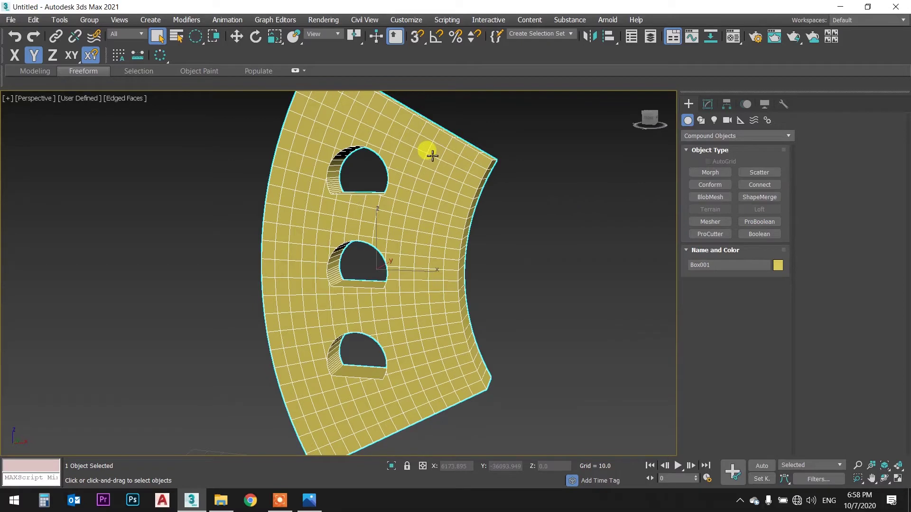
- Reposition the ProBoolean's Circle001 operand that cuts the top arched hole
{"action": "left_click", "coordinate": [707, 104]}
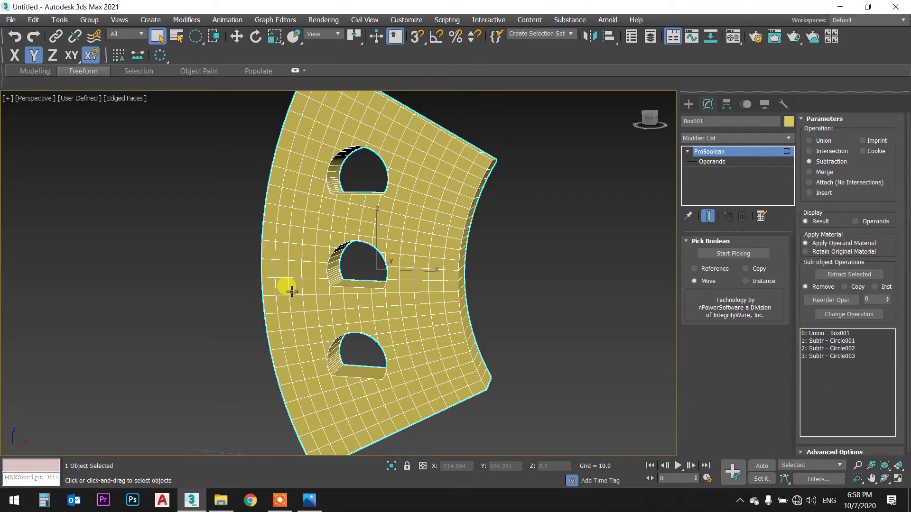
{"action": "left_click", "coordinate": [711, 162]}
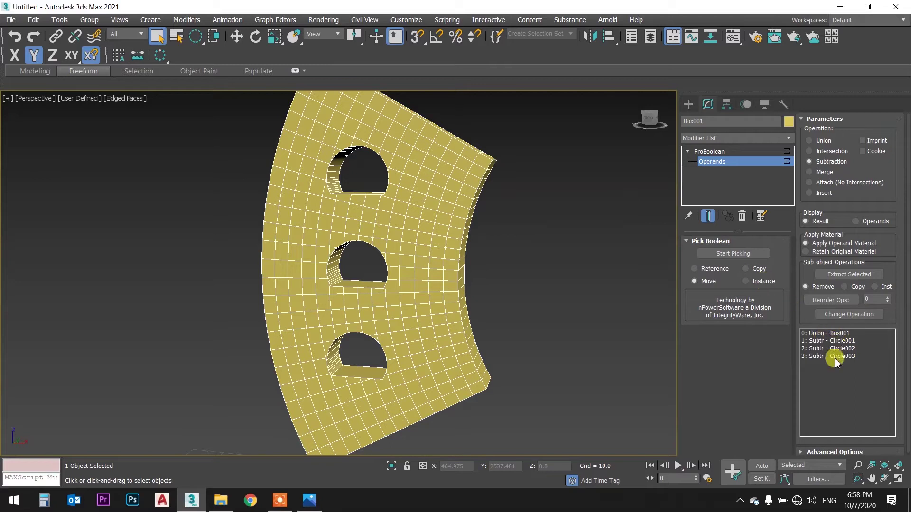
{"action": "left_click", "coordinate": [837, 341]}
{"action": "middle_click_drag", "start_coordinate": [415, 180], "coordinate": [425, 200]}
{"action": "key", "text": "w"}
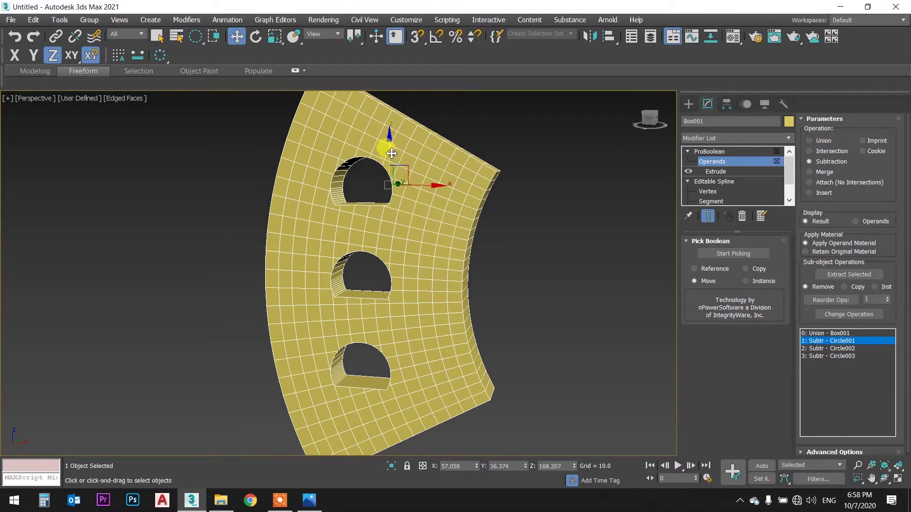
{"action": "left_click_drag", "start_coordinate": [390, 151], "coordinate": [430, 184]}
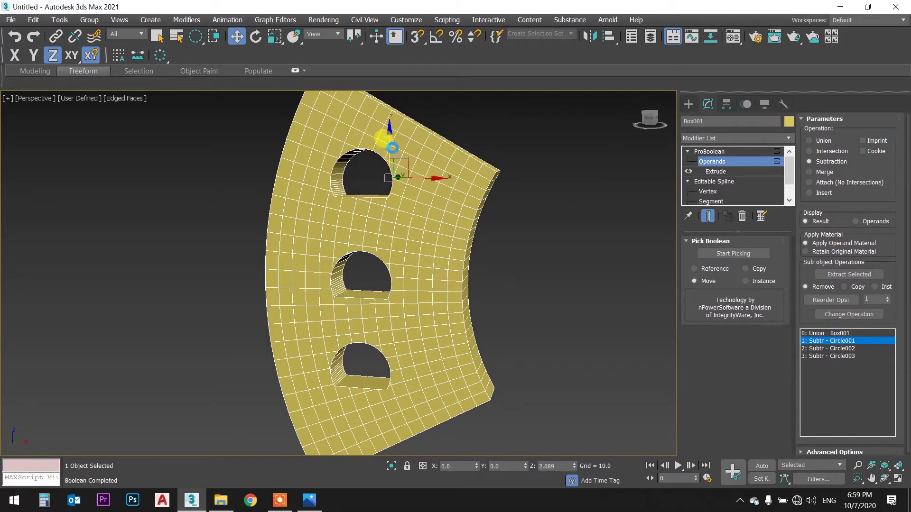
{"action": "left_click_drag", "start_coordinate": [430, 191], "coordinate": [411, 184]}
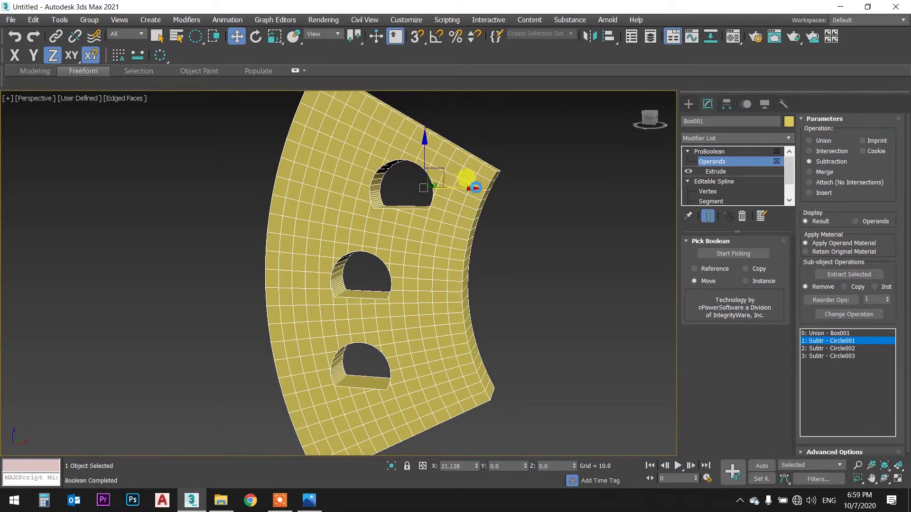
{"action": "left_click_drag", "start_coordinate": [411, 183], "coordinate": [397, 183]}
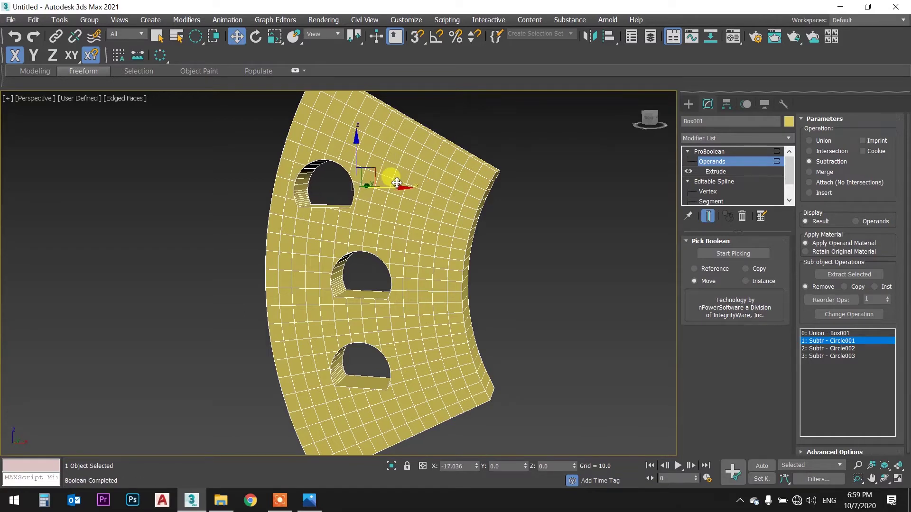
{"action": "left_click_drag", "start_coordinate": [359, 188], "coordinate": [400, 208]}
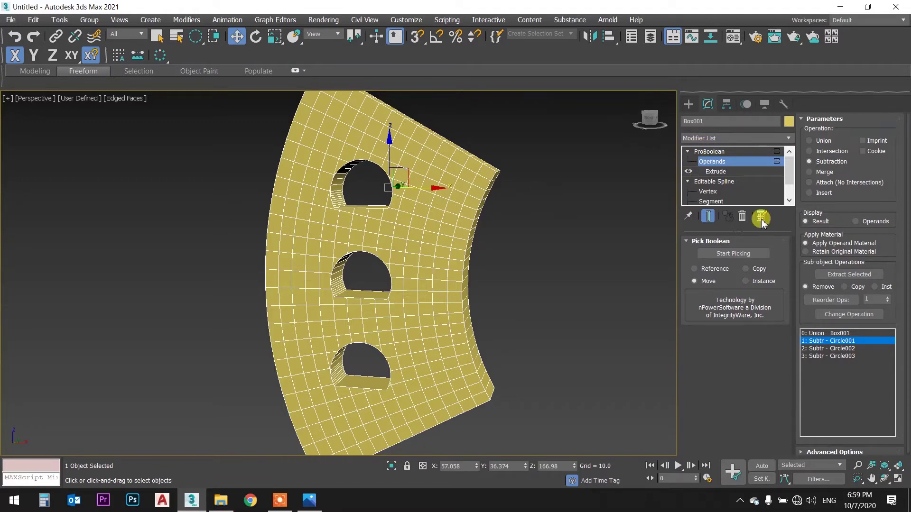
- Return to the whole ProBoolean object, orbit the panel edge-on, and bring up the reference image
{"action": "left_click", "coordinate": [828, 334]}
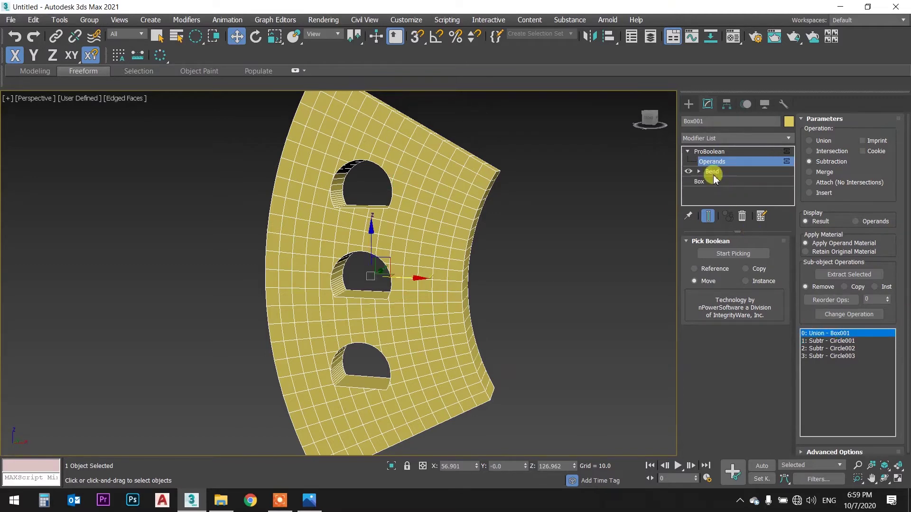
{"action": "left_click", "coordinate": [711, 150]}
{"action": "left_click", "coordinate": [687, 152]}
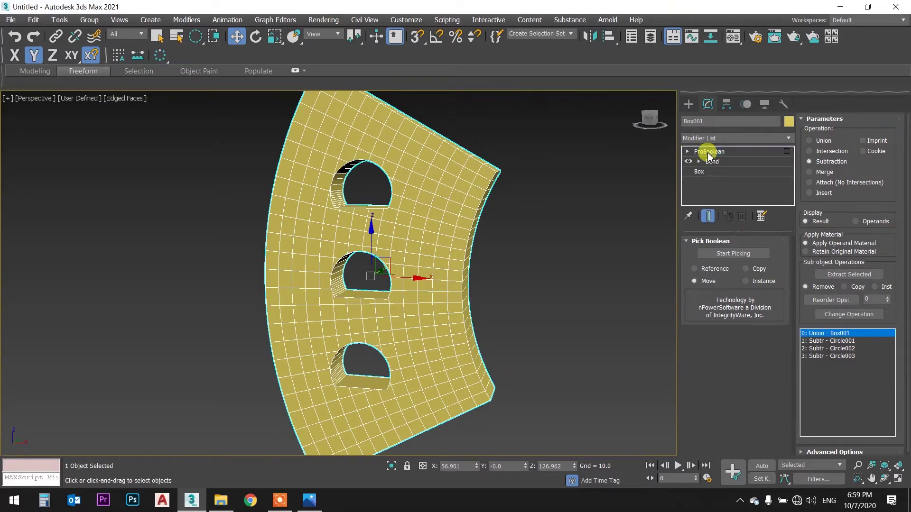
{"action": "key", "text": "F5"}
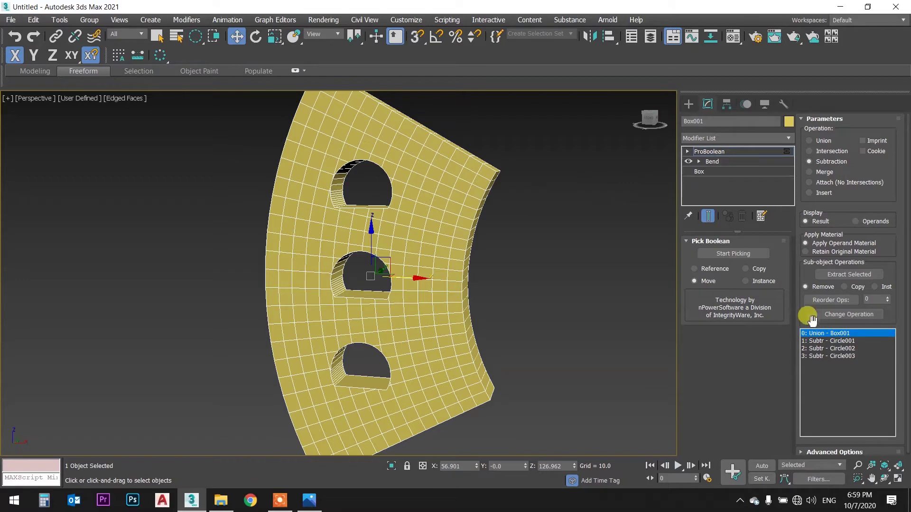
{"action": "left_click", "coordinate": [728, 152]}
{"action": "key", "text": "F6"}
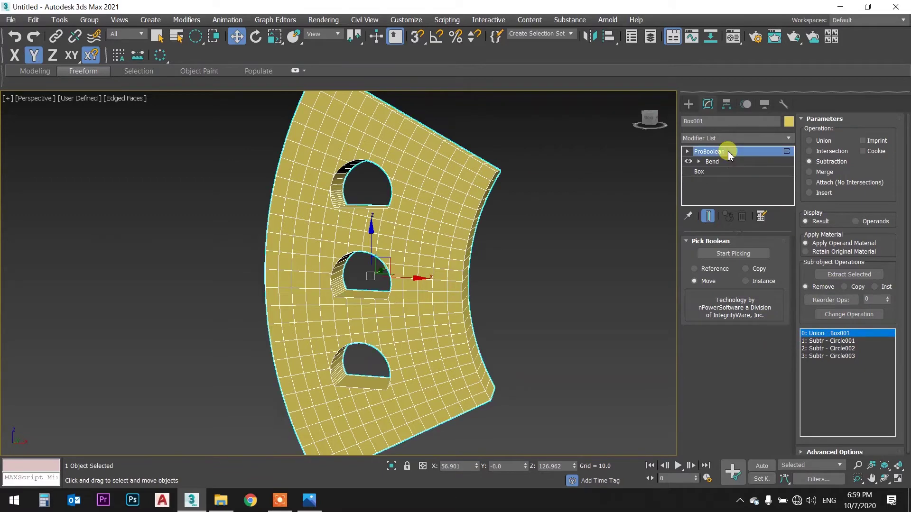
{"action": "middle_click_drag", "start_coordinate": [519, 192], "coordinate": [528, 199], "text": "alt"}
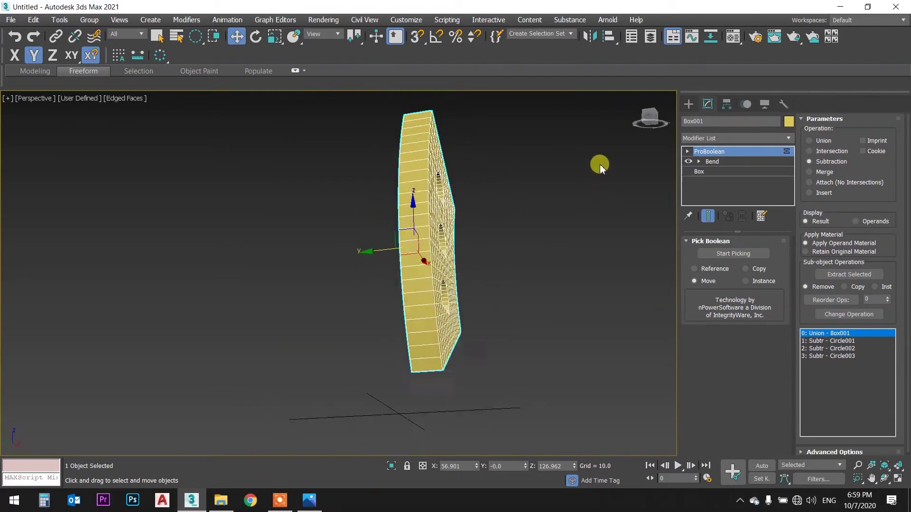
{"action": "left_click", "coordinate": [309, 500]}
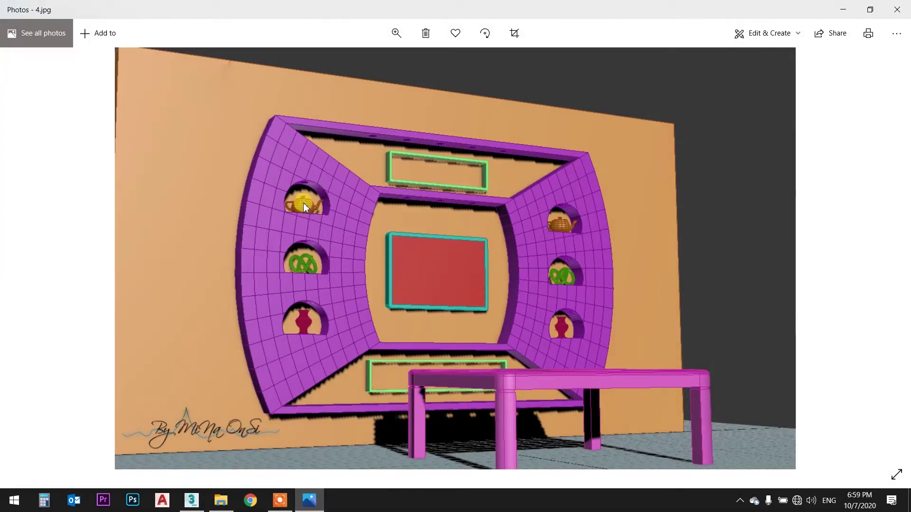
{"action": "scroll", "coordinate": [305, 201], "scroll_direction": "up", "scroll_amount": 3}
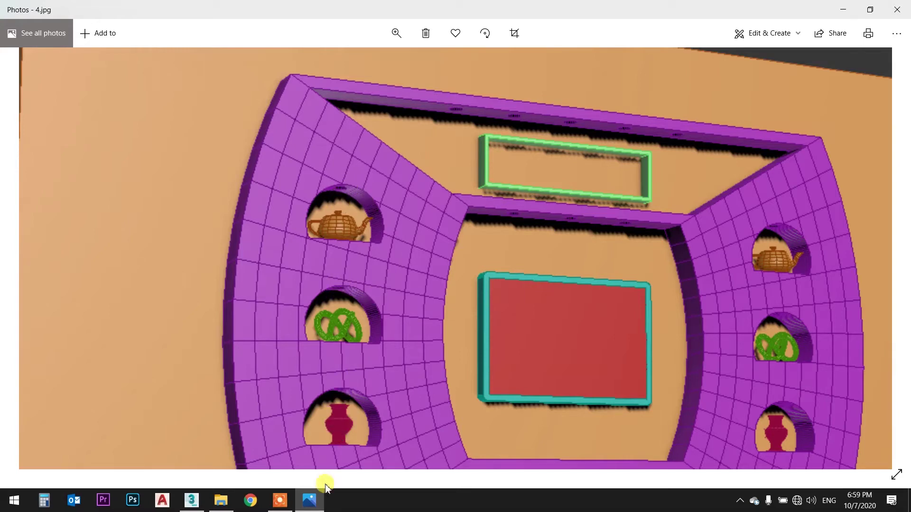
{"action": "left_click", "coordinate": [186, 501]}
{"action": "mouse_move", "coordinate": [331, 315]}
{"action": "middle_mouse_down", "text": "alt"}
{"action": "mouse_move", "coordinate": [455, 209]}
{"action": "mouse_move", "coordinate": [430, 255]}
{"action": "mouse_move", "coordinate": [421, 237]}
{"action": "mouse_move", "coordinate": [429, 261]}
{"action": "middle_mouse_up", "text": "alt"}
{"action": "scroll", "coordinate": [429, 261], "scroll_direction": "up", "scroll_amount": 2}
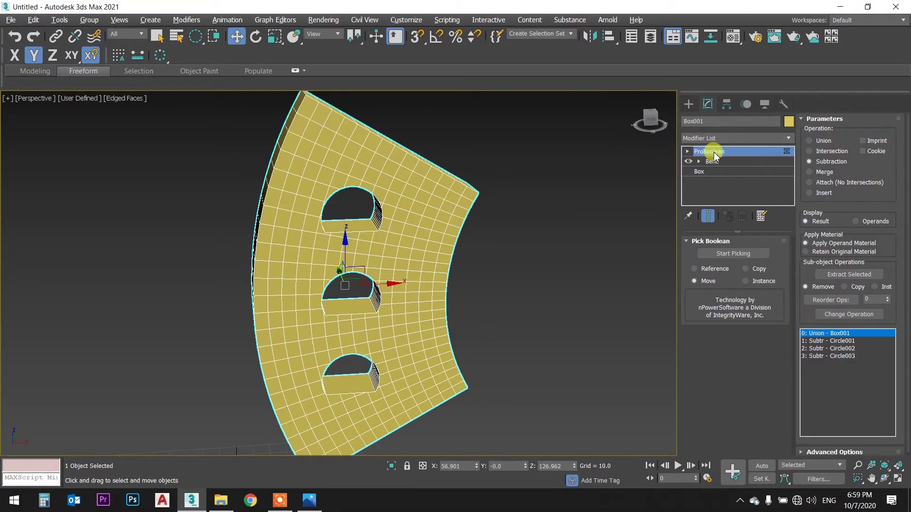
{"action": "middle_click_drag", "start_coordinate": [423, 214], "coordinate": [368, 189], "text": "alt"}
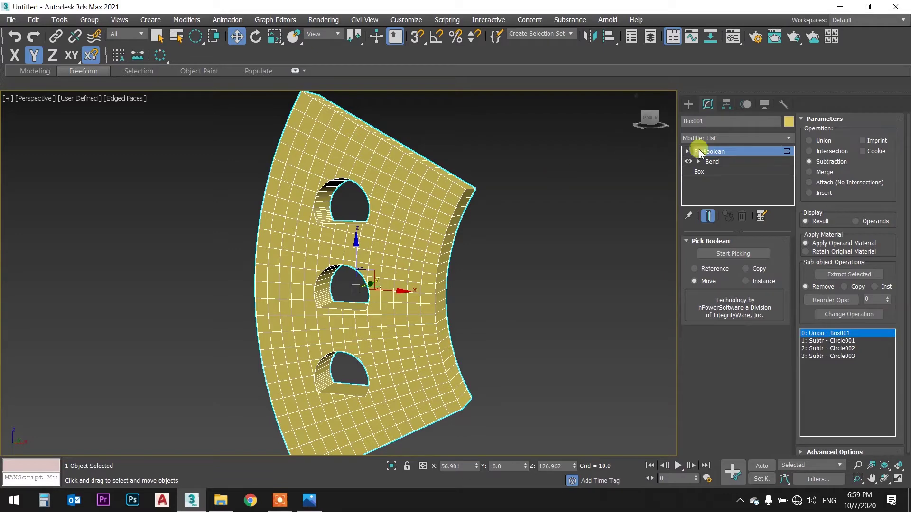
{"action": "mouse_move", "coordinate": [370, 205]}
{"action": "middle_mouse_down", "text": "alt"}
{"action": "mouse_move", "coordinate": [422, 187]}
{"action": "mouse_move", "coordinate": [404, 196]}
{"action": "middle_mouse_up", "text": "alt"}
{"action": "scroll", "coordinate": [336, 199], "scroll_direction": "up", "scroll_amount": 3}
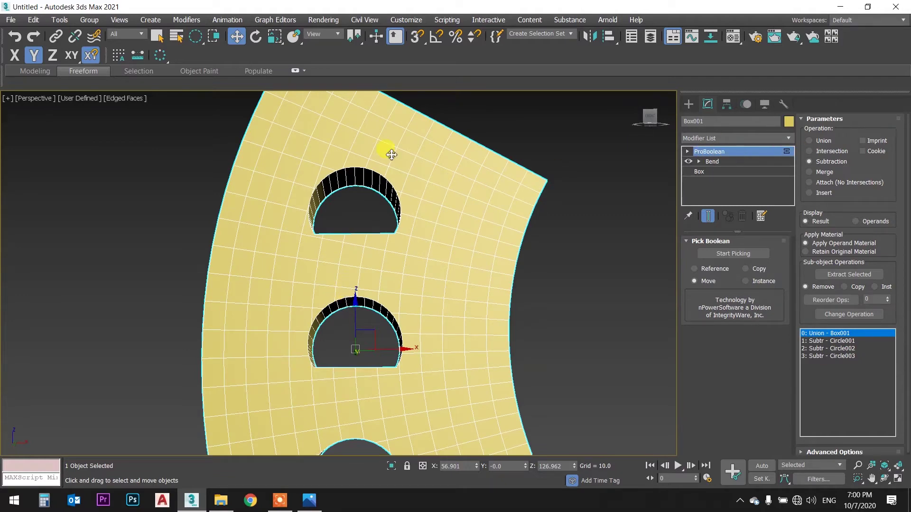
{"action": "scroll", "coordinate": [428, 209], "scroll_direction": "down", "scroll_amount": 3}
{"action": "mouse_move", "coordinate": [441, 197]}
{"action": "middle_mouse_down", "text": "alt"}
{"action": "mouse_move", "coordinate": [503, 224]}
{"action": "mouse_move", "coordinate": [419, 223]}
{"action": "middle_mouse_up", "text": "alt"}
{"action": "right_click", "coordinate": [440, 215]}
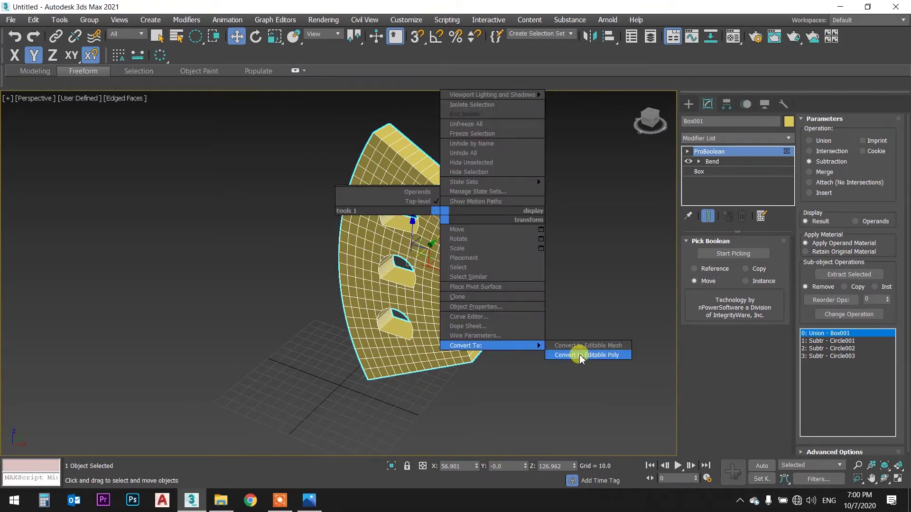
- Convert the holed panel to an Editable Poly, deselect it, and switch to a wireframe Top view
{"action": "left_click", "coordinate": [578, 356]}
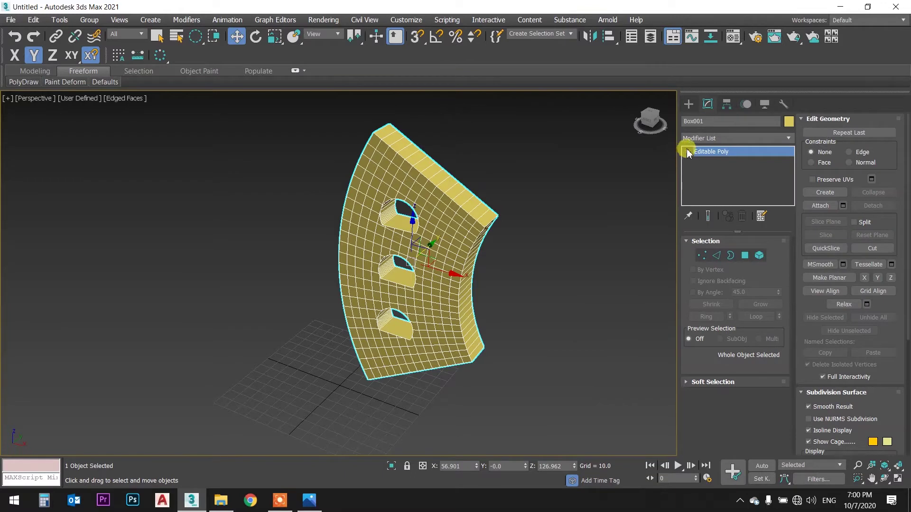
{"action": "left_click", "coordinate": [687, 151]}
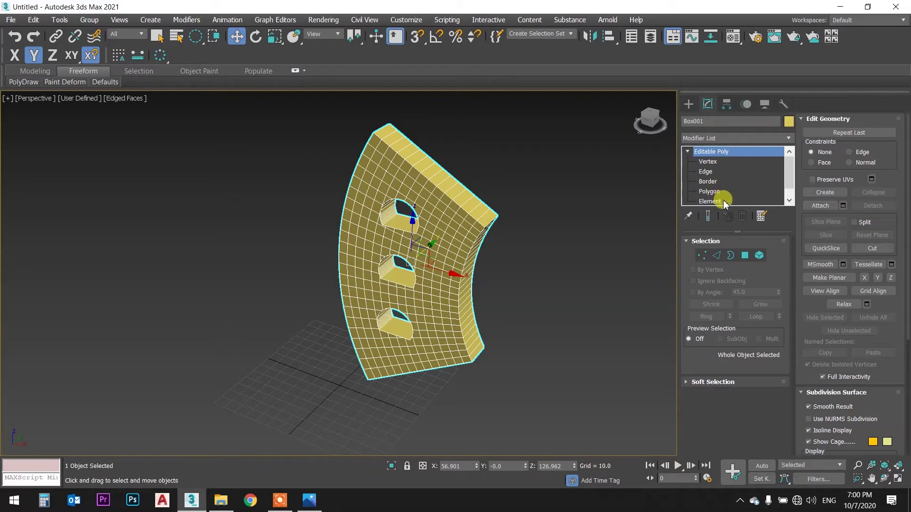
{"action": "middle_click_drag", "start_coordinate": [494, 189], "coordinate": [525, 156], "text": "alt"}
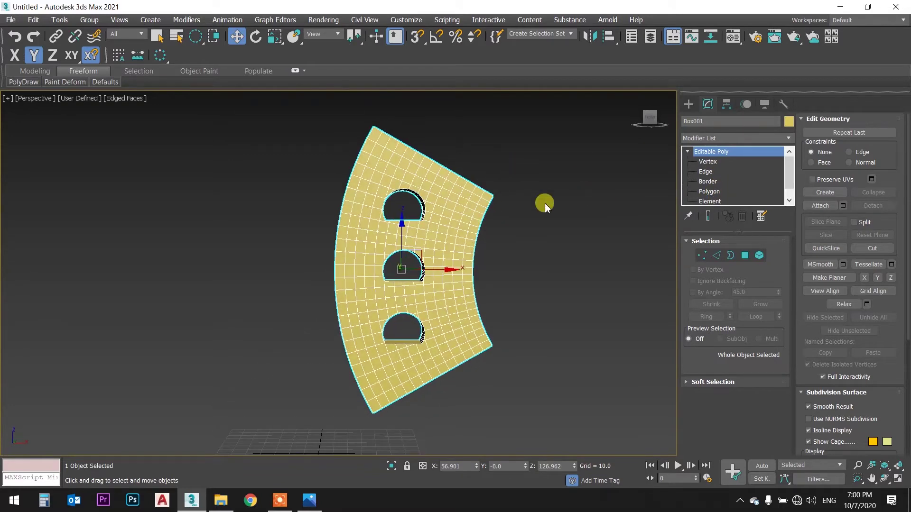
{"action": "left_click", "coordinate": [544, 205]}
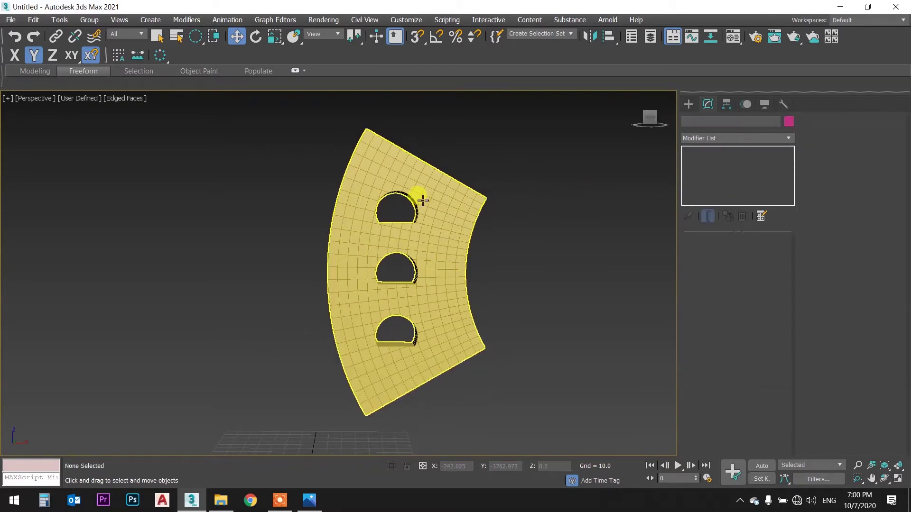
{"action": "key", "text": "F3"}
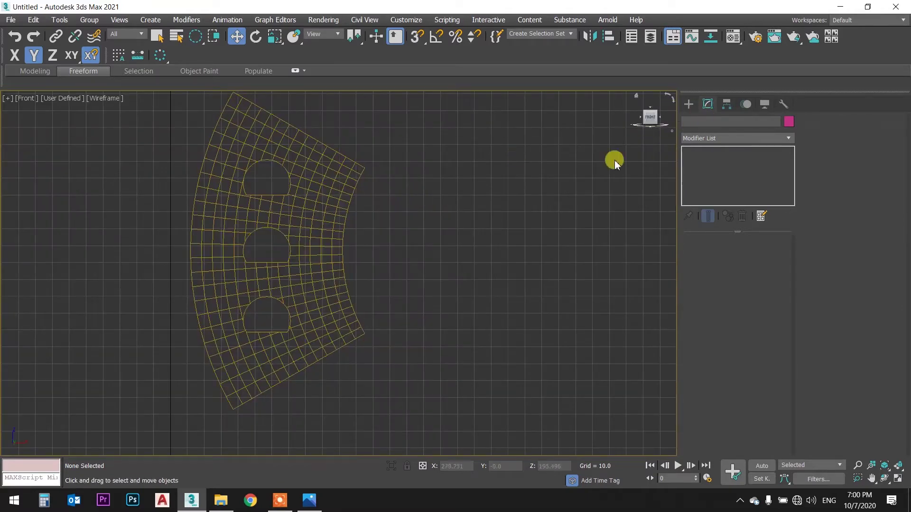
{"action": "key", "text": "t"}
{"action": "middle_click_drag", "start_coordinate": [520, 251], "coordinate": [494, 245]}
{"action": "left_click", "coordinate": [688, 104]}
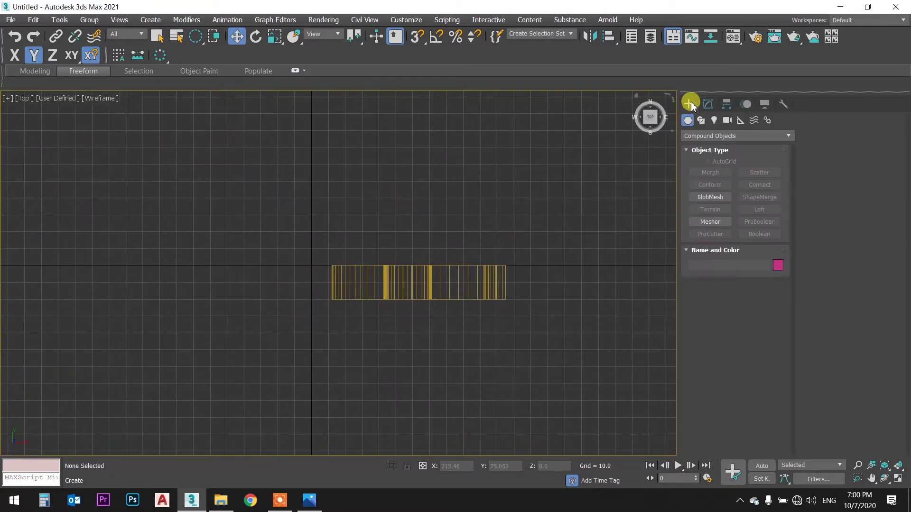
- Draw a thin standard-primitive cylinder at the panel's centre in the Top view
{"action": "left_click", "coordinate": [702, 136]}
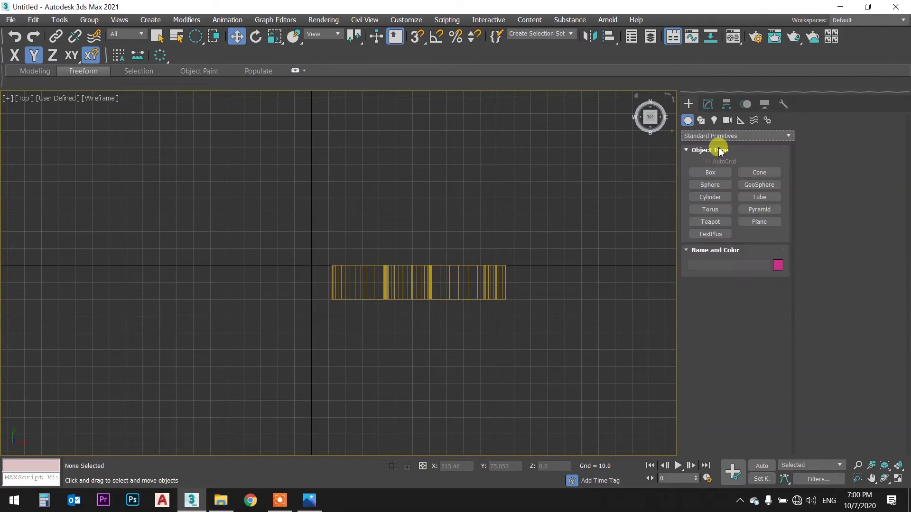
{"action": "left_click", "coordinate": [710, 197]}
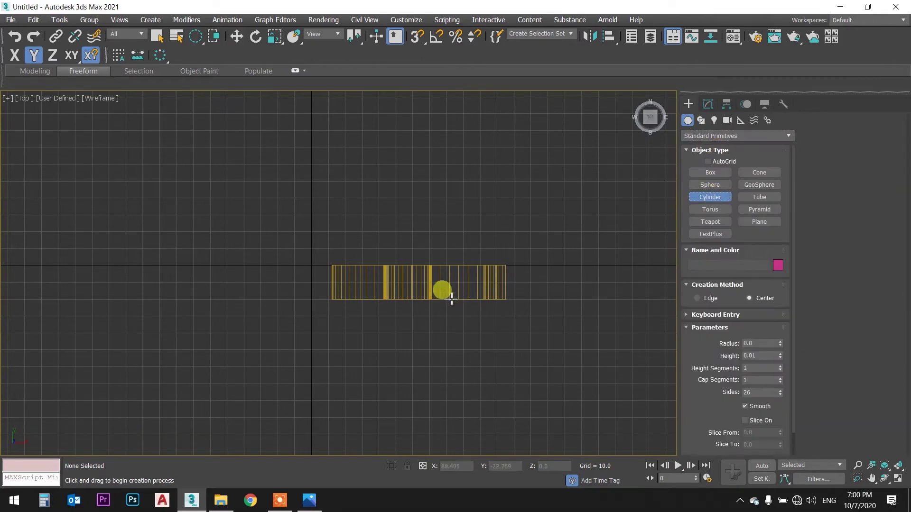
{"action": "scroll", "coordinate": [401, 284], "scroll_direction": "up", "scroll_amount": 3}
{"action": "left_click_drag", "start_coordinate": [401, 284], "coordinate": [412, 285]}
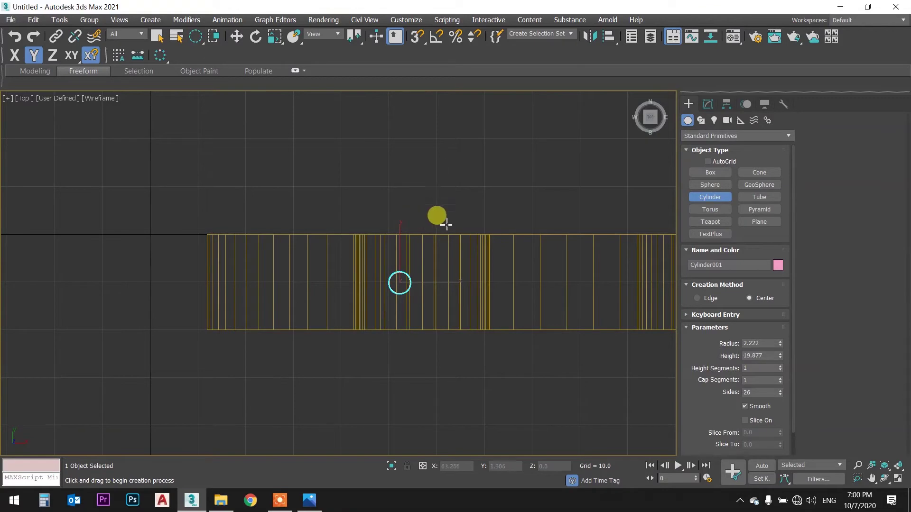
{"action": "left_click", "coordinate": [444, 199]}
{"action": "key", "text": "w"}
{"action": "key", "text": "p"}
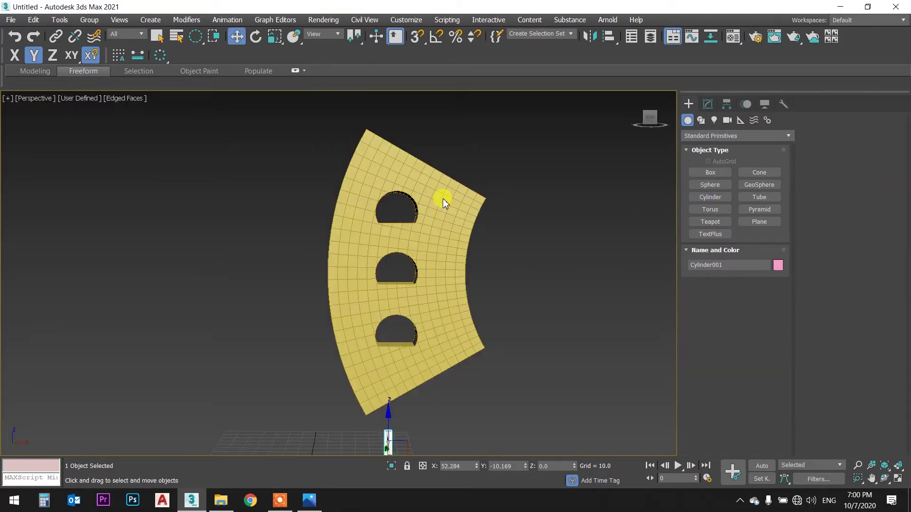
{"action": "middle_click_drag", "start_coordinate": [452, 252], "coordinate": [452, 277], "text": "alt"}
{"action": "scroll", "coordinate": [406, 352], "scroll_direction": "up", "scroll_amount": 2}
{"action": "scroll", "coordinate": [408, 361], "scroll_direction": "up", "scroll_amount": 2}
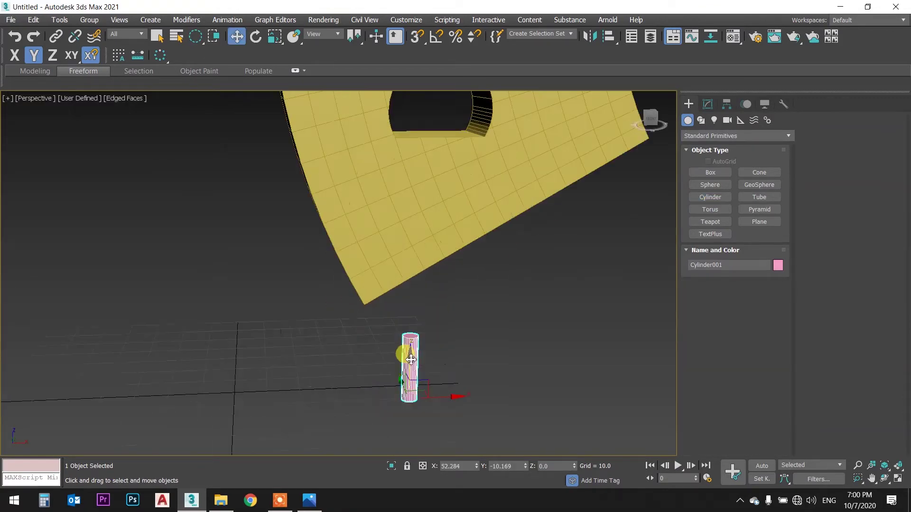
{"action": "scroll", "coordinate": [412, 408], "scroll_direction": "up", "scroll_amount": 2}
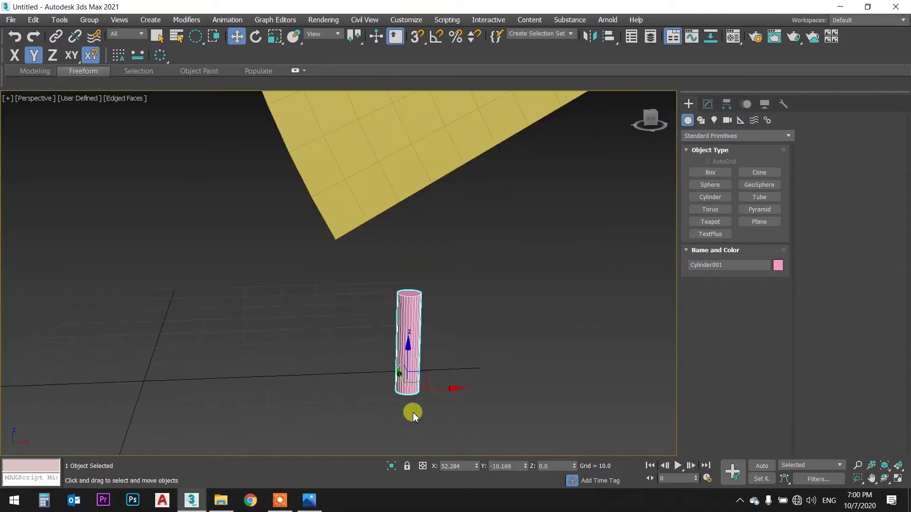
- Set the cylinder to radius 2.5 and height 10, then raise it toward the top niche
{"action": "left_click", "coordinate": [707, 105]}
{"action": "left_click_drag", "start_coordinate": [762, 255], "coordinate": [723, 251]}
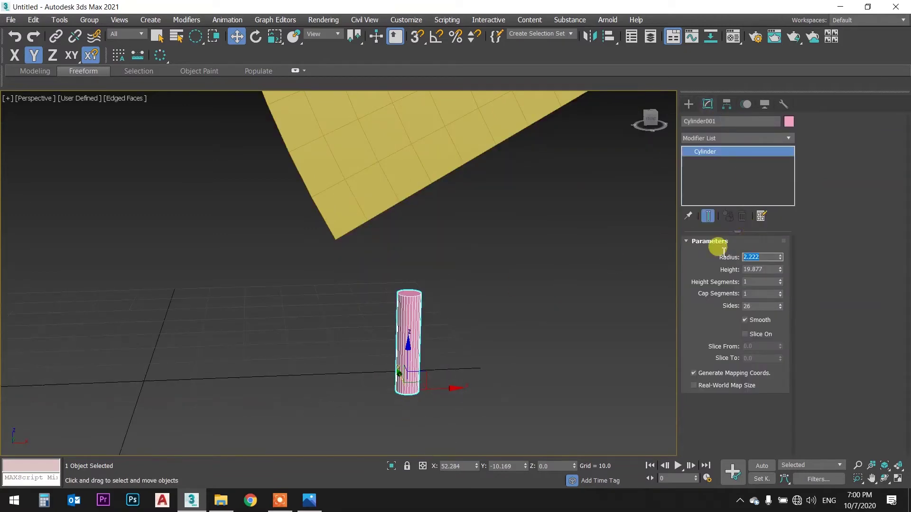
{"action": "type", "text": "2"}
{"action": "key", "text": "Return"}
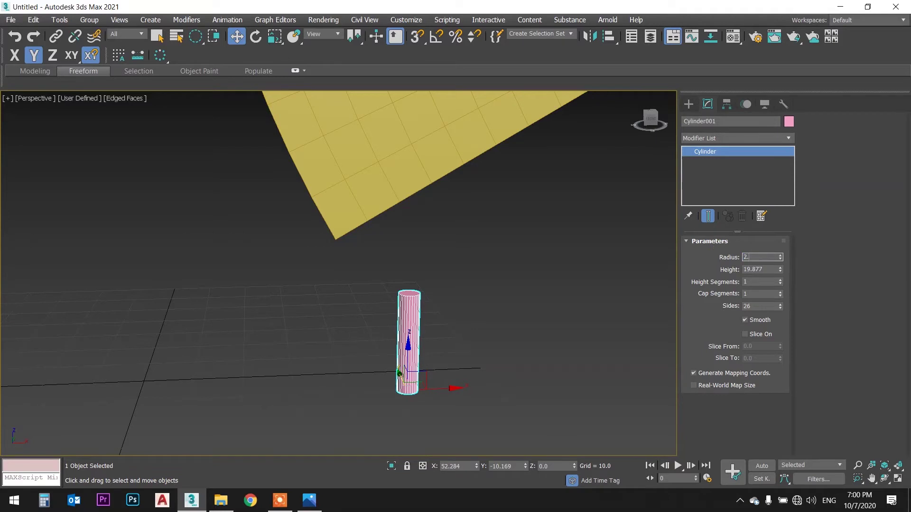
{"action": "type", "text": "5"}
{"action": "key", "text": "Return"}
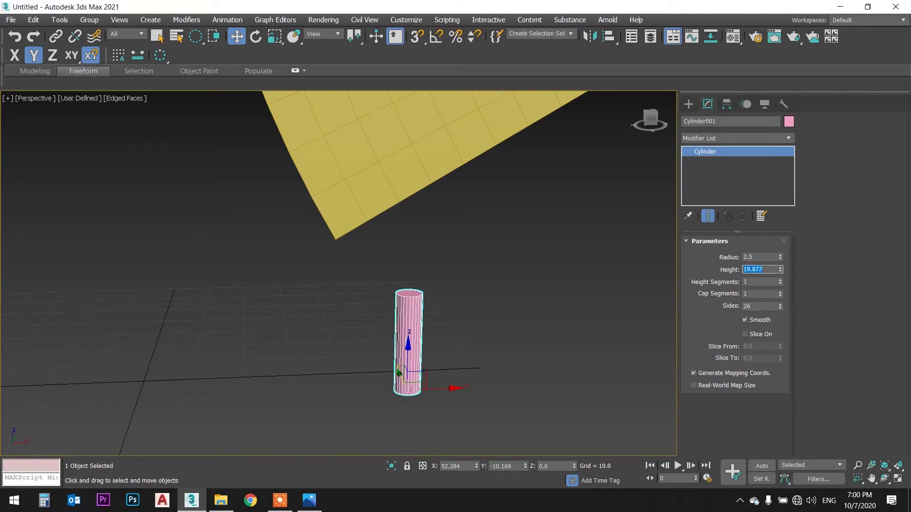
{"action": "type", "text": "10"}
{"action": "key", "text": "Return"}
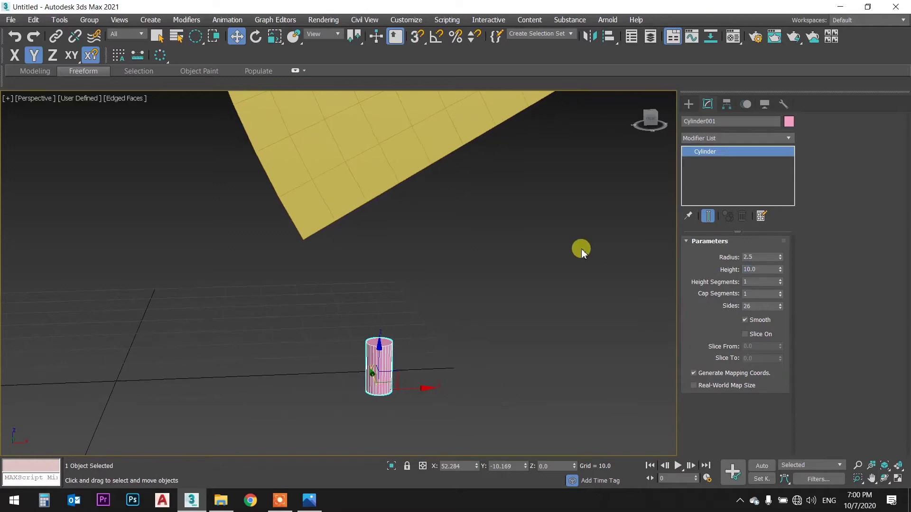
{"action": "key", "text": "f"}
{"action": "left_click_drag", "start_coordinate": [330, 386], "coordinate": [337, 127]}
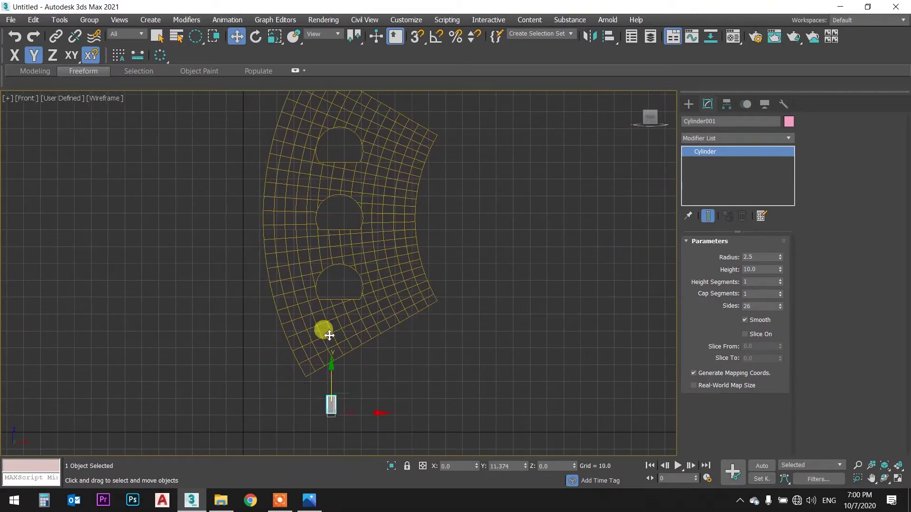
- With 2.5D snapping on, centre the cylinder inside the top niche in the Front view
{"action": "scroll", "coordinate": [337, 127], "scroll_direction": "up", "scroll_amount": 1}
{"action": "scroll", "coordinate": [337, 127], "scroll_direction": "up", "scroll_amount": 3}
{"action": "left_click_drag", "start_coordinate": [320, 199], "coordinate": [321, 142]}
{"action": "middle_click_drag", "start_coordinate": [321, 143], "coordinate": [327, 214]}
{"action": "scroll", "coordinate": [326, 215], "scroll_direction": "up", "scroll_amount": 2}
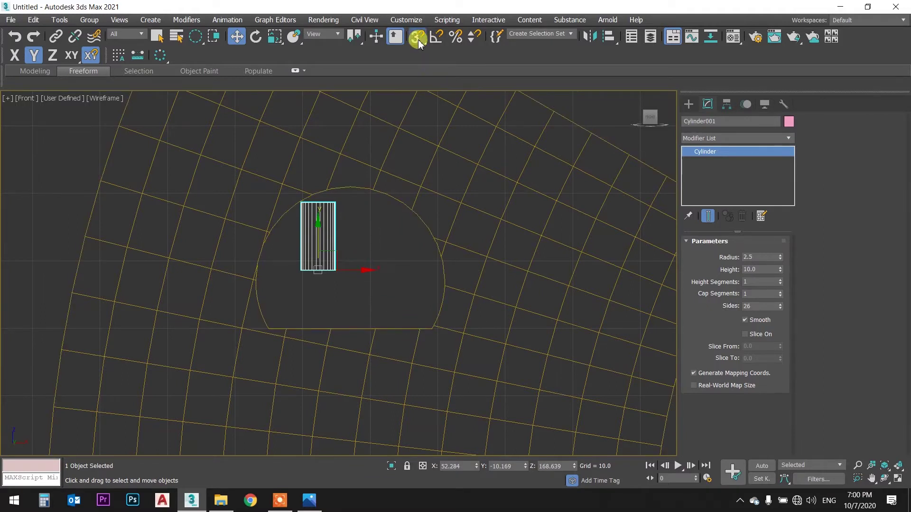
{"action": "left_click_drag", "start_coordinate": [418, 43], "coordinate": [417, 72]}
{"action": "mouse_move", "coordinate": [366, 269]}
{"action": "left_mouse_down"}
{"action": "mouse_move", "coordinate": [376, 270]}
{"action": "mouse_move", "coordinate": [350, 324]}
{"action": "left_mouse_up"}
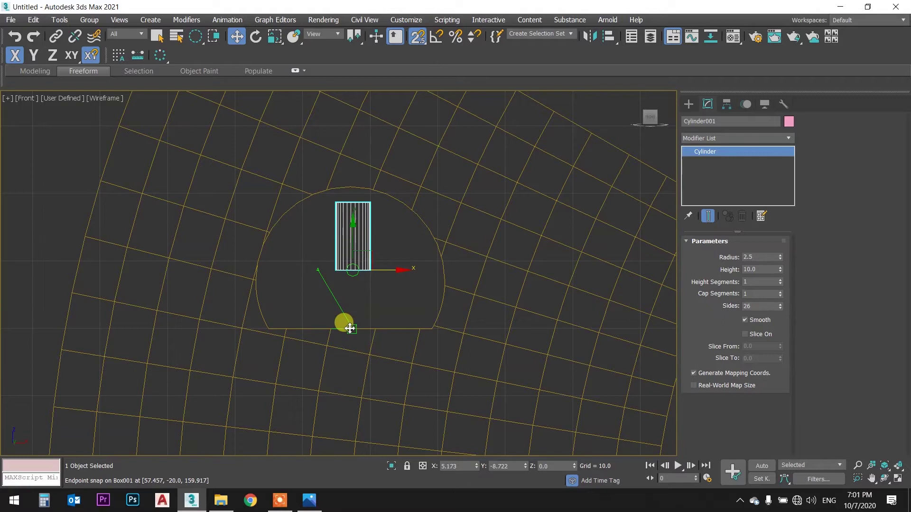
{"action": "mouse_move", "coordinate": [349, 328]}
{"action": "left_mouse_down"}
{"action": "mouse_move", "coordinate": [356, 265]}
{"action": "mouse_move", "coordinate": [345, 327]}
{"action": "mouse_move", "coordinate": [341, 183]}
{"action": "mouse_move", "coordinate": [391, 280]}
{"action": "mouse_move", "coordinate": [341, 183]}
{"action": "mouse_move", "coordinate": [350, 295]}
{"action": "left_mouse_up"}
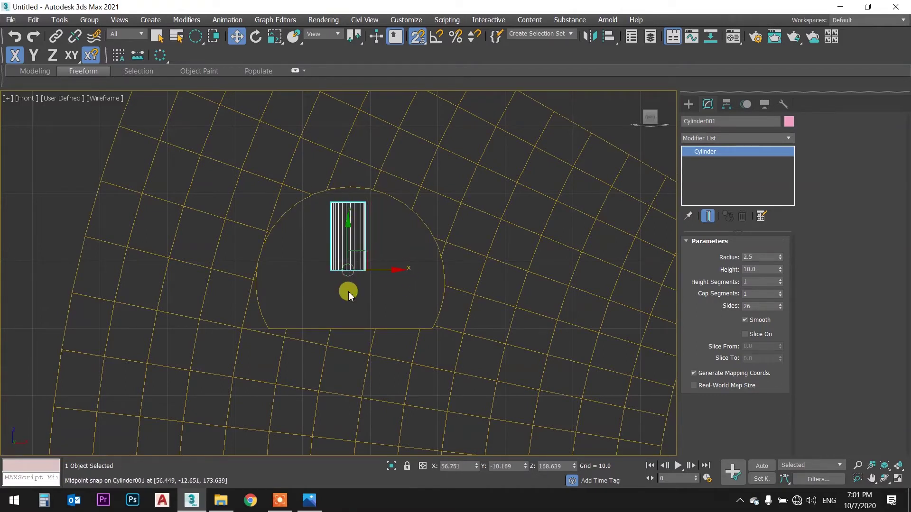
{"action": "middle_click_drag", "start_coordinate": [373, 210], "coordinate": [380, 251]}
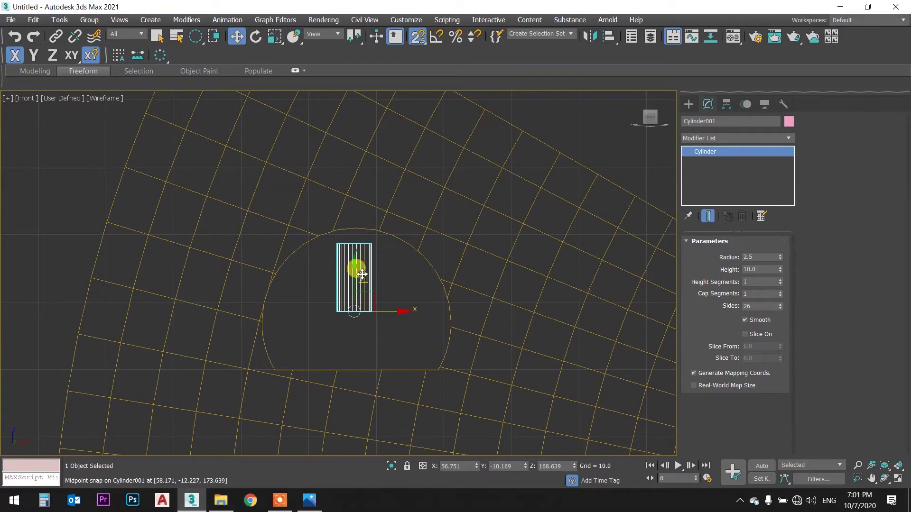
{"action": "key", "text": "F6"}
{"action": "left_click_drag", "start_coordinate": [354, 270], "coordinate": [355, 237]}
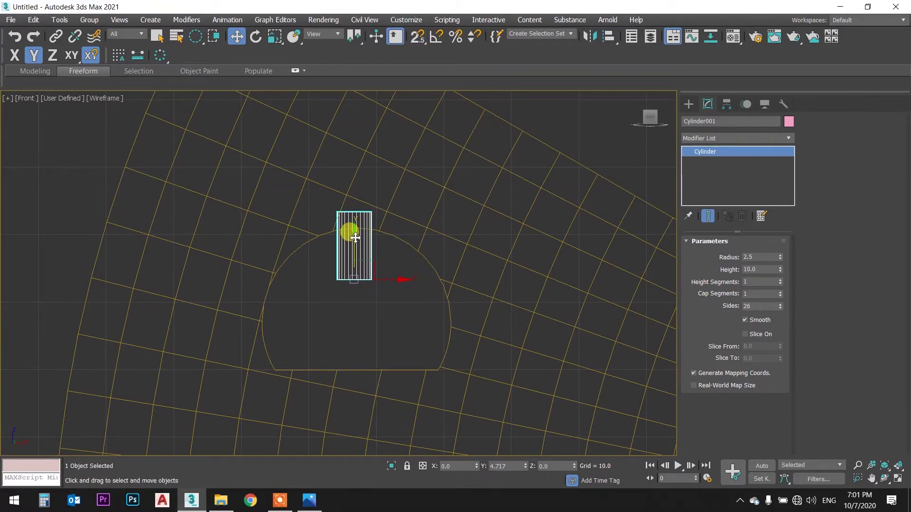
- In the Top view, snap the cylinder to the midpoint of the wall's thickness
{"action": "key", "text": "t"}
{"action": "scroll", "coordinate": [416, 264], "scroll_direction": "up", "scroll_amount": 2}
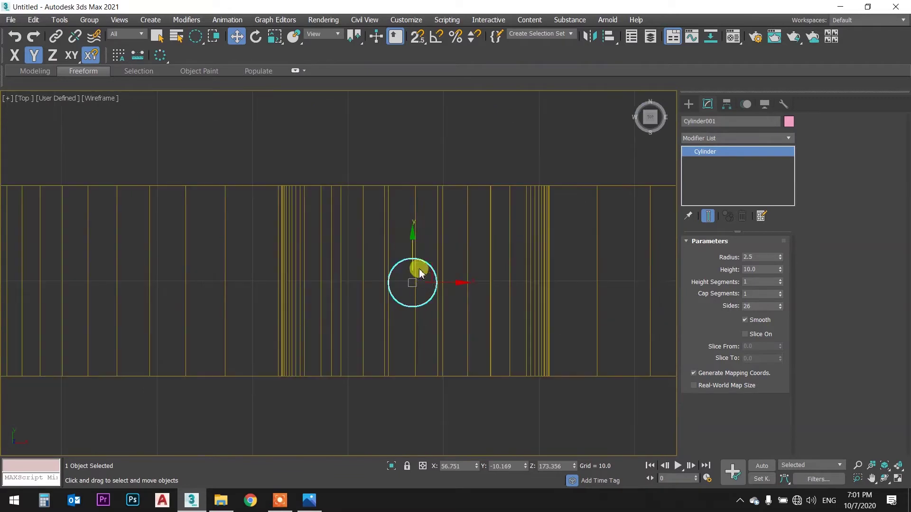
{"action": "mouse_move", "coordinate": [412, 252]}
{"action": "left_mouse_down"}
{"action": "mouse_move", "coordinate": [412, 218]}
{"action": "mouse_move", "coordinate": [411, 234]}
{"action": "mouse_move", "coordinate": [377, 152]}
{"action": "mouse_move", "coordinate": [396, 259]}
{"action": "mouse_move", "coordinate": [190, 258]}
{"action": "left_mouse_up"}
{"action": "scroll", "coordinate": [411, 234], "scroll_direction": "down", "scroll_amount": 2}
{"action": "key", "text": "s"}
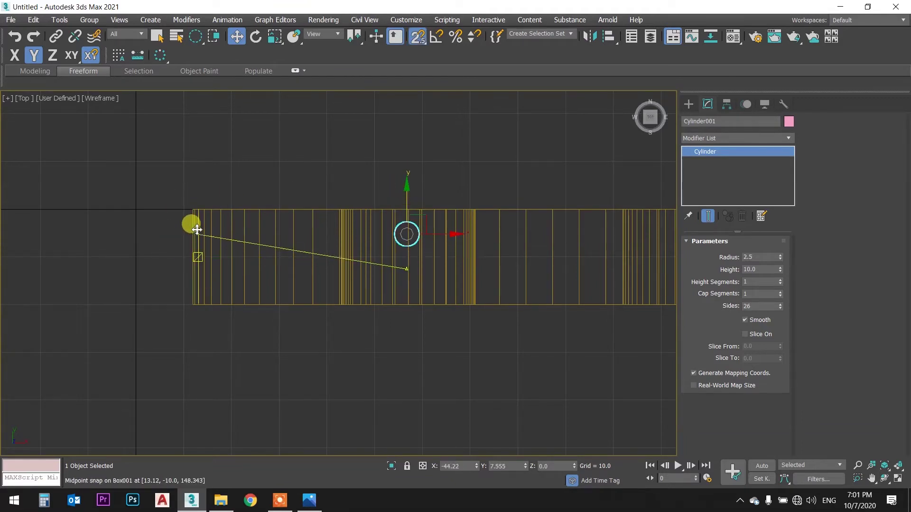
{"action": "left_click_drag", "start_coordinate": [191, 259], "coordinate": [194, 258]}
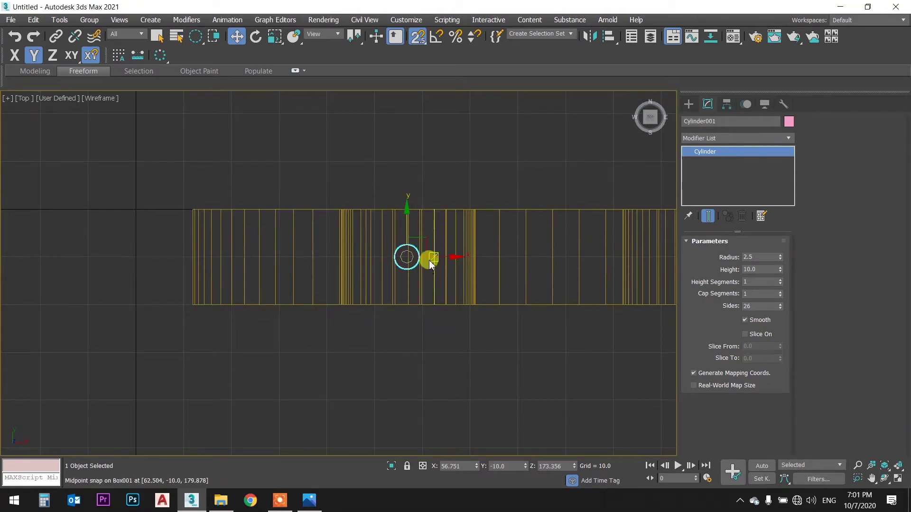
- Orbit the shaded perspective to inspect the wall and reselect the pink cylinder
{"action": "key", "text": "super+shift"}
{"action": "mouse_move", "coordinate": [453, 172]}
{"action": "middle_mouse_down", "text": "alt"}
{"action": "mouse_move", "coordinate": [379, 179]}
{"action": "mouse_move", "coordinate": [383, 274]}
{"action": "mouse_move", "coordinate": [382, 193]}
{"action": "mouse_move", "coordinate": [362, 203]}
{"action": "middle_mouse_up", "text": "alt"}
{"action": "key", "text": "q"}
{"action": "left_click", "coordinate": [516, 202]}
{"action": "left_click", "coordinate": [402, 197]}
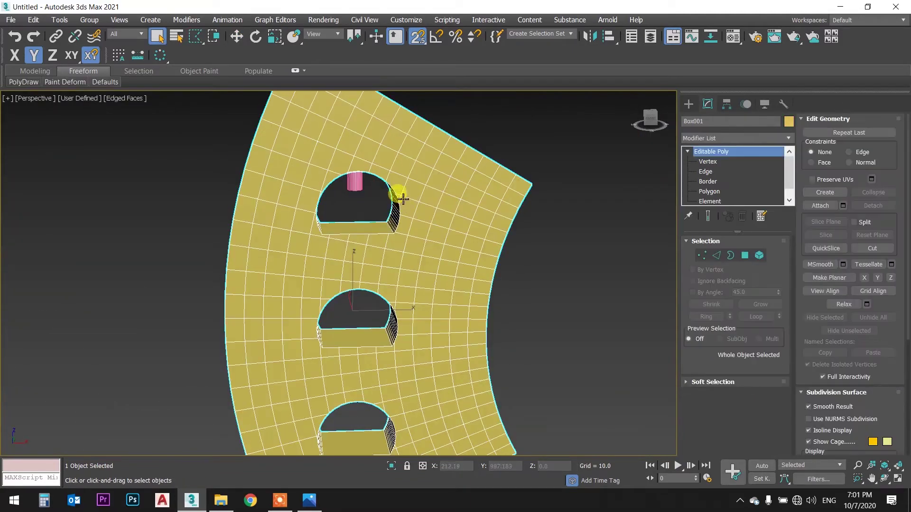
{"action": "left_click", "coordinate": [356, 177]}
{"action": "scroll", "coordinate": [350, 163], "scroll_direction": "up", "scroll_amount": 3}
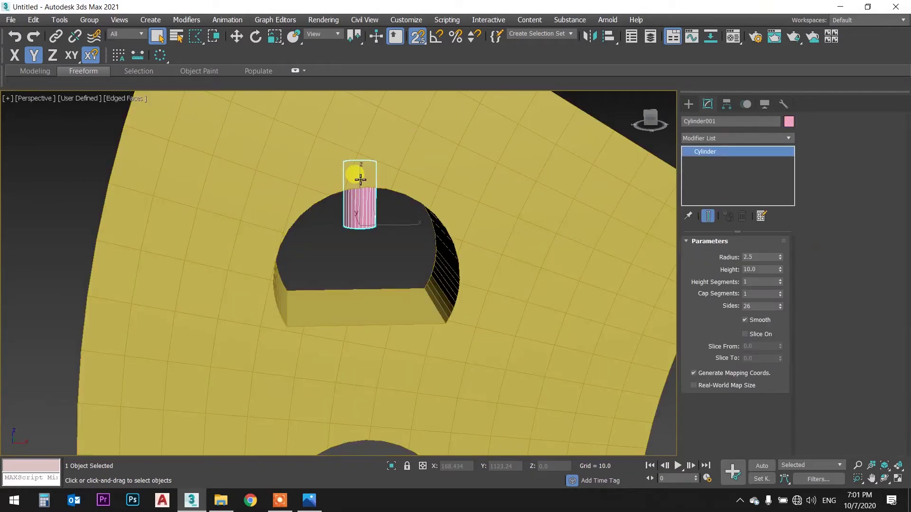
{"action": "scroll", "coordinate": [350, 168], "scroll_direction": "up", "scroll_amount": 2}
- Nudge the cylinder down onto the top of the arch in the Front wireframe view
{"action": "key", "text": "f"}
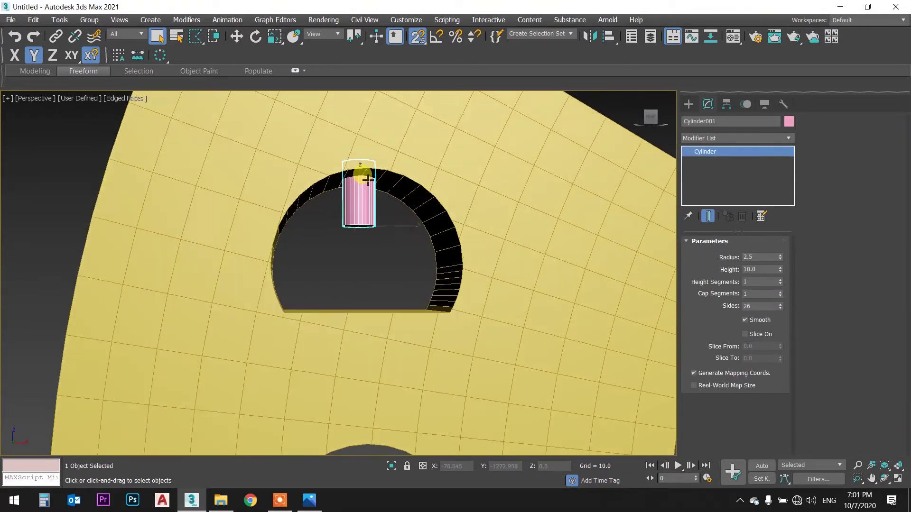
{"action": "key", "text": "F3"}
{"action": "key", "text": "w"}
{"action": "left_click_drag", "start_coordinate": [350, 228], "coordinate": [354, 241]}
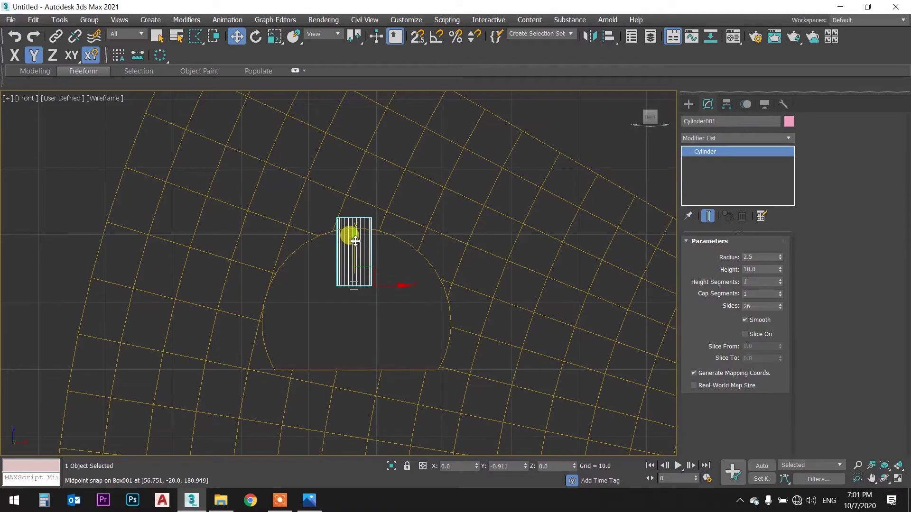
{"action": "key", "text": "F3"}
{"action": "key", "text": "p"}
{"action": "mouse_move", "coordinate": [358, 194]}
{"action": "middle_mouse_down", "text": "alt"}
{"action": "mouse_move", "coordinate": [399, 224]}
{"action": "mouse_move", "coordinate": [354, 221]}
{"action": "mouse_move", "coordinate": [346, 274]}
{"action": "middle_mouse_up", "text": "alt"}
{"action": "left_click", "coordinate": [346, 274]}
{"action": "mouse_move", "coordinate": [358, 227]}
{"action": "middle_mouse_down", "text": "alt"}
{"action": "mouse_move", "coordinate": [357, 258]}
{"action": "mouse_move", "coordinate": [375, 257]}
{"action": "mouse_move", "coordinate": [397, 232]}
{"action": "middle_mouse_up", "text": "alt"}
- Reselect the pink cylinder and return to the Front wireframe view, ready to move it
{"action": "key", "text": "q"}
{"action": "left_click", "coordinate": [377, 249]}
{"action": "key", "text": "f"}
{"action": "key", "text": "F3"}
{"action": "scroll", "coordinate": [394, 230], "scroll_direction": "down", "scroll_amount": 3}
{"action": "scroll", "coordinate": [394, 230], "scroll_direction": "down", "scroll_amount": 3}
{"action": "scroll", "coordinate": [380, 197], "scroll_direction": "up", "scroll_amount": 2}
{"action": "scroll", "coordinate": [351, 203], "scroll_direction": "down", "scroll_amount": 2}
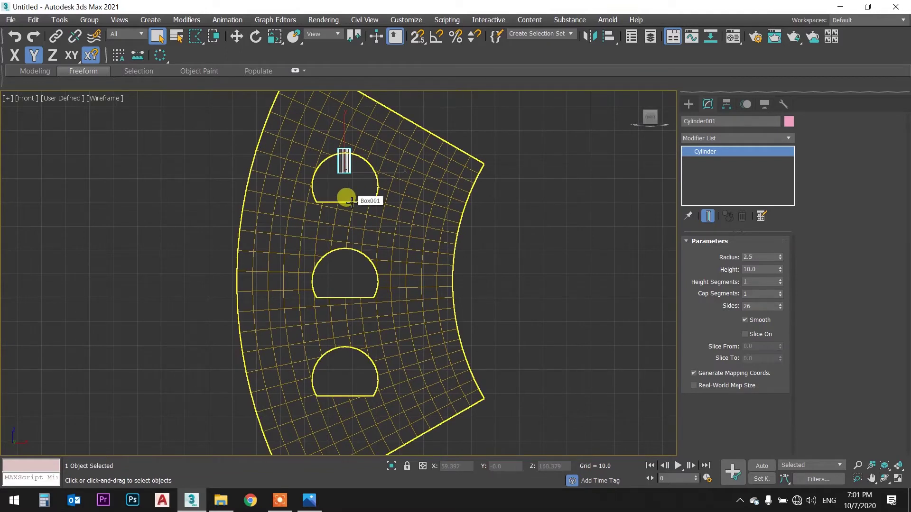
{"action": "key", "text": "w"}
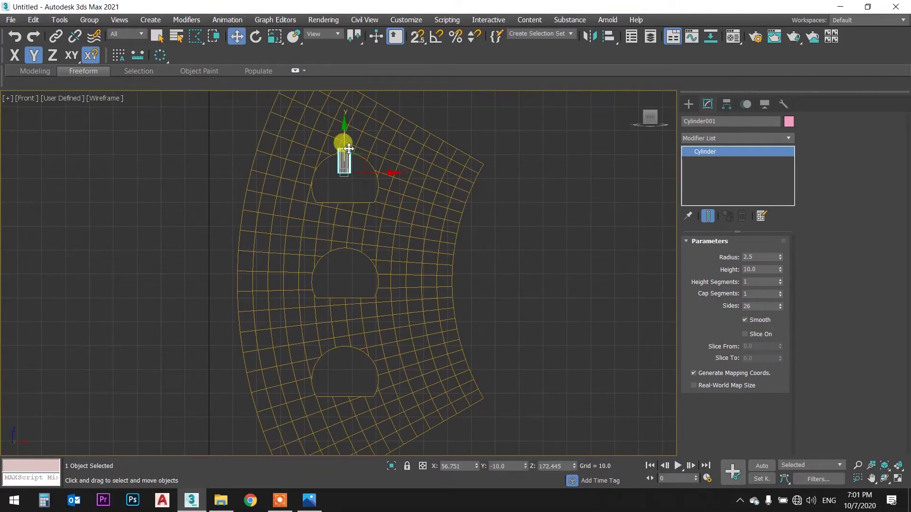
- Shift-drag the cylinder down to make 2 instanced copies
{"action": "left_click_drag", "start_coordinate": [346, 137], "coordinate": [348, 226], "text": "shift"}
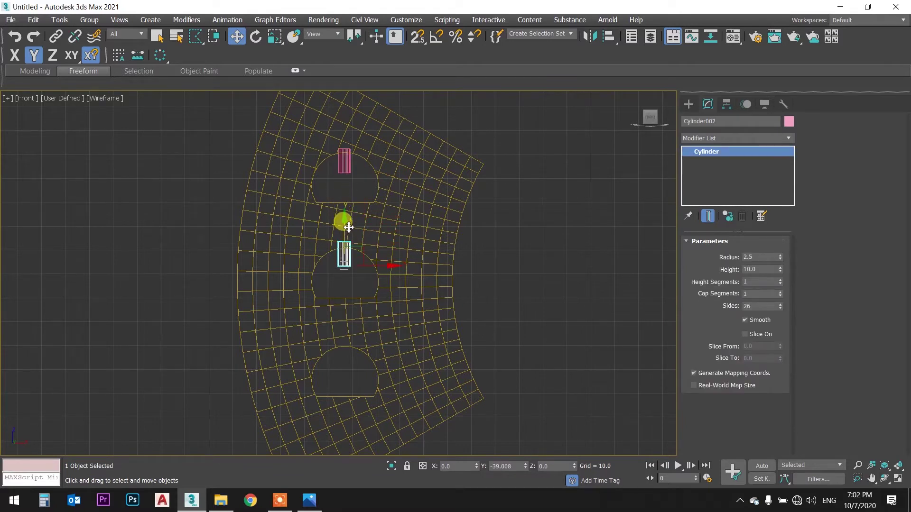
{"action": "left_click_drag", "start_coordinate": [347, 226], "coordinate": [349, 243], "text": "shift"}
{"action": "left_click", "coordinate": [471, 261]}
{"action": "type", "text": "2"}
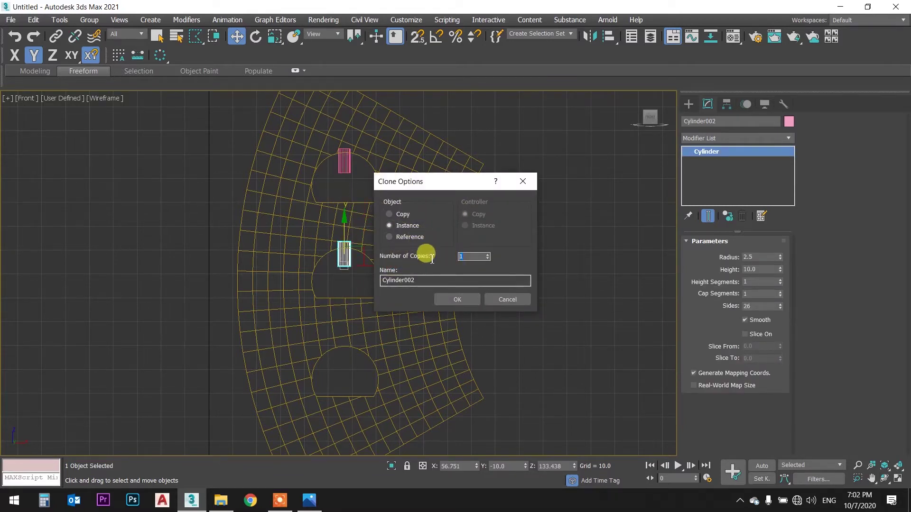
{"action": "left_click", "coordinate": [448, 300]}
- Move the middle cylinder copy to the top of the middle arch
{"action": "scroll", "coordinate": [360, 303], "scroll_direction": "up", "scroll_amount": 2}
{"action": "left_click", "coordinate": [349, 259]}
{"action": "scroll", "coordinate": [345, 222], "scroll_direction": "up", "scroll_amount": 3}
{"action": "left_click_drag", "start_coordinate": [348, 213], "coordinate": [388, 401]}
{"action": "key", "text": "s"}
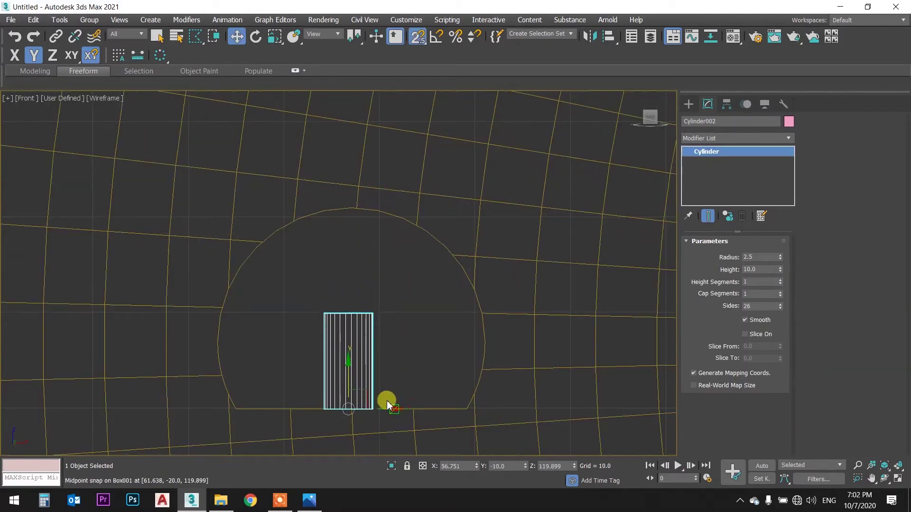
{"action": "key", "text": "s"}
{"action": "left_click_drag", "start_coordinate": [346, 358], "coordinate": [353, 242]}
{"action": "scroll", "coordinate": [354, 242], "scroll_direction": "down", "scroll_amount": 4}
{"action": "mouse_move", "coordinate": [354, 242]}
{"action": "middle_mouse_down"}
{"action": "mouse_move", "coordinate": [347, 315]}
{"action": "mouse_move", "coordinate": [364, 296]}
{"action": "mouse_move", "coordinate": [362, 321]}
{"action": "mouse_move", "coordinate": [372, 204]}
{"action": "middle_mouse_up"}
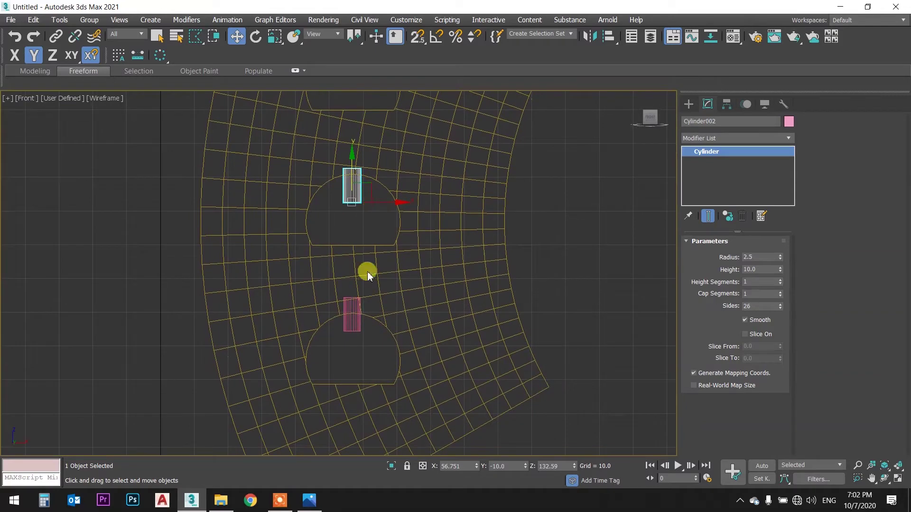
- Move the bottom cylinder copy to the top of the bottom arch and check it in perspective
{"action": "key", "text": "q"}
{"action": "left_click", "coordinate": [350, 324]}
{"action": "scroll", "coordinate": [350, 324], "scroll_direction": "up", "scroll_amount": 5}
{"action": "key", "text": "w"}
{"action": "left_click_drag", "start_coordinate": [353, 294], "coordinate": [359, 327]}
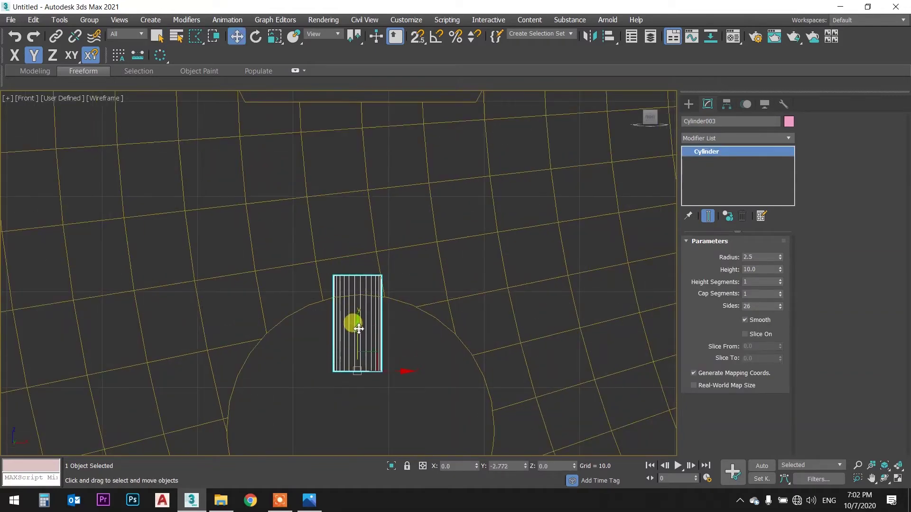
{"action": "left_click", "coordinate": [407, 316]}
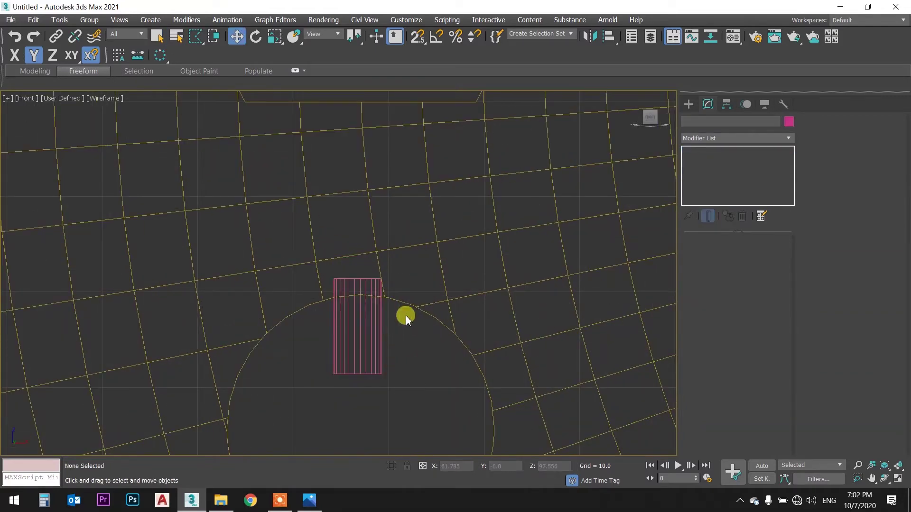
{"action": "key", "text": "p"}
{"action": "scroll", "coordinate": [421, 280], "scroll_direction": "down", "scroll_amount": 4}
{"action": "middle_click_drag", "start_coordinate": [420, 281], "coordinate": [436, 315], "text": "alt"}
{"action": "scroll", "coordinate": [350, 187], "scroll_direction": "down", "scroll_amount": 3}
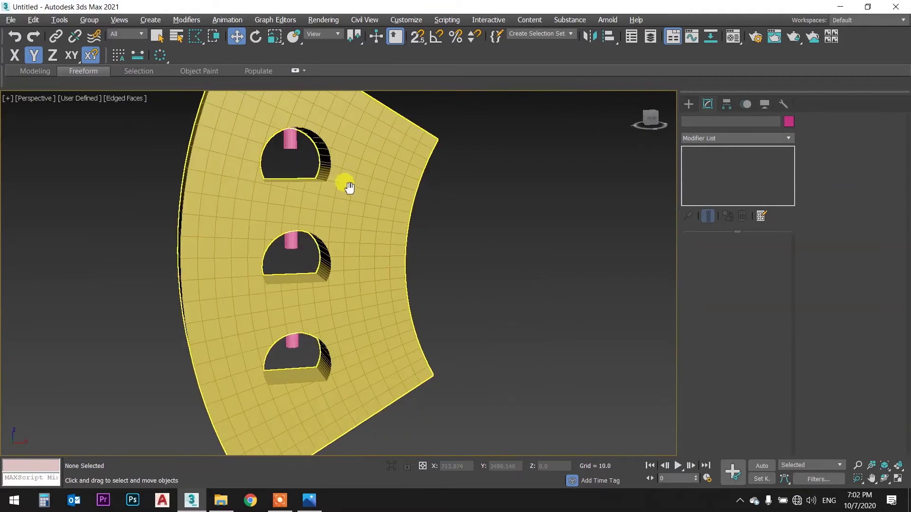
- Orbit to a frontal view of the wall and select the bottom pink cylinder
{"action": "scroll", "coordinate": [356, 227], "scroll_direction": "down", "scroll_amount": 3}
{"action": "scroll", "coordinate": [323, 235], "scroll_direction": "up", "scroll_amount": 2}
{"action": "scroll", "coordinate": [323, 234], "scroll_direction": "up", "scroll_amount": 3}
{"action": "mouse_move", "coordinate": [386, 237]}
{"action": "middle_mouse_down", "text": "alt"}
{"action": "mouse_move", "coordinate": [372, 220]}
{"action": "mouse_move", "coordinate": [351, 219]}
{"action": "mouse_move", "coordinate": [369, 238]}
{"action": "mouse_move", "coordinate": [358, 220]}
{"action": "middle_mouse_up", "text": "alt"}
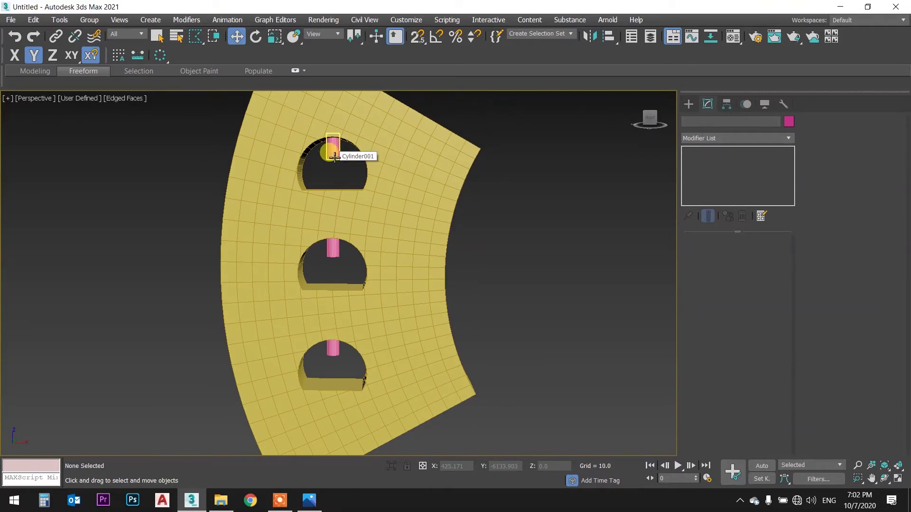
{"action": "left_click", "coordinate": [333, 155]}
{"action": "key", "text": "q"}
{"action": "left_click", "coordinate": [333, 249]}
{"action": "left_click", "coordinate": [335, 352]}
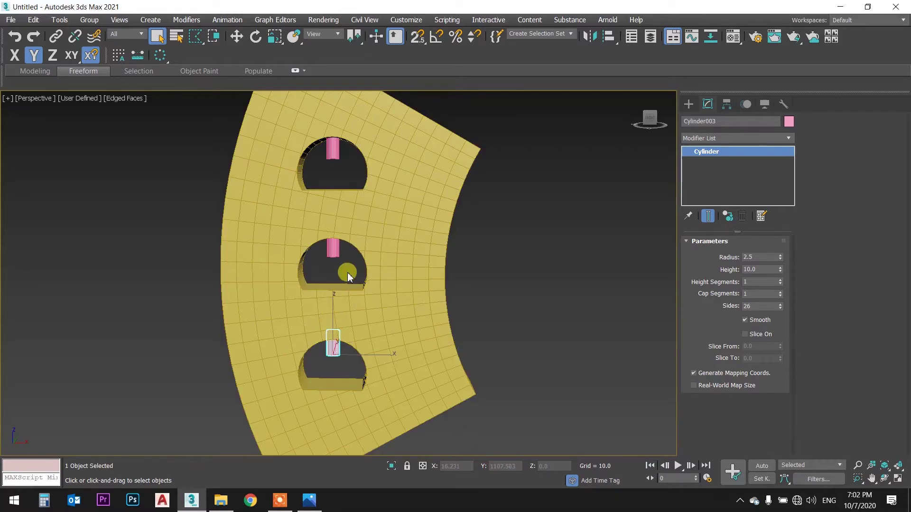
{"action": "left_click", "coordinate": [508, 218]}
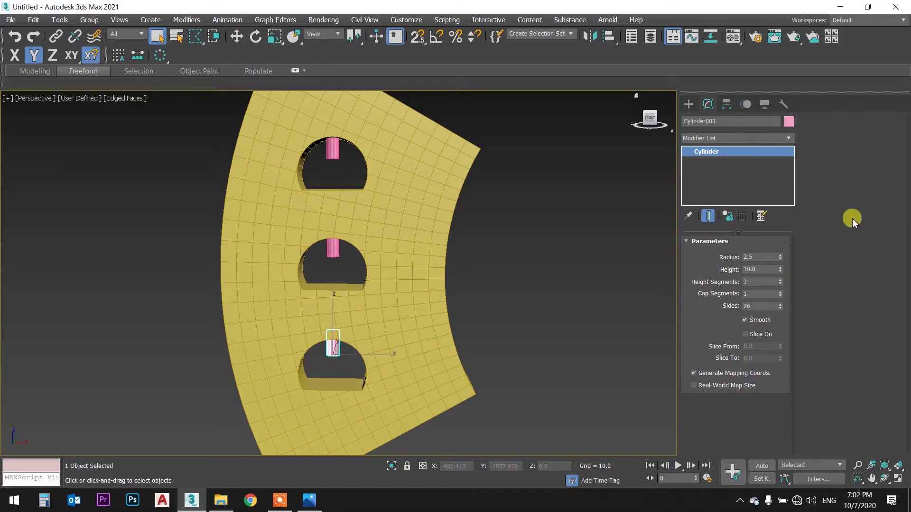
- Convert the bottom cylinder to an Editable Poly and activate Attach
{"action": "right_click", "coordinate": [336, 349]}
{"action": "left_click", "coordinate": [462, 463]}
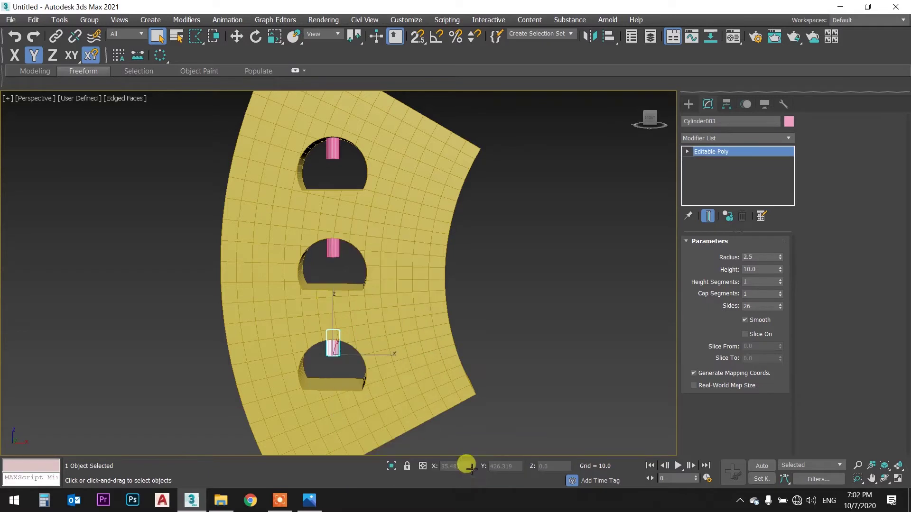
{"action": "left_click", "coordinate": [820, 206]}
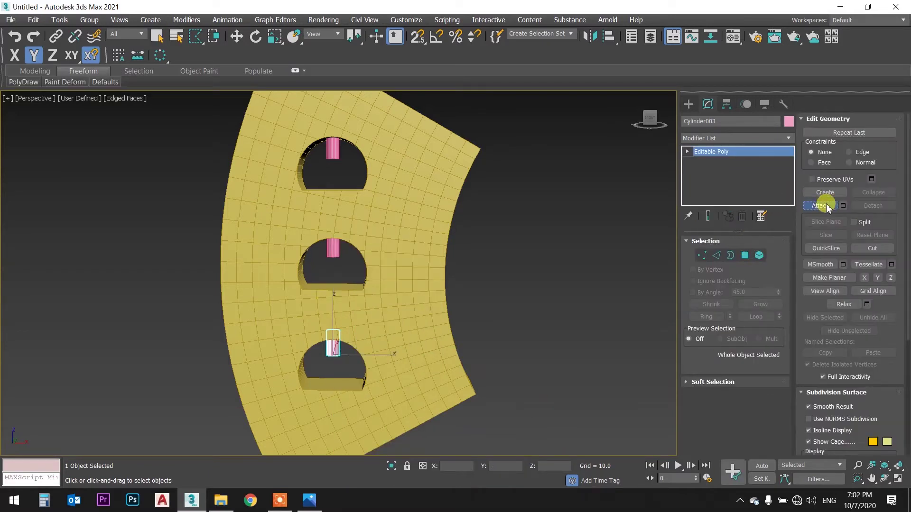
- Attach the top and middle cylinders to the bottom one and reselect the combined object
{"action": "left_click", "coordinate": [333, 247]}
{"action": "left_click", "coordinate": [333, 150]}
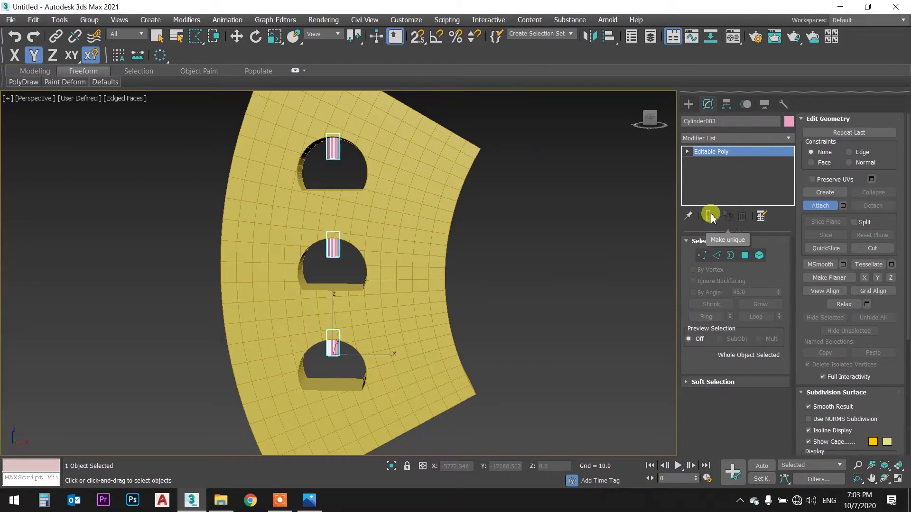
{"action": "key", "text": "w"}
{"action": "left_click", "coordinate": [451, 215]}
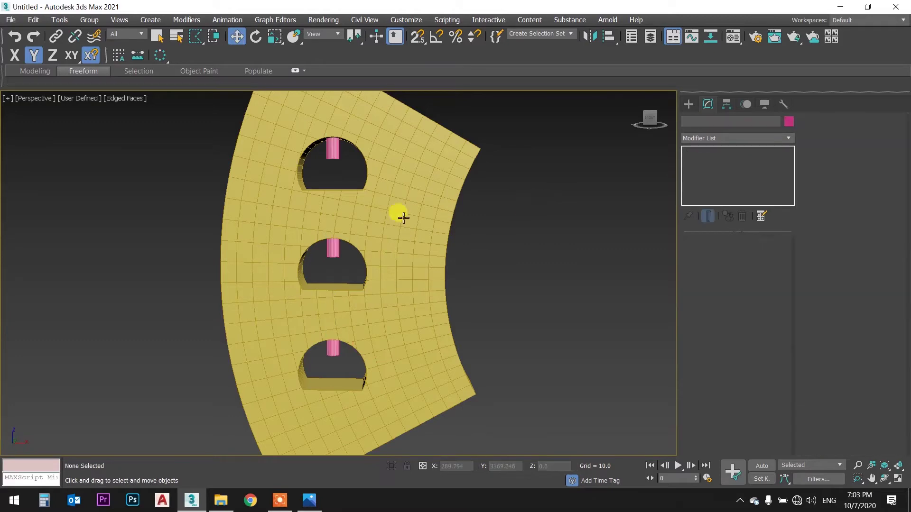
{"action": "key", "text": "q"}
{"action": "left_click", "coordinate": [332, 161]}
- Orbit around the wall and select the curved wall Box001
{"action": "mouse_move", "coordinate": [416, 156]}
{"action": "middle_mouse_down", "text": "alt"}
{"action": "mouse_move", "coordinate": [395, 149]}
{"action": "mouse_move", "coordinate": [428, 168]}
{"action": "middle_mouse_up", "text": "alt"}
{"action": "key", "text": "q"}
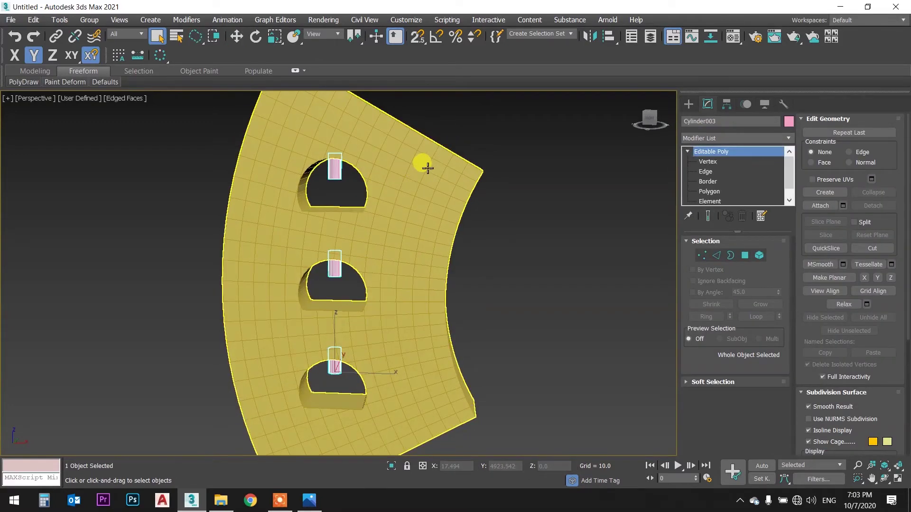
{"action": "left_click", "coordinate": [409, 201]}
{"action": "middle_click_drag", "start_coordinate": [432, 177], "coordinate": [480, 166], "text": "alt"}
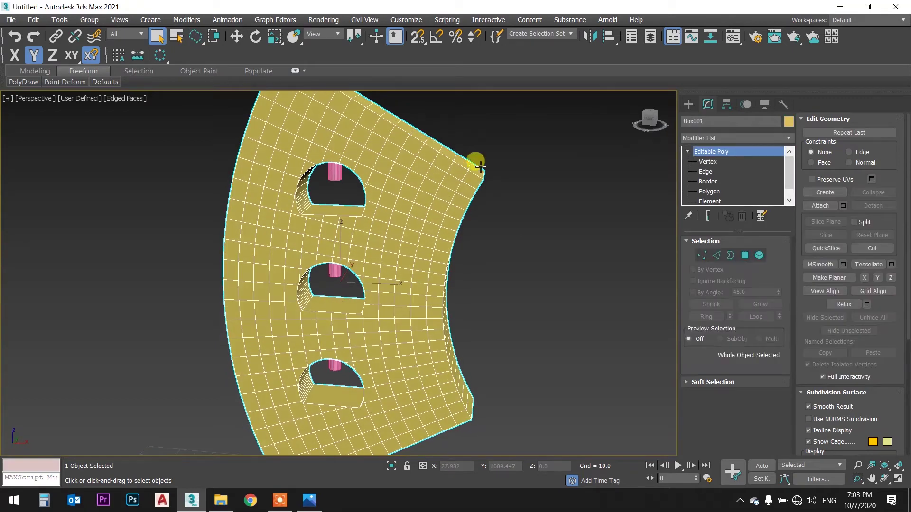
- Create a ProBoolean on the curved wall that subtracts the cylinders to cut holes above the niches
{"action": "left_click", "coordinate": [688, 104]}
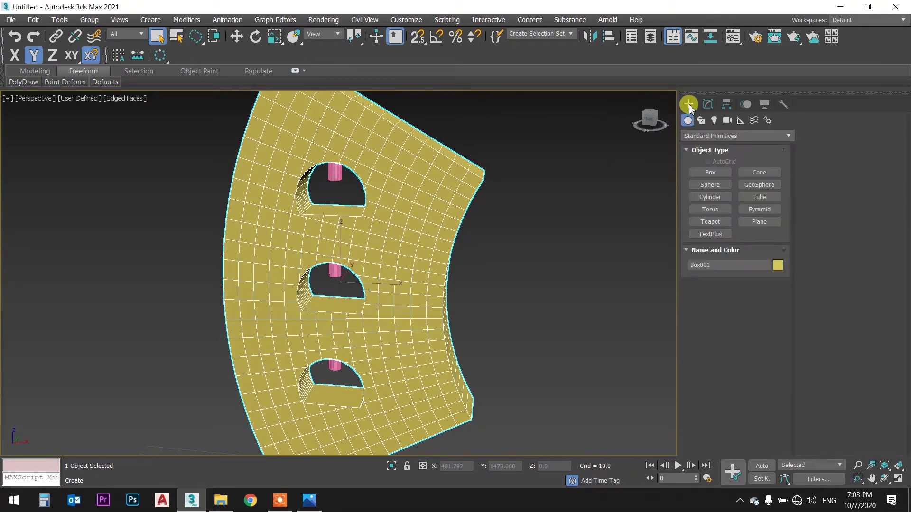
{"action": "left_click", "coordinate": [693, 136]}
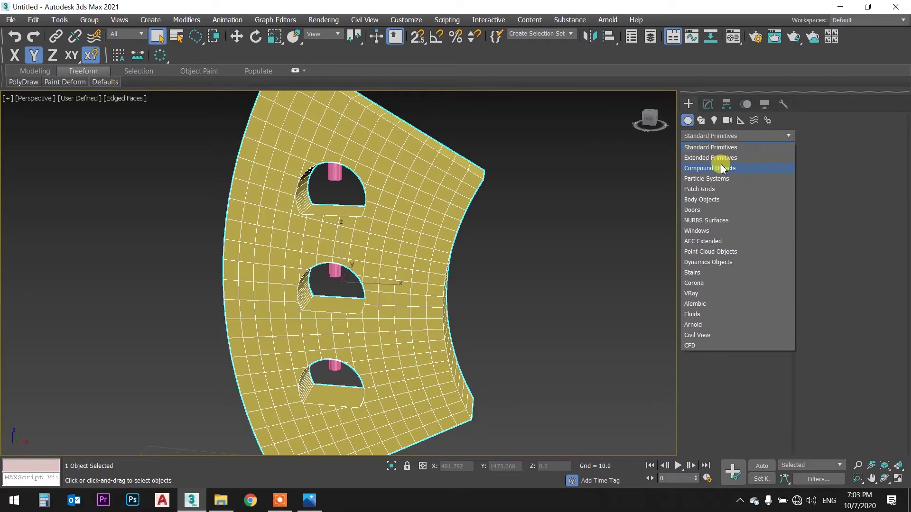
{"action": "left_click", "coordinate": [722, 168]}
{"action": "left_click", "coordinate": [759, 222]}
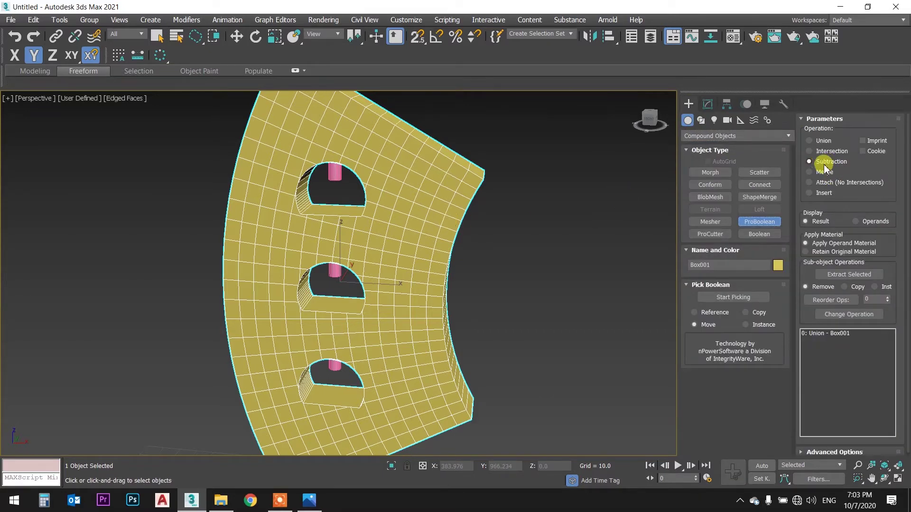
{"action": "left_click", "coordinate": [742, 299]}
{"action": "mouse_move", "coordinate": [415, 248]}
{"action": "middle_mouse_down", "text": "alt"}
{"action": "mouse_move", "coordinate": [382, 203]}
{"action": "mouse_move", "coordinate": [366, 201]}
{"action": "middle_mouse_up", "text": "alt"}
{"action": "scroll", "coordinate": [339, 202], "scroll_direction": "up", "scroll_amount": 5}
{"action": "scroll", "coordinate": [338, 203], "scroll_direction": "up", "scroll_amount": 2}
{"action": "left_click", "coordinate": [336, 193]}
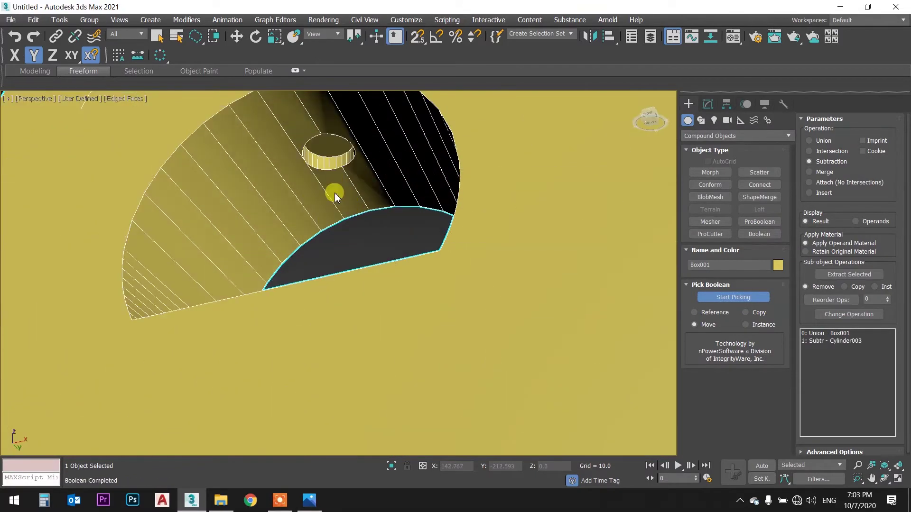
- Inspect the cut holes up close, then expand the ProBoolean Advanced Options rollout
{"action": "scroll", "coordinate": [355, 194], "scroll_direction": "down", "scroll_amount": 4}
{"action": "middle_click_drag", "start_coordinate": [371, 233], "coordinate": [386, 183]}
{"action": "scroll", "coordinate": [390, 290], "scroll_direction": "up", "scroll_amount": 1}
{"action": "middle_click_drag", "start_coordinate": [390, 291], "coordinate": [392, 178], "text": "alt"}
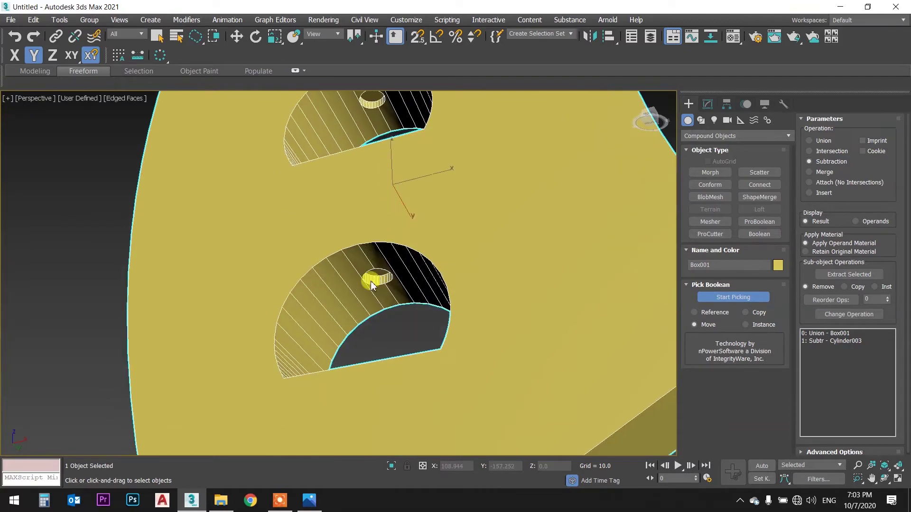
{"action": "scroll", "coordinate": [372, 274], "scroll_direction": "up", "scroll_amount": 3}
{"action": "scroll", "coordinate": [426, 237], "scroll_direction": "down", "scroll_amount": 4}
{"action": "scroll", "coordinate": [426, 236], "scroll_direction": "down", "scroll_amount": 2}
{"action": "mouse_move", "coordinate": [426, 234]}
{"action": "middle_mouse_down", "text": "alt"}
{"action": "mouse_move", "coordinate": [380, 291]}
{"action": "mouse_move", "coordinate": [389, 263]}
{"action": "mouse_move", "coordinate": [378, 267]}
{"action": "mouse_move", "coordinate": [409, 269]}
{"action": "middle_mouse_up", "text": "alt"}
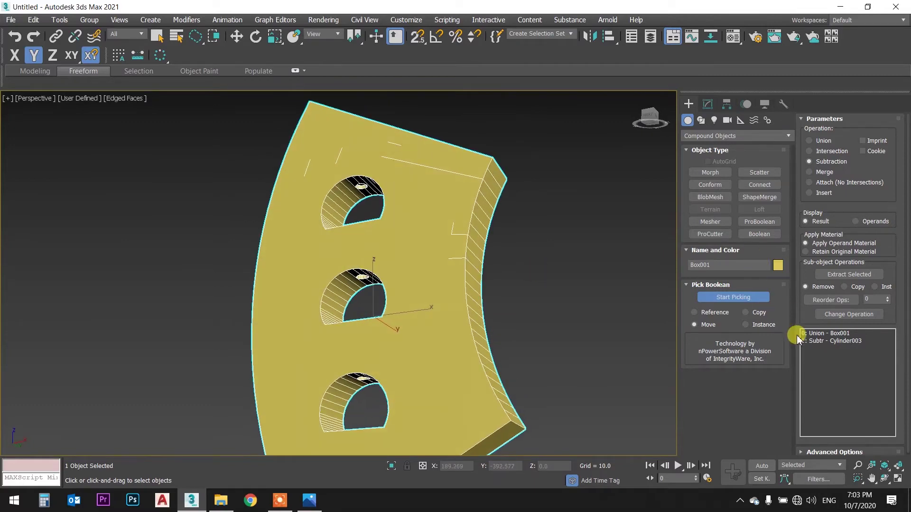
{"action": "left_click_drag", "start_coordinate": [801, 325], "coordinate": [810, 222]}
{"action": "left_click", "coordinate": [829, 450]}
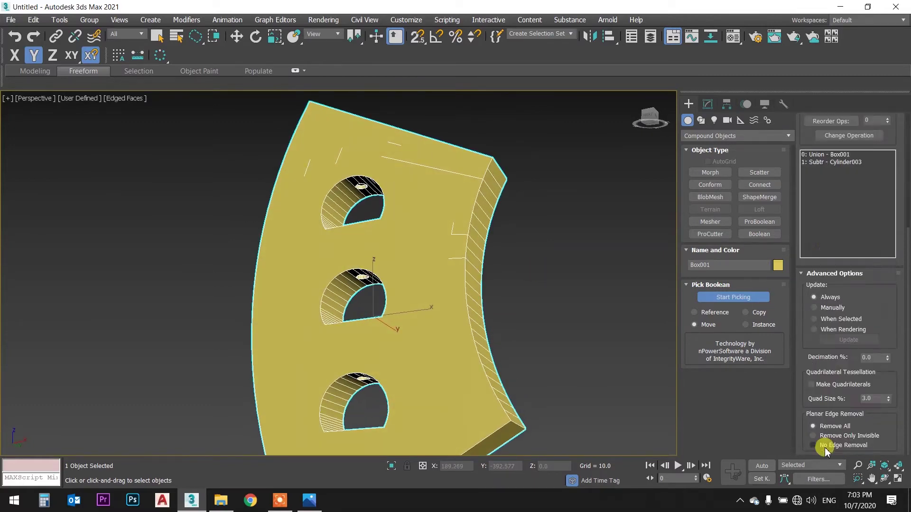
- Set the ProBoolean's Planar Edge Removal to No Edge Removal
{"action": "left_click", "coordinate": [848, 445]}
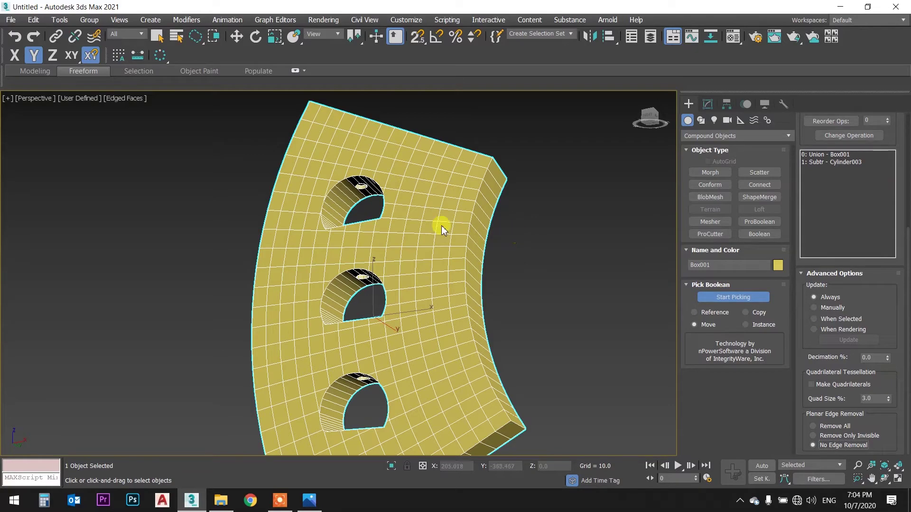
{"action": "mouse_move", "coordinate": [351, 190]}
{"action": "middle_mouse_down", "text": "alt"}
{"action": "mouse_move", "coordinate": [352, 211]}
{"action": "mouse_move", "coordinate": [325, 219]}
{"action": "middle_mouse_up", "text": "alt"}
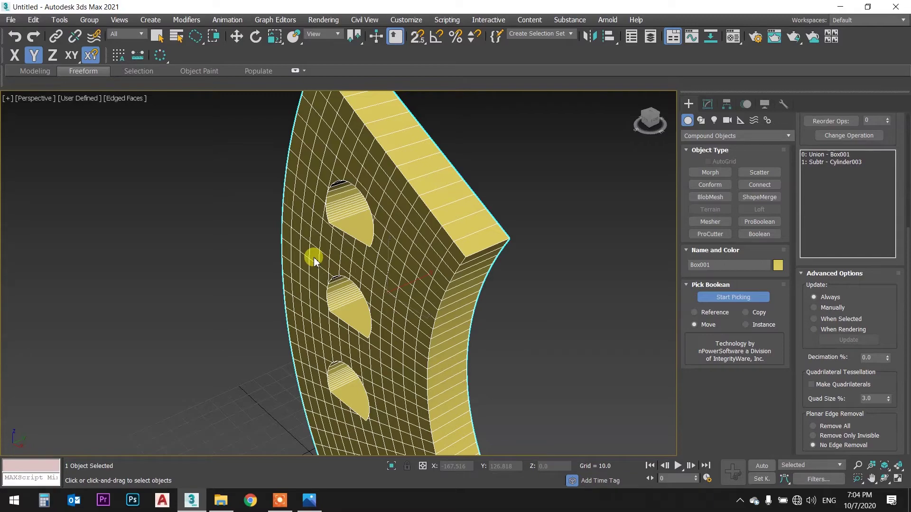
{"action": "middle_click_drag", "start_coordinate": [315, 259], "coordinate": [365, 209], "text": "alt"}
{"action": "mouse_move", "coordinate": [325, 287]}
{"action": "middle_mouse_down", "text": "alt"}
{"action": "mouse_move", "coordinate": [322, 299]}
{"action": "mouse_move", "coordinate": [301, 290]}
{"action": "middle_mouse_up", "text": "alt"}
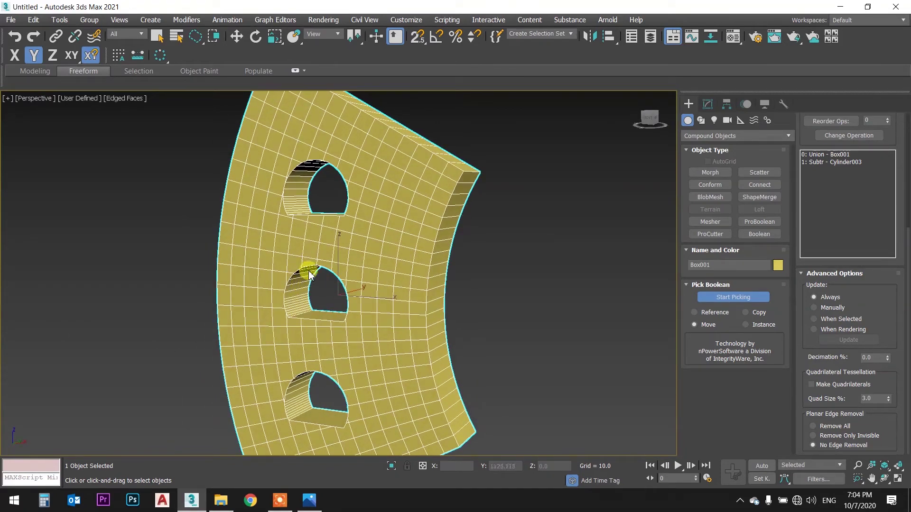
{"action": "middle_click_drag", "start_coordinate": [380, 205], "coordinate": [394, 194], "text": "alt"}
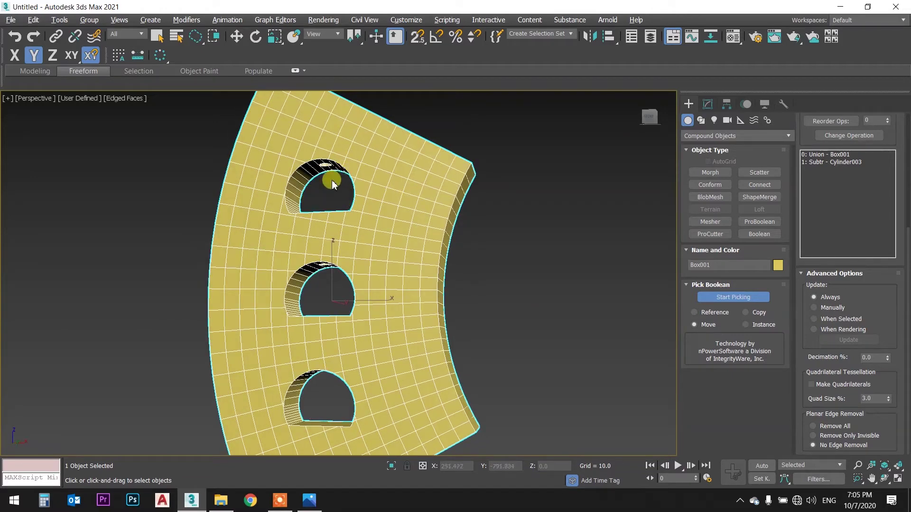
{"action": "middle_click_drag", "start_coordinate": [327, 179], "coordinate": [287, 208], "text": "alt"}
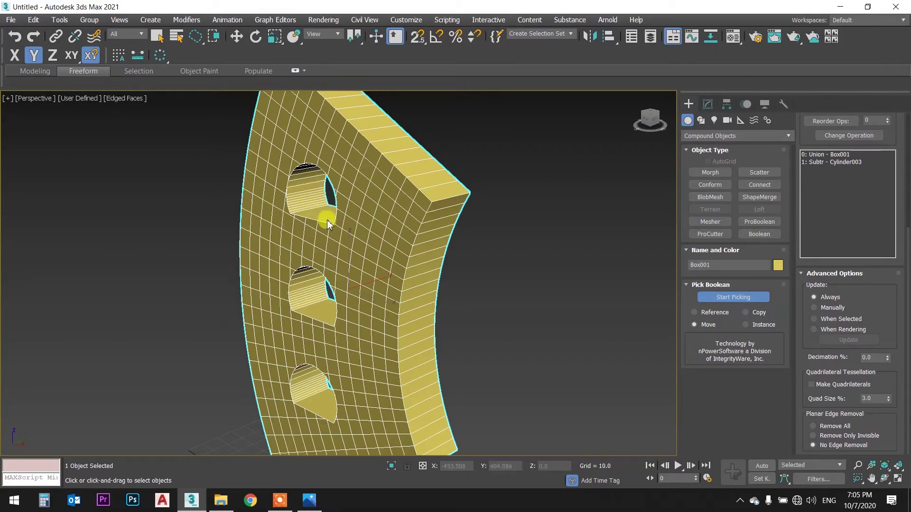
{"action": "middle_click_drag", "start_coordinate": [326, 204], "coordinate": [349, 202], "text": "alt"}
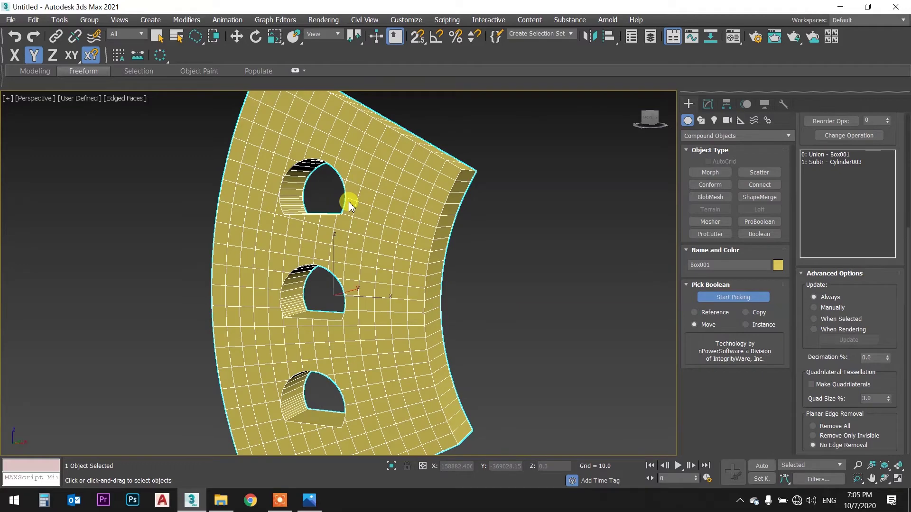
{"action": "middle_click_drag", "start_coordinate": [409, 192], "coordinate": [537, 218], "text": "alt"}
{"action": "left_click", "coordinate": [701, 107]}
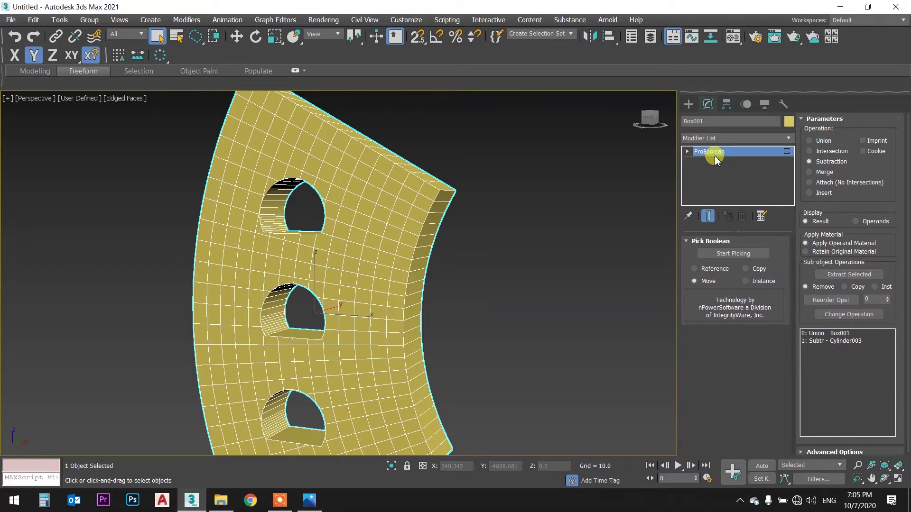
- Orbit the panel to another angle and bring reference render 4.jpg to the front
{"action": "mouse_move", "coordinate": [530, 185]}
{"action": "middle_mouse_down", "text": "alt"}
{"action": "mouse_move", "coordinate": [496, 170]}
{"action": "mouse_move", "coordinate": [528, 143]}
{"action": "mouse_move", "coordinate": [471, 187]}
{"action": "mouse_move", "coordinate": [469, 200]}
{"action": "mouse_move", "coordinate": [520, 190]}
{"action": "mouse_move", "coordinate": [400, 211]}
{"action": "mouse_move", "coordinate": [439, 198]}
{"action": "mouse_move", "coordinate": [383, 402]}
{"action": "middle_mouse_up", "text": "alt"}
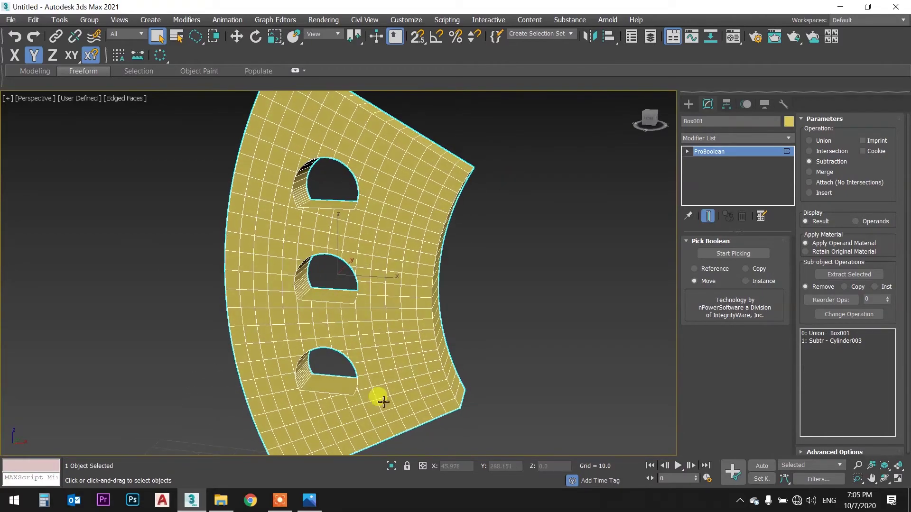
{"action": "left_click", "coordinate": [310, 499]}
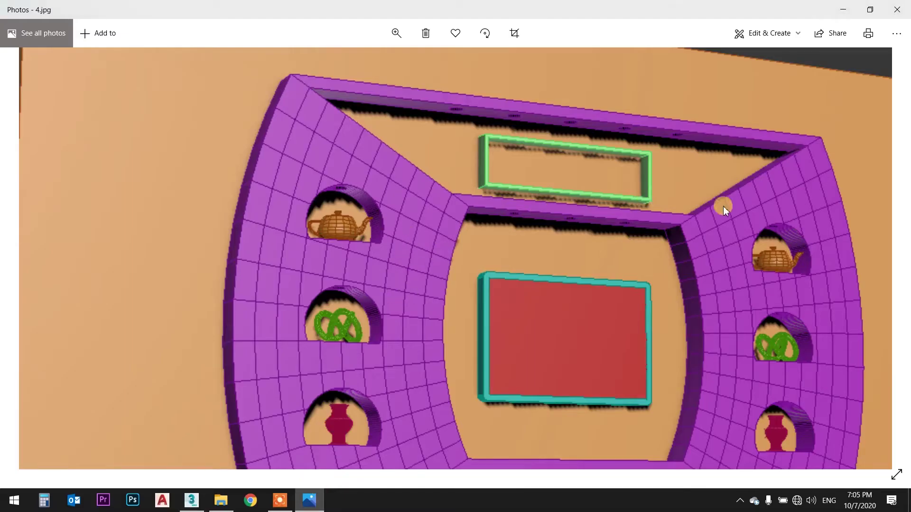
{"action": "left_click", "coordinate": [309, 500]}
{"action": "left_click", "coordinate": [373, 185]}
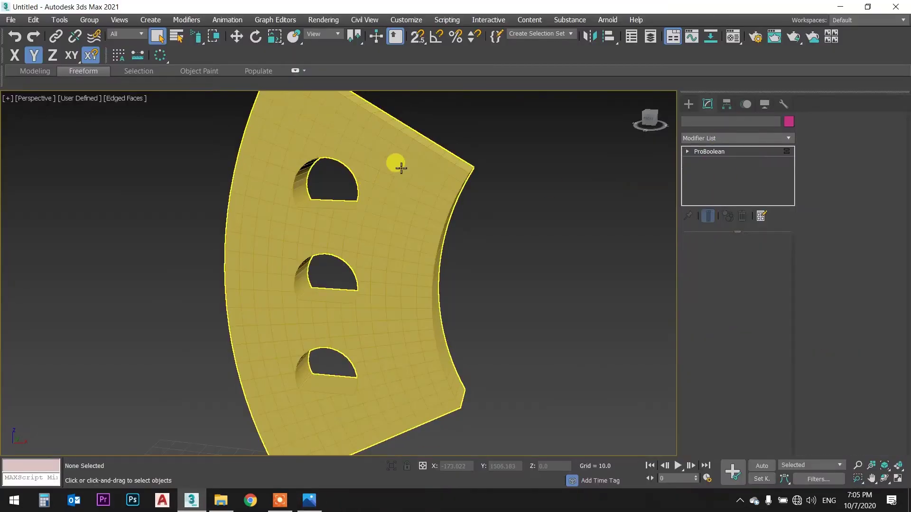
{"action": "mouse_move", "coordinate": [433, 166]}
{"action": "middle_mouse_down", "text": "alt"}
{"action": "mouse_move", "coordinate": [406, 147]}
{"action": "mouse_move", "coordinate": [365, 150]}
{"action": "mouse_move", "coordinate": [392, 172]}
{"action": "mouse_move", "coordinate": [475, 149]}
{"action": "mouse_move", "coordinate": [411, 206]}
{"action": "mouse_move", "coordinate": [488, 201]}
{"action": "mouse_move", "coordinate": [343, 250]}
{"action": "middle_mouse_up", "text": "alt"}
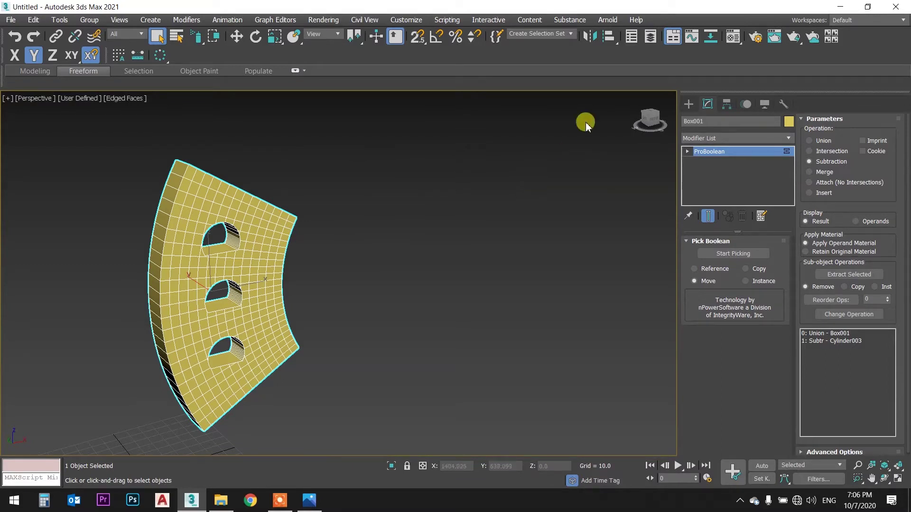
{"action": "left_click", "coordinate": [591, 38]}
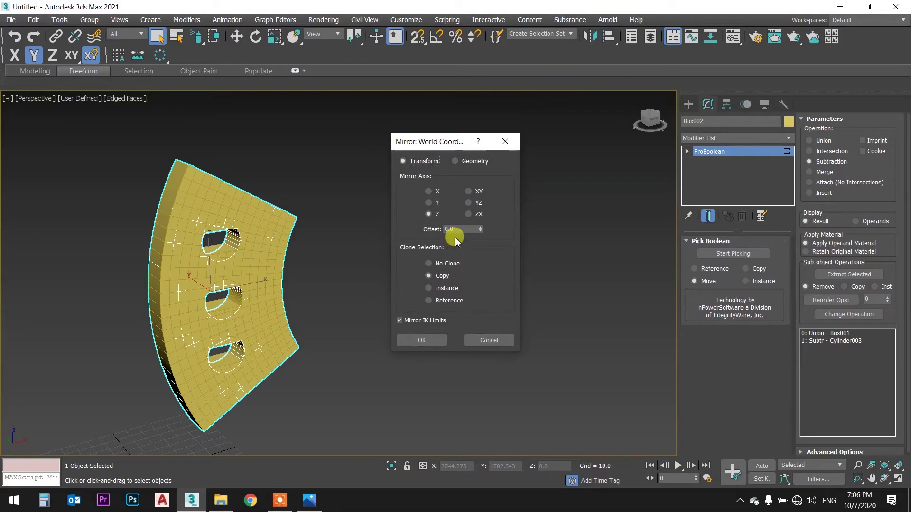
- Mirror the panel on the X axis as a copy with a 150-unit offset
{"action": "left_click_drag", "start_coordinate": [480, 229], "coordinate": [480, 232]}
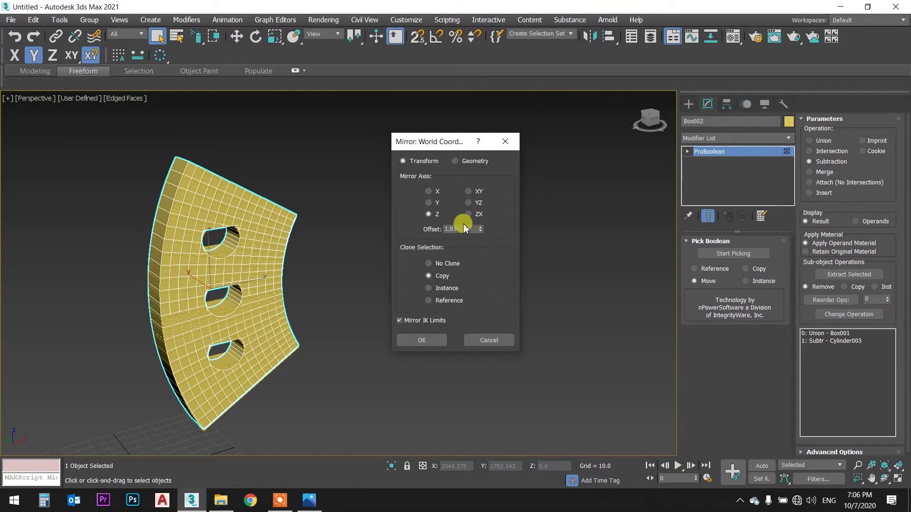
{"action": "left_click", "coordinate": [436, 192]}
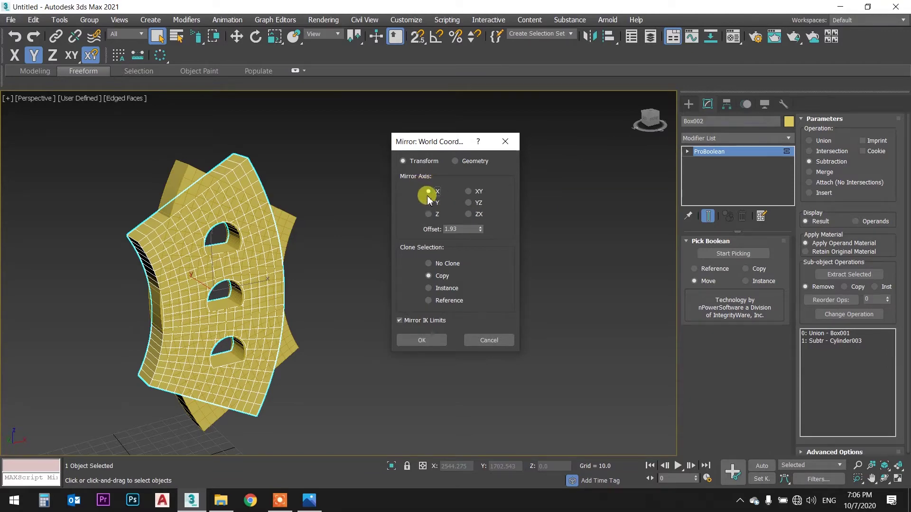
{"action": "left_click_drag", "start_coordinate": [480, 229], "coordinate": [502, 141]}
{"action": "left_click", "coordinate": [447, 228]}
{"action": "double_click", "coordinate": [447, 228]}
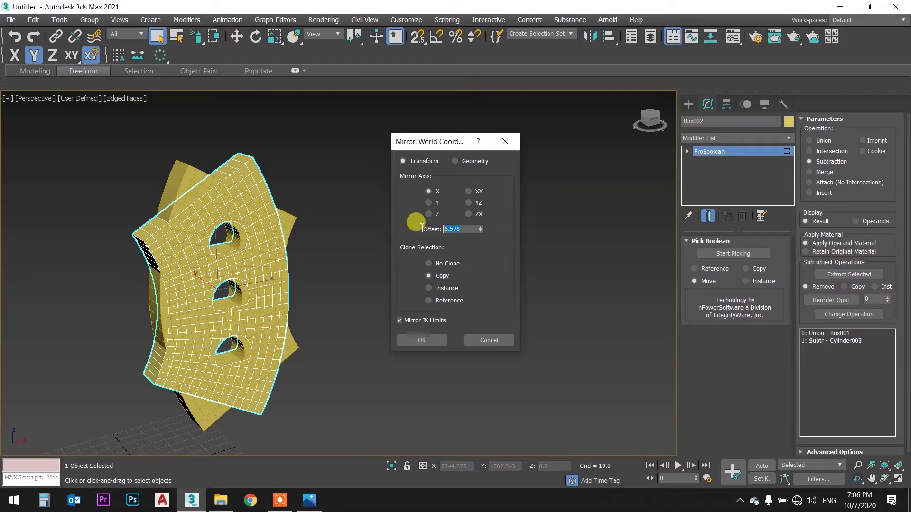
{"action": "type", "text": "40"}
{"action": "key", "text": "Return"}
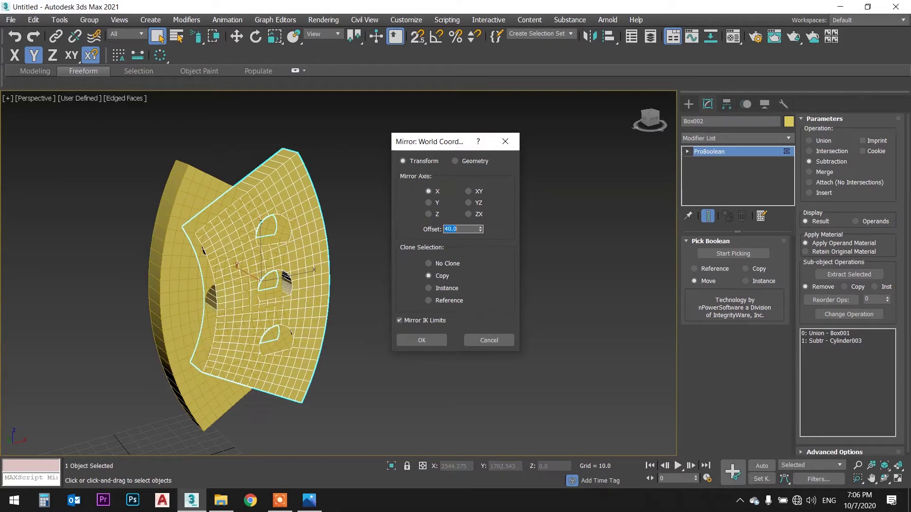
{"action": "type", "text": "0"}
{"action": "key", "text": "Return"}
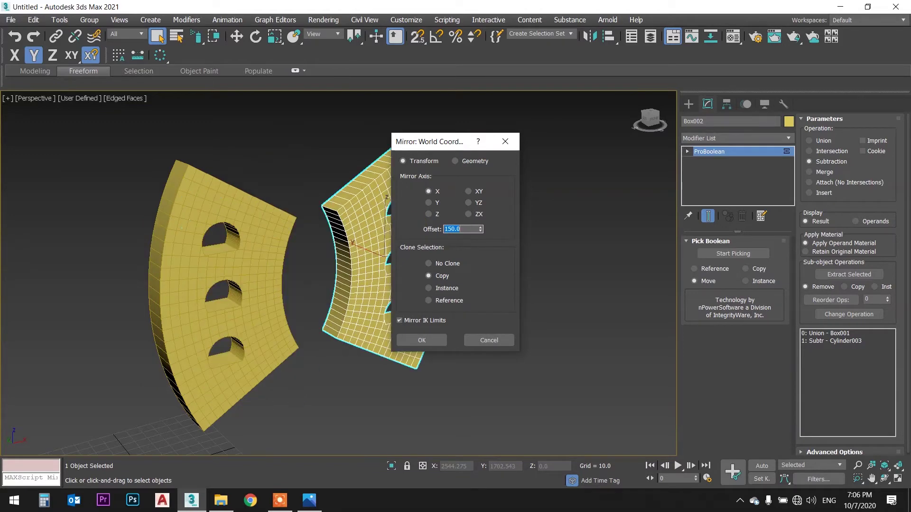
{"action": "left_click", "coordinate": [423, 340]}
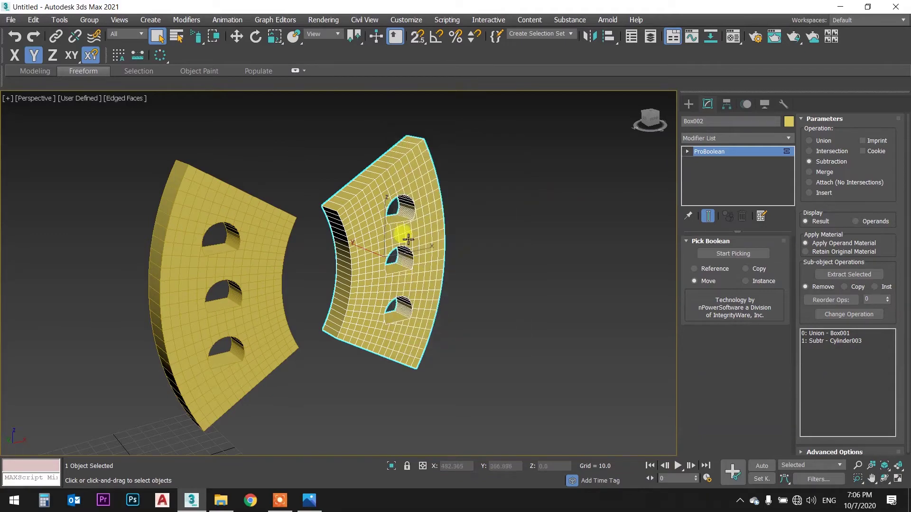
- Move mirrored Box002 along X to about 273.6, checking in Front view, then reopen the reference render
{"action": "key", "text": "w"}
{"action": "left_click_drag", "start_coordinate": [411, 261], "coordinate": [473, 243]}
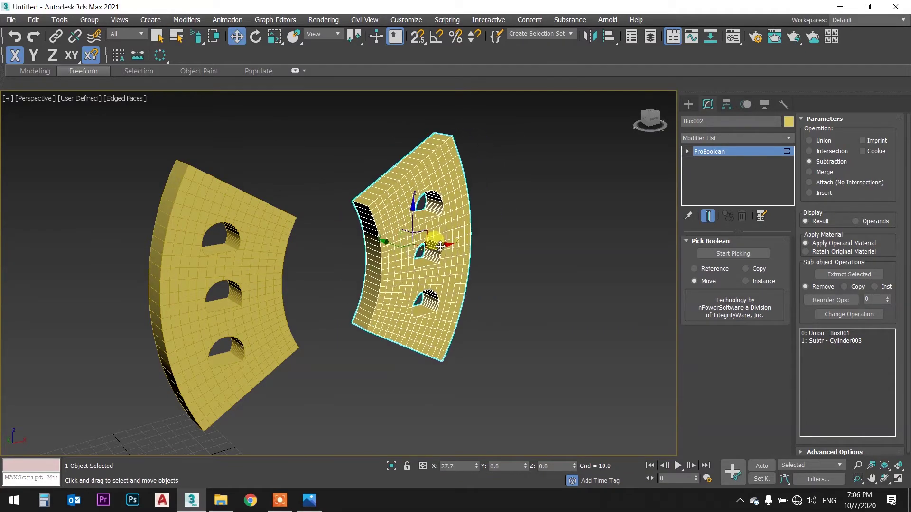
{"action": "key", "text": "f"}
{"action": "scroll", "coordinate": [464, 246], "scroll_direction": "down", "scroll_amount": 8}
{"action": "scroll", "coordinate": [460, 240], "scroll_direction": "down", "scroll_amount": 4}
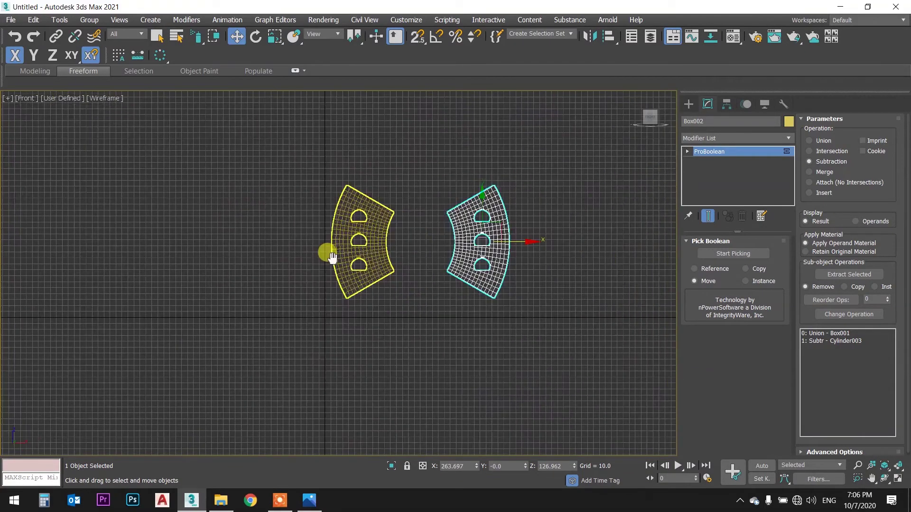
{"action": "scroll", "coordinate": [415, 249], "scroll_direction": "up", "scroll_amount": 3}
{"action": "mouse_move", "coordinate": [490, 237]}
{"action": "left_mouse_down"}
{"action": "mouse_move", "coordinate": [482, 238]}
{"action": "mouse_move", "coordinate": [498, 237]}
{"action": "left_mouse_up"}
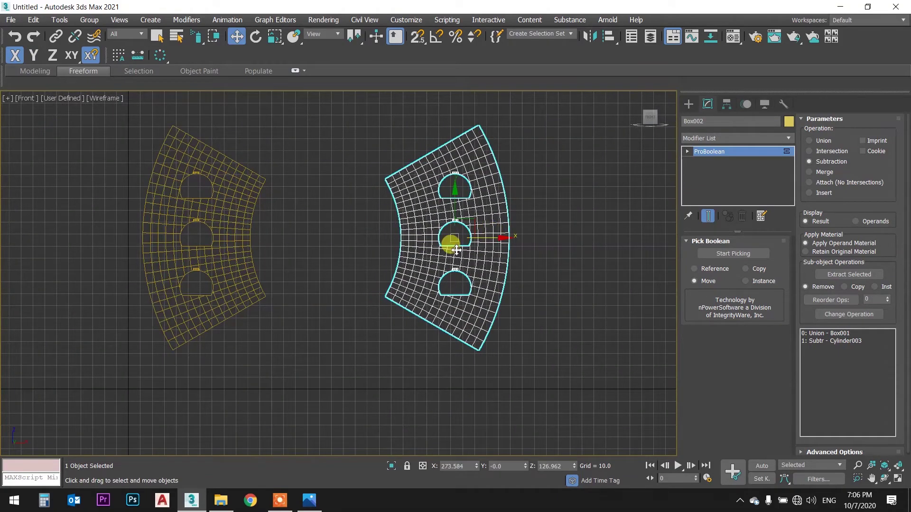
{"action": "left_click", "coordinate": [388, 212]}
{"action": "key", "text": "p"}
{"action": "mouse_move", "coordinate": [396, 209]}
{"action": "middle_mouse_down", "text": "alt"}
{"action": "mouse_move", "coordinate": [371, 215]}
{"action": "mouse_move", "coordinate": [388, 169]}
{"action": "mouse_move", "coordinate": [407, 204]}
{"action": "mouse_move", "coordinate": [308, 203]}
{"action": "mouse_move", "coordinate": [298, 184]}
{"action": "middle_mouse_up", "text": "alt"}
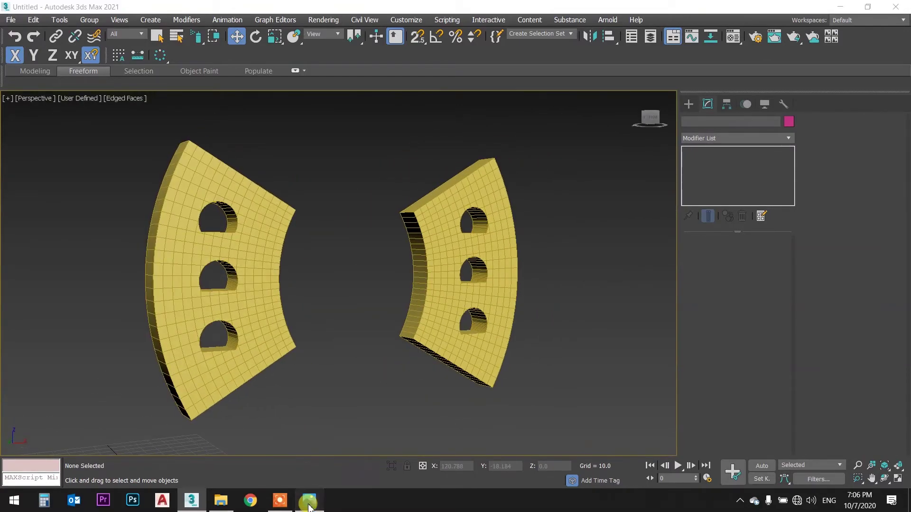
{"action": "left_click", "coordinate": [309, 500]}
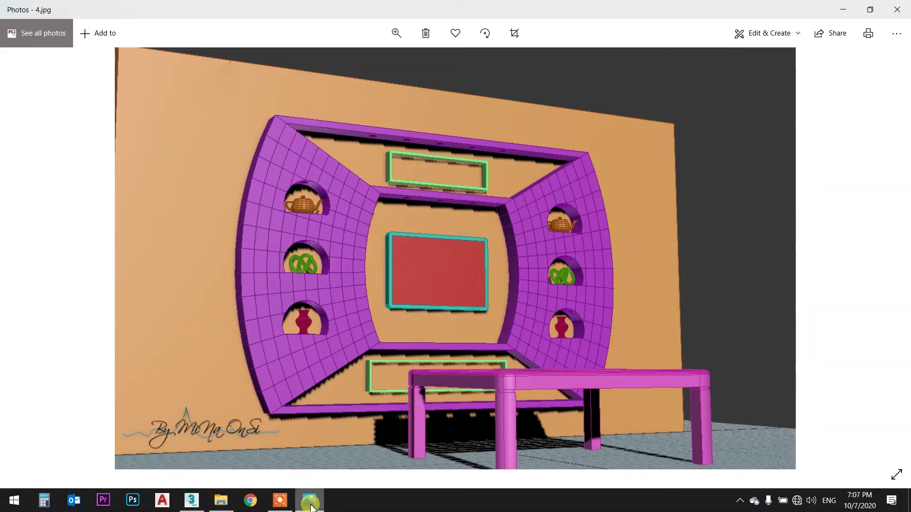
- Give the right-hand panel a magenta object colour
{"action": "left_click", "coordinate": [192, 499]}
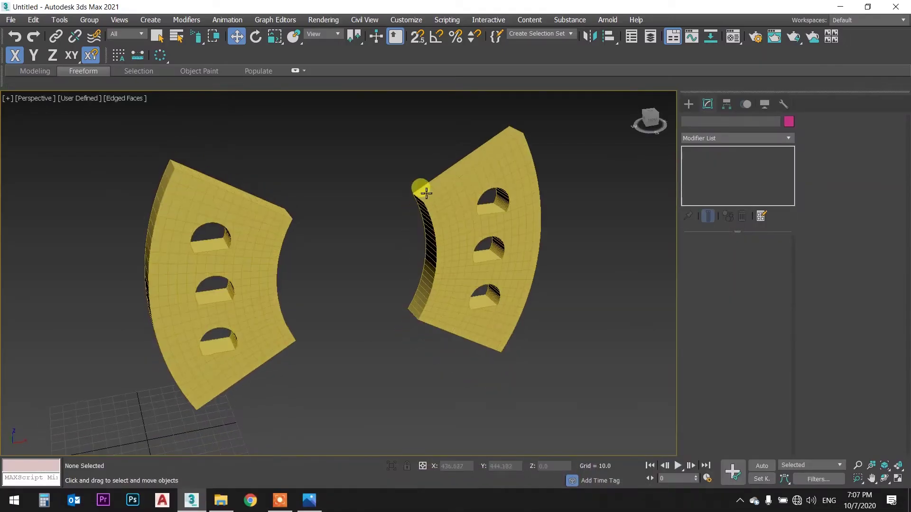
{"action": "left_click", "coordinate": [452, 203]}
{"action": "scroll", "coordinate": [452, 203], "scroll_direction": "up", "scroll_amount": 5}
{"action": "scroll", "coordinate": [247, 245], "scroll_direction": "down", "scroll_amount": 5}
{"action": "key", "text": "q"}
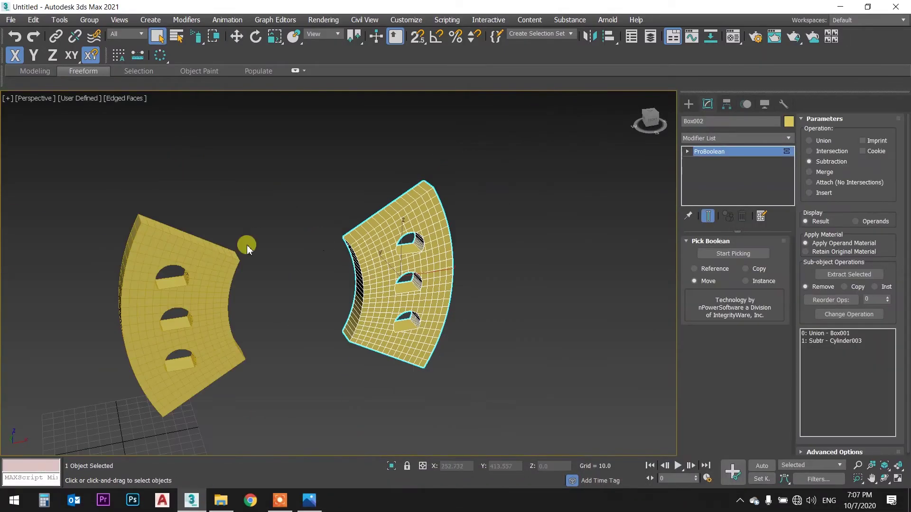
{"action": "left_click", "coordinate": [199, 244], "text": "ctrl"}
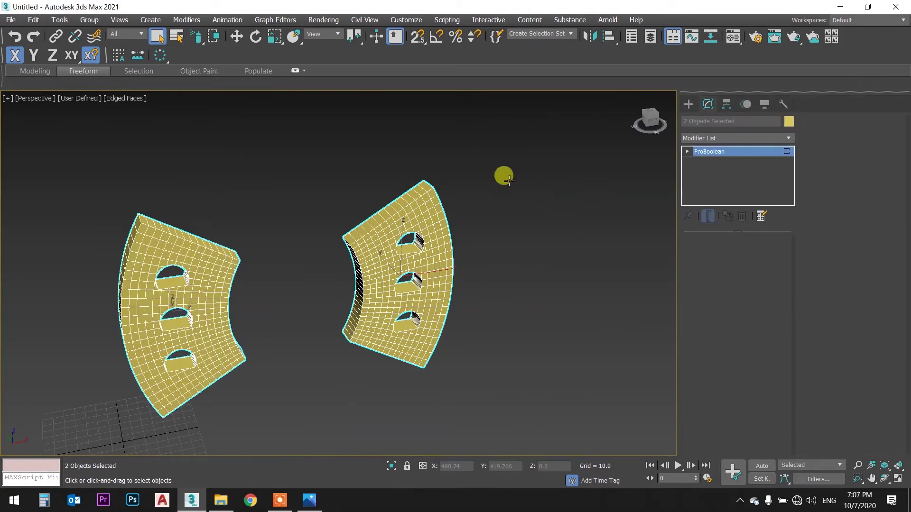
{"action": "left_click", "coordinate": [417, 221]}
{"action": "left_click", "coordinate": [789, 122]}
{"action": "left_click", "coordinate": [575, 231]}
{"action": "left_click", "coordinate": [520, 313]}
- Set the left panel's object colour to blue and reframe both panels
{"action": "left_click", "coordinate": [223, 258]}
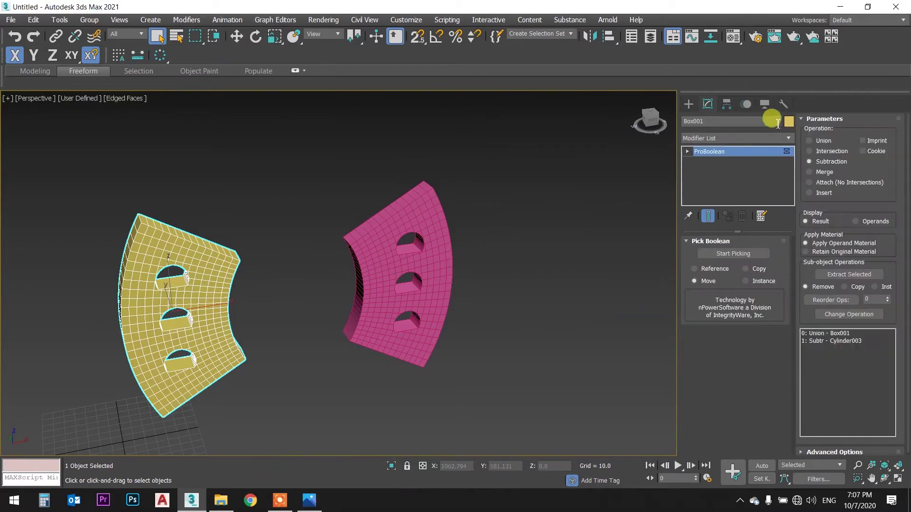
{"action": "left_click", "coordinate": [789, 121]}
{"action": "left_click", "coordinate": [507, 230]}
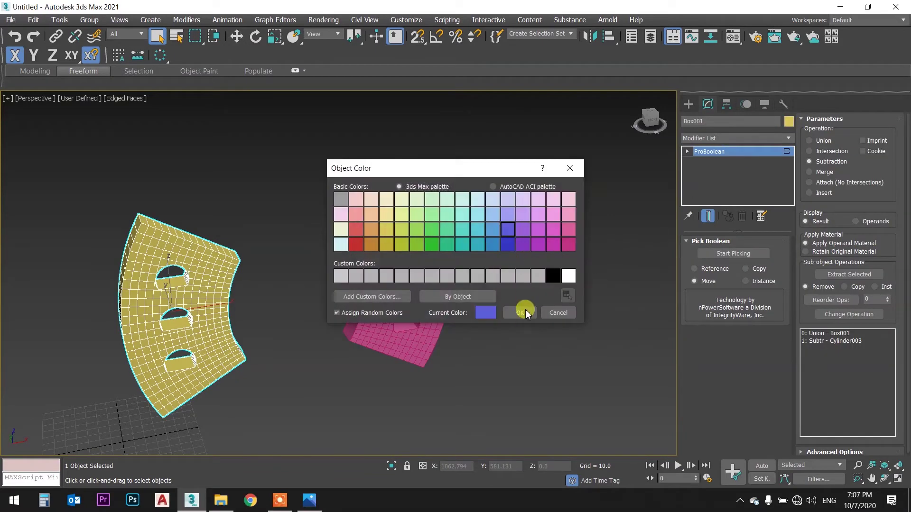
{"action": "left_click", "coordinate": [521, 312]}
{"action": "mouse_move", "coordinate": [392, 195]}
{"action": "middle_mouse_down", "text": "alt"}
{"action": "mouse_move", "coordinate": [362, 203]}
{"action": "mouse_move", "coordinate": [501, 172]}
{"action": "mouse_move", "coordinate": [490, 197]}
{"action": "mouse_move", "coordinate": [484, 147]}
{"action": "mouse_move", "coordinate": [522, 144]}
{"action": "middle_mouse_up", "text": "alt"}
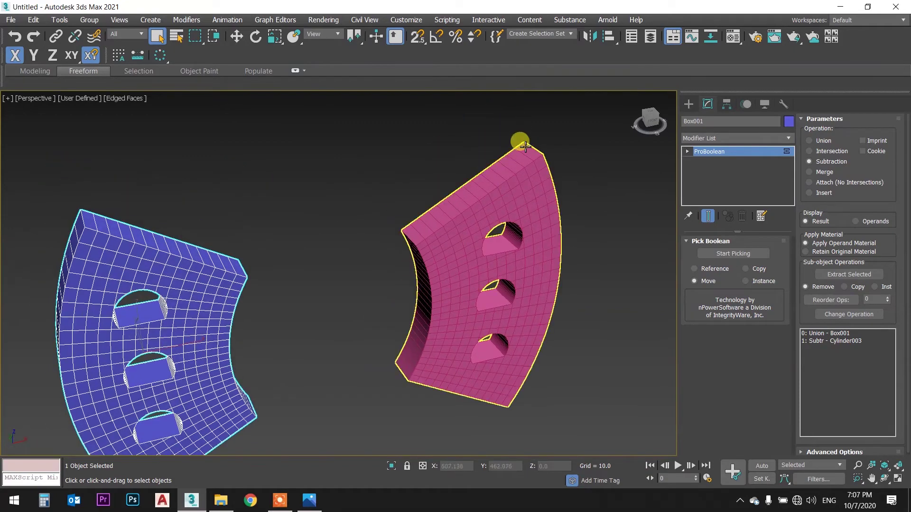
{"action": "middle_click_drag", "start_coordinate": [393, 148], "coordinate": [240, 166], "text": "alt"}
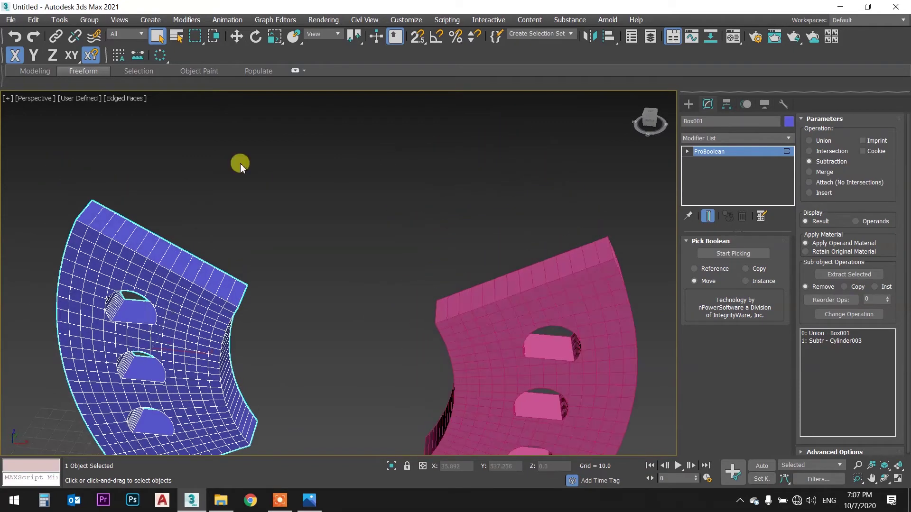
{"action": "mouse_move", "coordinate": [306, 229]}
{"action": "middle_mouse_down", "text": "alt"}
{"action": "mouse_move", "coordinate": [301, 189]}
{"action": "mouse_move", "coordinate": [335, 179]}
{"action": "middle_mouse_up", "text": "alt"}
{"action": "left_click", "coordinate": [464, 198]}
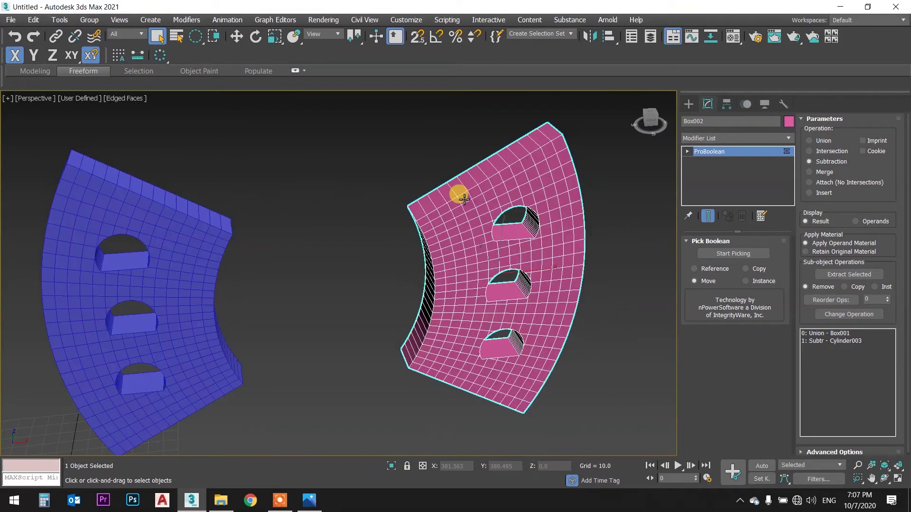
- Review Box002's ProBoolean stack, then collapse it to an Editable Poly
{"action": "left_click", "coordinate": [709, 104]}
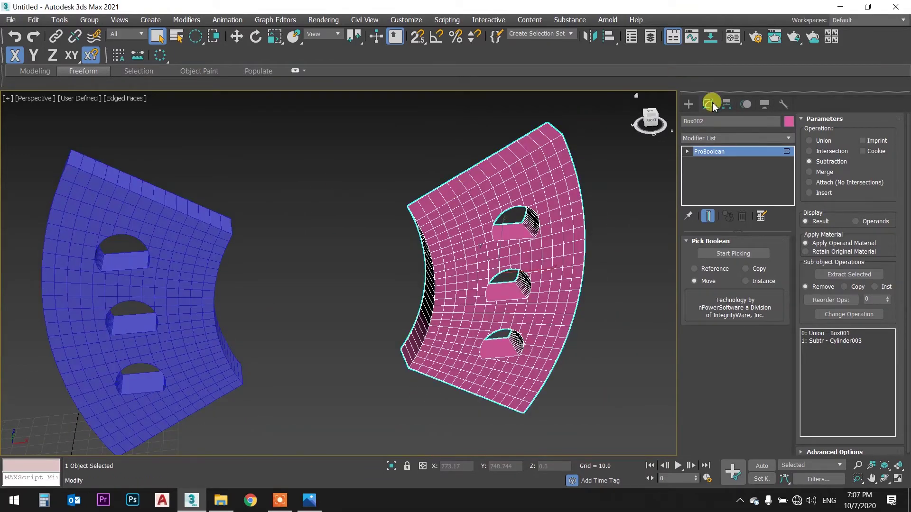
{"action": "left_click", "coordinate": [687, 151]}
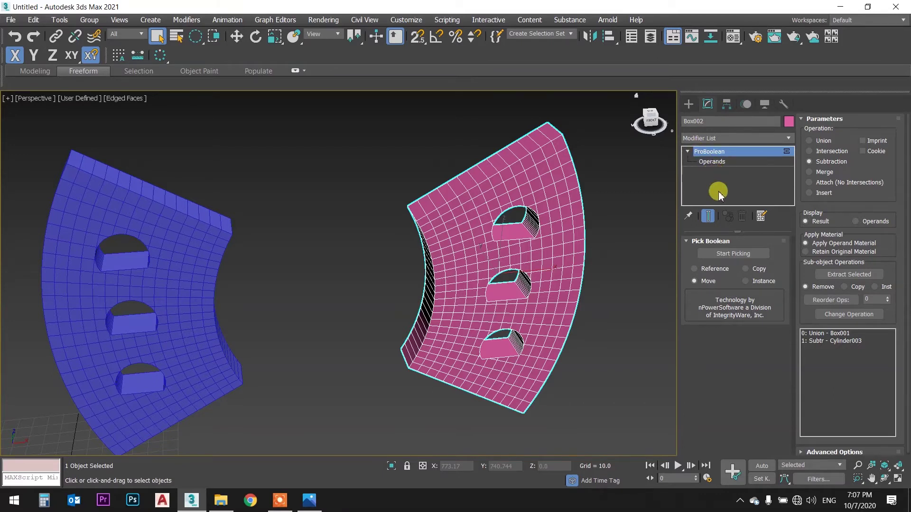
{"action": "left_click", "coordinate": [687, 151]}
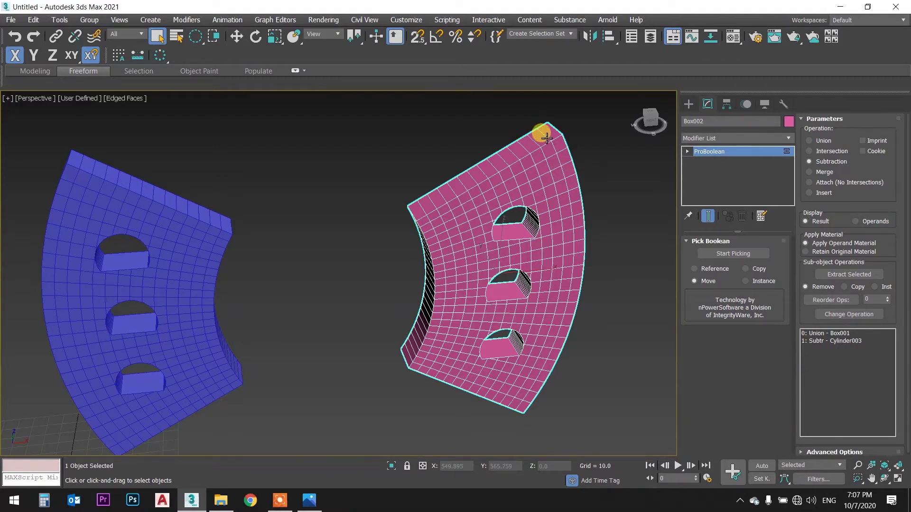
{"action": "right_click", "coordinate": [540, 171]}
{"action": "mouse_move", "coordinate": [562, 301]}
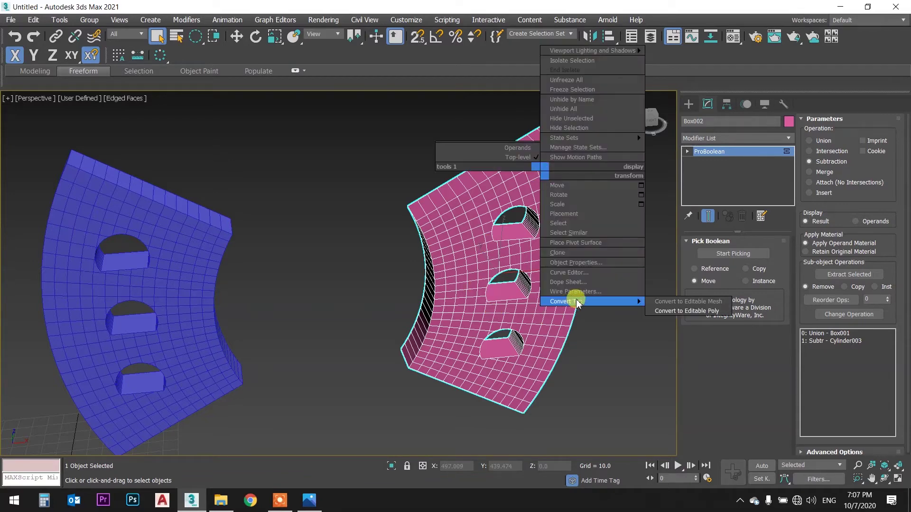
{"action": "left_click", "coordinate": [669, 311]}
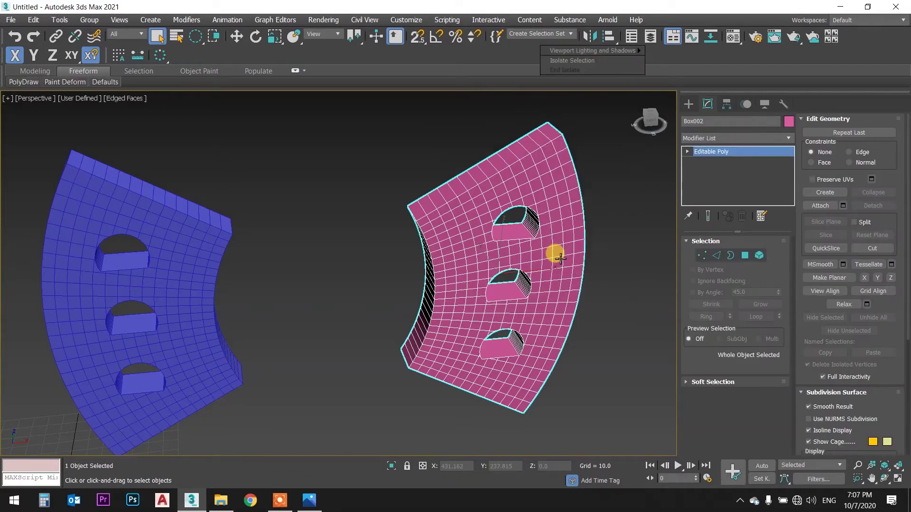
- Select the two top-corner polygons of the pink panel at Polygon level
{"action": "left_click", "coordinate": [687, 151]}
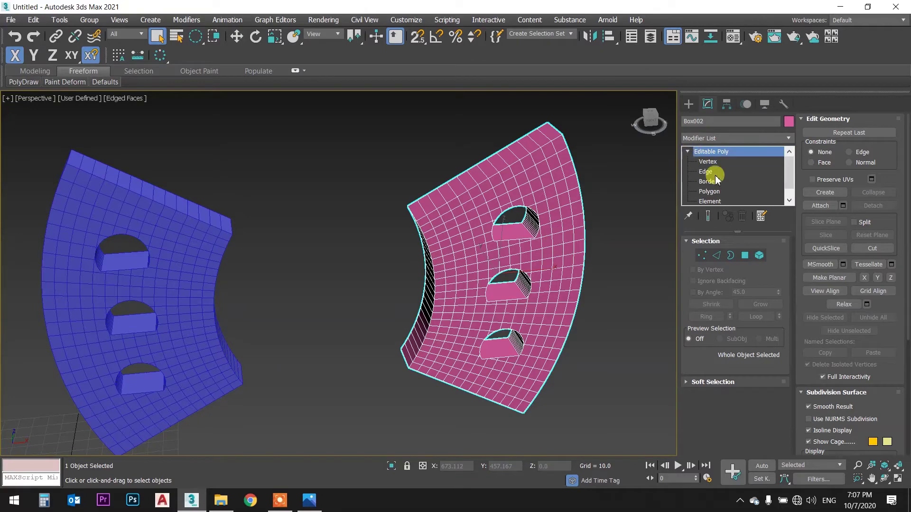
{"action": "left_click", "coordinate": [709, 191]}
{"action": "left_click", "coordinate": [550, 133]}
{"action": "left_click", "coordinate": [543, 139], "text": "ctrl"}
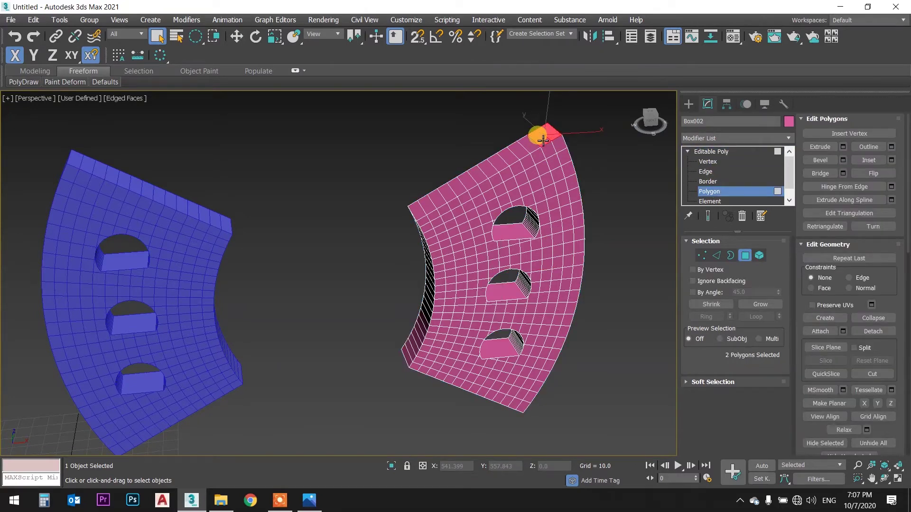
{"action": "mouse_move", "coordinate": [468, 150]}
{"action": "middle_mouse_down", "text": "alt"}
{"action": "mouse_move", "coordinate": [488, 156]}
{"action": "mouse_move", "coordinate": [451, 147]}
{"action": "mouse_move", "coordinate": [437, 204]}
{"action": "middle_mouse_up", "text": "alt"}
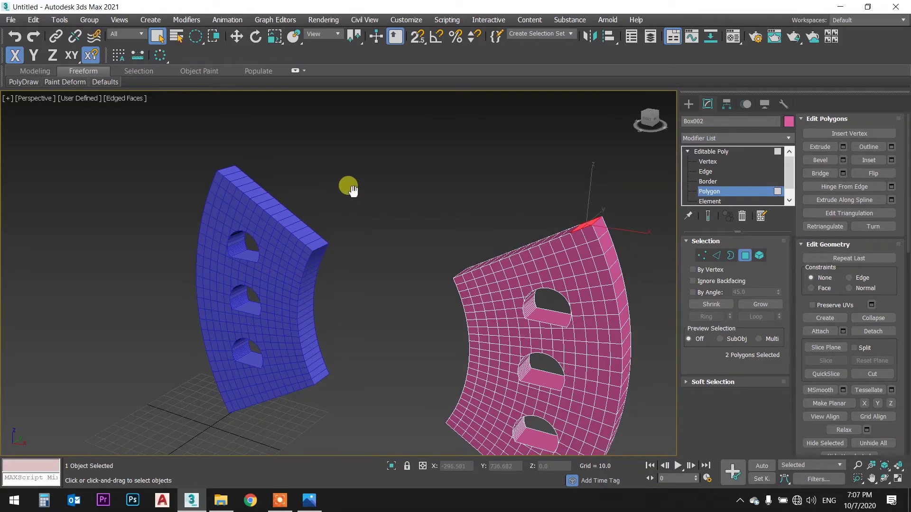
{"action": "middle_click_drag", "start_coordinate": [340, 200], "coordinate": [352, 191], "text": "alt"}
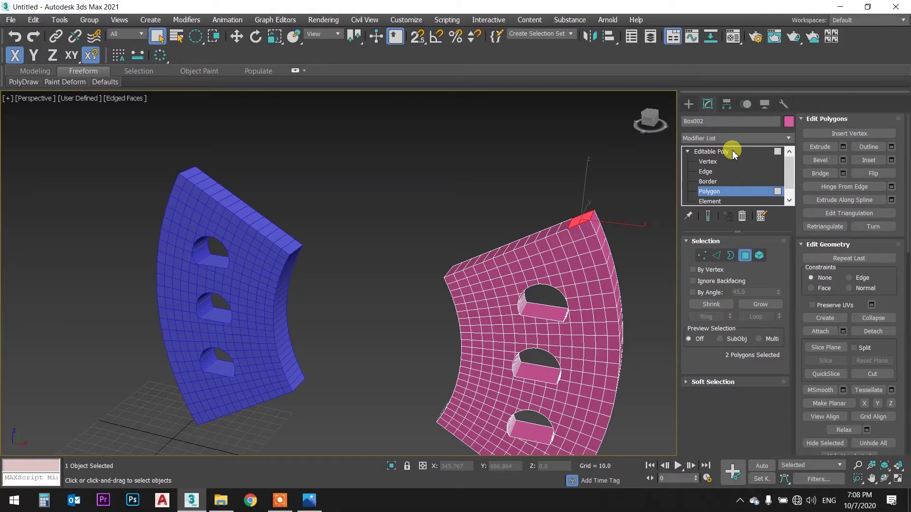
{"action": "left_click", "coordinate": [734, 154]}
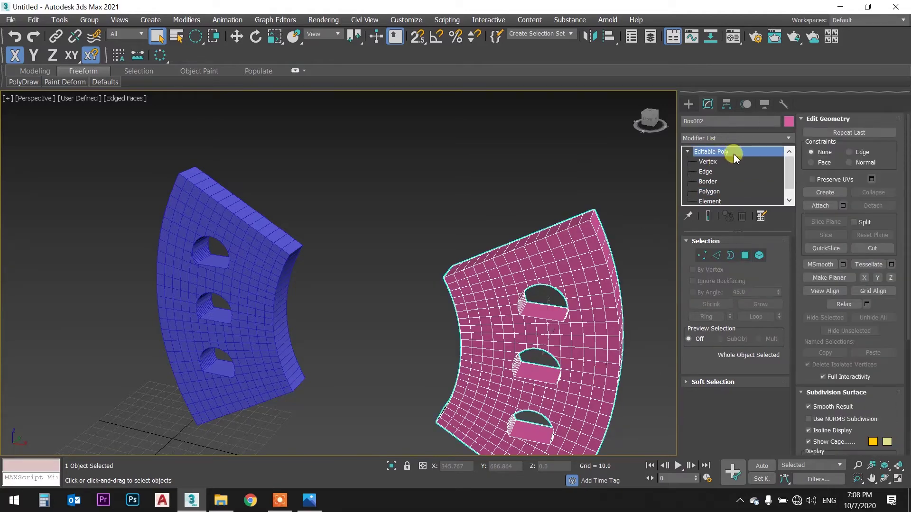
- Attach the blue Box001 panel into the pink Box002 Editable Poly
{"action": "left_click", "coordinate": [820, 205]}
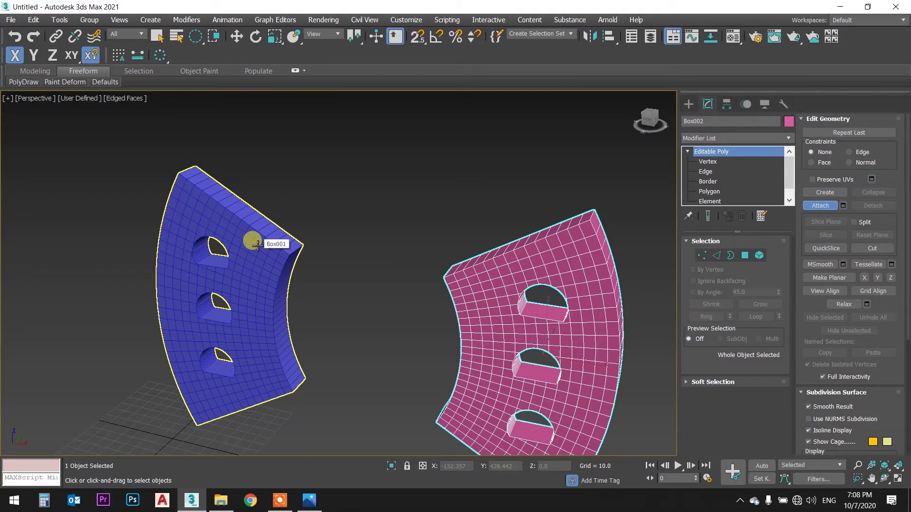
{"action": "left_click", "coordinate": [258, 245]}
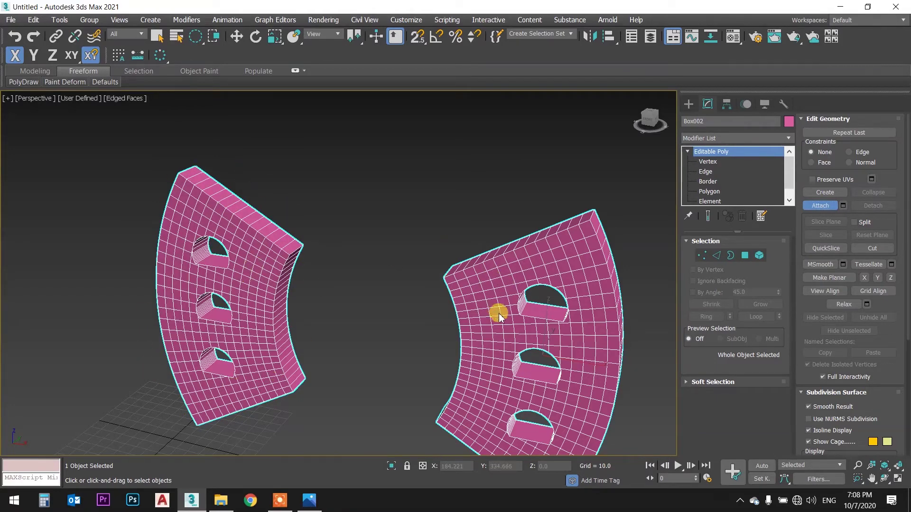
{"action": "key", "text": "w"}
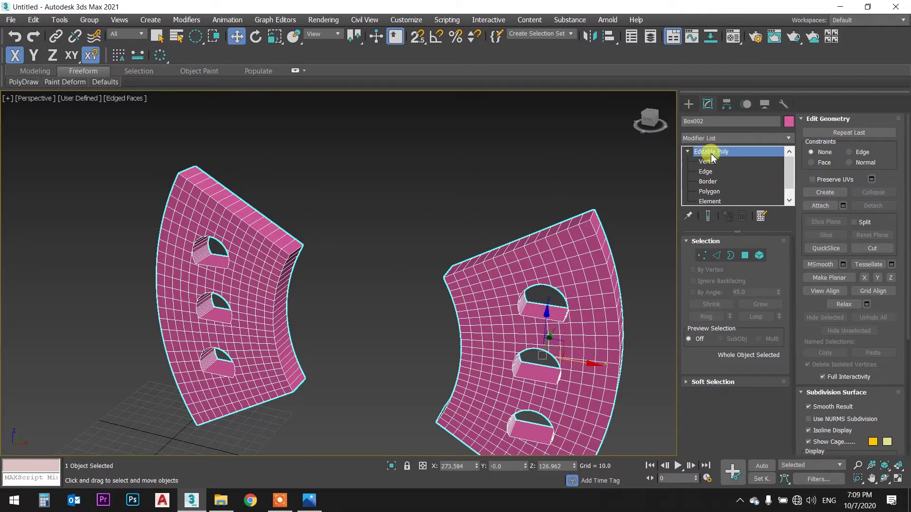
{"action": "left_click", "coordinate": [731, 201]}
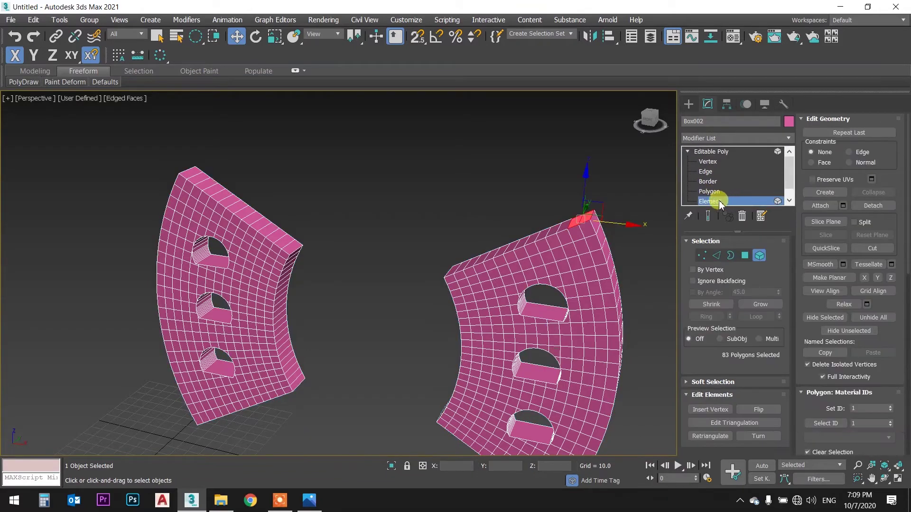
- Click each panel at Element level to confirm they select separately, then return to Polygon level
{"action": "left_click", "coordinate": [636, 192]}
{"action": "middle_click_drag", "start_coordinate": [636, 190], "coordinate": [606, 148]}
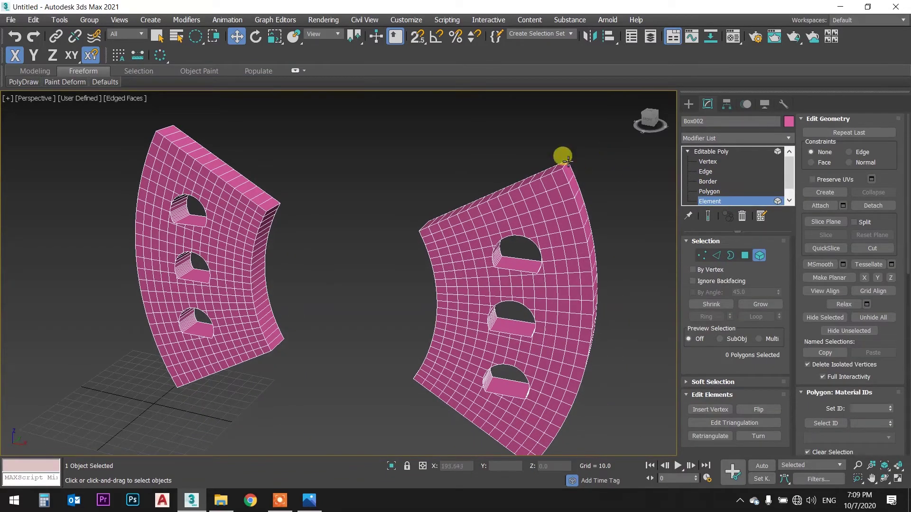
{"action": "left_click", "coordinate": [545, 196]}
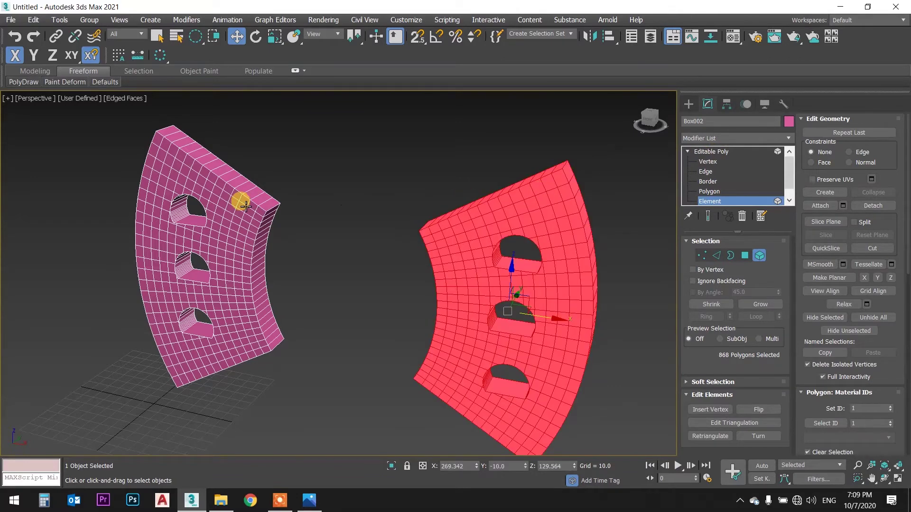
{"action": "left_click", "coordinate": [244, 205]}
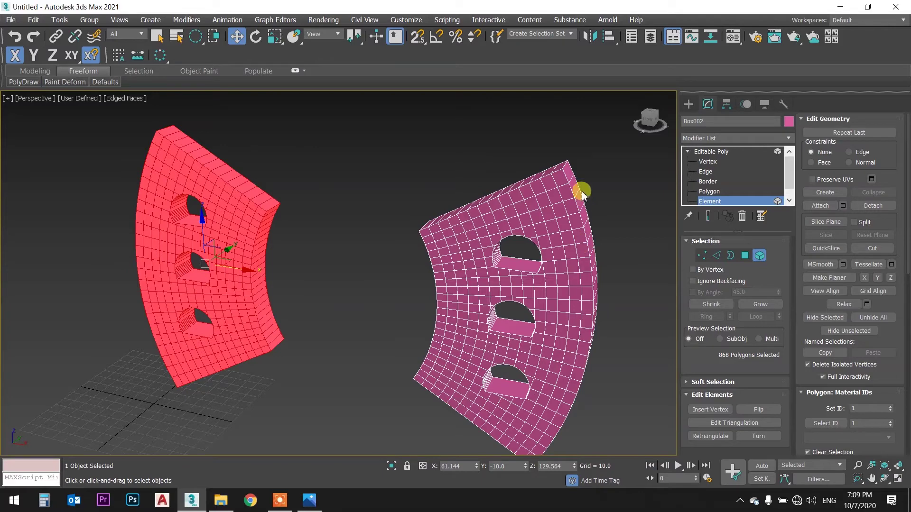
{"action": "left_click", "coordinate": [575, 205]}
{"action": "left_click", "coordinate": [261, 210]}
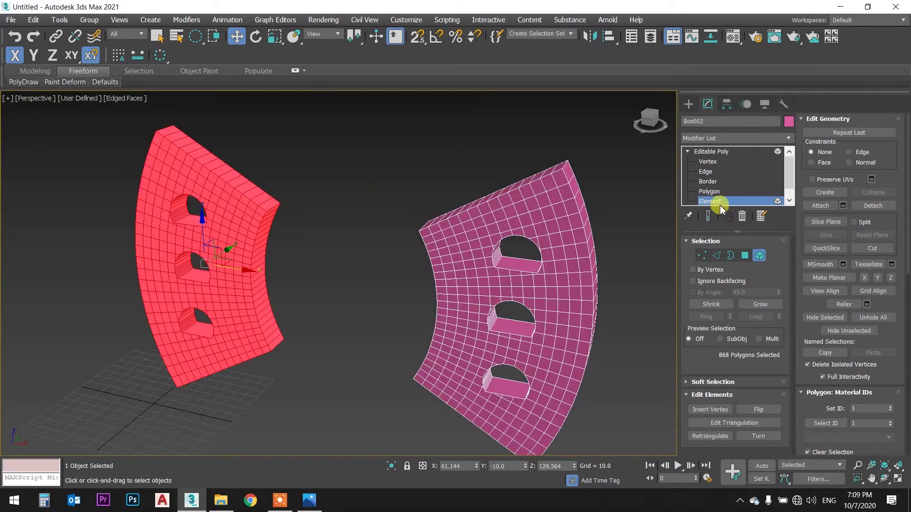
{"action": "left_click", "coordinate": [725, 152]}
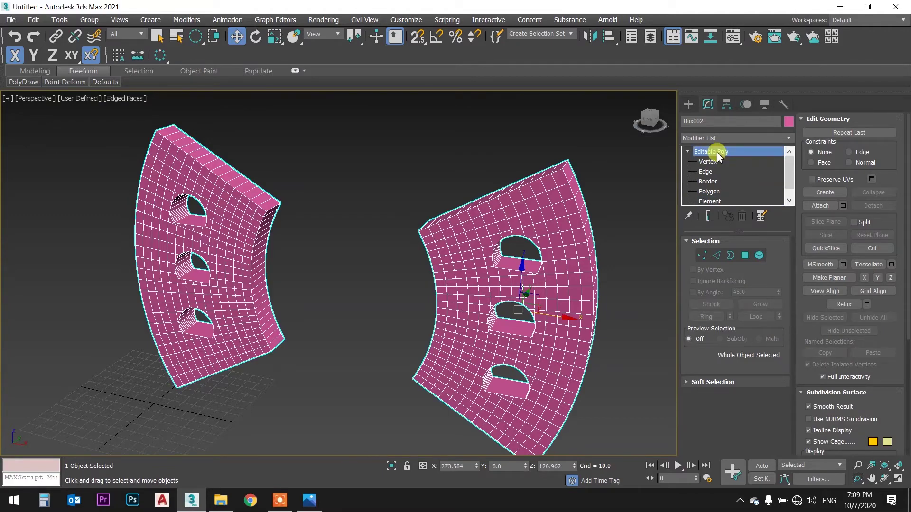
{"action": "left_click", "coordinate": [709, 191]}
{"action": "middle_click_drag", "start_coordinate": [548, 187], "coordinate": [565, 168], "text": "alt"}
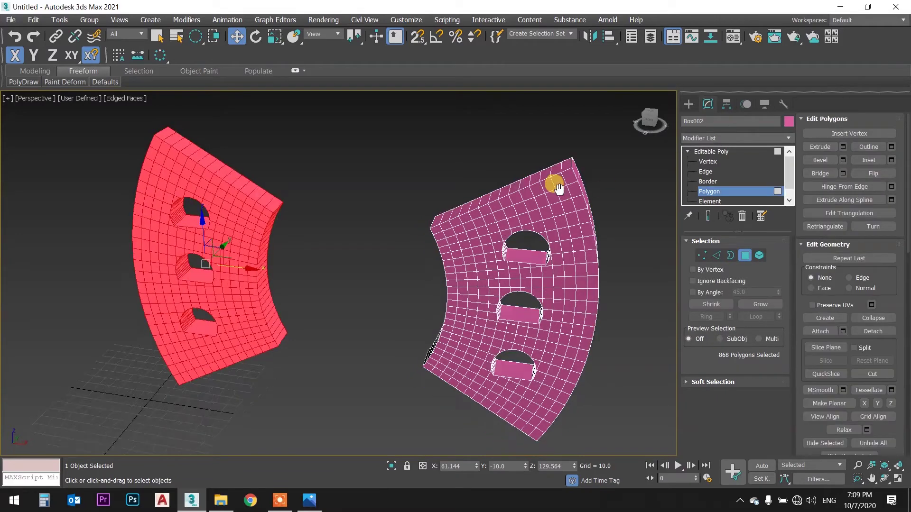
- Select the top inner polygons of both curved panels
{"action": "scroll", "coordinate": [565, 168], "scroll_direction": "up", "scroll_amount": 5}
{"action": "key", "text": "q"}
{"action": "left_click", "coordinate": [562, 141]}
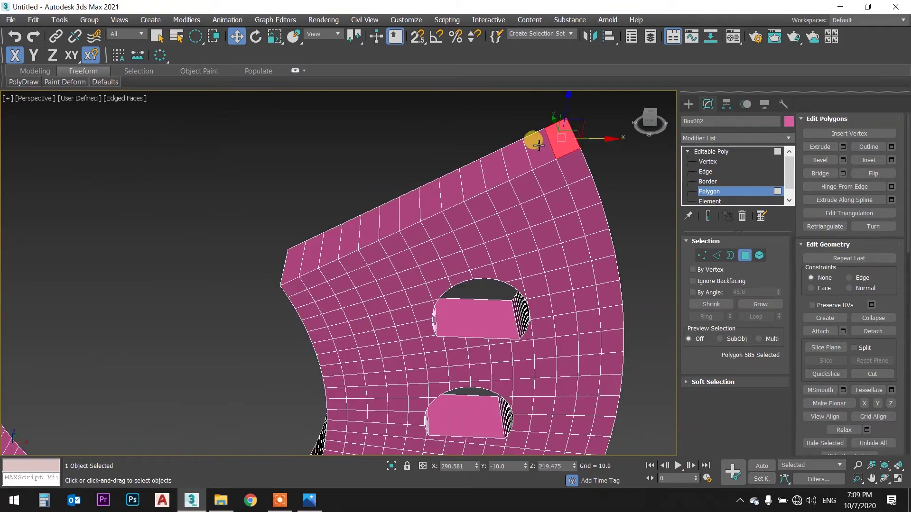
{"action": "left_click", "coordinate": [542, 151], "text": "ctrl"}
{"action": "scroll", "coordinate": [406, 153], "scroll_direction": "down", "scroll_amount": 5}
{"action": "mouse_move", "coordinate": [406, 152]}
{"action": "middle_mouse_down", "text": "alt"}
{"action": "mouse_move", "coordinate": [351, 131]}
{"action": "mouse_move", "coordinate": [372, 175]}
{"action": "middle_mouse_up", "text": "alt"}
{"action": "scroll", "coordinate": [372, 176], "scroll_direction": "up", "scroll_amount": 5}
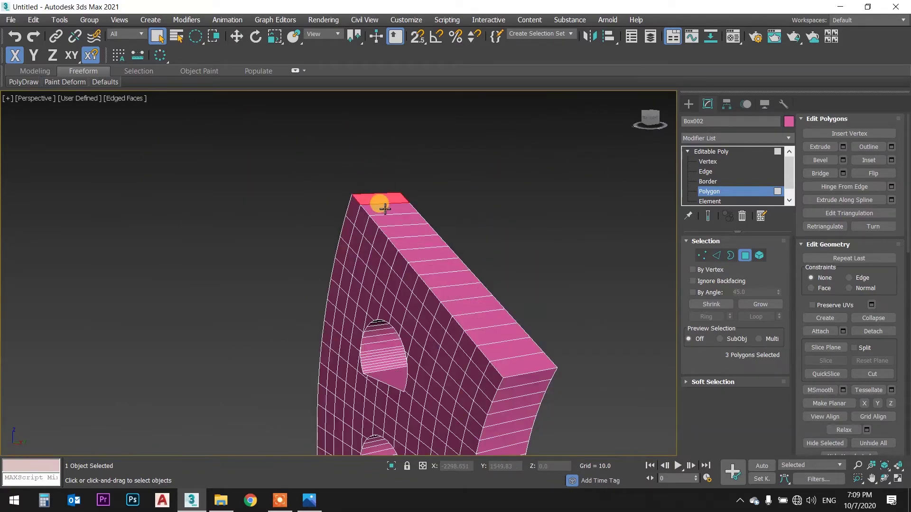
{"action": "scroll", "coordinate": [417, 195], "scroll_direction": "down", "scroll_amount": 3}
{"action": "mouse_move", "coordinate": [443, 193]}
{"action": "middle_mouse_down", "text": "alt"}
{"action": "mouse_move", "coordinate": [441, 169]}
{"action": "mouse_move", "coordinate": [532, 179]}
{"action": "mouse_move", "coordinate": [494, 199]}
{"action": "mouse_move", "coordinate": [467, 198]}
{"action": "middle_mouse_up", "text": "alt"}
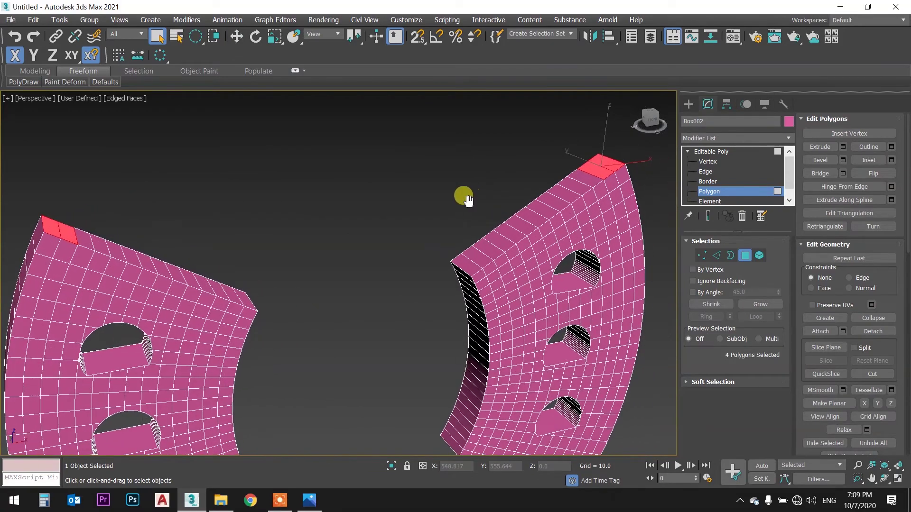
- Bridge the two top polygons into a straight crossbeam, adjusting twist, then deselect
{"action": "left_click", "coordinate": [843, 175]}
{"action": "mouse_move", "coordinate": [659, 254]}
{"action": "middle_mouse_down", "text": "alt"}
{"action": "mouse_move", "coordinate": [522, 234]}
{"action": "mouse_move", "coordinate": [570, 219]}
{"action": "mouse_move", "coordinate": [555, 220]}
{"action": "middle_mouse_up", "text": "alt"}
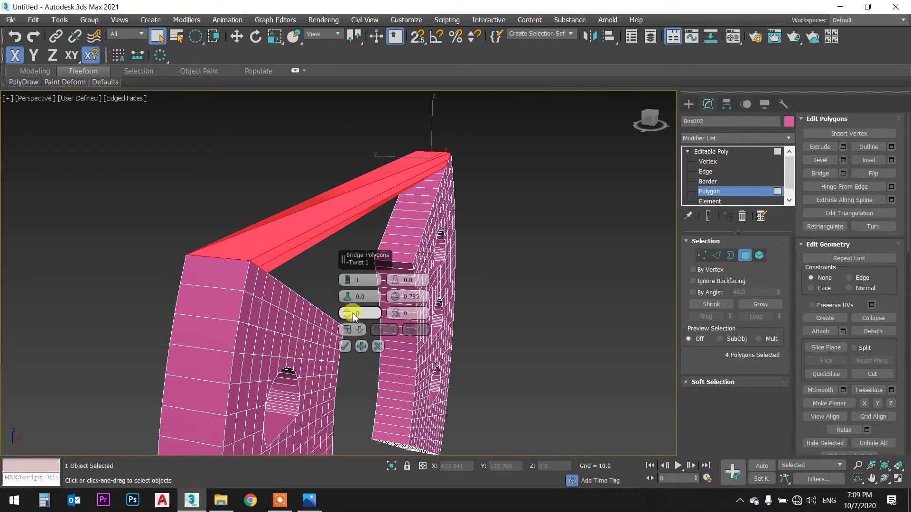
{"action": "left_click_drag", "start_coordinate": [347, 314], "coordinate": [347, 313]}
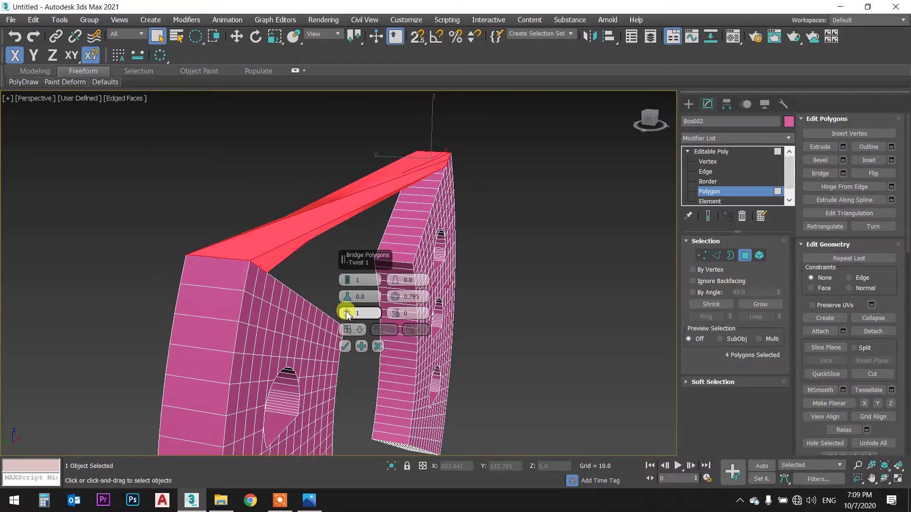
{"action": "left_click_drag", "start_coordinate": [346, 316], "coordinate": [347, 317]}
{"action": "mouse_move", "coordinate": [392, 204]}
{"action": "middle_mouse_down", "text": "alt"}
{"action": "mouse_move", "coordinate": [336, 195]}
{"action": "mouse_move", "coordinate": [271, 207]}
{"action": "mouse_move", "coordinate": [249, 187]}
{"action": "mouse_move", "coordinate": [217, 196]}
{"action": "middle_mouse_up", "text": "alt"}
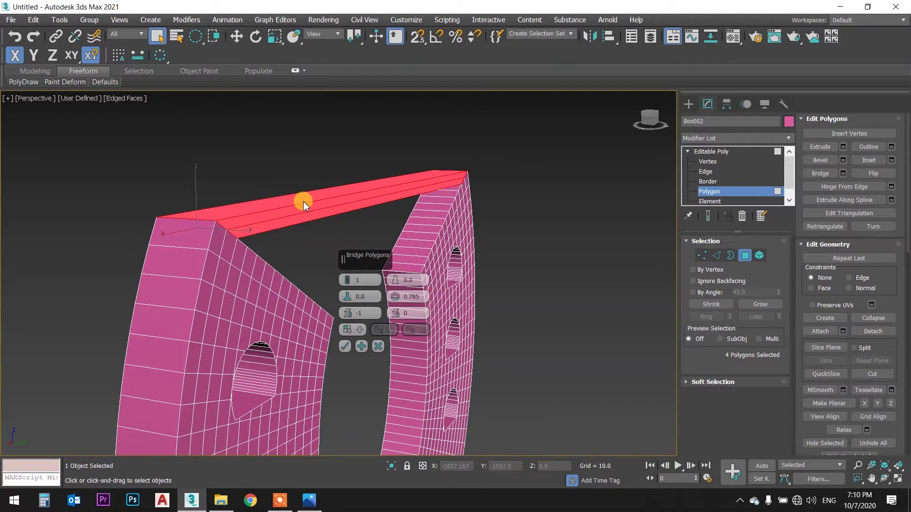
{"action": "left_click", "coordinate": [345, 347]}
{"action": "mouse_move", "coordinate": [365, 297]}
{"action": "middle_mouse_down", "text": "alt"}
{"action": "mouse_move", "coordinate": [410, 236]}
{"action": "mouse_move", "coordinate": [455, 238]}
{"action": "mouse_move", "coordinate": [511, 267]}
{"action": "mouse_move", "coordinate": [520, 248]}
{"action": "mouse_move", "coordinate": [513, 260]}
{"action": "middle_mouse_up", "text": "alt"}
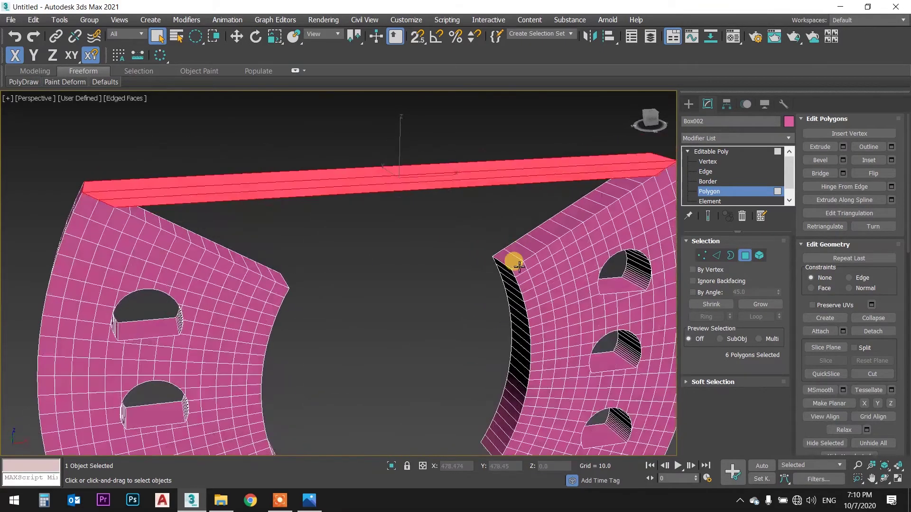
{"action": "left_click", "coordinate": [451, 226]}
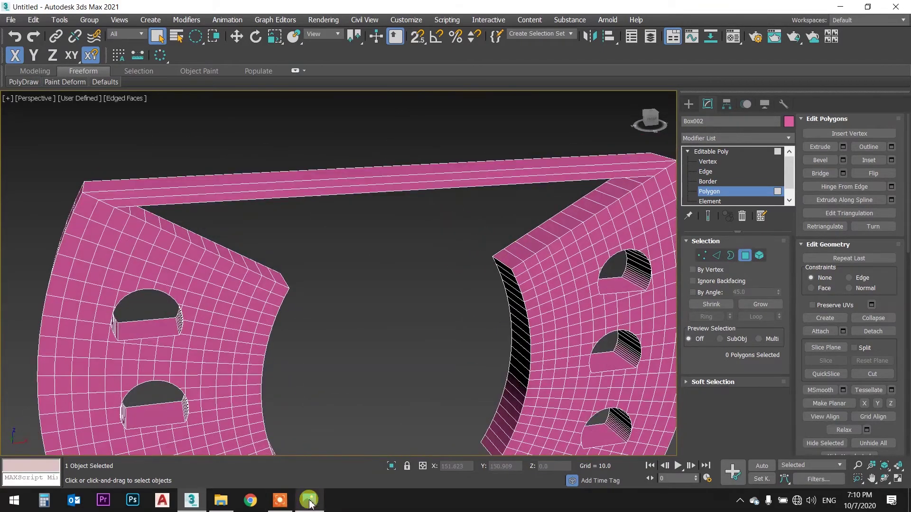
- View reference image 4.jpg in Photos, then return to 3ds Max
{"action": "left_click", "coordinate": [309, 500]}
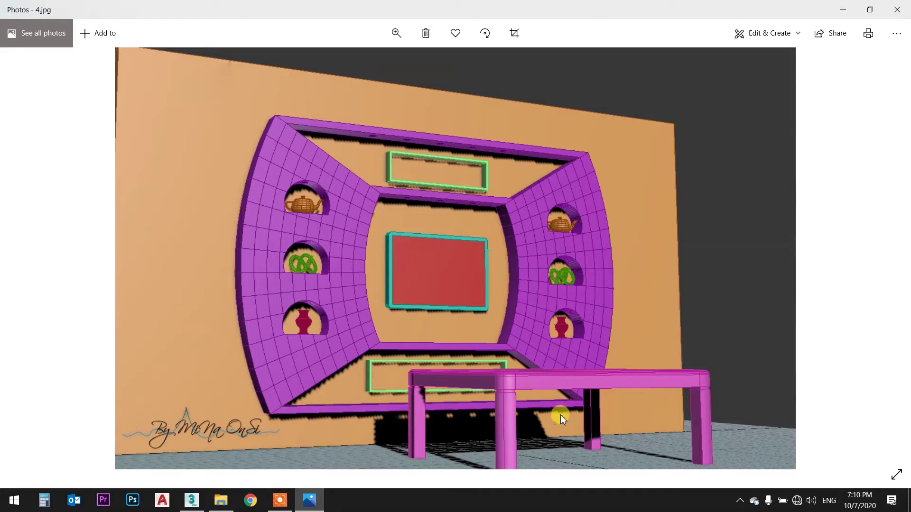
{"action": "left_click", "coordinate": [309, 501]}
- Bridge the inner corner polygons of the right and left panels, then clear the selection
{"action": "mouse_move", "coordinate": [374, 319]}
{"action": "middle_mouse_down", "text": "alt"}
{"action": "mouse_move", "coordinate": [443, 305]}
{"action": "mouse_move", "coordinate": [490, 263]}
{"action": "middle_mouse_up", "text": "alt"}
{"action": "scroll", "coordinate": [491, 262], "scroll_direction": "up", "scroll_amount": 3}
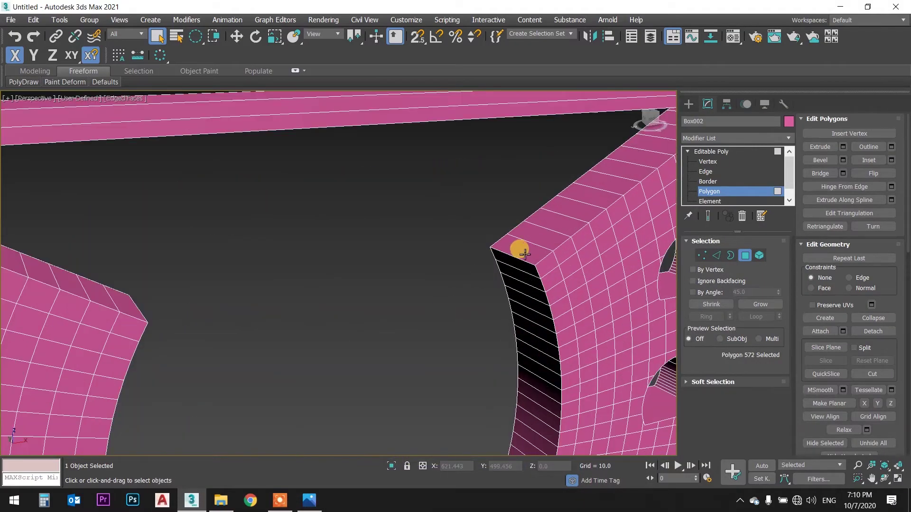
{"action": "left_click", "coordinate": [524, 252]}
{"action": "mouse_move", "coordinate": [521, 259]}
{"action": "middle_mouse_down", "text": "alt"}
{"action": "mouse_move", "coordinate": [371, 269]}
{"action": "mouse_move", "coordinate": [304, 256]}
{"action": "middle_mouse_up", "text": "alt"}
{"action": "left_click", "coordinate": [202, 217], "text": "ctrl"}
{"action": "mouse_move", "coordinate": [203, 222]}
{"action": "middle_mouse_down", "text": "alt"}
{"action": "mouse_move", "coordinate": [217, 206]}
{"action": "mouse_move", "coordinate": [164, 241]}
{"action": "middle_mouse_up", "text": "alt"}
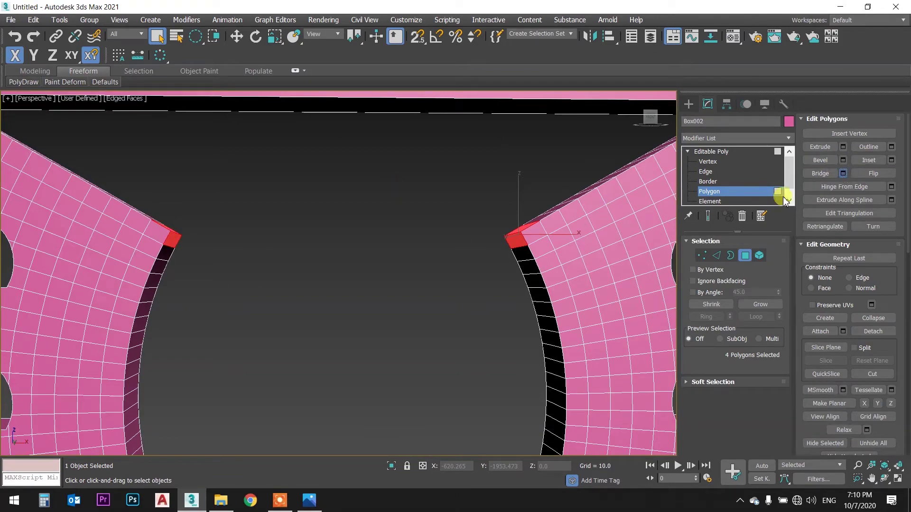
{"action": "left_click", "coordinate": [843, 173]}
{"action": "mouse_move", "coordinate": [508, 201]}
{"action": "middle_mouse_down", "text": "alt"}
{"action": "mouse_move", "coordinate": [509, 210]}
{"action": "mouse_move", "coordinate": [462, 224]}
{"action": "mouse_move", "coordinate": [484, 217]}
{"action": "mouse_move", "coordinate": [436, 263]}
{"action": "middle_mouse_up", "text": "alt"}
{"action": "left_click", "coordinate": [343, 347]}
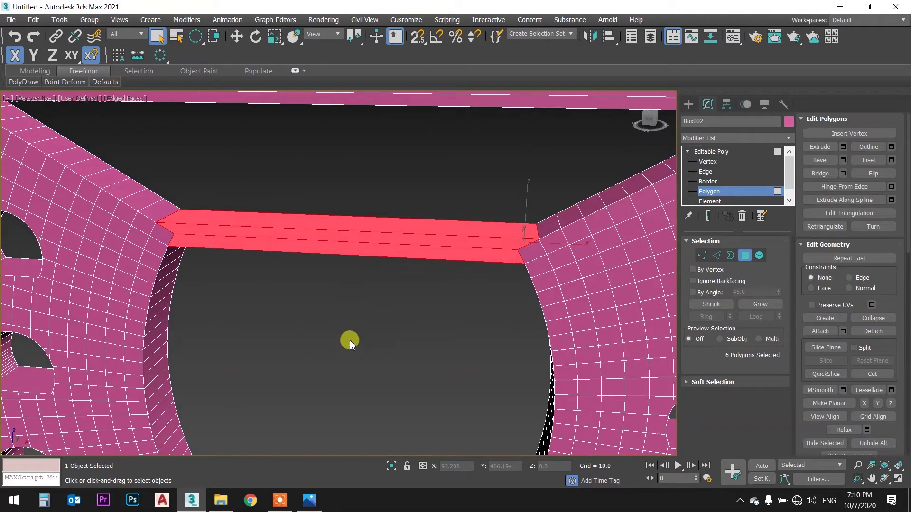
{"action": "left_click", "coordinate": [372, 317]}
- Bridge the two panels' lower inner corner polygons along the bottom of the opening
{"action": "scroll", "coordinate": [410, 306], "scroll_direction": "down", "scroll_amount": 3}
{"action": "mouse_move", "coordinate": [424, 310]}
{"action": "middle_mouse_down", "text": "alt"}
{"action": "mouse_move", "coordinate": [445, 185]}
{"action": "mouse_move", "coordinate": [449, 224]}
{"action": "middle_mouse_up", "text": "alt"}
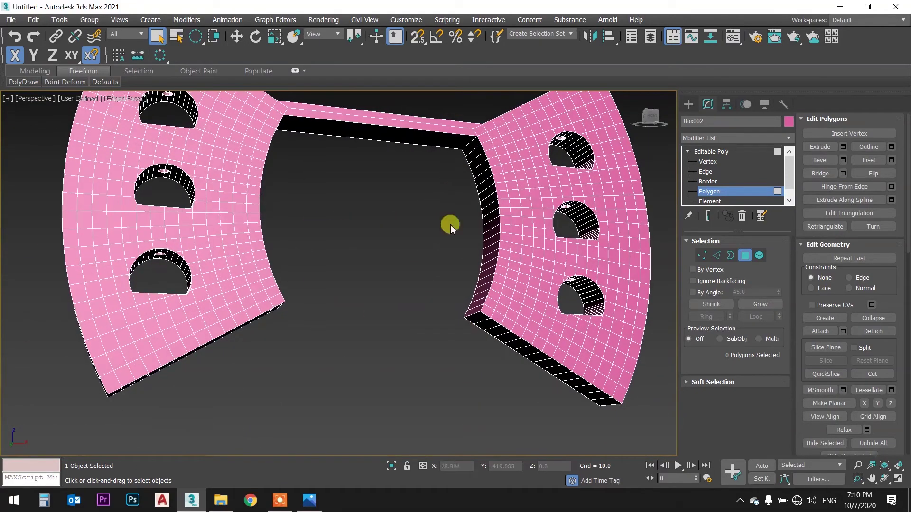
{"action": "scroll", "coordinate": [474, 315], "scroll_direction": "up", "scroll_amount": 5}
{"action": "left_click", "coordinate": [474, 304]}
{"action": "scroll", "coordinate": [319, 271], "scroll_direction": "down", "scroll_amount": 3}
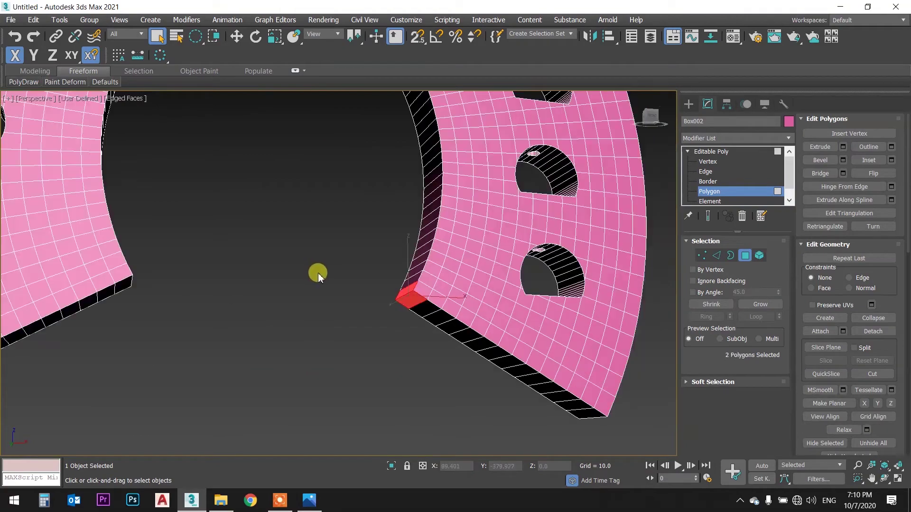
{"action": "middle_click_drag", "start_coordinate": [319, 270], "coordinate": [212, 278], "text": "alt"}
{"action": "scroll", "coordinate": [211, 277], "scroll_direction": "up", "scroll_amount": 3}
{"action": "left_click", "coordinate": [238, 295], "text": "ctrl"}
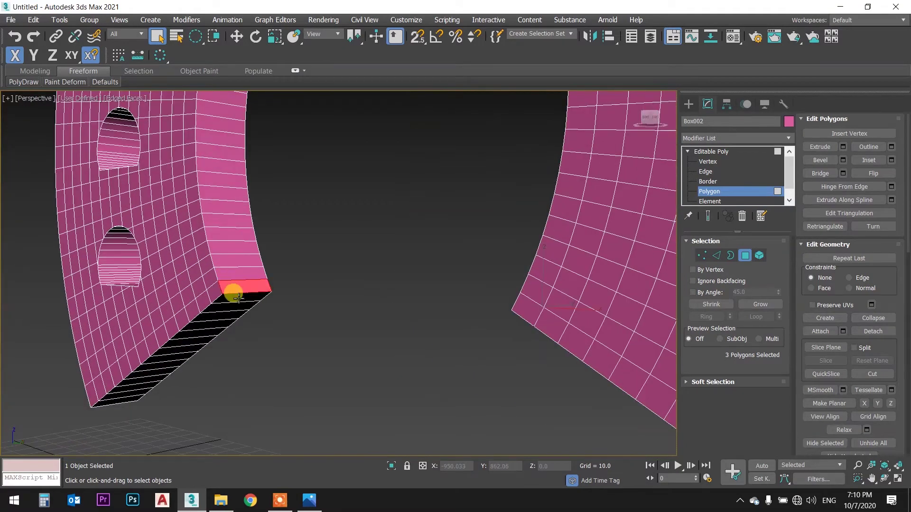
{"action": "left_click", "coordinate": [842, 173]}
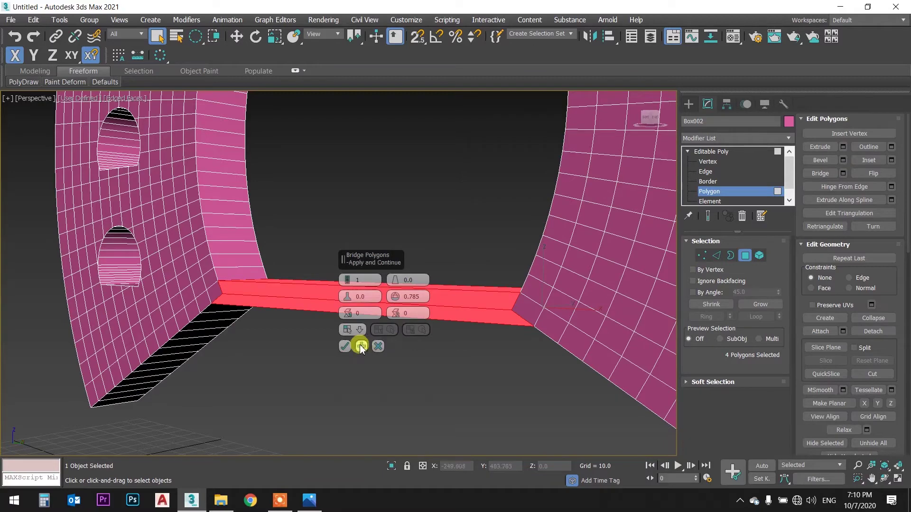
{"action": "left_click", "coordinate": [345, 346]}
- Orbit and zoom out to a three-quarter view of the whole frame
{"action": "scroll", "coordinate": [443, 195], "scroll_direction": "down", "scroll_amount": 10}
{"action": "middle_click_drag", "start_coordinate": [457, 204], "coordinate": [504, 225]}
{"action": "scroll", "coordinate": [433, 197], "scroll_direction": "up", "scroll_amount": 5}
{"action": "scroll", "coordinate": [460, 202], "scroll_direction": "up", "scroll_amount": 5}
{"action": "middle_click_drag", "start_coordinate": [460, 201], "coordinate": [482, 211], "text": "alt"}
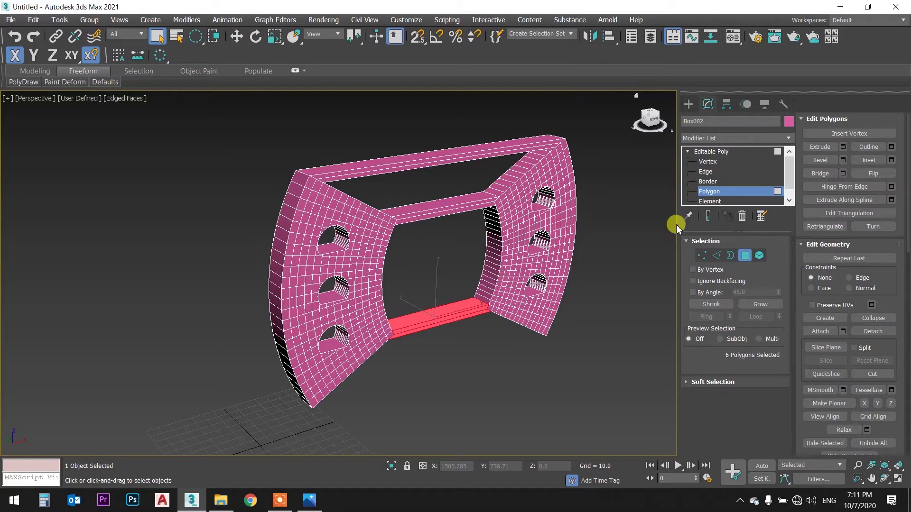
{"action": "scroll", "coordinate": [502, 260], "scroll_direction": "up", "scroll_amount": 3}
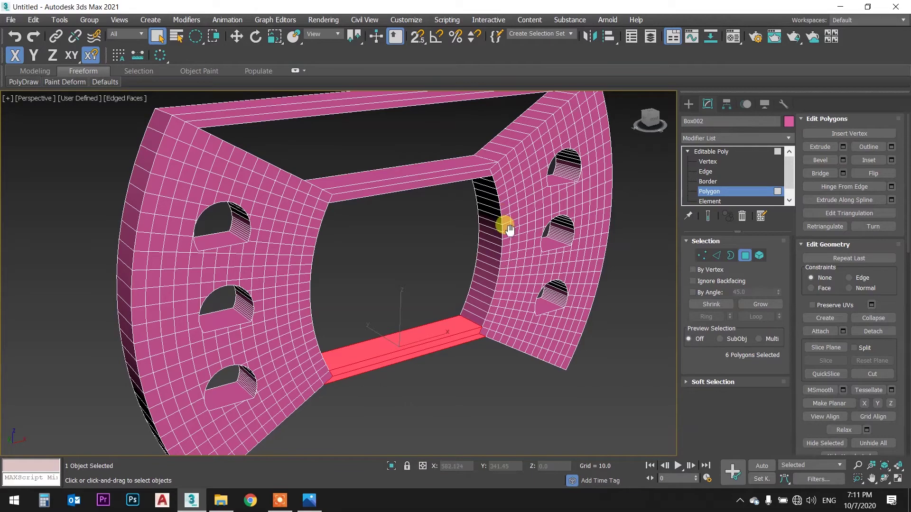
{"action": "middle_click_drag", "start_coordinate": [505, 223], "coordinate": [500, 238]}
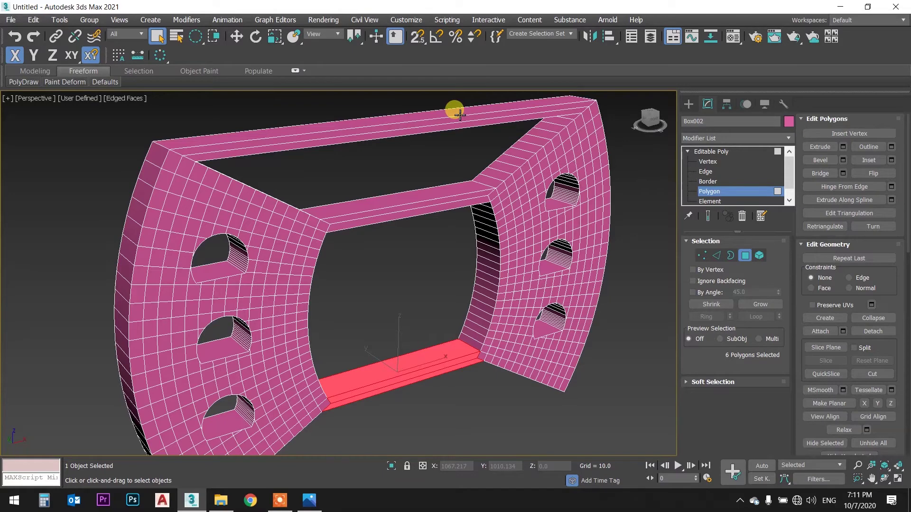
{"action": "scroll", "coordinate": [474, 161], "scroll_direction": "down", "scroll_amount": 3}
{"action": "scroll", "coordinate": [489, 159], "scroll_direction": "down", "scroll_amount": 2}
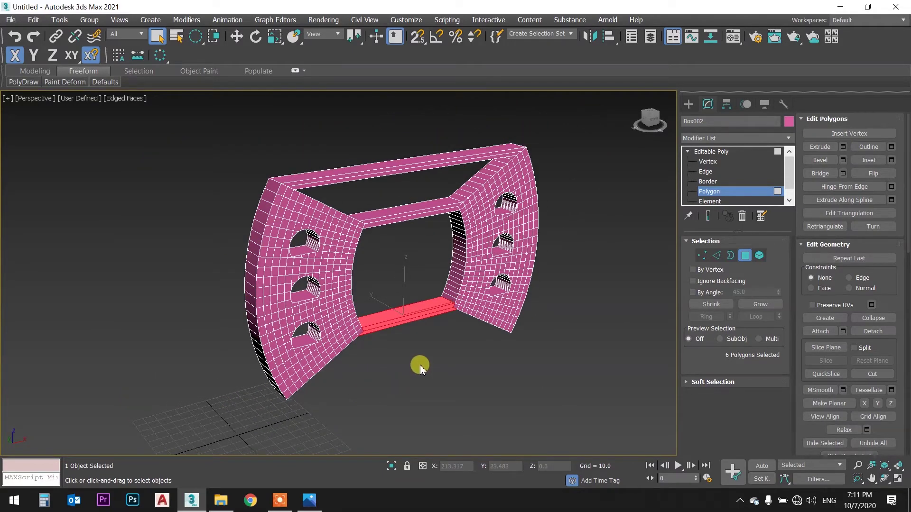
{"action": "mouse_move", "coordinate": [423, 361]}
{"action": "middle_mouse_down", "text": "alt"}
{"action": "mouse_move", "coordinate": [443, 311]}
{"action": "mouse_move", "coordinate": [399, 318]}
{"action": "mouse_move", "coordinate": [407, 346]}
{"action": "mouse_move", "coordinate": [406, 331]}
{"action": "mouse_move", "coordinate": [433, 309]}
{"action": "mouse_move", "coordinate": [448, 259]}
{"action": "middle_mouse_up", "text": "alt"}
{"action": "scroll", "coordinate": [398, 319], "scroll_direction": "up", "scroll_amount": 4}
{"action": "scroll", "coordinate": [475, 275], "scroll_direction": "up", "scroll_amount": 3}
- Select the bottom strip's end and underside polygons and preview a bridge
{"action": "left_click", "coordinate": [501, 301], "text": "ctrl"}
{"action": "scroll", "coordinate": [360, 304], "scroll_direction": "down", "scroll_amount": 5}
{"action": "mouse_move", "coordinate": [359, 304]}
{"action": "middle_mouse_down", "text": "alt"}
{"action": "mouse_move", "coordinate": [254, 305]}
{"action": "mouse_move", "coordinate": [291, 287]}
{"action": "middle_mouse_up", "text": "alt"}
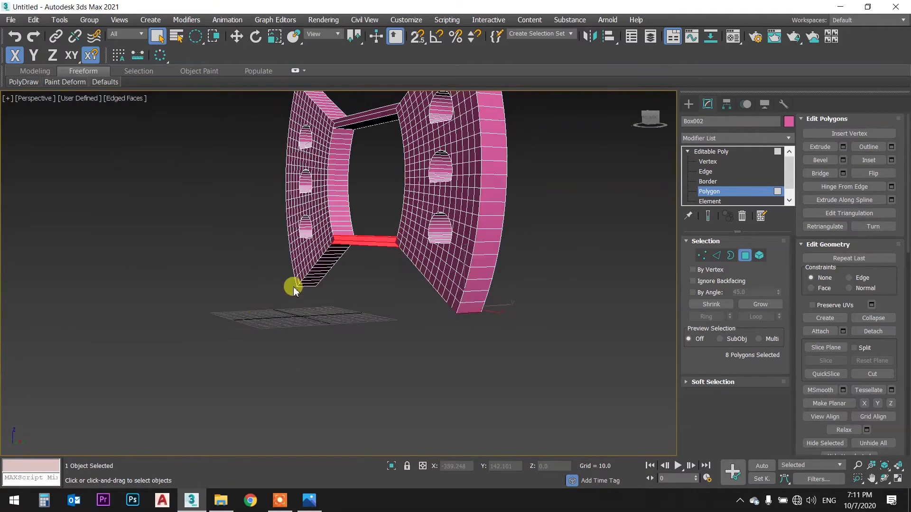
{"action": "scroll", "coordinate": [303, 282], "scroll_direction": "up", "scroll_amount": 5}
{"action": "left_click", "coordinate": [337, 257], "text": "ctrl"}
{"action": "left_click", "coordinate": [340, 228], "text": "ctrl"}
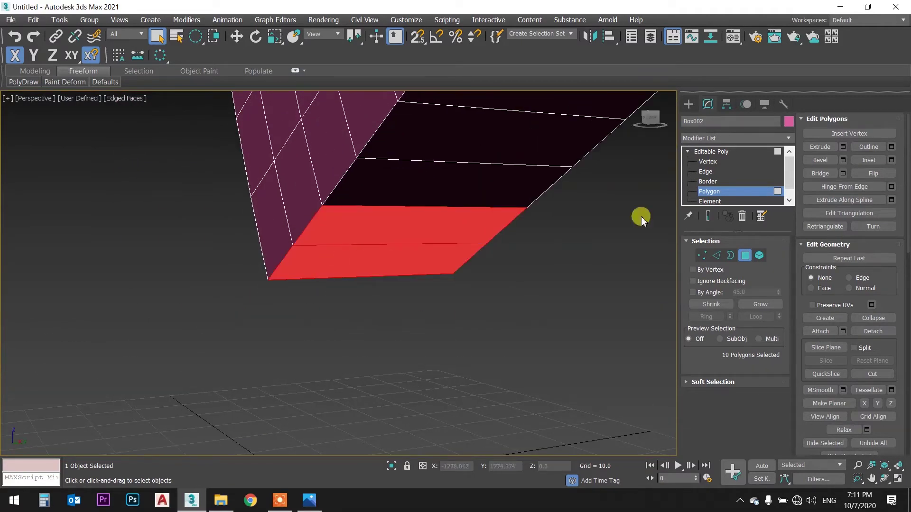
{"action": "left_click", "coordinate": [831, 175]}
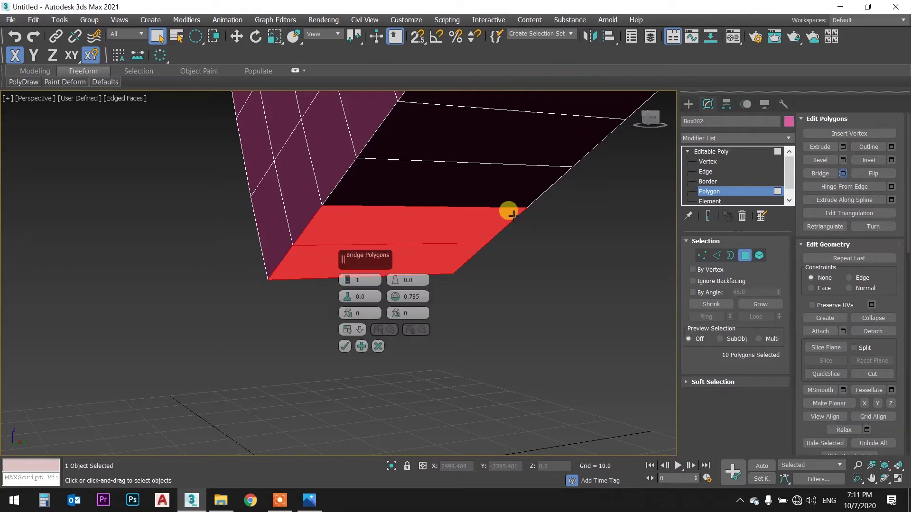
{"action": "scroll", "coordinate": [489, 224], "scroll_direction": "down", "scroll_amount": 5}
{"action": "scroll", "coordinate": [489, 229], "scroll_direction": "down", "scroll_amount": 3}
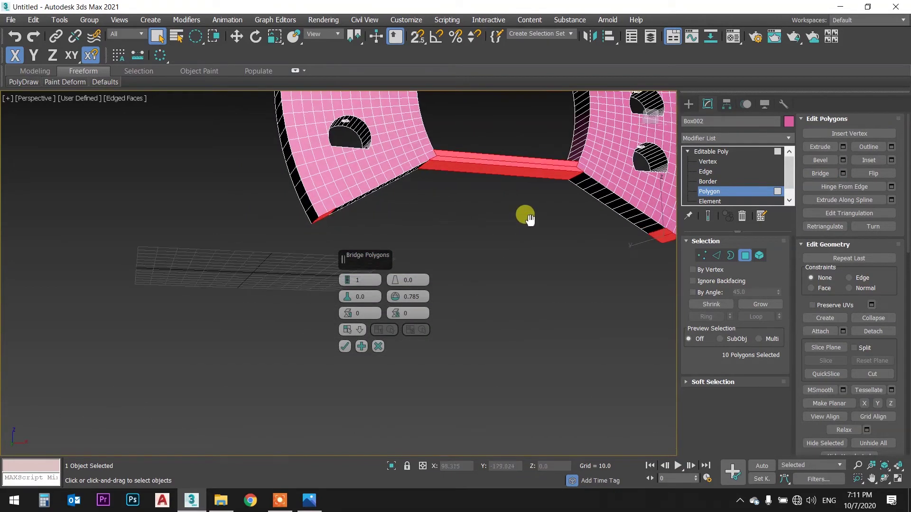
- Reselect the outer bottom corner polygons of both panels, discarding the earlier bridge preview
{"action": "left_click", "coordinate": [520, 172]}
{"action": "scroll", "coordinate": [632, 250], "scroll_direction": "up", "scroll_amount": 3}
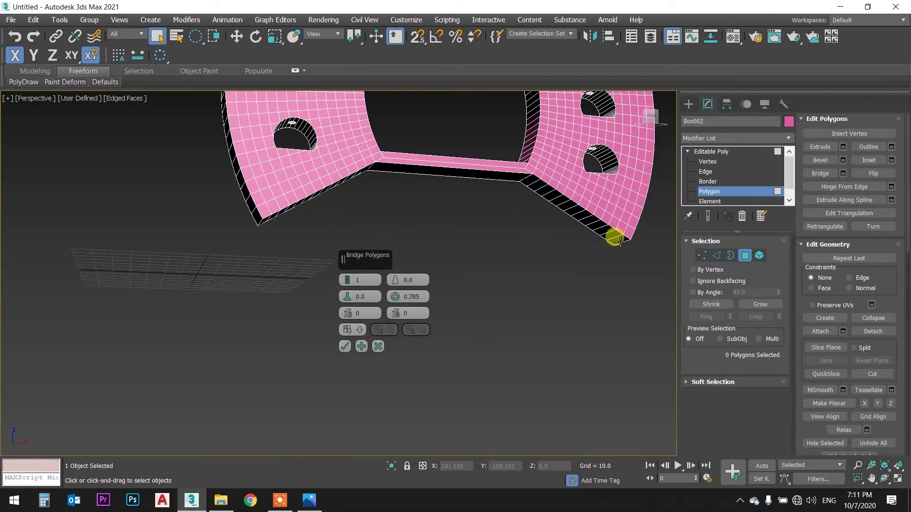
{"action": "scroll", "coordinate": [614, 236], "scroll_direction": "up", "scroll_amount": 3}
{"action": "left_click", "coordinate": [621, 236]}
{"action": "scroll", "coordinate": [536, 230], "scroll_direction": "down", "scroll_amount": 5}
{"action": "mouse_move", "coordinate": [536, 230]}
{"action": "middle_mouse_down", "text": "alt"}
{"action": "mouse_move", "coordinate": [443, 240]}
{"action": "mouse_move", "coordinate": [541, 264]}
{"action": "middle_mouse_up", "text": "alt"}
{"action": "left_click", "coordinate": [447, 247], "text": "ctrl"}
{"action": "left_click", "coordinate": [449, 243], "text": "ctrl"}
{"action": "left_click", "coordinate": [379, 346]}
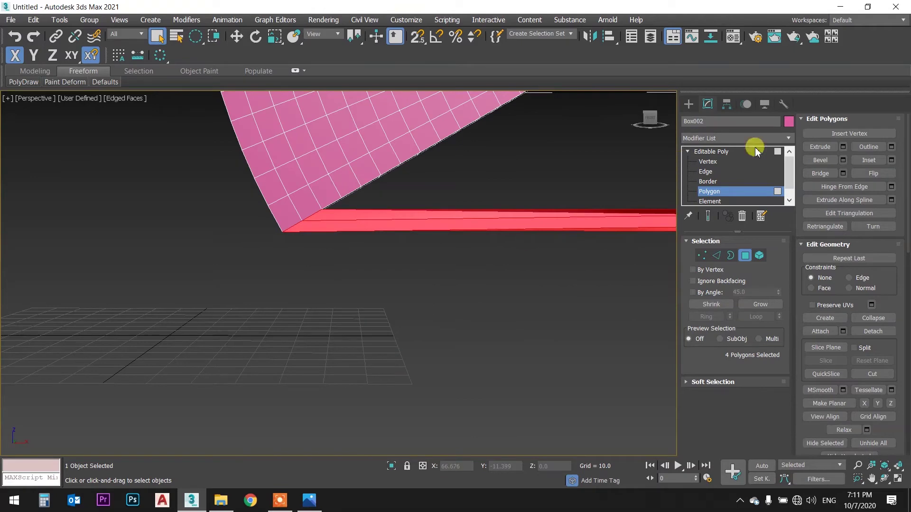
- Bridge the four outer corner polygons with twist 1 so the bar lies straight, then deselect
{"action": "left_click", "coordinate": [842, 178]}
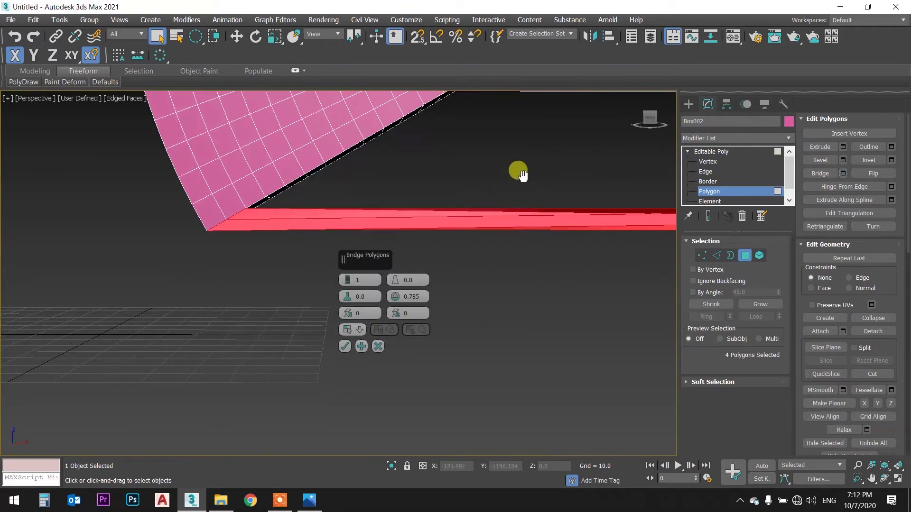
{"action": "mouse_move", "coordinate": [519, 171]}
{"action": "middle_mouse_down", "text": "alt"}
{"action": "mouse_move", "coordinate": [564, 187]}
{"action": "mouse_move", "coordinate": [368, 188]}
{"action": "middle_mouse_up", "text": "alt"}
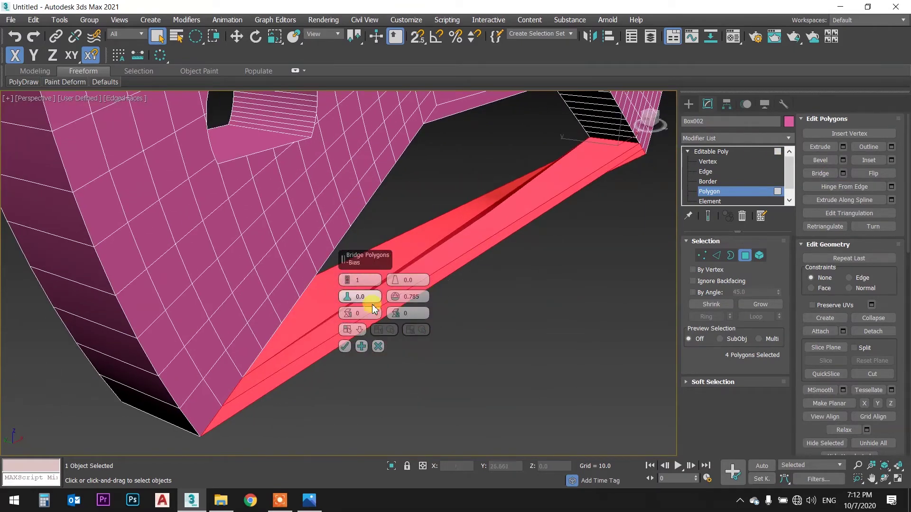
{"action": "left_click_drag", "start_coordinate": [347, 316], "coordinate": [345, 310]}
{"action": "mouse_move", "coordinate": [456, 223]}
{"action": "middle_mouse_down", "text": "alt"}
{"action": "mouse_move", "coordinate": [465, 201]}
{"action": "mouse_move", "coordinate": [386, 209]}
{"action": "mouse_move", "coordinate": [411, 193]}
{"action": "mouse_move", "coordinate": [461, 187]}
{"action": "middle_mouse_up", "text": "alt"}
{"action": "left_click", "coordinate": [344, 346]}
{"action": "left_click", "coordinate": [509, 285]}
{"action": "mouse_move", "coordinate": [508, 267]}
{"action": "middle_mouse_down", "text": "alt"}
{"action": "mouse_move", "coordinate": [512, 246]}
{"action": "mouse_move", "coordinate": [403, 289]}
{"action": "middle_mouse_up", "text": "alt"}
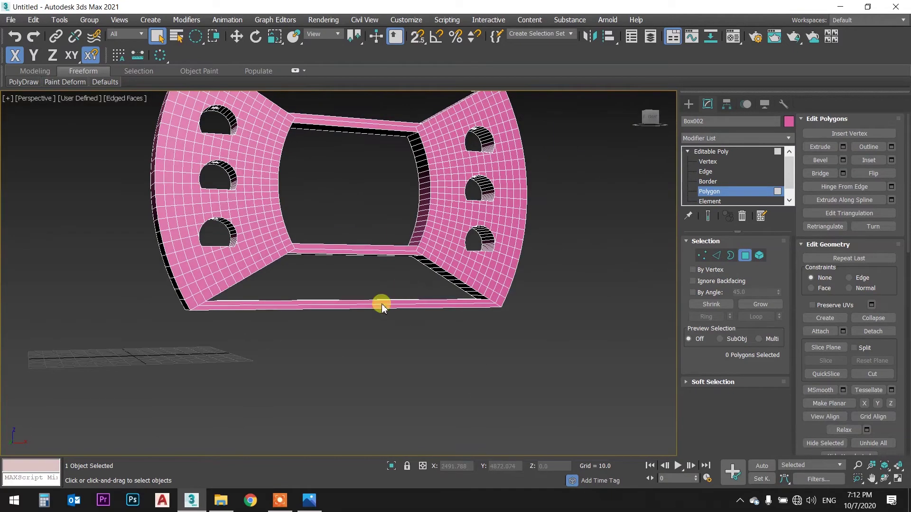
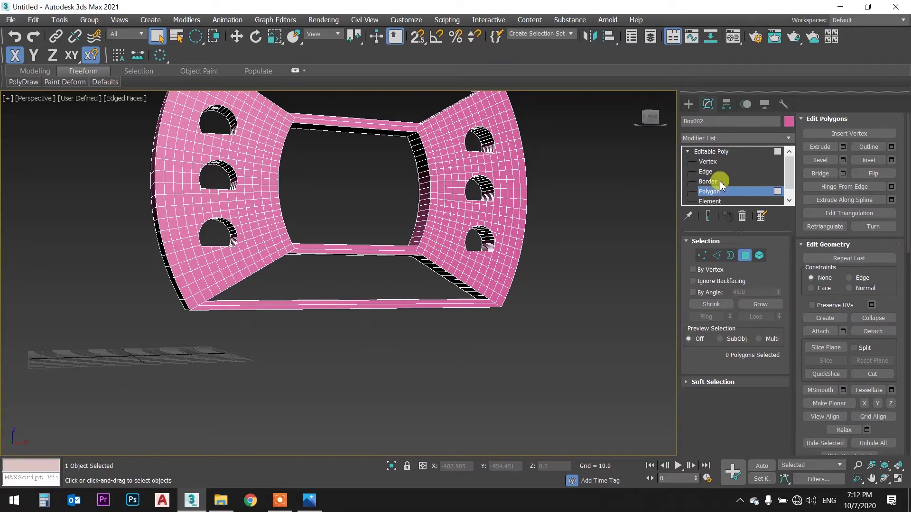
- Leave Polygon level on the pink wall unit, deselect it, and bring up the 4.jpg reference
{"action": "mouse_move", "coordinate": [584, 185]}
{"action": "middle_mouse_down", "text": "alt"}
{"action": "mouse_move", "coordinate": [575, 199]}
{"action": "mouse_move", "coordinate": [590, 237]}
{"action": "mouse_move", "coordinate": [565, 197]}
{"action": "mouse_move", "coordinate": [599, 171]}
{"action": "mouse_move", "coordinate": [608, 181]}
{"action": "mouse_move", "coordinate": [539, 177]}
{"action": "mouse_move", "coordinate": [550, 193]}
{"action": "mouse_move", "coordinate": [542, 195]}
{"action": "middle_mouse_up", "text": "alt"}
{"action": "left_click", "coordinate": [711, 151]}
{"action": "left_click", "coordinate": [575, 179]}
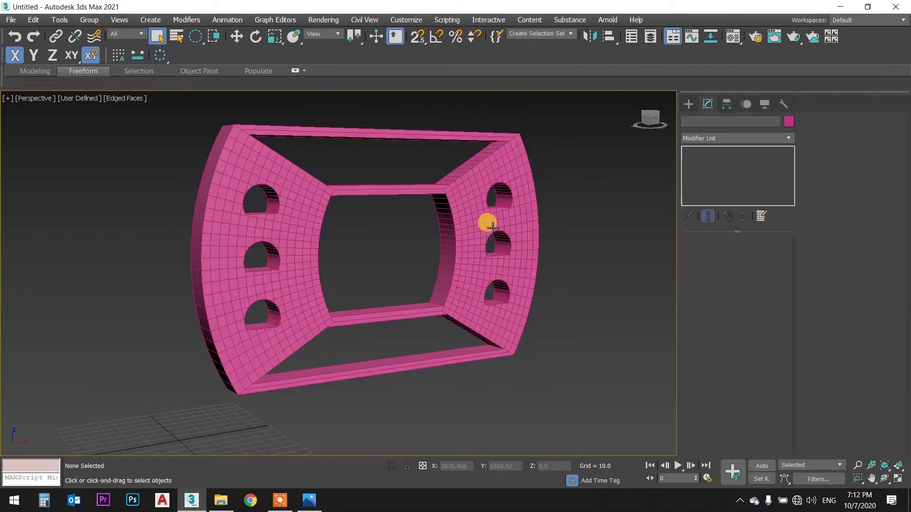
{"action": "left_click", "coordinate": [309, 499]}
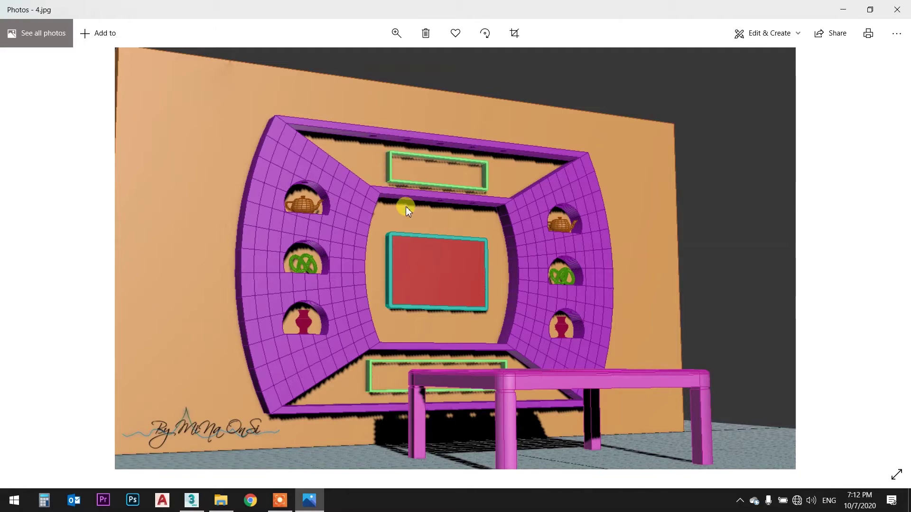
- Minimize the 4.jpg reference in Photos to return to 3ds Max
{"action": "left_click", "coordinate": [310, 498]}
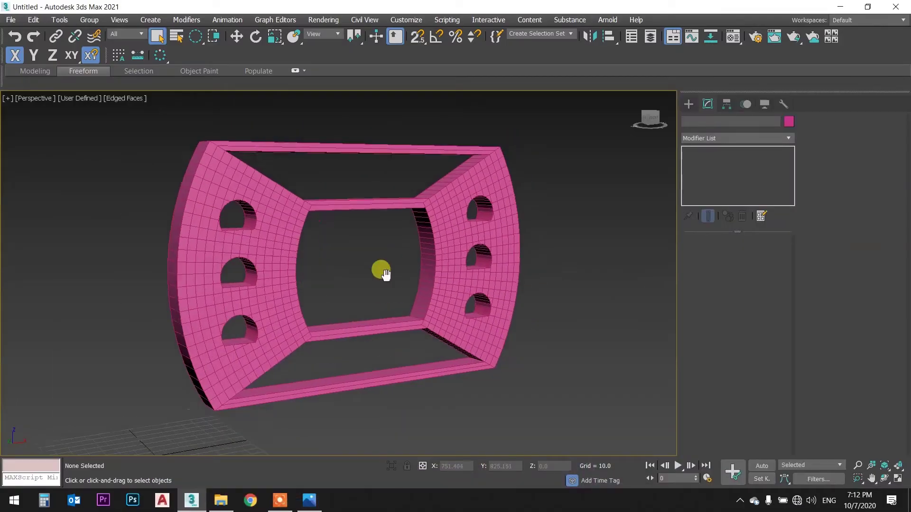
- In Top view, draw a small Standard Primitives cylinder beside the pink wall unit
{"action": "key", "text": "t"}
{"action": "middle_click_drag", "start_coordinate": [558, 187], "coordinate": [386, 205]}
{"action": "scroll", "coordinate": [332, 214], "scroll_direction": "down", "scroll_amount": 2}
{"action": "left_click", "coordinate": [378, 201]}
{"action": "scroll", "coordinate": [378, 201], "scroll_direction": "up", "scroll_amount": 2}
{"action": "scroll", "coordinate": [378, 201], "scroll_direction": "up", "scroll_amount": 1}
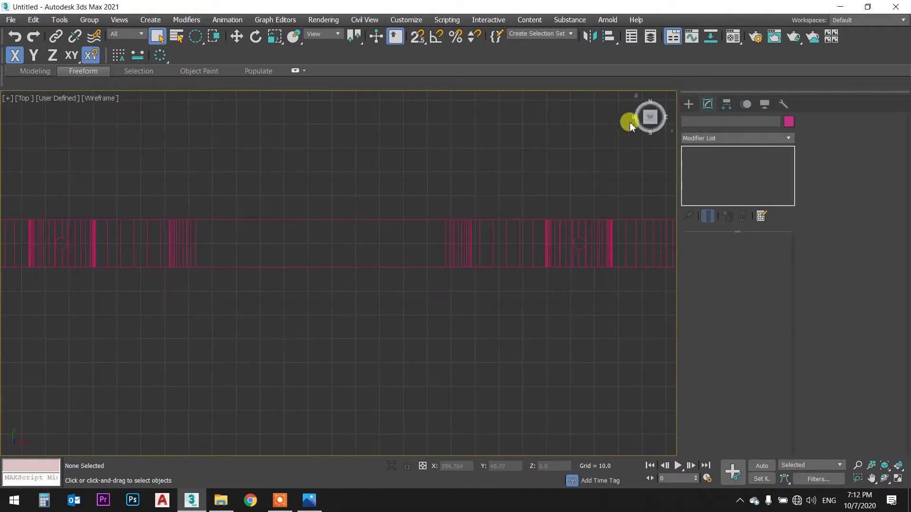
{"action": "left_click", "coordinate": [689, 104]}
{"action": "left_click", "coordinate": [702, 136]}
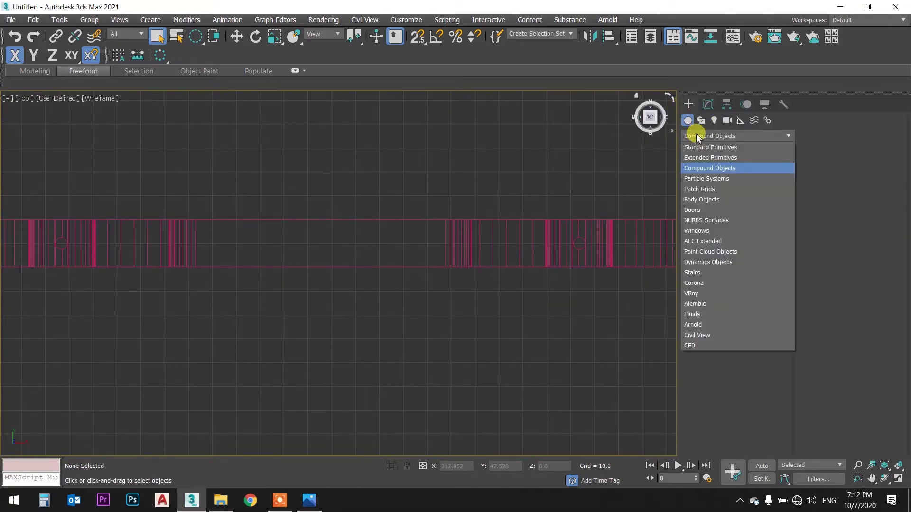
{"action": "left_click", "coordinate": [716, 143]}
{"action": "left_click", "coordinate": [725, 195]}
{"action": "scroll", "coordinate": [285, 244], "scroll_direction": "up", "scroll_amount": 2}
{"action": "left_click_drag", "start_coordinate": [280, 254], "coordinate": [286, 251]}
{"action": "left_click", "coordinate": [291, 235]}
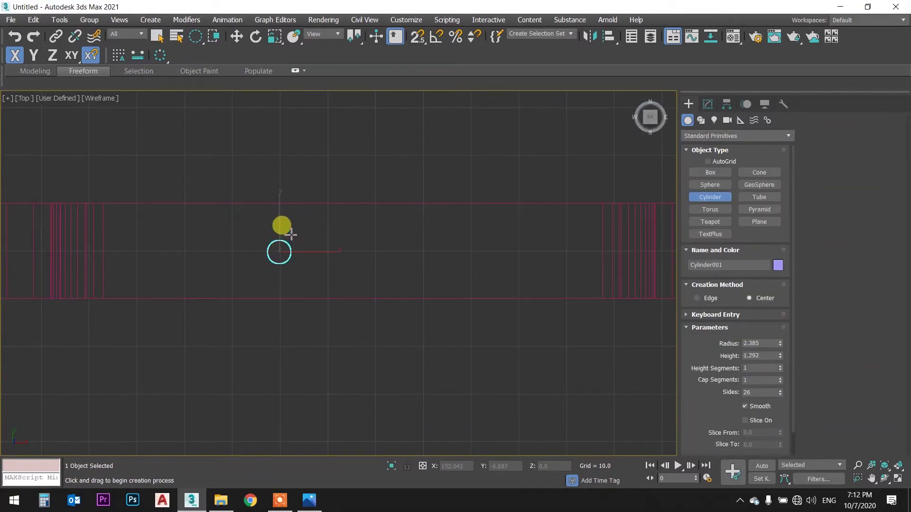
- In Front view, move the cylinder up near the top beam with the grid hidden
{"action": "key", "text": "w"}
{"action": "key", "text": "f"}
{"action": "key", "text": "ctrl+alt+z"}
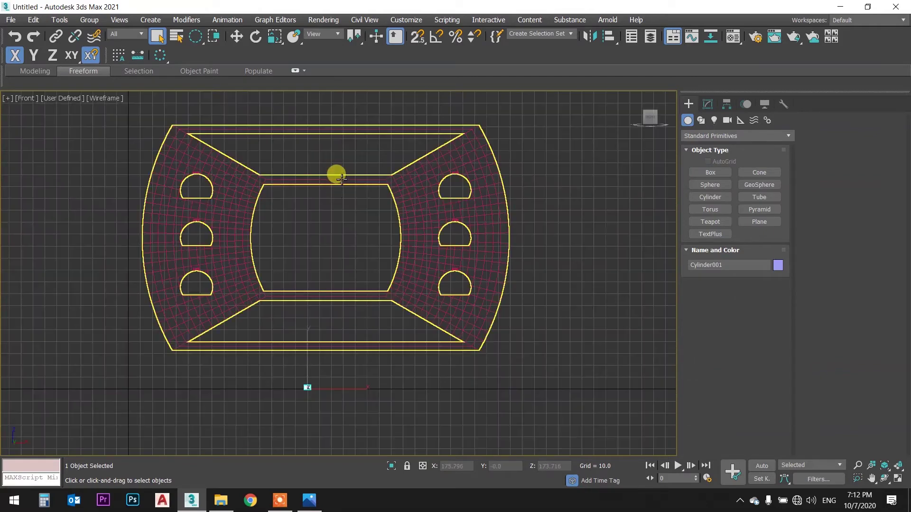
{"action": "left_click_drag", "start_coordinate": [307, 355], "coordinate": [306, 152]}
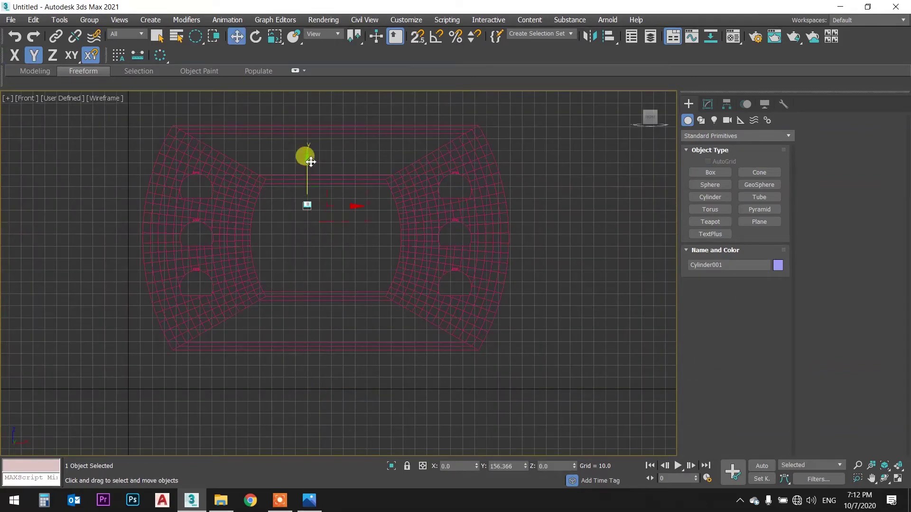
{"action": "key", "text": "g"}
{"action": "middle_click_drag", "start_coordinate": [306, 153], "coordinate": [317, 194]}
{"action": "scroll", "coordinate": [317, 194], "scroll_direction": "up", "scroll_amount": 5}
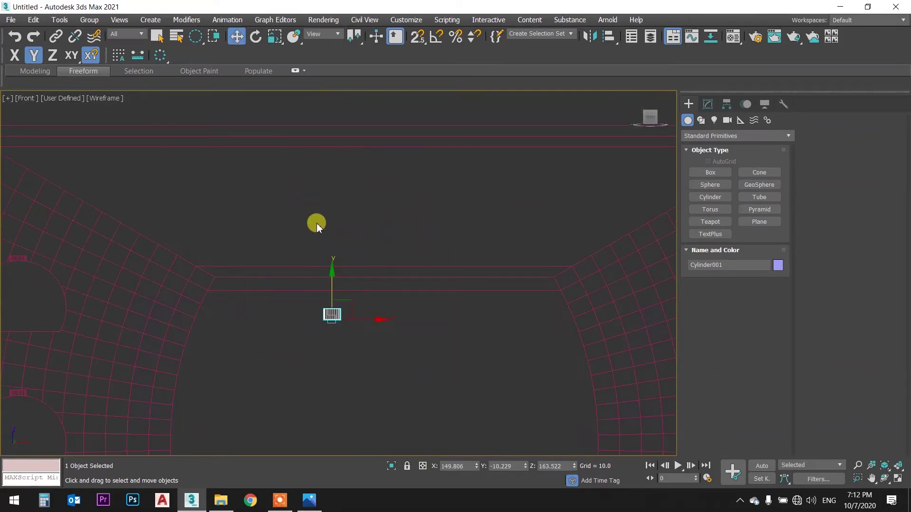
{"action": "left_click_drag", "start_coordinate": [332, 274], "coordinate": [331, 142]}
{"action": "scroll", "coordinate": [332, 186], "scroll_direction": "up", "scroll_amount": 4}
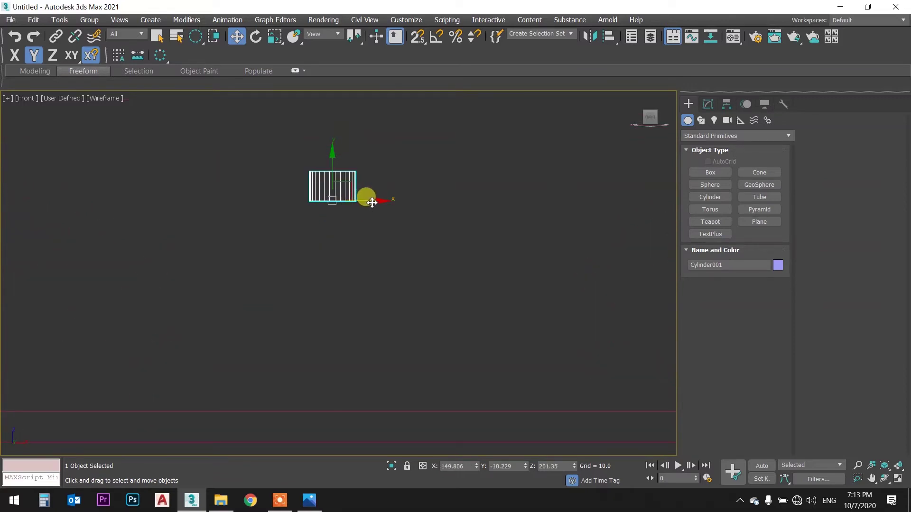
{"action": "left_click_drag", "start_coordinate": [374, 203], "coordinate": [489, 236]}
{"action": "scroll", "coordinate": [418, 199], "scroll_direction": "down", "scroll_amount": 2}
- With snapping on, snap the cylinder to the top beam's midpoint
{"action": "key", "text": "s"}
{"action": "scroll", "coordinate": [474, 208], "scroll_direction": "down", "scroll_amount": 2}
{"action": "left_click_drag", "start_coordinate": [489, 235], "coordinate": [473, 280]}
{"action": "scroll", "coordinate": [484, 212], "scroll_direction": "up", "scroll_amount": 2}
{"action": "left_click_drag", "start_coordinate": [445, 210], "coordinate": [444, 189]}
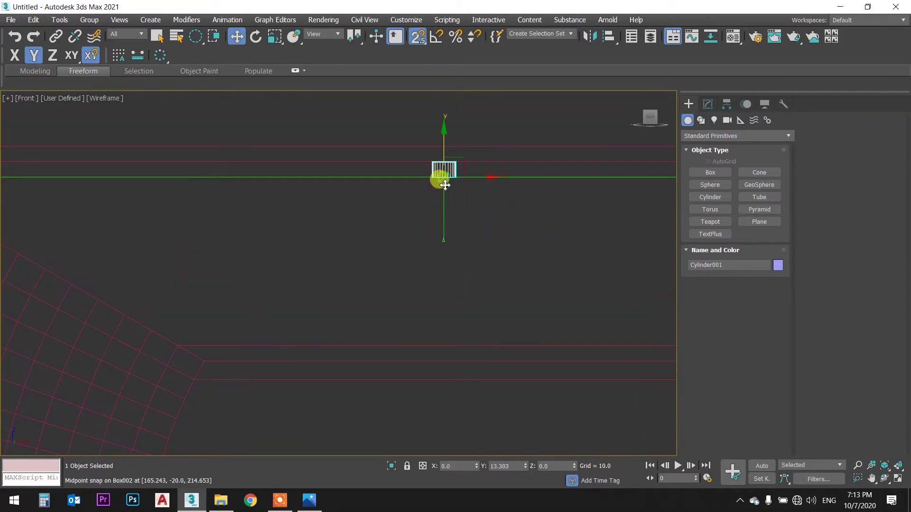
- Raise the cylinder's height to 6.254 in the Modify panel
{"action": "left_click", "coordinate": [707, 104]}
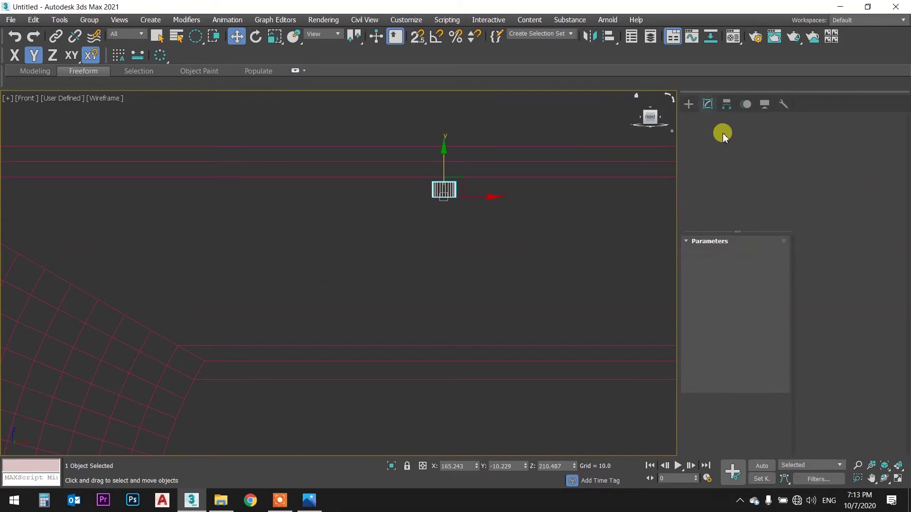
{"action": "left_click_drag", "start_coordinate": [781, 254], "coordinate": [780, 229]}
{"action": "middle_click_drag", "start_coordinate": [490, 208], "coordinate": [401, 242]}
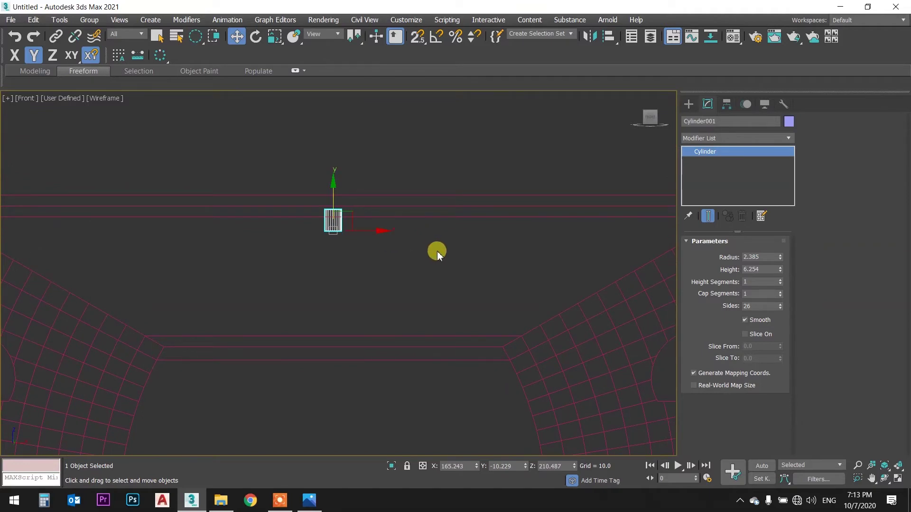
- Shift-drag a clone of the cylinder and choose Instance
{"action": "mouse_move", "coordinate": [376, 231]}
{"action": "left_mouse_down", "text": "shift"}
{"action": "mouse_move", "coordinate": [429, 241]}
{"action": "mouse_move", "coordinate": [460, 227]}
{"action": "mouse_move", "coordinate": [455, 242]}
{"action": "mouse_move", "coordinate": [439, 246]}
{"action": "left_mouse_up", "text": "shift"}
{"action": "scroll", "coordinate": [465, 224], "scroll_direction": "down", "scroll_amount": 3}
{"action": "left_click", "coordinate": [502, 302]}
{"action": "scroll", "coordinate": [351, 230], "scroll_direction": "up", "scroll_amount": 5}
{"action": "left_click_drag", "start_coordinate": [362, 234], "coordinate": [430, 268], "text": "shift"}
{"action": "left_click", "coordinate": [424, 233]}
- Confirm the instance clone and offset it 30 units along X
{"action": "left_click", "coordinate": [420, 294]}
{"action": "double_click", "coordinate": [467, 467]}
{"action": "left_click", "coordinate": [422, 466]}
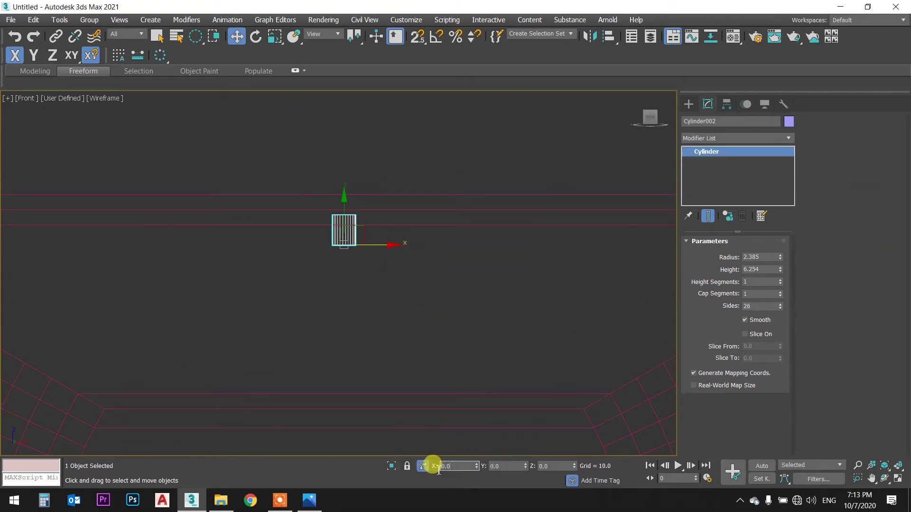
{"action": "type", "text": "30"}
{"action": "key", "text": "Return"}
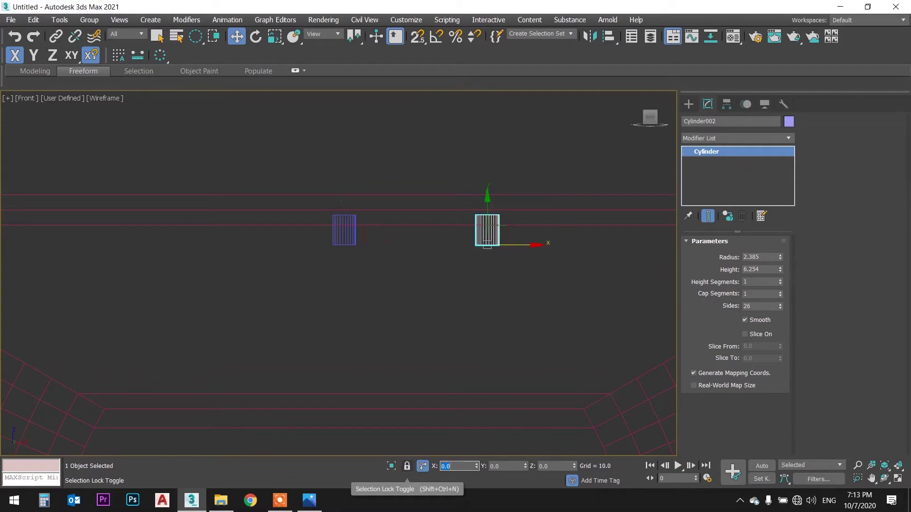
- Clone the middle cylinder in place as an Instance and offset it -30 along X
{"action": "key", "text": "q"}
{"action": "middle_click_drag", "start_coordinate": [364, 302], "coordinate": [371, 304]}
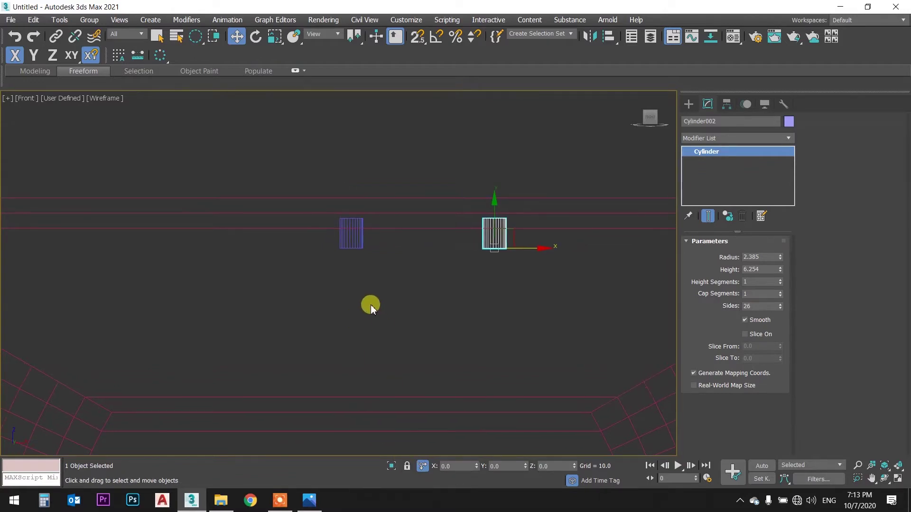
{"action": "left_click", "coordinate": [350, 235]}
{"action": "key", "text": "ctrl+v"}
{"action": "left_click", "coordinate": [418, 229]}
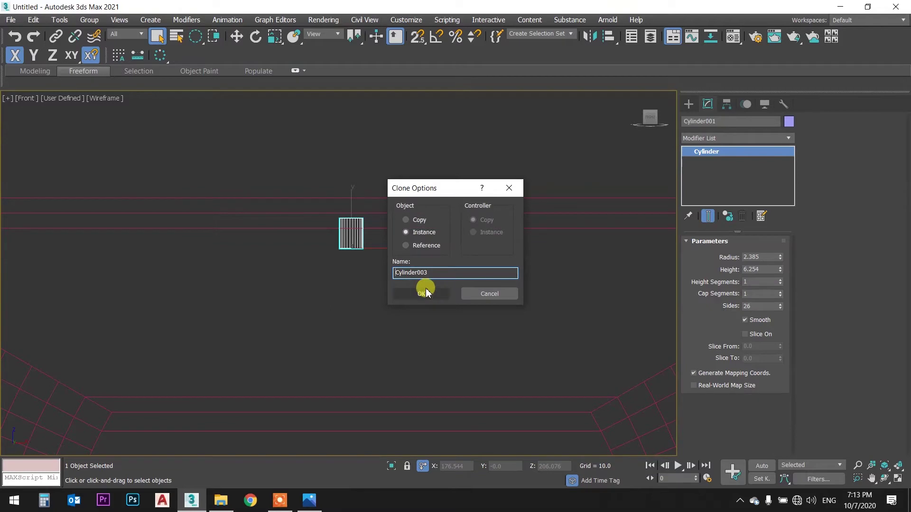
{"action": "left_click", "coordinate": [422, 293]}
{"action": "key", "text": "w"}
{"action": "middle_click_drag", "start_coordinate": [471, 370], "coordinate": [455, 368]}
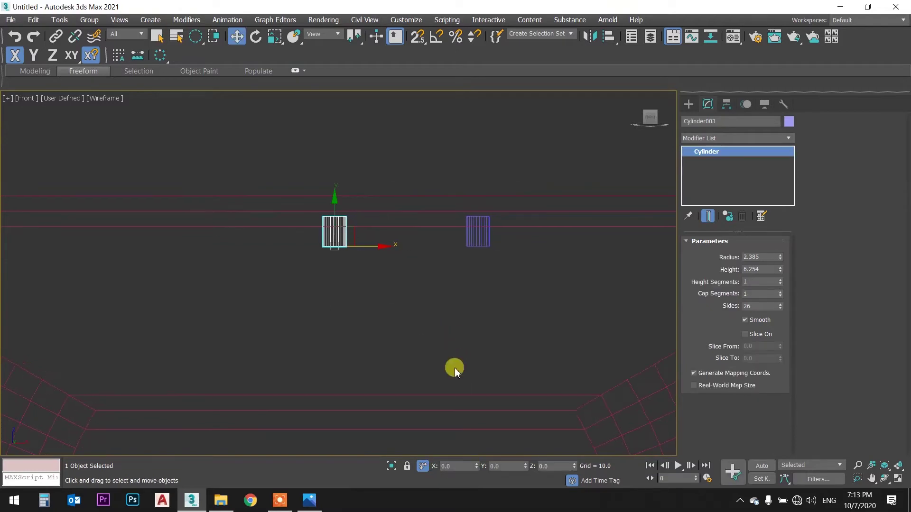
{"action": "left_click", "coordinate": [467, 469]}
{"action": "type", "text": "-3030"}
{"action": "key", "text": "Return"}
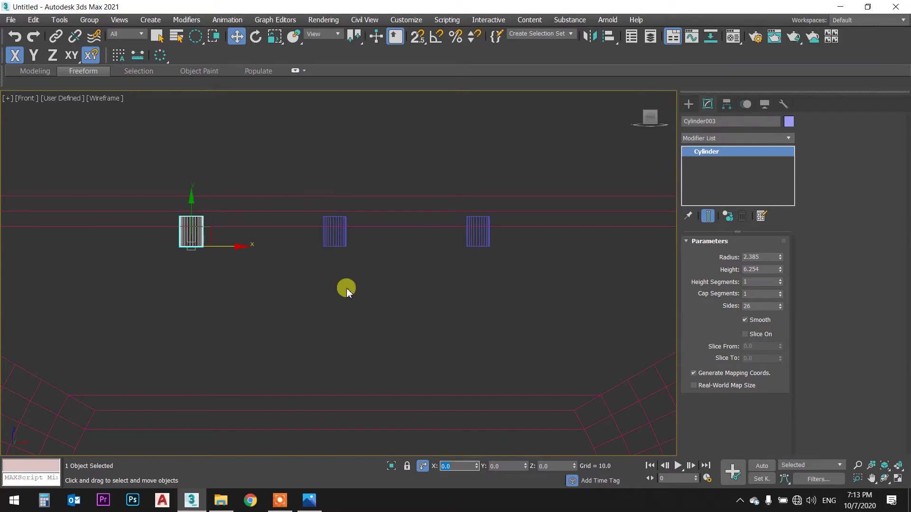
- Check the three cylinders in Perspective view and select them
{"action": "scroll", "coordinate": [365, 280], "scroll_direction": "down", "scroll_amount": 5}
{"action": "middle_click_drag", "start_coordinate": [386, 273], "coordinate": [392, 234]}
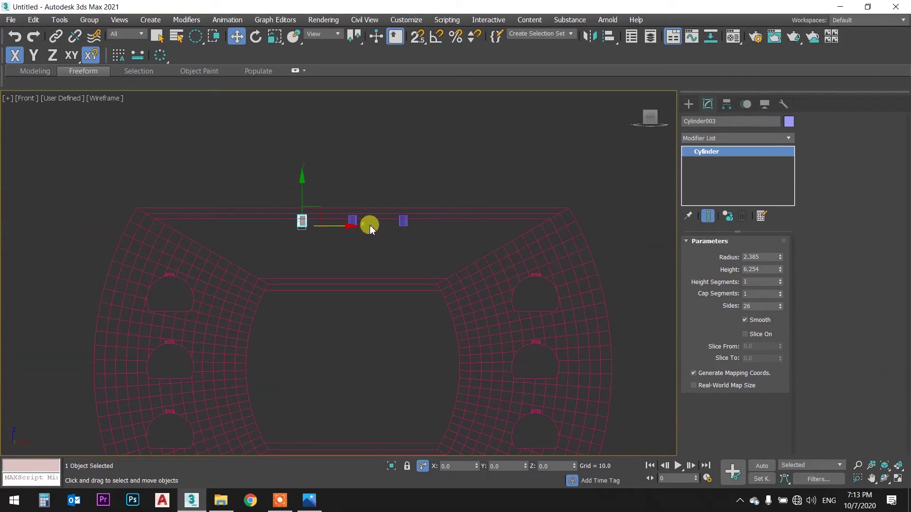
{"action": "scroll", "coordinate": [370, 229], "scroll_direction": "up", "scroll_amount": 2}
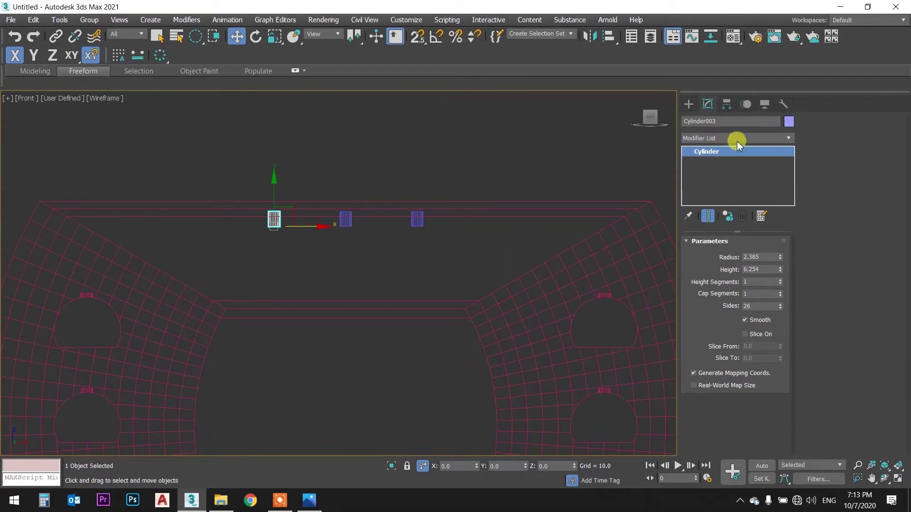
{"action": "left_click", "coordinate": [384, 263]}
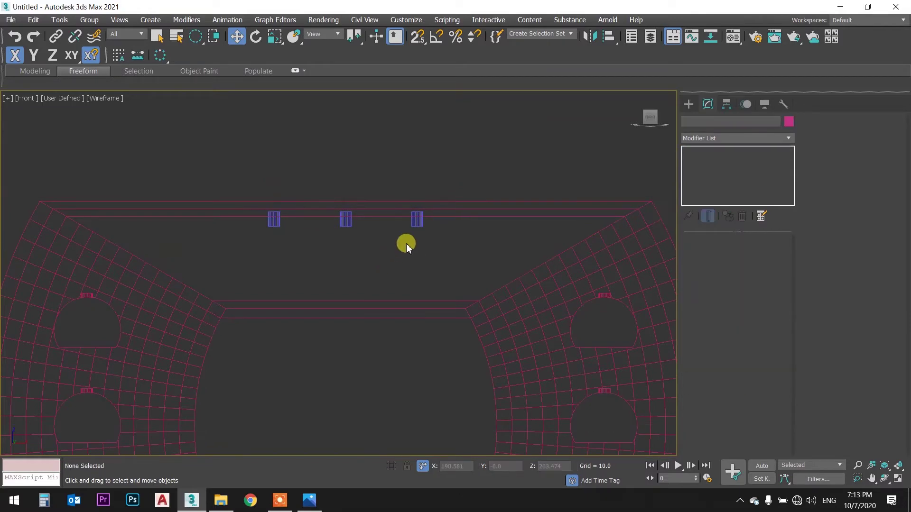
{"action": "key", "text": "p"}
{"action": "mouse_move", "coordinate": [404, 209]}
{"action": "middle_mouse_down", "text": "alt"}
{"action": "mouse_move", "coordinate": [380, 118]}
{"action": "mouse_move", "coordinate": [407, 197]}
{"action": "middle_mouse_up", "text": "alt"}
{"action": "scroll", "coordinate": [380, 118], "scroll_direction": "up", "scroll_amount": 5}
{"action": "key", "text": "q"}
{"action": "left_click", "coordinate": [275, 179]}
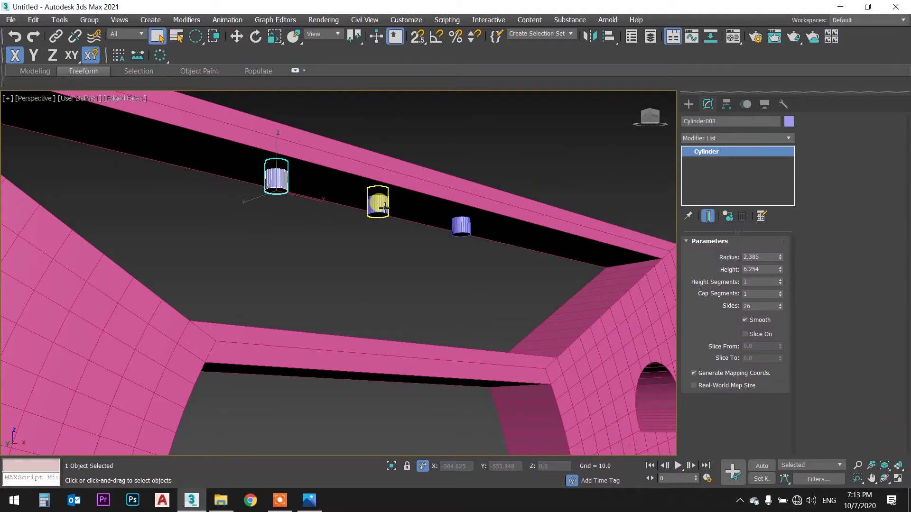
{"action": "left_click", "coordinate": [377, 203]}
{"action": "left_click", "coordinate": [463, 223]}
{"action": "mouse_move", "coordinate": [462, 223]}
{"action": "middle_mouse_down", "text": "alt"}
{"action": "mouse_move", "coordinate": [392, 189]}
{"action": "mouse_move", "coordinate": [362, 206]}
{"action": "middle_mouse_up", "text": "alt"}
{"action": "scroll", "coordinate": [308, 224], "scroll_direction": "up", "scroll_amount": 3}
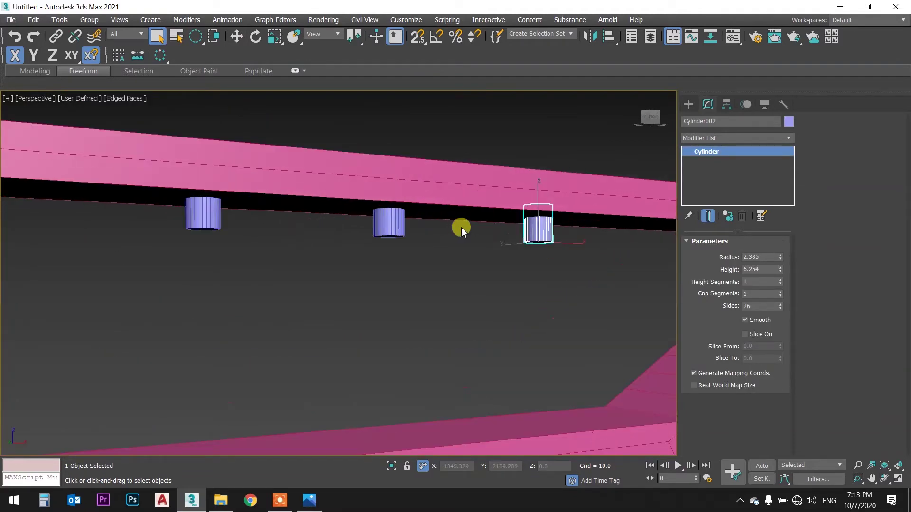
{"action": "middle_click_drag", "start_coordinate": [459, 229], "coordinate": [478, 212], "text": "alt"}
{"action": "right_click", "coordinate": [540, 223]}
{"action": "mouse_move", "coordinate": [562, 349]}
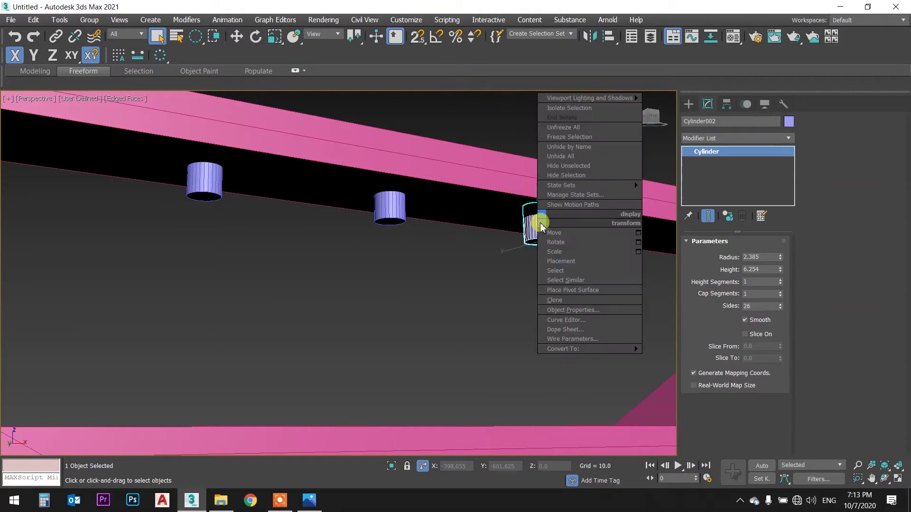
- Convert the right cylinder to Editable Poly and attach the middle and left cylinders
{"action": "left_click", "coordinate": [659, 359]}
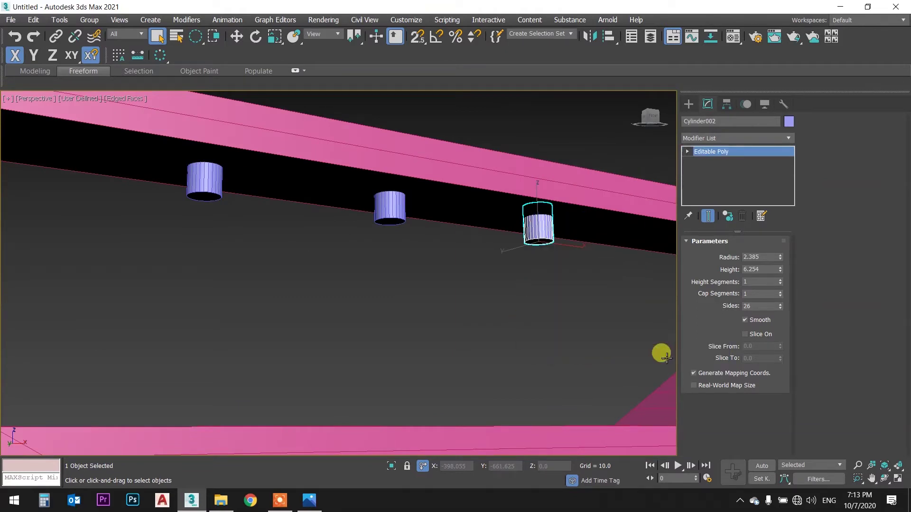
{"action": "left_click", "coordinate": [820, 206]}
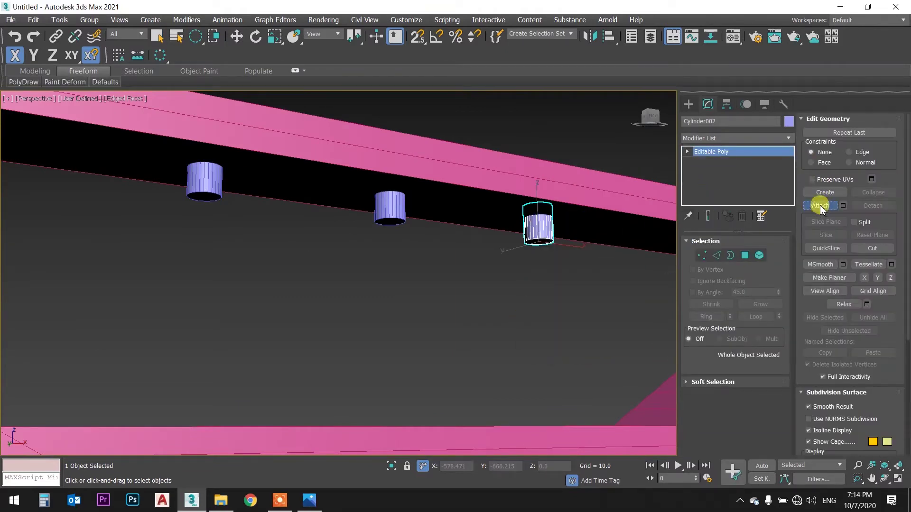
{"action": "left_click", "coordinate": [388, 208]}
{"action": "left_click", "coordinate": [216, 186]}
{"action": "right_click", "coordinate": [386, 268]}
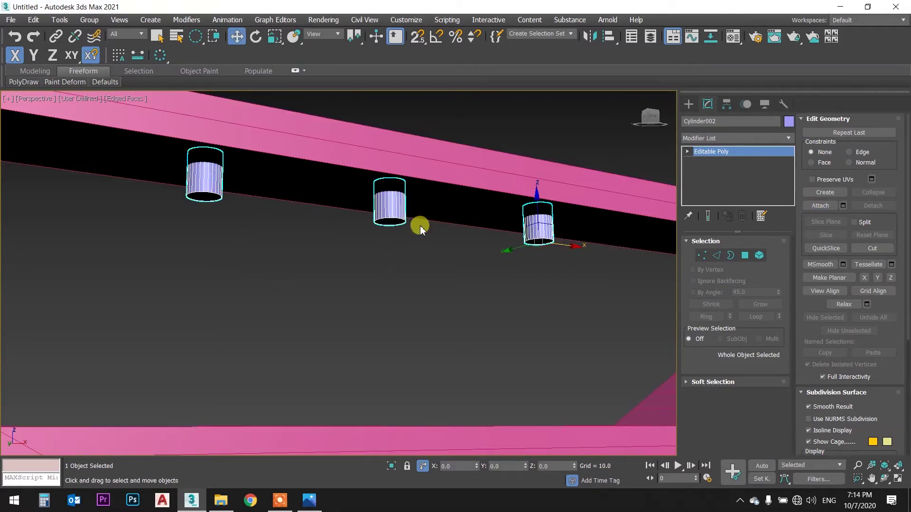
- Alternate selection between the pink frame and the cylinders to compare them
{"action": "scroll", "coordinate": [427, 230], "scroll_direction": "down", "scroll_amount": 5}
{"action": "scroll", "coordinate": [448, 237], "scroll_direction": "down", "scroll_amount": 3}
{"action": "left_click", "coordinate": [479, 256]}
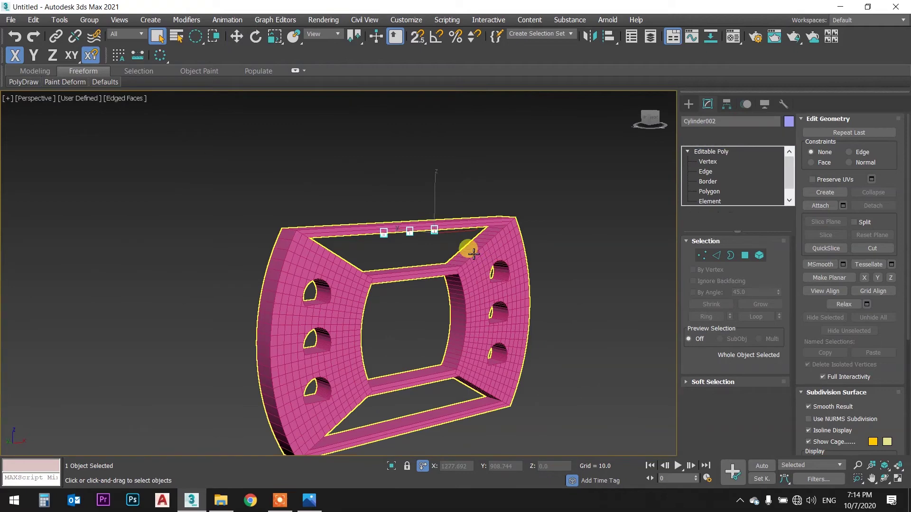
{"action": "scroll", "coordinate": [434, 234], "scroll_direction": "up", "scroll_amount": 5}
{"action": "left_click", "coordinate": [421, 225]}
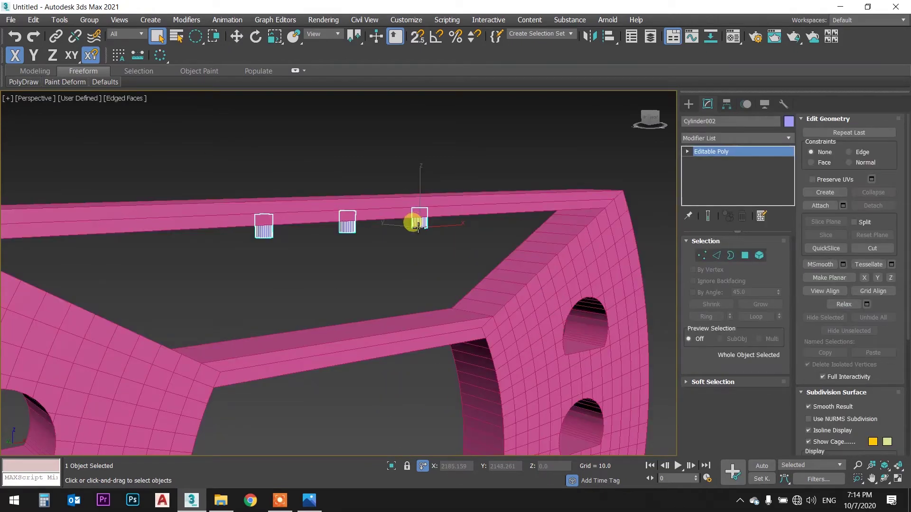
{"action": "left_click", "coordinate": [538, 264]}
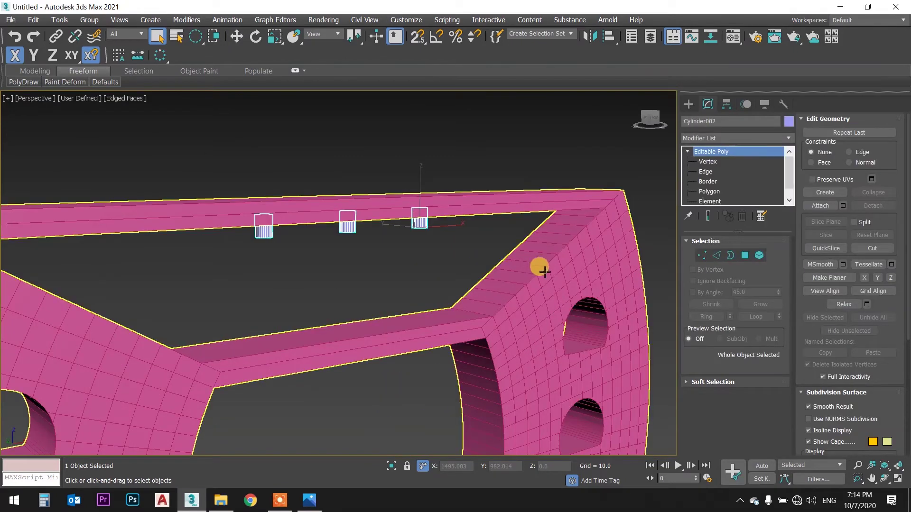
{"action": "left_click", "coordinate": [419, 222]}
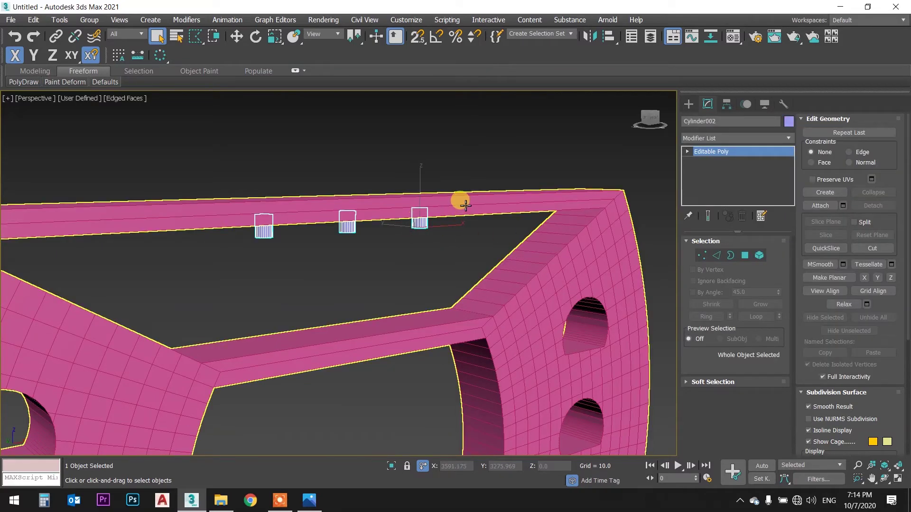
{"action": "left_click", "coordinate": [489, 201]}
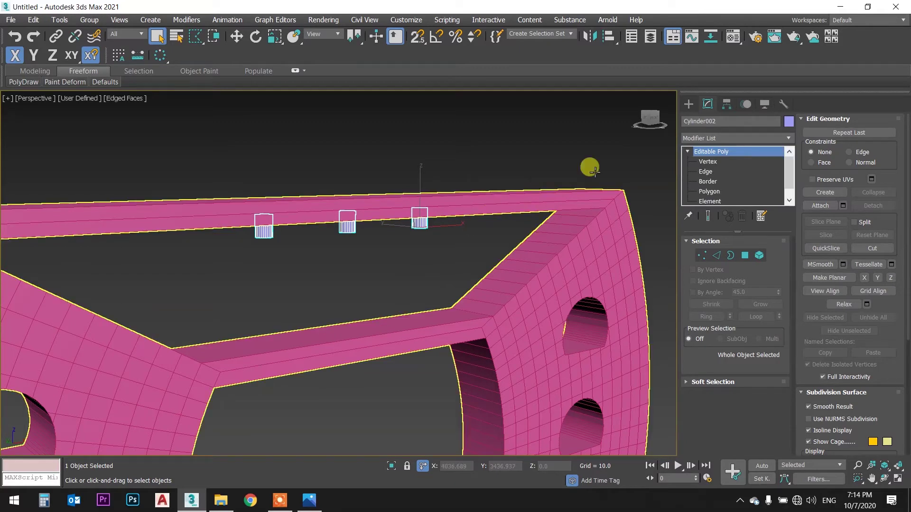
- Show Standard Primitives, clear the selection, and switch to wireframe Front view
{"action": "left_click", "coordinate": [691, 105]}
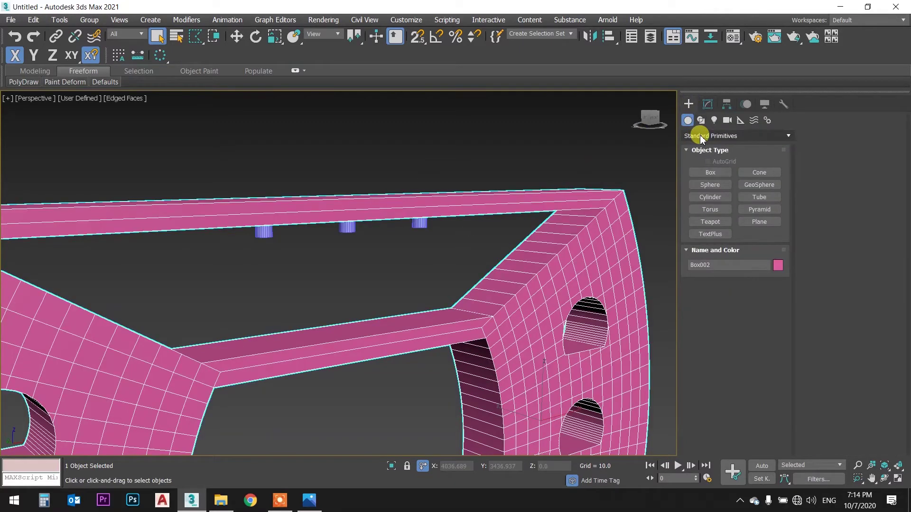
{"action": "scroll", "coordinate": [528, 142], "scroll_direction": "down", "scroll_amount": 8}
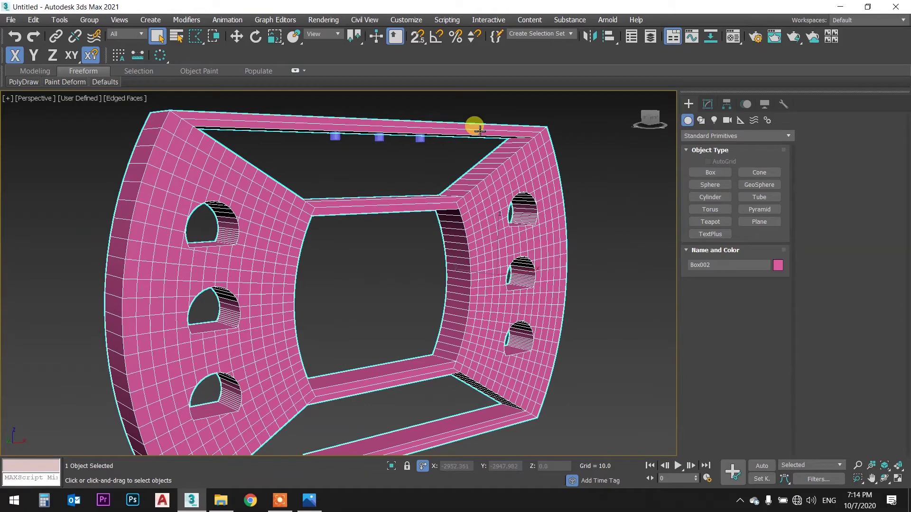
{"action": "left_click", "coordinate": [377, 143]}
{"action": "key", "text": "f"}
{"action": "key", "text": "F3"}
- Shift-move the cylinders down onto the inner beam as a Copy
{"action": "key", "text": "w"}
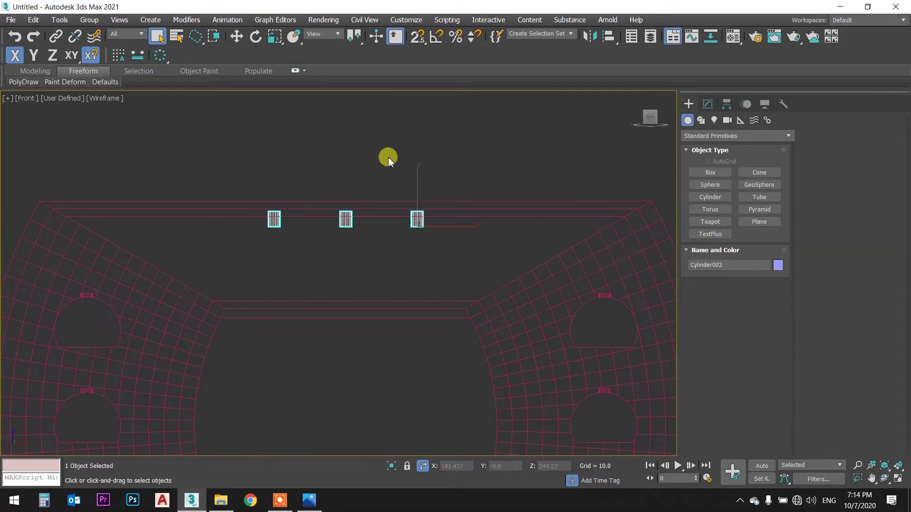
{"action": "scroll", "coordinate": [380, 176], "scroll_direction": "up", "scroll_amount": 3}
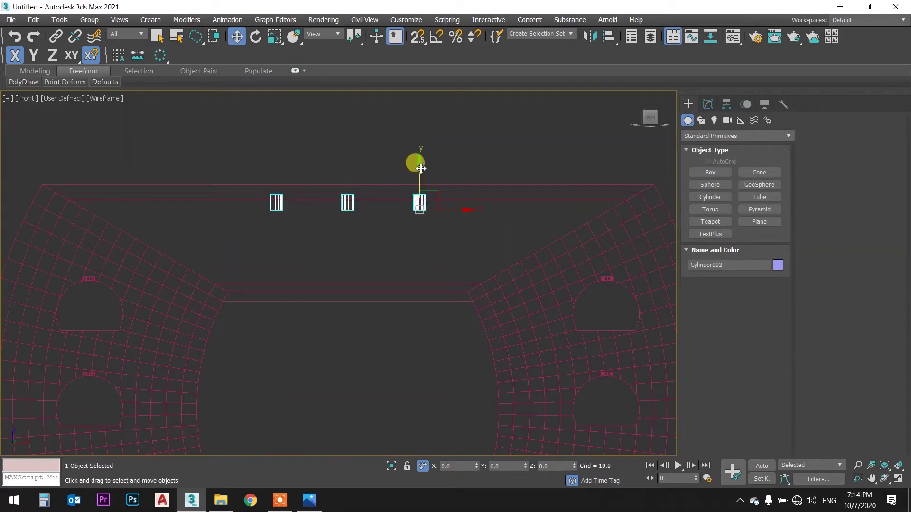
{"action": "left_click_drag", "start_coordinate": [421, 168], "coordinate": [394, 269], "text": "shift"}
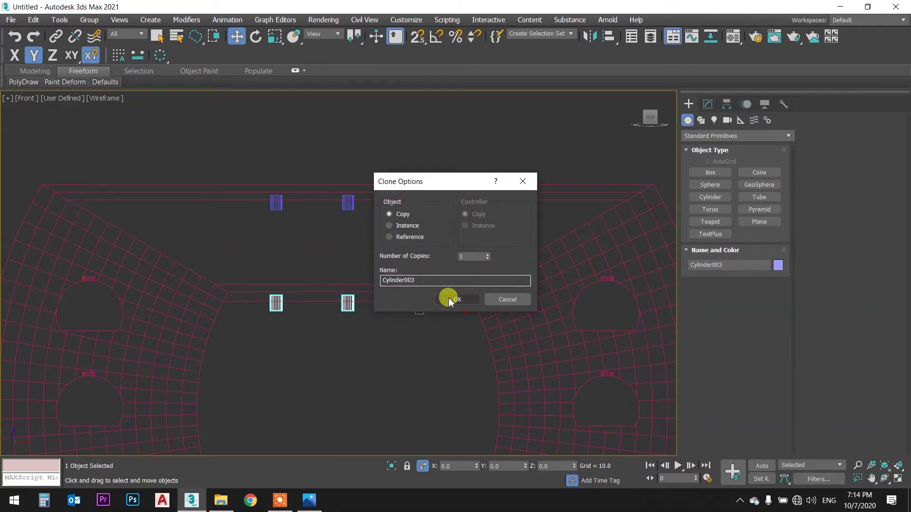
{"action": "left_click", "coordinate": [449, 300]}
- Return to Perspective view and select the pink frame
{"action": "scroll", "coordinate": [423, 173], "scroll_direction": "down", "scroll_amount": 2}
{"action": "scroll", "coordinate": [412, 258], "scroll_direction": "down", "scroll_amount": 2}
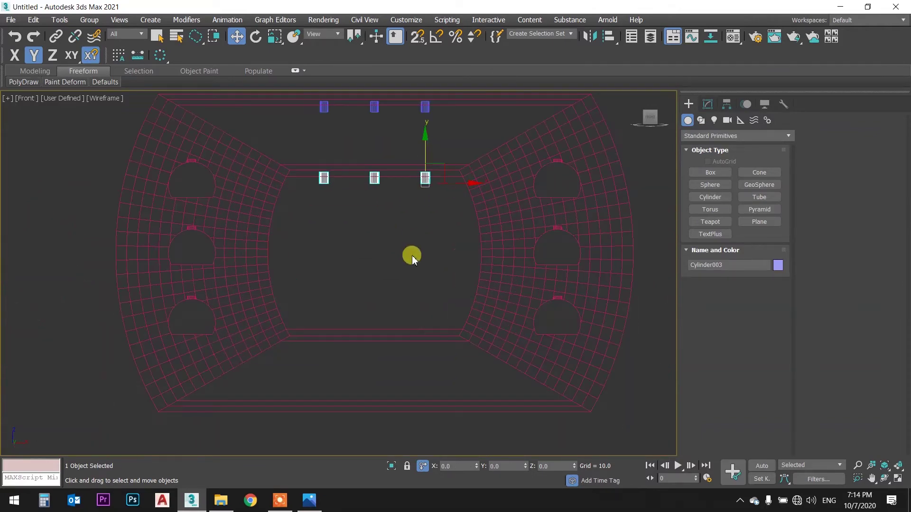
{"action": "left_click", "coordinate": [402, 228]}
{"action": "key", "text": "p"}
{"action": "mouse_move", "coordinate": [430, 188]}
{"action": "middle_mouse_down", "text": "alt"}
{"action": "mouse_move", "coordinate": [439, 183]}
{"action": "mouse_move", "coordinate": [431, 209]}
{"action": "middle_mouse_up", "text": "alt"}
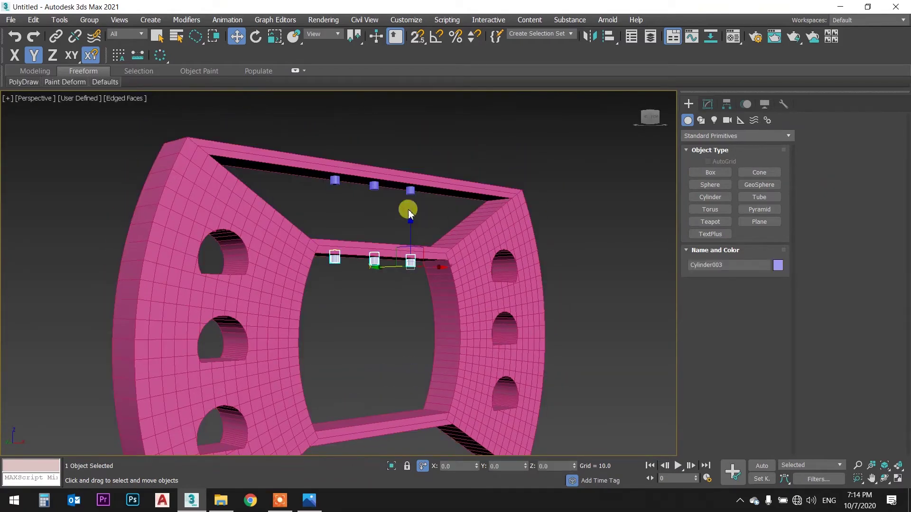
{"action": "key", "text": "q"}
{"action": "left_click", "coordinate": [467, 231]}
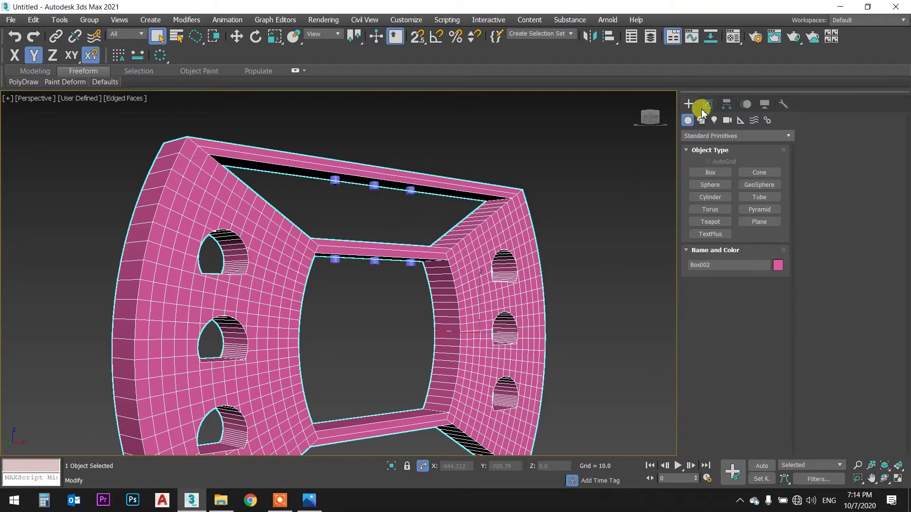
- Start a Compound Objects ProBoolean subtraction on the pink frame
{"action": "left_click", "coordinate": [696, 135]}
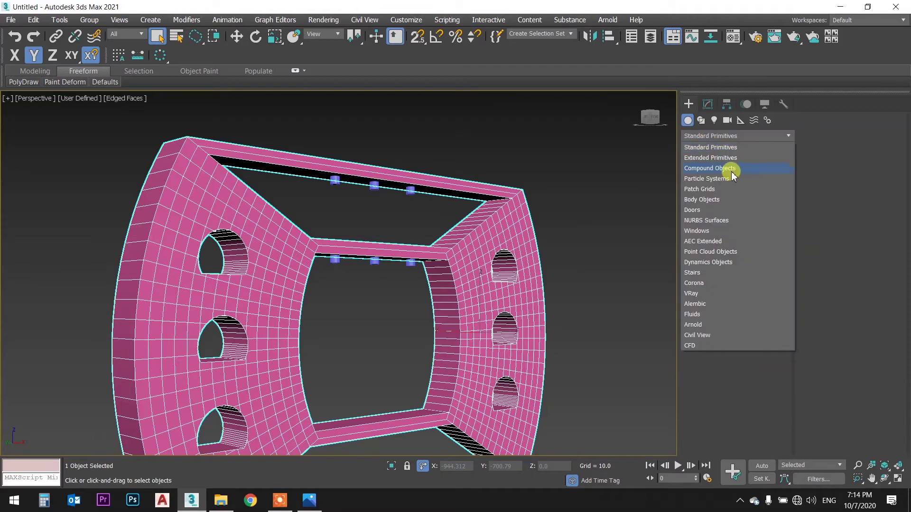
{"action": "left_click", "coordinate": [731, 169]}
{"action": "left_click", "coordinate": [757, 222]}
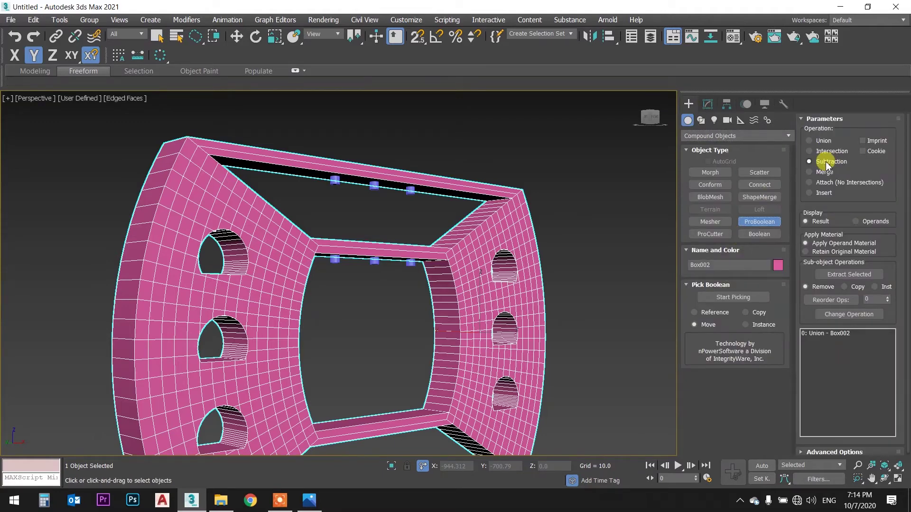
{"action": "scroll", "coordinate": [415, 195], "scroll_direction": "up", "scroll_amount": 4}
{"action": "left_click", "coordinate": [733, 297]}
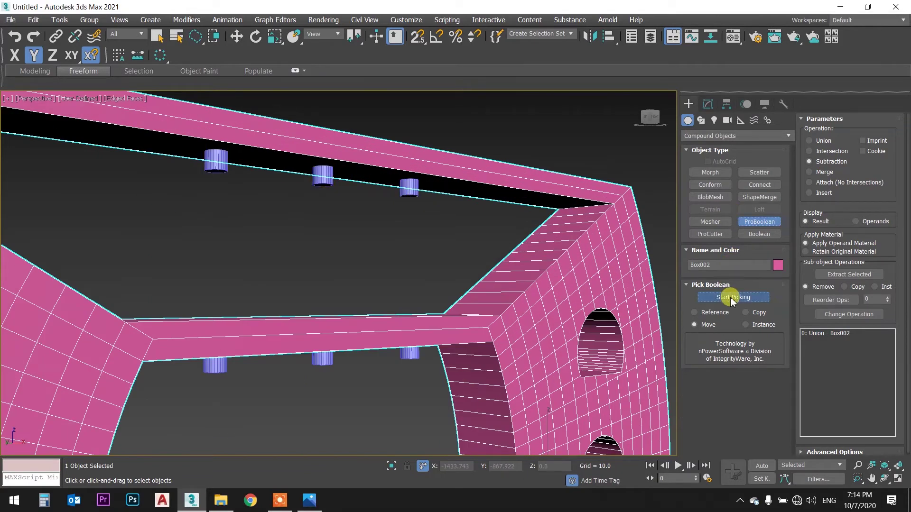
- Subtract the upper and lower cylinder sets from the frame's beams
{"action": "left_click", "coordinate": [411, 193]}
{"action": "mouse_move", "coordinate": [434, 234]}
{"action": "middle_mouse_down", "text": "alt"}
{"action": "mouse_move", "coordinate": [423, 215]}
{"action": "mouse_move", "coordinate": [428, 280]}
{"action": "mouse_move", "coordinate": [410, 199]}
{"action": "mouse_move", "coordinate": [424, 243]}
{"action": "middle_mouse_up", "text": "alt"}
{"action": "left_click", "coordinate": [407, 310]}
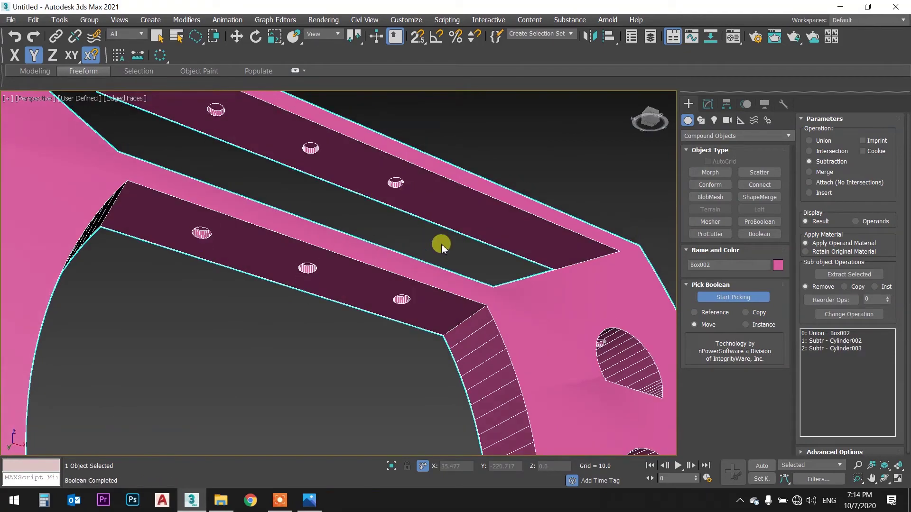
{"action": "scroll", "coordinate": [498, 231], "scroll_direction": "down", "scroll_amount": 10}
{"action": "mouse_move", "coordinate": [522, 223]}
{"action": "middle_mouse_down", "text": "alt"}
{"action": "mouse_move", "coordinate": [515, 258]}
{"action": "mouse_move", "coordinate": [509, 248]}
{"action": "mouse_move", "coordinate": [455, 254]}
{"action": "mouse_move", "coordinate": [459, 287]}
{"action": "mouse_move", "coordinate": [371, 272]}
{"action": "middle_mouse_up", "text": "alt"}
{"action": "scroll", "coordinate": [319, 284], "scroll_direction": "up", "scroll_amount": 5}
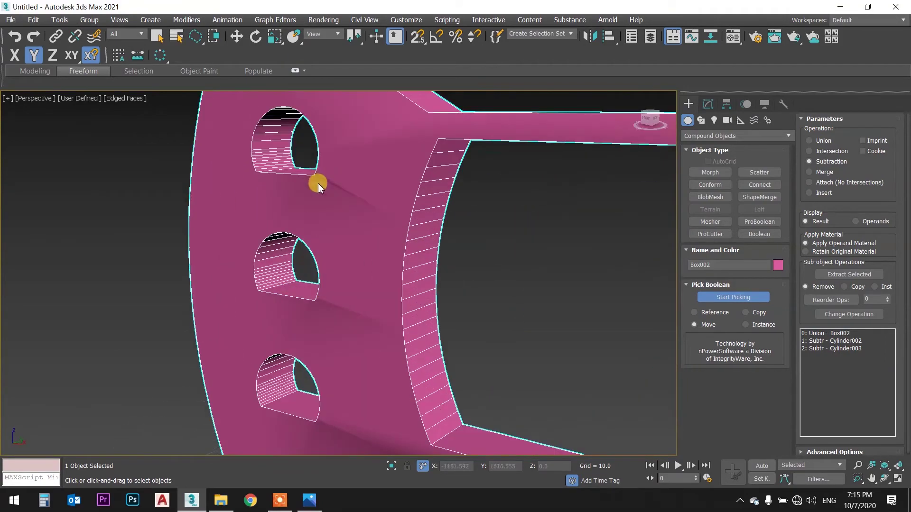
{"action": "mouse_move", "coordinate": [392, 163]}
{"action": "middle_mouse_down", "text": "alt"}
{"action": "mouse_move", "coordinate": [354, 147]}
{"action": "mouse_move", "coordinate": [375, 157]}
{"action": "mouse_move", "coordinate": [437, 154]}
{"action": "mouse_move", "coordinate": [471, 175]}
{"action": "mouse_move", "coordinate": [384, 176]}
{"action": "mouse_move", "coordinate": [403, 183]}
{"action": "mouse_move", "coordinate": [397, 204]}
{"action": "middle_mouse_up", "text": "alt"}
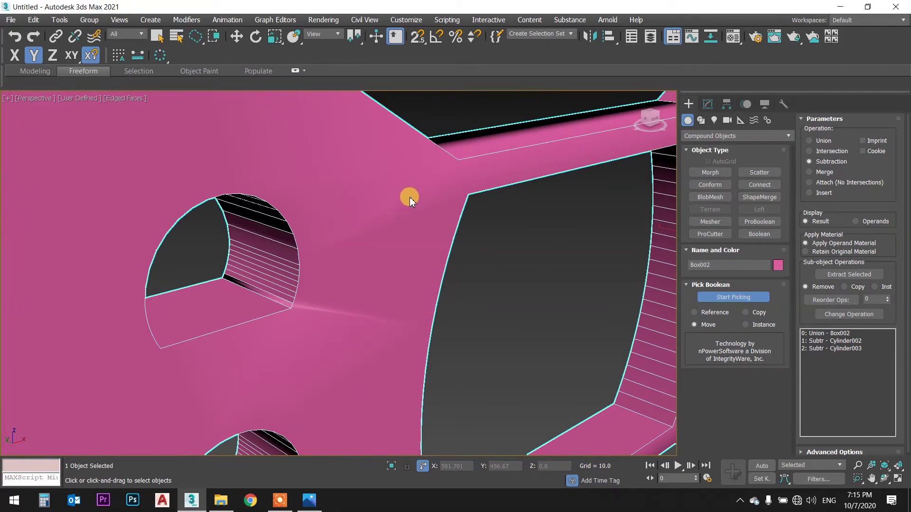
{"action": "mouse_move", "coordinate": [419, 195]}
{"action": "middle_mouse_down", "text": "ctrl+alt"}
{"action": "mouse_move", "coordinate": [417, 230]}
{"action": "mouse_move", "coordinate": [335, 212]}
{"action": "middle_mouse_up", "text": "ctrl+alt"}
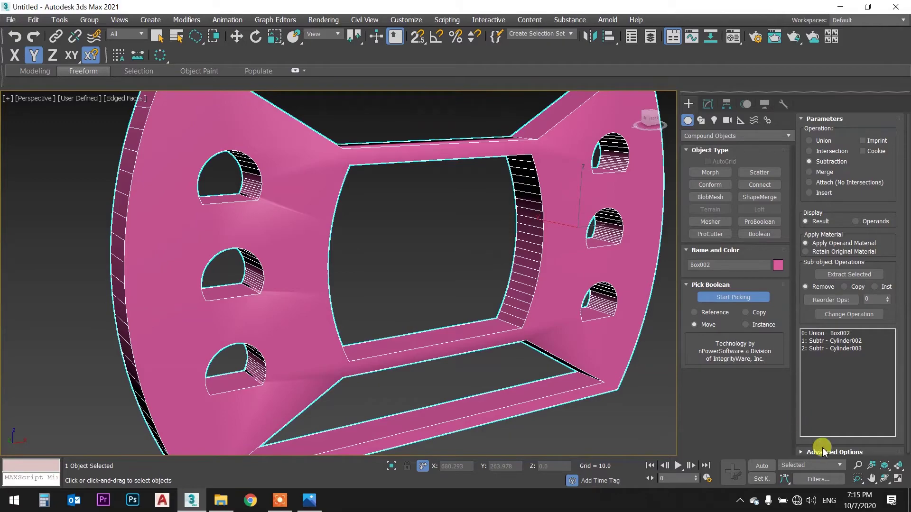
- Set Advanced Options to No Edge Removal, exit the boolean, and open Modify
{"action": "left_click", "coordinate": [822, 451]}
{"action": "left_click", "coordinate": [847, 446]}
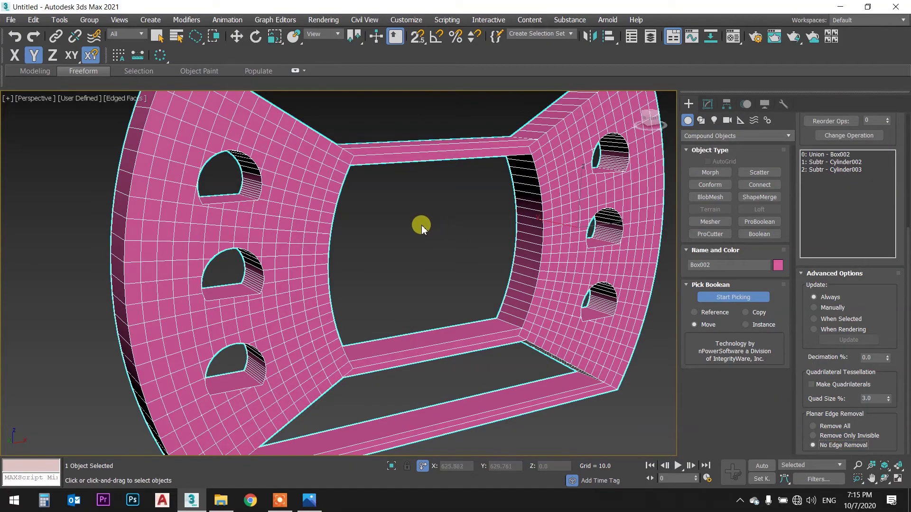
{"action": "mouse_move", "coordinate": [440, 227]}
{"action": "middle_mouse_down", "text": "alt"}
{"action": "mouse_move", "coordinate": [372, 209]}
{"action": "mouse_move", "coordinate": [376, 187]}
{"action": "mouse_move", "coordinate": [417, 204]}
{"action": "mouse_move", "coordinate": [390, 216]}
{"action": "mouse_move", "coordinate": [407, 218]}
{"action": "middle_mouse_up", "text": "alt"}
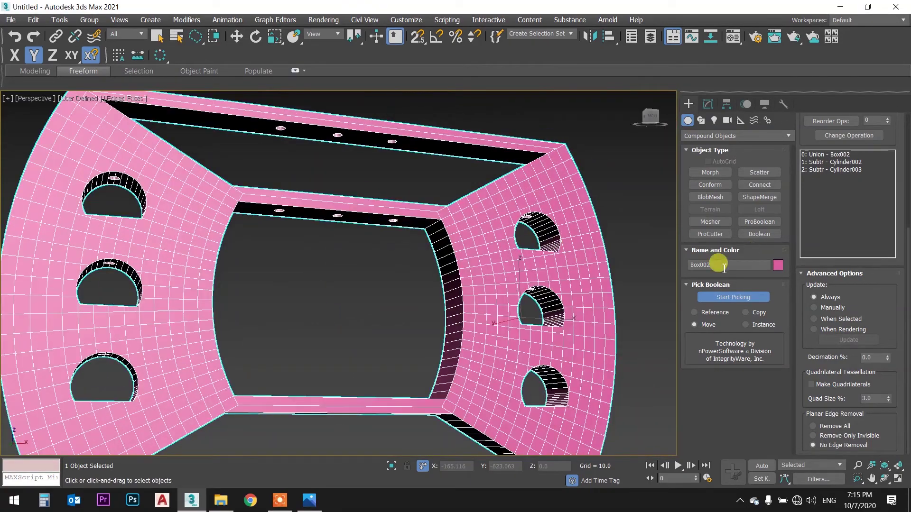
{"action": "right_click", "coordinate": [642, 245]}
{"action": "left_click", "coordinate": [707, 104]}
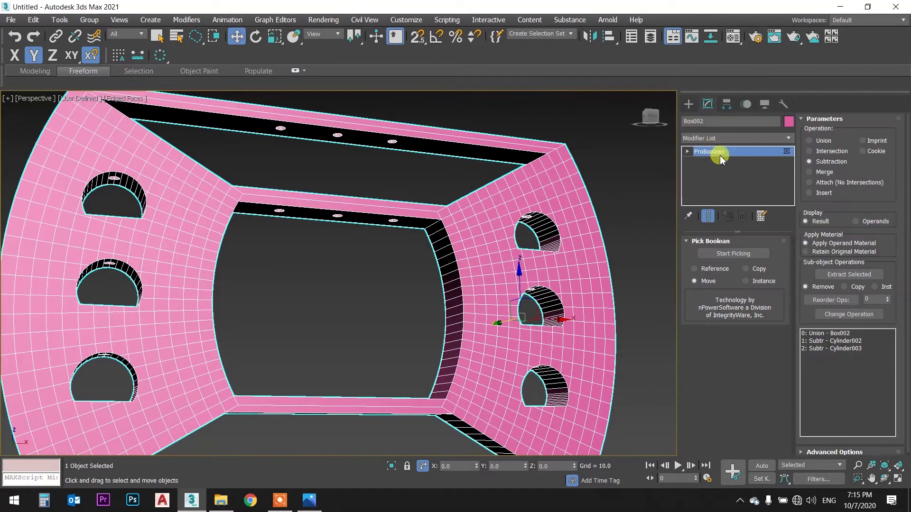
{"action": "scroll", "coordinate": [387, 209], "scroll_direction": "down", "scroll_amount": 5}
{"action": "middle_click_drag", "start_coordinate": [388, 205], "coordinate": [414, 230], "text": "alt"}
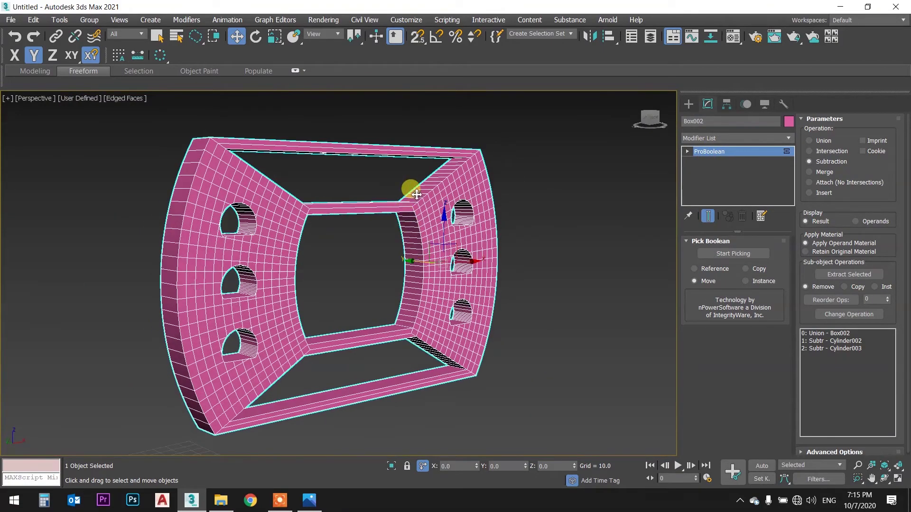
- Convert the ProBoolean frame to an Editable Poly
{"action": "right_click", "coordinate": [728, 151]}
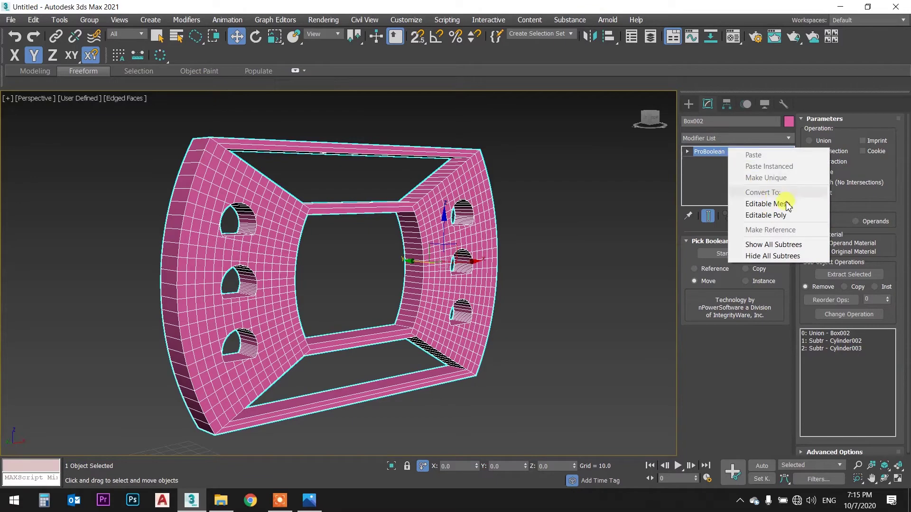
{"action": "left_click", "coordinate": [803, 217]}
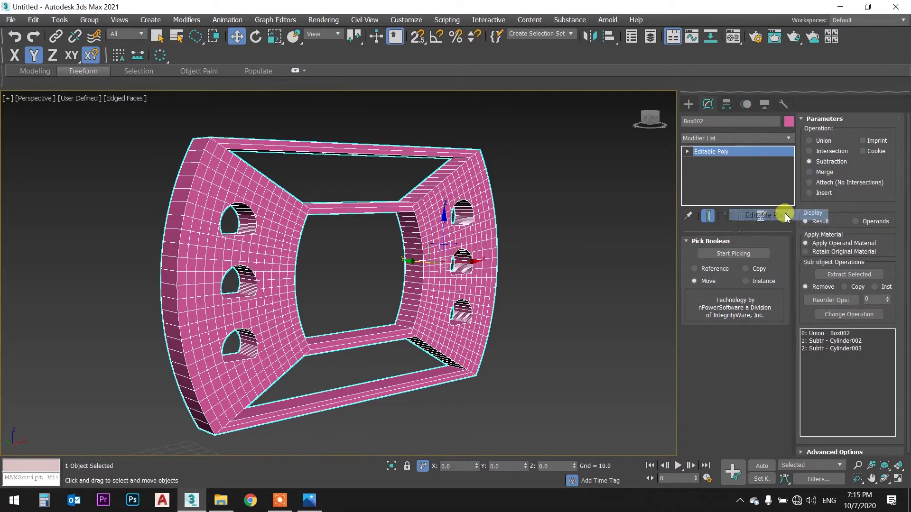
{"action": "left_click", "coordinate": [688, 151]}
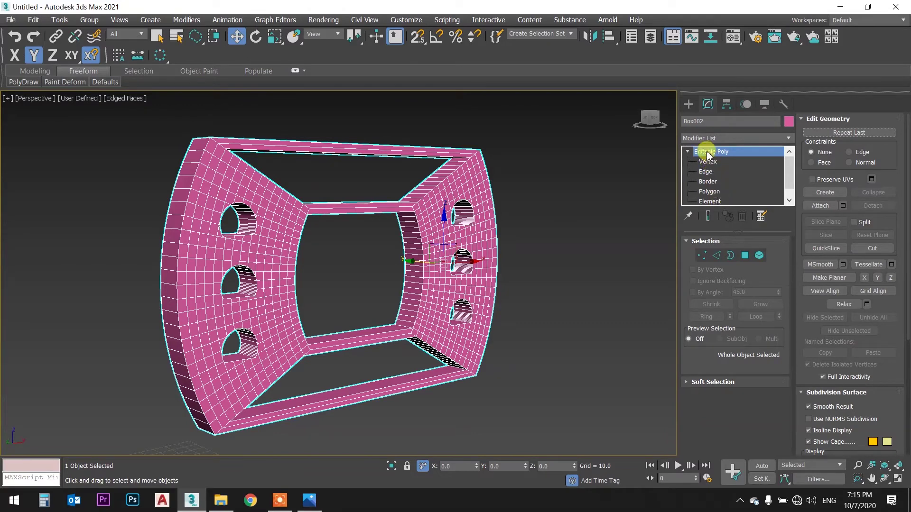
{"action": "left_click", "coordinate": [687, 151]}
- Deselect the frame in wireframe Front view and compare it with 4.jpg
{"action": "left_click", "coordinate": [579, 175]}
{"action": "key", "text": "f"}
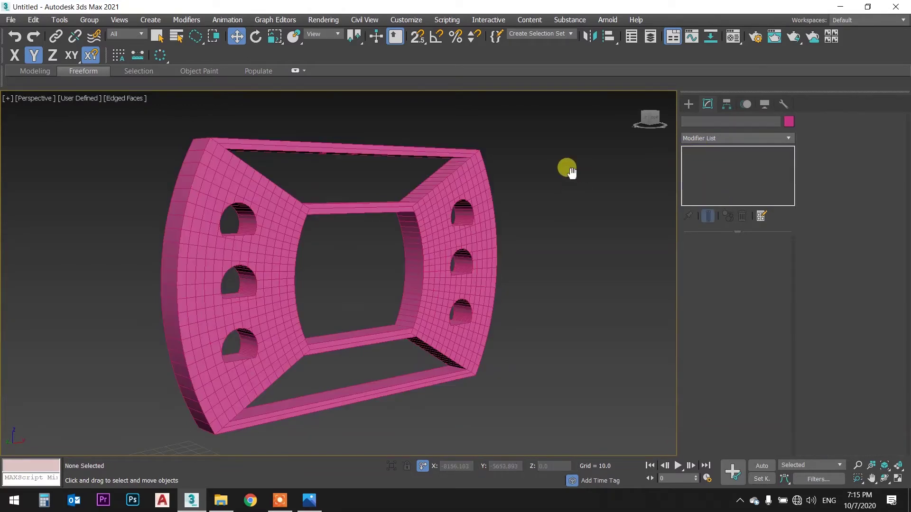
{"action": "key", "text": "F3"}
{"action": "scroll", "coordinate": [550, 173], "scroll_direction": "up", "scroll_amount": 3}
{"action": "left_click", "coordinate": [309, 500]}
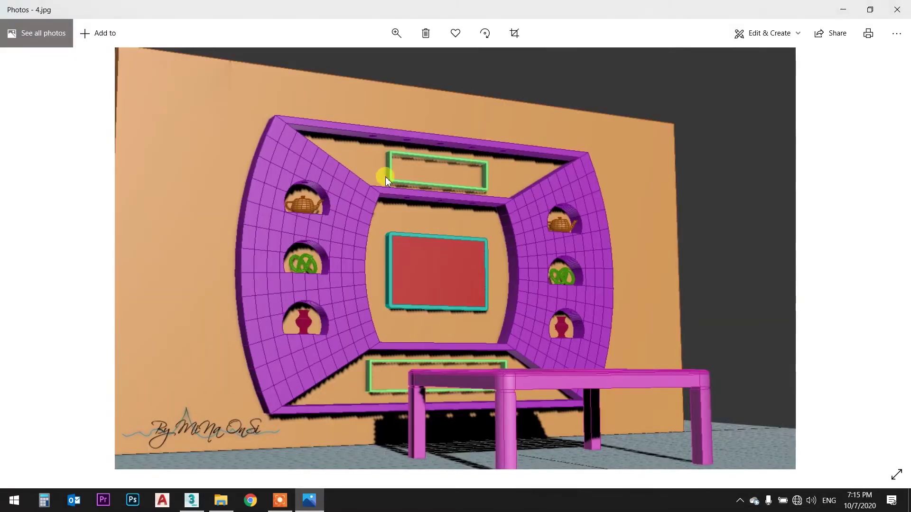
{"action": "left_click", "coordinate": [309, 500]}
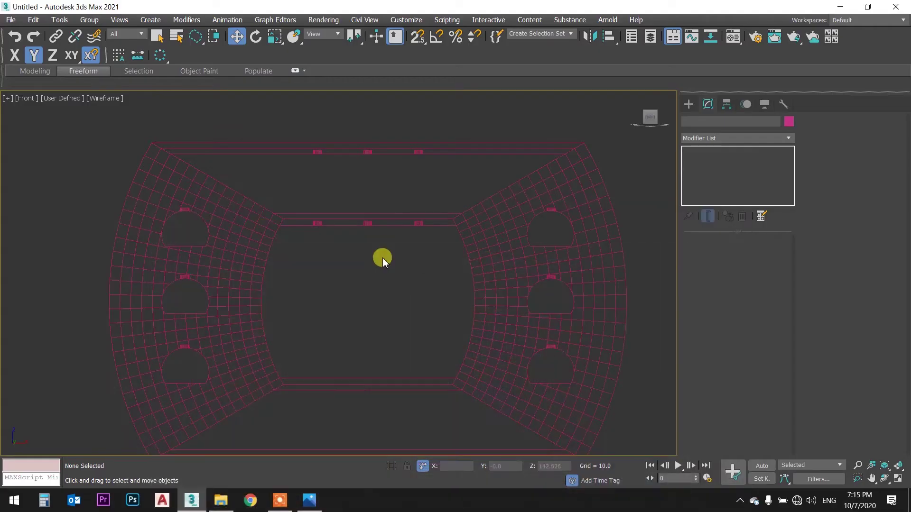
- Draw a new rectangle shape in the Front view between the unit's upper bands
{"action": "left_click", "coordinate": [688, 104]}
{"action": "left_click", "coordinate": [697, 137]}
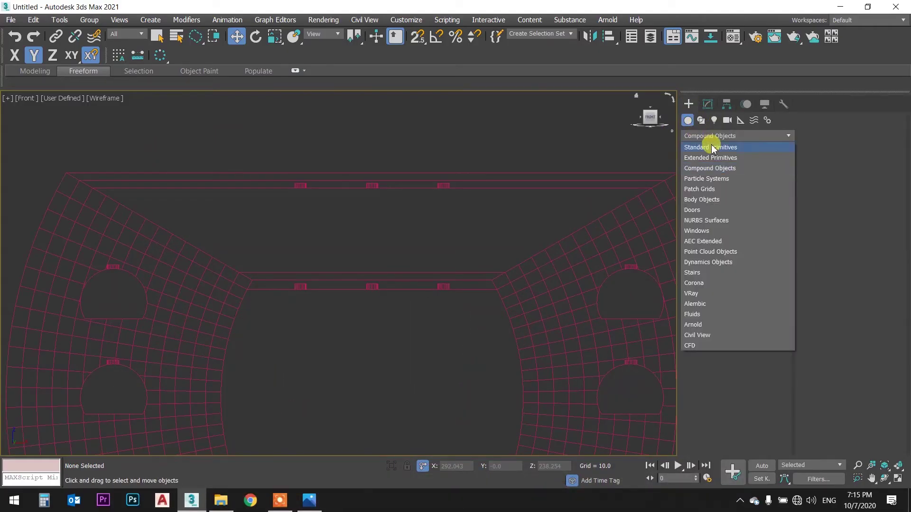
{"action": "left_click", "coordinate": [713, 148]}
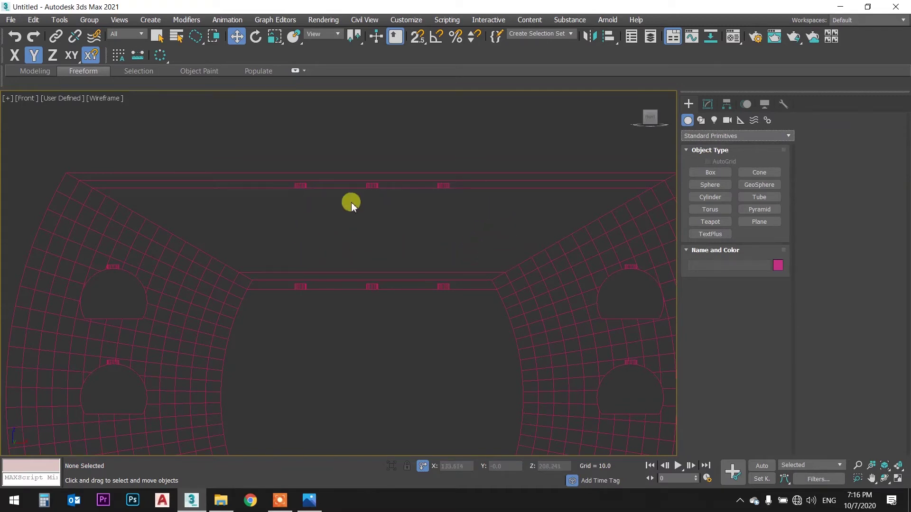
{"action": "left_click", "coordinate": [701, 120]}
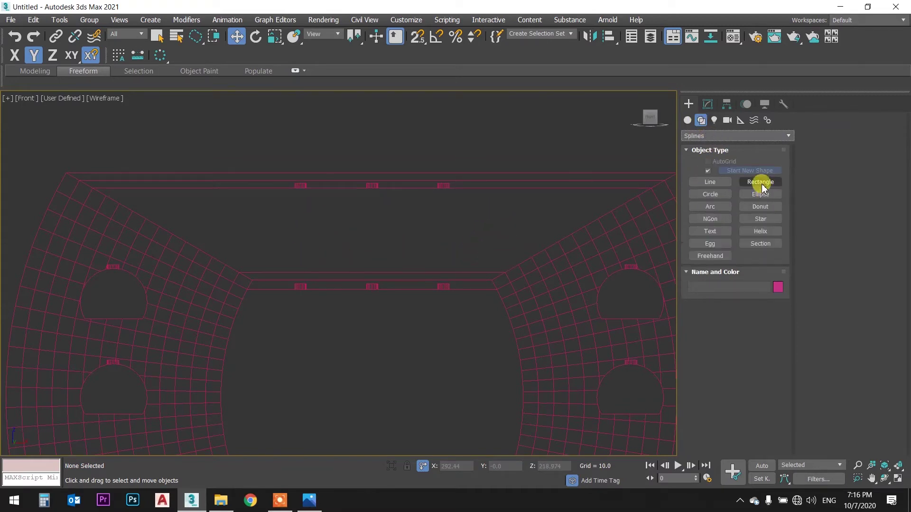
{"action": "left_click", "coordinate": [761, 182]}
{"action": "scroll", "coordinate": [351, 199], "scroll_direction": "up", "scroll_amount": 2}
{"action": "mouse_move", "coordinate": [257, 218]}
{"action": "left_mouse_down"}
{"action": "mouse_move", "coordinate": [405, 238]}
{"action": "mouse_move", "coordinate": [513, 286]}
{"action": "left_mouse_up"}
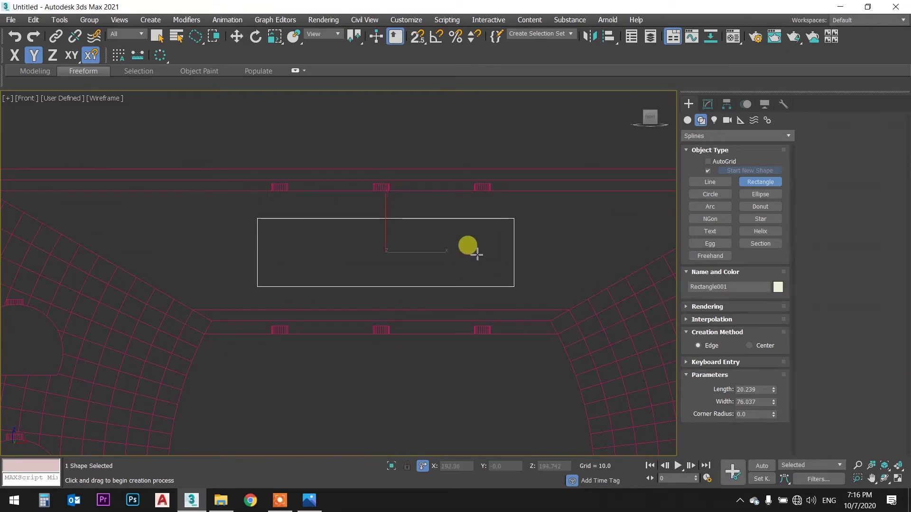
{"action": "key", "text": "w"}
- Set the rectangle's Length to 20 and Width to 80
{"action": "left_click", "coordinate": [708, 104]}
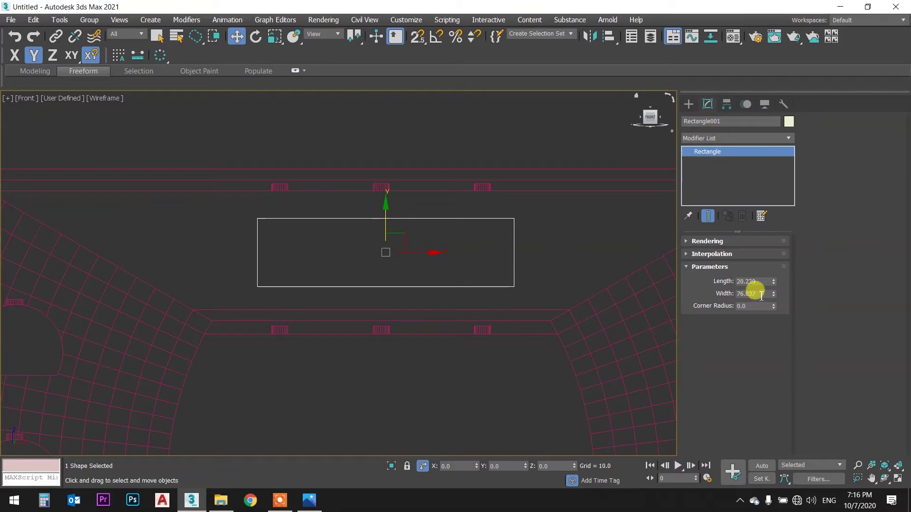
{"action": "double_click", "coordinate": [747, 281]}
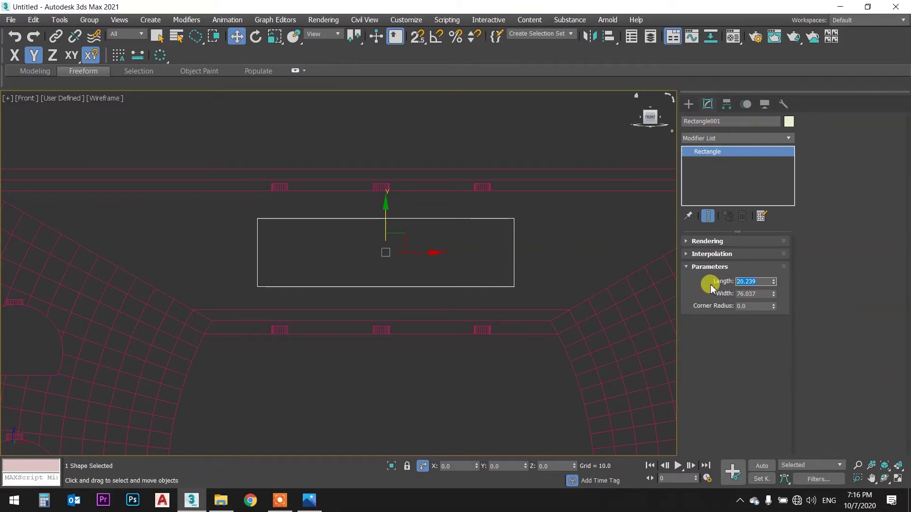
{"action": "type", "text": "20"}
{"action": "key", "text": "Return"}
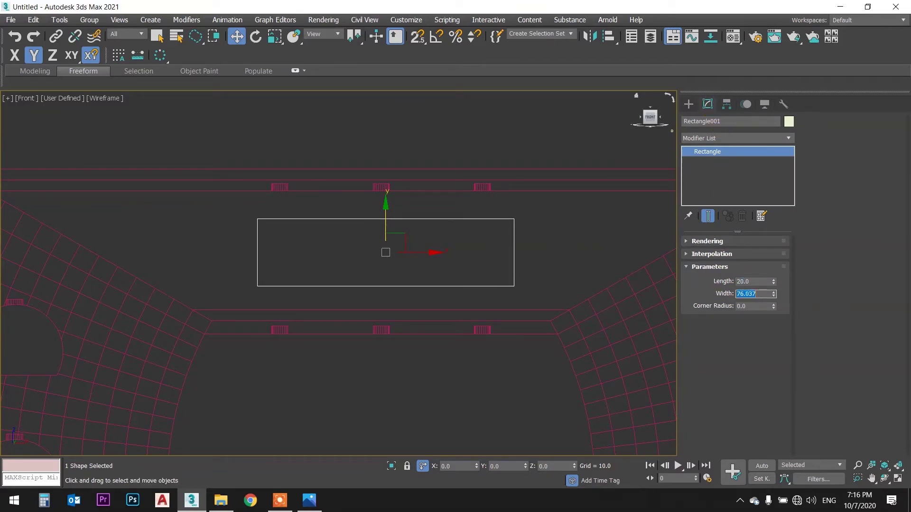
{"action": "type", "text": "80"}
{"action": "key", "text": "Return"}
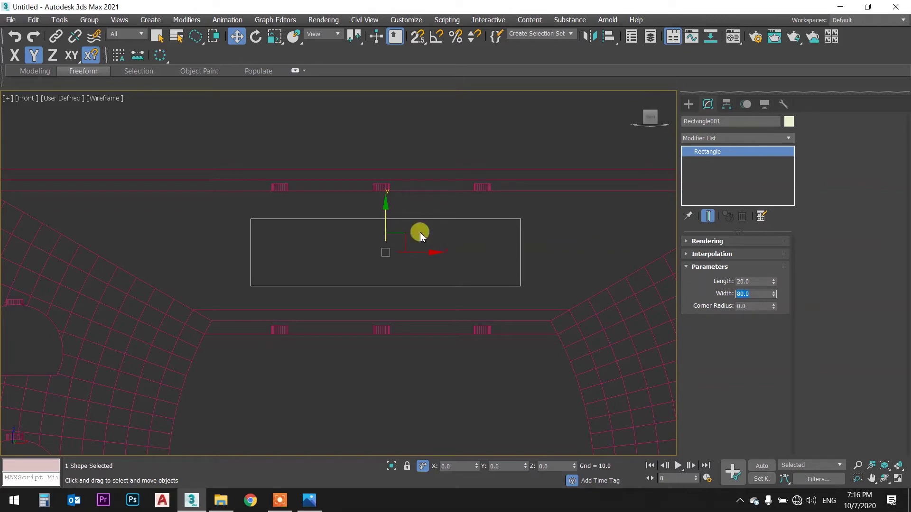
- Move the rectangle with point snaps so its centre sits on the shelf's midpoint
{"action": "left_click_drag", "start_coordinate": [419, 253], "coordinate": [480, 253]}
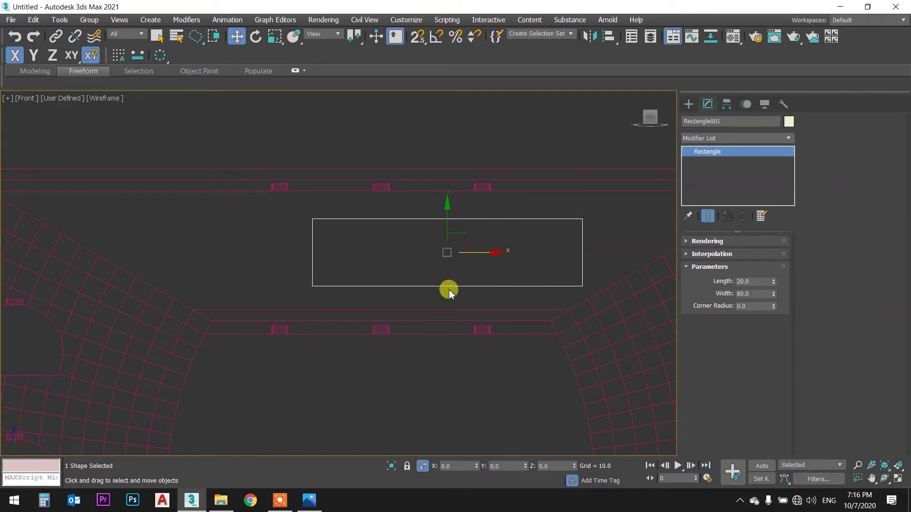
{"action": "key", "text": "s"}
{"action": "mouse_move", "coordinate": [496, 254]}
{"action": "left_mouse_down"}
{"action": "mouse_move", "coordinate": [422, 261]}
{"action": "mouse_move", "coordinate": [451, 229]}
{"action": "mouse_move", "coordinate": [466, 256]}
{"action": "mouse_move", "coordinate": [403, 270]}
{"action": "mouse_move", "coordinate": [385, 310]}
{"action": "left_mouse_up"}
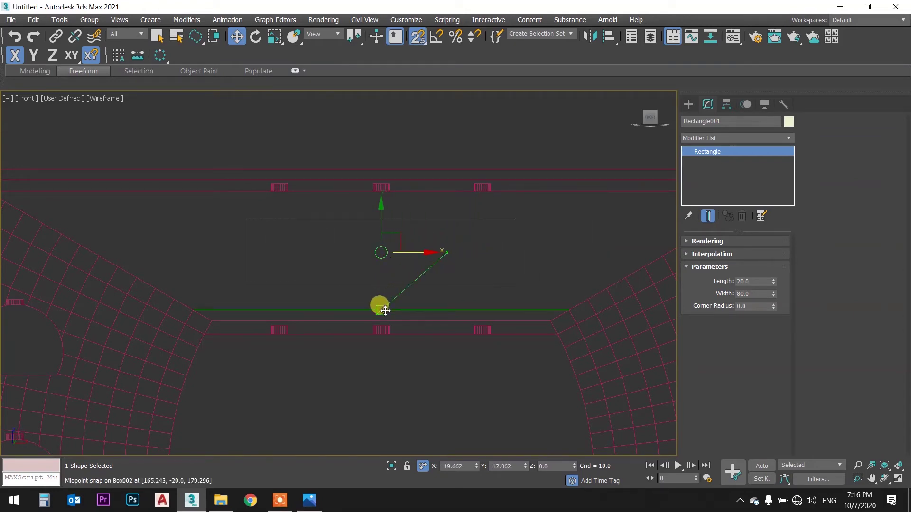
{"action": "scroll", "coordinate": [428, 260], "scroll_direction": "down", "scroll_amount": 2}
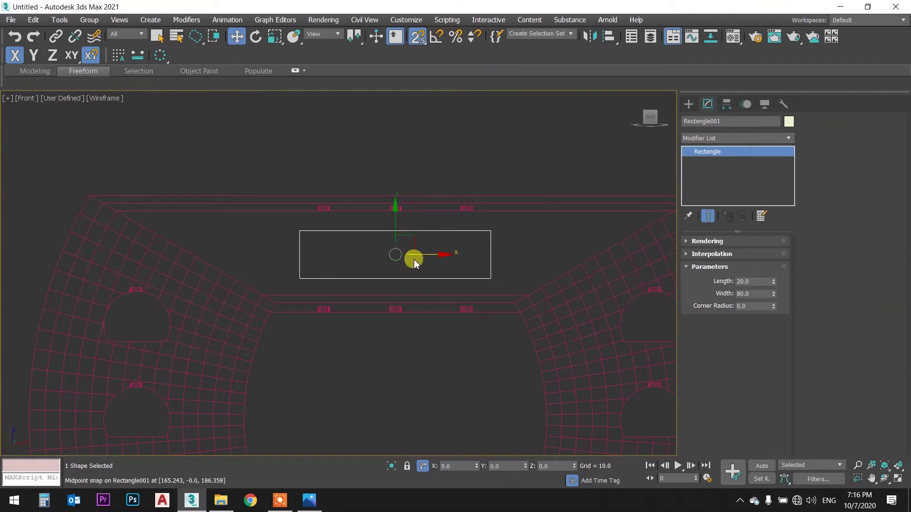
{"action": "scroll", "coordinate": [440, 226], "scroll_direction": "up", "scroll_amount": 2}
- Reselect the rectangle and orbit the perspective view to check it in 3D
{"action": "key", "text": "q"}
{"action": "left_click", "coordinate": [421, 156]}
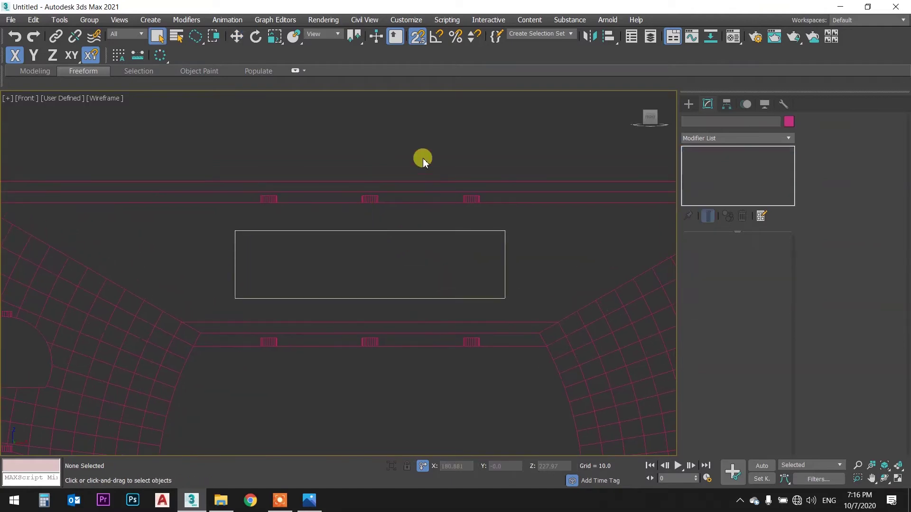
{"action": "left_click", "coordinate": [415, 231]}
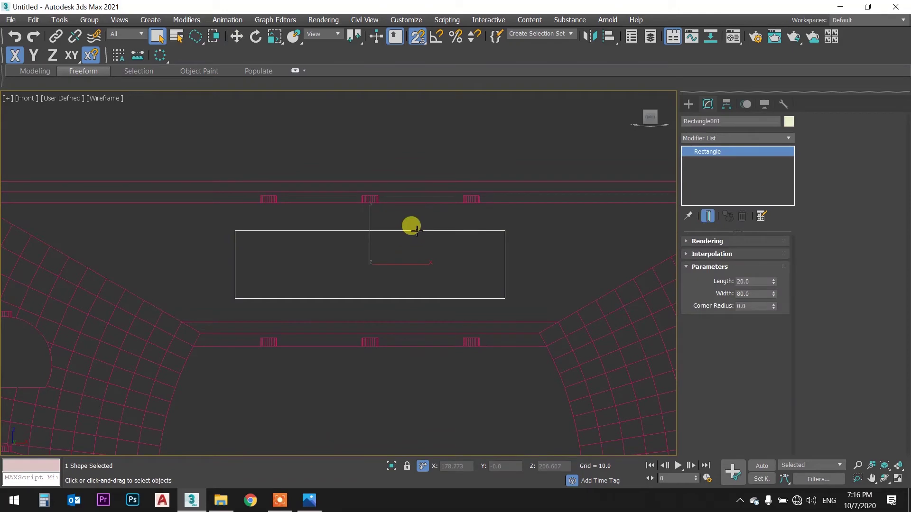
{"action": "key", "text": "p"}
{"action": "mouse_move", "coordinate": [350, 187]}
{"action": "middle_mouse_down", "text": "alt"}
{"action": "mouse_move", "coordinate": [366, 193]}
{"action": "mouse_move", "coordinate": [306, 189]}
{"action": "middle_mouse_up", "text": "alt"}
{"action": "scroll", "coordinate": [321, 184], "scroll_direction": "up", "scroll_amount": 3}
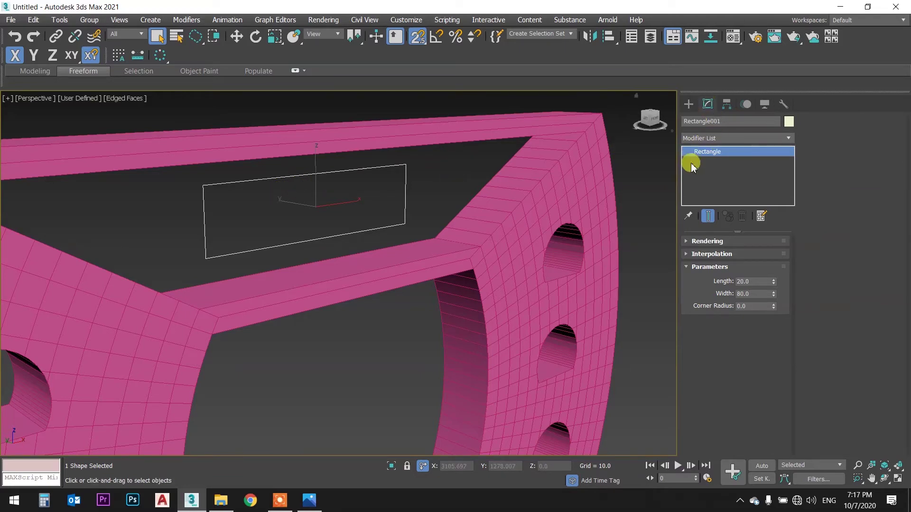
{"action": "key", "text": "f"}
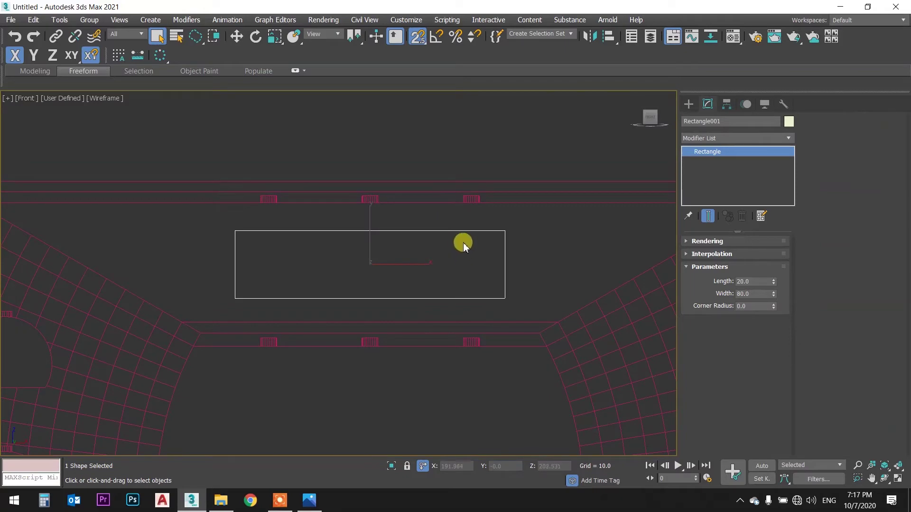
{"action": "key", "text": "p"}
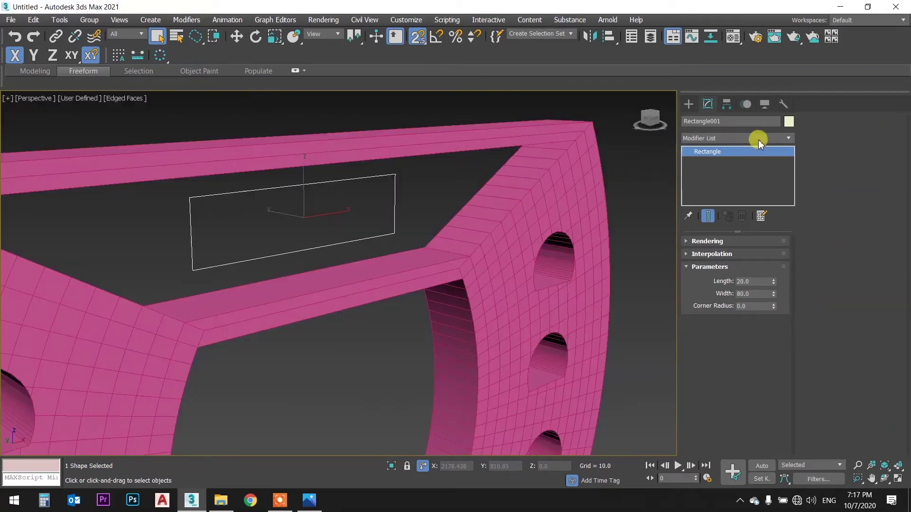
{"action": "left_click", "coordinate": [758, 140]}
{"action": "type", "text": "ex"}
{"action": "left_click", "coordinate": [747, 150]}
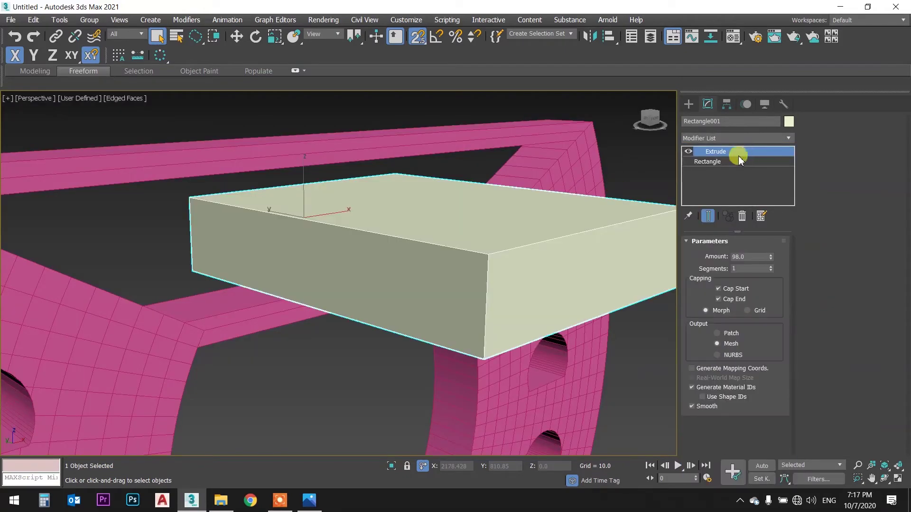
{"action": "right_click", "coordinate": [770, 257]}
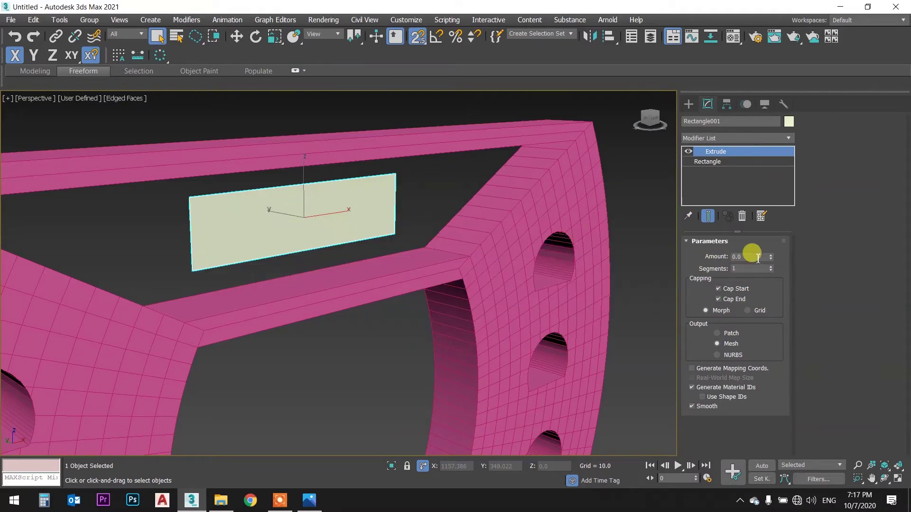
{"action": "middle_click_drag", "start_coordinate": [420, 226], "coordinate": [413, 221], "text": "alt"}
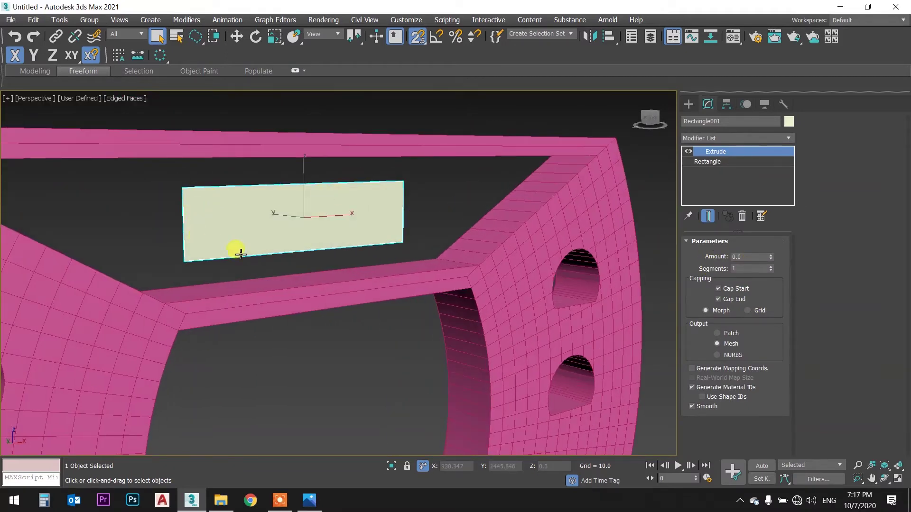
{"action": "left_click", "coordinate": [742, 215]}
{"action": "middle_click_drag", "start_coordinate": [464, 197], "coordinate": [471, 199]}
{"action": "key", "text": "f"}
{"action": "scroll", "coordinate": [473, 226], "scroll_direction": "up", "scroll_amount": 2}
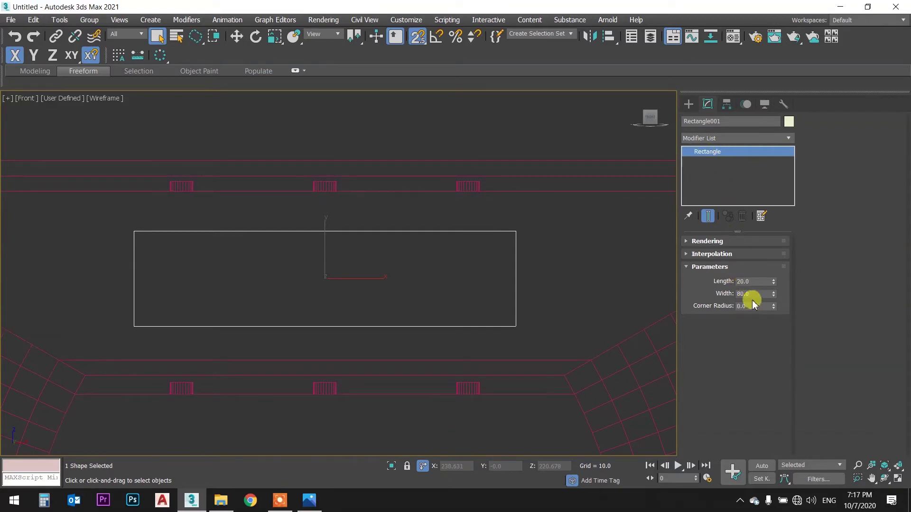
- Convert the rectangle to an Editable Spline and select it at Spline level
{"action": "right_click", "coordinate": [442, 226]}
{"action": "mouse_move", "coordinate": [491, 357]}
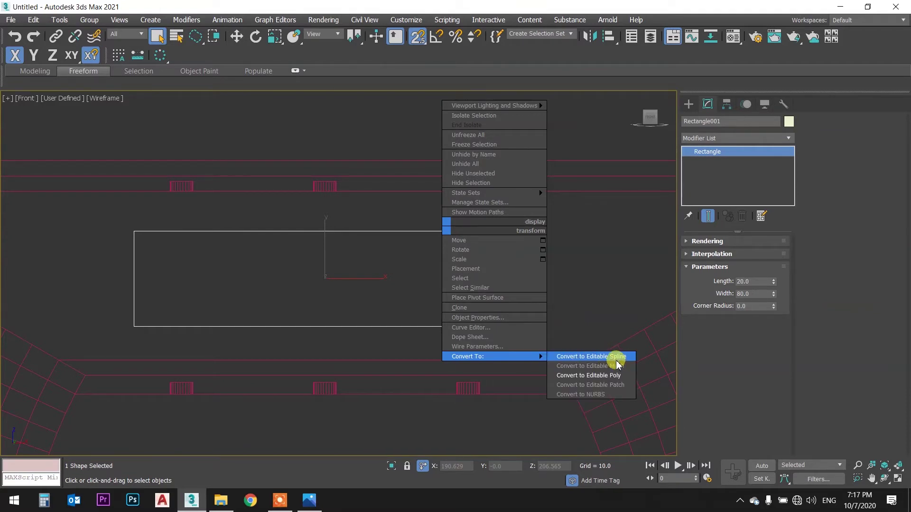
{"action": "left_click", "coordinate": [616, 359]}
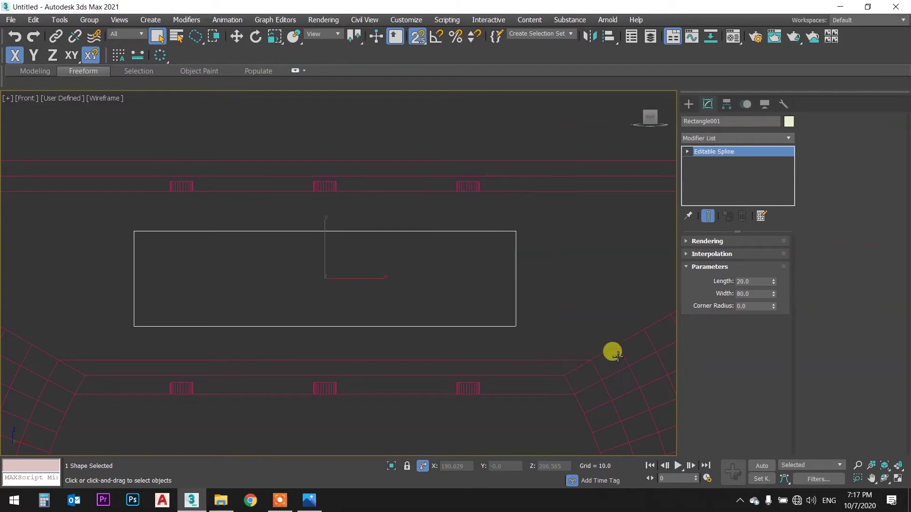
{"action": "left_click", "coordinate": [687, 152]}
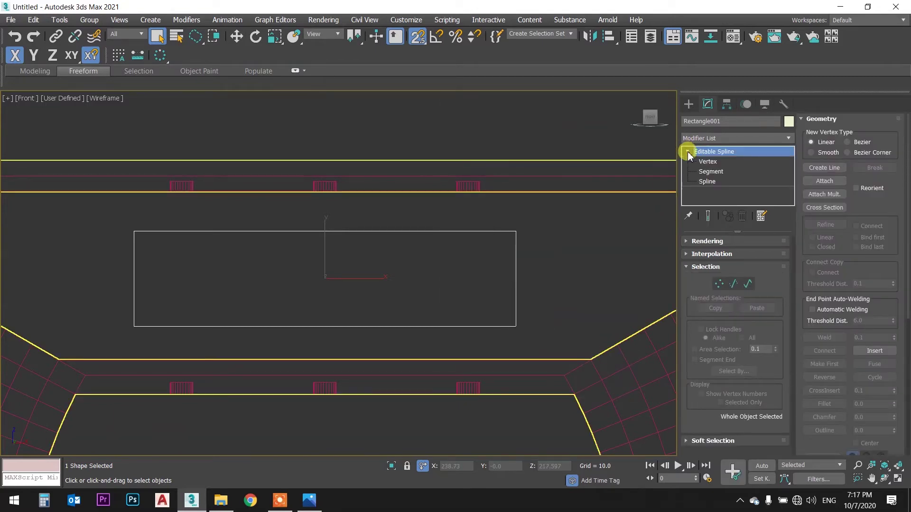
{"action": "left_click", "coordinate": [707, 181]}
{"action": "left_click", "coordinate": [469, 231]}
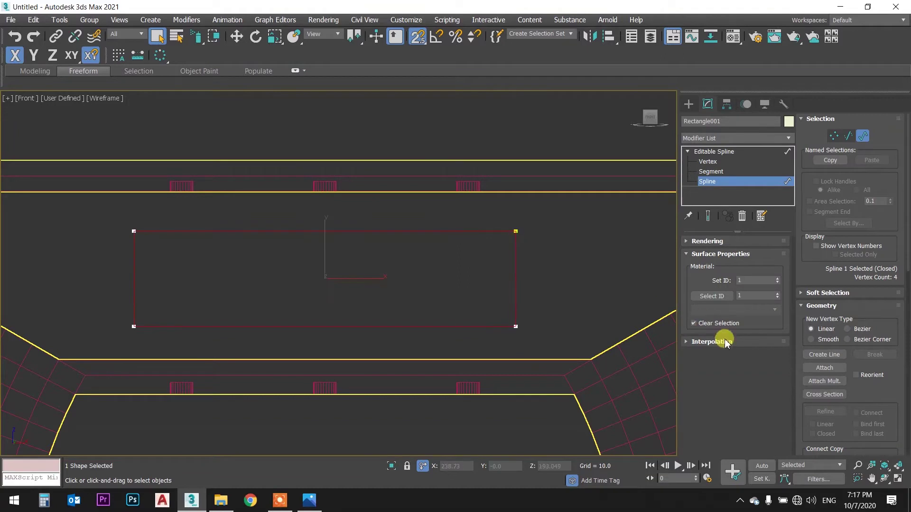
- Add an inner outline copy of the rectangle spline
{"action": "left_click_drag", "start_coordinate": [793, 373], "coordinate": [801, 153]}
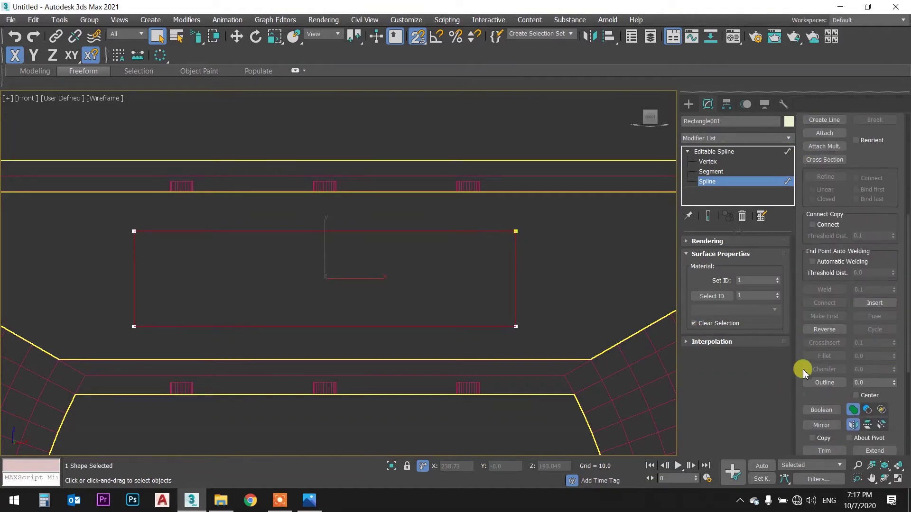
{"action": "left_click", "coordinate": [870, 379]}
{"action": "left_click", "coordinate": [819, 382]}
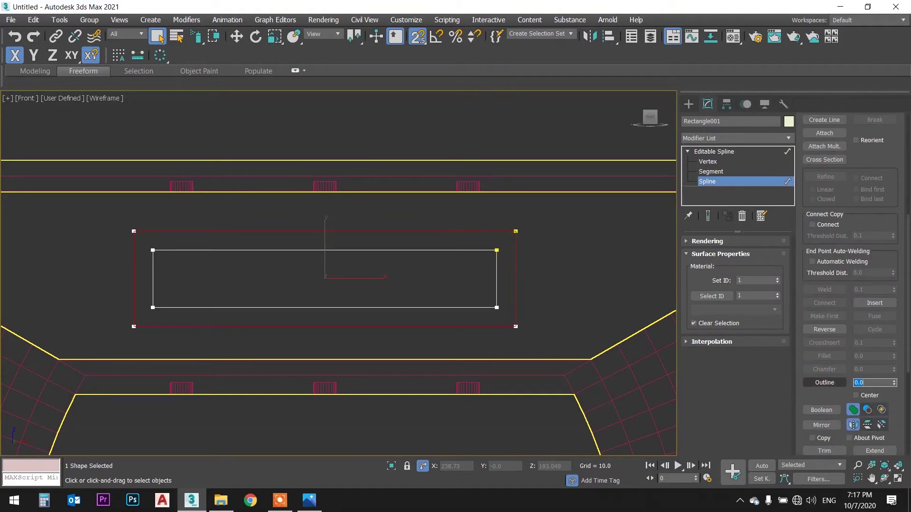
{"action": "middle_click_drag", "start_coordinate": [567, 305], "coordinate": [539, 295]}
{"action": "left_click", "coordinate": [871, 383]}
{"action": "left_click", "coordinate": [803, 383]}
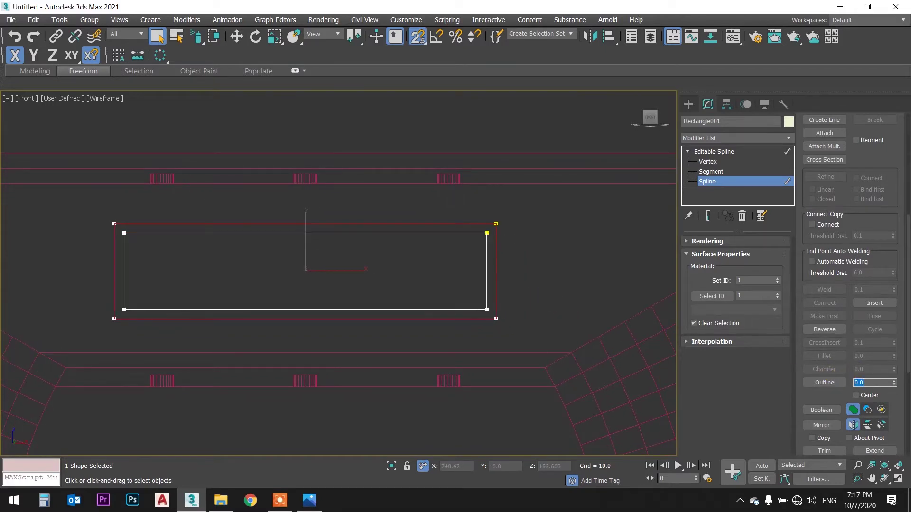
{"action": "middle_click_drag", "start_coordinate": [455, 291], "coordinate": [494, 262]}
{"action": "left_click", "coordinate": [731, 151]}
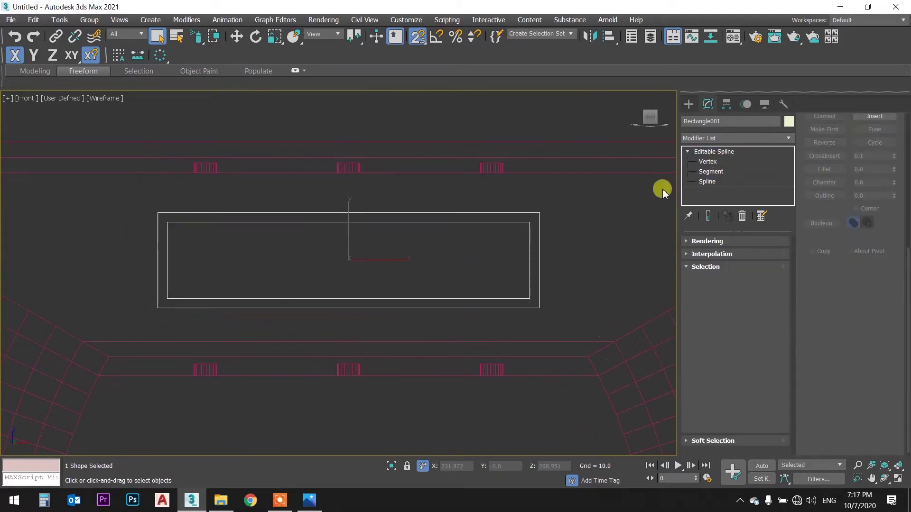
- Apply an Extrude modifier to the rectangular frame outline
{"action": "left_click", "coordinate": [579, 205]}
{"action": "key", "text": "F3"}
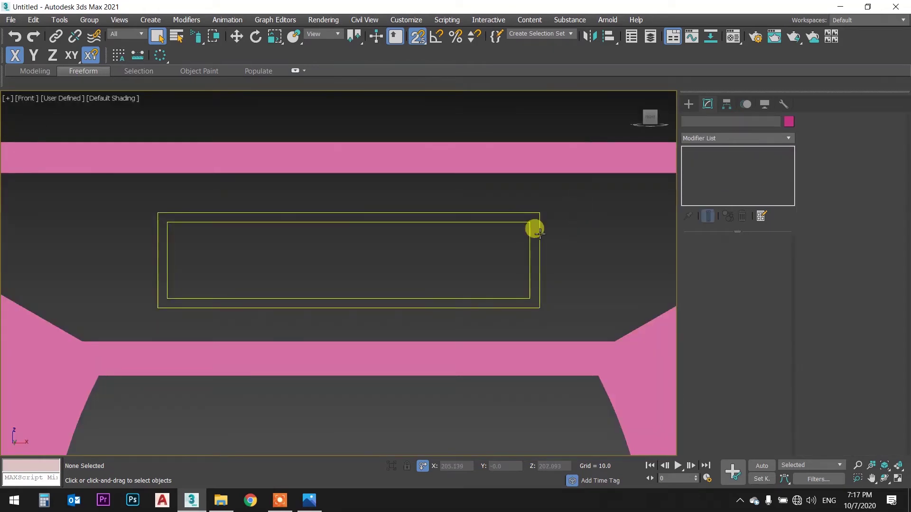
{"action": "left_click", "coordinate": [513, 239]}
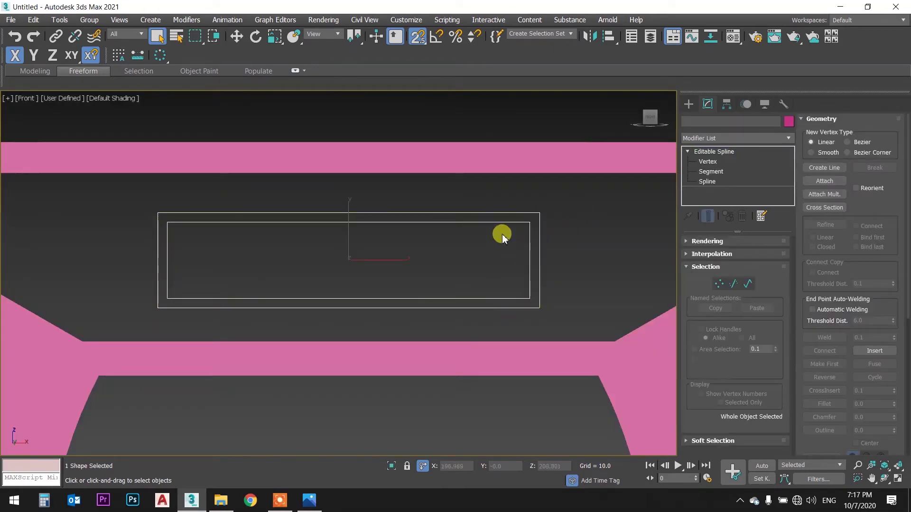
{"action": "left_click", "coordinate": [736, 138]}
{"action": "type", "text": "ex"}
{"action": "left_click", "coordinate": [731, 147]}
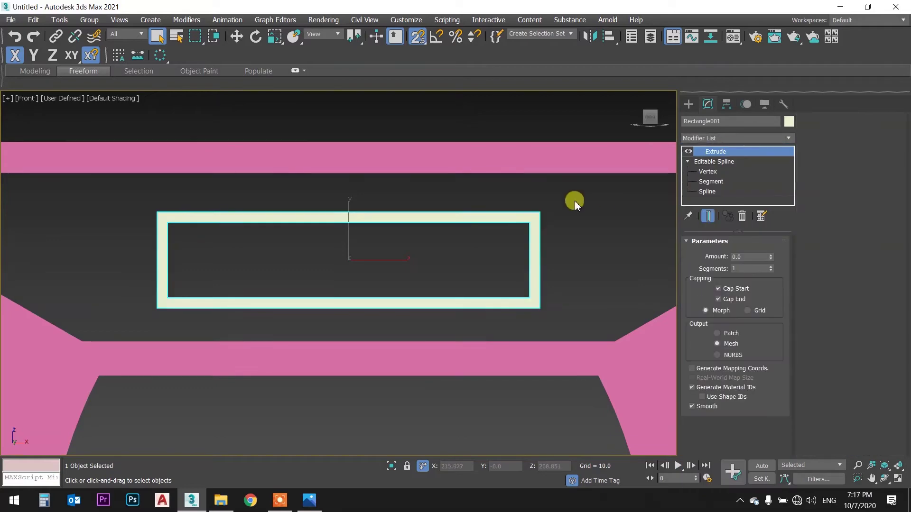
- Set the Extrude Amount to 10, checking the frame in perspective
{"action": "key", "text": "p"}
{"action": "middle_click_drag", "start_coordinate": [478, 201], "coordinate": [458, 204], "text": "alt"}
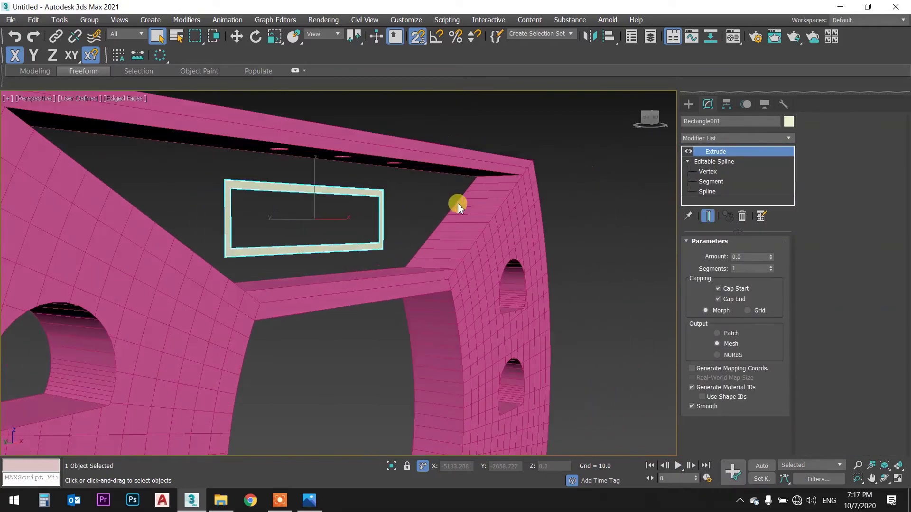
{"action": "middle_click_drag", "start_coordinate": [406, 191], "coordinate": [474, 209], "text": "alt"}
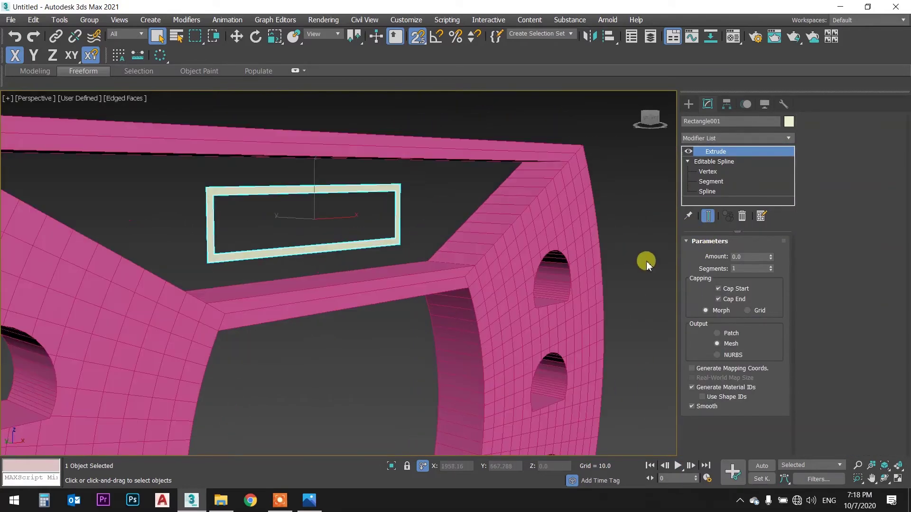
{"action": "left_click", "coordinate": [748, 256]}
{"action": "type", "text": "20"}
{"action": "key", "text": "Return"}
{"action": "mouse_move", "coordinate": [346, 142]}
{"action": "middle_mouse_down", "text": "alt"}
{"action": "mouse_move", "coordinate": [247, 120]}
{"action": "mouse_move", "coordinate": [236, 135]}
{"action": "middle_mouse_up", "text": "alt"}
{"action": "double_click", "coordinate": [747, 256]}
{"action": "key", "text": "Return"}
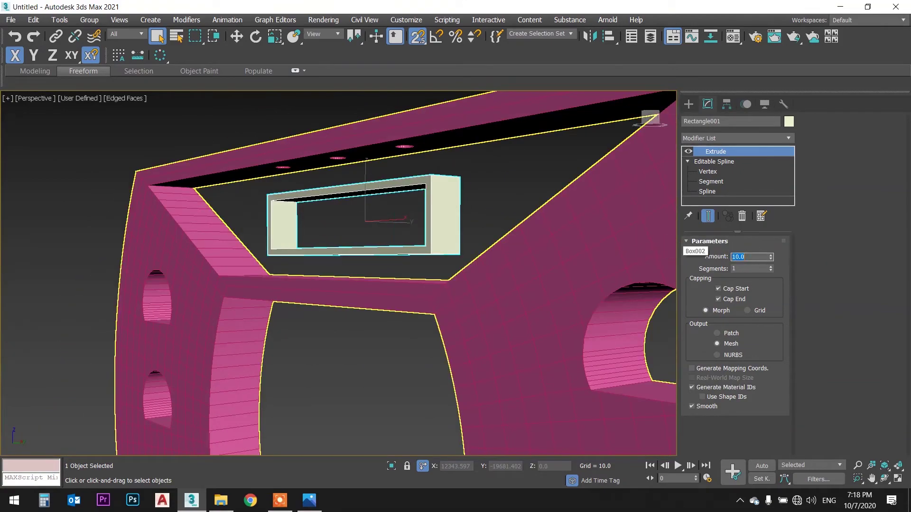
{"action": "mouse_move", "coordinate": [401, 197]}
{"action": "middle_mouse_down", "text": "alt"}
{"action": "mouse_move", "coordinate": [491, 185]}
{"action": "mouse_move", "coordinate": [503, 203]}
{"action": "mouse_move", "coordinate": [445, 204]}
{"action": "middle_mouse_up", "text": "alt"}
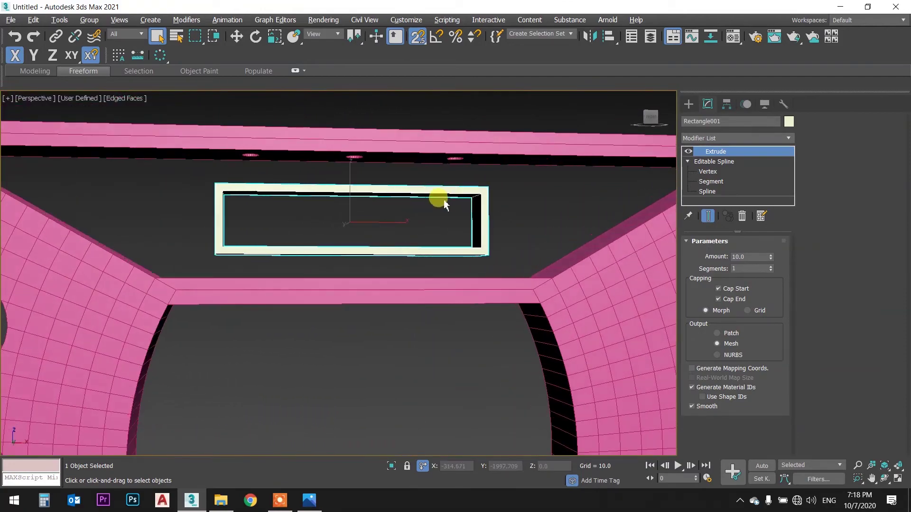
- Return to the Front view displayed as wireframe
{"action": "key", "text": "f"}
{"action": "scroll", "coordinate": [441, 197], "scroll_direction": "down", "scroll_amount": 5}
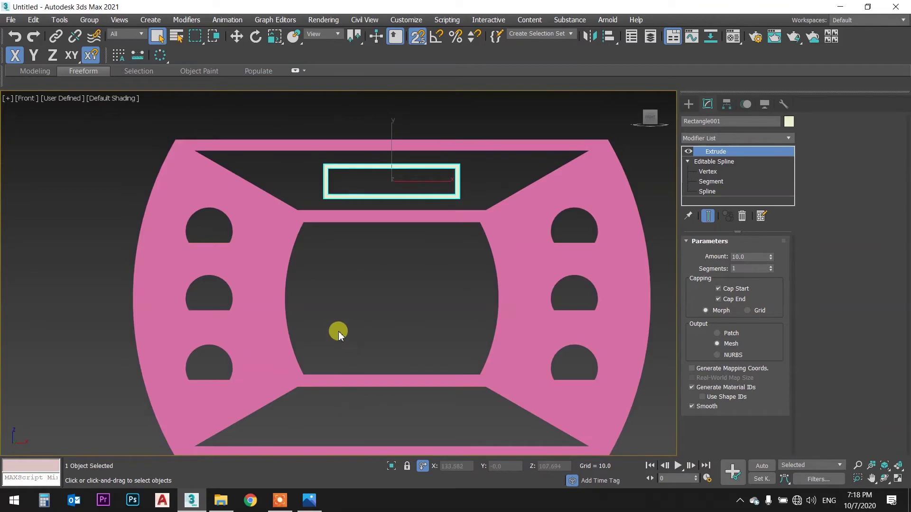
{"action": "key", "text": "F3"}
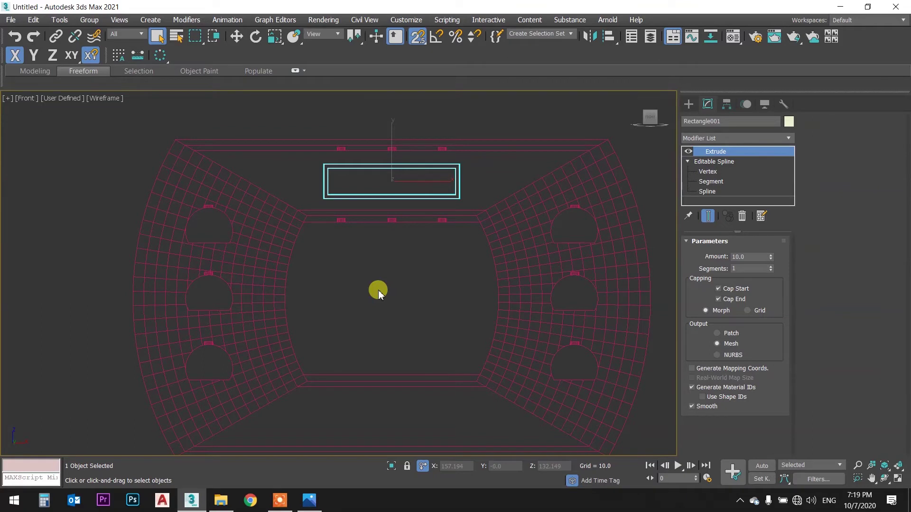
{"action": "left_click", "coordinate": [11, 19]}
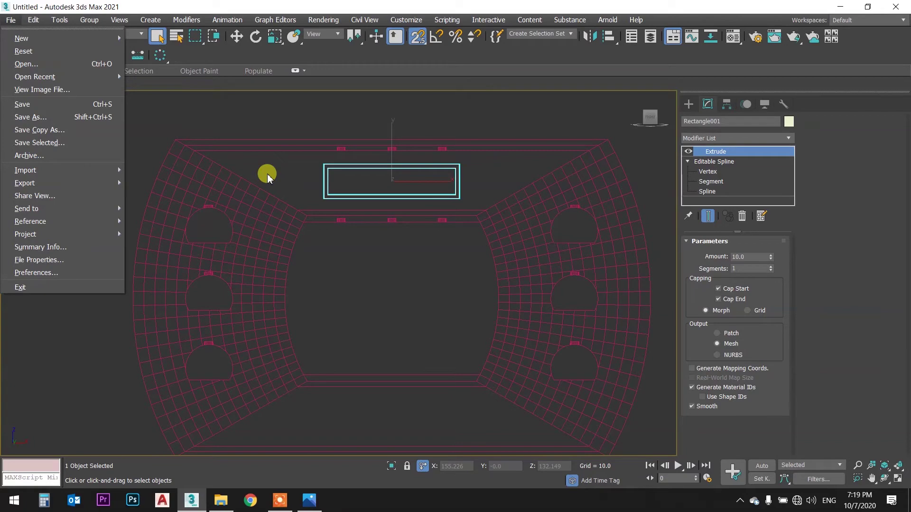
- Save the scene to the Desktop as 1.max
{"action": "left_click", "coordinate": [309, 184]}
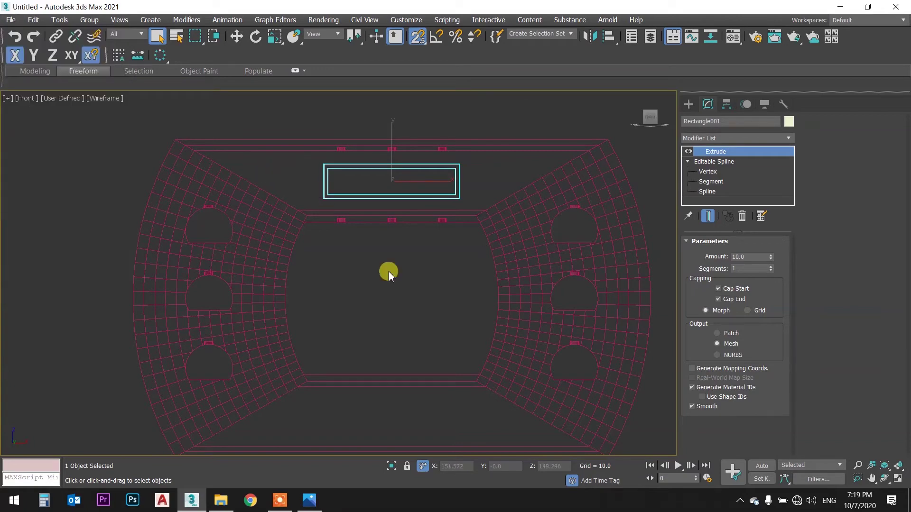
{"action": "left_click", "coordinate": [389, 272]}
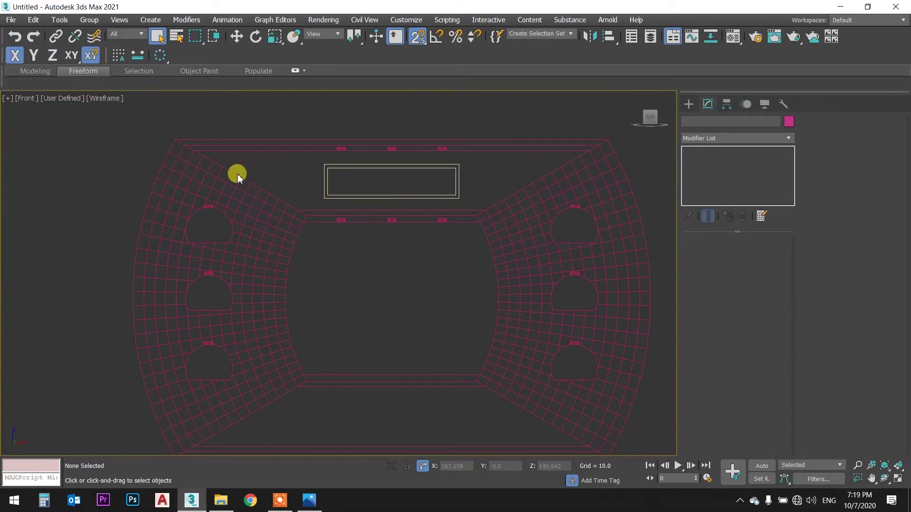
{"action": "key", "text": "ctrl+s"}
{"action": "left_click", "coordinate": [36, 125]}
{"action": "left_click", "coordinate": [179, 364]}
{"action": "type", "text": "1"}
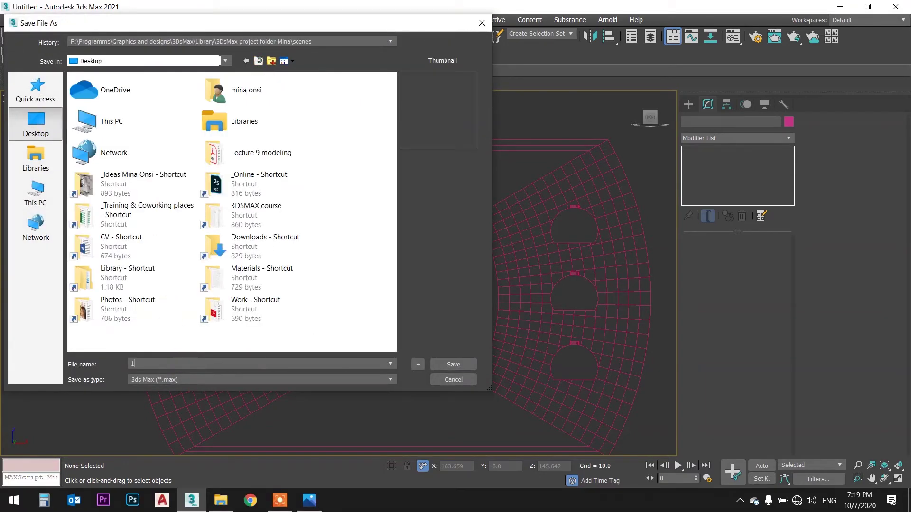
{"action": "left_click", "coordinate": [453, 364]}
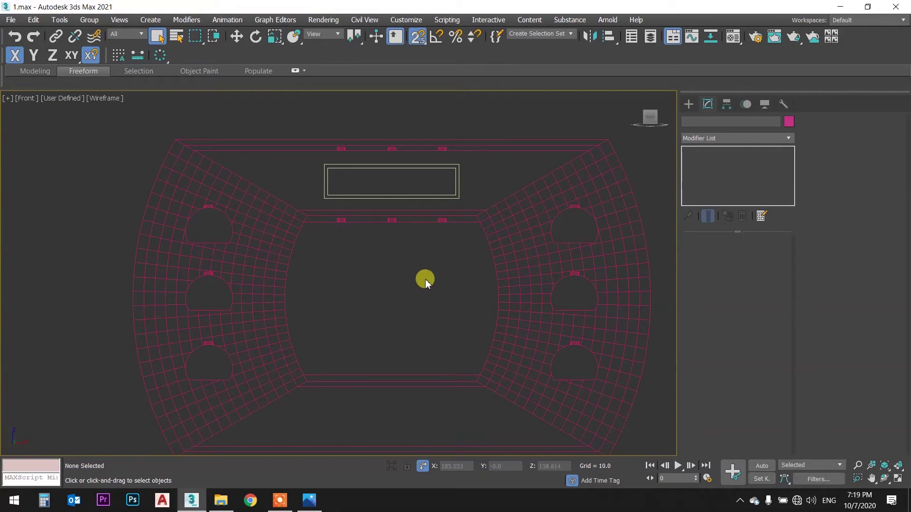
- Look over the reference photo 4.jpg, then return to 3ds Max
{"action": "scroll", "coordinate": [431, 253], "scroll_direction": "up", "scroll_amount": 1}
{"action": "scroll", "coordinate": [440, 237], "scroll_direction": "down", "scroll_amount": 1}
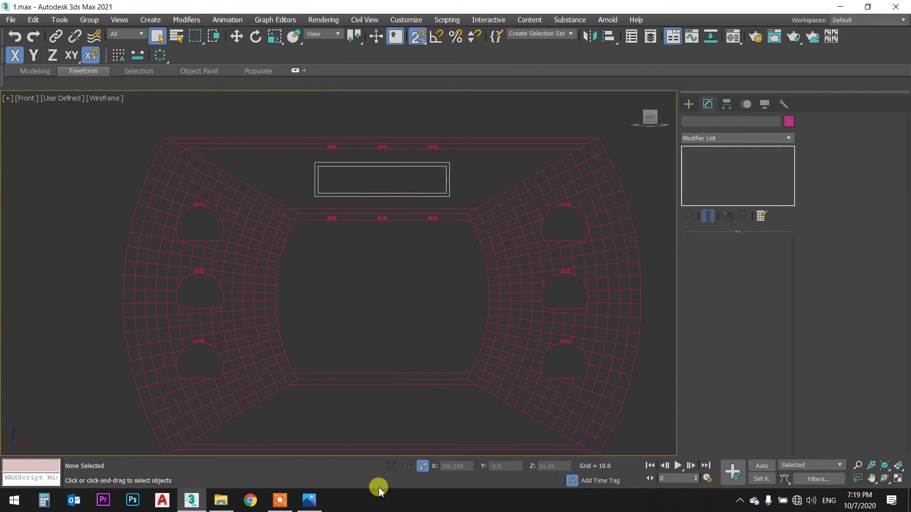
{"action": "left_click", "coordinate": [309, 500]}
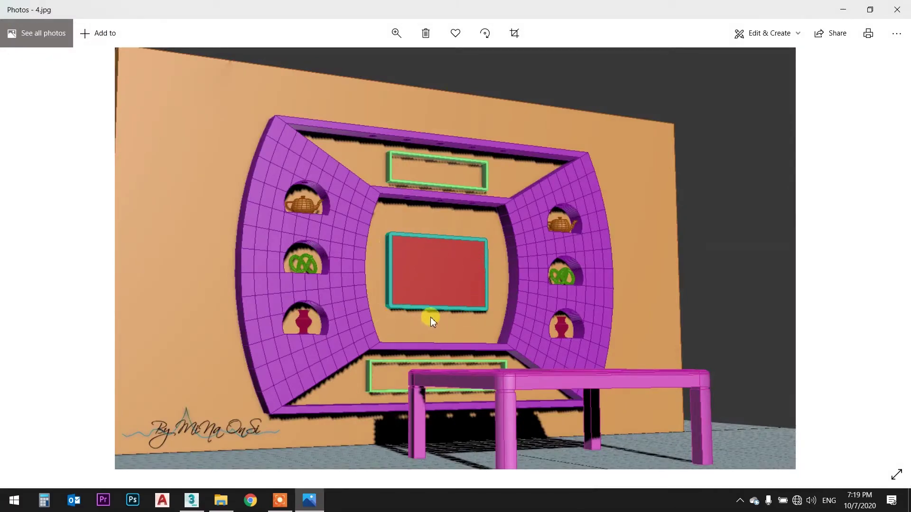
{"action": "left_click", "coordinate": [313, 505]}
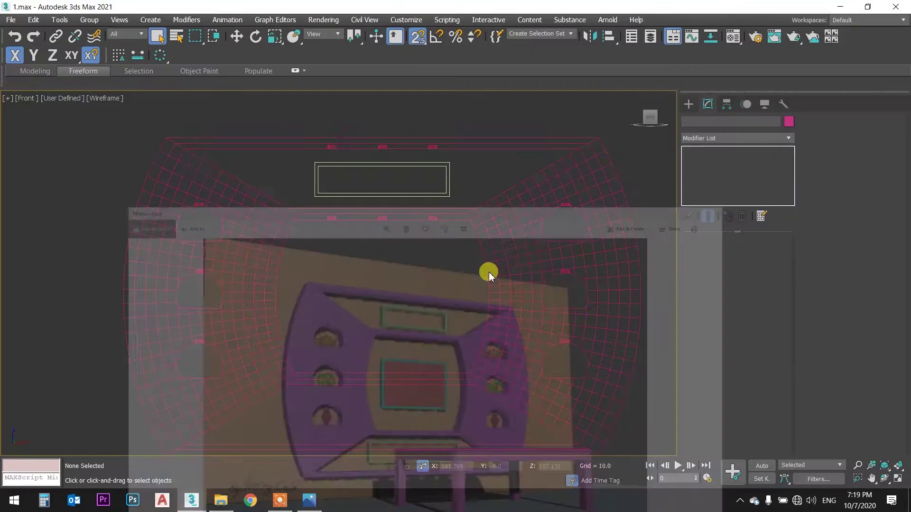
- Draw a new rectangle inside the wall unit's central opening
{"action": "left_click", "coordinate": [688, 103]}
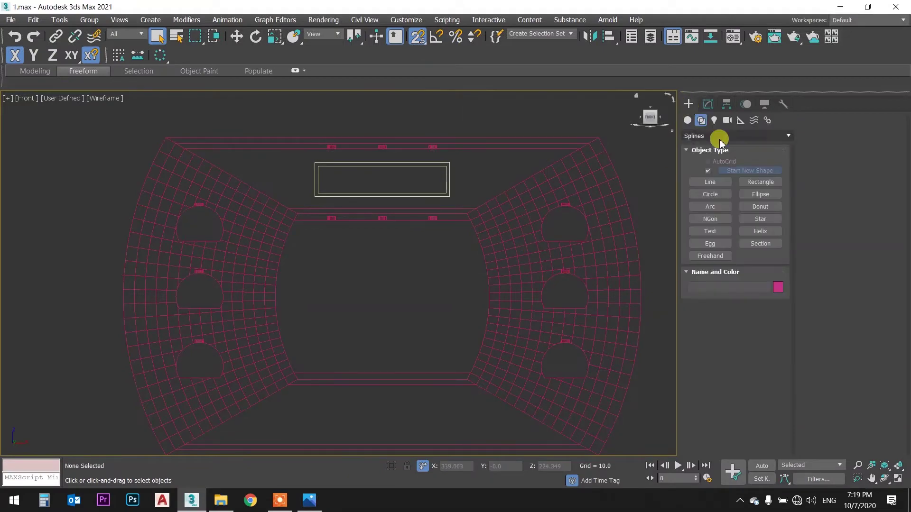
{"action": "left_click", "coordinate": [761, 182]}
{"action": "scroll", "coordinate": [427, 273], "scroll_direction": "up", "scroll_amount": 2}
{"action": "scroll", "coordinate": [437, 266], "scroll_direction": "up", "scroll_amount": 2}
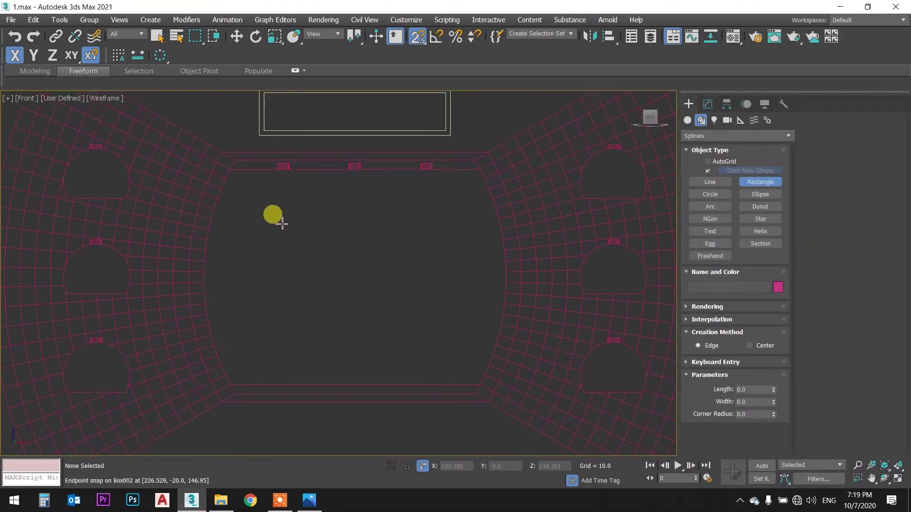
{"action": "mouse_move", "coordinate": [257, 211]}
{"action": "left_mouse_down"}
{"action": "mouse_move", "coordinate": [456, 334]}
{"action": "mouse_move", "coordinate": [460, 348]}
{"action": "left_mouse_up"}
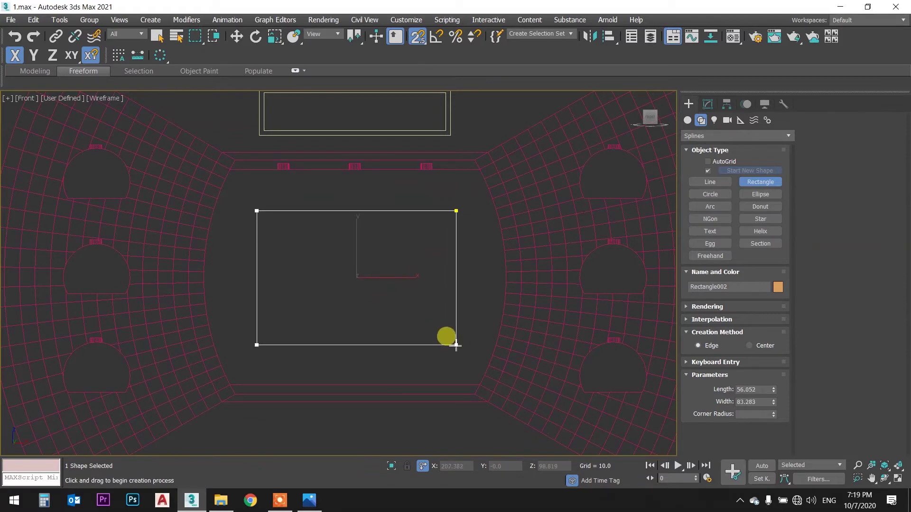
{"action": "right_click", "coordinate": [441, 325]}
- Set the new rectangle to Length 50 and Width 80
{"action": "left_click", "coordinate": [707, 104]}
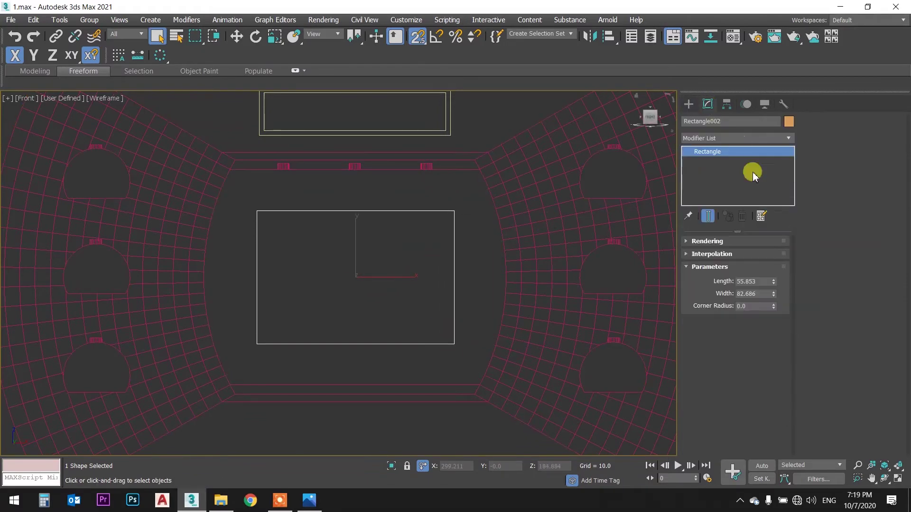
{"action": "key", "text": "BackSpace"}
{"action": "key", "text": "BackSpace"}
{"action": "key", "text": "BackSpace"}
{"action": "key", "text": "Return"}
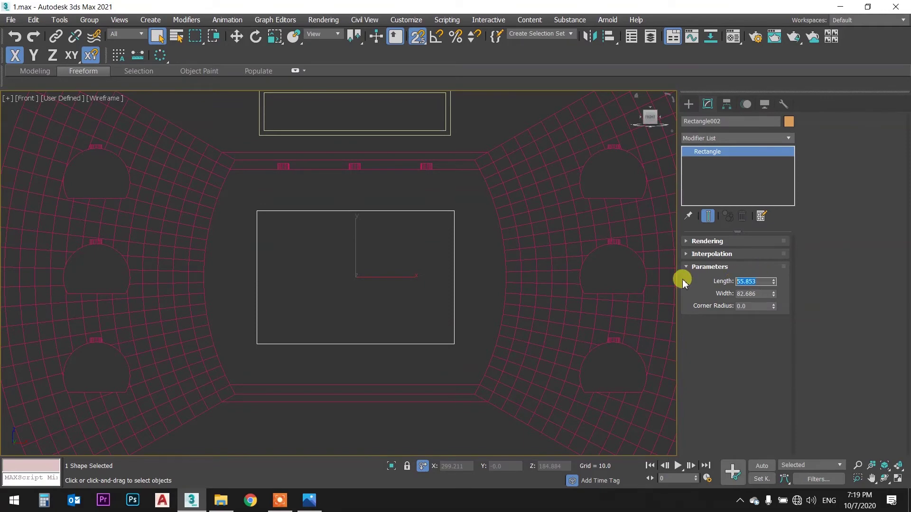
{"action": "key", "text": "Tab"}
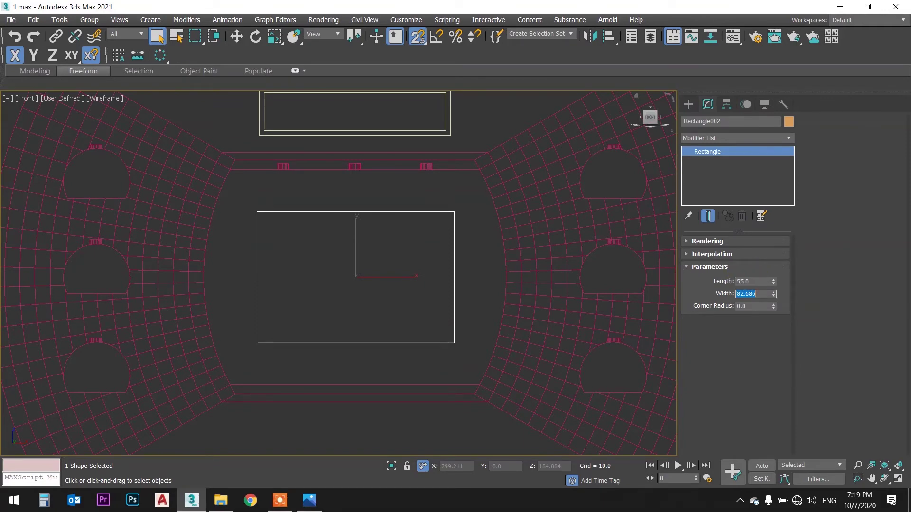
{"action": "type", "text": "75"}
{"action": "key", "text": "Return"}
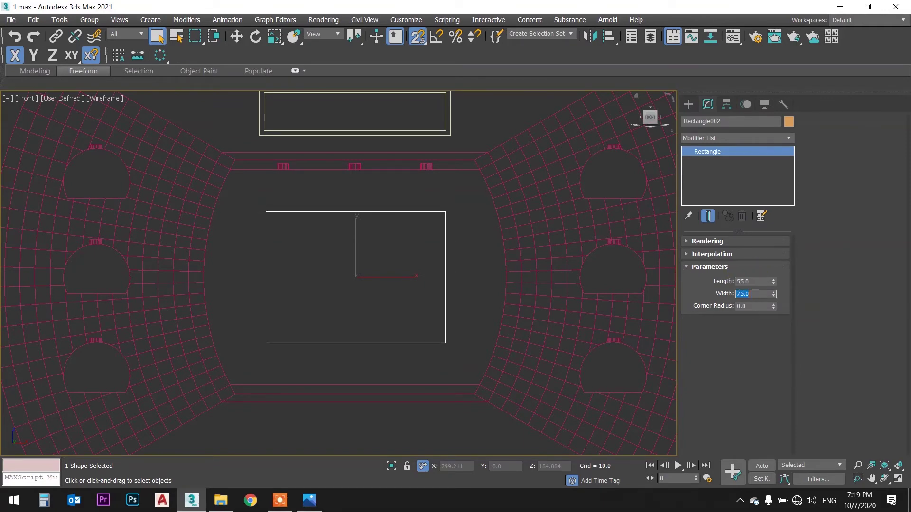
{"action": "type", "text": "80"}
{"action": "key", "text": "Return"}
{"action": "double_click", "coordinate": [744, 281]}
{"action": "type", "text": "50"}
{"action": "key", "text": "Return"}
- Move the rectangle to centre it horizontally and raise it within the opening
{"action": "middle_click_drag", "start_coordinate": [373, 244], "coordinate": [386, 244]}
{"action": "key", "text": "w"}
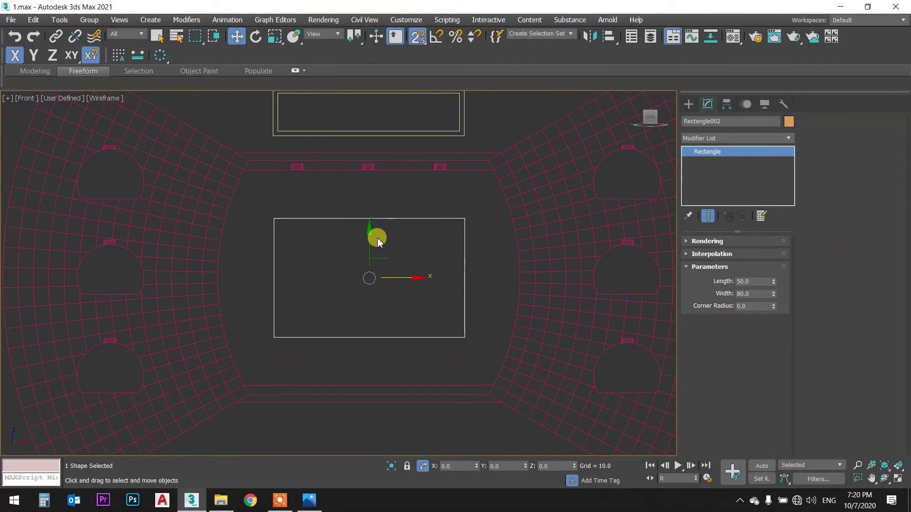
{"action": "left_click_drag", "start_coordinate": [413, 278], "coordinate": [366, 384]}
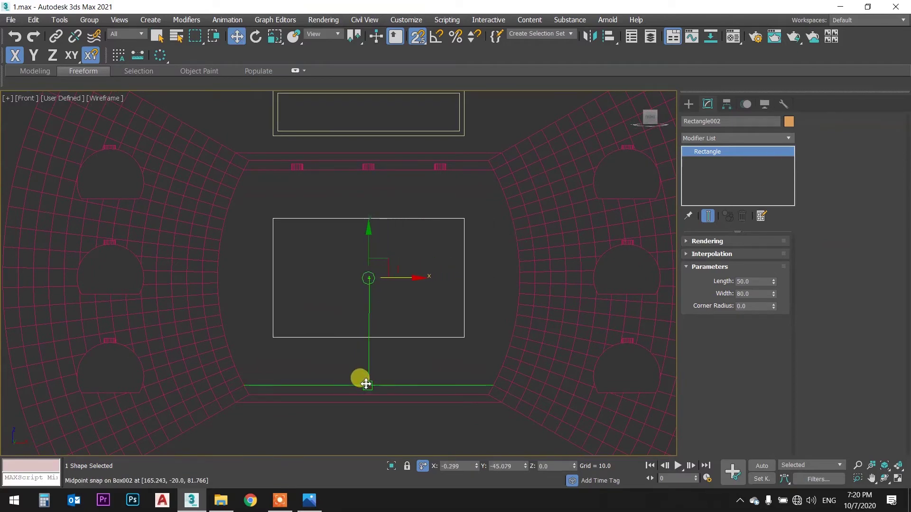
{"action": "mouse_move", "coordinate": [367, 240]}
{"action": "left_mouse_down"}
{"action": "mouse_move", "coordinate": [303, 234]}
{"action": "mouse_move", "coordinate": [219, 273]}
{"action": "left_mouse_up"}
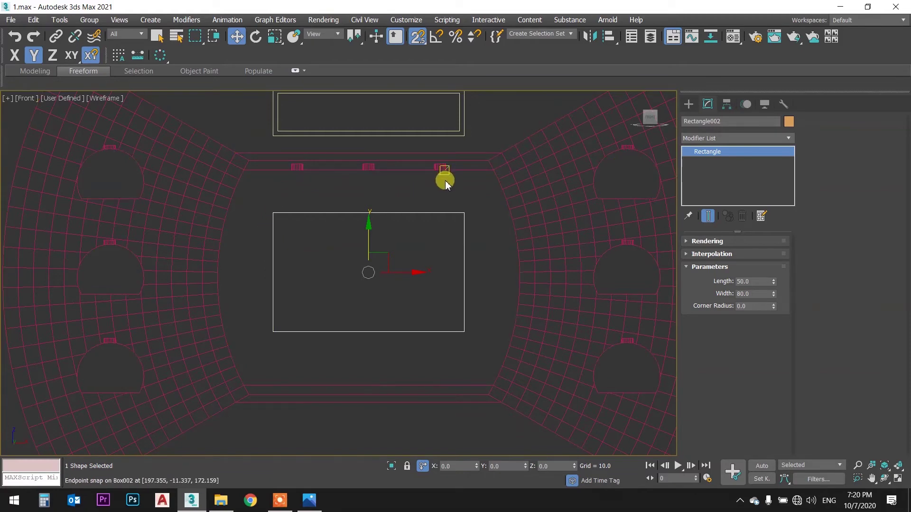
- Convert Rectangle002 to an Editable Spline and add an inset outline inside it
{"action": "right_click", "coordinate": [432, 214]}
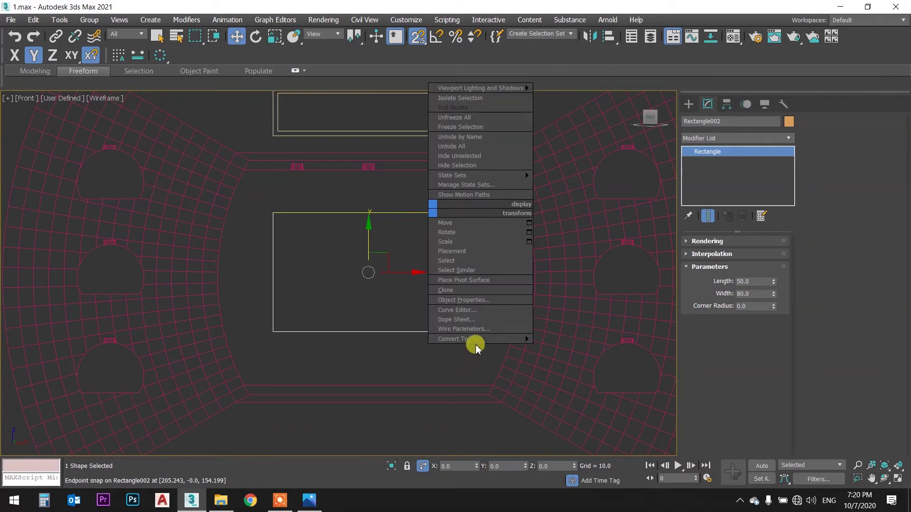
{"action": "mouse_move", "coordinate": [481, 339]}
{"action": "left_click", "coordinate": [578, 340]}
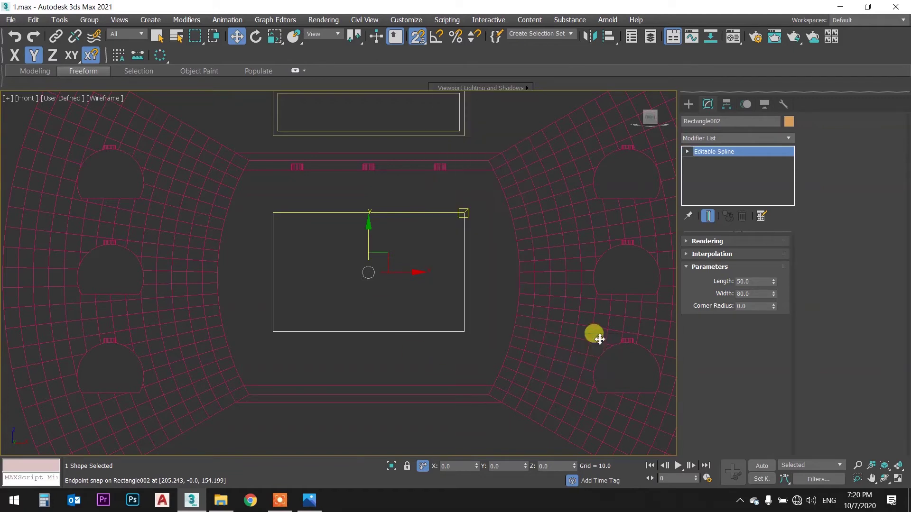
{"action": "left_click", "coordinate": [688, 151]}
{"action": "left_click", "coordinate": [721, 180]}
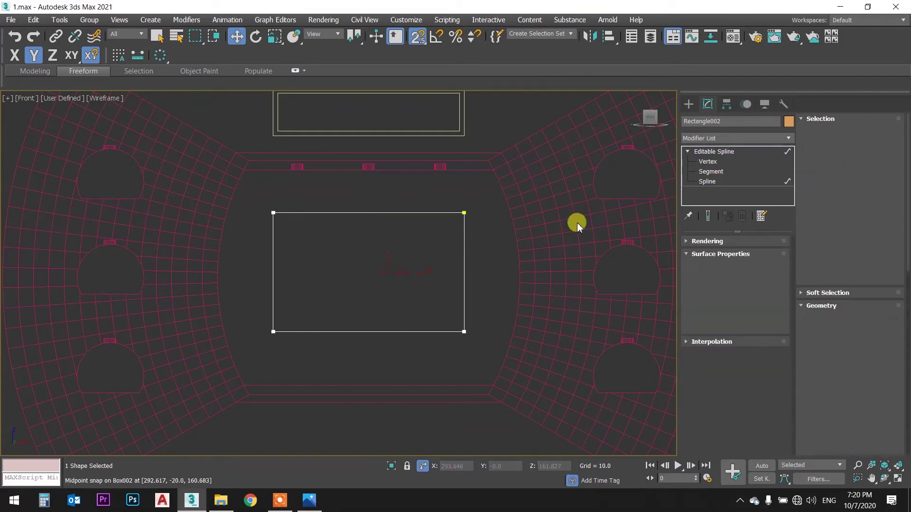
{"action": "left_click", "coordinate": [466, 245]}
{"action": "left_click_drag", "start_coordinate": [806, 386], "coordinate": [802, 175]}
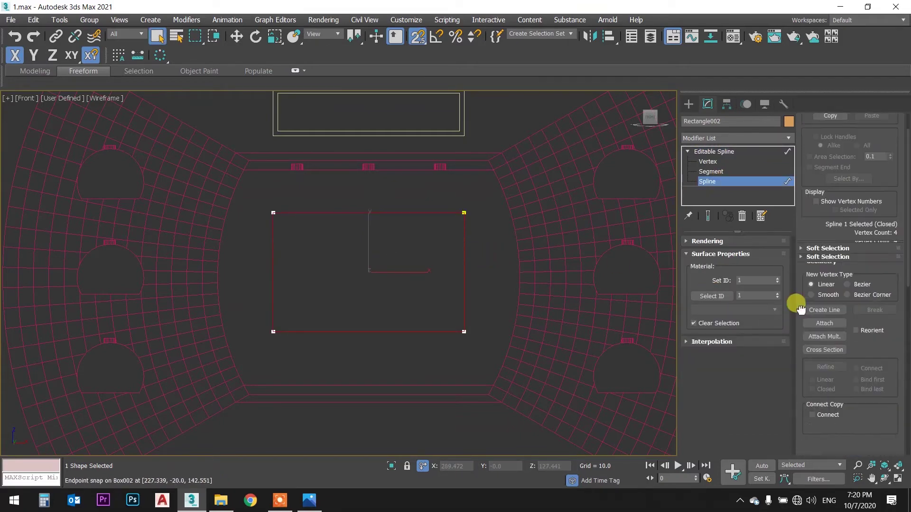
{"action": "scroll", "coordinate": [844, 284], "scroll_direction": "down", "scroll_amount": 2}
{"action": "left_click", "coordinate": [807, 360]}
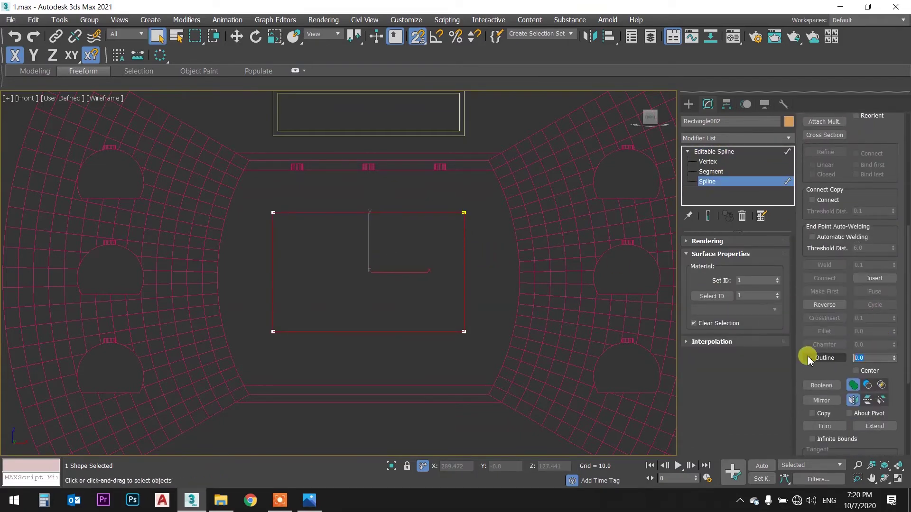
{"action": "left_click_drag", "start_coordinate": [451, 212], "coordinate": [451, 220]}
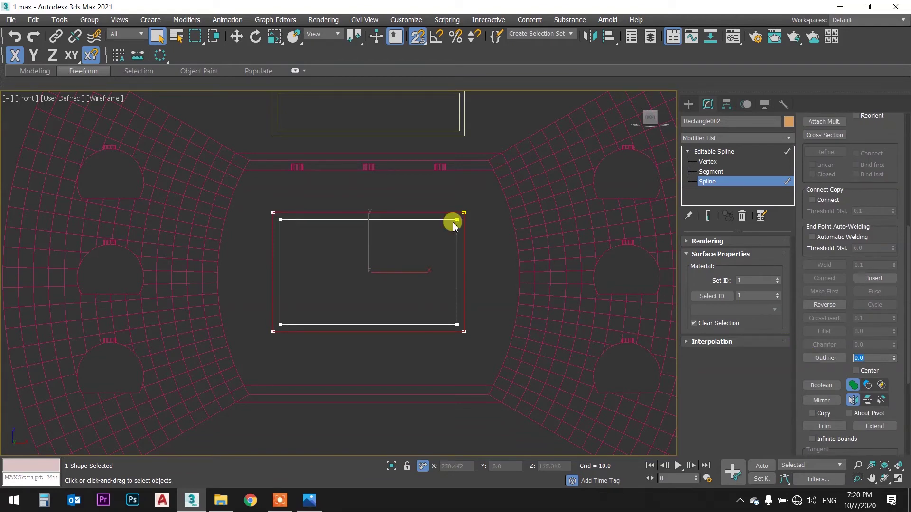
- Fillet the rectangle's four outer corners to about 3.5
{"action": "left_click", "coordinate": [714, 151]}
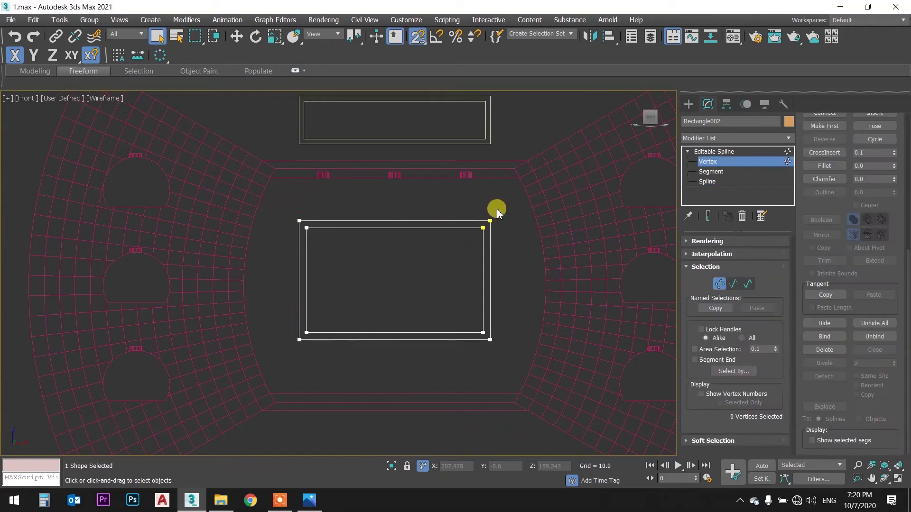
{"action": "scroll", "coordinate": [496, 216], "scroll_direction": "up", "scroll_amount": 2}
{"action": "left_click", "coordinate": [487, 225]}
{"action": "left_click", "coordinate": [216, 224], "text": "ctrl"}
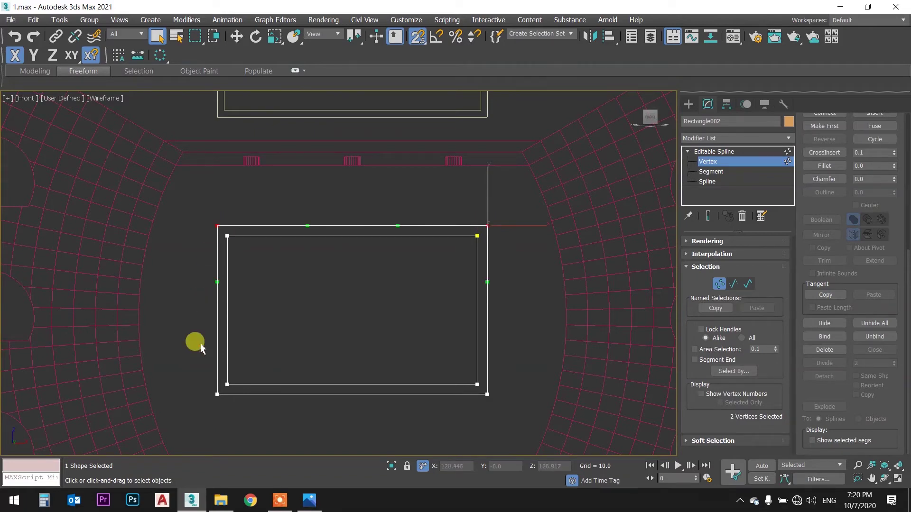
{"action": "left_click", "coordinate": [217, 395], "text": "ctrl"}
{"action": "left_click", "coordinate": [487, 395], "text": "ctrl"}
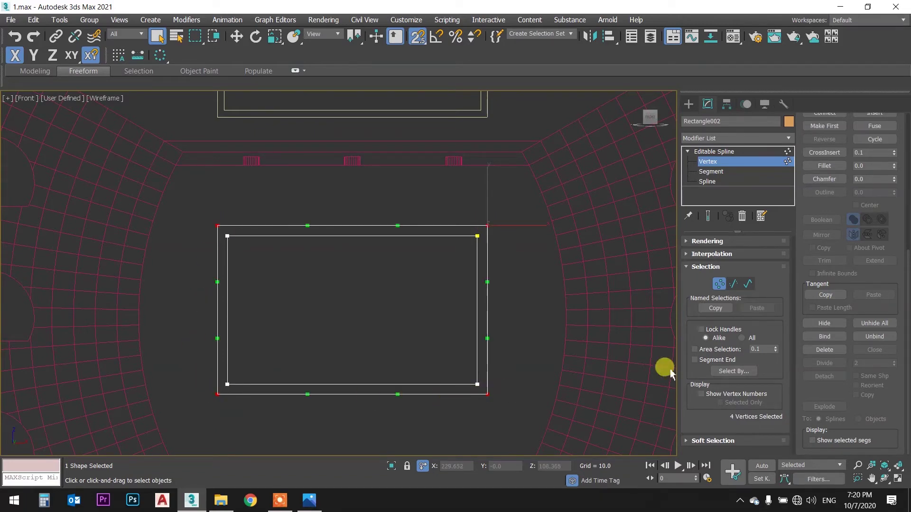
{"action": "left_click_drag", "start_coordinate": [802, 234], "coordinate": [800, 398]}
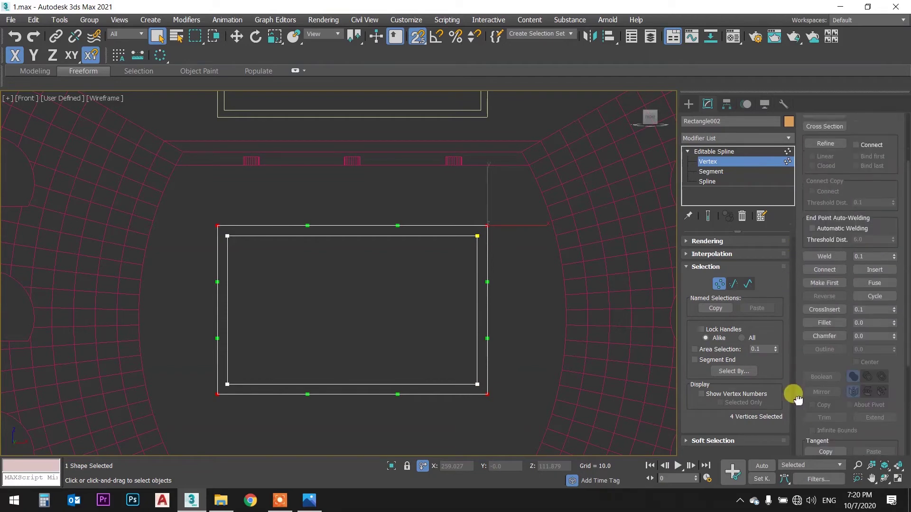
{"action": "left_click", "coordinate": [825, 331]}
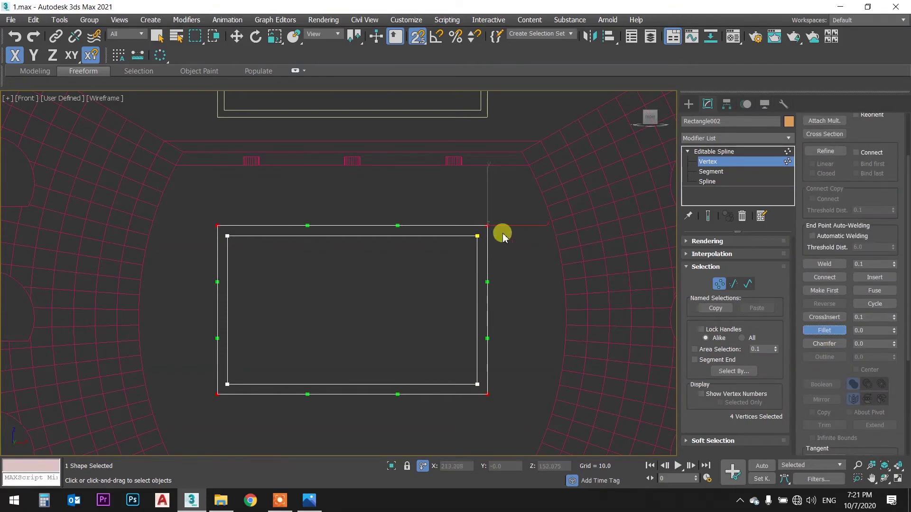
{"action": "left_click_drag", "start_coordinate": [490, 227], "coordinate": [495, 212]}
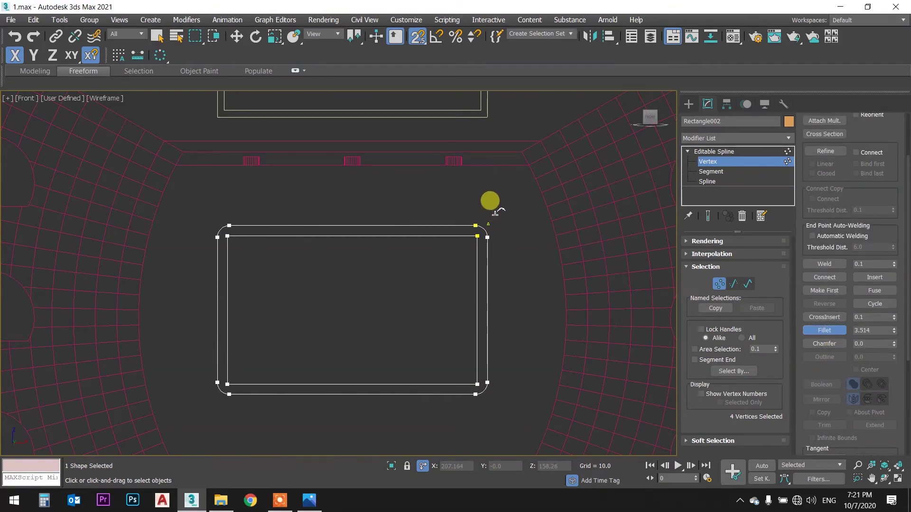
{"action": "left_click", "coordinate": [723, 152]}
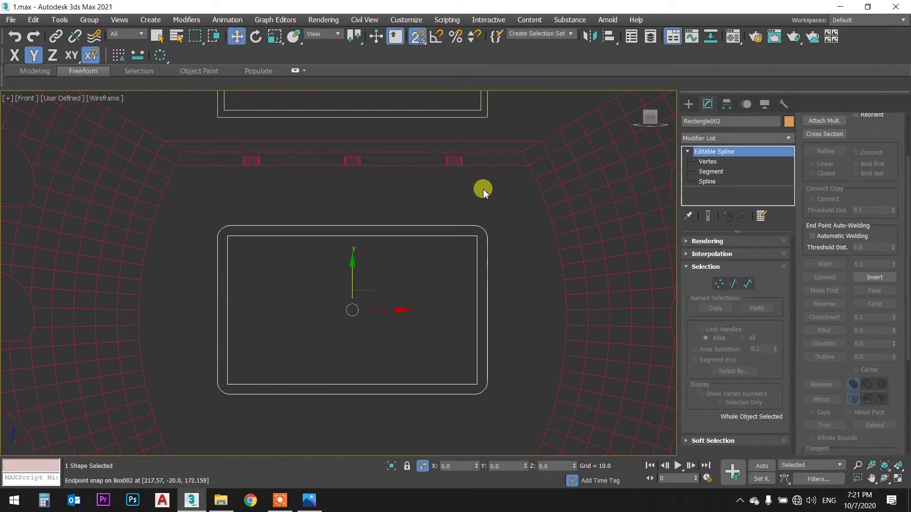
{"action": "left_click", "coordinate": [484, 189]}
- Apply an Extrude modifier with Amount 10 to the outlined rectangle
{"action": "key", "text": "q"}
{"action": "left_click", "coordinate": [480, 230]}
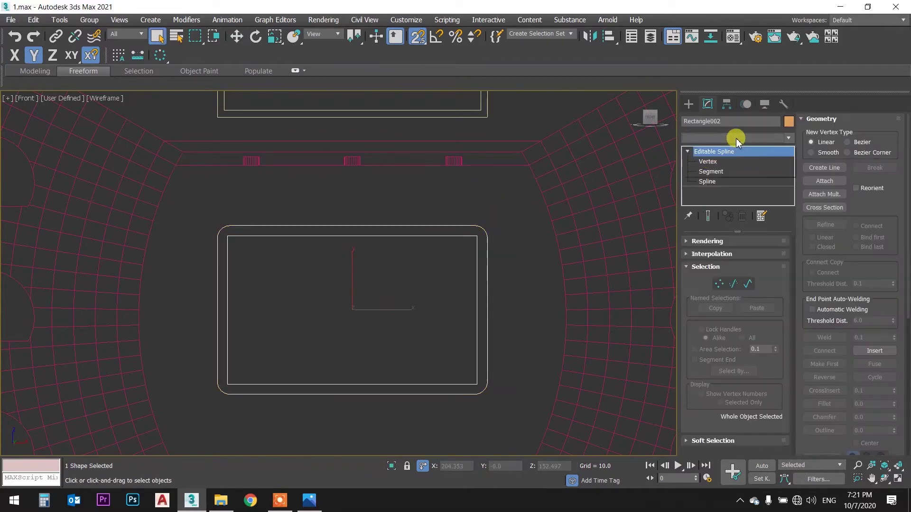
{"action": "left_click", "coordinate": [737, 138]}
{"action": "type", "text": "ex"}
{"action": "left_click", "coordinate": [729, 150]}
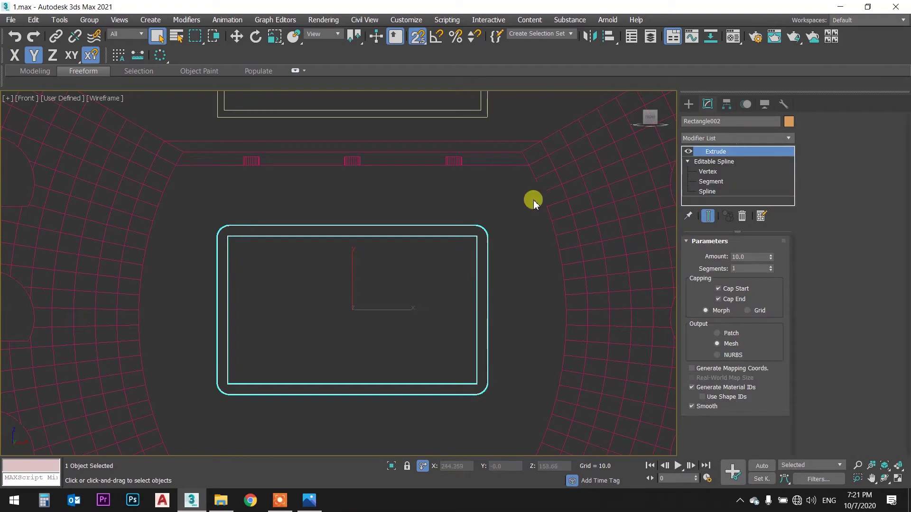
- Orbit around the extruded frame in perspective, then return to Front wireframe
{"action": "key", "text": "p"}
{"action": "middle_click_drag", "start_coordinate": [531, 274], "coordinate": [523, 238], "text": "alt"}
{"action": "scroll", "coordinate": [423, 258], "scroll_direction": "up", "scroll_amount": 5}
{"action": "scroll", "coordinate": [426, 280], "scroll_direction": "down", "scroll_amount": 3}
{"action": "mouse_move", "coordinate": [426, 279]}
{"action": "middle_mouse_down", "text": "alt"}
{"action": "mouse_move", "coordinate": [329, 256]}
{"action": "mouse_move", "coordinate": [356, 240]}
{"action": "mouse_move", "coordinate": [401, 262]}
{"action": "mouse_move", "coordinate": [411, 286]}
{"action": "middle_mouse_up", "text": "alt"}
{"action": "key", "text": "q"}
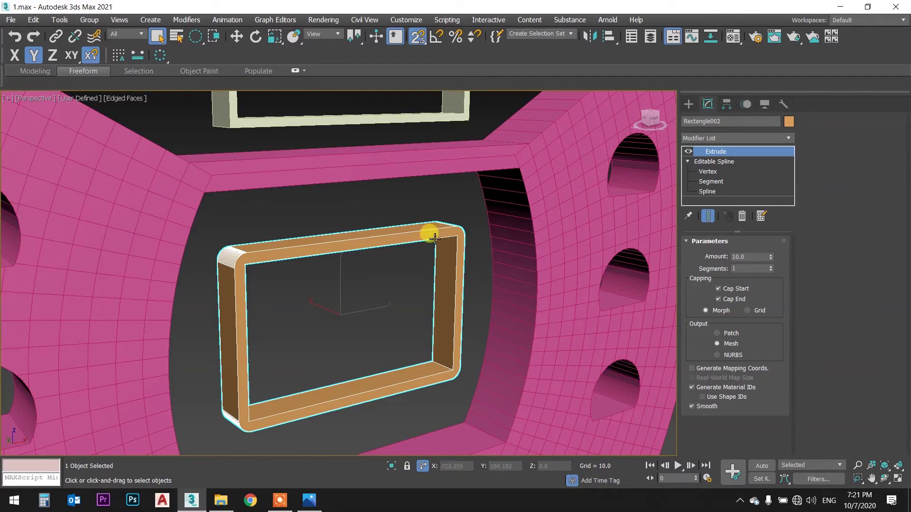
{"action": "middle_click_drag", "start_coordinate": [280, 383], "coordinate": [215, 362], "text": "alt"}
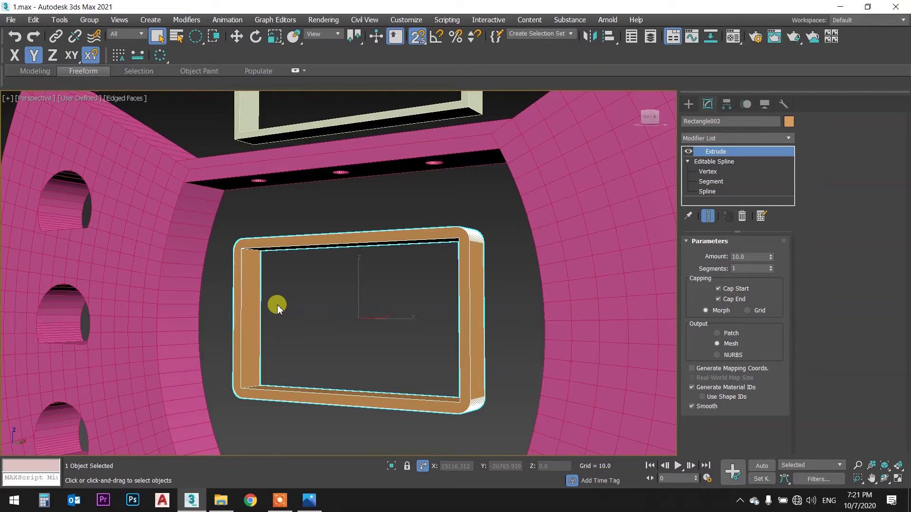
{"action": "key", "text": "f"}
{"action": "key", "text": "F3"}
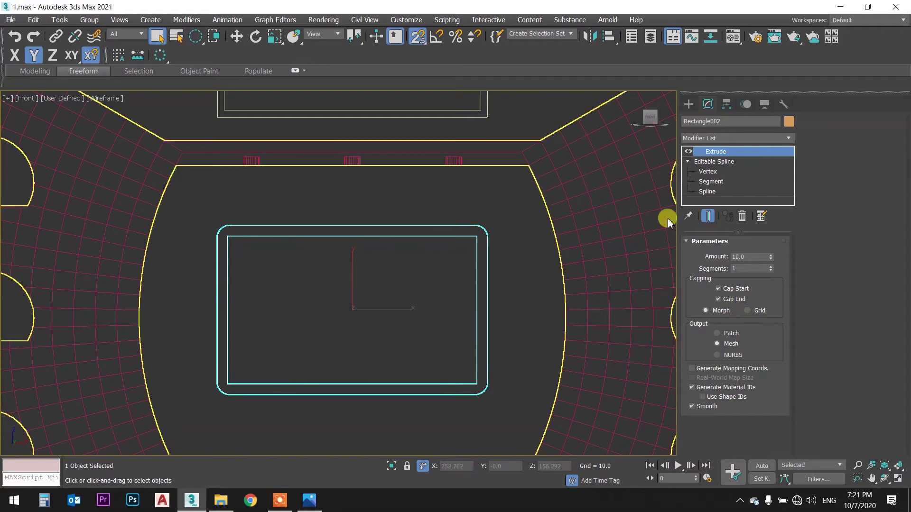
- Detach a copy of the inner rectangle spline as Shape001
{"action": "left_click", "coordinate": [713, 192]}
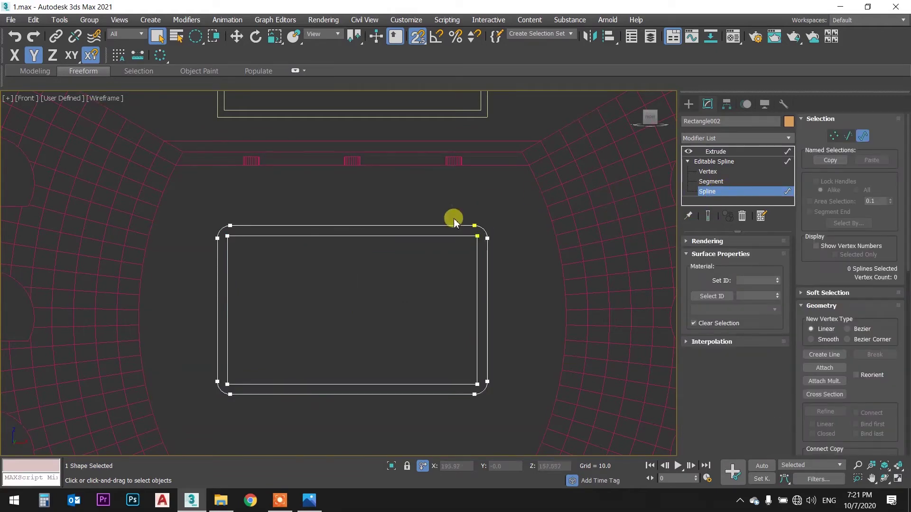
{"action": "left_click", "coordinate": [454, 235]}
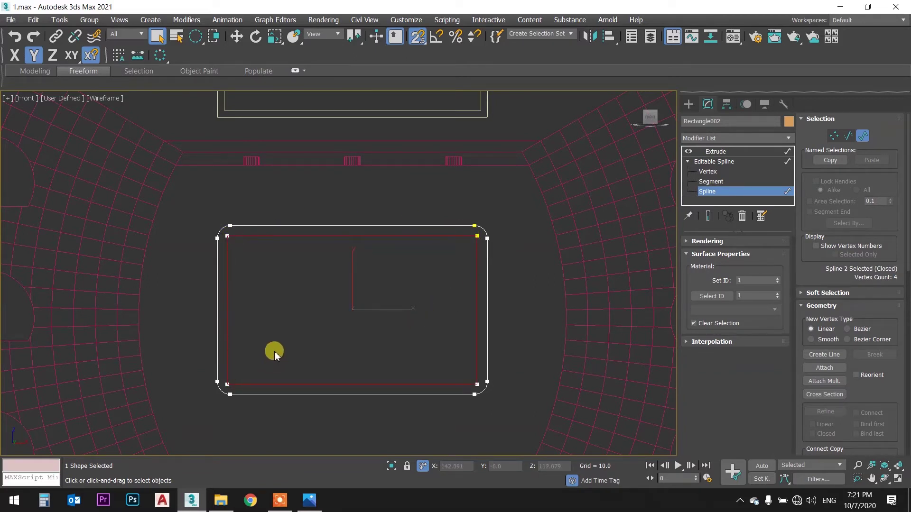
{"action": "scroll", "coordinate": [801, 289], "scroll_direction": "down", "scroll_amount": 5}
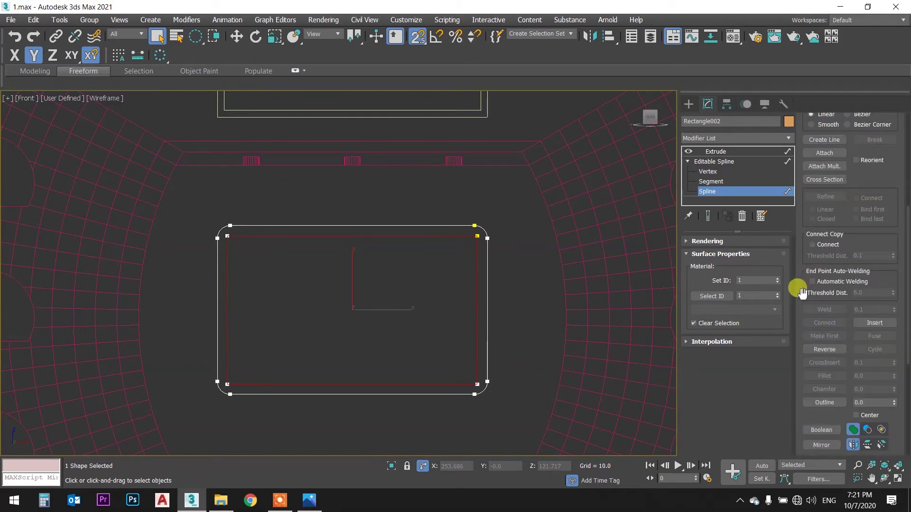
{"action": "scroll", "coordinate": [802, 291], "scroll_direction": "down", "scroll_amount": 4}
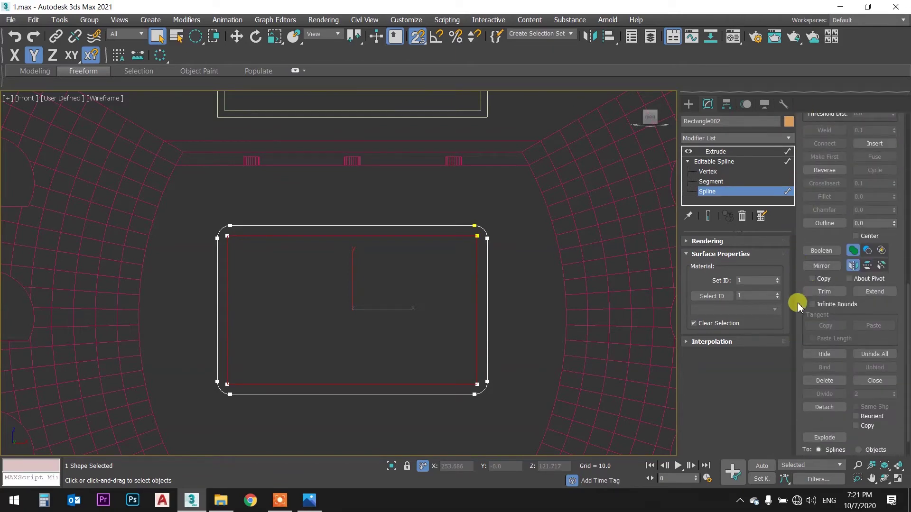
{"action": "scroll", "coordinate": [797, 303], "scroll_direction": "down", "scroll_amount": 2}
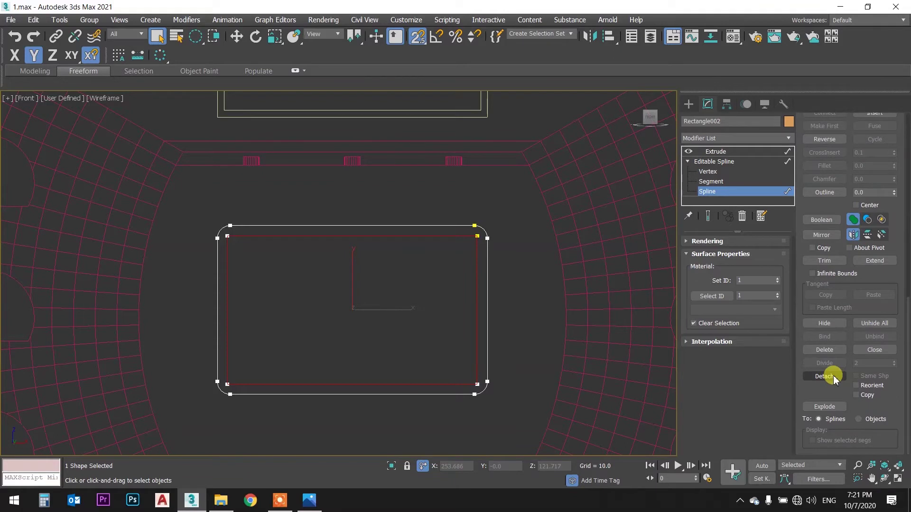
{"action": "left_click", "coordinate": [868, 396]}
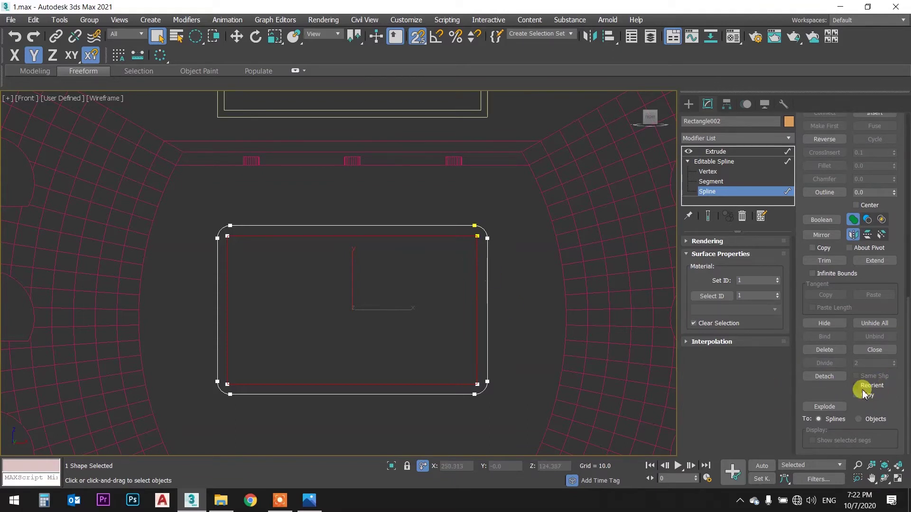
{"action": "left_click", "coordinate": [865, 396]}
{"action": "left_click", "coordinate": [823, 376]}
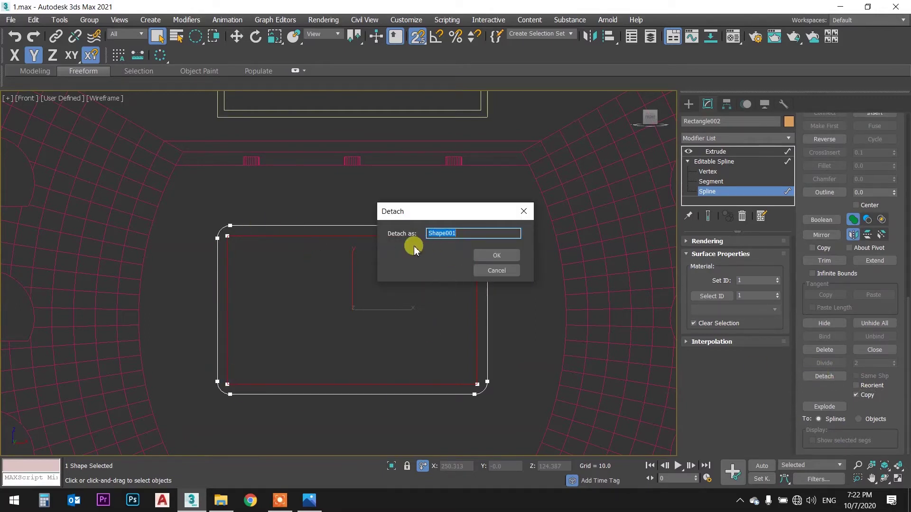
{"action": "left_click", "coordinate": [496, 256]}
{"action": "left_click", "coordinate": [720, 153]}
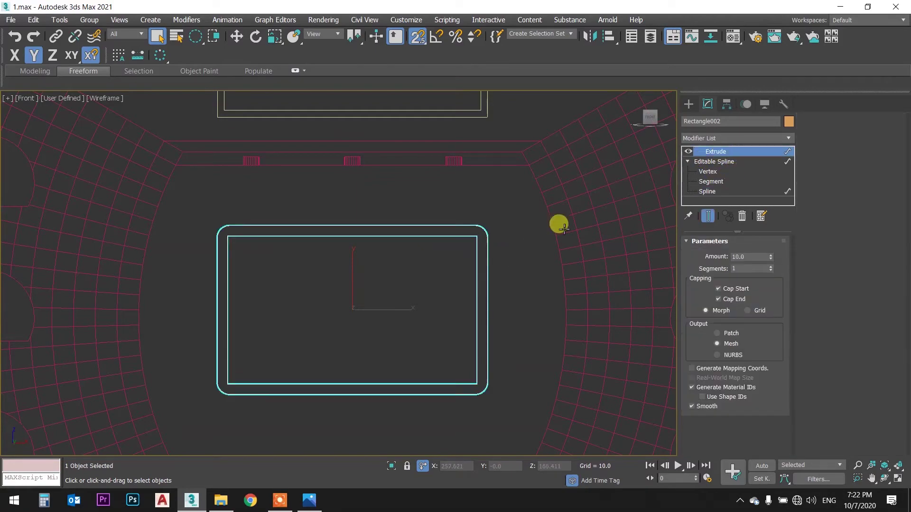
- Switch to perspective and select Shape001 rather than the frame
{"action": "left_click", "coordinate": [518, 241]}
{"action": "key", "text": "p"}
{"action": "mouse_move", "coordinate": [469, 223]}
{"action": "middle_mouse_down"}
{"action": "mouse_move", "coordinate": [528, 271]}
{"action": "mouse_move", "coordinate": [525, 258]}
{"action": "mouse_move", "coordinate": [514, 272]}
{"action": "mouse_move", "coordinate": [526, 271]}
{"action": "mouse_move", "coordinate": [510, 286]}
{"action": "middle_mouse_up"}
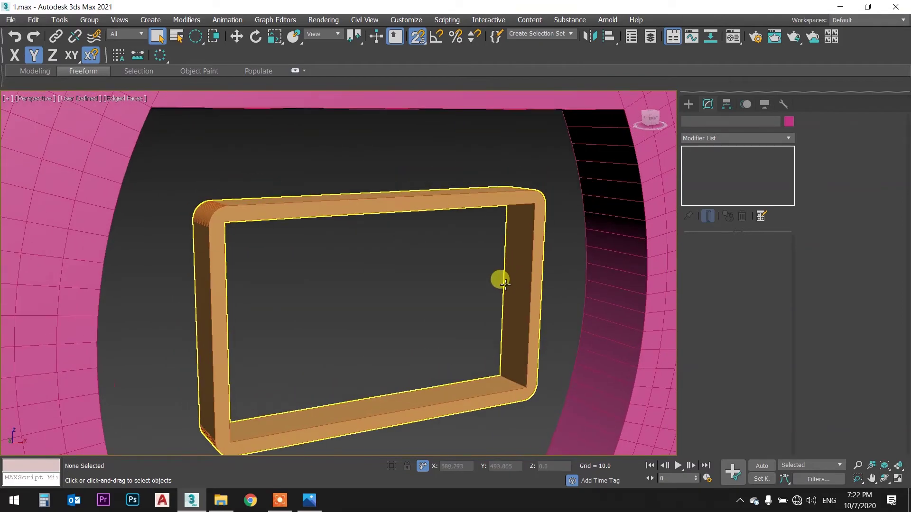
{"action": "left_click", "coordinate": [506, 279]}
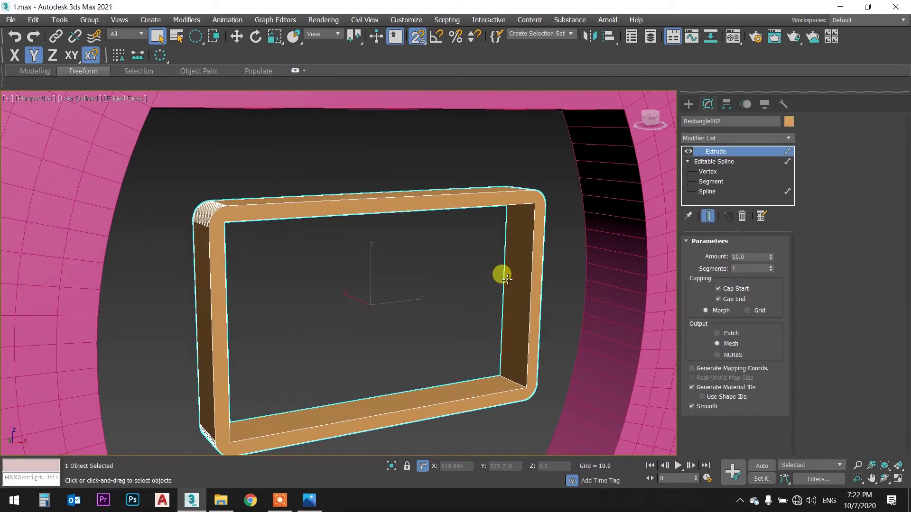
{"action": "left_click", "coordinate": [504, 279]}
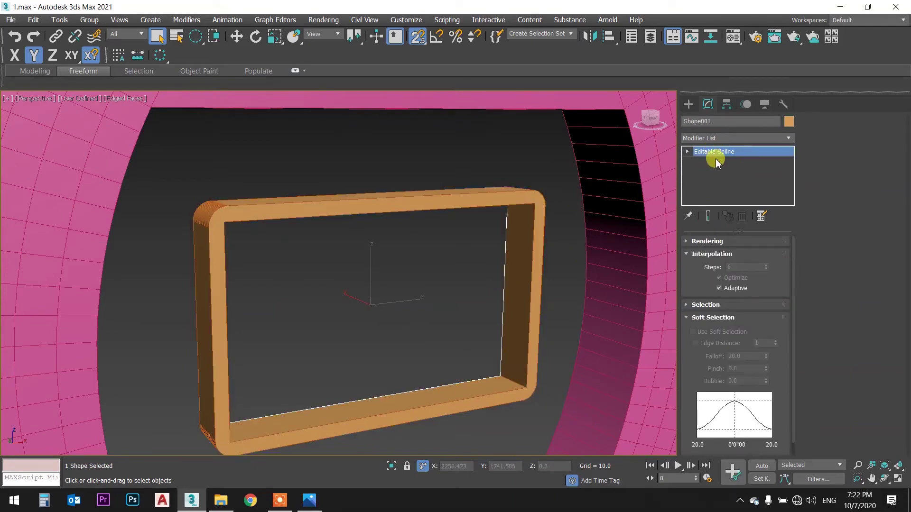
- Extrude Shape001 5 units and colour it lavender
{"action": "mouse_move", "coordinate": [431, 289]}
{"action": "middle_mouse_down", "text": "alt"}
{"action": "mouse_move", "coordinate": [502, 285]}
{"action": "mouse_move", "coordinate": [537, 268]}
{"action": "mouse_move", "coordinate": [539, 281]}
{"action": "mouse_move", "coordinate": [413, 265]}
{"action": "mouse_move", "coordinate": [416, 286]}
{"action": "mouse_move", "coordinate": [458, 287]}
{"action": "middle_mouse_up", "text": "alt"}
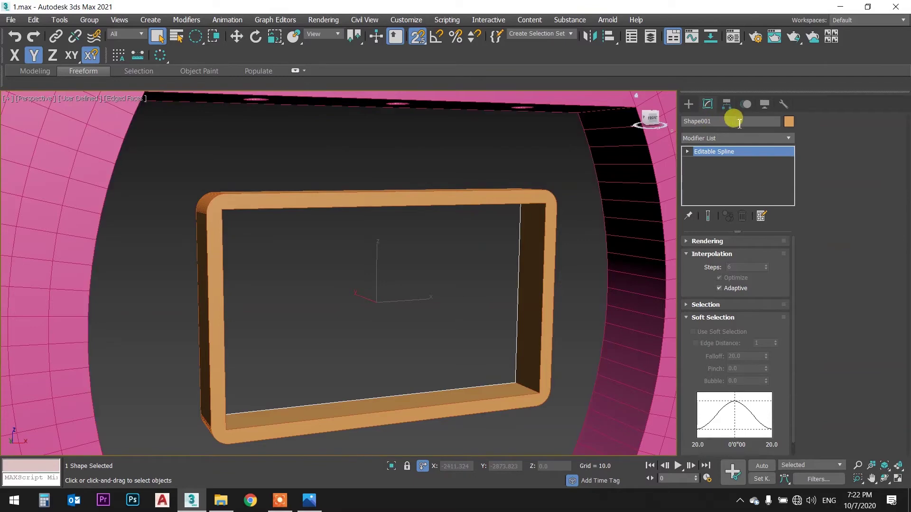
{"action": "left_click", "coordinate": [732, 138]}
{"action": "type", "text": "ex"}
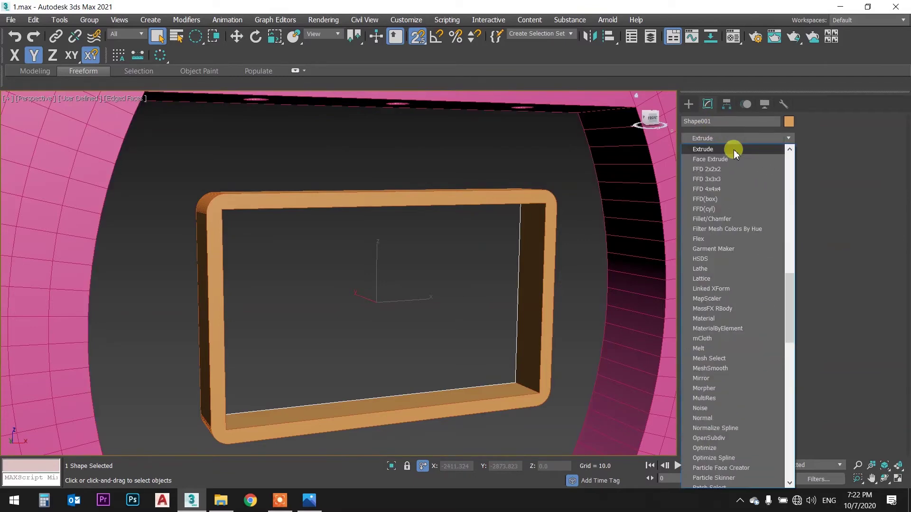
{"action": "left_click", "coordinate": [734, 150]}
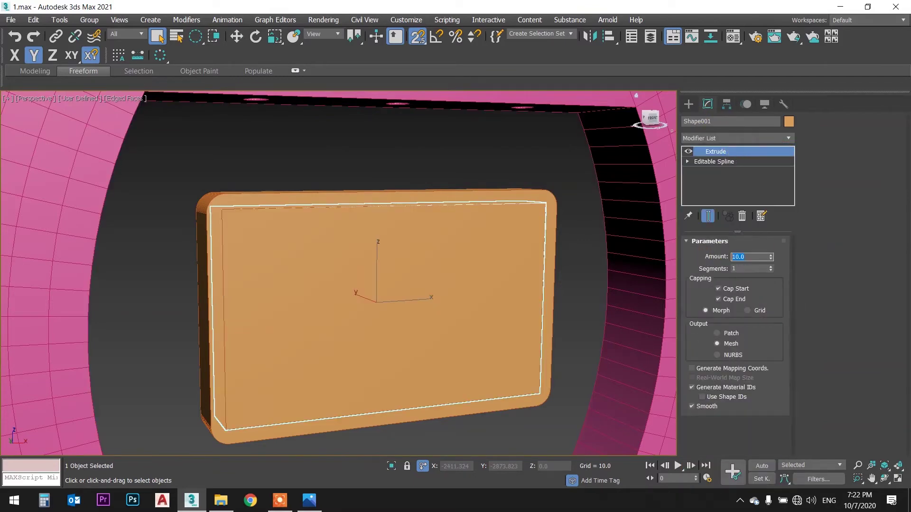
{"action": "type", "text": "5"}
{"action": "key", "text": "Return"}
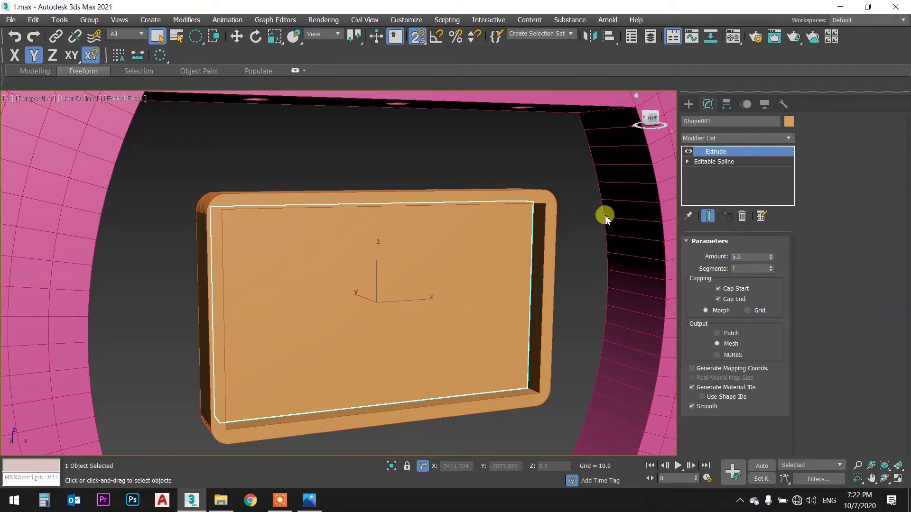
{"action": "left_click", "coordinate": [508, 213]}
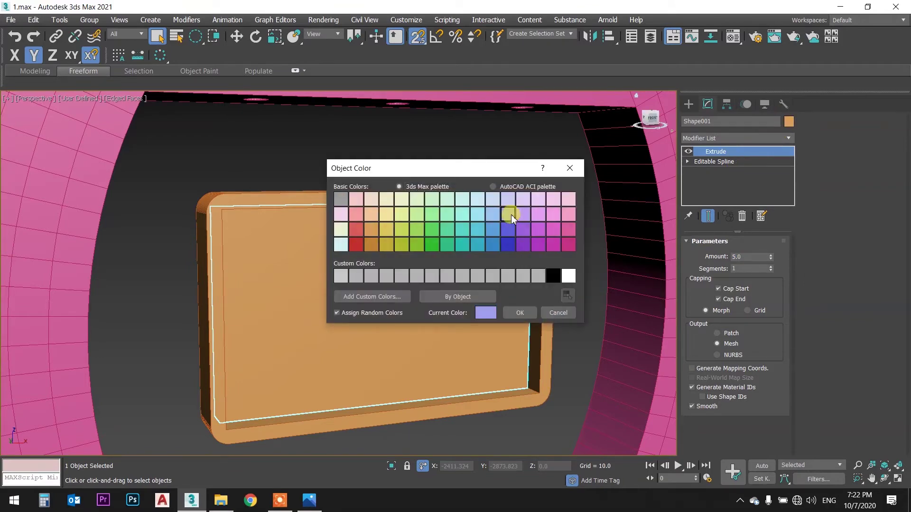
{"action": "left_click", "coordinate": [517, 313]}
- Nudge the lavender panel into place inside the orange frame with snapping off
{"action": "left_click", "coordinate": [469, 187]}
{"action": "mouse_move", "coordinate": [469, 187]}
{"action": "middle_mouse_down"}
{"action": "mouse_move", "coordinate": [390, 230]}
{"action": "mouse_move", "coordinate": [372, 226]}
{"action": "mouse_move", "coordinate": [364, 207]}
{"action": "mouse_move", "coordinate": [409, 197]}
{"action": "mouse_move", "coordinate": [445, 225]}
{"action": "mouse_move", "coordinate": [451, 247]}
{"action": "mouse_move", "coordinate": [372, 278]}
{"action": "middle_mouse_up"}
{"action": "left_click", "coordinate": [451, 246]}
{"action": "key", "text": "w"}
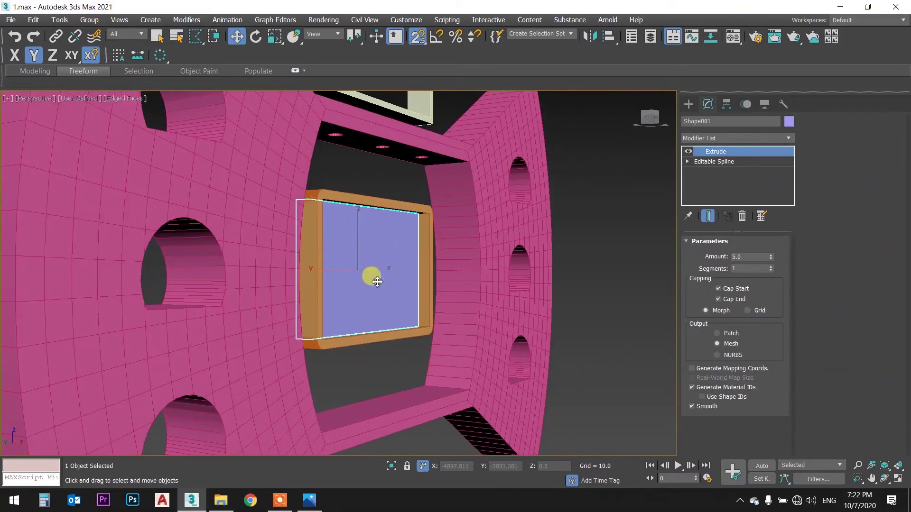
{"action": "key", "text": "s"}
{"action": "mouse_move", "coordinate": [333, 269]}
{"action": "left_mouse_down"}
{"action": "mouse_move", "coordinate": [437, 264]}
{"action": "mouse_move", "coordinate": [299, 265]}
{"action": "mouse_move", "coordinate": [412, 264]}
{"action": "mouse_move", "coordinate": [405, 241]}
{"action": "left_mouse_up"}
{"action": "mouse_move", "coordinate": [405, 240]}
{"action": "middle_mouse_down", "text": "alt"}
{"action": "mouse_move", "coordinate": [299, 230]}
{"action": "mouse_move", "coordinate": [304, 241]}
{"action": "middle_mouse_up", "text": "alt"}
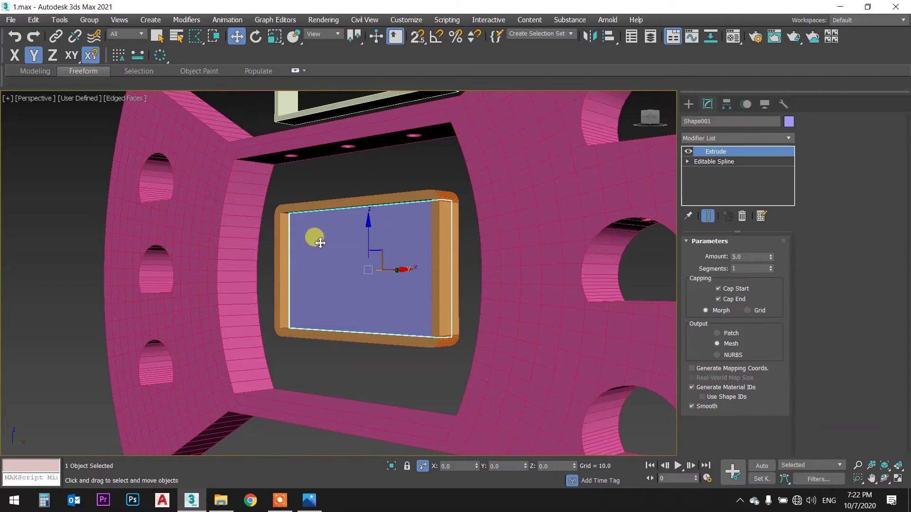
{"action": "mouse_move", "coordinate": [329, 241]}
{"action": "middle_mouse_down", "text": "alt"}
{"action": "mouse_move", "coordinate": [356, 233]}
{"action": "mouse_move", "coordinate": [393, 249]}
{"action": "mouse_move", "coordinate": [431, 234]}
{"action": "middle_mouse_up", "text": "alt"}
{"action": "key", "text": "q"}
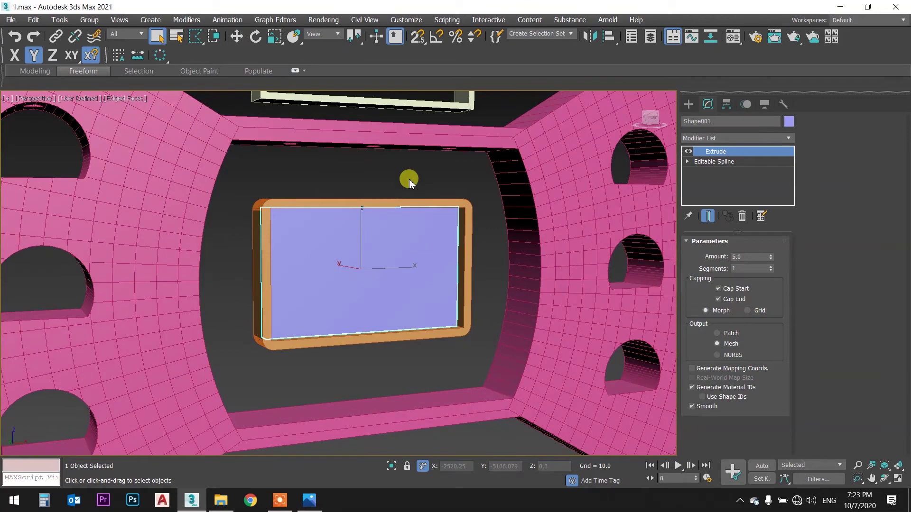
{"action": "left_click", "coordinate": [409, 184]}
{"action": "mouse_move", "coordinate": [378, 188]}
{"action": "middle_mouse_down", "text": "alt"}
{"action": "mouse_move", "coordinate": [391, 205]}
{"action": "mouse_move", "coordinate": [394, 248]}
{"action": "middle_mouse_up", "text": "alt"}
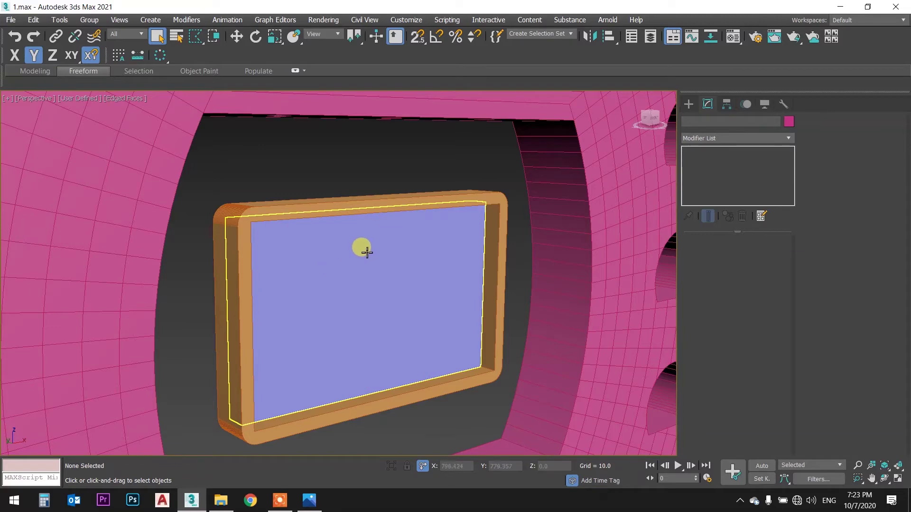
- Switch to the Front wireframe view and zoom onto the wall unit's lower section
{"action": "scroll", "coordinate": [350, 248], "scroll_direction": "down", "scroll_amount": 5}
{"action": "mouse_move", "coordinate": [376, 227]}
{"action": "middle_mouse_down", "text": "alt"}
{"action": "mouse_move", "coordinate": [304, 177]}
{"action": "mouse_move", "coordinate": [311, 203]}
{"action": "middle_mouse_up", "text": "alt"}
{"action": "scroll", "coordinate": [303, 177], "scroll_direction": "down", "scroll_amount": 3}
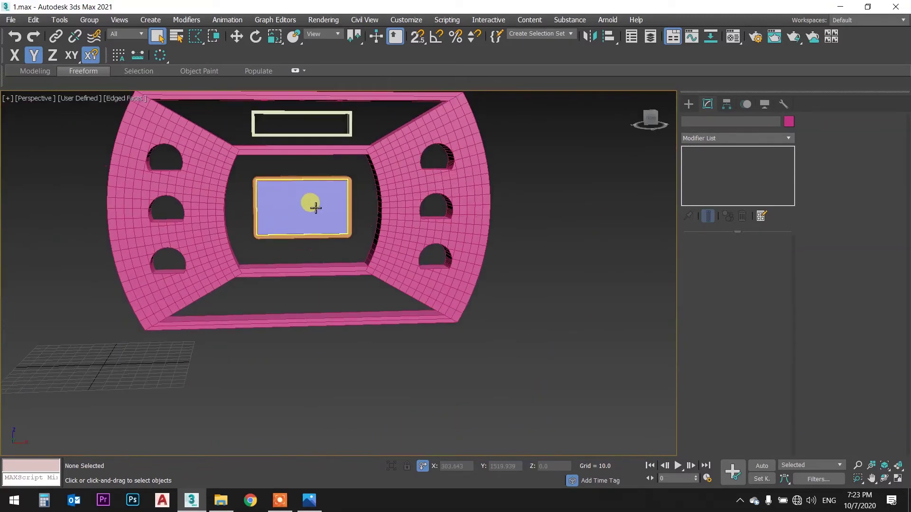
{"action": "key", "text": "f"}
{"action": "scroll", "coordinate": [386, 254], "scroll_direction": "down", "scroll_amount": 3}
{"action": "scroll", "coordinate": [377, 272], "scroll_direction": "down", "scroll_amount": 2}
{"action": "scroll", "coordinate": [378, 272], "scroll_direction": "up", "scroll_amount": 5}
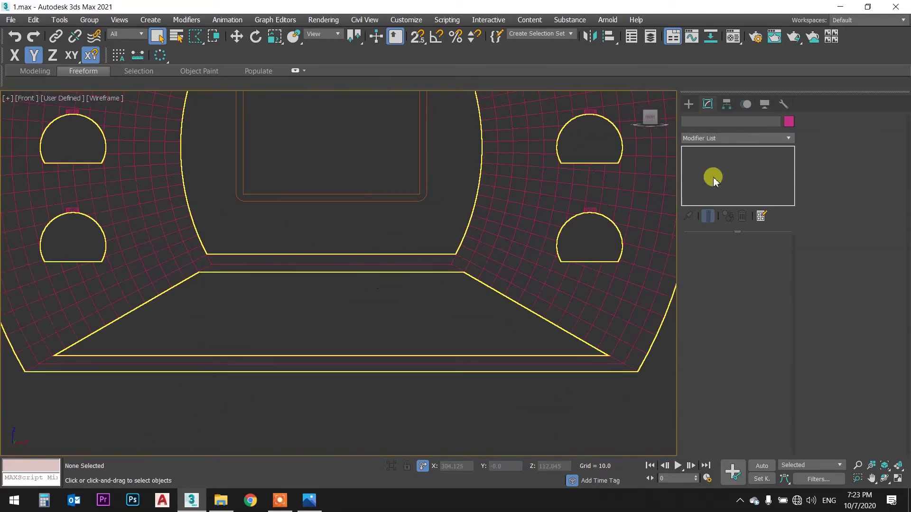
{"action": "left_click", "coordinate": [687, 104]}
- Draw a rectangle spline across the lower section below the TV frame
{"action": "left_click", "coordinate": [760, 182]}
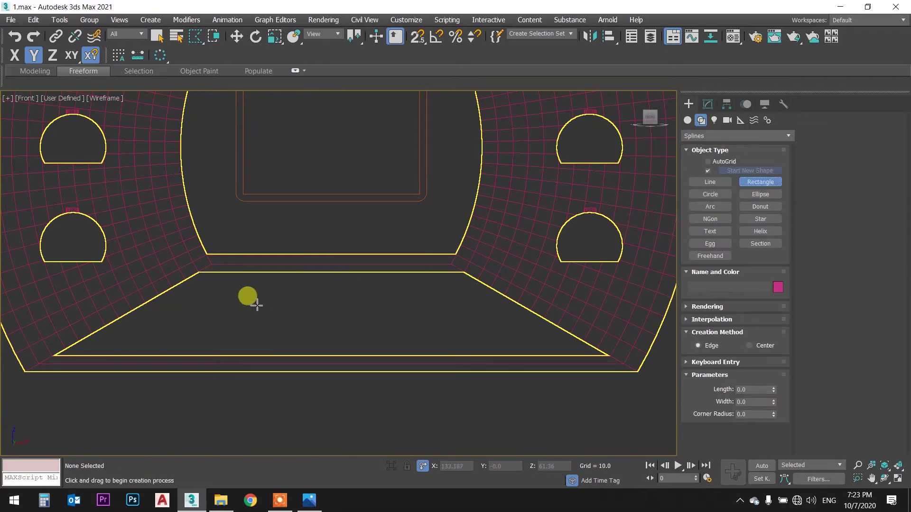
{"action": "scroll", "coordinate": [240, 290], "scroll_direction": "up", "scroll_amount": 2}
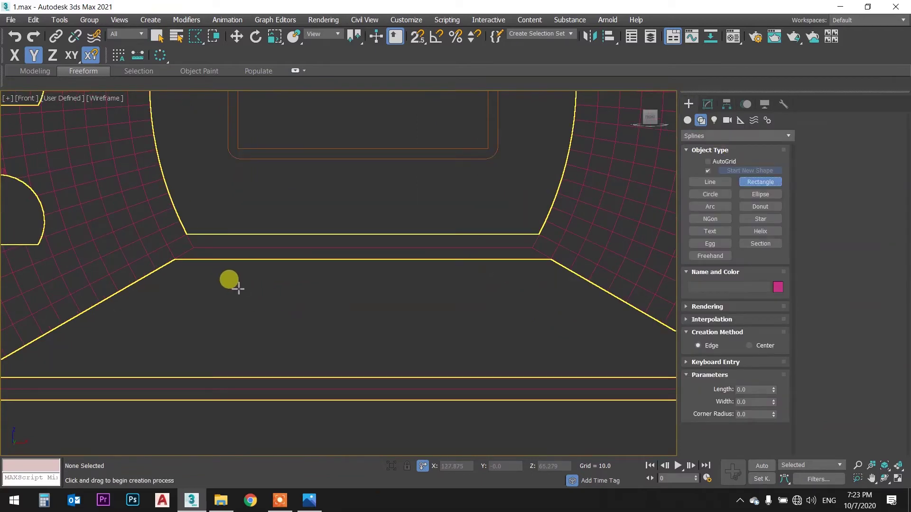
{"action": "right_click", "coordinate": [237, 287]}
{"action": "scroll", "coordinate": [237, 287], "scroll_direction": "down", "scroll_amount": 2}
{"action": "scroll", "coordinate": [308, 242], "scroll_direction": "down", "scroll_amount": 3}
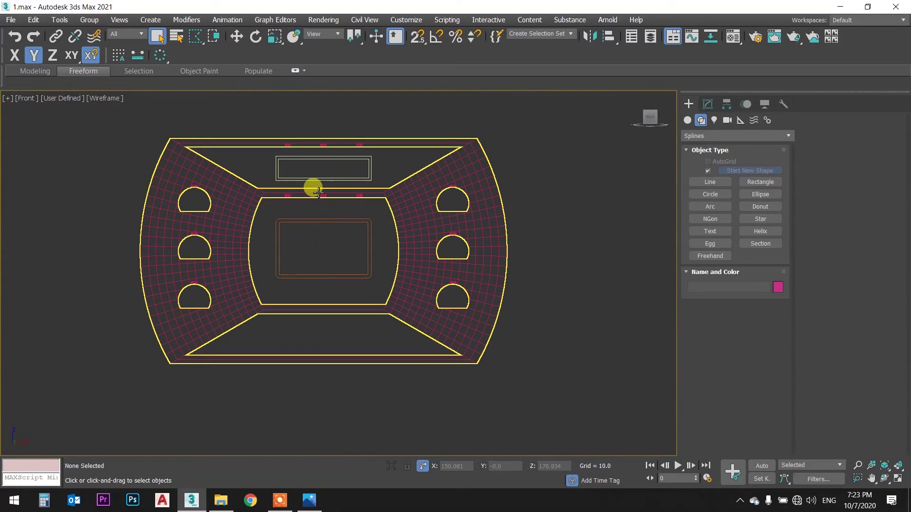
{"action": "left_click", "coordinate": [773, 183]}
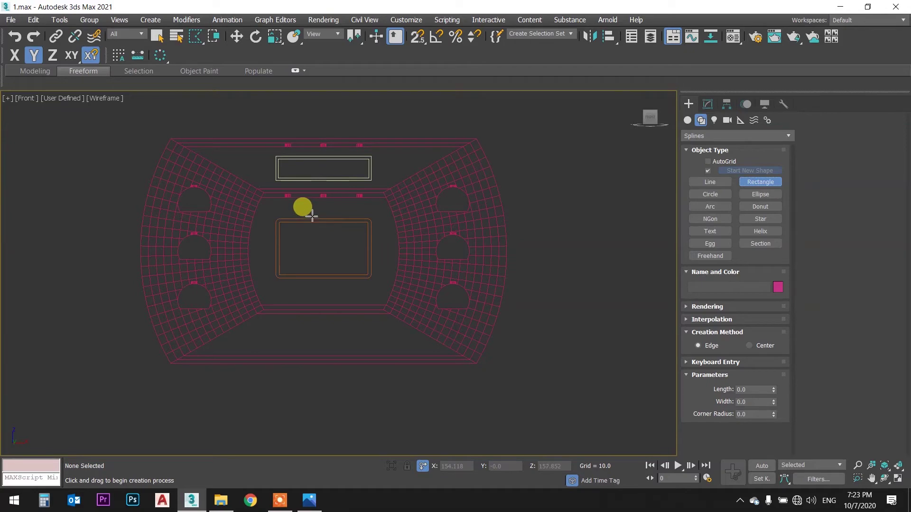
{"action": "scroll", "coordinate": [305, 308], "scroll_direction": "up", "scroll_amount": 3}
{"action": "scroll", "coordinate": [237, 328], "scroll_direction": "up", "scroll_amount": 3}
{"action": "mouse_move", "coordinate": [235, 333]}
{"action": "left_mouse_down"}
{"action": "mouse_move", "coordinate": [372, 356]}
{"action": "mouse_move", "coordinate": [449, 385]}
{"action": "left_mouse_up"}
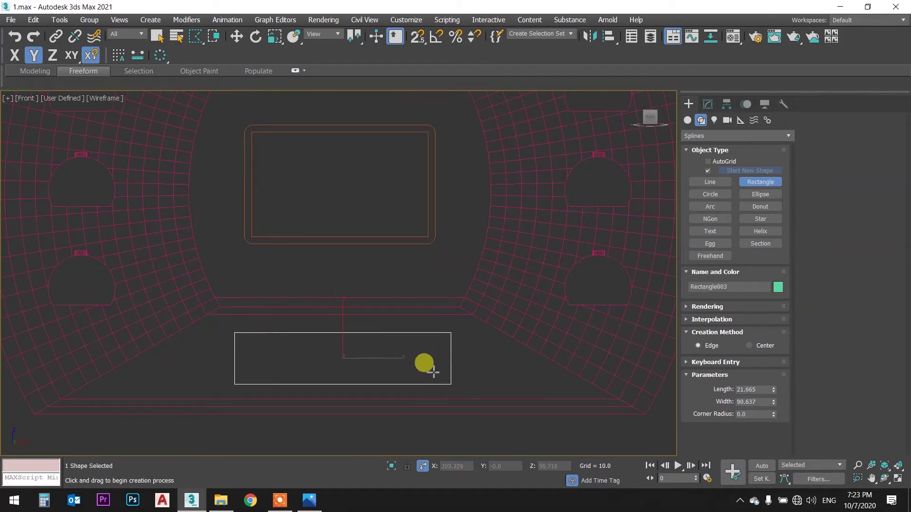
- Centre the rectangle with snapping on, then select it in the Perspective view
{"action": "key", "text": "w"}
{"action": "left_click_drag", "start_coordinate": [386, 356], "coordinate": [372, 282]}
{"action": "key", "text": "s"}
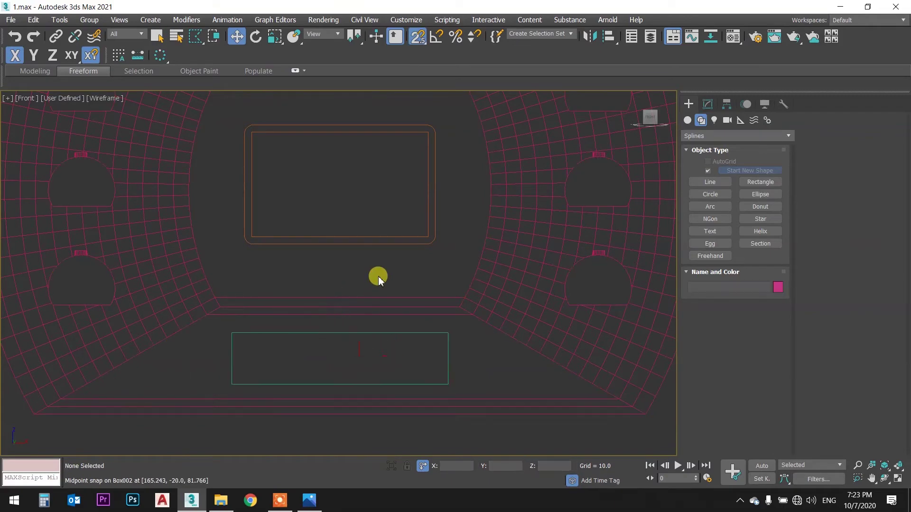
{"action": "key", "text": "p"}
{"action": "scroll", "coordinate": [379, 289], "scroll_direction": "up", "scroll_amount": 3}
{"action": "mouse_move", "coordinate": [327, 294]}
{"action": "middle_mouse_down", "text": "alt"}
{"action": "mouse_move", "coordinate": [358, 304]}
{"action": "mouse_move", "coordinate": [369, 278]}
{"action": "middle_mouse_up", "text": "alt"}
{"action": "key", "text": "q"}
{"action": "left_click", "coordinate": [368, 277]}
{"action": "left_click", "coordinate": [707, 103]}
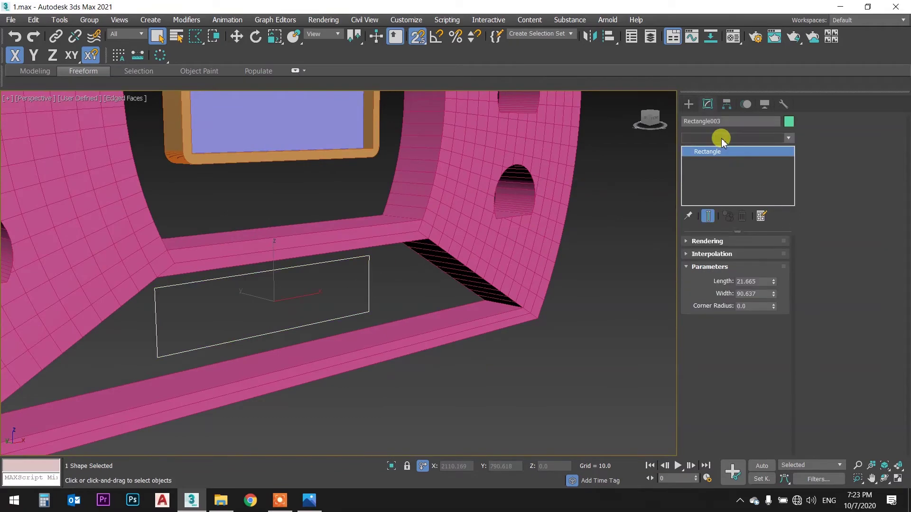
- Apply a Sweep modifier with the built-in Bar section to Rectangle003
{"action": "left_click", "coordinate": [719, 138]}
{"action": "type", "text": "sweep"}
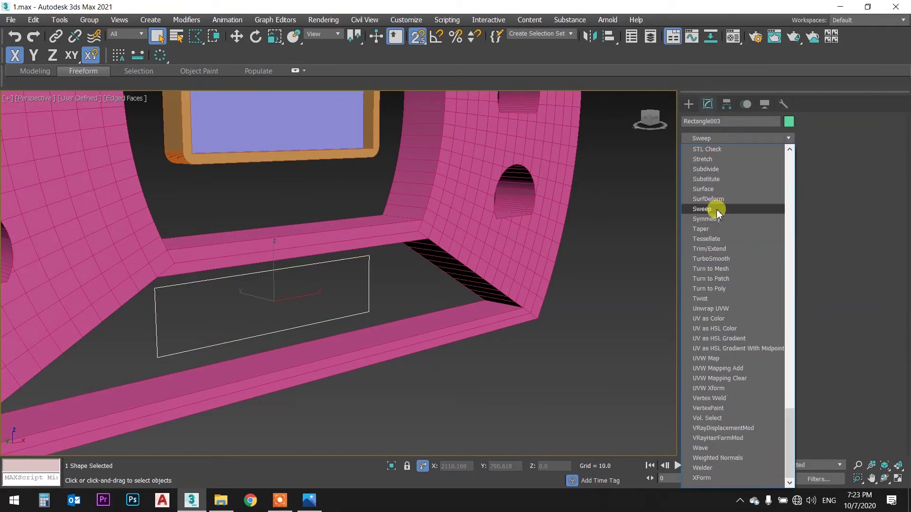
{"action": "left_click", "coordinate": [715, 209]}
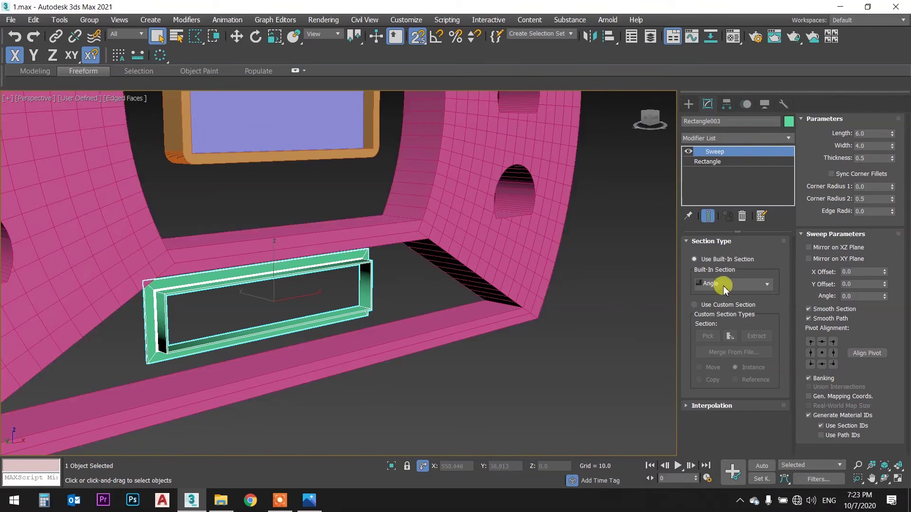
{"action": "left_click", "coordinate": [732, 285]}
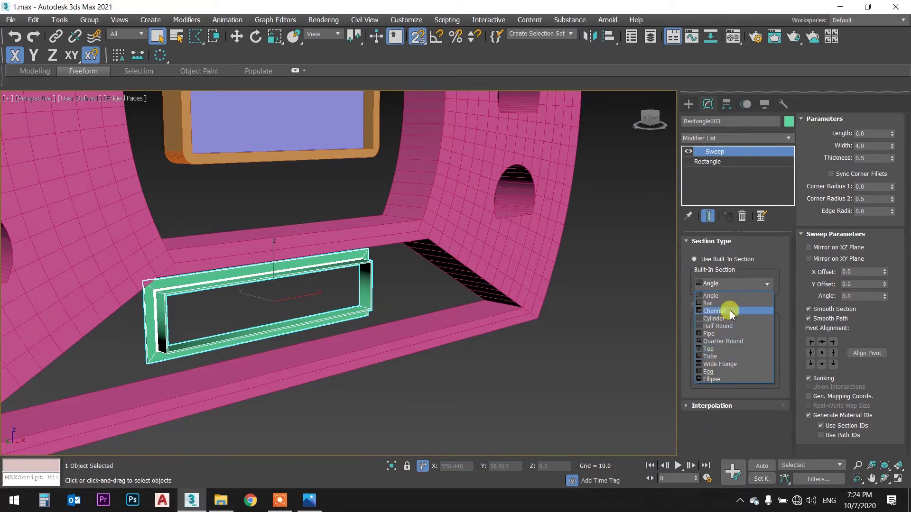
{"action": "left_click", "coordinate": [730, 304]}
{"action": "mouse_move", "coordinate": [372, 240]}
{"action": "middle_mouse_down", "text": "alt"}
{"action": "mouse_move", "coordinate": [291, 227]}
{"action": "mouse_move", "coordinate": [321, 230]}
{"action": "middle_mouse_up", "text": "alt"}
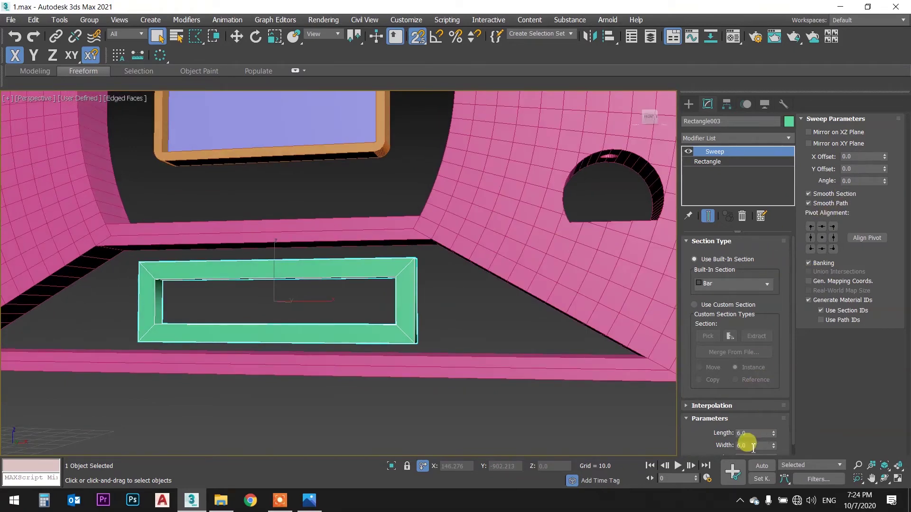
{"action": "scroll", "coordinate": [697, 425], "scroll_direction": "down", "scroll_amount": 1}
- Set the Bar profile to length 4.68 and width 2.64, checking the reference photo
{"action": "mouse_move", "coordinate": [772, 424]}
{"action": "left_mouse_down"}
{"action": "mouse_move", "coordinate": [763, 442]}
{"action": "mouse_move", "coordinate": [769, 421]}
{"action": "mouse_move", "coordinate": [771, 467]}
{"action": "mouse_move", "coordinate": [735, 429]}
{"action": "left_mouse_up"}
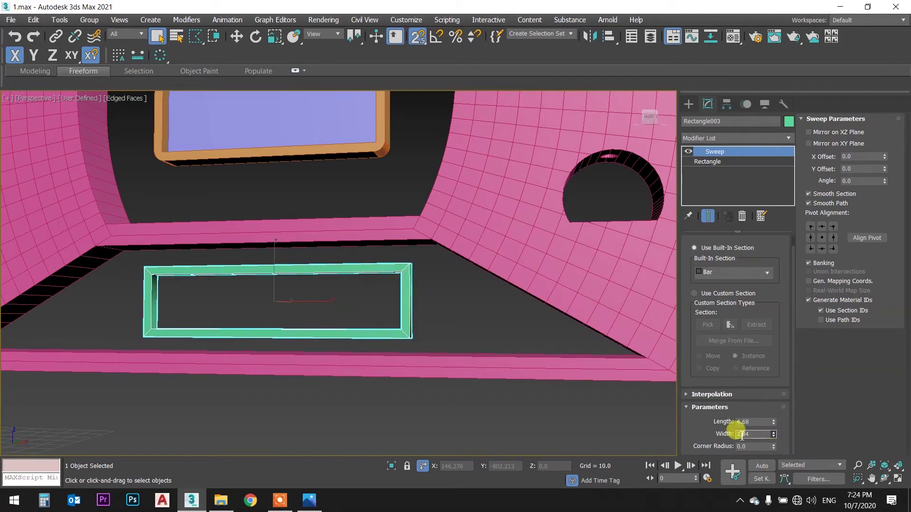
{"action": "scroll", "coordinate": [407, 264], "scroll_direction": "up", "scroll_amount": 2}
{"action": "scroll", "coordinate": [427, 263], "scroll_direction": "up", "scroll_amount": 2}
{"action": "scroll", "coordinate": [427, 263], "scroll_direction": "up", "scroll_amount": 2}
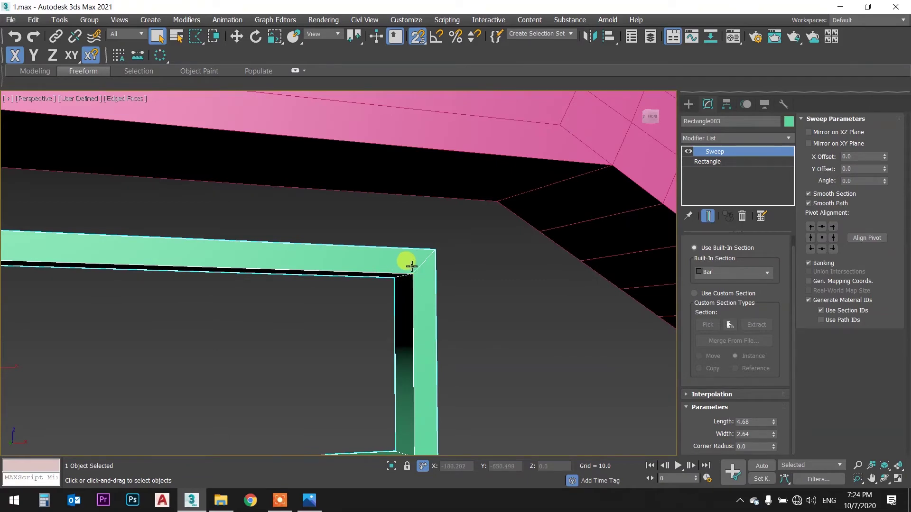
{"action": "scroll", "coordinate": [406, 237], "scroll_direction": "down", "scroll_amount": 5}
{"action": "middle_click_drag", "start_coordinate": [403, 208], "coordinate": [358, 248]}
{"action": "scroll", "coordinate": [360, 203], "scroll_direction": "up", "scroll_amount": 3}
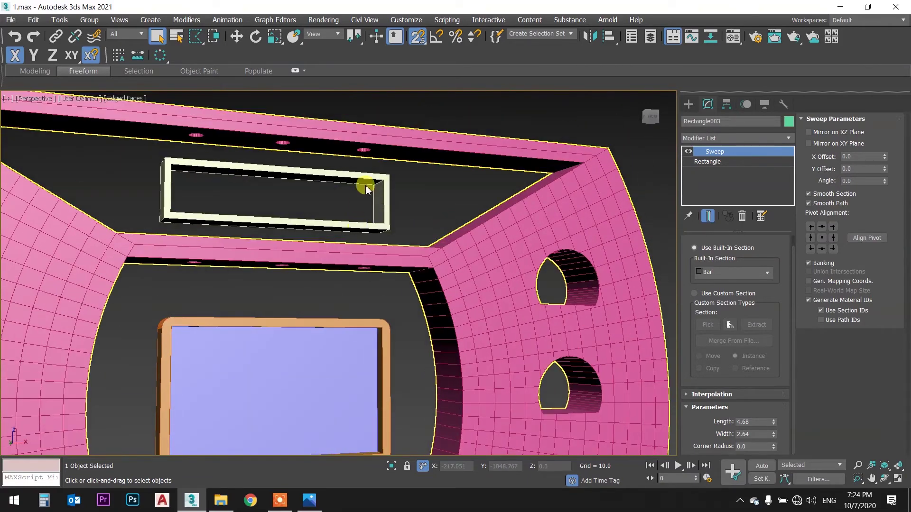
{"action": "scroll", "coordinate": [395, 173], "scroll_direction": "up", "scroll_amount": 4}
{"action": "scroll", "coordinate": [395, 173], "scroll_direction": "up", "scroll_amount": 2}
{"action": "scroll", "coordinate": [396, 179], "scroll_direction": "down", "scroll_amount": 3}
{"action": "scroll", "coordinate": [387, 189], "scroll_direction": "down", "scroll_amount": 4}
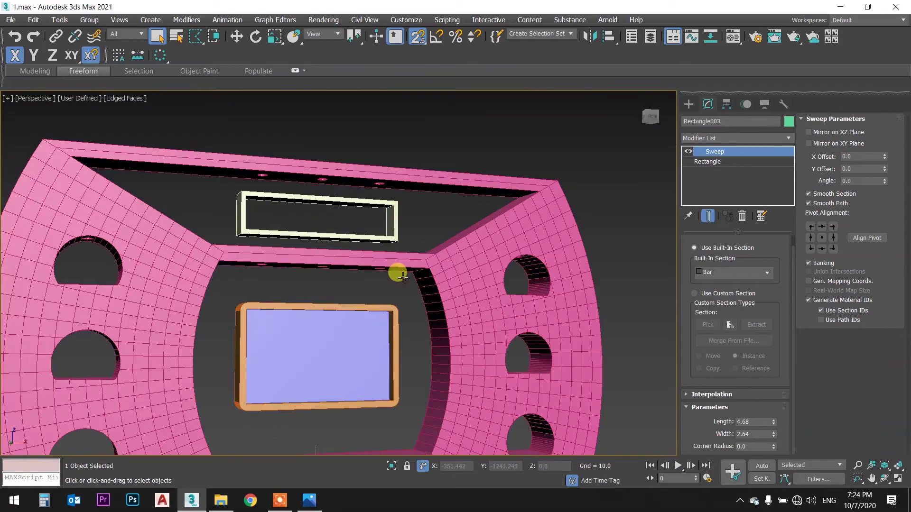
{"action": "scroll", "coordinate": [396, 177], "scroll_direction": "up", "scroll_amount": 2}
{"action": "left_click", "coordinate": [309, 500]}
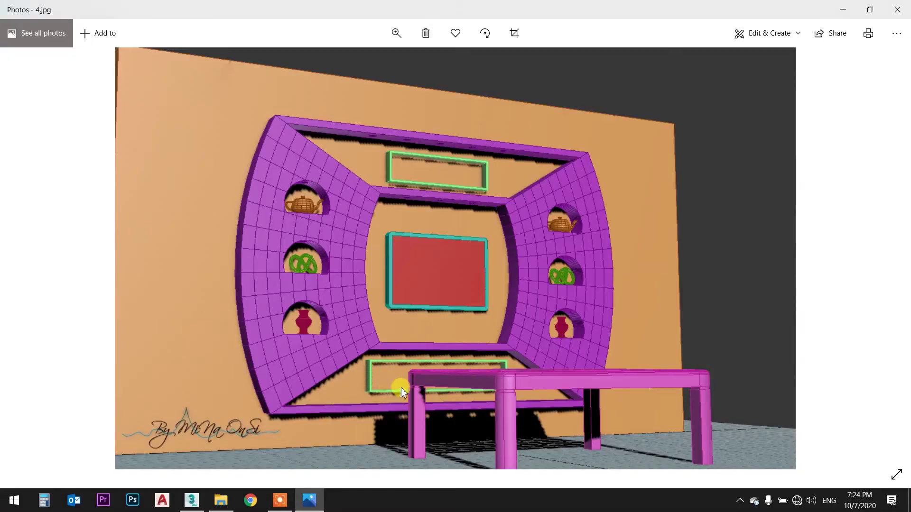
{"action": "left_click", "coordinate": [308, 500]}
{"action": "scroll", "coordinate": [375, 322], "scroll_direction": "up", "scroll_amount": 4}
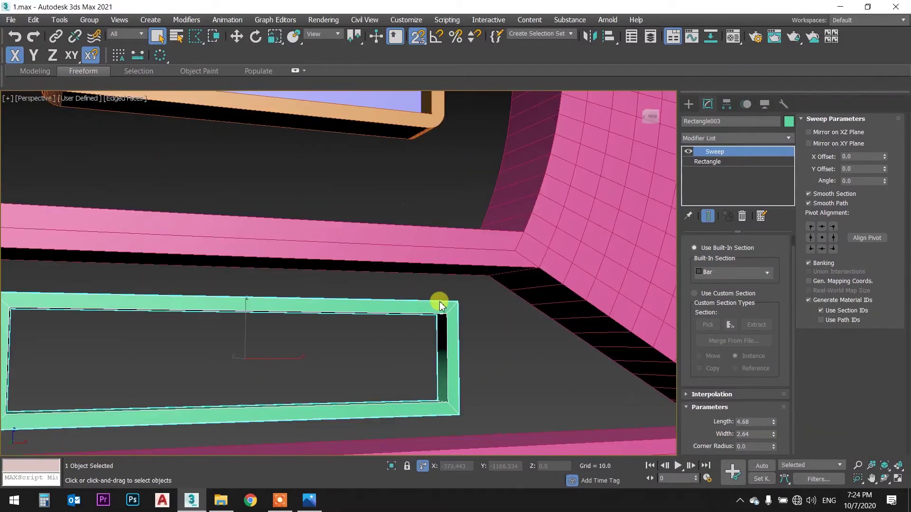
{"action": "scroll", "coordinate": [441, 309], "scroll_direction": "up", "scroll_amount": 2}
{"action": "scroll", "coordinate": [456, 313], "scroll_direction": "up", "scroll_amount": 2}
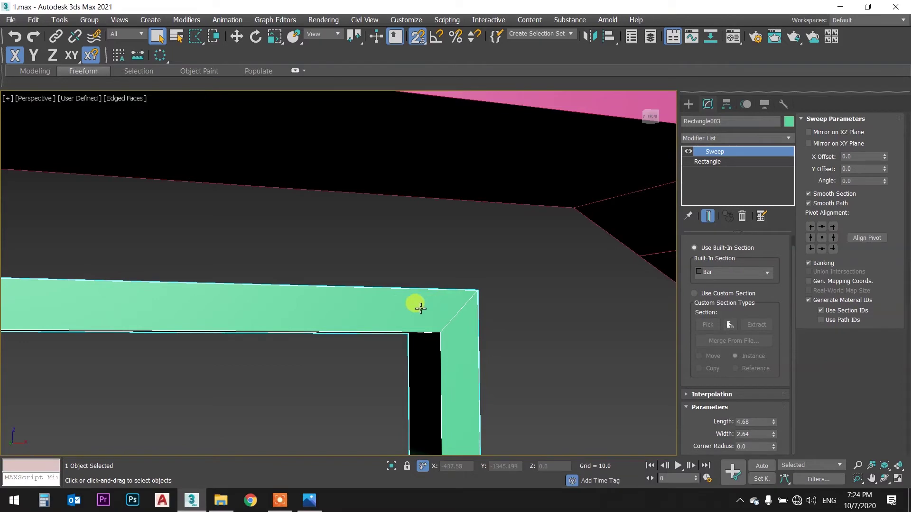
{"action": "scroll", "coordinate": [417, 294], "scroll_direction": "down", "scroll_amount": 3}
{"action": "scroll", "coordinate": [419, 349], "scroll_direction": "down", "scroll_amount": 4}
{"action": "scroll", "coordinate": [397, 258], "scroll_direction": "down", "scroll_amount": 3}
{"action": "scroll", "coordinate": [414, 174], "scroll_direction": "down", "scroll_amount": 2}
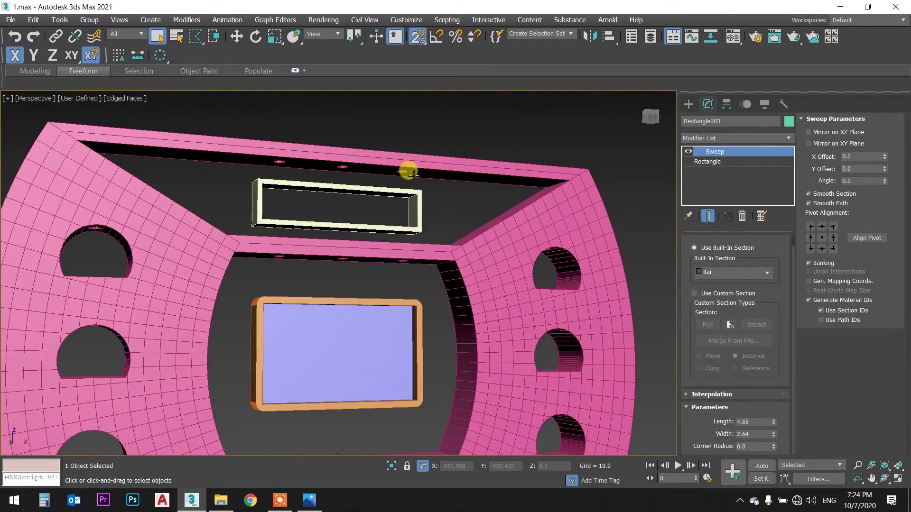
{"action": "scroll", "coordinate": [413, 174], "scroll_direction": "up", "scroll_amount": 5}
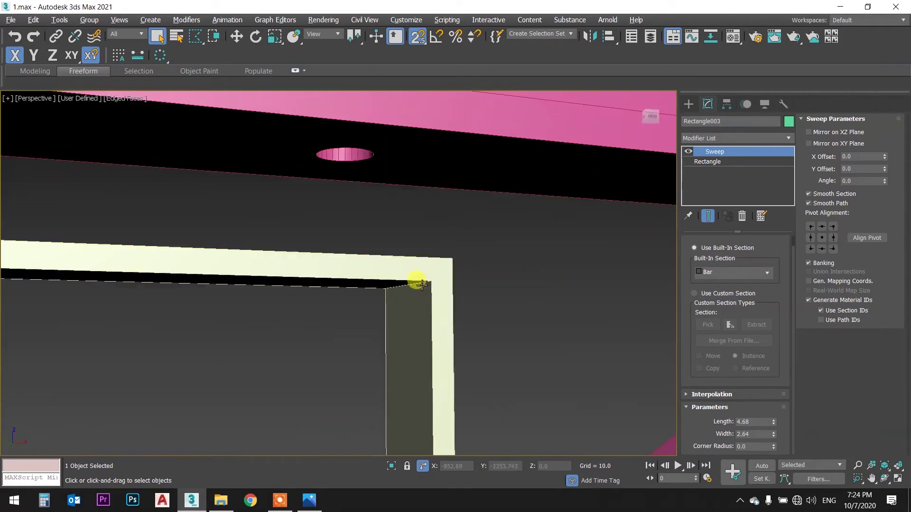
{"action": "middle_click_drag", "start_coordinate": [435, 279], "coordinate": [429, 299], "text": "alt"}
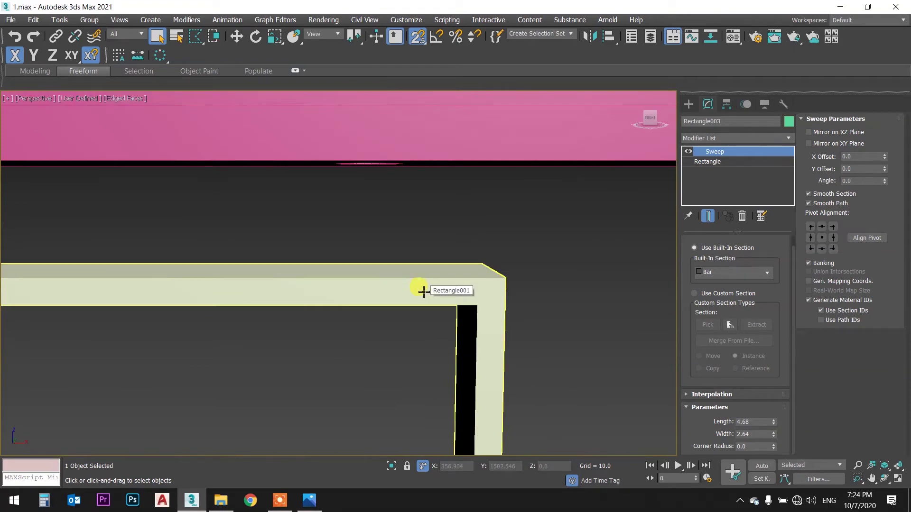
{"action": "mouse_move", "coordinate": [474, 282]}
{"action": "middle_mouse_down"}
{"action": "mouse_move", "coordinate": [482, 254]}
{"action": "mouse_move", "coordinate": [457, 238]}
{"action": "mouse_move", "coordinate": [470, 216]}
{"action": "middle_mouse_up"}
{"action": "left_click", "coordinate": [482, 256]}
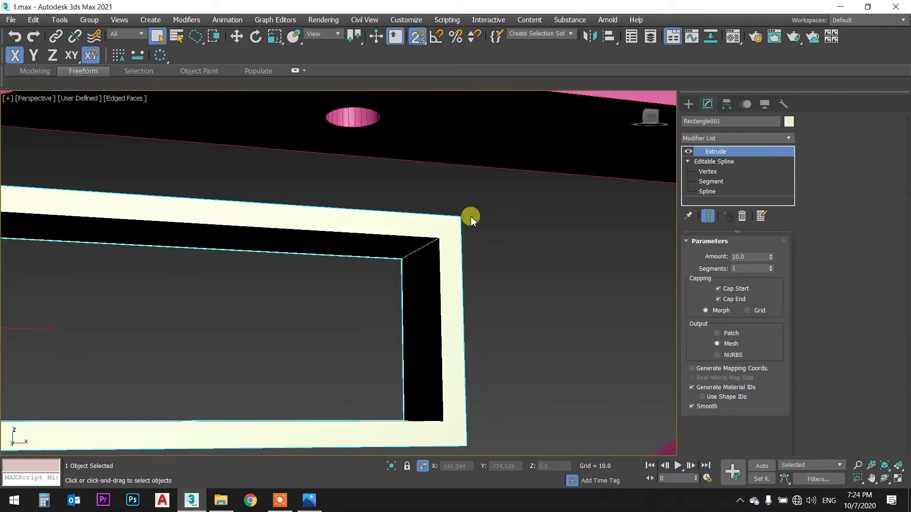
{"action": "scroll", "coordinate": [446, 241], "scroll_direction": "up", "scroll_amount": 1}
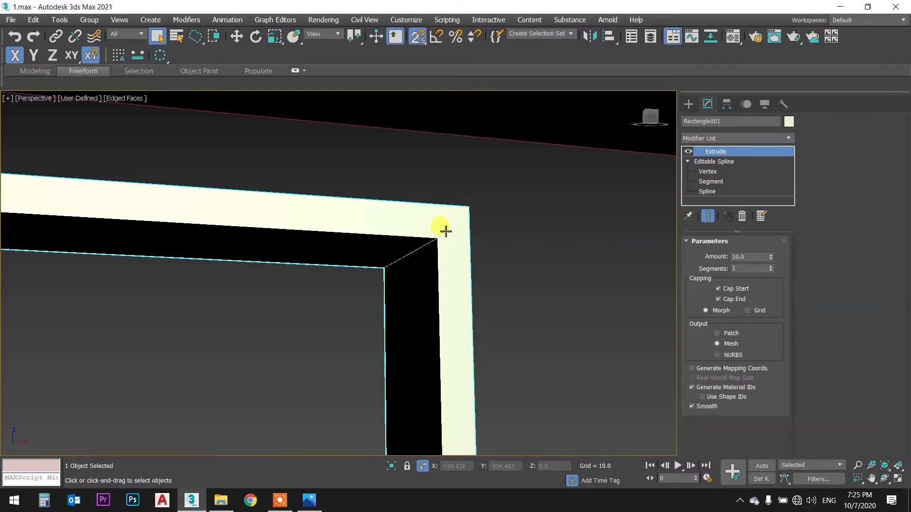
{"action": "scroll", "coordinate": [384, 238], "scroll_direction": "down", "scroll_amount": 5}
{"action": "scroll", "coordinate": [380, 228], "scroll_direction": "down", "scroll_amount": 2}
{"action": "scroll", "coordinate": [392, 344], "scroll_direction": "up", "scroll_amount": 4}
{"action": "left_click", "coordinate": [401, 326]}
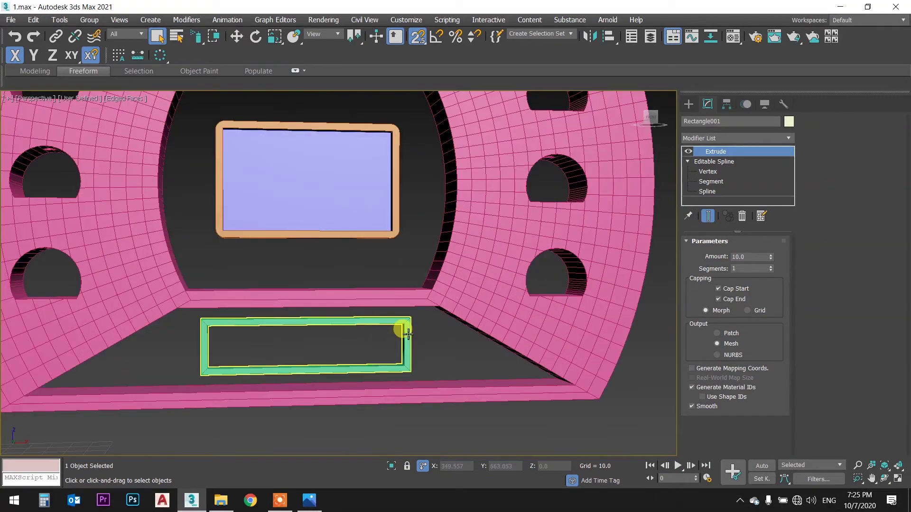
{"action": "mouse_move", "coordinate": [401, 325]}
{"action": "middle_mouse_down", "text": "alt"}
{"action": "mouse_move", "coordinate": [427, 284]}
{"action": "mouse_move", "coordinate": [498, 280]}
{"action": "mouse_move", "coordinate": [415, 295]}
{"action": "mouse_move", "coordinate": [326, 290]}
{"action": "mouse_move", "coordinate": [357, 276]}
{"action": "mouse_move", "coordinate": [380, 288]}
{"action": "middle_mouse_up", "text": "alt"}
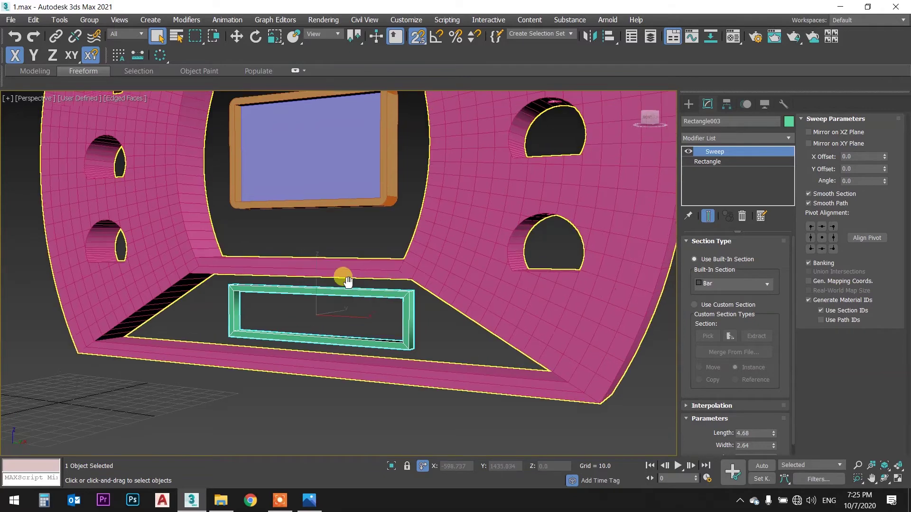
{"action": "key", "text": "t"}
{"action": "scroll", "coordinate": [355, 231], "scroll_direction": "down", "scroll_amount": 1}
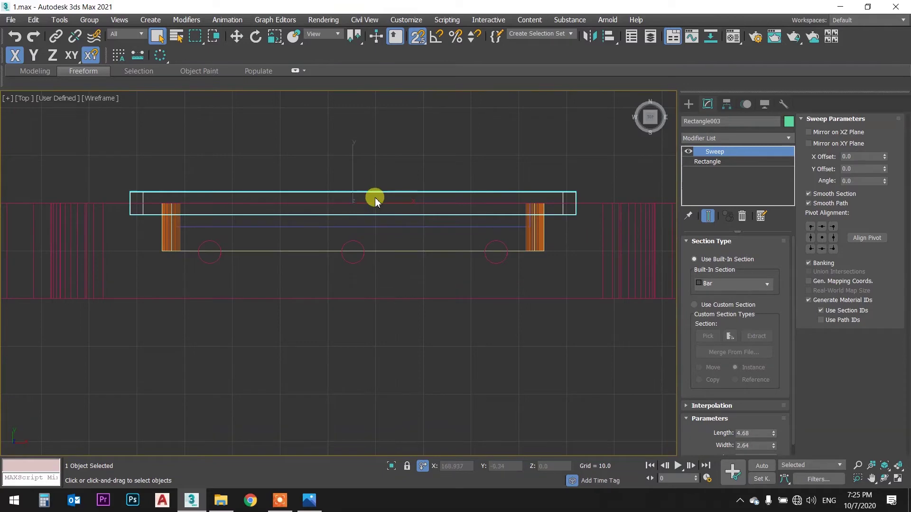
- Move the green frame along Y only to align with the orange posts, then view in Perspective
{"action": "scroll", "coordinate": [374, 197], "scroll_direction": "down", "scroll_amount": 2}
{"action": "scroll", "coordinate": [378, 212], "scroll_direction": "down", "scroll_amount": 4}
{"action": "scroll", "coordinate": [389, 206], "scroll_direction": "up", "scroll_amount": 2}
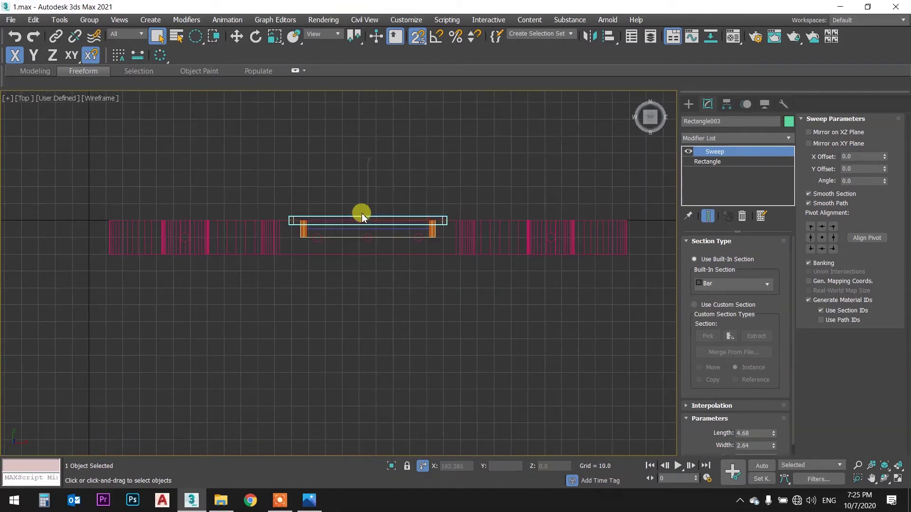
{"action": "scroll", "coordinate": [271, 215], "scroll_direction": "up", "scroll_amount": 2}
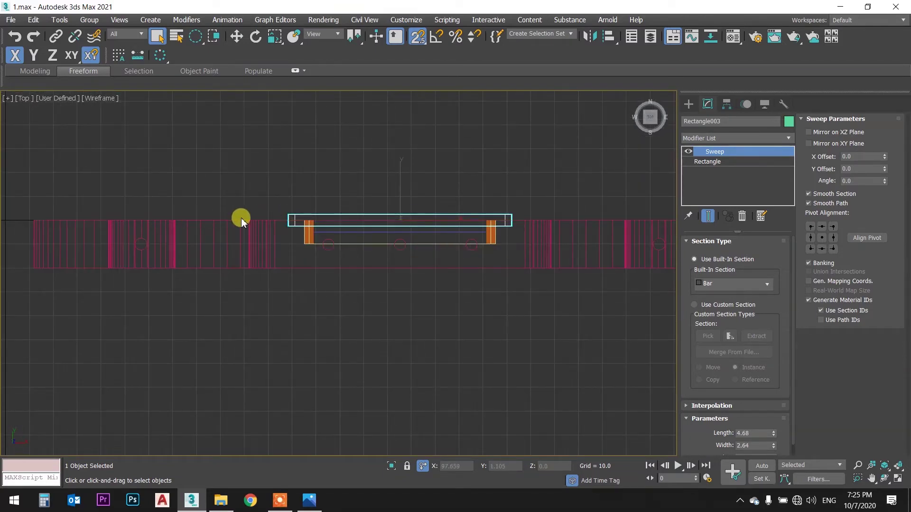
{"action": "scroll", "coordinate": [325, 208], "scroll_direction": "up", "scroll_amount": 2}
{"action": "middle_click_drag", "start_coordinate": [410, 212], "coordinate": [341, 223]}
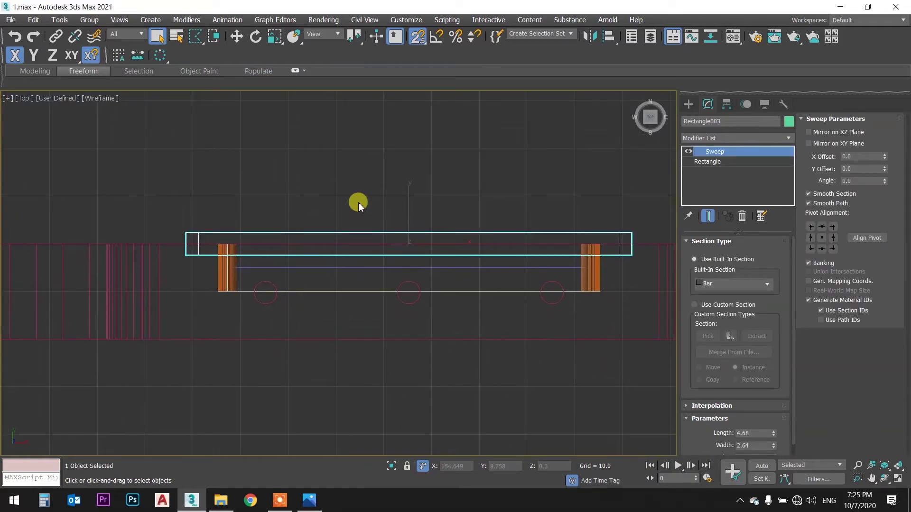
{"action": "key", "text": "w"}
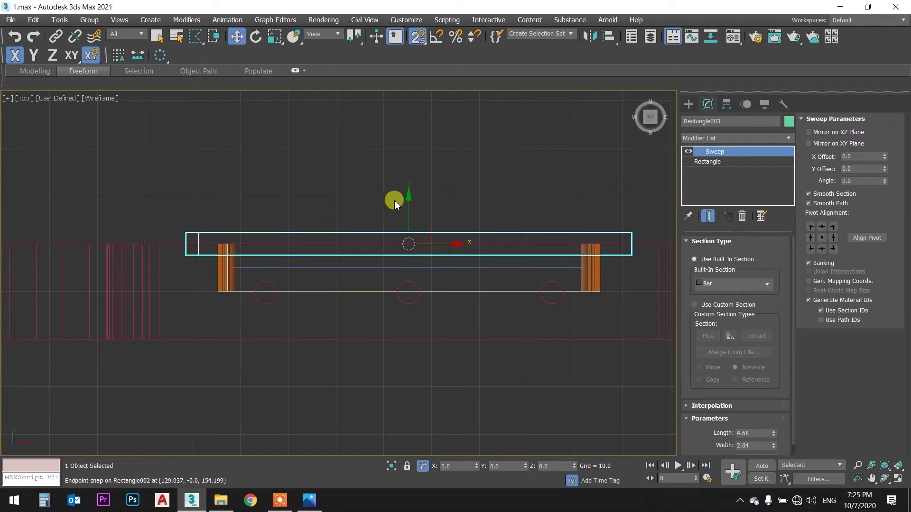
{"action": "left_click", "coordinate": [407, 198]}
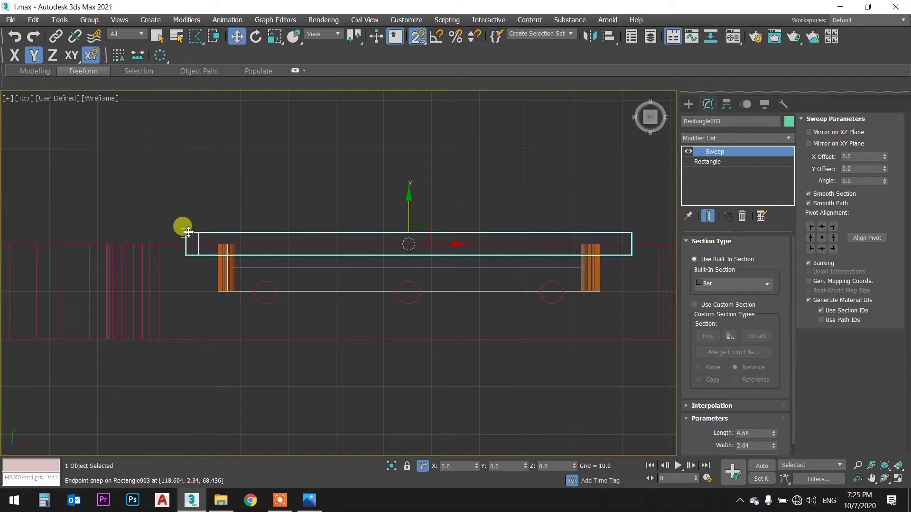
{"action": "mouse_move", "coordinate": [188, 232]}
{"action": "left_mouse_down"}
{"action": "mouse_move", "coordinate": [128, 250]}
{"action": "mouse_move", "coordinate": [152, 237]}
{"action": "left_mouse_up"}
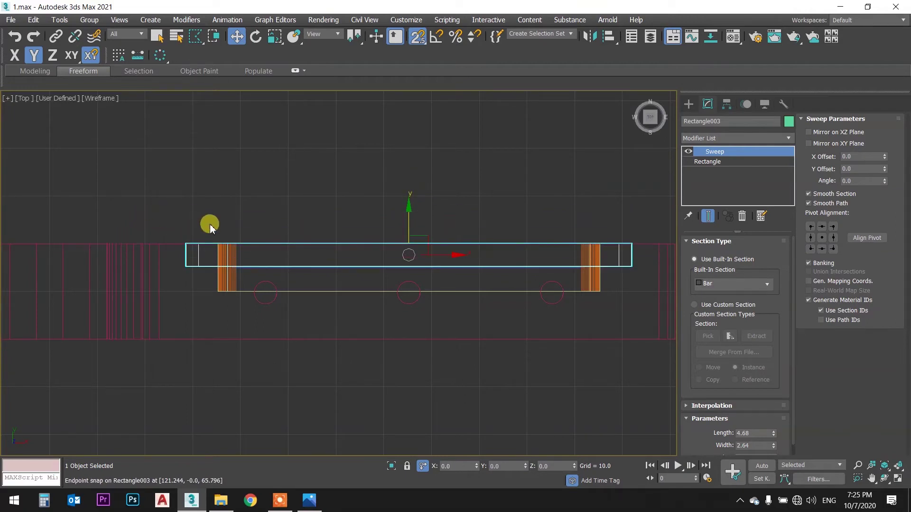
{"action": "left_click", "coordinate": [210, 224]}
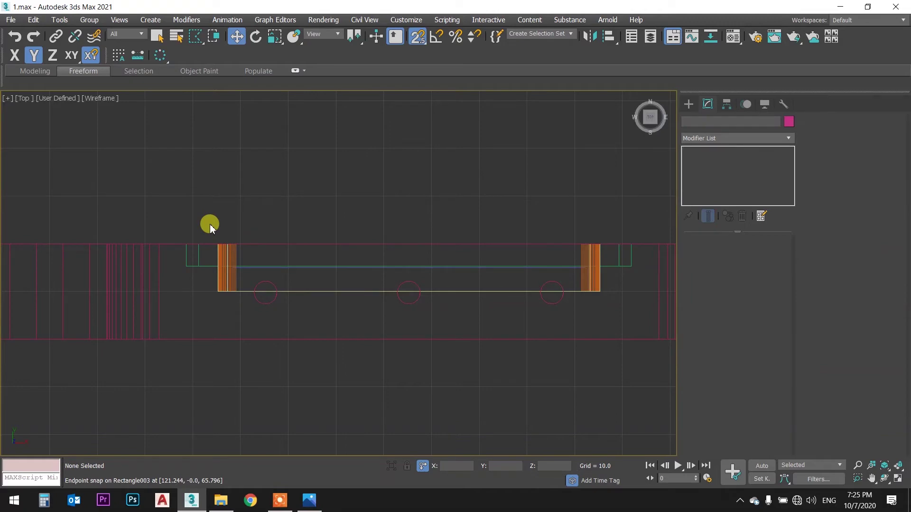
{"action": "key", "text": "p"}
{"action": "mouse_move", "coordinate": [318, 221]}
{"action": "middle_mouse_down", "text": "alt"}
{"action": "mouse_move", "coordinate": [297, 268]}
{"action": "mouse_move", "coordinate": [309, 254]}
{"action": "mouse_move", "coordinate": [417, 244]}
{"action": "mouse_move", "coordinate": [445, 271]}
{"action": "mouse_move", "coordinate": [363, 244]}
{"action": "middle_mouse_up", "text": "alt"}
{"action": "left_click", "coordinate": [309, 500]}
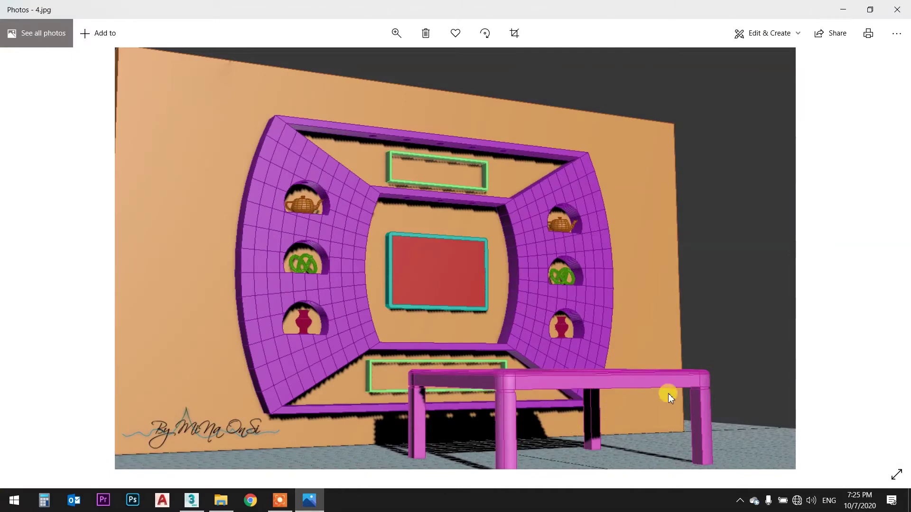
{"action": "left_click", "coordinate": [311, 500]}
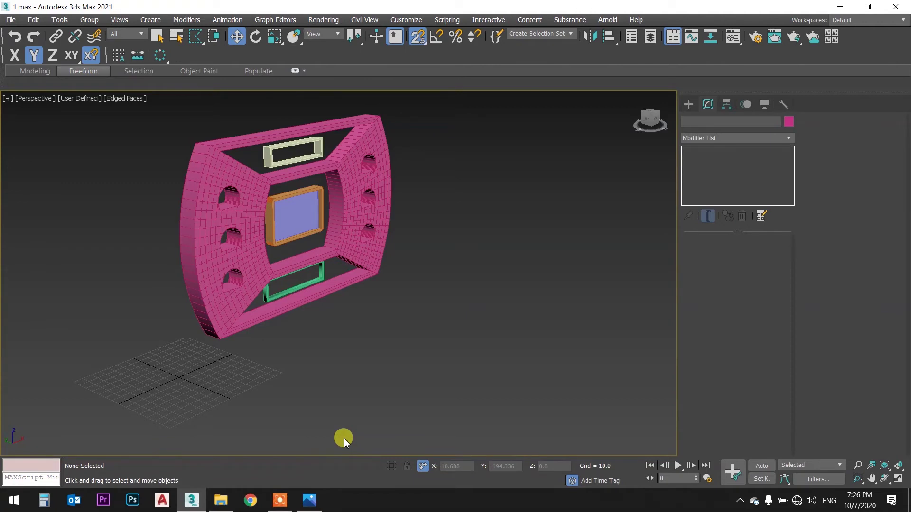
- Draw a new thin box in the Top view below the wall unit
{"action": "middle_click_drag", "start_coordinate": [445, 281], "coordinate": [401, 277]}
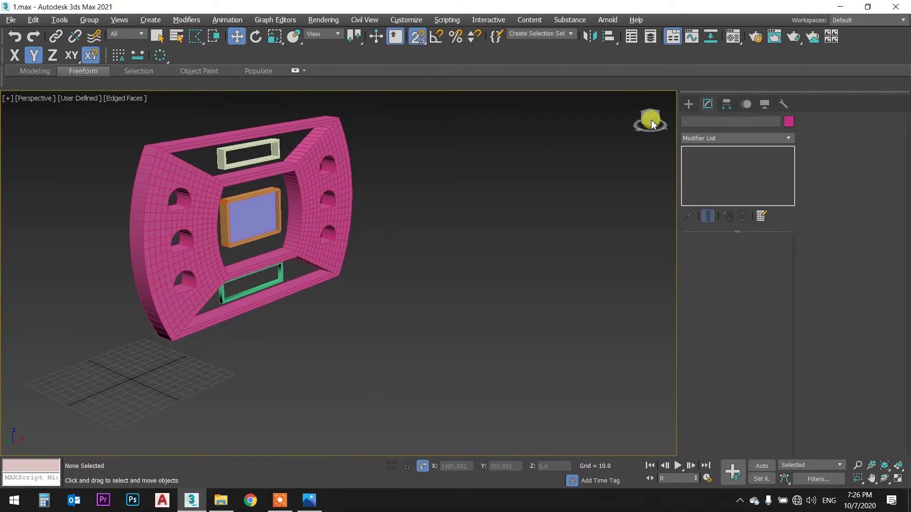
{"action": "left_click", "coordinate": [688, 104]}
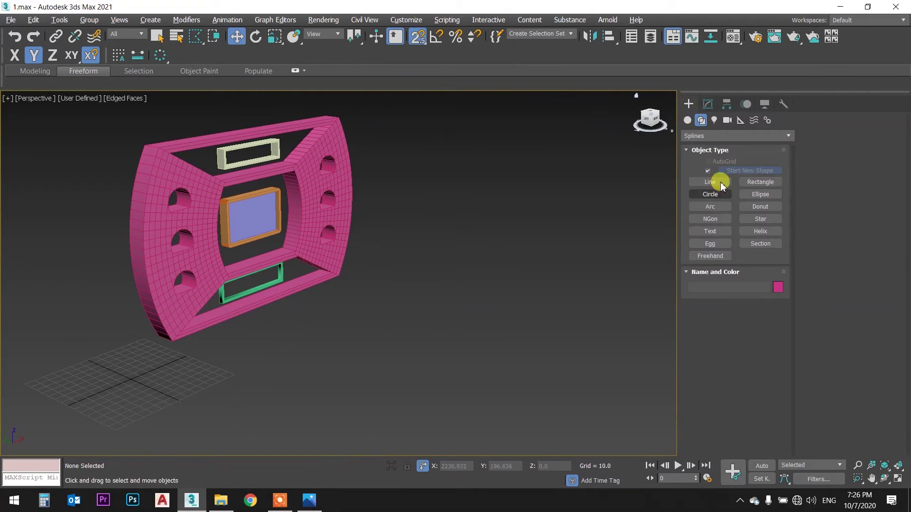
{"action": "left_click", "coordinate": [687, 120]}
{"action": "left_click", "coordinate": [710, 173]}
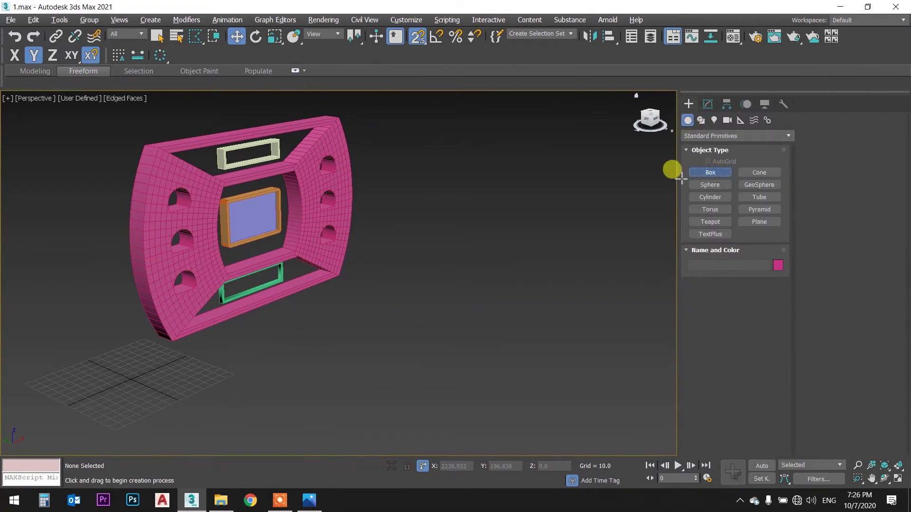
{"action": "key", "text": "t"}
{"action": "scroll", "coordinate": [433, 186], "scroll_direction": "down", "scroll_amount": 5}
{"action": "middle_click_drag", "start_coordinate": [443, 257], "coordinate": [425, 209]}
{"action": "middle_click_drag", "start_coordinate": [421, 266], "coordinate": [252, 248]}
{"action": "left_click_drag", "start_coordinate": [294, 244], "coordinate": [446, 331]}
{"action": "left_click", "coordinate": [445, 321]}
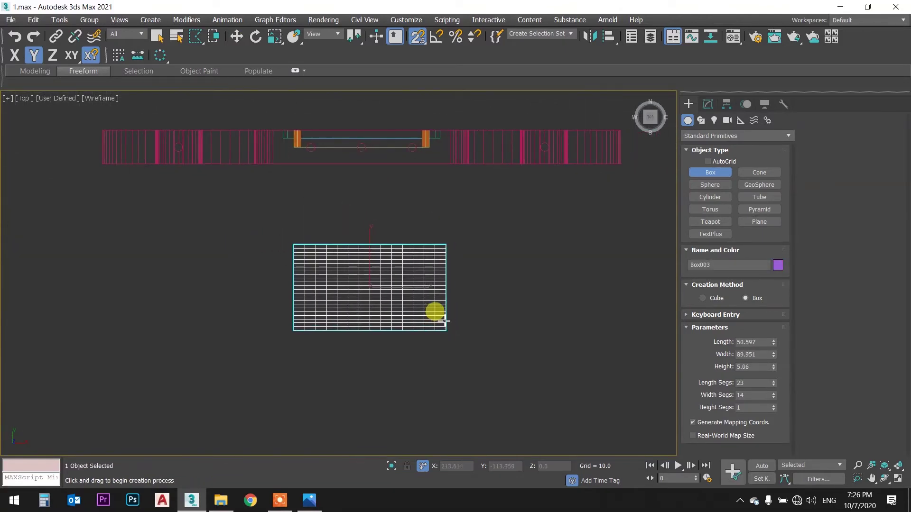
{"action": "key", "text": "w"}
{"action": "key", "text": "p"}
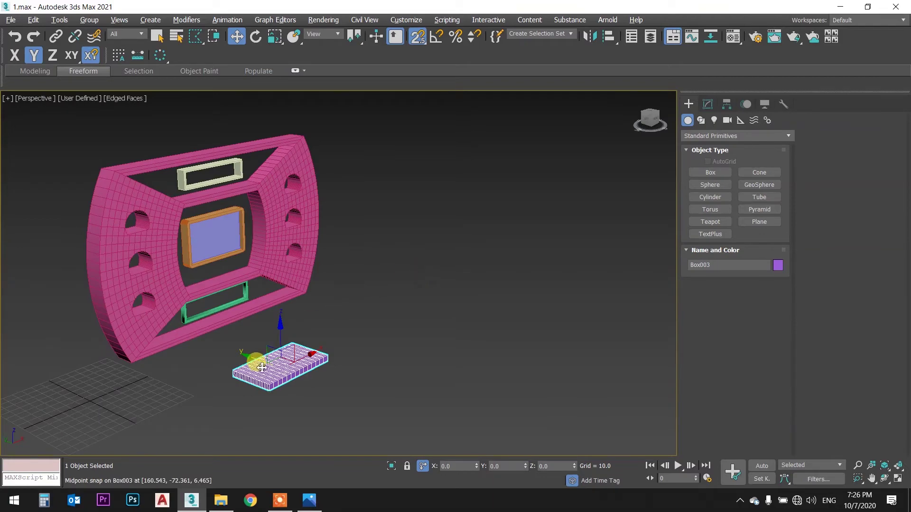
{"action": "scroll", "coordinate": [278, 360], "scroll_direction": "up", "scroll_amount": 5}
- Set the box to Length 70, Width 100, Height 5 with 1 segment each way
{"action": "left_click", "coordinate": [707, 104]}
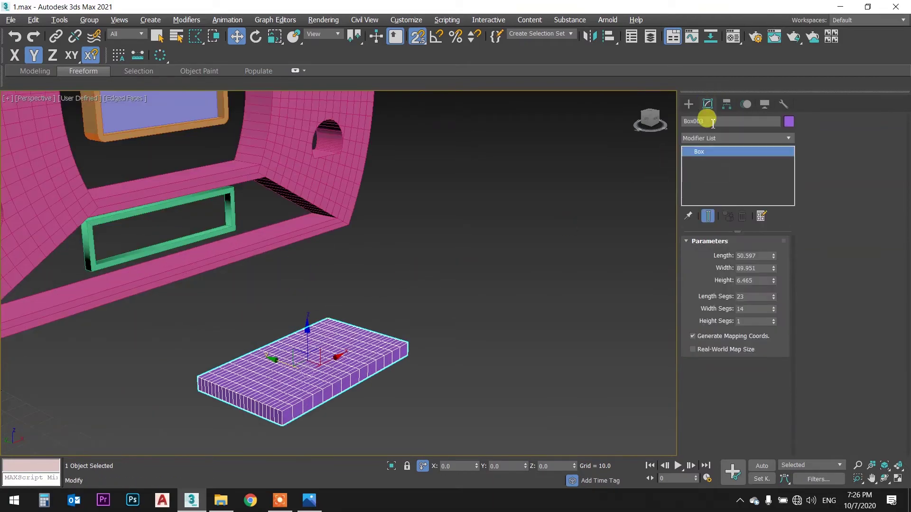
{"action": "double_click", "coordinate": [769, 257]}
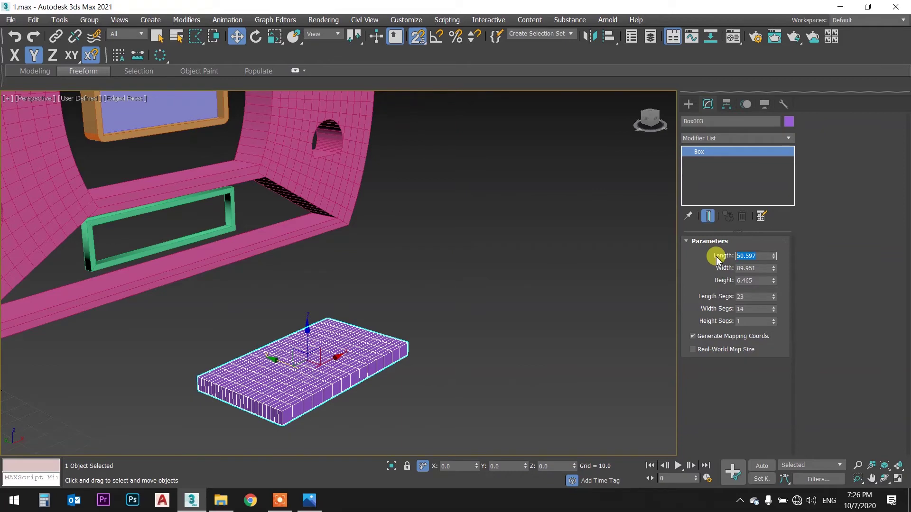
{"action": "type", "text": "70"}
{"action": "key", "text": "Tab"}
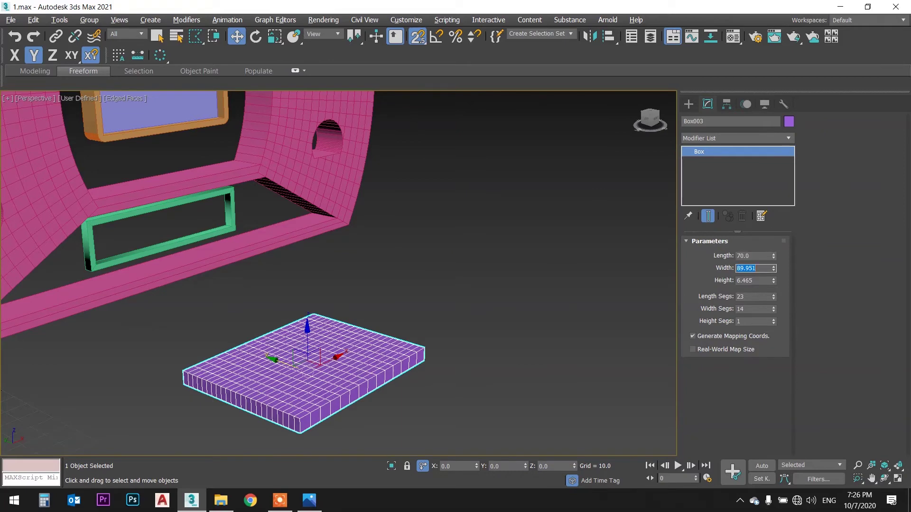
{"action": "type", "text": "100"}
{"action": "key", "text": "Return"}
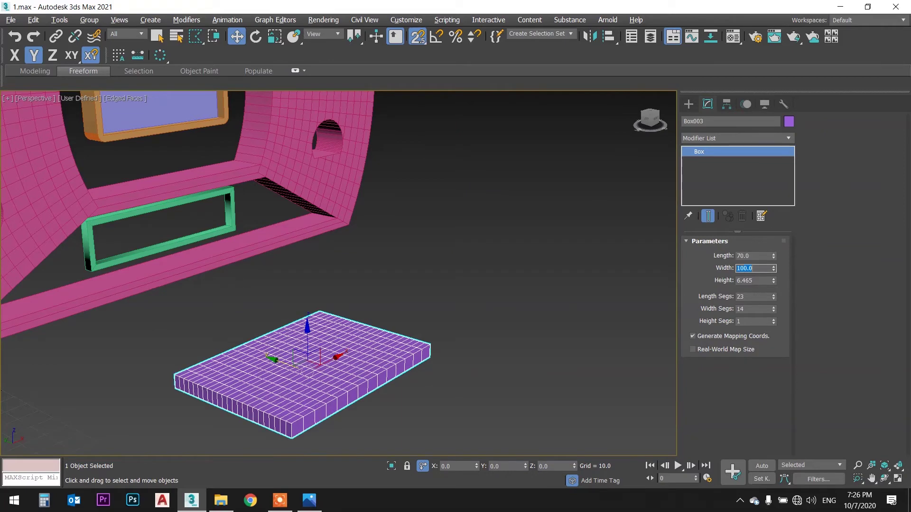
{"action": "key", "text": "Tab"}
{"action": "type", "text": "4"}
{"action": "key", "text": "Return"}
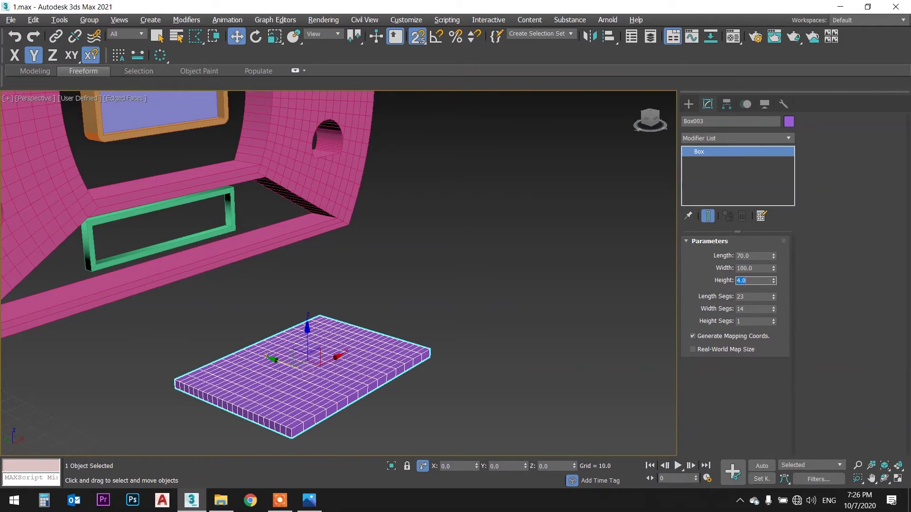
{"action": "type", "text": "5"}
{"action": "key", "text": "Return"}
{"action": "right_click", "coordinate": [773, 299]}
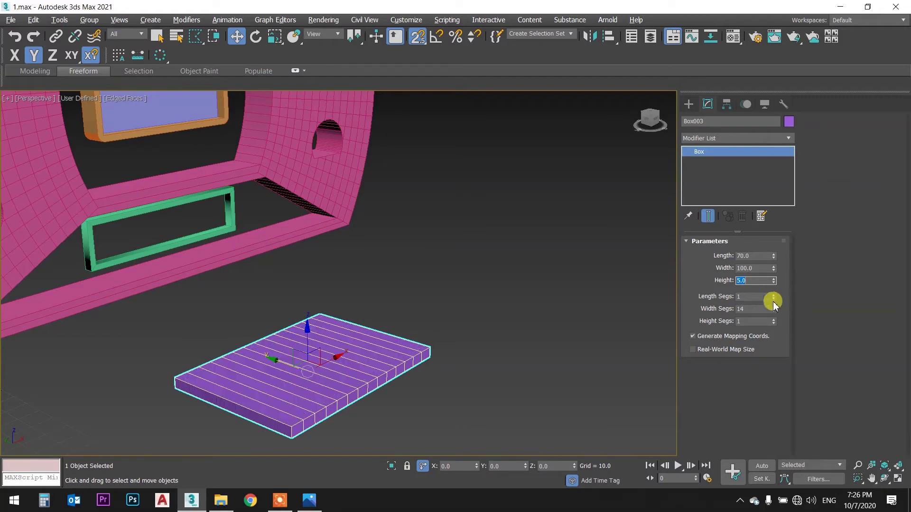
{"action": "middle_click_drag", "start_coordinate": [532, 285], "coordinate": [520, 233]}
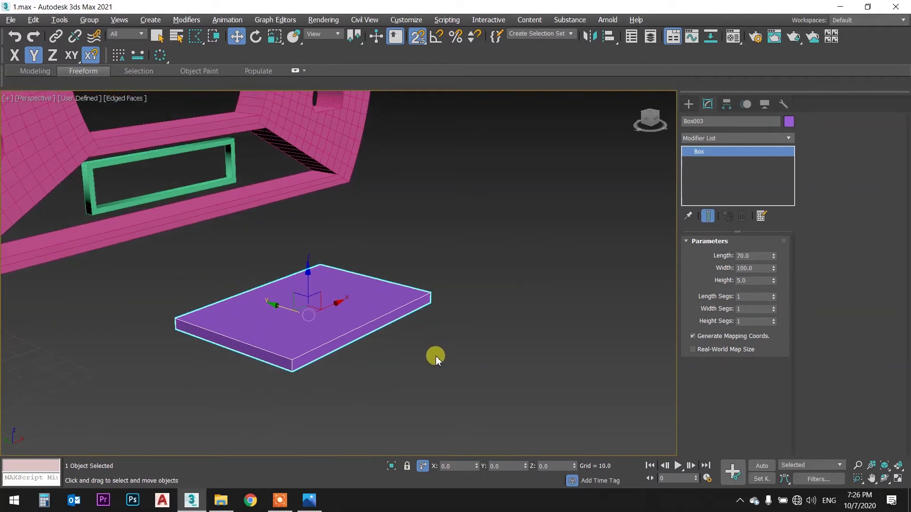
- Isolate the box and start Save As with the file name 2
{"action": "left_click", "coordinate": [392, 468]}
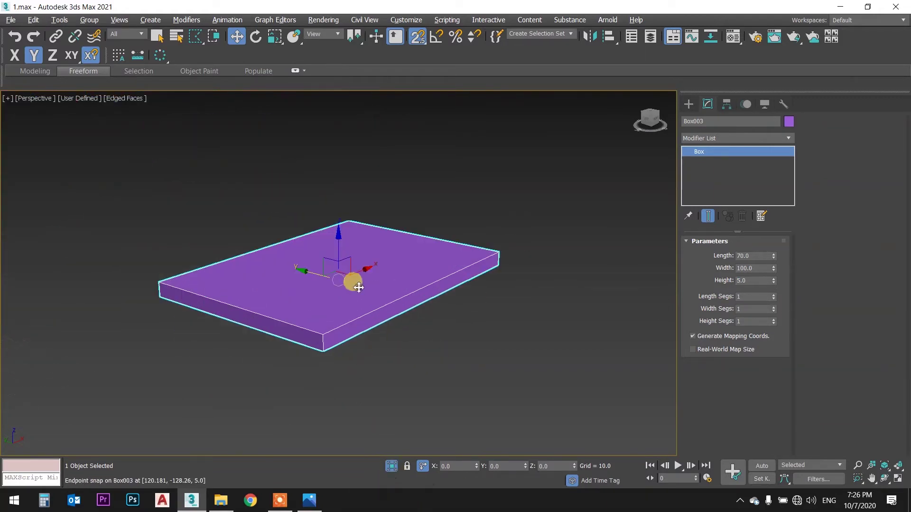
{"action": "key", "text": "ctrl+shift+s"}
{"action": "type", "text": "2"}
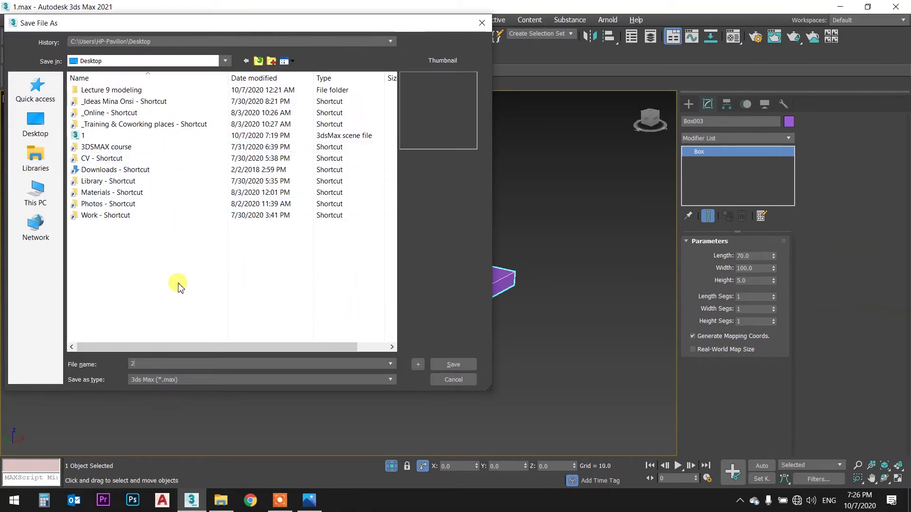
- Save the scene as 2.max and move Box003 to a new snapped position
{"action": "left_click", "coordinate": [450, 364]}
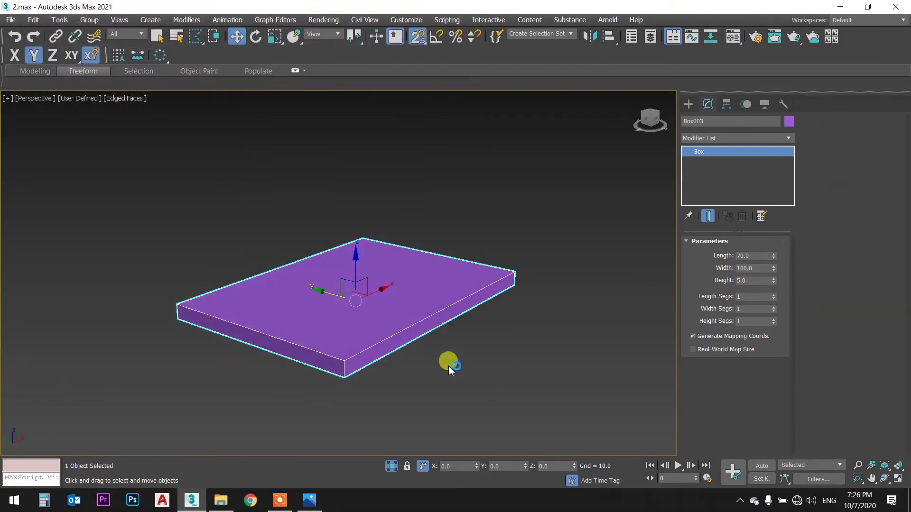
{"action": "left_click_drag", "start_coordinate": [379, 276], "coordinate": [395, 283]}
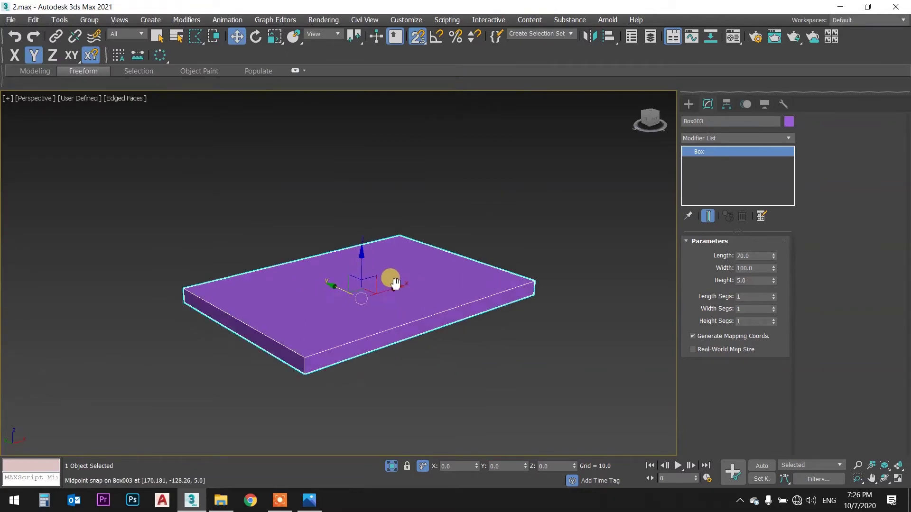
{"action": "key", "text": "q"}
{"action": "scroll", "coordinate": [373, 259], "scroll_direction": "up", "scroll_amount": 2}
{"action": "scroll", "coordinate": [354, 287], "scroll_direction": "up", "scroll_amount": 3}
{"action": "mouse_move", "coordinate": [355, 287]}
{"action": "middle_mouse_down", "text": "alt"}
{"action": "mouse_move", "coordinate": [367, 267]}
{"action": "mouse_move", "coordinate": [350, 266]}
{"action": "mouse_move", "coordinate": [344, 293]}
{"action": "mouse_move", "coordinate": [308, 315]}
{"action": "mouse_move", "coordinate": [312, 301]}
{"action": "middle_mouse_up", "text": "alt"}
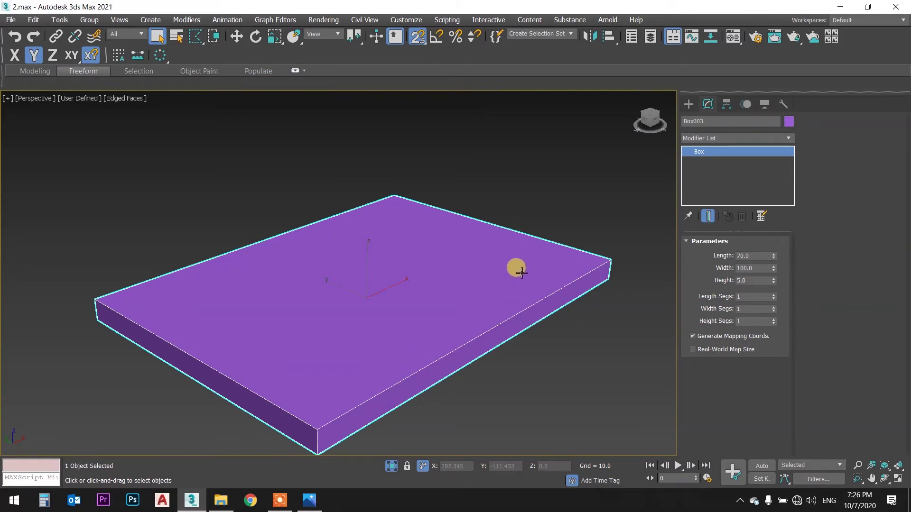
{"action": "middle_click_drag", "start_coordinate": [521, 273], "coordinate": [503, 272]}
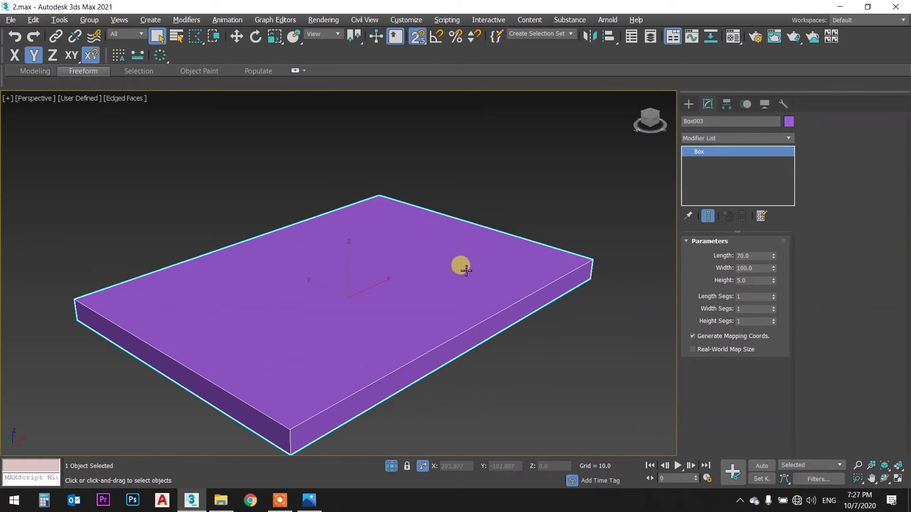
{"action": "right_click", "coordinate": [438, 258]}
{"action": "mouse_move", "coordinate": [491, 385]}
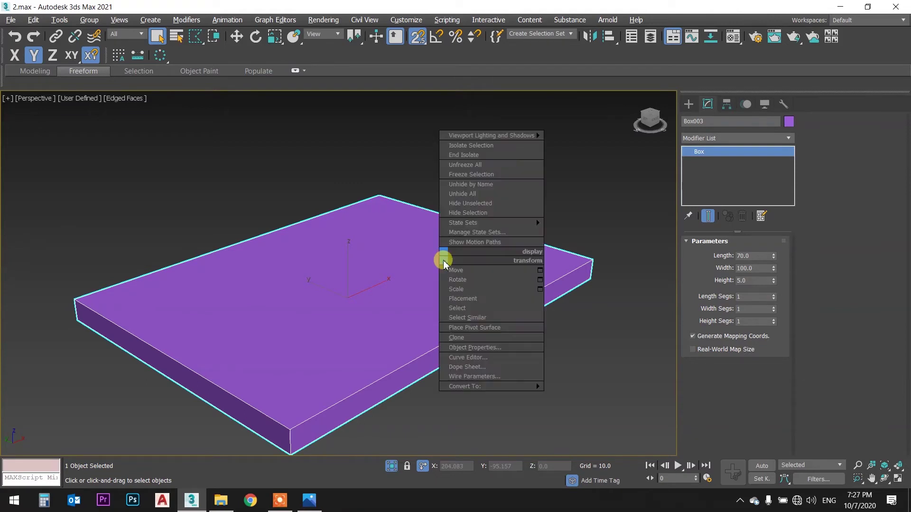
- Convert the box to Editable Poly and select its top face at Polygon level
{"action": "left_click", "coordinate": [585, 395]}
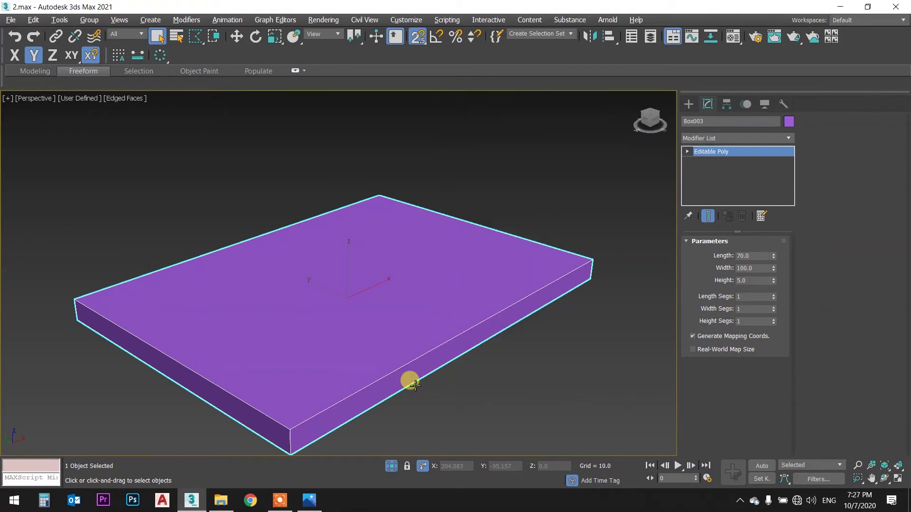
{"action": "middle_click_drag", "start_coordinate": [441, 290], "coordinate": [485, 250]}
{"action": "left_click", "coordinate": [687, 151]}
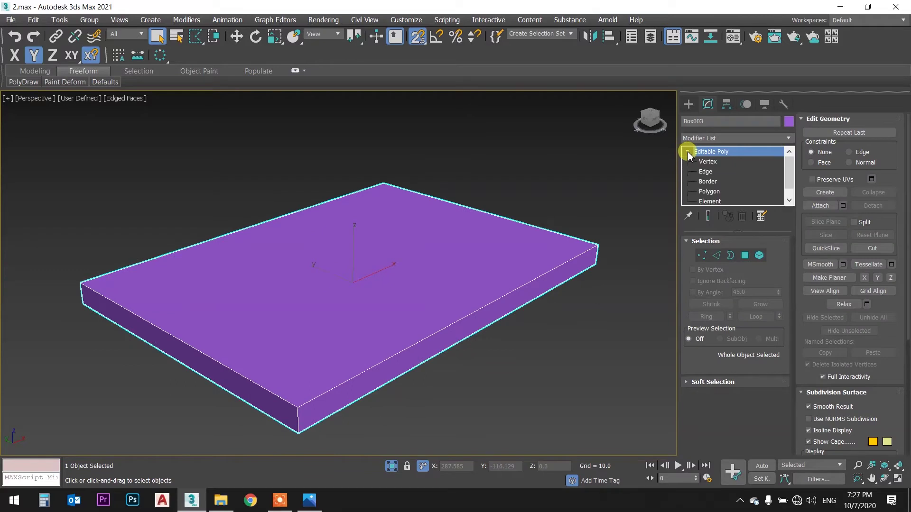
{"action": "left_click", "coordinate": [716, 191]}
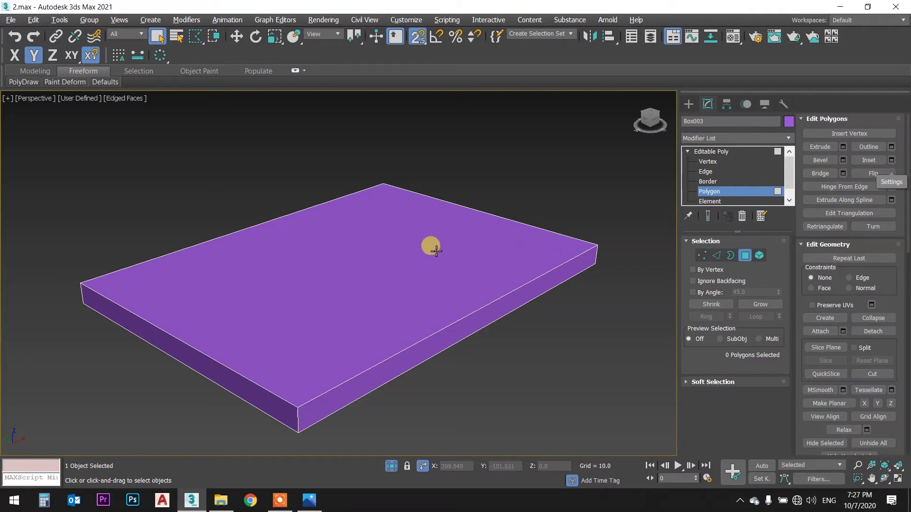
{"action": "left_click", "coordinate": [365, 337]}
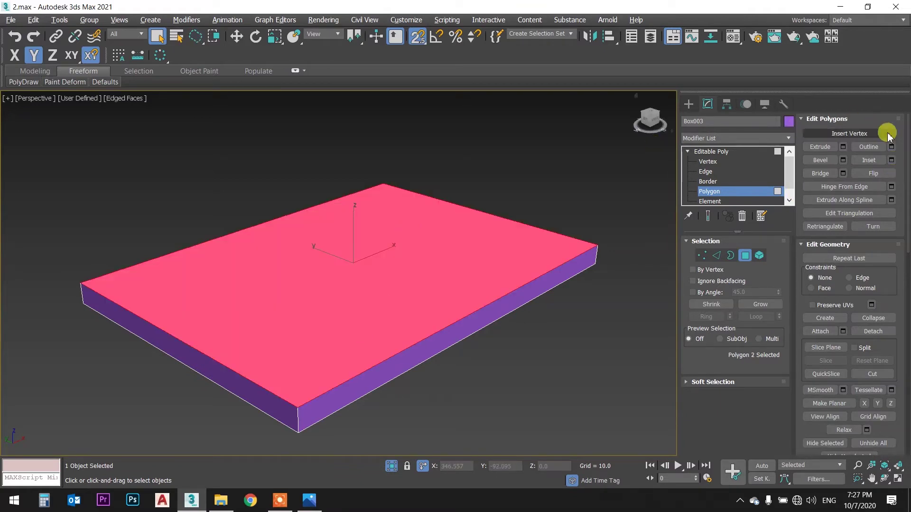
- Inset the top face by 5.0 to leave a narrow border rim
{"action": "left_click", "coordinate": [892, 160]}
{"action": "left_click", "coordinate": [361, 313]}
{"action": "left_click_drag", "start_coordinate": [346, 297], "coordinate": [359, 291]}
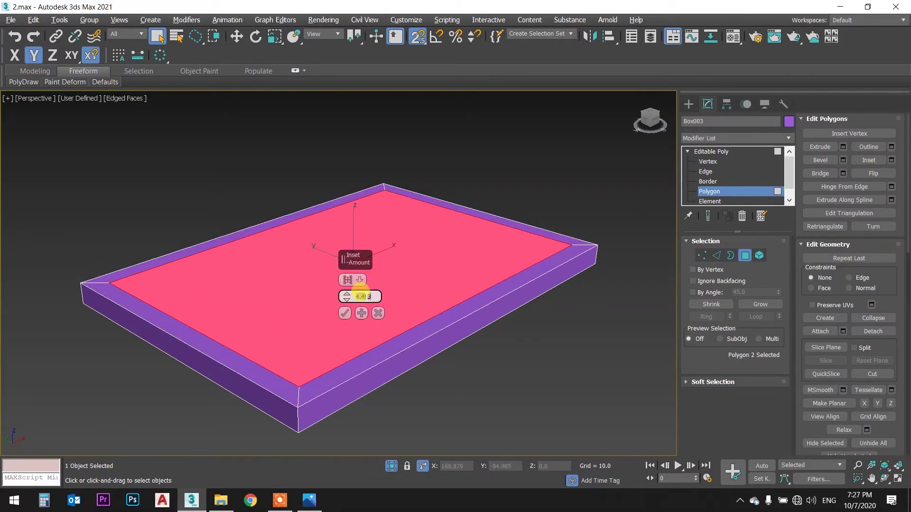
{"action": "type", "text": "10.05.0"}
{"action": "key", "text": "Return"}
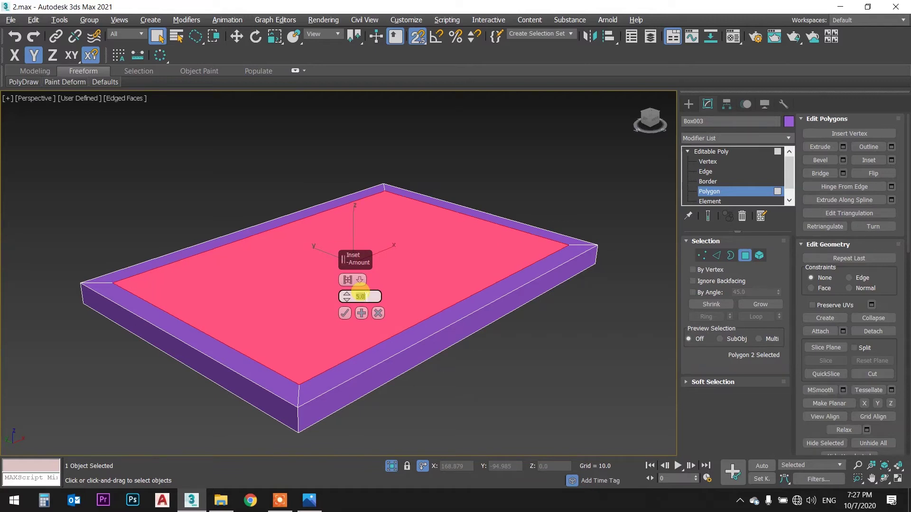
{"action": "left_click", "coordinate": [346, 313]}
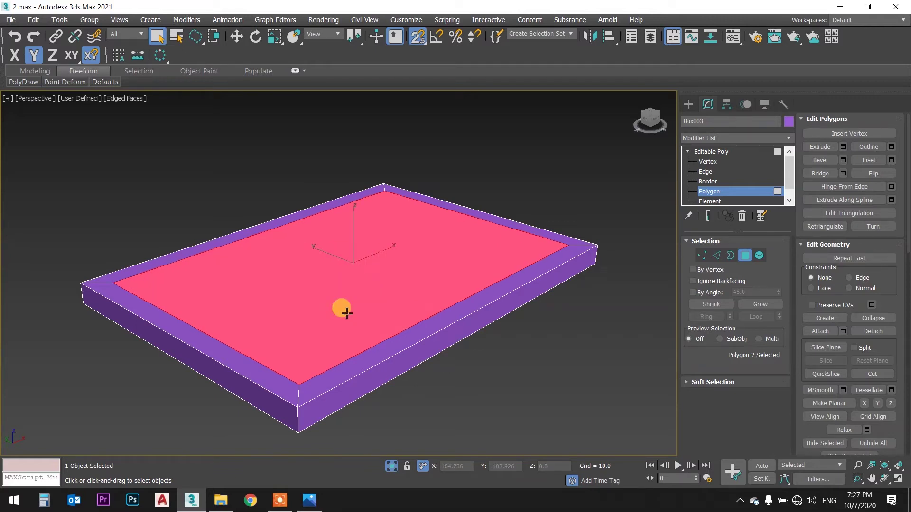
{"action": "mouse_move", "coordinate": [299, 265]}
{"action": "middle_mouse_down", "text": "alt"}
{"action": "mouse_move", "coordinate": [372, 264]}
{"action": "mouse_move", "coordinate": [372, 241]}
{"action": "mouse_move", "coordinate": [366, 271]}
{"action": "mouse_move", "coordinate": [341, 282]}
{"action": "mouse_move", "coordinate": [345, 261]}
{"action": "middle_mouse_up", "text": "alt"}
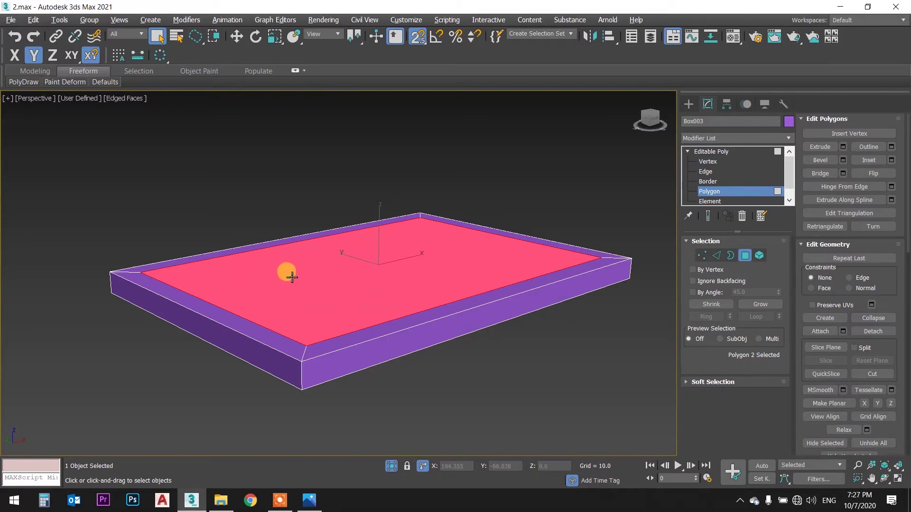
{"action": "middle_click_drag", "start_coordinate": [388, 270], "coordinate": [360, 293]}
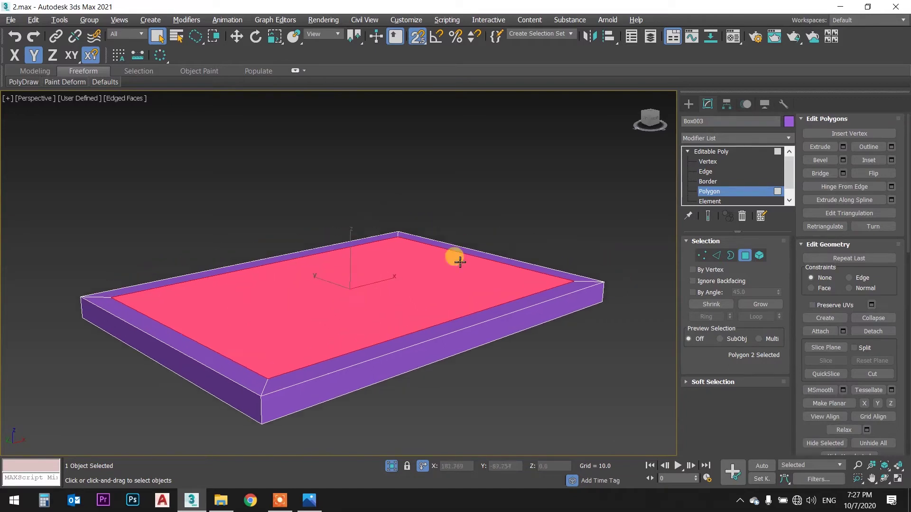
- Extrude the inset top face by -2.0 so it sinks into the box
{"action": "left_click", "coordinate": [842, 146]}
{"action": "left_click_drag", "start_coordinate": [343, 300], "coordinate": [351, 319]}
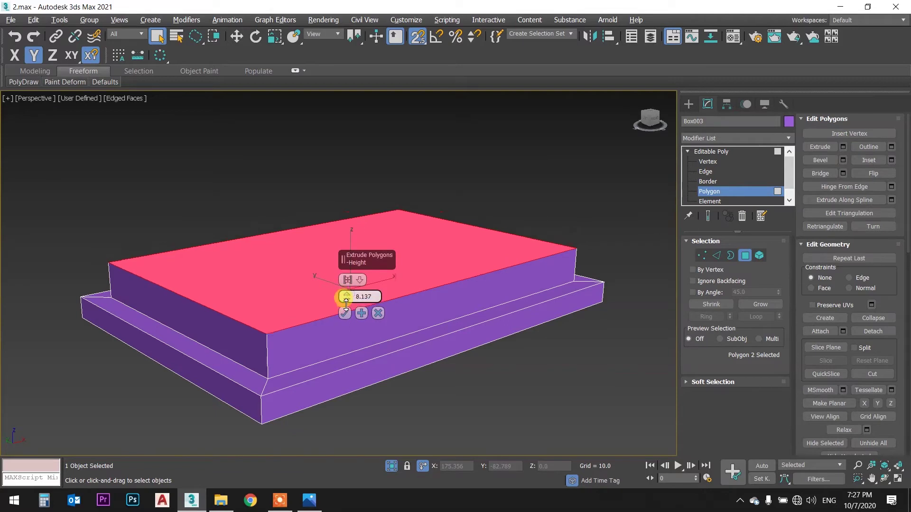
{"action": "right_click", "coordinate": [354, 323]}
{"action": "left_click_drag", "start_coordinate": [347, 299], "coordinate": [350, 344]}
{"action": "double_click", "coordinate": [372, 296]}
{"action": "type", "text": "2.0"}
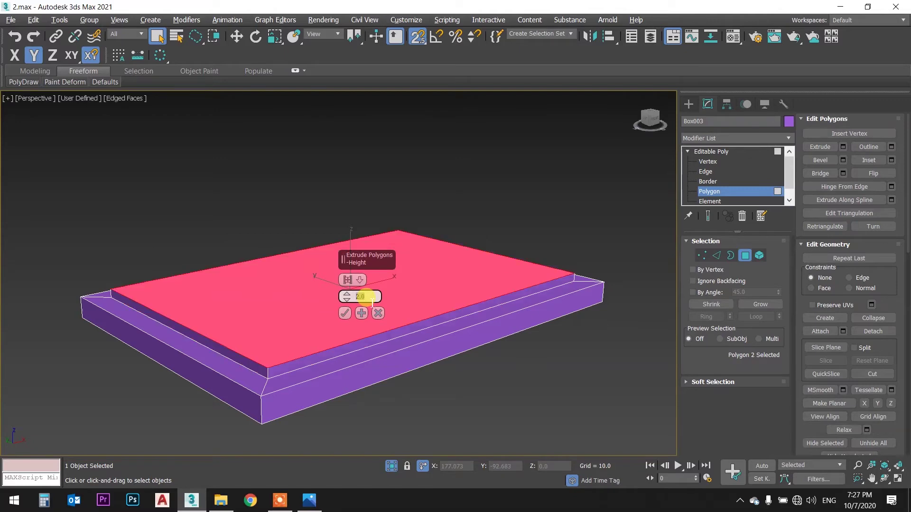
{"action": "type", "text": "-2"}
{"action": "key", "text": "Return"}
{"action": "mouse_move", "coordinate": [385, 176]}
{"action": "middle_mouse_down", "text": "alt"}
{"action": "mouse_move", "coordinate": [317, 183]}
{"action": "mouse_move", "coordinate": [306, 175]}
{"action": "mouse_move", "coordinate": [377, 187]}
{"action": "middle_mouse_up", "text": "alt"}
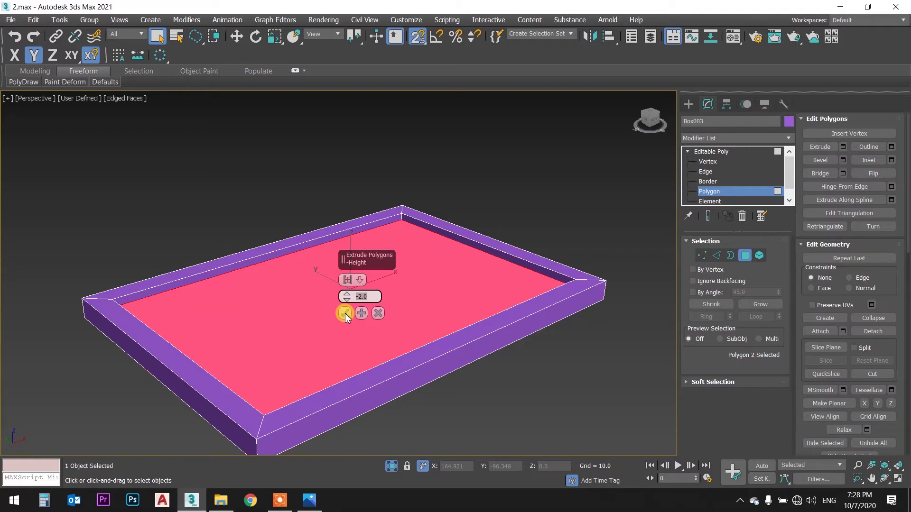
{"action": "left_click", "coordinate": [345, 313]}
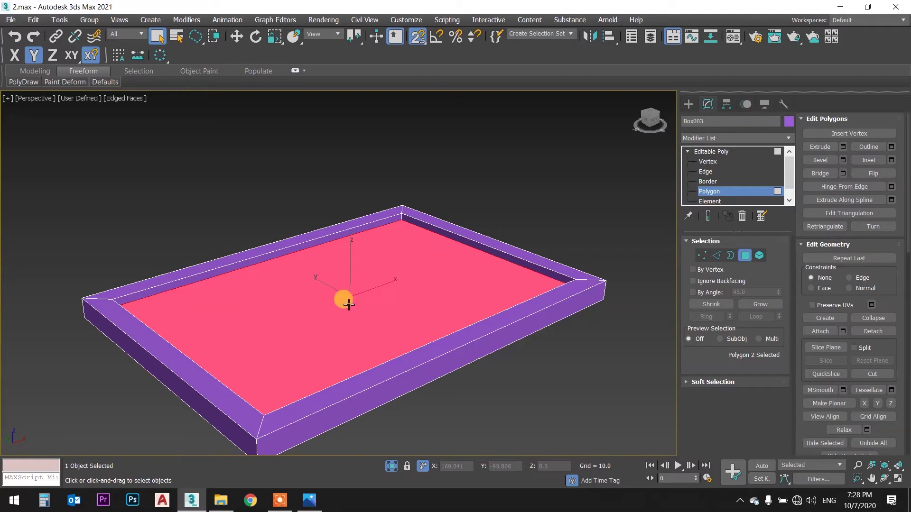
- Leave Polygon level and deselect the tray, orbiting and zooming to inspect the recessed top
{"action": "mouse_move", "coordinate": [349, 249]}
{"action": "middle_mouse_down", "text": "alt"}
{"action": "mouse_move", "coordinate": [417, 221]}
{"action": "mouse_move", "coordinate": [399, 221]}
{"action": "middle_mouse_up", "text": "alt"}
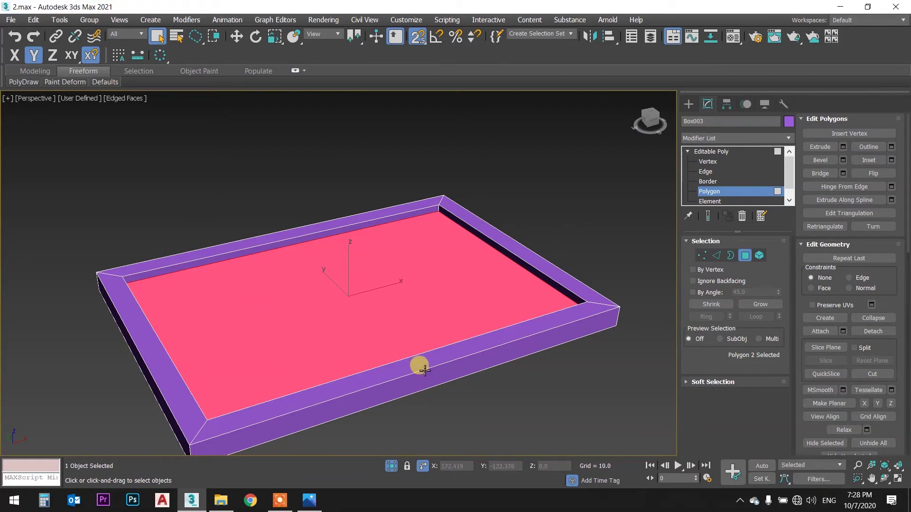
{"action": "middle_click_drag", "start_coordinate": [362, 334], "coordinate": [376, 319], "text": "alt"}
{"action": "left_click", "coordinate": [725, 151]}
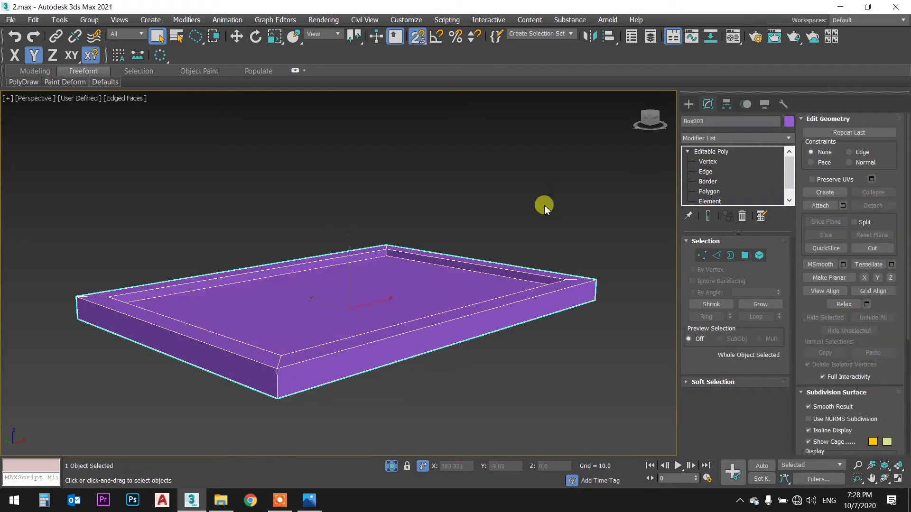
{"action": "left_click", "coordinate": [522, 209]}
{"action": "mouse_move", "coordinate": [386, 236]}
{"action": "middle_mouse_down", "text": "alt"}
{"action": "mouse_move", "coordinate": [356, 255]}
{"action": "mouse_move", "coordinate": [387, 234]}
{"action": "middle_mouse_up", "text": "alt"}
{"action": "scroll", "coordinate": [327, 253], "scroll_direction": "down", "scroll_amount": 3}
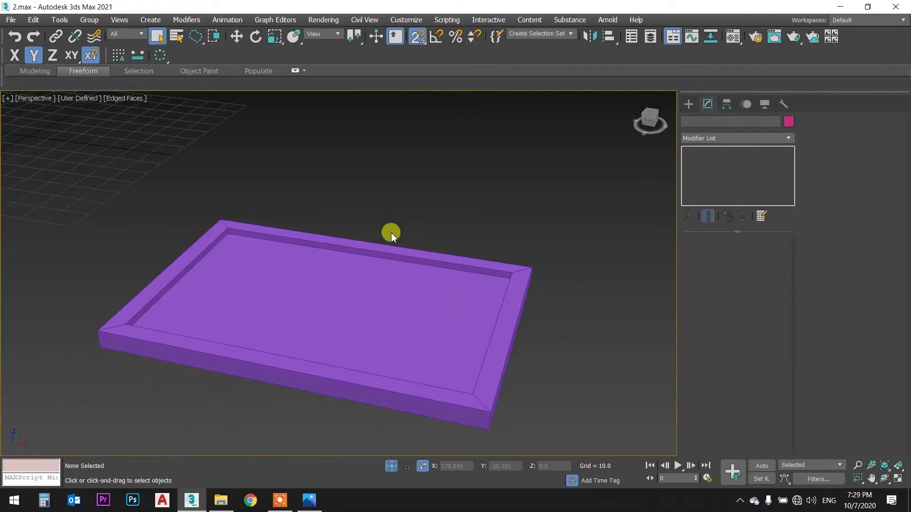
{"action": "scroll", "coordinate": [223, 240], "scroll_direction": "up", "scroll_amount": 5}
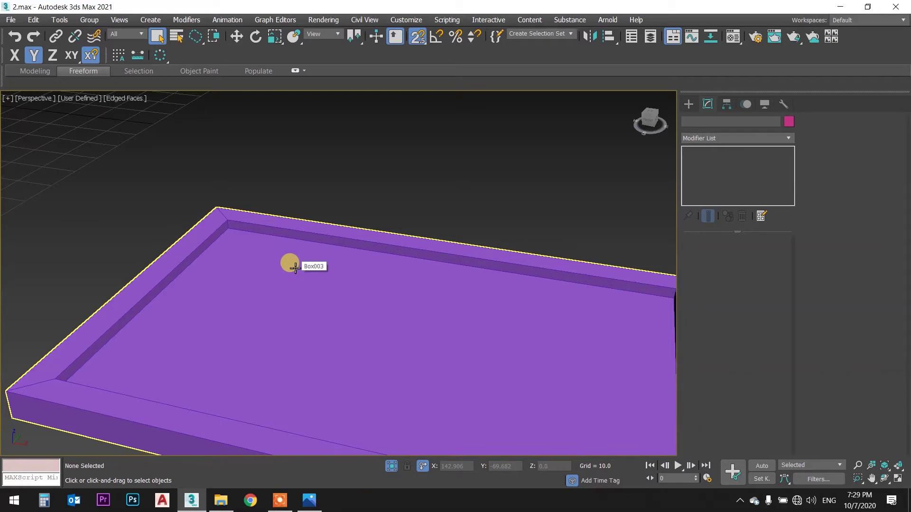
{"action": "scroll", "coordinate": [295, 268], "scroll_direction": "down", "scroll_amount": 3}
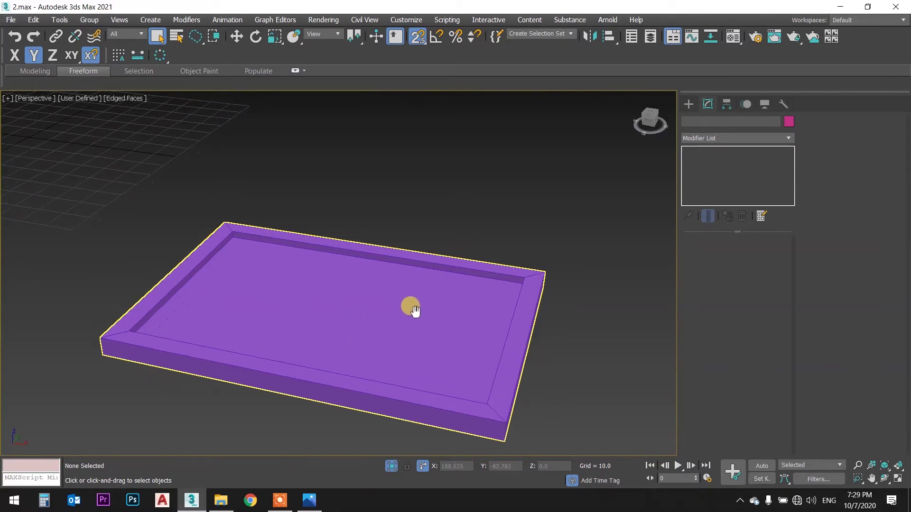
- Reselect Box003 and orbit, zoom and pan to review the tray's 2.0 recess and 5.0 rim
{"action": "left_click", "coordinate": [481, 292]}
{"action": "middle_click_drag", "start_coordinate": [430, 312], "coordinate": [469, 296], "text": "alt"}
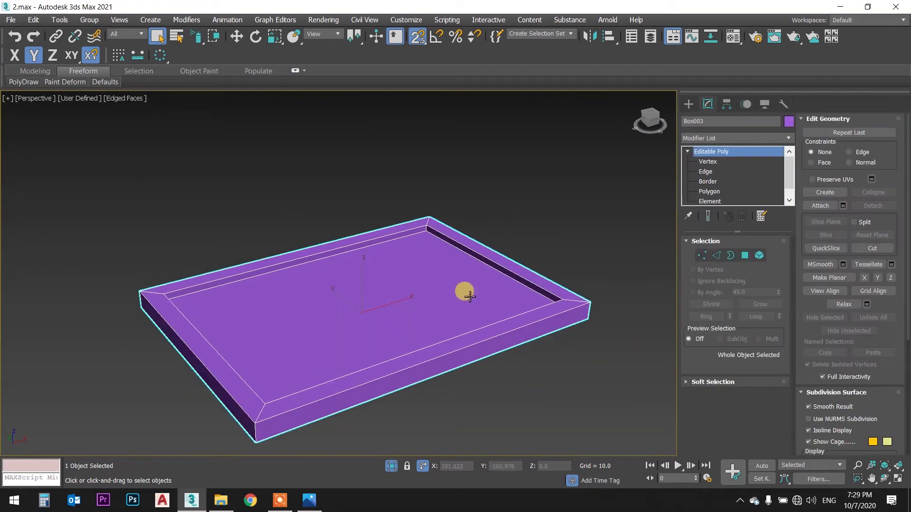
{"action": "scroll", "coordinate": [460, 266], "scroll_direction": "up", "scroll_amount": 3}
{"action": "scroll", "coordinate": [482, 220], "scroll_direction": "down", "scroll_amount": 5}
{"action": "scroll", "coordinate": [476, 235], "scroll_direction": "up", "scroll_amount": 4}
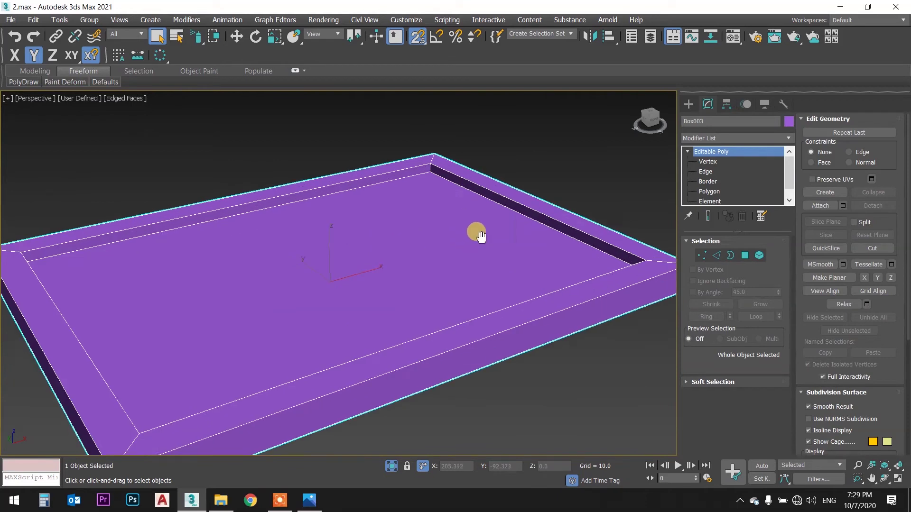
{"action": "middle_click_drag", "start_coordinate": [477, 235], "coordinate": [491, 222]}
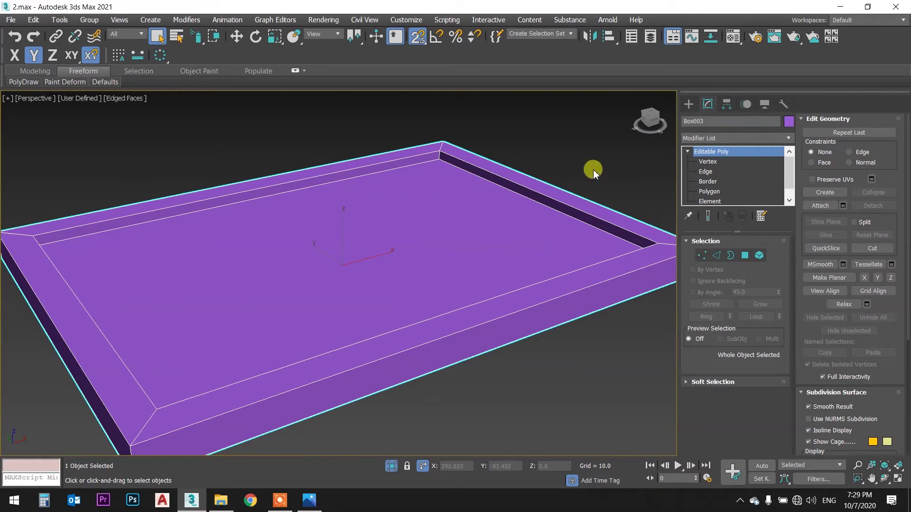
- Select the four inner rim edges of the purple frame box at Edge level
{"action": "left_click", "coordinate": [720, 172]}
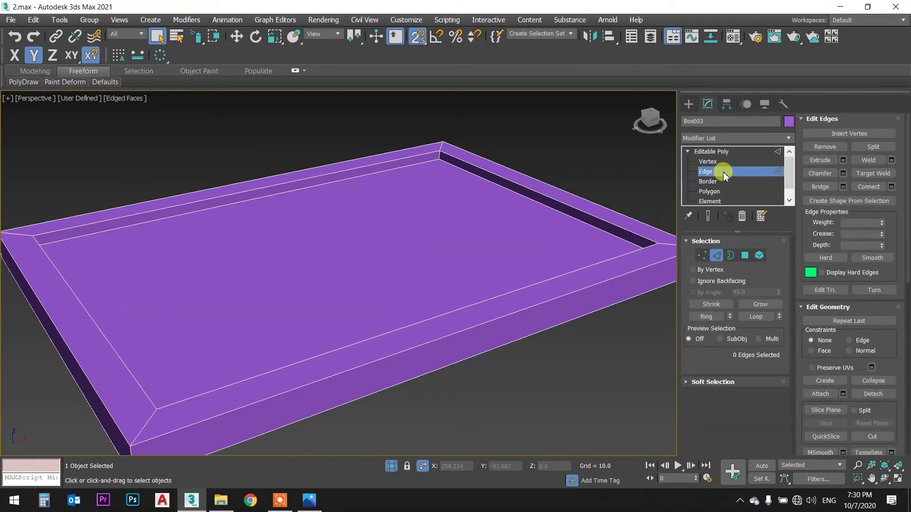
{"action": "left_click", "coordinate": [588, 213]}
{"action": "left_click", "coordinate": [422, 155], "text": "ctrl"}
{"action": "left_click", "coordinate": [87, 315], "text": "ctrl"}
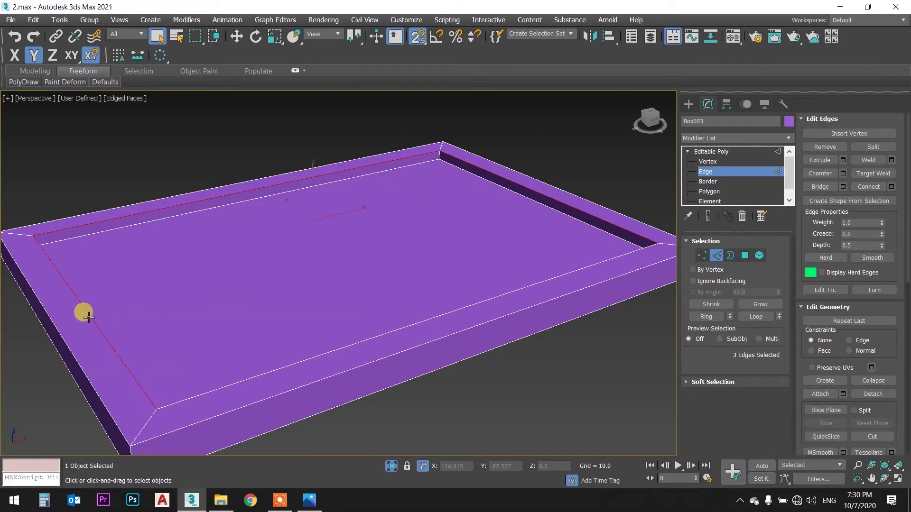
{"action": "left_click", "coordinate": [187, 401], "text": "ctrl"}
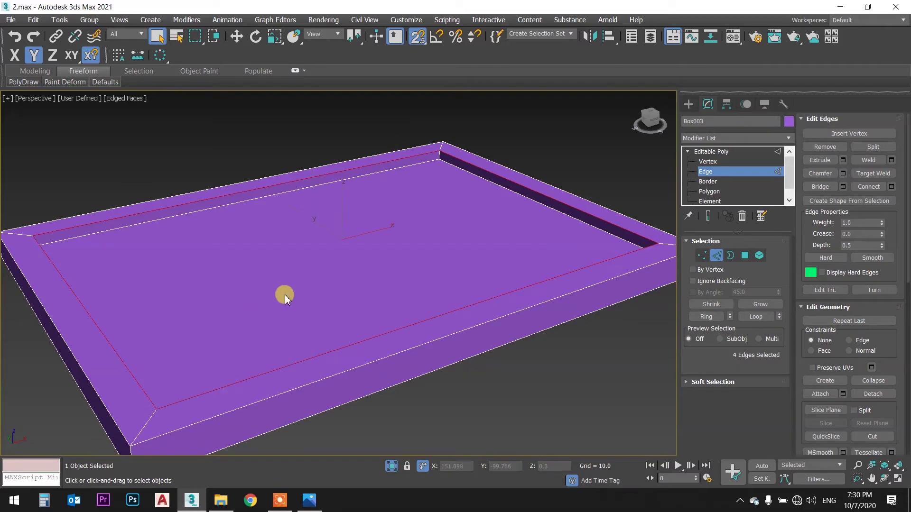
{"action": "mouse_move", "coordinate": [343, 253]}
{"action": "middle_mouse_down", "text": "alt"}
{"action": "mouse_move", "coordinate": [311, 258]}
{"action": "mouse_move", "coordinate": [311, 251]}
{"action": "mouse_move", "coordinate": [337, 255]}
{"action": "middle_mouse_up", "text": "alt"}
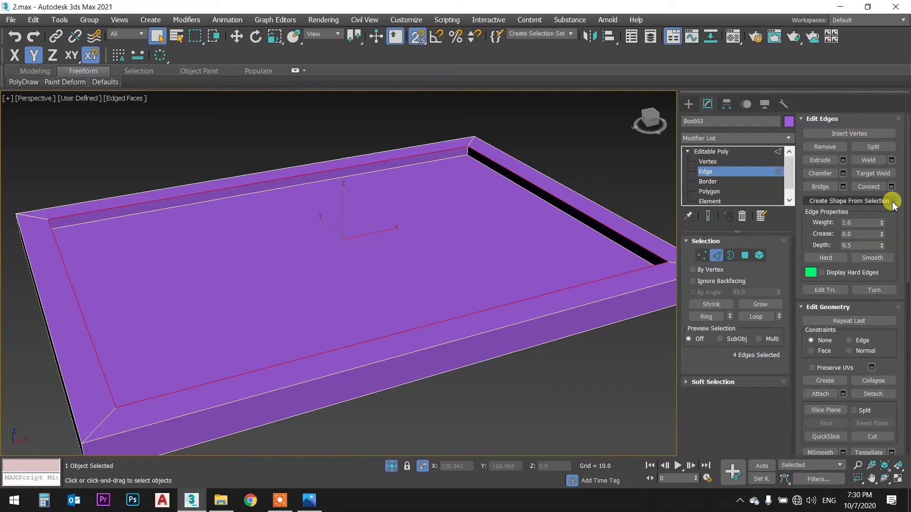
{"action": "left_click", "coordinate": [892, 201]}
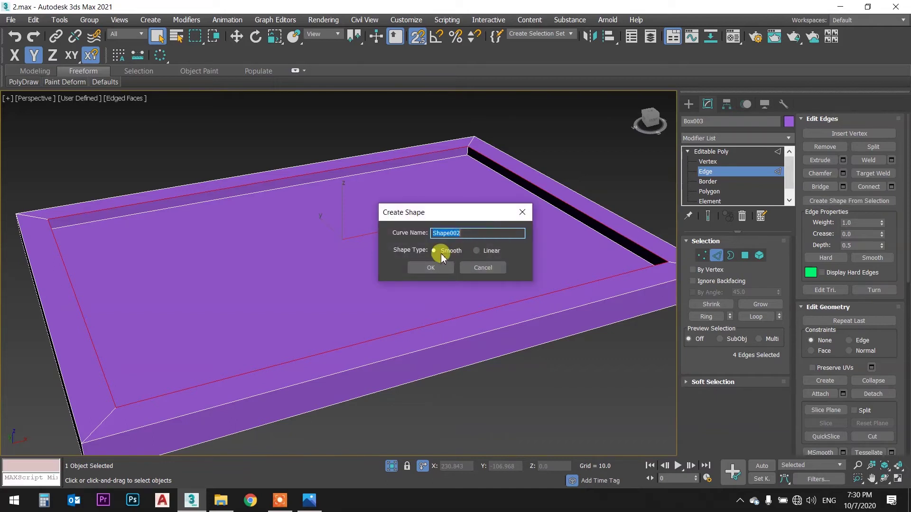
- Create a linear curve named Glass from the selected edges and return to object level
{"action": "left_click", "coordinate": [490, 255]}
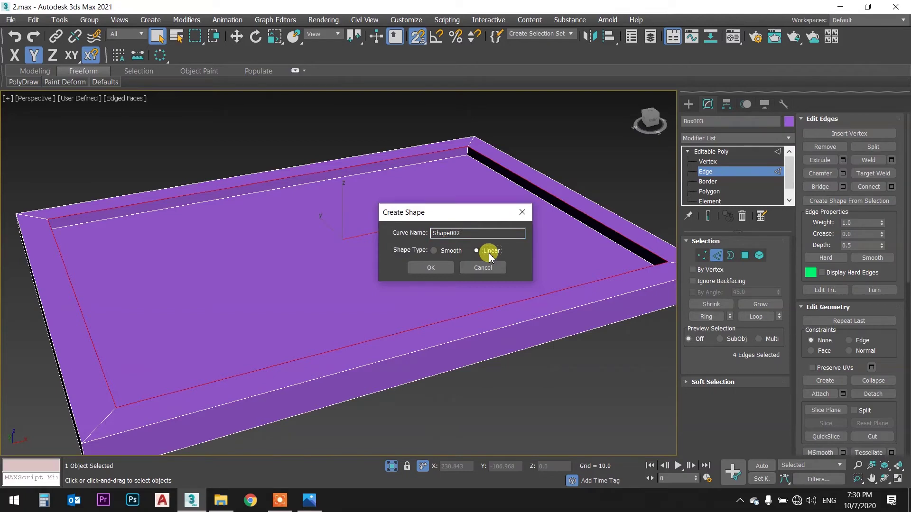
{"action": "double_click", "coordinate": [455, 233]}
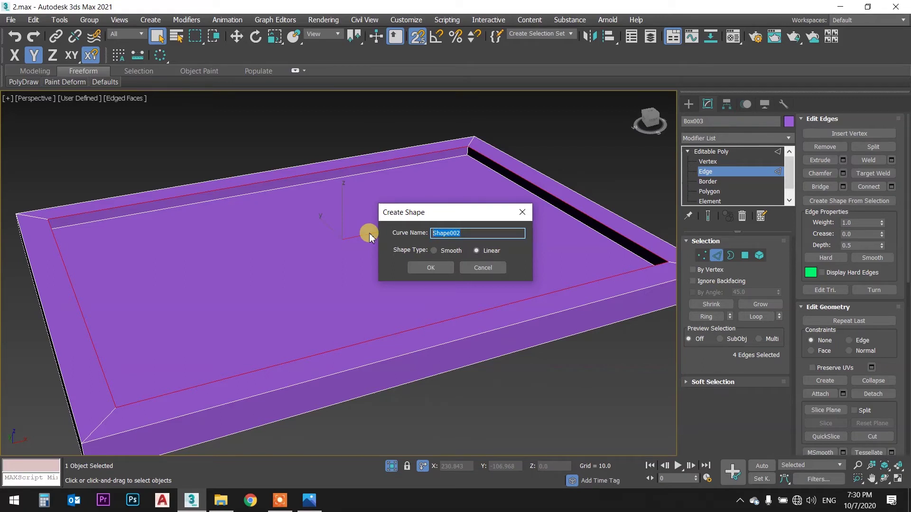
{"action": "type", "text": "Glass"}
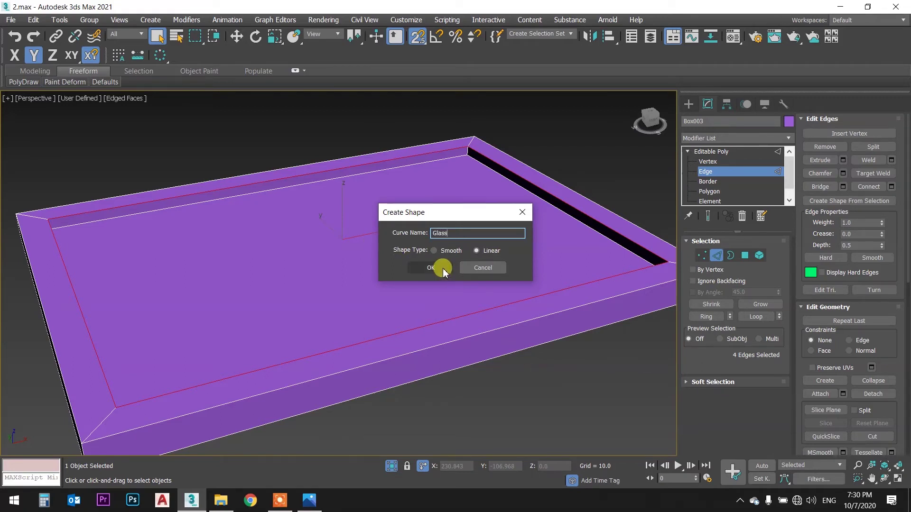
{"action": "left_click", "coordinate": [433, 267]}
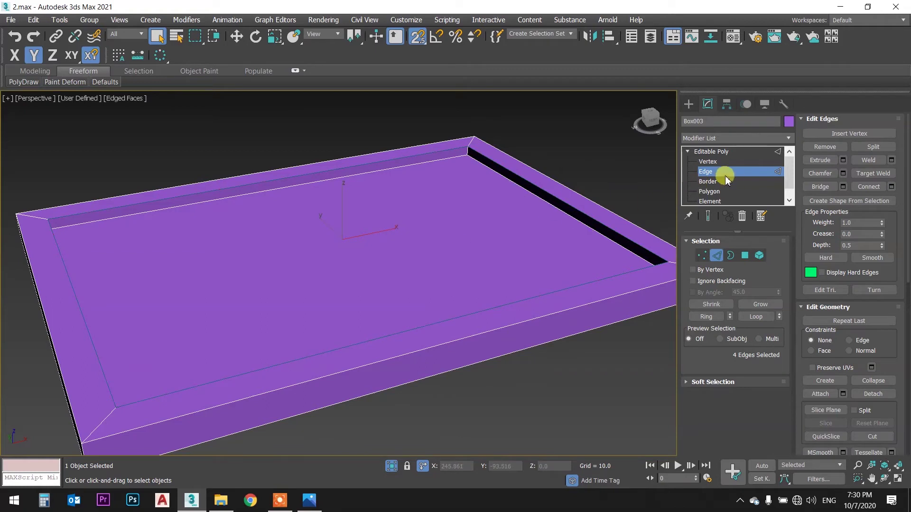
{"action": "left_click", "coordinate": [716, 152]}
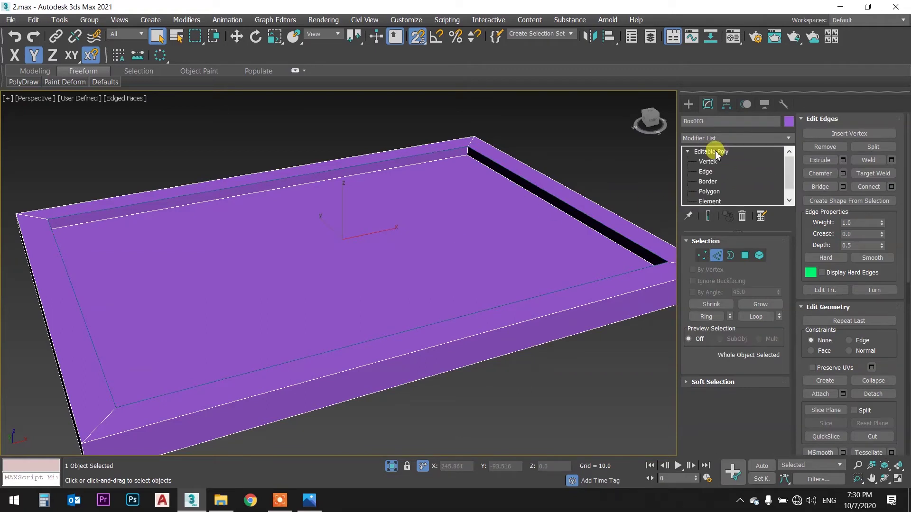
- Add an Extrude modifier to the Glass shape with Amount -2.0
{"action": "left_click", "coordinate": [569, 206]}
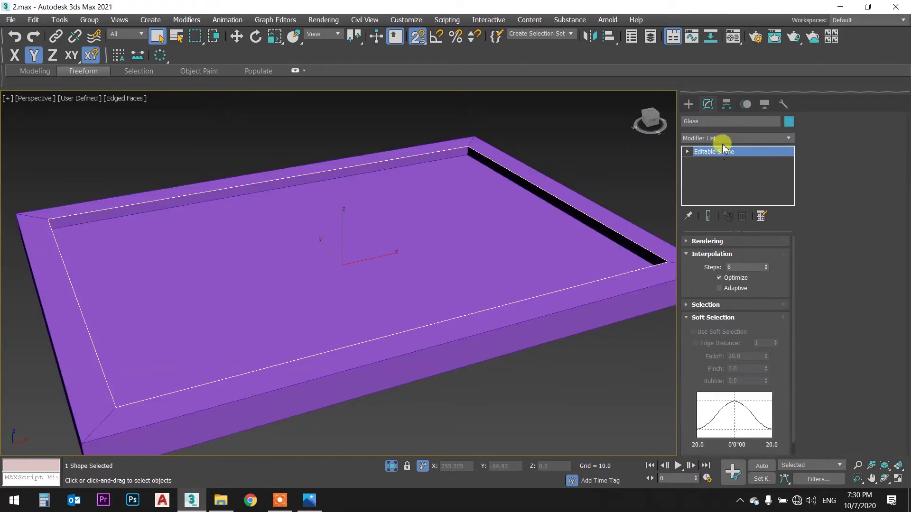
{"action": "left_click", "coordinate": [727, 141]}
{"action": "type", "text": "ex"}
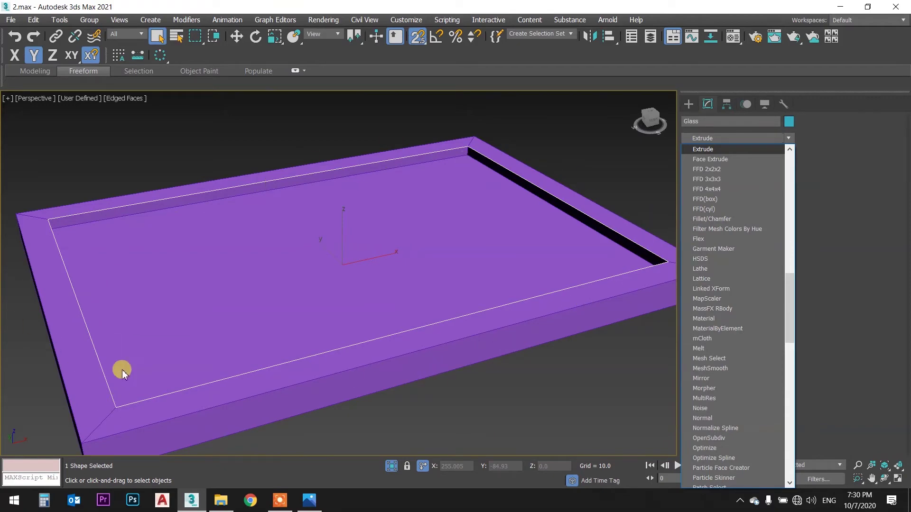
{"action": "left_click", "coordinate": [703, 150]}
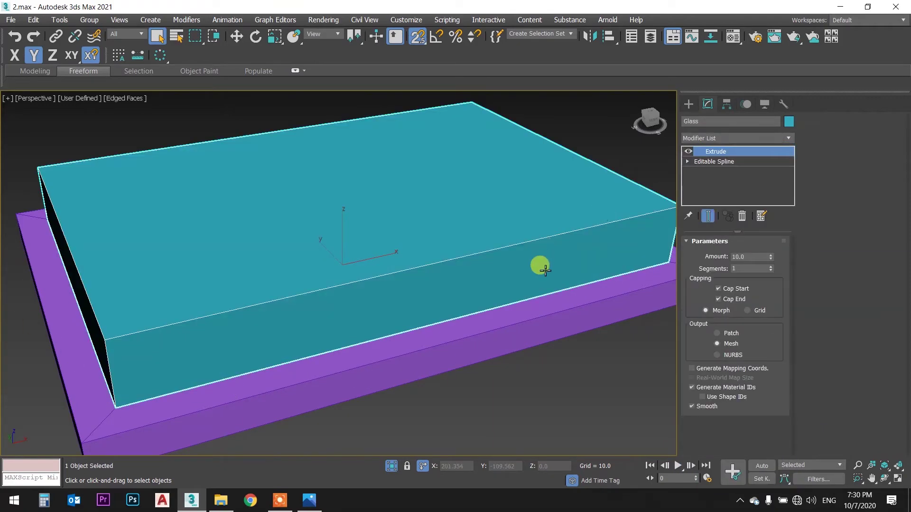
{"action": "mouse_move", "coordinate": [463, 270]}
{"action": "middle_mouse_down", "text": "alt"}
{"action": "mouse_move", "coordinate": [476, 253]}
{"action": "mouse_move", "coordinate": [469, 264]}
{"action": "middle_mouse_up", "text": "alt"}
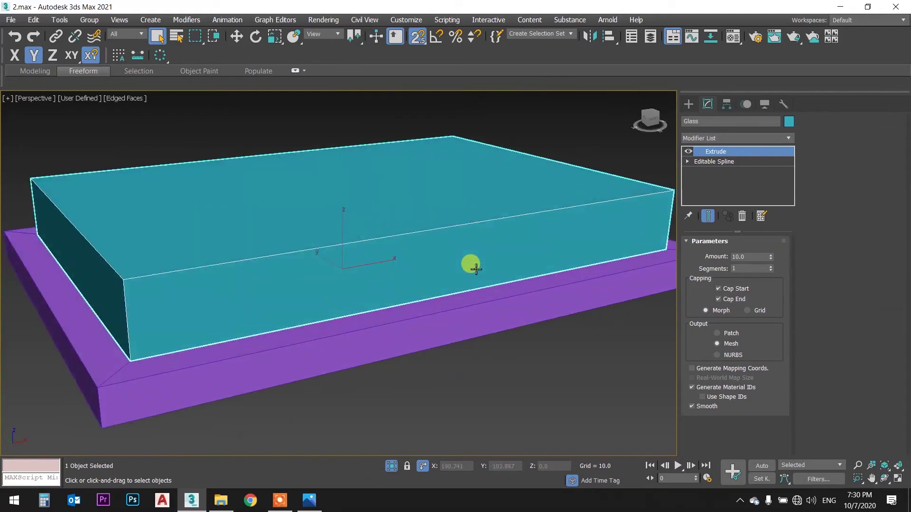
{"action": "double_click", "coordinate": [735, 258]}
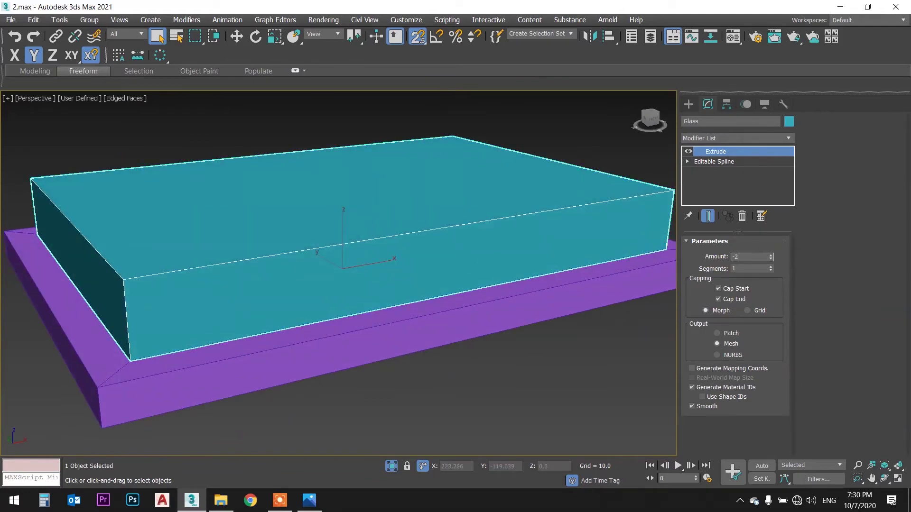
{"action": "key", "text": "Return"}
{"action": "mouse_move", "coordinate": [189, 272]}
{"action": "middle_mouse_down", "text": "alt"}
{"action": "mouse_move", "coordinate": [92, 258]}
{"action": "mouse_move", "coordinate": [91, 240]}
{"action": "mouse_move", "coordinate": [115, 257]}
{"action": "mouse_move", "coordinate": [219, 258]}
{"action": "mouse_move", "coordinate": [175, 248]}
{"action": "mouse_move", "coordinate": [209, 266]}
{"action": "mouse_move", "coordinate": [371, 256]}
{"action": "mouse_move", "coordinate": [352, 248]}
{"action": "middle_mouse_up", "text": "alt"}
{"action": "key", "text": "F3"}
{"action": "key", "text": "F3"}
{"action": "right_click", "coordinate": [541, 195]}
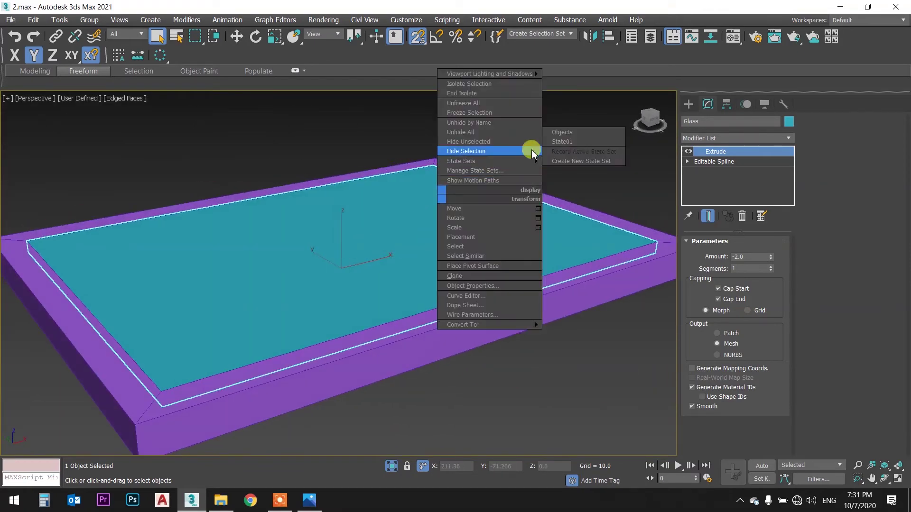
- Turn on See-Through display for the Glass slab and review it in the viewport
{"action": "left_click", "coordinate": [557, 137]}
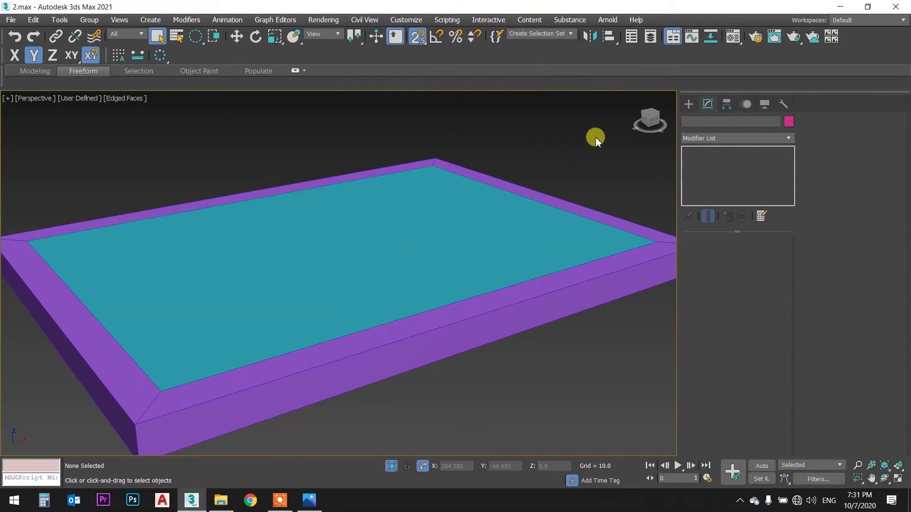
{"action": "left_click", "coordinate": [444, 216]}
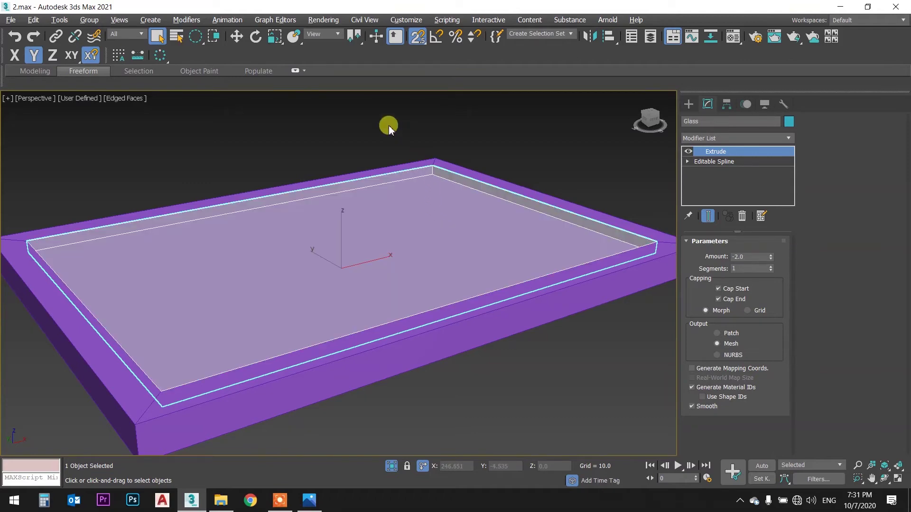
{"action": "left_click", "coordinate": [387, 126]}
{"action": "mouse_move", "coordinate": [397, 179]}
{"action": "middle_mouse_down", "text": "alt"}
{"action": "mouse_move", "coordinate": [234, 209]}
{"action": "mouse_move", "coordinate": [323, 215]}
{"action": "mouse_move", "coordinate": [341, 199]}
{"action": "mouse_move", "coordinate": [308, 212]}
{"action": "mouse_move", "coordinate": [315, 152]}
{"action": "mouse_move", "coordinate": [369, 209]}
{"action": "mouse_move", "coordinate": [305, 217]}
{"action": "middle_mouse_up", "text": "alt"}
{"action": "left_click", "coordinate": [227, 209]}
{"action": "left_click", "coordinate": [392, 150]}
{"action": "scroll", "coordinate": [379, 181], "scroll_direction": "down", "scroll_amount": 5}
{"action": "scroll", "coordinate": [313, 218], "scroll_direction": "up", "scroll_amount": 3}
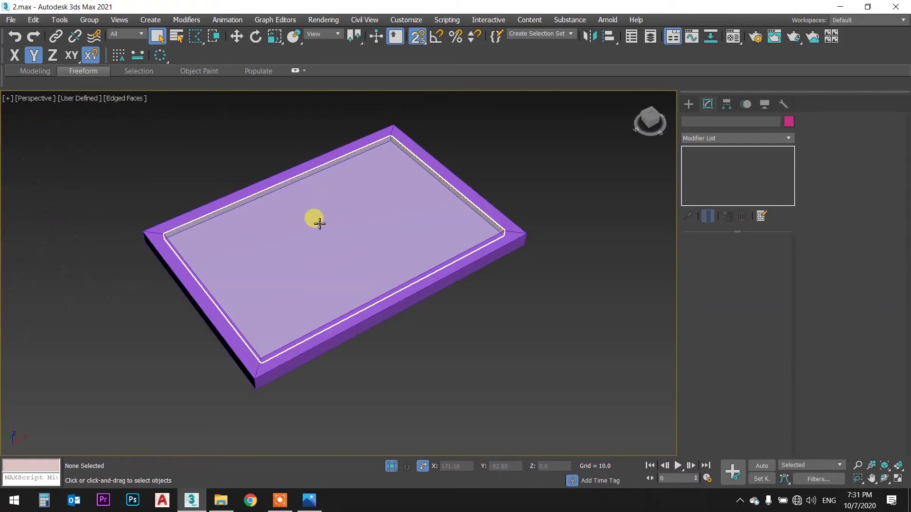
{"action": "key", "text": "ctrl+shift+s"}
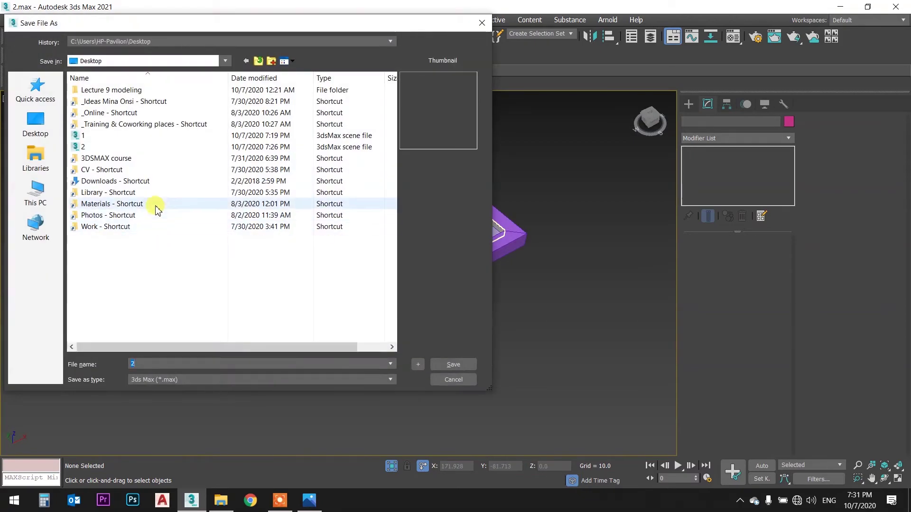
- Save the scene as 3.max
{"action": "type", "text": "3"}
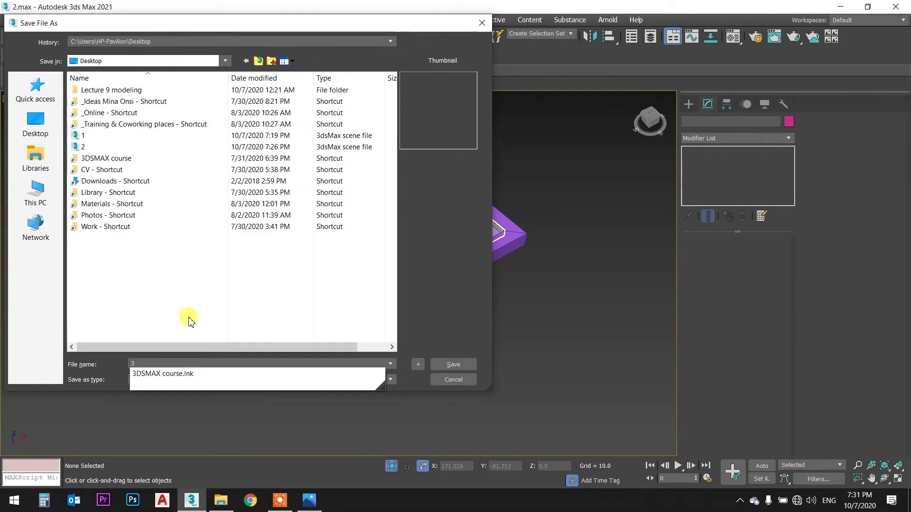
{"action": "left_click", "coordinate": [463, 366]}
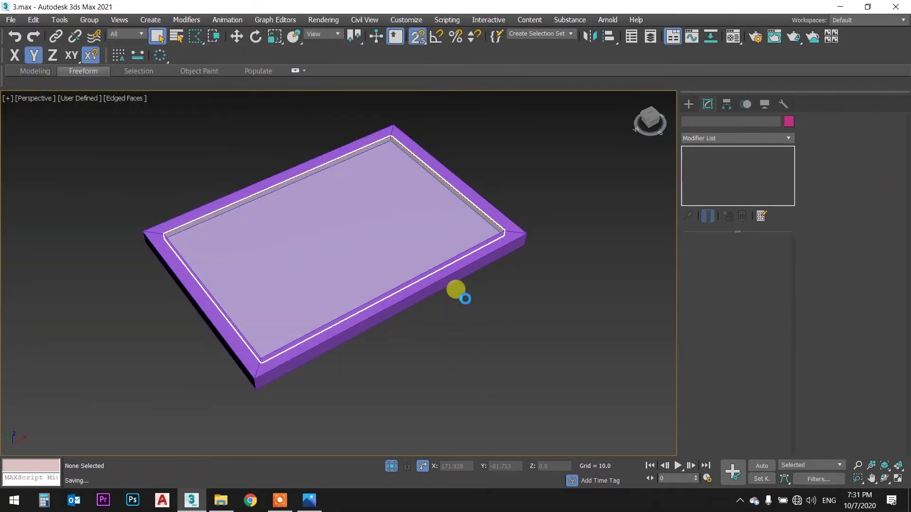
{"action": "middle_click_drag", "start_coordinate": [368, 244], "coordinate": [369, 274], "text": "alt"}
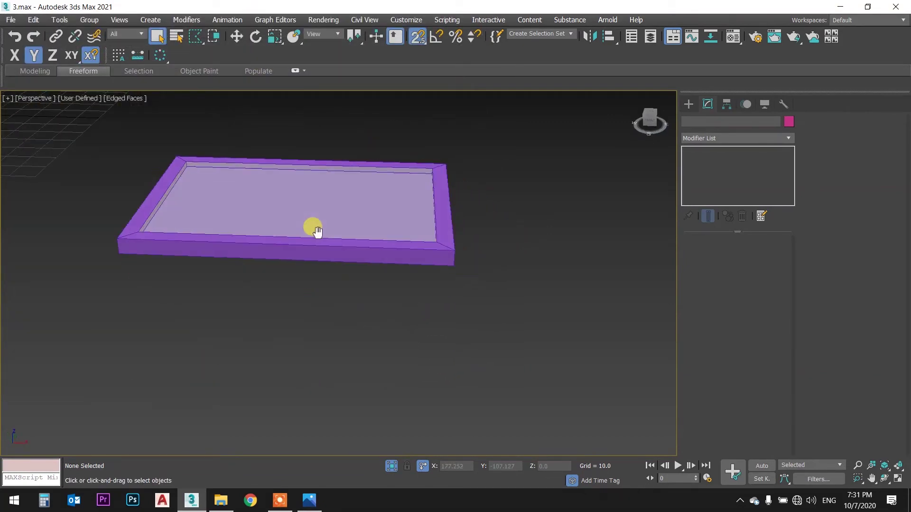
{"action": "scroll", "coordinate": [406, 270], "scroll_direction": "up", "scroll_amount": 2}
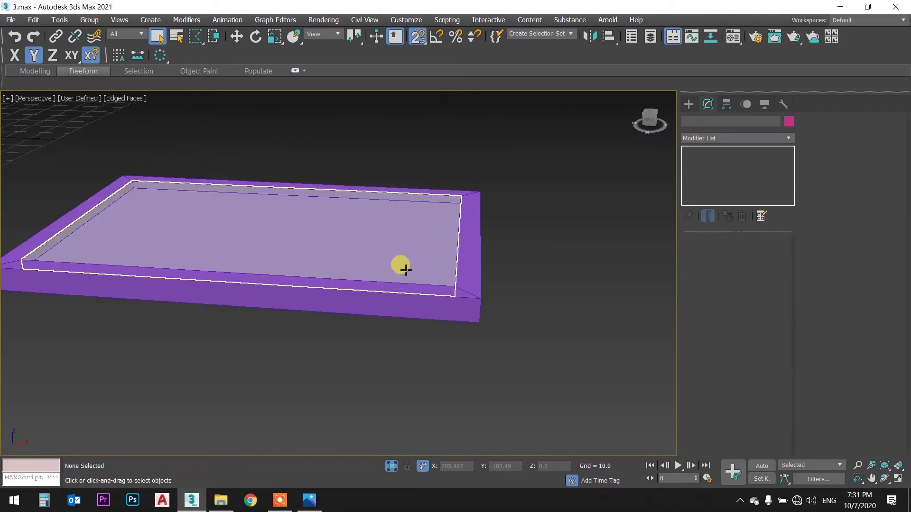
{"action": "mouse_move", "coordinate": [389, 269]}
{"action": "middle_mouse_down", "text": "alt"}
{"action": "mouse_move", "coordinate": [403, 297]}
{"action": "mouse_move", "coordinate": [489, 298]}
{"action": "middle_mouse_up", "text": "alt"}
- Orbit beneath the plate and select the purple box Box003
{"action": "scroll", "coordinate": [88, 348], "scroll_direction": "up", "scroll_amount": 5}
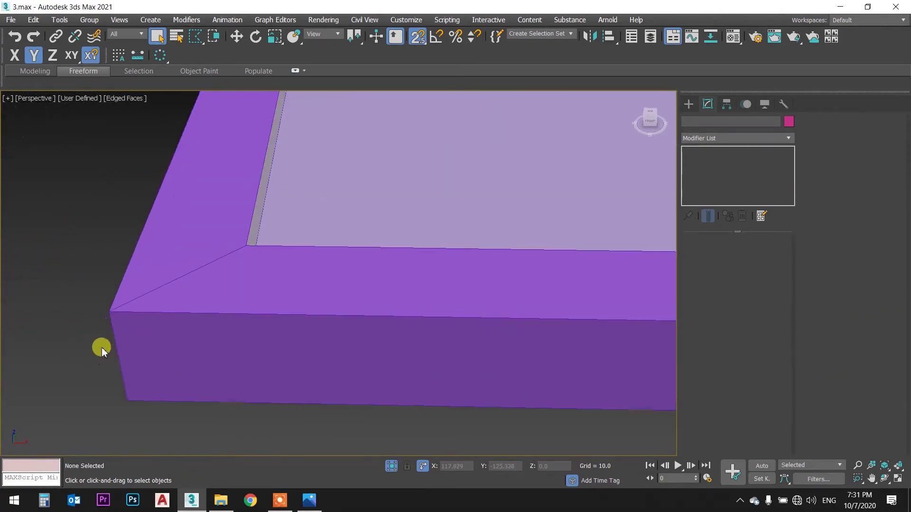
{"action": "scroll", "coordinate": [270, 347], "scroll_direction": "down", "scroll_amount": 5}
{"action": "mouse_move", "coordinate": [264, 287]}
{"action": "middle_mouse_down", "text": "alt"}
{"action": "mouse_move", "coordinate": [287, 232]}
{"action": "mouse_move", "coordinate": [301, 309]}
{"action": "middle_mouse_up", "text": "alt"}
{"action": "scroll", "coordinate": [301, 309], "scroll_direction": "down", "scroll_amount": 3}
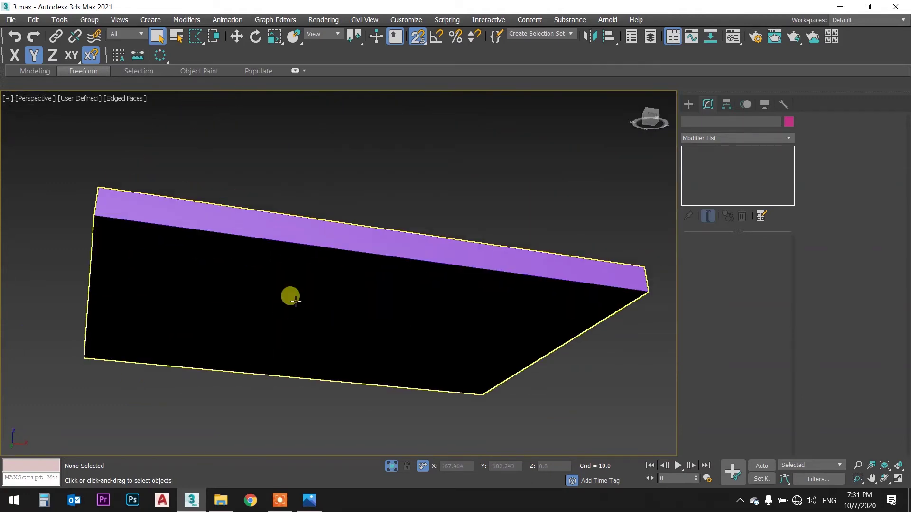
{"action": "left_click", "coordinate": [291, 297]}
{"action": "mouse_move", "coordinate": [334, 260]}
{"action": "middle_mouse_down", "text": "alt"}
{"action": "mouse_move", "coordinate": [350, 233]}
{"action": "mouse_move", "coordinate": [326, 247]}
{"action": "middle_mouse_up", "text": "alt"}
{"action": "scroll", "coordinate": [326, 247], "scroll_direction": "up", "scroll_amount": 2}
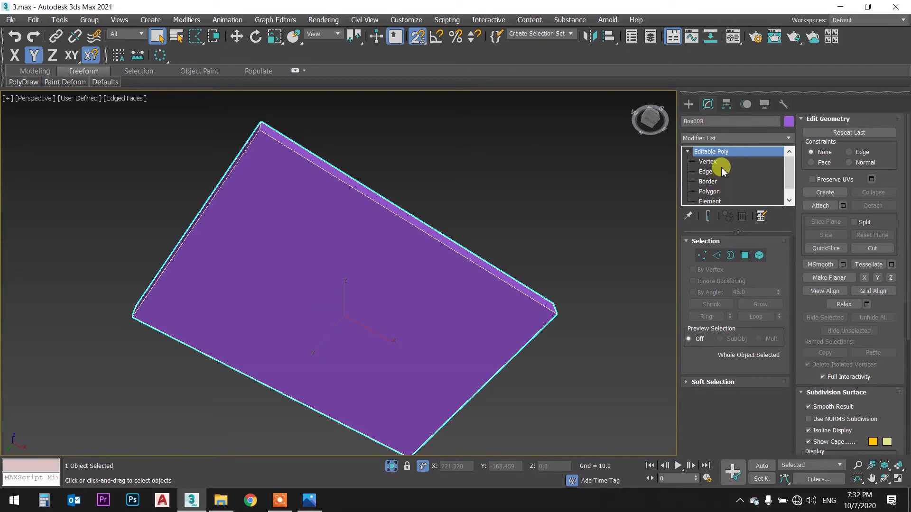
- Connect two opposite edges of the box with Connect Edges at pinch 65
{"action": "left_click", "coordinate": [706, 171]}
{"action": "left_click", "coordinate": [211, 203]}
{"action": "left_click", "coordinate": [513, 356], "text": "ctrl"}
{"action": "mouse_move", "coordinate": [474, 280]}
{"action": "middle_mouse_down", "text": "alt"}
{"action": "mouse_move", "coordinate": [491, 299]}
{"action": "mouse_move", "coordinate": [437, 284]}
{"action": "mouse_move", "coordinate": [447, 274]}
{"action": "middle_mouse_up", "text": "alt"}
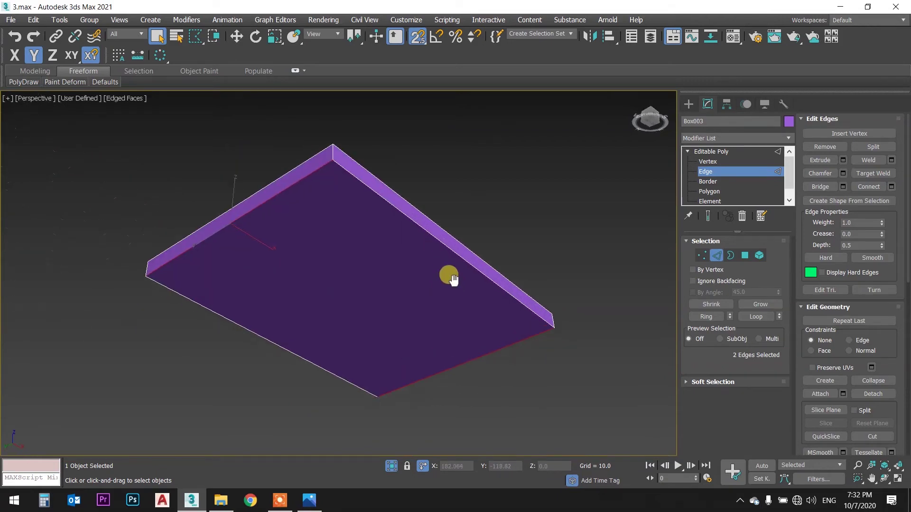
{"action": "left_click", "coordinate": [891, 187]}
{"action": "scroll", "coordinate": [350, 280], "scroll_direction": "up", "scroll_amount": 1}
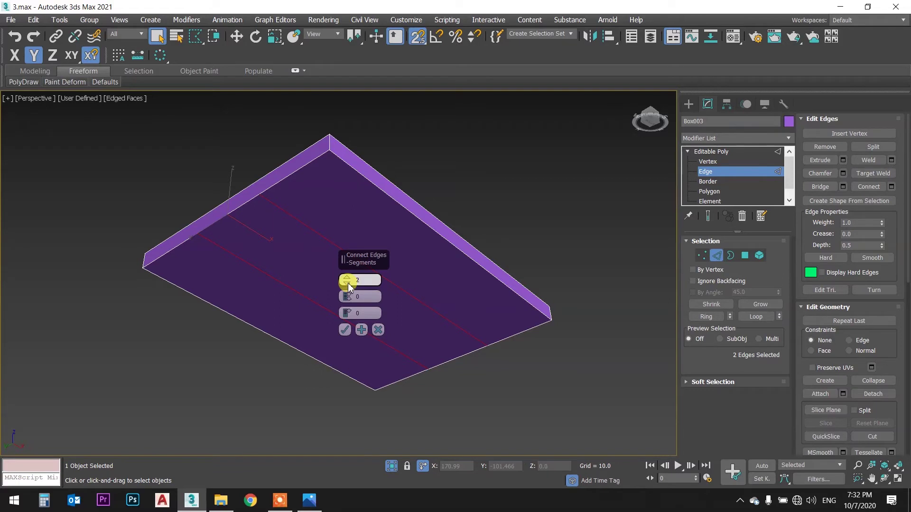
{"action": "mouse_move", "coordinate": [349, 283]}
{"action": "left_mouse_down"}
{"action": "mouse_move", "coordinate": [348, 298]}
{"action": "mouse_move", "coordinate": [351, 201]}
{"action": "left_mouse_up"}
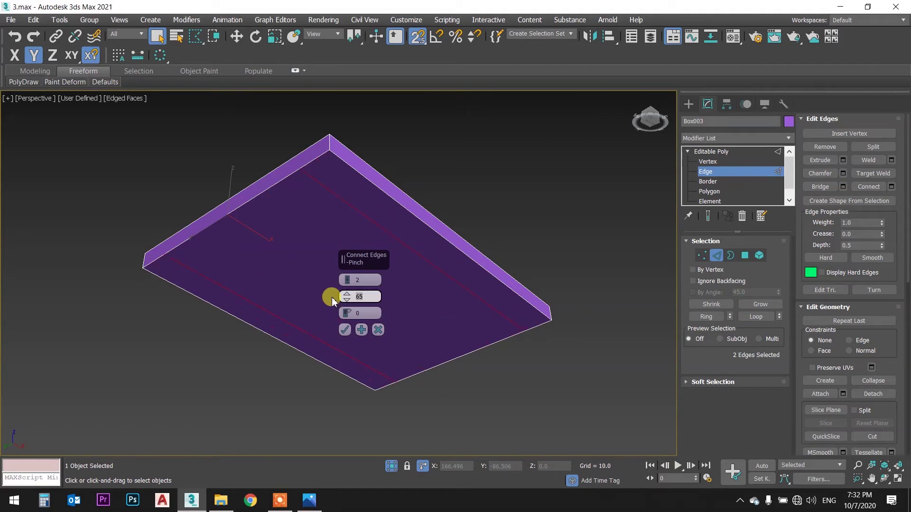
{"action": "left_click", "coordinate": [346, 329]}
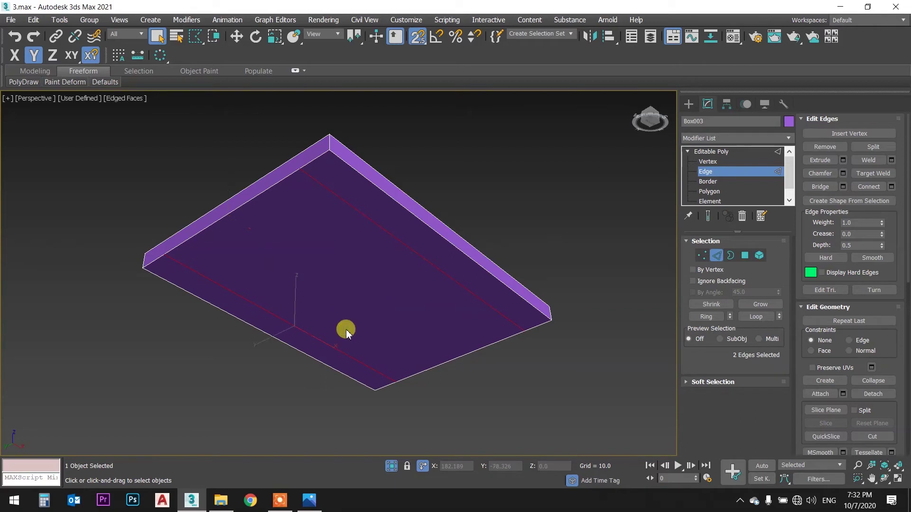
- Select the box's two long outer edges and bring up Connect Edges at 2 segments
{"action": "mouse_move", "coordinate": [356, 275]}
{"action": "middle_mouse_down"}
{"action": "mouse_move", "coordinate": [398, 257]}
{"action": "mouse_move", "coordinate": [406, 240]}
{"action": "mouse_move", "coordinate": [400, 263]}
{"action": "middle_mouse_up"}
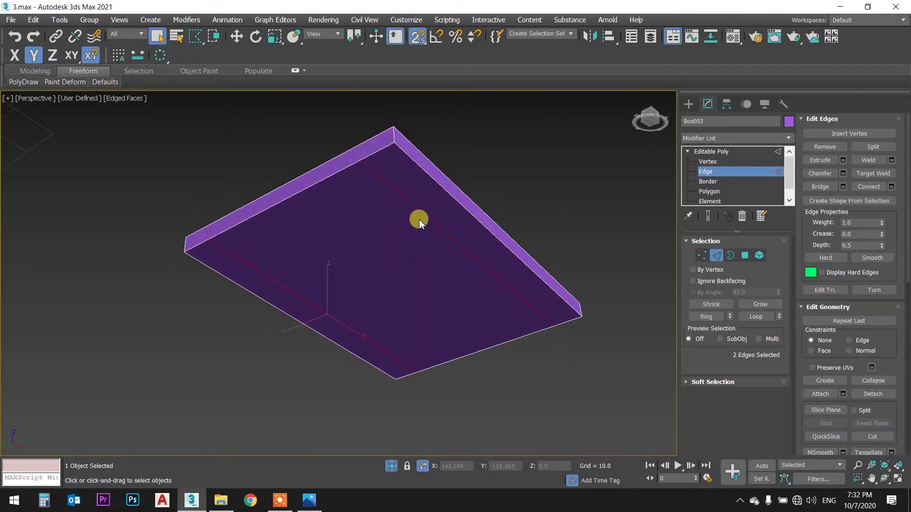
{"action": "left_click", "coordinate": [451, 197]}
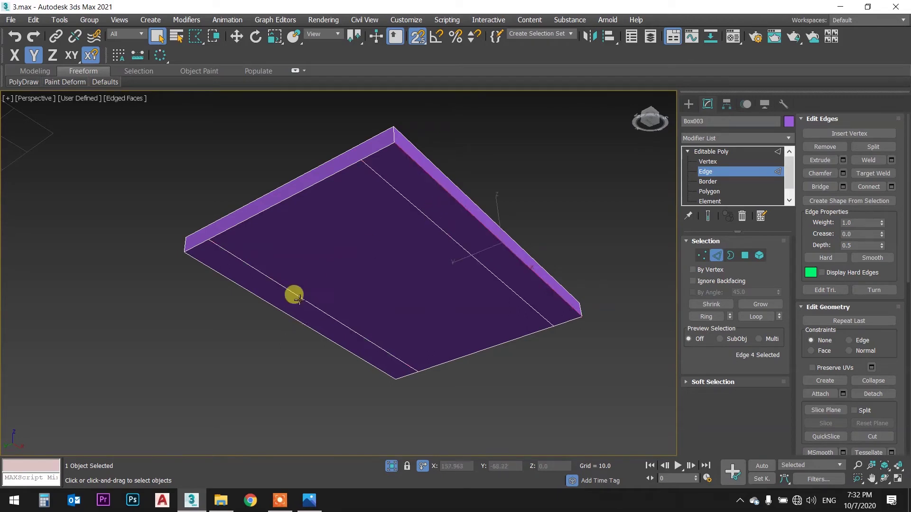
{"action": "left_click", "coordinate": [284, 309], "text": "ctrl"}
{"action": "left_click", "coordinate": [890, 187]}
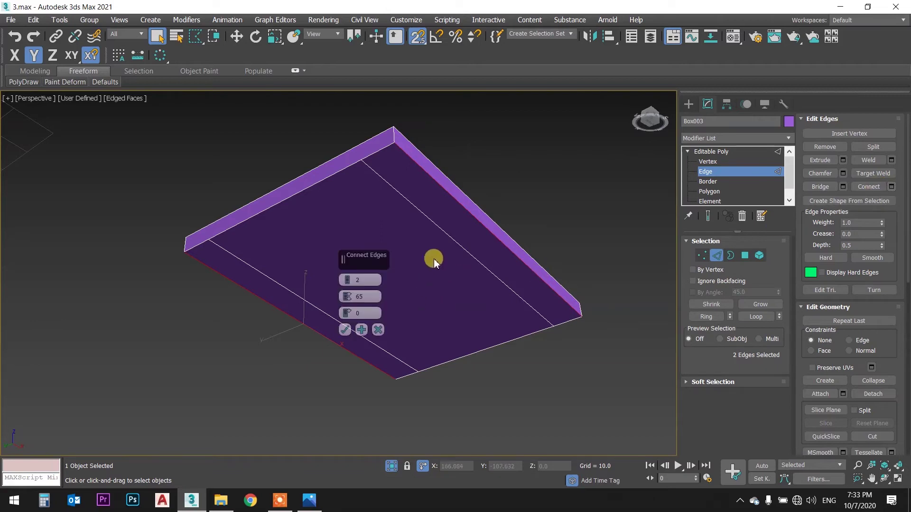
- Cancel the pending connection and select four edges on the box's underside
{"action": "left_click", "coordinate": [378, 331]}
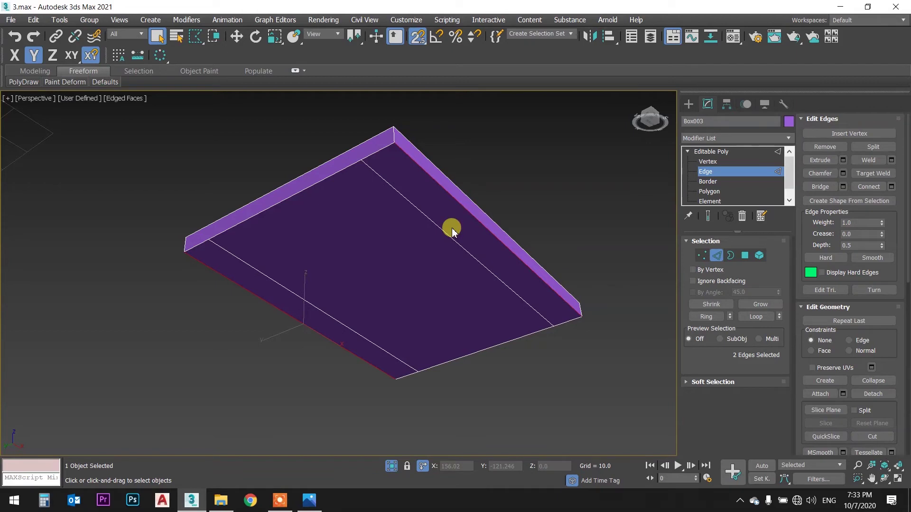
{"action": "left_click", "coordinate": [410, 203]}
{"action": "left_click", "coordinate": [442, 189], "text": "ctrl"}
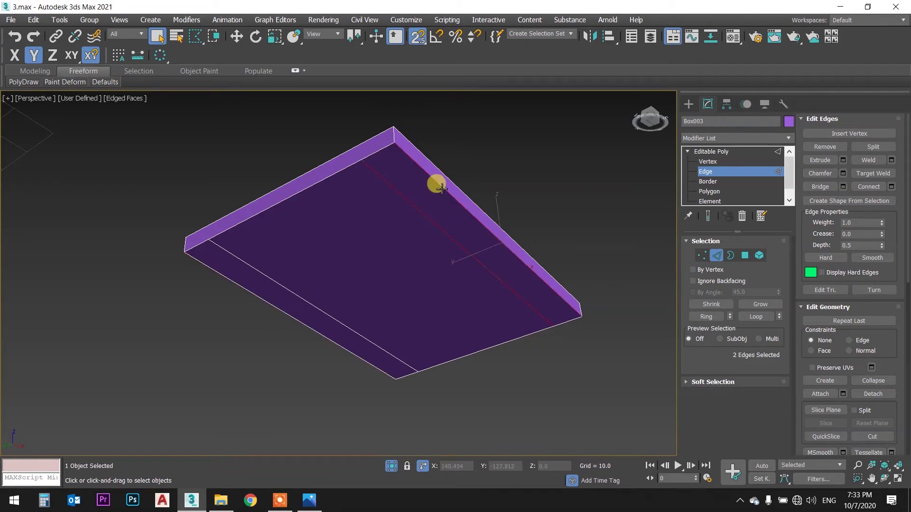
{"action": "left_click", "coordinate": [285, 288], "text": "ctrl"}
{"action": "left_click", "coordinate": [264, 299], "text": "ctrl"}
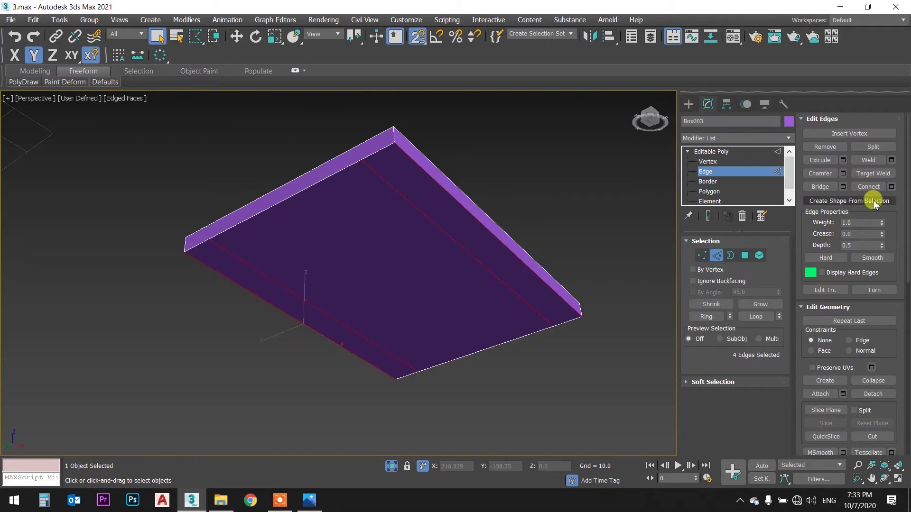
- Connect the selected edges with an adjusted pinch, forming an inset rectangle near the rim
{"action": "left_click", "coordinate": [891, 186]}
{"action": "left_click", "coordinate": [363, 296]}
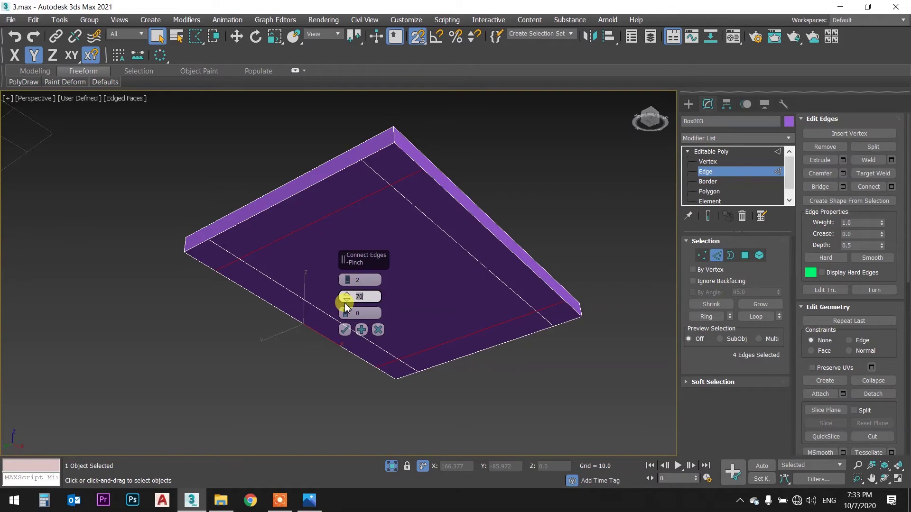
{"action": "left_click", "coordinate": [346, 331]}
{"action": "mouse_move", "coordinate": [407, 248]}
{"action": "middle_mouse_down", "text": "alt"}
{"action": "mouse_move", "coordinate": [402, 234]}
{"action": "mouse_move", "coordinate": [404, 248]}
{"action": "middle_mouse_up", "text": "alt"}
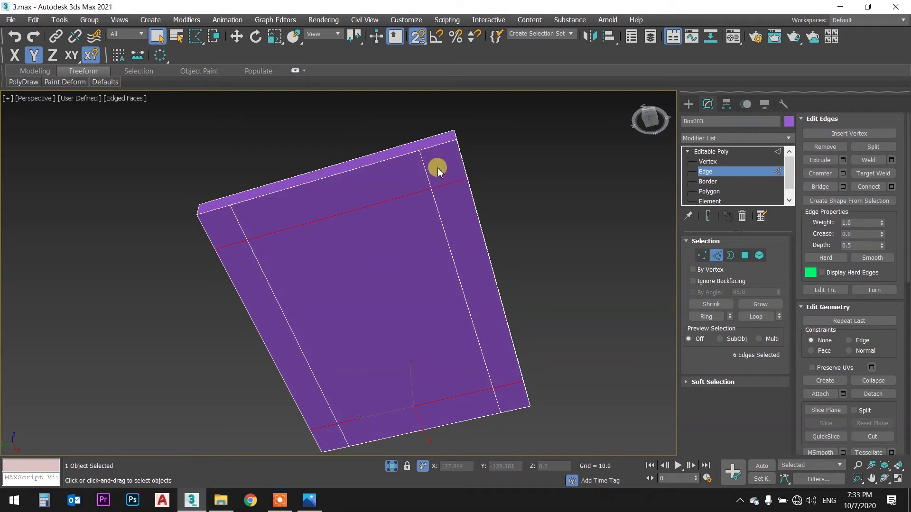
{"action": "mouse_move", "coordinate": [434, 233]}
{"action": "middle_mouse_down", "text": "alt"}
{"action": "mouse_move", "coordinate": [445, 243]}
{"action": "mouse_move", "coordinate": [455, 229]}
{"action": "mouse_move", "coordinate": [429, 248]}
{"action": "middle_mouse_up", "text": "alt"}
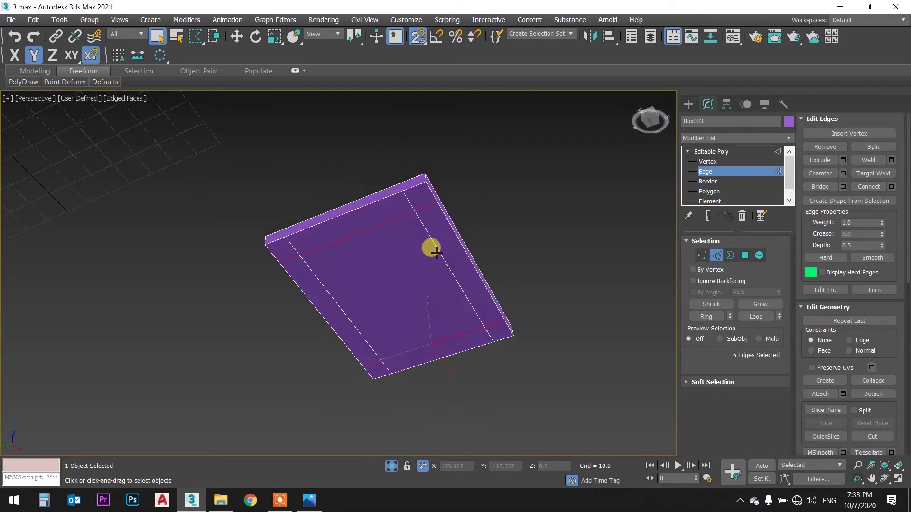
{"action": "scroll", "coordinate": [502, 339], "scroll_direction": "up", "scroll_amount": 4}
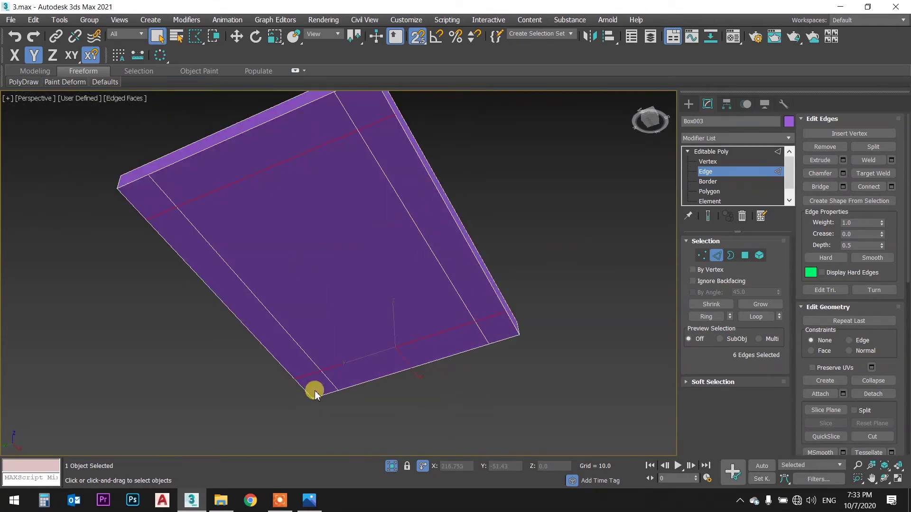
{"action": "mouse_move", "coordinate": [314, 284]}
{"action": "middle_mouse_down"}
{"action": "mouse_move", "coordinate": [316, 260]}
{"action": "mouse_move", "coordinate": [356, 257]}
{"action": "mouse_move", "coordinate": [274, 269]}
{"action": "middle_mouse_up"}
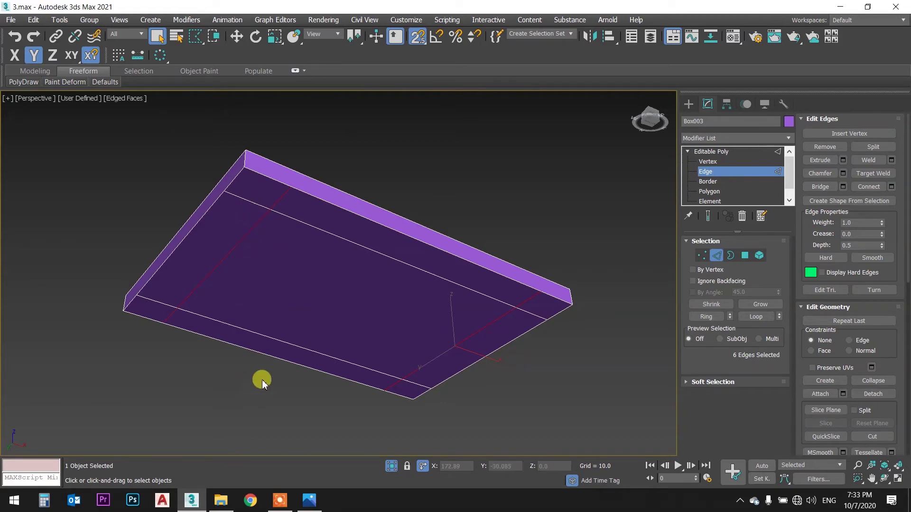
- Select the top-left, bottom-left, bottom and right corner polygons on the box's underside
{"action": "left_click", "coordinate": [709, 191]}
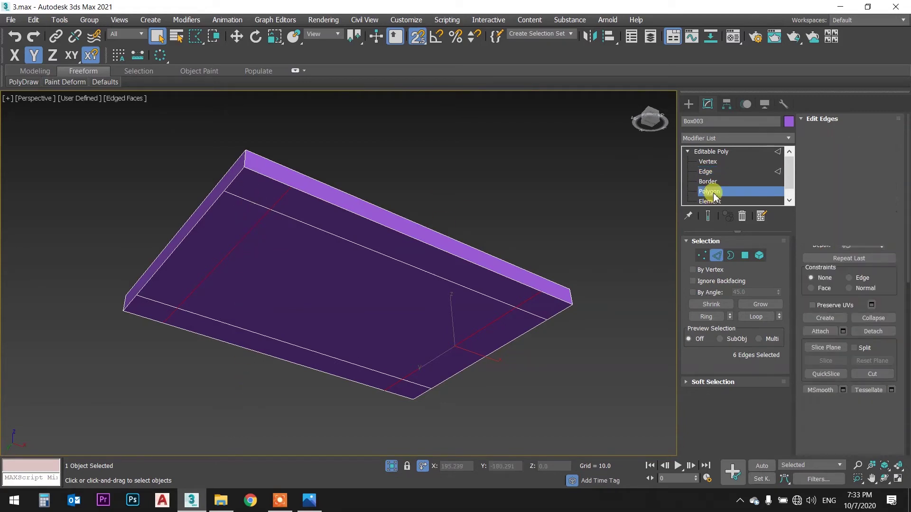
{"action": "left_click", "coordinate": [257, 196]}
{"action": "left_click", "coordinate": [159, 311], "text": "ctrl"}
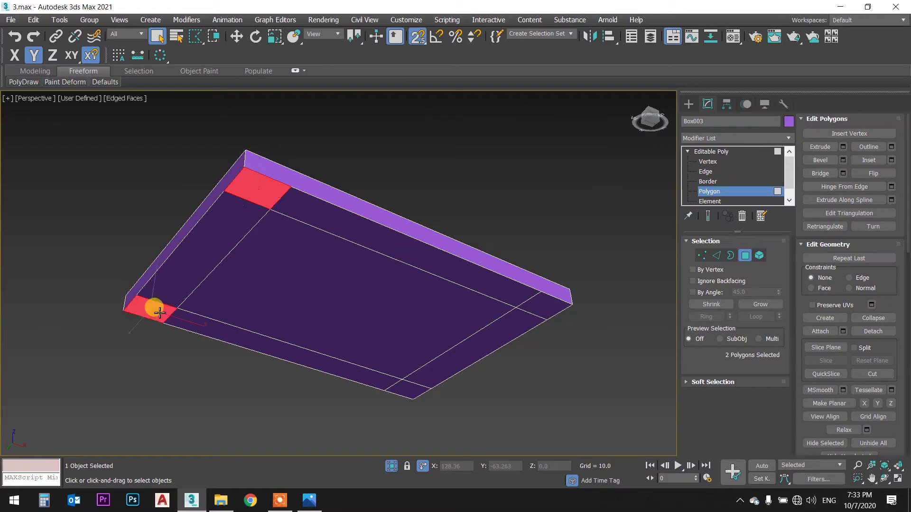
{"action": "left_click", "coordinate": [404, 388], "text": "ctrl"}
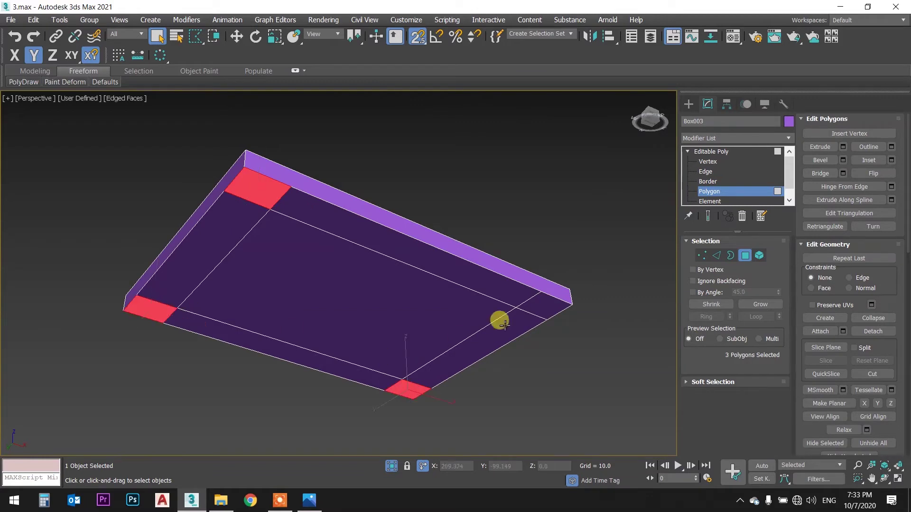
{"action": "left_click", "coordinate": [541, 308], "text": "ctrl"}
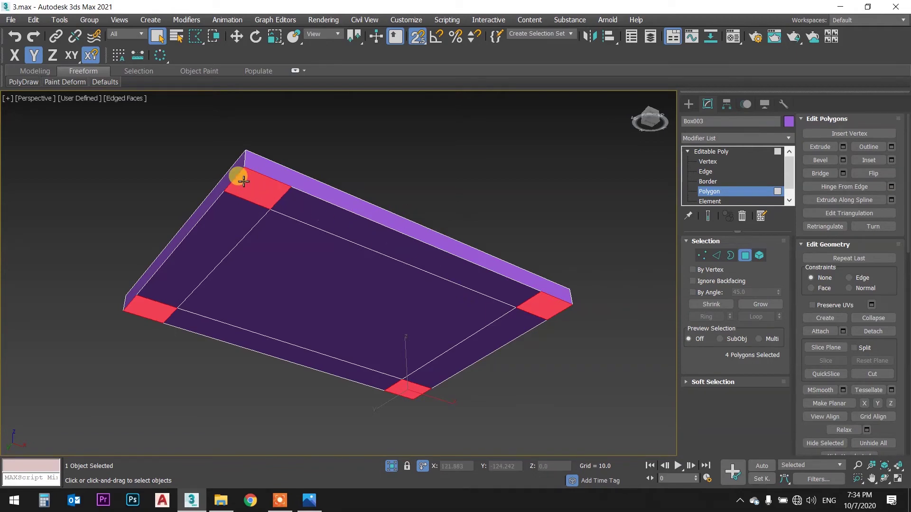
{"action": "left_click", "coordinate": [890, 161]}
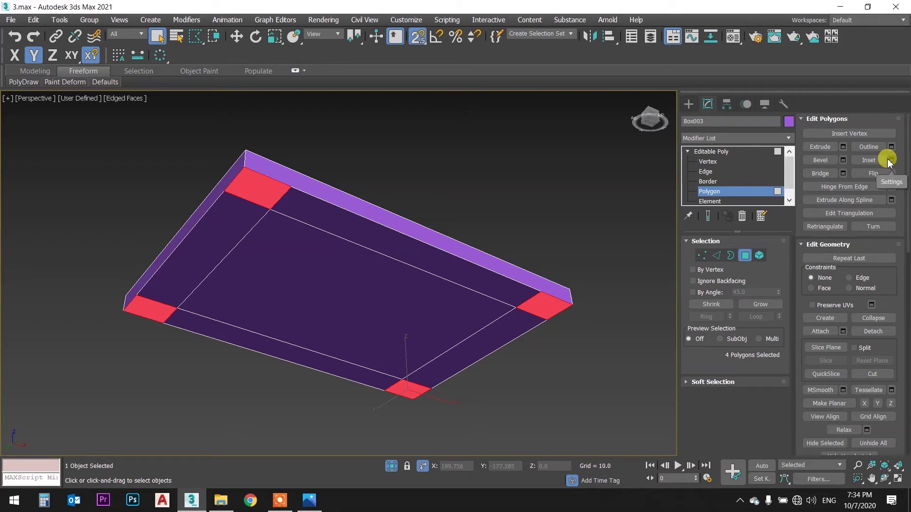
- Drag the Inset amount on the four corner polygons, trying values around 3.6
{"action": "left_click", "coordinate": [888, 161]}
{"action": "scroll", "coordinate": [347, 294], "scroll_direction": "up", "scroll_amount": 3}
{"action": "left_click_drag", "start_coordinate": [349, 297], "coordinate": [347, 257]}
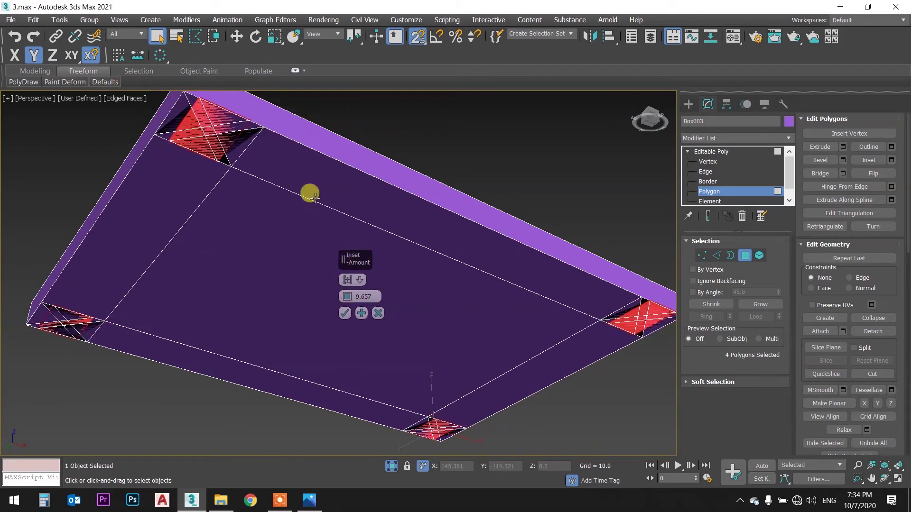
{"action": "scroll", "coordinate": [315, 196], "scroll_direction": "up", "scroll_amount": 2}
{"action": "scroll", "coordinate": [270, 187], "scroll_direction": "up", "scroll_amount": 3}
{"action": "scroll", "coordinate": [270, 204], "scroll_direction": "up", "scroll_amount": 2}
{"action": "scroll", "coordinate": [268, 203], "scroll_direction": "down", "scroll_amount": 2}
{"action": "scroll", "coordinate": [267, 203], "scroll_direction": "down", "scroll_amount": 1}
{"action": "scroll", "coordinate": [267, 204], "scroll_direction": "down", "scroll_amount": 2}
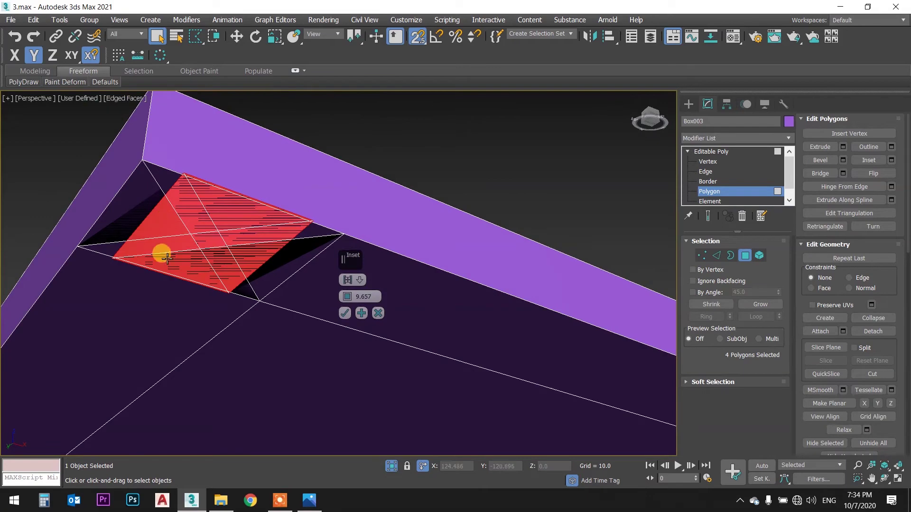
{"action": "left_click_drag", "start_coordinate": [346, 298], "coordinate": [348, 328]}
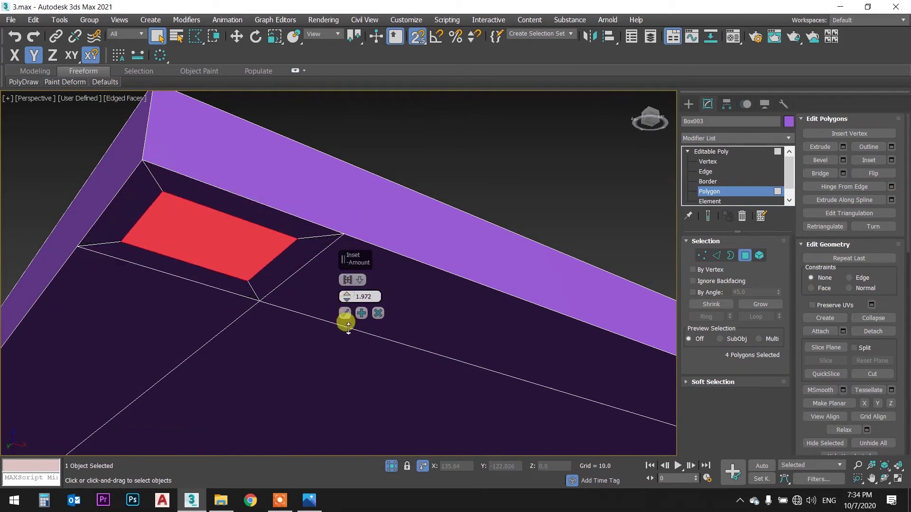
{"action": "scroll", "coordinate": [295, 259], "scroll_direction": "up", "scroll_amount": 3}
{"action": "scroll", "coordinate": [284, 240], "scroll_direction": "up", "scroll_amount": 1}
{"action": "scroll", "coordinate": [295, 237], "scroll_direction": "down", "scroll_amount": 3}
{"action": "scroll", "coordinate": [278, 266], "scroll_direction": "down", "scroll_amount": 1}
- Set the corner inset amount to exactly 1.0 and accept it
{"action": "left_click", "coordinate": [361, 313]}
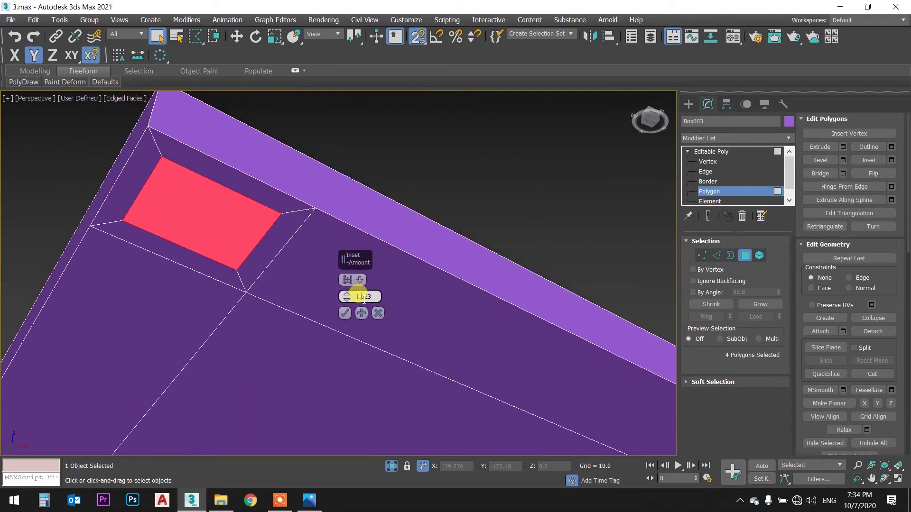
{"action": "type", "text": "2"}
{"action": "key", "text": "Return"}
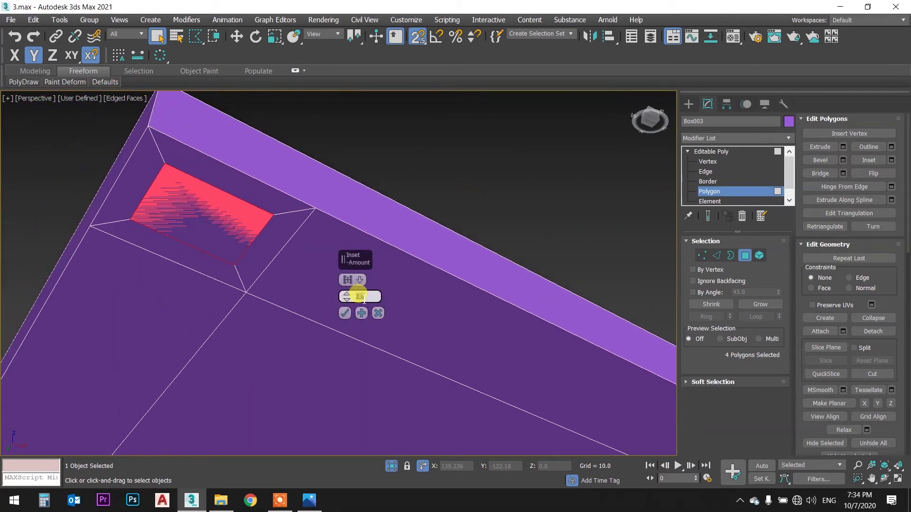
{"action": "type", "text": "1"}
{"action": "key", "text": "Return"}
{"action": "middle_click_drag", "start_coordinate": [321, 209], "coordinate": [326, 211]}
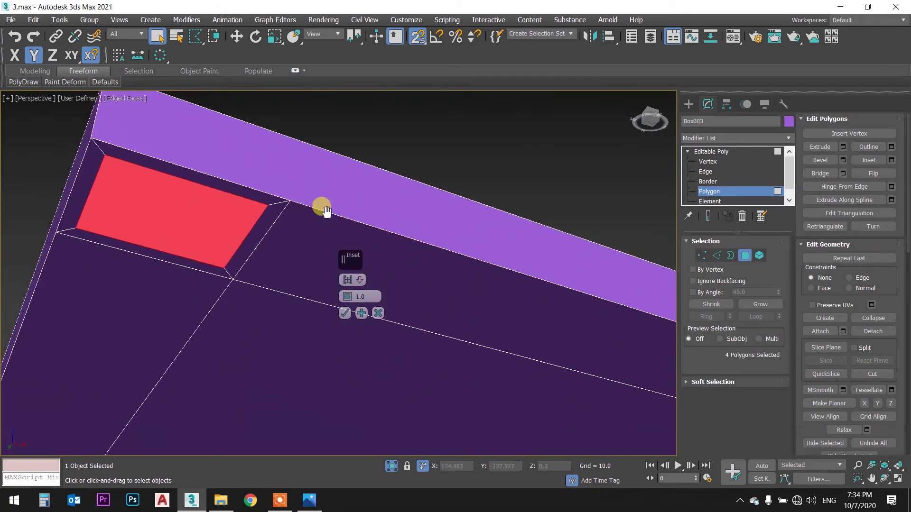
{"action": "left_click", "coordinate": [345, 312]}
{"action": "scroll", "coordinate": [332, 266], "scroll_direction": "down", "scroll_amount": 10}
{"action": "scroll", "coordinate": [368, 275], "scroll_direction": "up", "scroll_amount": 2}
{"action": "scroll", "coordinate": [394, 274], "scroll_direction": "up", "scroll_amount": 2}
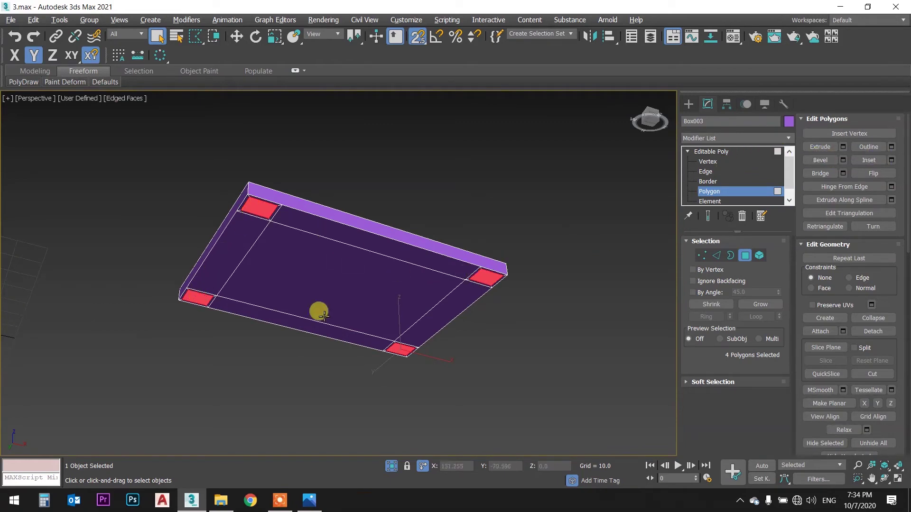
- Extrude the four inset corner polygons, raising leg height from 20 to 40
{"action": "left_click", "coordinate": [843, 147]}
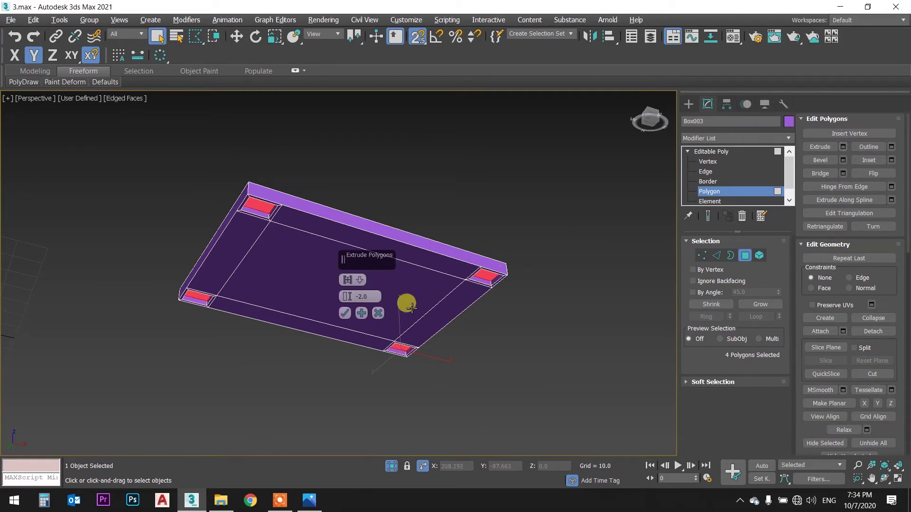
{"action": "mouse_move", "coordinate": [347, 296]}
{"action": "left_mouse_down"}
{"action": "mouse_move", "coordinate": [346, 269]}
{"action": "mouse_move", "coordinate": [369, 287]}
{"action": "left_mouse_up"}
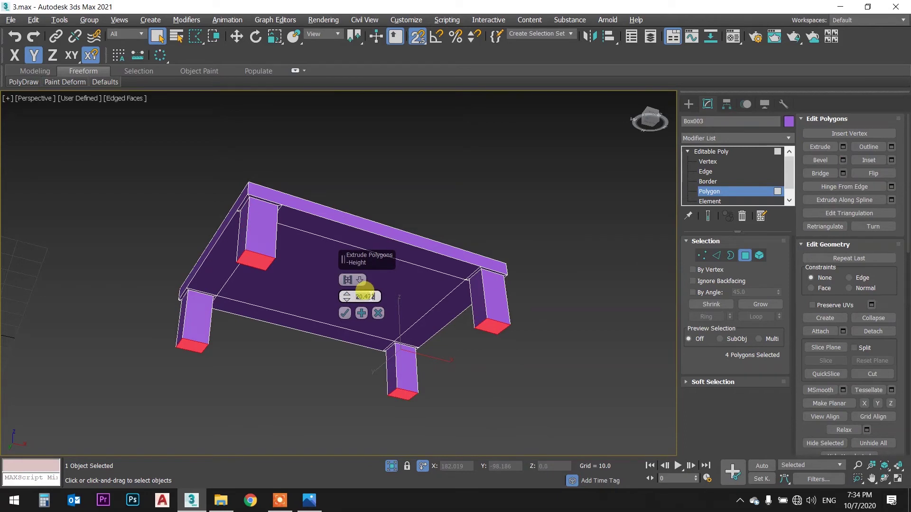
{"action": "key", "text": "Return"}
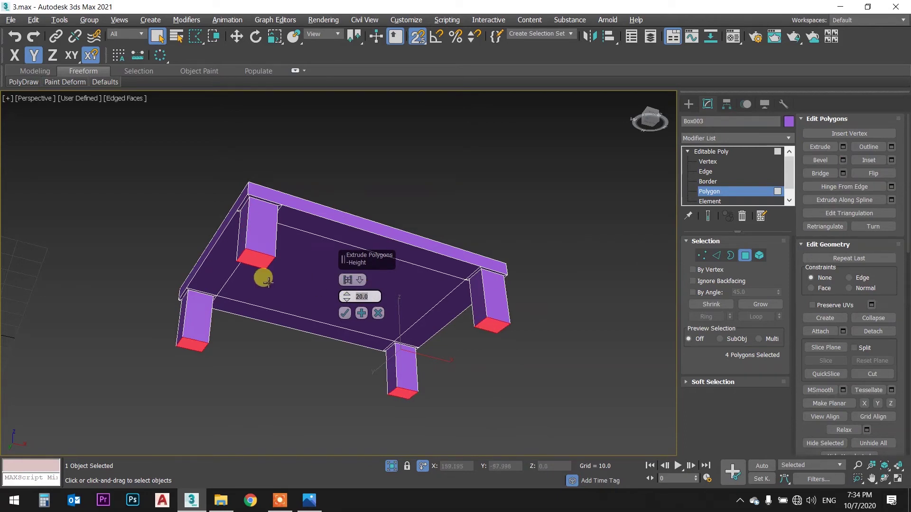
{"action": "middle_click_drag", "start_coordinate": [260, 272], "coordinate": [281, 259]}
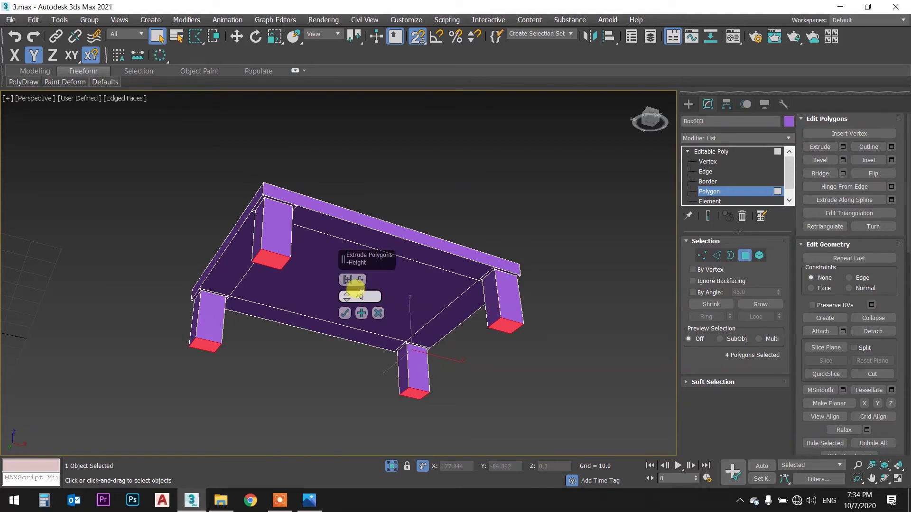
{"action": "type", "text": "0"}
{"action": "key", "text": "Return"}
- Accept the 40-unit leg extrusion and orbit to view the table from below
{"action": "mouse_move", "coordinate": [303, 199]}
{"action": "middle_mouse_down", "text": "alt"}
{"action": "mouse_move", "coordinate": [302, 233]}
{"action": "mouse_move", "coordinate": [311, 207]}
{"action": "mouse_move", "coordinate": [291, 203]}
{"action": "mouse_move", "coordinate": [308, 211]}
{"action": "mouse_move", "coordinate": [307, 229]}
{"action": "mouse_move", "coordinate": [318, 240]}
{"action": "mouse_move", "coordinate": [291, 220]}
{"action": "middle_mouse_up", "text": "alt"}
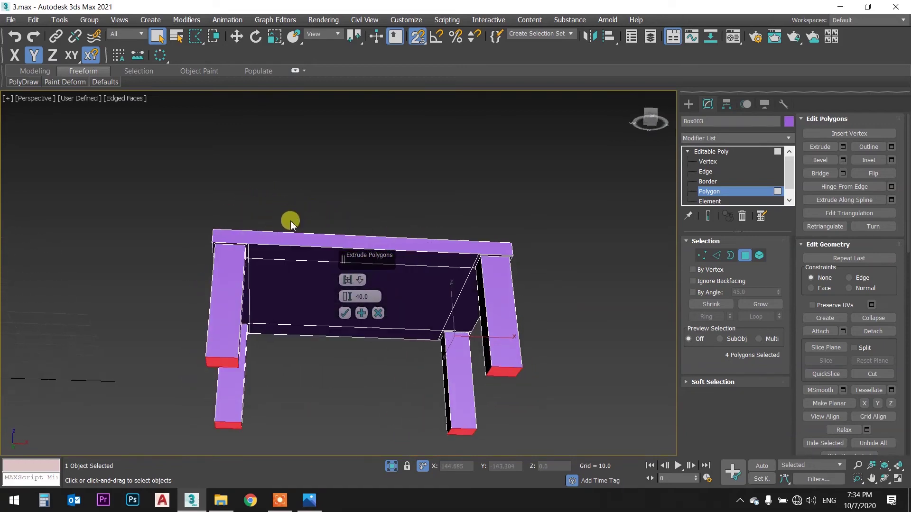
{"action": "left_click", "coordinate": [343, 314]}
{"action": "middle_click_drag", "start_coordinate": [240, 264], "coordinate": [266, 275], "text": "alt"}
{"action": "scroll", "coordinate": [258, 254], "scroll_direction": "up", "scroll_amount": 4}
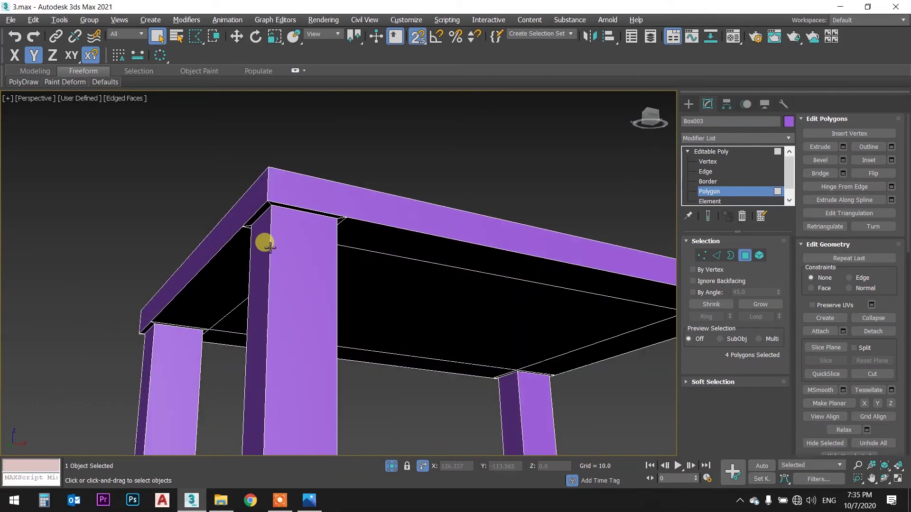
{"action": "middle_click_drag", "start_coordinate": [261, 193], "coordinate": [269, 203]}
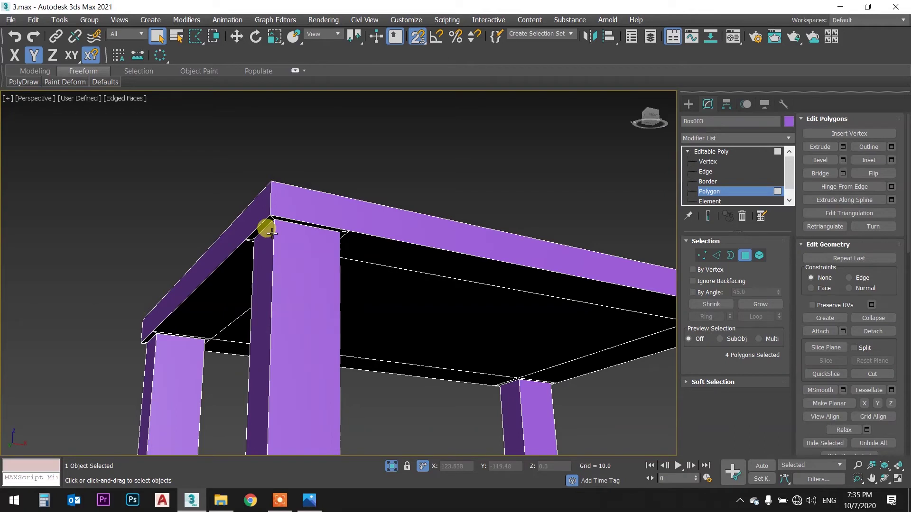
{"action": "middle_click_drag", "start_coordinate": [266, 360], "coordinate": [261, 258], "text": "alt"}
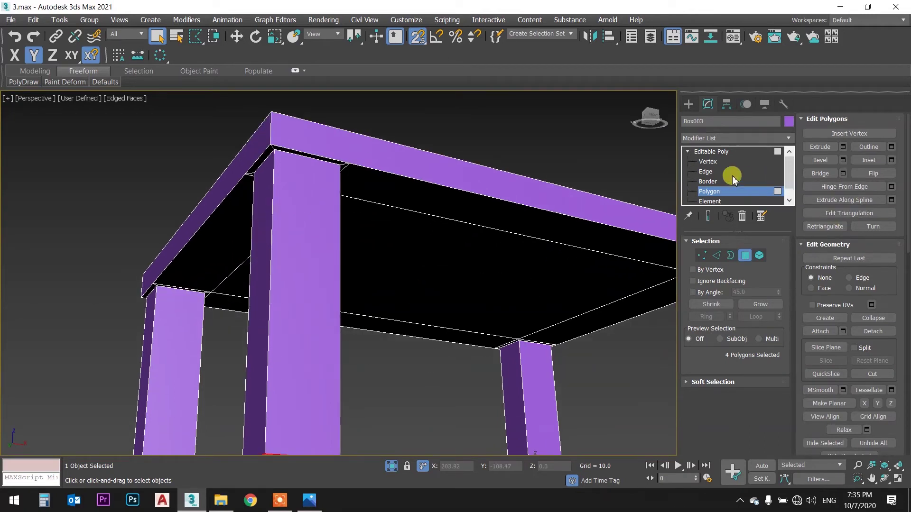
- Select a vertical edge on the front table leg in Edge mode
{"action": "left_click", "coordinate": [716, 172]}
{"action": "left_click", "coordinate": [262, 259]}
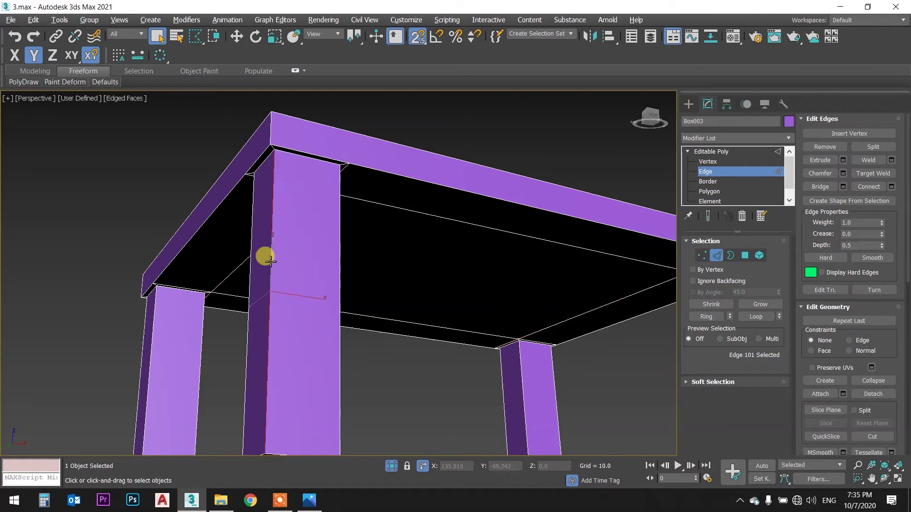
{"action": "middle_click_drag", "start_coordinate": [313, 244], "coordinate": [319, 256], "text": "alt"}
{"action": "scroll", "coordinate": [304, 256], "scroll_direction": "down", "scroll_amount": 4}
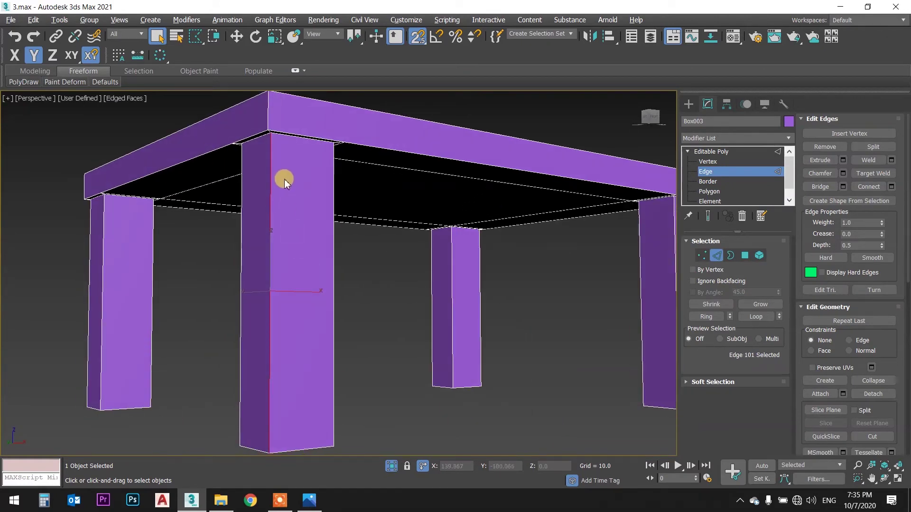
{"action": "scroll", "coordinate": [282, 180], "scroll_direction": "up", "scroll_amount": 3}
{"action": "scroll", "coordinate": [271, 162], "scroll_direction": "up", "scroll_amount": 3}
{"action": "scroll", "coordinate": [268, 147], "scroll_direction": "up", "scroll_amount": 2}
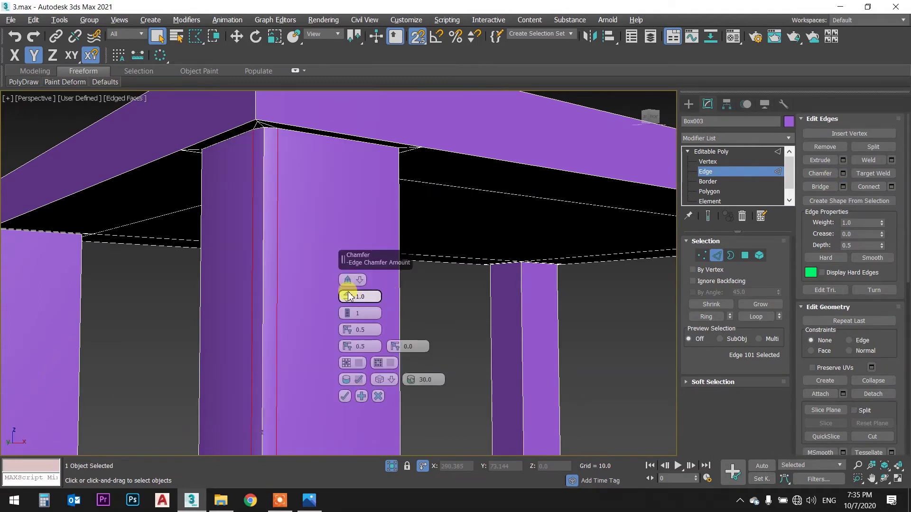
- Chamfer the leg edge with Amount 2.0 and 7 segments, then view the whole table
{"action": "left_click_drag", "start_coordinate": [349, 297], "coordinate": [349, 290]}
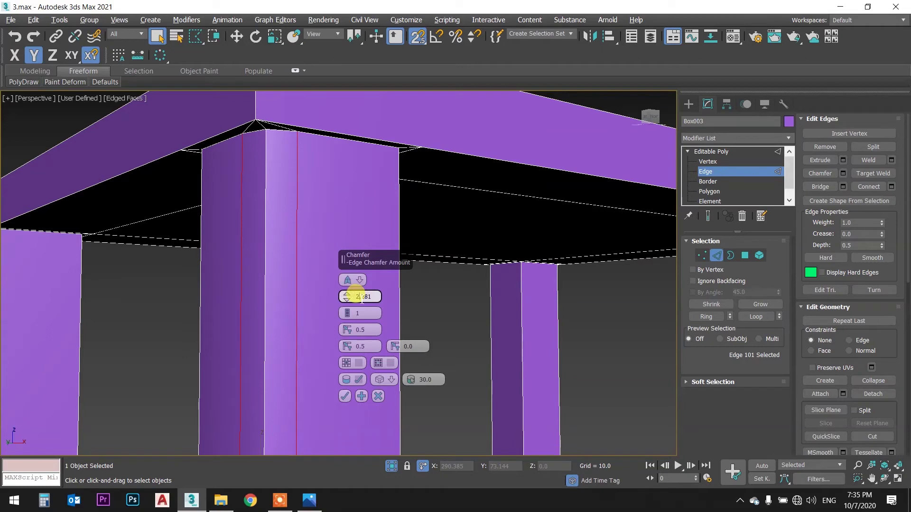
{"action": "key", "text": "Return"}
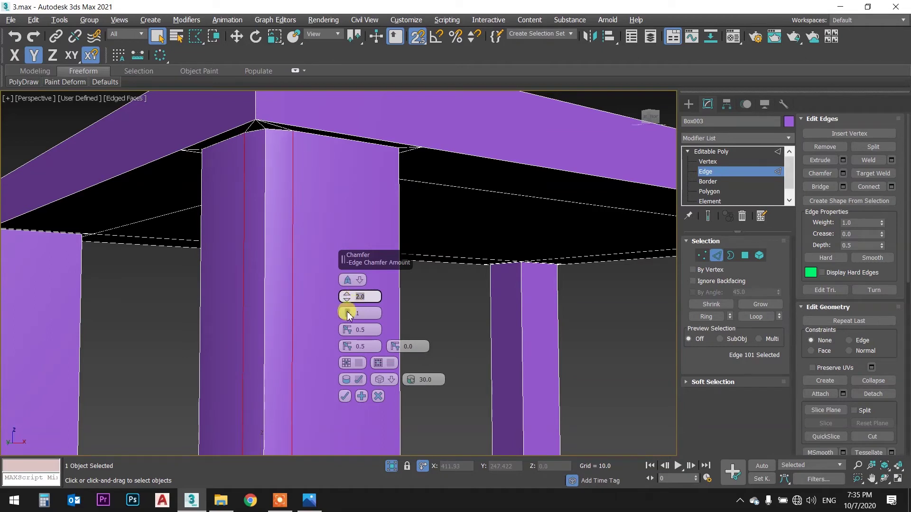
{"action": "left_click_drag", "start_coordinate": [348, 315], "coordinate": [347, 308]}
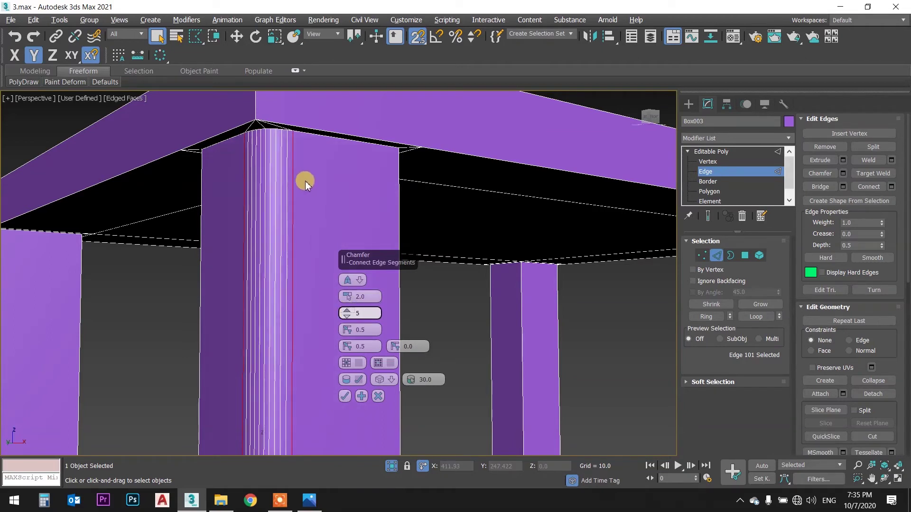
{"action": "mouse_move", "coordinate": [305, 184]}
{"action": "middle_mouse_down", "text": "alt"}
{"action": "mouse_move", "coordinate": [268, 170]}
{"action": "mouse_move", "coordinate": [276, 260]}
{"action": "mouse_move", "coordinate": [270, 185]}
{"action": "mouse_move", "coordinate": [290, 220]}
{"action": "mouse_move", "coordinate": [297, 184]}
{"action": "mouse_move", "coordinate": [352, 119]}
{"action": "mouse_move", "coordinate": [325, 183]}
{"action": "mouse_move", "coordinate": [335, 162]}
{"action": "mouse_move", "coordinate": [290, 199]}
{"action": "mouse_move", "coordinate": [283, 223]}
{"action": "middle_mouse_up", "text": "alt"}
{"action": "middle_click_drag", "start_coordinate": [276, 172], "coordinate": [275, 201], "text": "alt"}
{"action": "mouse_move", "coordinate": [279, 268]}
{"action": "middle_mouse_down", "text": "alt"}
{"action": "mouse_move", "coordinate": [260, 229]}
{"action": "mouse_move", "coordinate": [286, 227]}
{"action": "mouse_move", "coordinate": [193, 236]}
{"action": "mouse_move", "coordinate": [289, 231]}
{"action": "mouse_move", "coordinate": [279, 233]}
{"action": "middle_mouse_up", "text": "alt"}
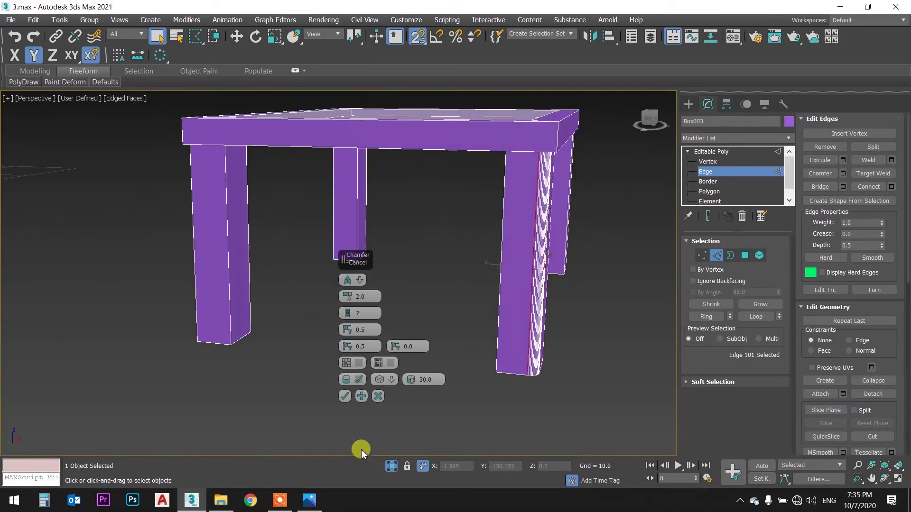
- Ctrl-add vertical edges on the front-left and other table legs
{"action": "mouse_move", "coordinate": [348, 397]}
{"action": "middle_mouse_down", "text": "alt"}
{"action": "mouse_move", "coordinate": [253, 258]}
{"action": "mouse_move", "coordinate": [289, 261]}
{"action": "middle_mouse_up", "text": "alt"}
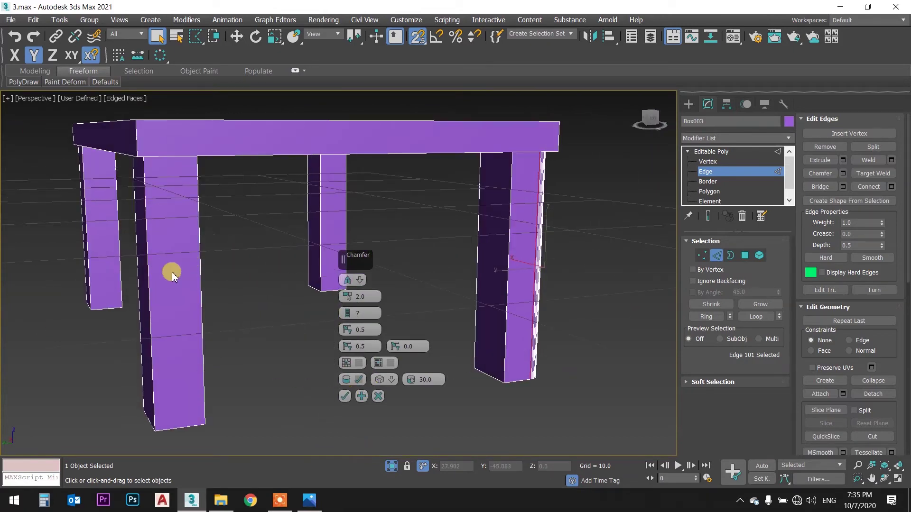
{"action": "left_click", "coordinate": [142, 283], "text": "ctrl"}
{"action": "mouse_move", "coordinate": [143, 282]}
{"action": "middle_mouse_down", "text": "alt"}
{"action": "mouse_move", "coordinate": [159, 259]}
{"action": "mouse_move", "coordinate": [192, 274]}
{"action": "mouse_move", "coordinate": [271, 264]}
{"action": "mouse_move", "coordinate": [257, 280]}
{"action": "middle_mouse_up", "text": "alt"}
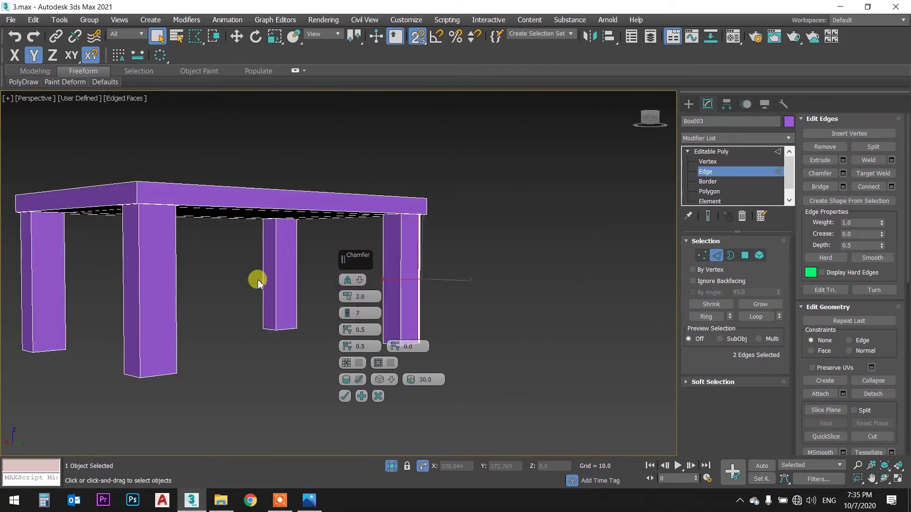
{"action": "left_click", "coordinate": [141, 281], "text": "ctrl"}
{"action": "mouse_move", "coordinate": [160, 264]}
{"action": "middle_mouse_down", "text": "alt"}
{"action": "mouse_move", "coordinate": [111, 258]}
{"action": "mouse_move", "coordinate": [276, 242]}
{"action": "mouse_move", "coordinate": [264, 258]}
{"action": "mouse_move", "coordinate": [349, 275]}
{"action": "mouse_move", "coordinate": [336, 293]}
{"action": "mouse_move", "coordinate": [348, 301]}
{"action": "mouse_move", "coordinate": [345, 280]}
{"action": "mouse_move", "coordinate": [397, 260]}
{"action": "mouse_move", "coordinate": [227, 285]}
{"action": "mouse_move", "coordinate": [207, 305]}
{"action": "mouse_move", "coordinate": [196, 207]}
{"action": "middle_mouse_up", "text": "alt"}
{"action": "left_click", "coordinate": [285, 242], "text": "ctrl"}
- From the underside view, add two beam corner edges to the selection
{"action": "scroll", "coordinate": [197, 207], "scroll_direction": "up", "scroll_amount": 4}
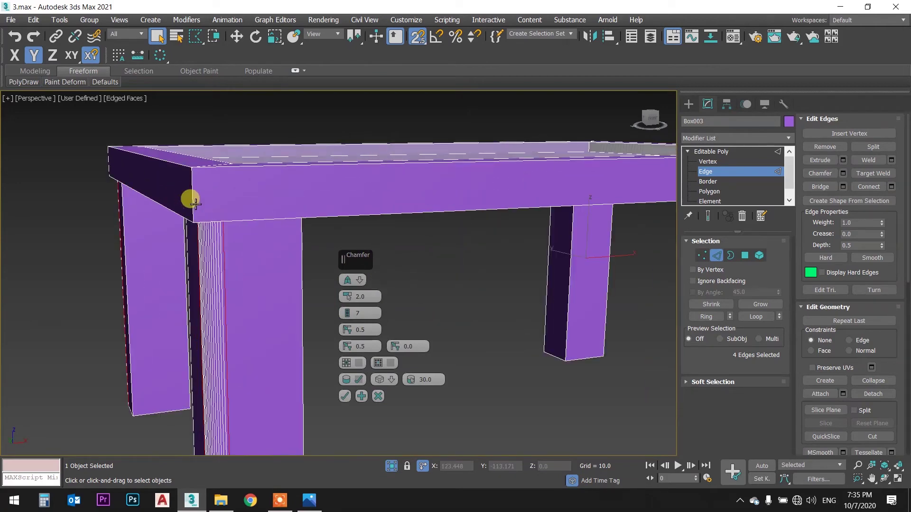
{"action": "mouse_move", "coordinate": [186, 209]}
{"action": "middle_mouse_down", "text": "alt"}
{"action": "mouse_move", "coordinate": [152, 203]}
{"action": "mouse_move", "coordinate": [158, 193]}
{"action": "mouse_move", "coordinate": [172, 228]}
{"action": "mouse_move", "coordinate": [224, 272]}
{"action": "mouse_move", "coordinate": [273, 266]}
{"action": "mouse_move", "coordinate": [288, 208]}
{"action": "middle_mouse_up", "text": "alt"}
{"action": "mouse_move", "coordinate": [260, 172]}
{"action": "middle_mouse_down", "text": "alt"}
{"action": "mouse_move", "coordinate": [252, 197]}
{"action": "mouse_move", "coordinate": [356, 205]}
{"action": "mouse_move", "coordinate": [158, 173]}
{"action": "mouse_move", "coordinate": [138, 207]}
{"action": "mouse_move", "coordinate": [184, 210]}
{"action": "mouse_move", "coordinate": [228, 178]}
{"action": "mouse_move", "coordinate": [284, 163]}
{"action": "mouse_move", "coordinate": [280, 222]}
{"action": "mouse_move", "coordinate": [275, 163]}
{"action": "mouse_move", "coordinate": [230, 193]}
{"action": "mouse_move", "coordinate": [209, 336]}
{"action": "mouse_move", "coordinate": [239, 235]}
{"action": "middle_mouse_up", "text": "alt"}
{"action": "left_click", "coordinate": [138, 157], "text": "ctrl"}
{"action": "left_click", "coordinate": [260, 171], "text": "ctrl"}
{"action": "scroll", "coordinate": [261, 146], "scroll_direction": "up", "scroll_amount": 3}
{"action": "scroll", "coordinate": [256, 148], "scroll_direction": "up", "scroll_amount": 2}
{"action": "scroll", "coordinate": [264, 179], "scroll_direction": "up", "scroll_amount": 3}
- Check the leg-beam corner preview and cancel the pending chamfer
{"action": "mouse_move", "coordinate": [243, 199]}
{"action": "middle_mouse_down", "text": "alt"}
{"action": "mouse_move", "coordinate": [246, 189]}
{"action": "mouse_move", "coordinate": [254, 220]}
{"action": "middle_mouse_up", "text": "alt"}
{"action": "scroll", "coordinate": [353, 203], "scroll_direction": "down", "scroll_amount": 4}
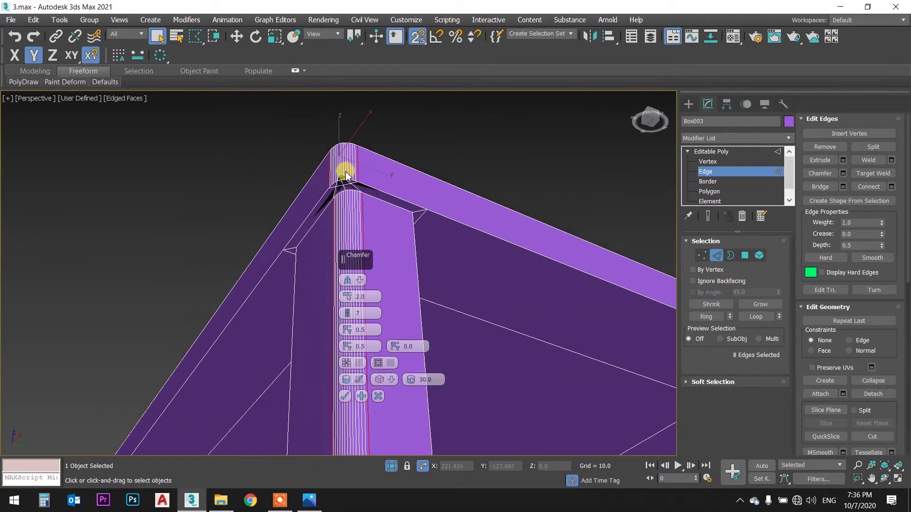
{"action": "middle_click_drag", "start_coordinate": [354, 192], "coordinate": [392, 281], "text": "alt"}
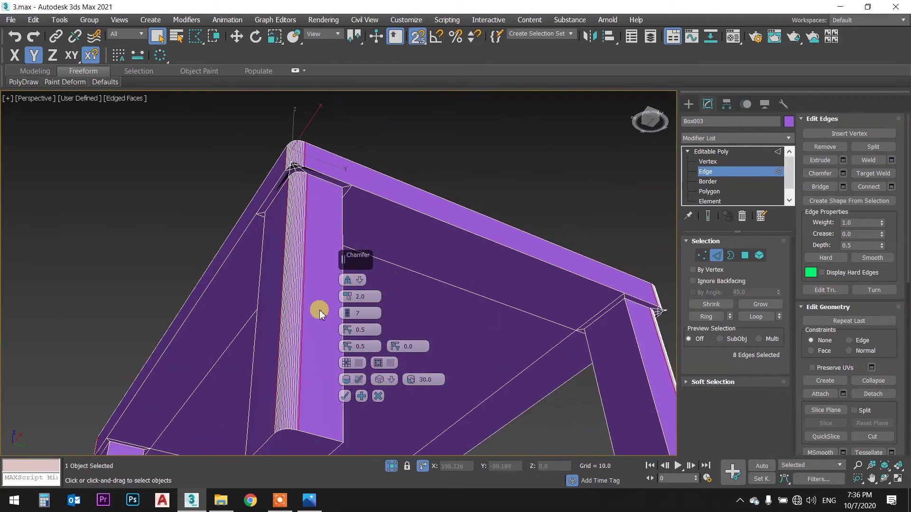
{"action": "left_click", "coordinate": [378, 396]}
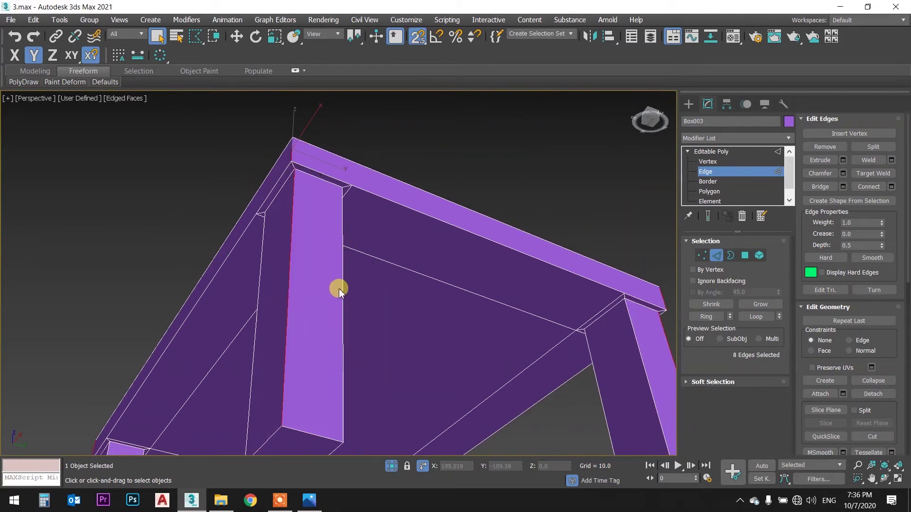
{"action": "middle_click_drag", "start_coordinate": [339, 292], "coordinate": [340, 305], "text": "alt"}
- Select the vertical edges of the four table legs
{"action": "left_click", "coordinate": [301, 264]}
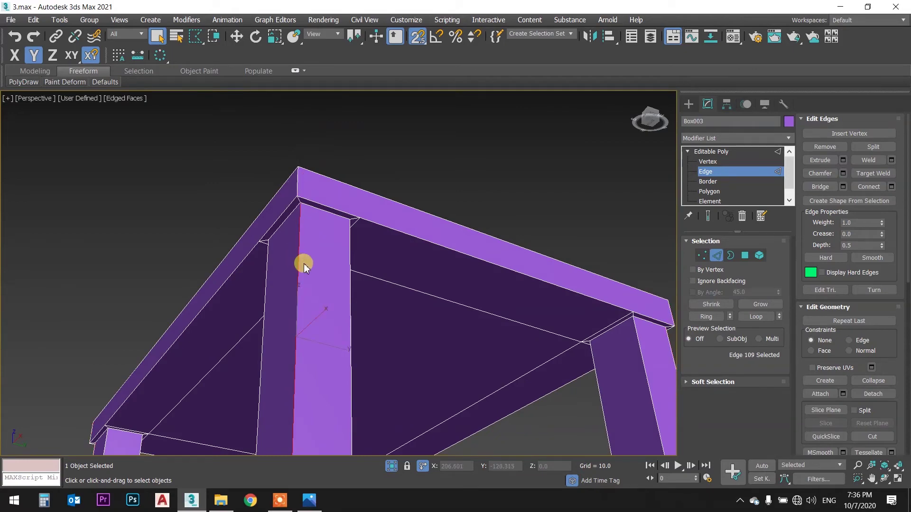
{"action": "scroll", "coordinate": [360, 289], "scroll_direction": "down", "scroll_amount": 4}
{"action": "middle_click_drag", "start_coordinate": [360, 288], "coordinate": [276, 315], "text": "alt"}
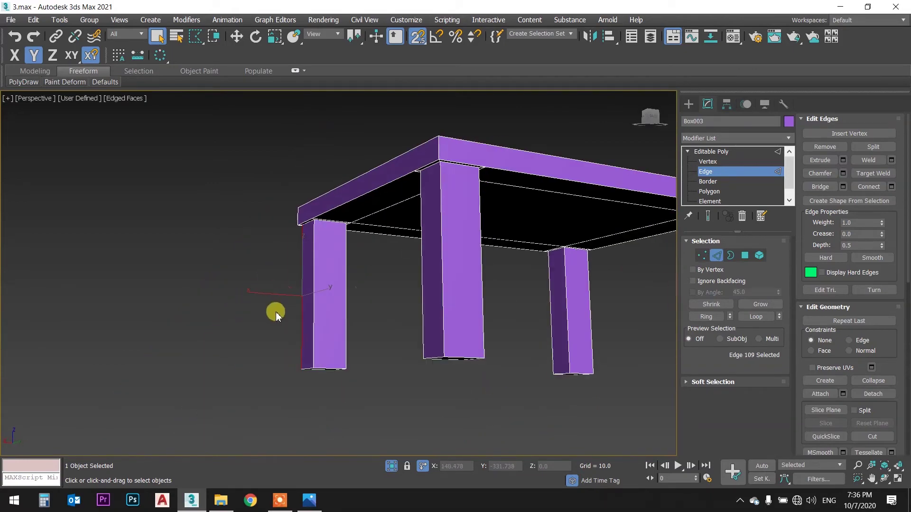
{"action": "left_click", "coordinate": [441, 277], "text": "ctrl"}
{"action": "middle_click_drag", "start_coordinate": [433, 274], "coordinate": [158, 278], "text": "alt"}
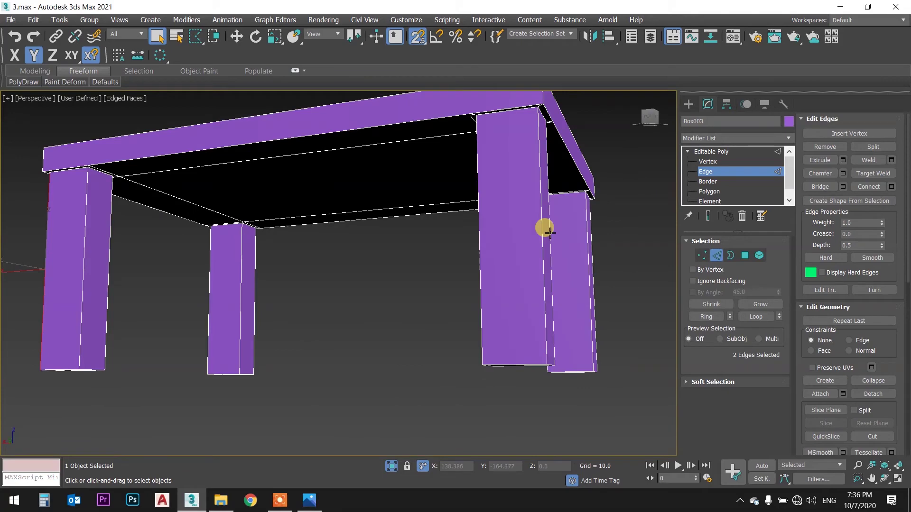
{"action": "left_click", "coordinate": [543, 233], "text": "ctrl"}
{"action": "scroll", "coordinate": [545, 238], "scroll_direction": "down", "scroll_amount": 2}
{"action": "scroll", "coordinate": [517, 239], "scroll_direction": "up", "scroll_amount": 5}
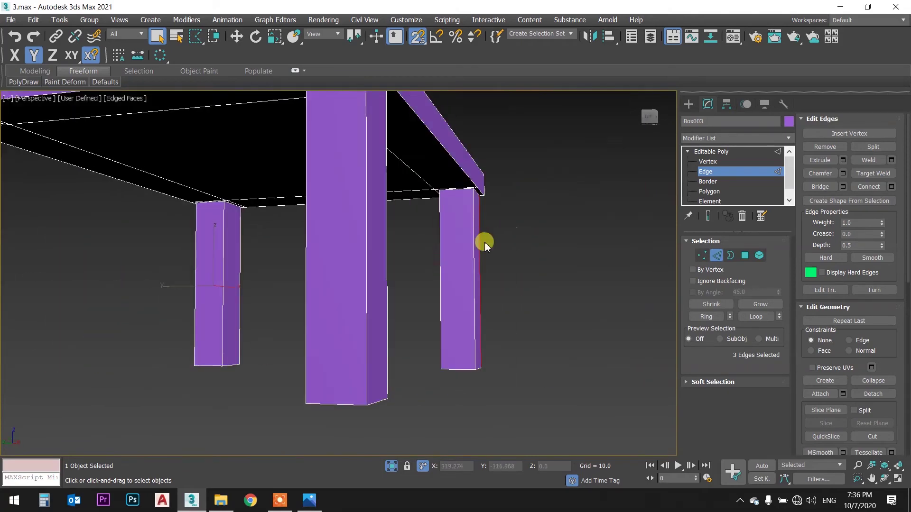
- Chamfer the leg edges with Amount 1.0 and 3 segments
{"action": "left_click", "coordinate": [843, 173]}
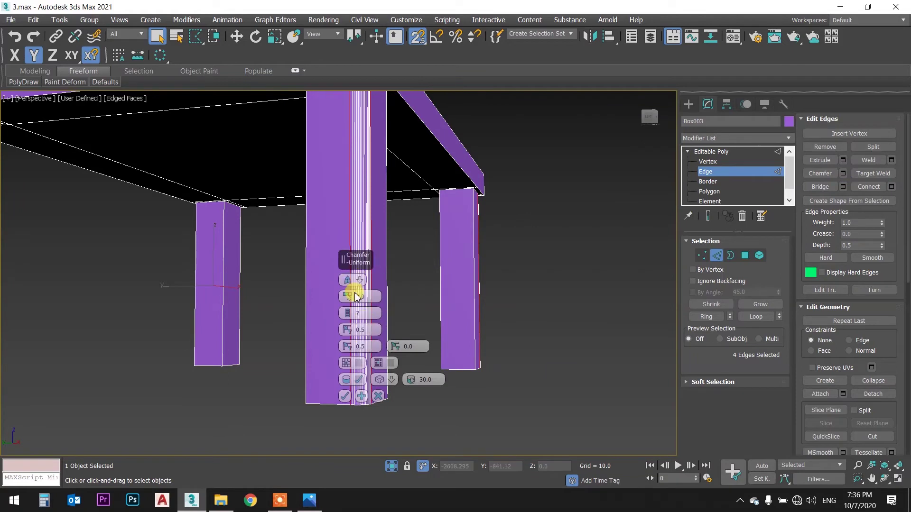
{"action": "left_click_drag", "start_coordinate": [354, 288], "coordinate": [360, 286]}
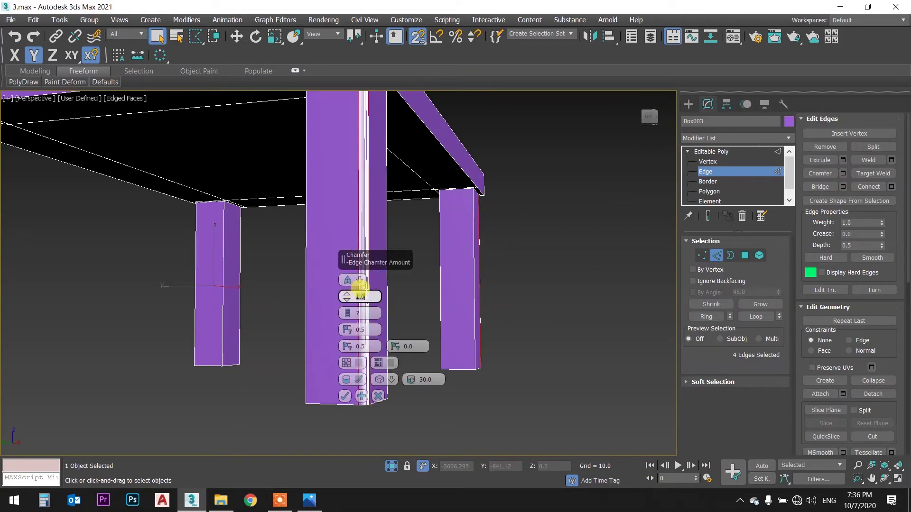
{"action": "left_click", "coordinate": [355, 311]}
{"action": "type", "text": "3"}
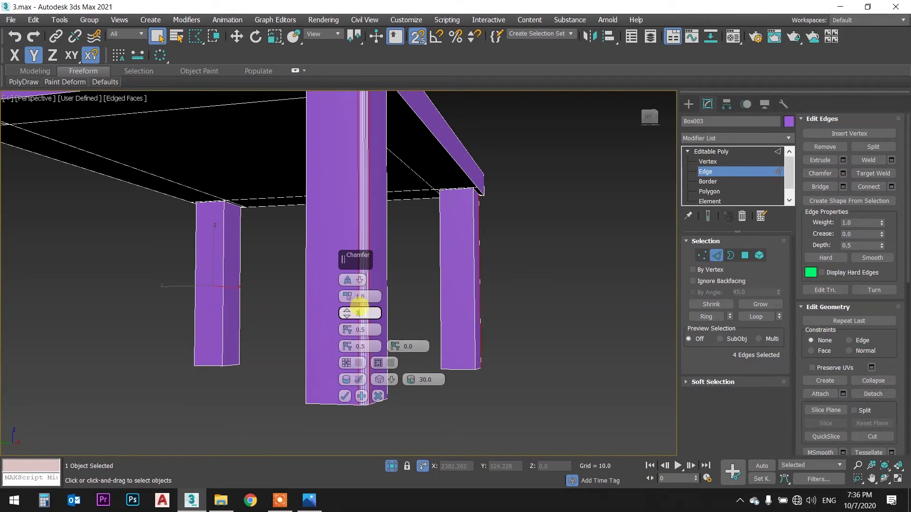
{"action": "left_click", "coordinate": [347, 396]}
- Inspect the chamfered corner from below and pick an edge at the tabletop corner
{"action": "mouse_move", "coordinate": [437, 214]}
{"action": "middle_mouse_down", "text": "alt"}
{"action": "mouse_move", "coordinate": [406, 266]}
{"action": "mouse_move", "coordinate": [391, 244]}
{"action": "middle_mouse_up", "text": "alt"}
{"action": "scroll", "coordinate": [325, 162], "scroll_direction": "up", "scroll_amount": 2}
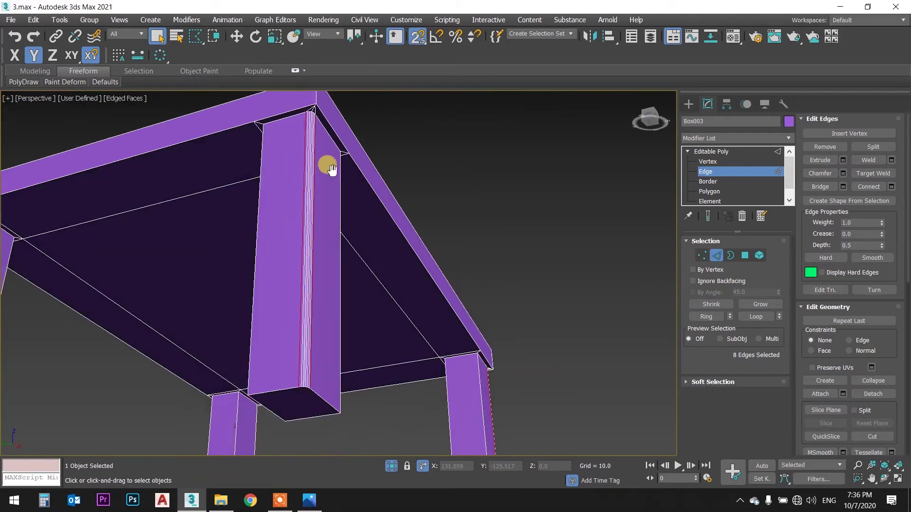
{"action": "scroll", "coordinate": [301, 193], "scroll_direction": "up", "scroll_amount": 2}
{"action": "scroll", "coordinate": [319, 208], "scroll_direction": "up", "scroll_amount": 2}
{"action": "scroll", "coordinate": [319, 208], "scroll_direction": "up", "scroll_amount": 2}
{"action": "left_click", "coordinate": [301, 203]}
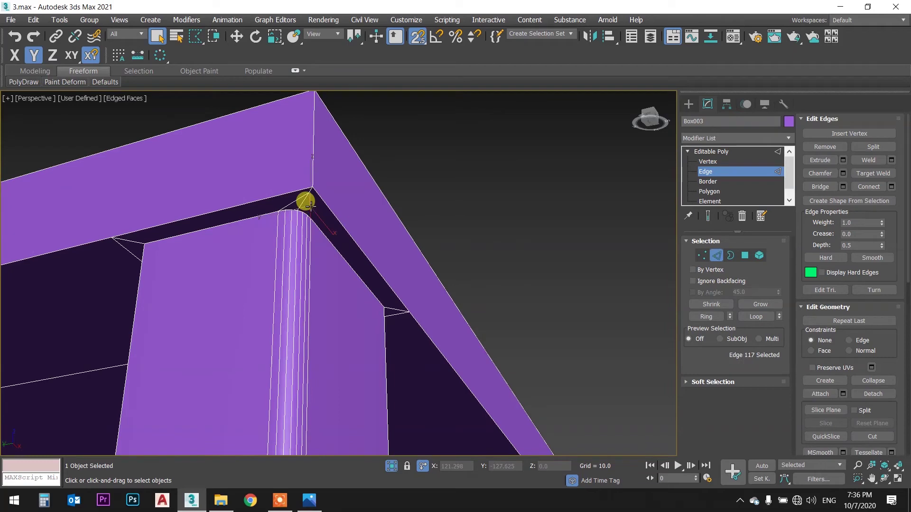
{"action": "scroll", "coordinate": [296, 197], "scroll_direction": "up", "scroll_amount": 2}
{"action": "mouse_move", "coordinate": [311, 191]}
{"action": "middle_mouse_down", "text": "alt"}
{"action": "mouse_move", "coordinate": [259, 167]}
{"action": "mouse_move", "coordinate": [240, 186]}
{"action": "mouse_move", "coordinate": [242, 217]}
{"action": "mouse_move", "coordinate": [246, 173]}
{"action": "mouse_move", "coordinate": [257, 161]}
{"action": "mouse_move", "coordinate": [260, 171]}
{"action": "middle_mouse_up", "text": "alt"}
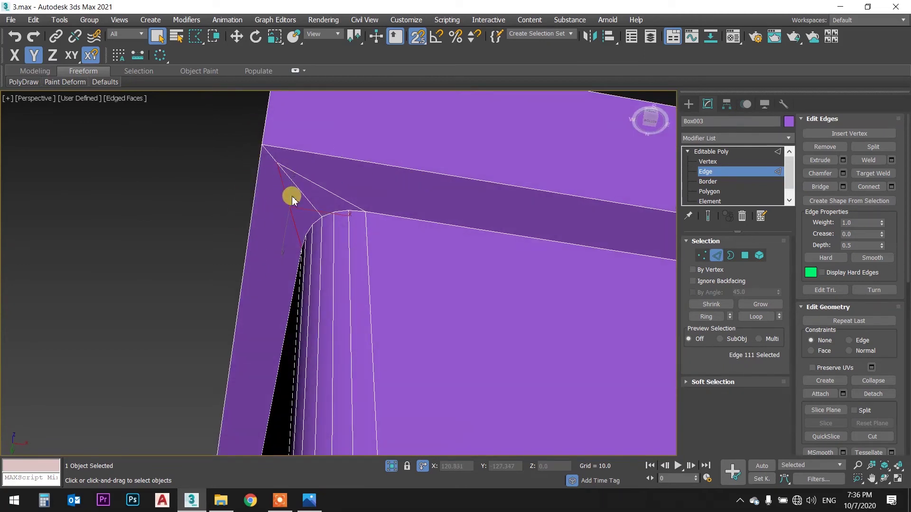
- Try removing the two diagonal corner edges, then undo
{"action": "left_click", "coordinate": [836, 147]}
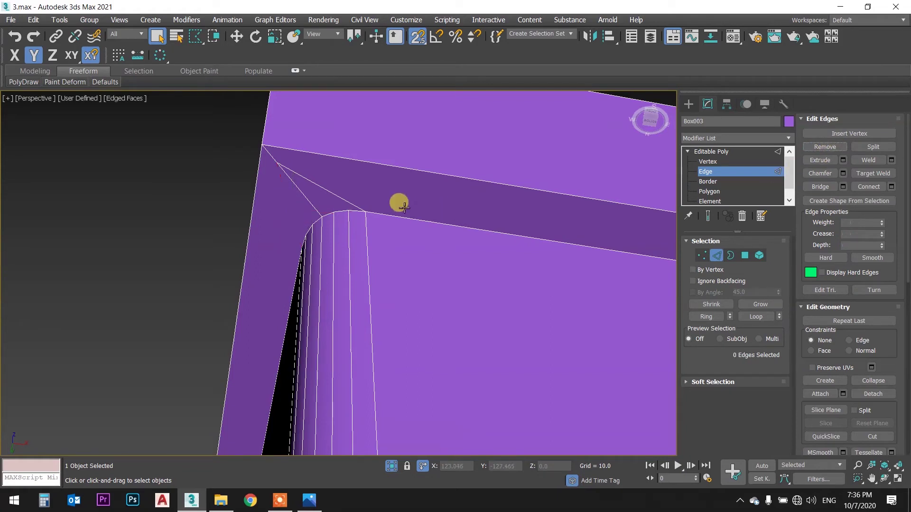
{"action": "left_click_drag", "start_coordinate": [309, 177], "coordinate": [268, 163]}
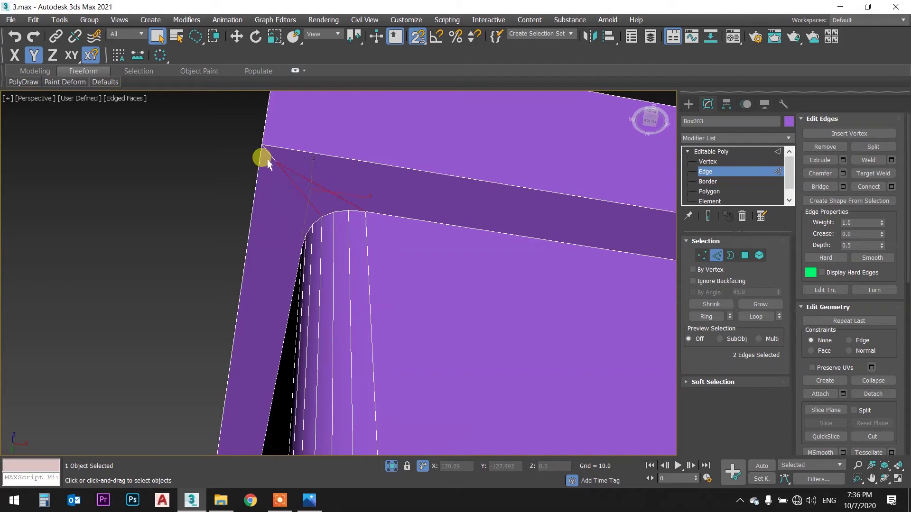
{"action": "left_click", "coordinate": [828, 147]}
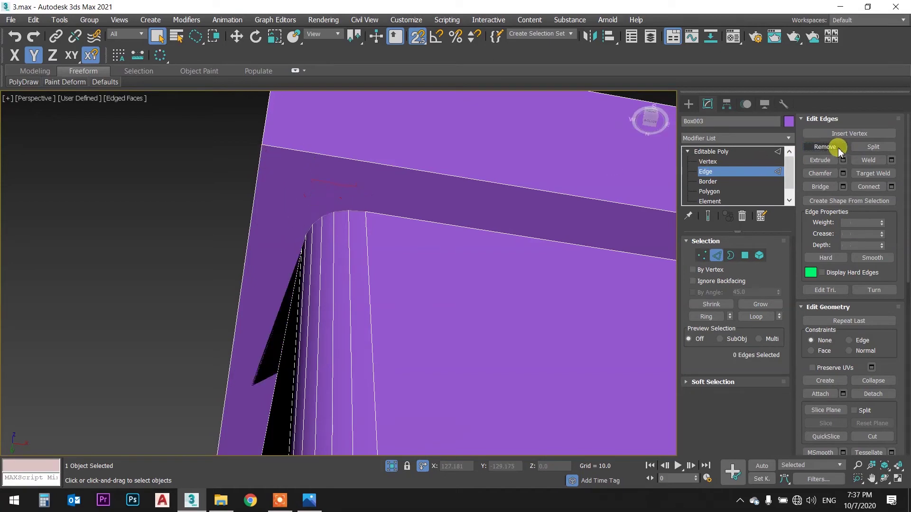
{"action": "key", "text": "ctrl+z"}
{"action": "scroll", "coordinate": [475, 220], "scroll_direction": "down", "scroll_amount": 3}
{"action": "scroll", "coordinate": [462, 219], "scroll_direction": "up", "scroll_amount": 4}
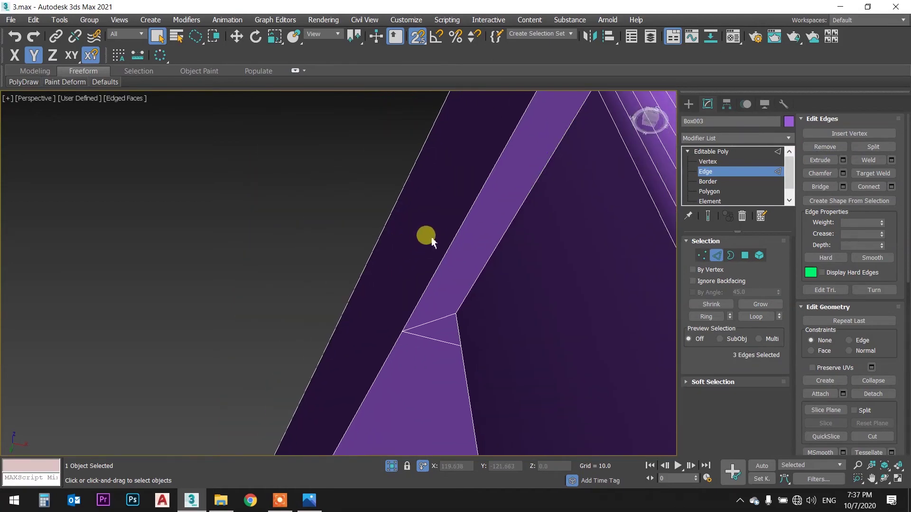
{"action": "mouse_move", "coordinate": [426, 236]}
{"action": "middle_mouse_down"}
{"action": "mouse_move", "coordinate": [496, 192]}
{"action": "mouse_move", "coordinate": [467, 203]}
{"action": "middle_mouse_up"}
- Remove the diagonal edge and the leftover edge at the leg-tabletop corner
{"action": "left_click", "coordinate": [504, 169]}
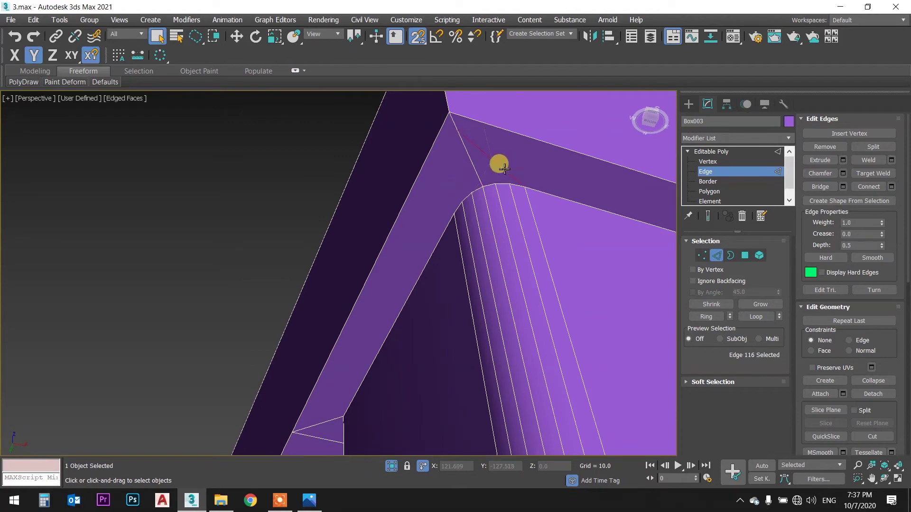
{"action": "left_click", "coordinate": [847, 146]}
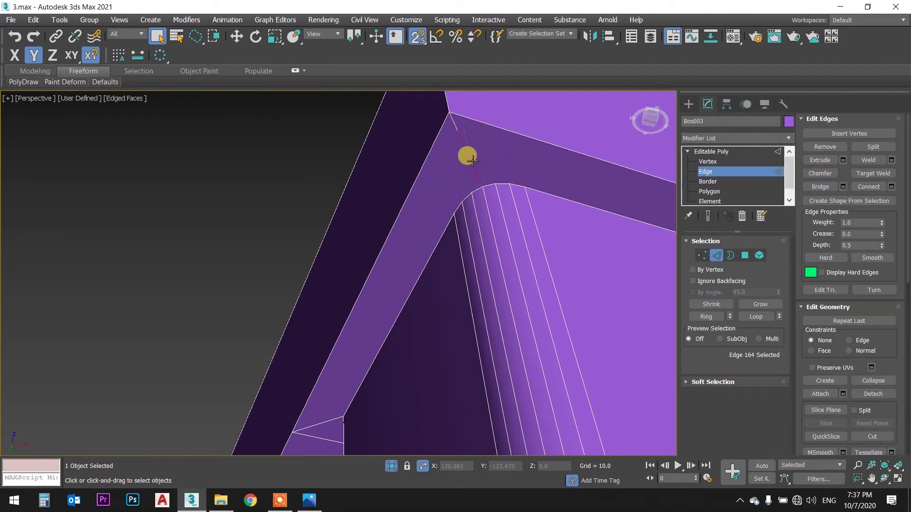
{"action": "left_click", "coordinate": [823, 145]}
{"action": "scroll", "coordinate": [530, 223], "scroll_direction": "up", "scroll_amount": 5}
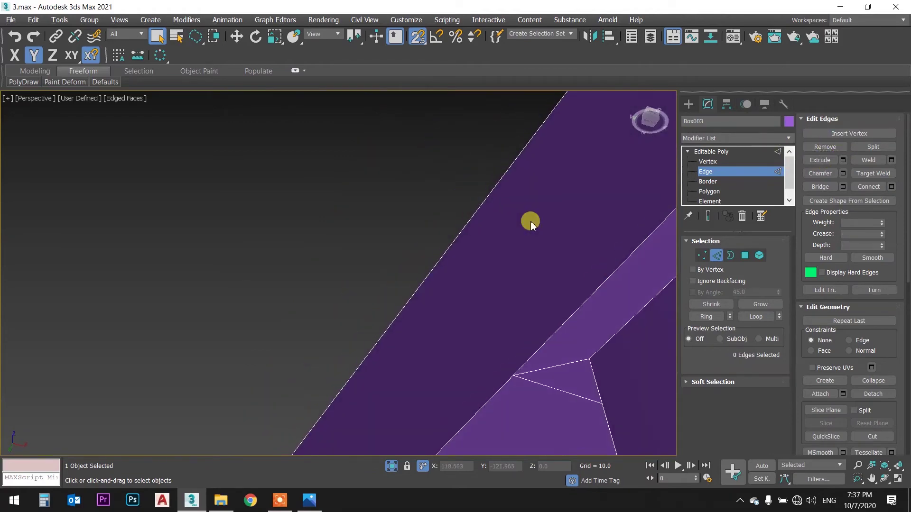
{"action": "scroll", "coordinate": [527, 221], "scroll_direction": "down", "scroll_amount": 5}
{"action": "scroll", "coordinate": [522, 220], "scroll_direction": "down", "scroll_amount": 2}
{"action": "mouse_move", "coordinate": [522, 220]}
{"action": "middle_mouse_down"}
{"action": "mouse_move", "coordinate": [465, 315]}
{"action": "mouse_move", "coordinate": [494, 318]}
{"action": "mouse_move", "coordinate": [546, 302]}
{"action": "mouse_move", "coordinate": [523, 275]}
{"action": "mouse_move", "coordinate": [485, 300]}
{"action": "mouse_move", "coordinate": [498, 302]}
{"action": "mouse_move", "coordinate": [458, 223]}
{"action": "middle_mouse_up"}
- Select the tabletop's vertical corner edge
{"action": "left_click", "coordinate": [443, 187]}
{"action": "scroll", "coordinate": [413, 156], "scroll_direction": "up", "scroll_amount": 2}
{"action": "middle_click_drag", "start_coordinate": [510, 144], "coordinate": [506, 124]}
{"action": "left_click", "coordinate": [383, 159]}
{"action": "left_click", "coordinate": [368, 175]}
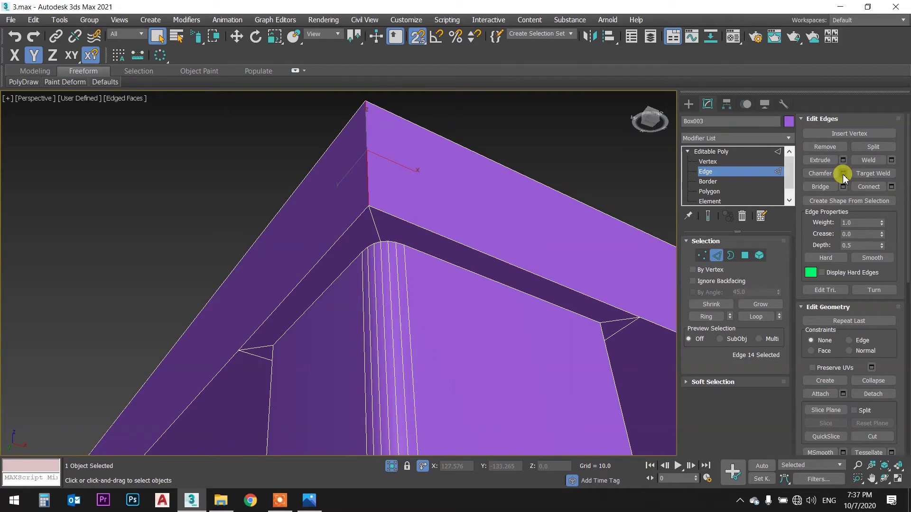
- Discard a trial 2.164 chamfer and reselect the tabletop's vertical corner edge
{"action": "left_click", "coordinate": [843, 177]}
{"action": "left_click_drag", "start_coordinate": [350, 299], "coordinate": [374, 221]}
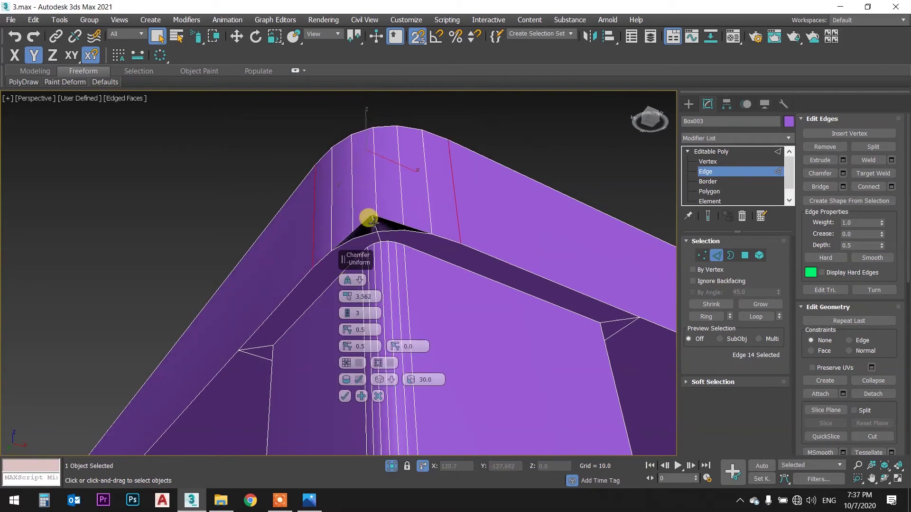
{"action": "left_click", "coordinate": [377, 396]}
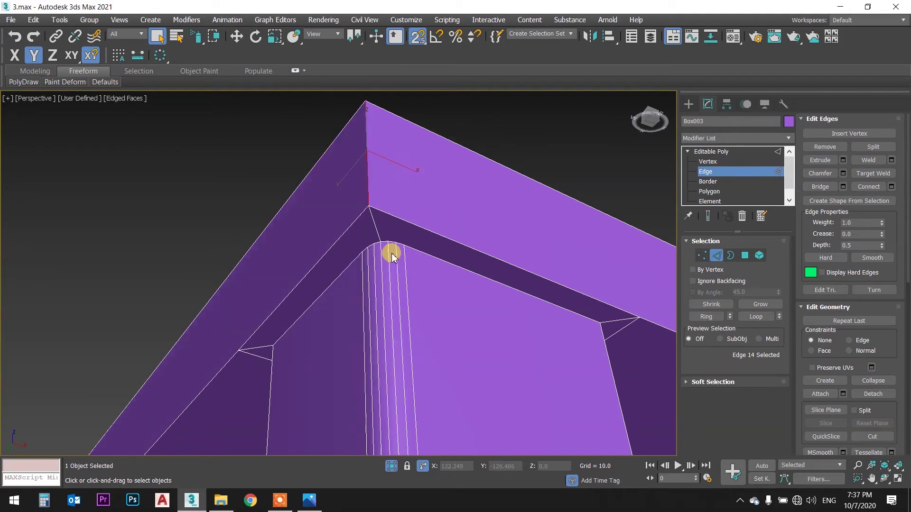
{"action": "left_click", "coordinate": [825, 146]}
{"action": "left_click", "coordinate": [376, 172]}
- Chamfer the tabletop corner edge by about 2.048 with 3 segments
{"action": "left_click", "coordinate": [843, 174]}
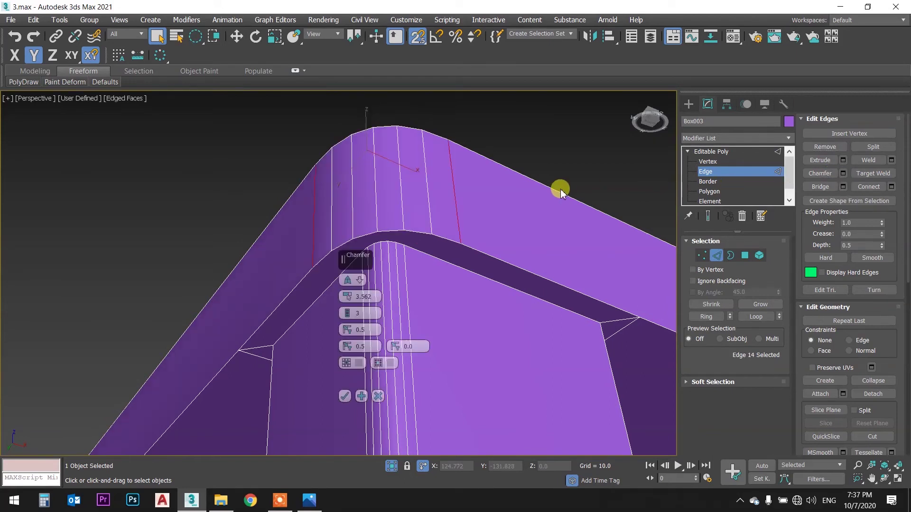
{"action": "left_click_drag", "start_coordinate": [347, 296], "coordinate": [346, 292]}
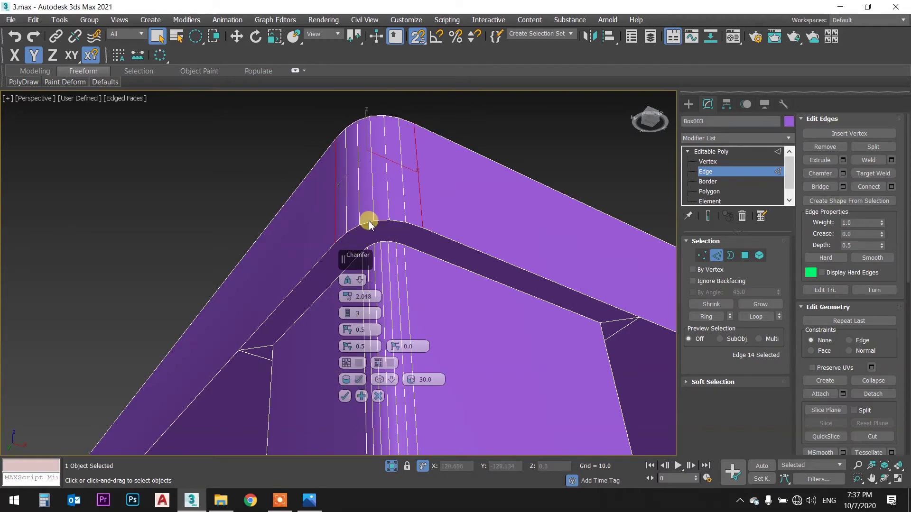
{"action": "left_click", "coordinate": [345, 397]}
{"action": "left_click", "coordinate": [727, 150]}
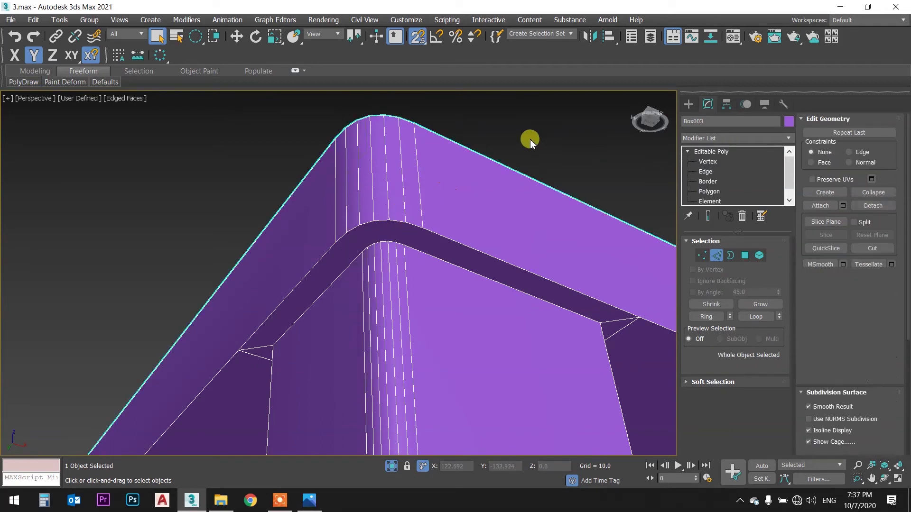
- Select the table object and switch to Edge sub-object level
{"action": "left_click", "coordinate": [516, 152]}
{"action": "scroll", "coordinate": [516, 152], "scroll_direction": "down", "scroll_amount": 5}
{"action": "scroll", "coordinate": [509, 167], "scroll_direction": "down", "scroll_amount": 4}
{"action": "mouse_move", "coordinate": [509, 167]}
{"action": "middle_mouse_down", "text": "alt"}
{"action": "mouse_move", "coordinate": [490, 246]}
{"action": "mouse_move", "coordinate": [500, 169]}
{"action": "mouse_move", "coordinate": [479, 235]}
{"action": "mouse_move", "coordinate": [454, 254]}
{"action": "mouse_move", "coordinate": [480, 243]}
{"action": "middle_mouse_up", "text": "alt"}
{"action": "left_click", "coordinate": [454, 255]}
{"action": "scroll", "coordinate": [522, 255], "scroll_direction": "up", "scroll_amount": 3}
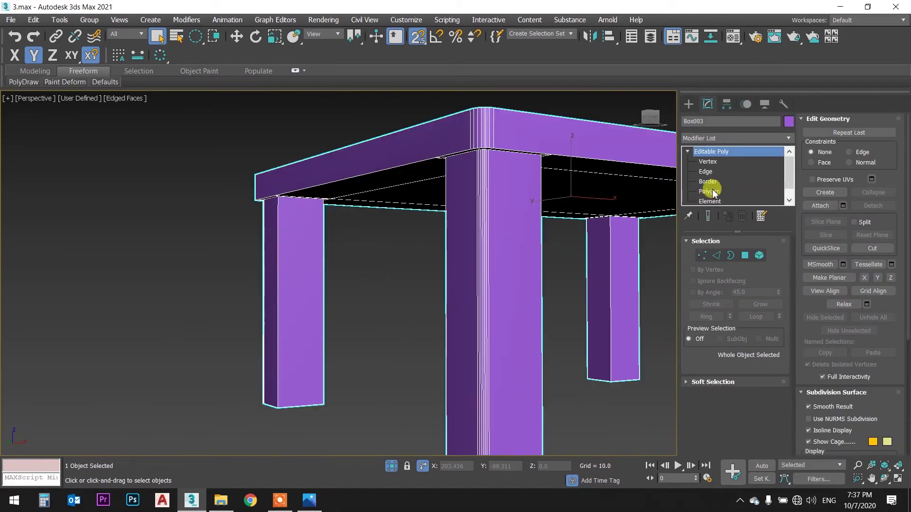
{"action": "left_click", "coordinate": [721, 173]}
{"action": "middle_click_drag", "start_coordinate": [548, 300], "coordinate": [460, 249]}
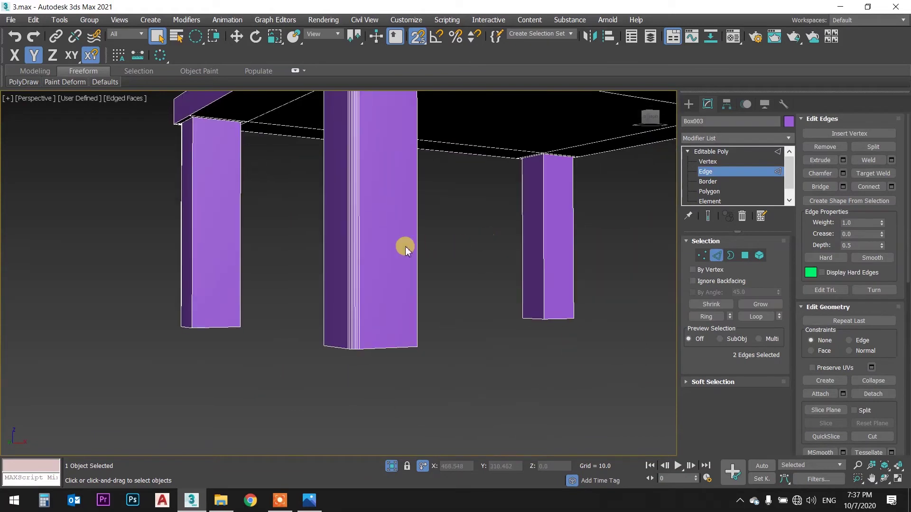
- Select edge rings around all four table legs using Ring
{"action": "left_click", "coordinate": [359, 212]}
{"action": "middle_click_drag", "start_coordinate": [370, 179], "coordinate": [372, 226], "text": "alt"}
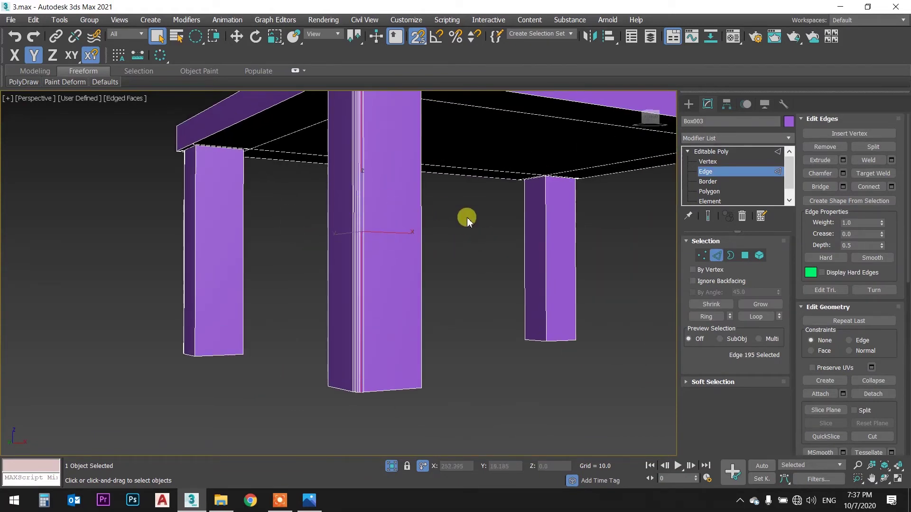
{"action": "middle_click_drag", "start_coordinate": [338, 217], "coordinate": [386, 219], "text": "alt"}
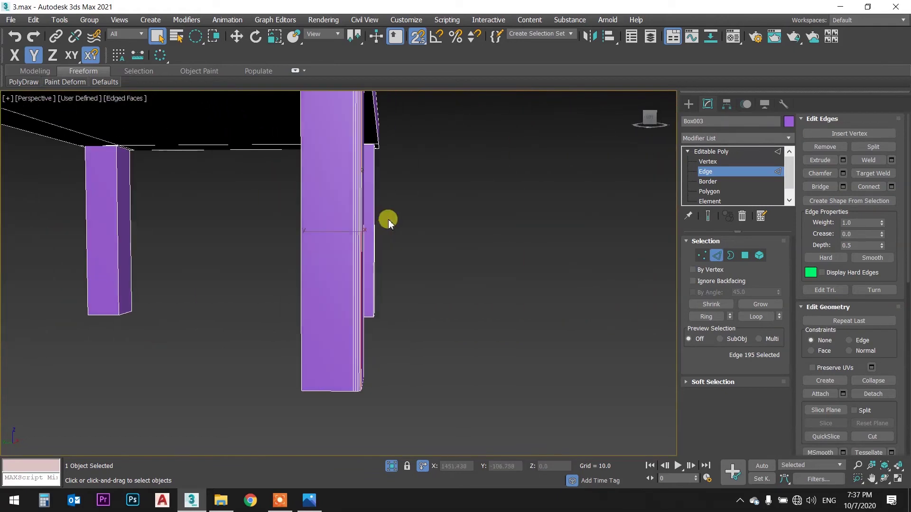
{"action": "mouse_move", "coordinate": [311, 252]}
{"action": "middle_mouse_down", "text": "alt"}
{"action": "mouse_move", "coordinate": [266, 244]}
{"action": "mouse_move", "coordinate": [374, 240]}
{"action": "mouse_move", "coordinate": [351, 237]}
{"action": "middle_mouse_up", "text": "alt"}
{"action": "left_click", "coordinate": [706, 317]}
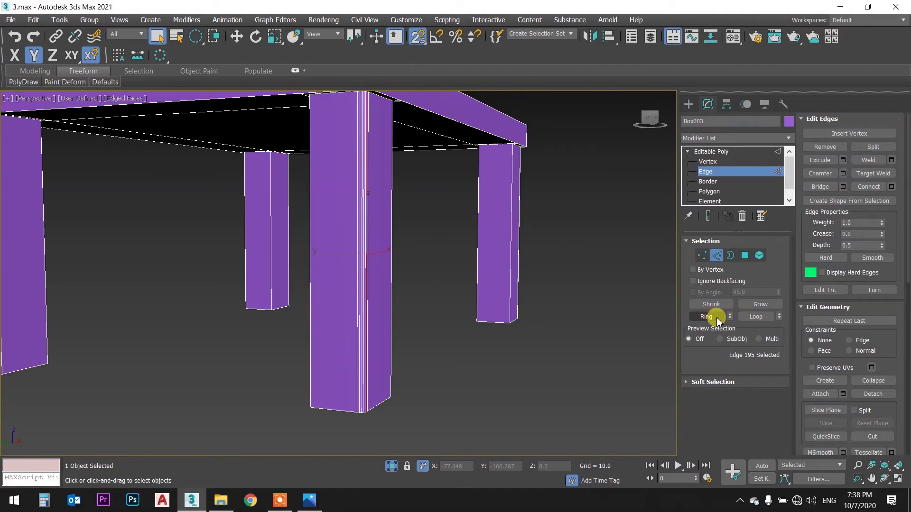
{"action": "middle_click_drag", "start_coordinate": [396, 180], "coordinate": [369, 139], "text": "alt"}
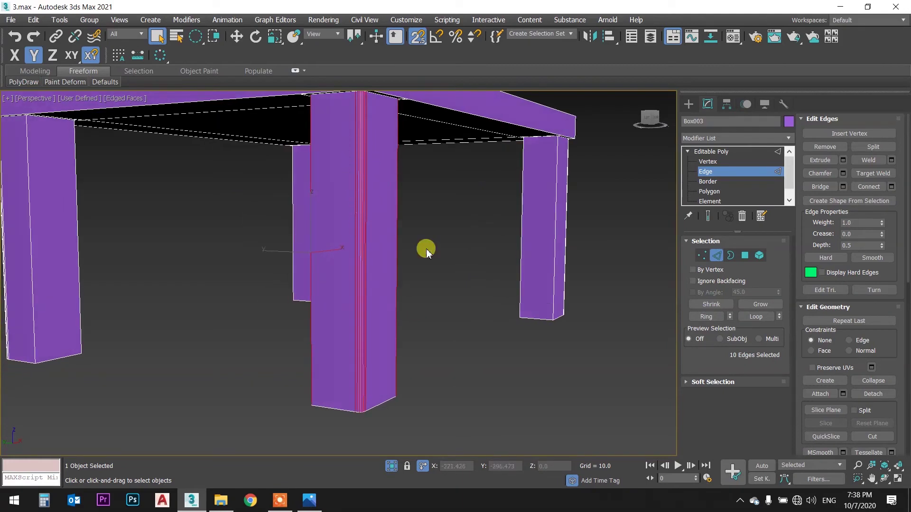
{"action": "mouse_move", "coordinate": [460, 225]}
{"action": "middle_mouse_down", "text": "alt"}
{"action": "mouse_move", "coordinate": [443, 220]}
{"action": "mouse_move", "coordinate": [324, 245]}
{"action": "middle_mouse_up", "text": "alt"}
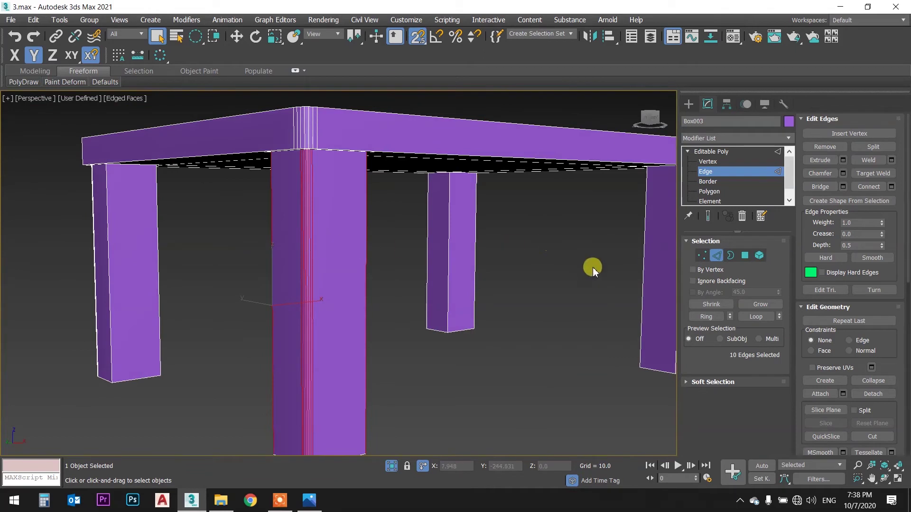
{"action": "middle_click_drag", "start_coordinate": [593, 269], "coordinate": [571, 228], "text": "alt"}
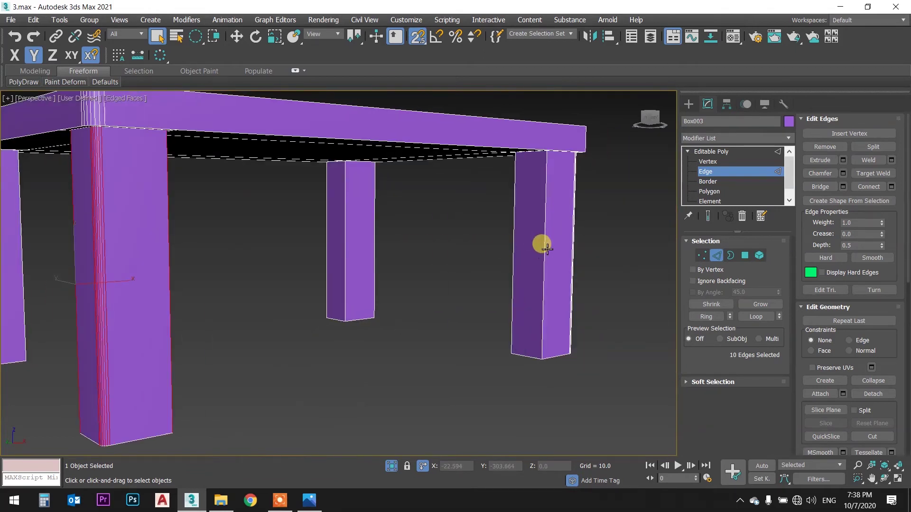
{"action": "left_click", "coordinate": [346, 252], "text": "ctrl"}
{"action": "mouse_move", "coordinate": [346, 252]}
{"action": "middle_mouse_down", "text": "alt"}
{"action": "mouse_move", "coordinate": [404, 238]}
{"action": "mouse_move", "coordinate": [137, 265]}
{"action": "middle_mouse_up", "text": "alt"}
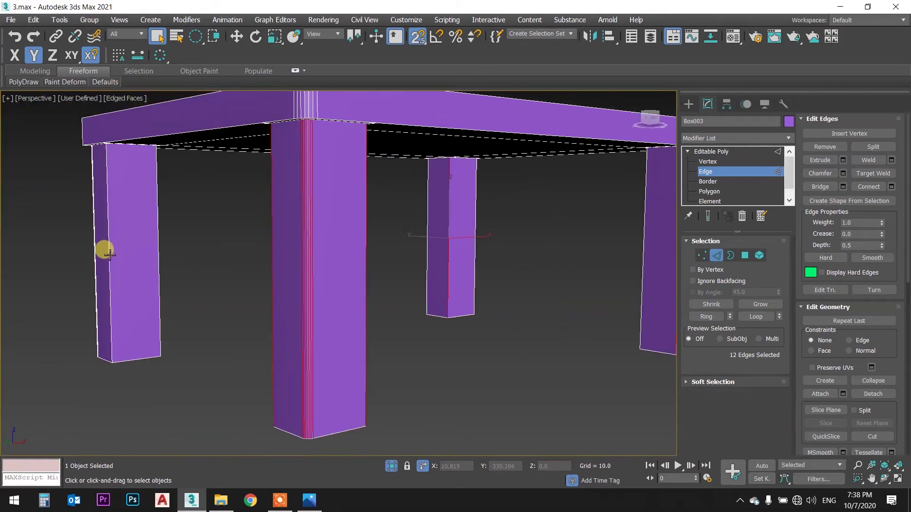
{"action": "left_click", "coordinate": [705, 317]}
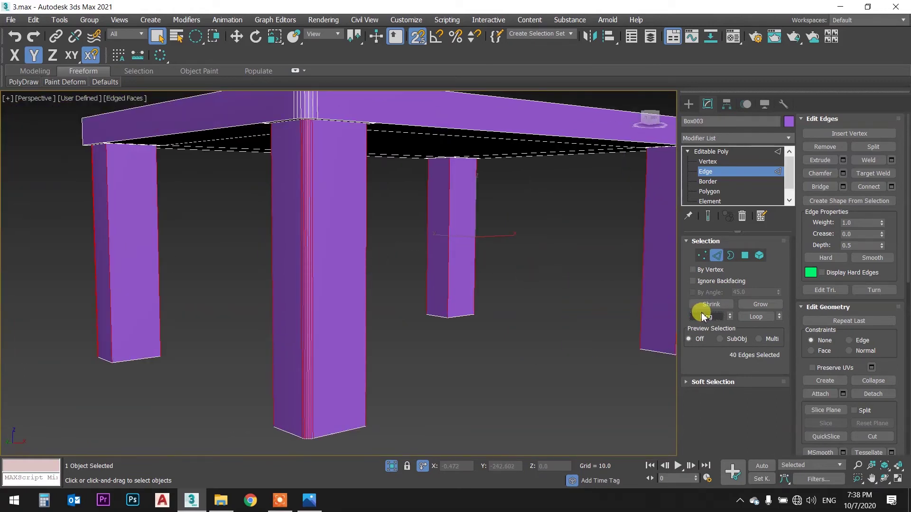
- Connect the leg rings with 2 segments and pinch -84
{"action": "left_click", "coordinate": [891, 186]}
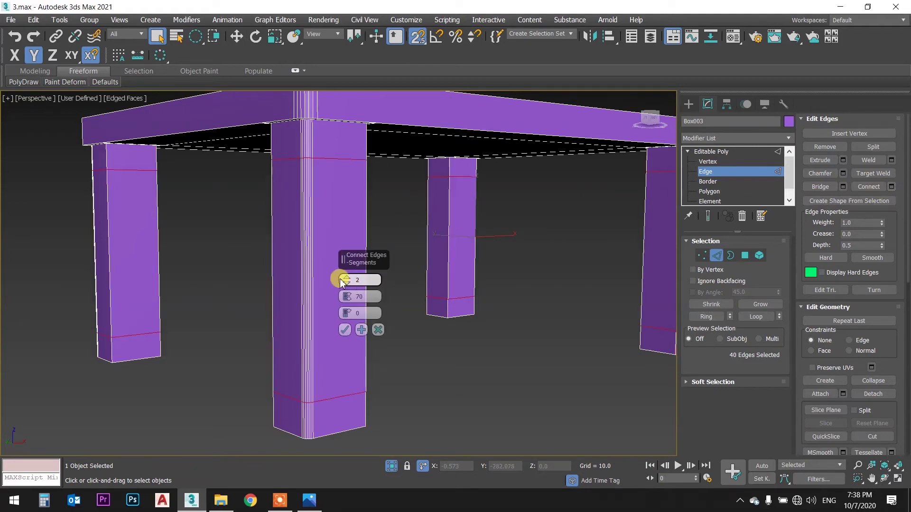
{"action": "mouse_move", "coordinate": [347, 297]}
{"action": "left_mouse_down"}
{"action": "mouse_move", "coordinate": [388, 19]}
{"action": "mouse_move", "coordinate": [396, 92]}
{"action": "left_mouse_up"}
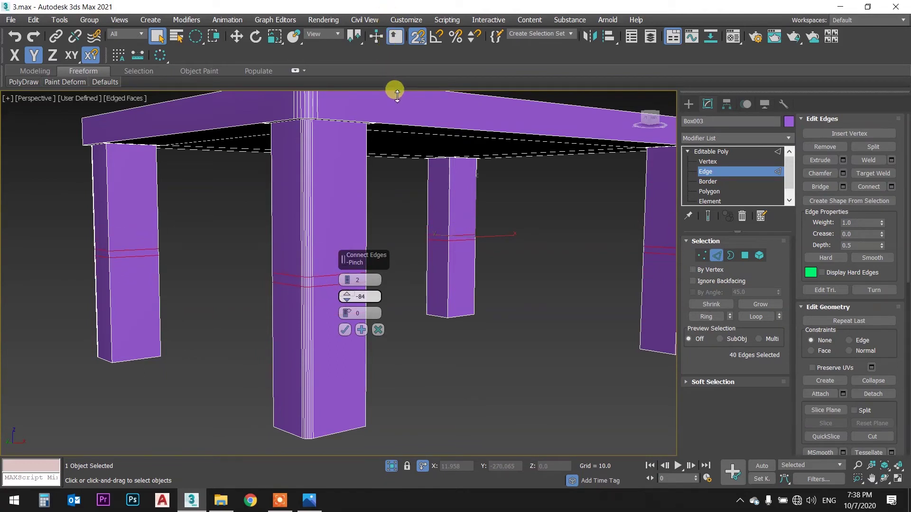
{"action": "left_click", "coordinate": [344, 330]}
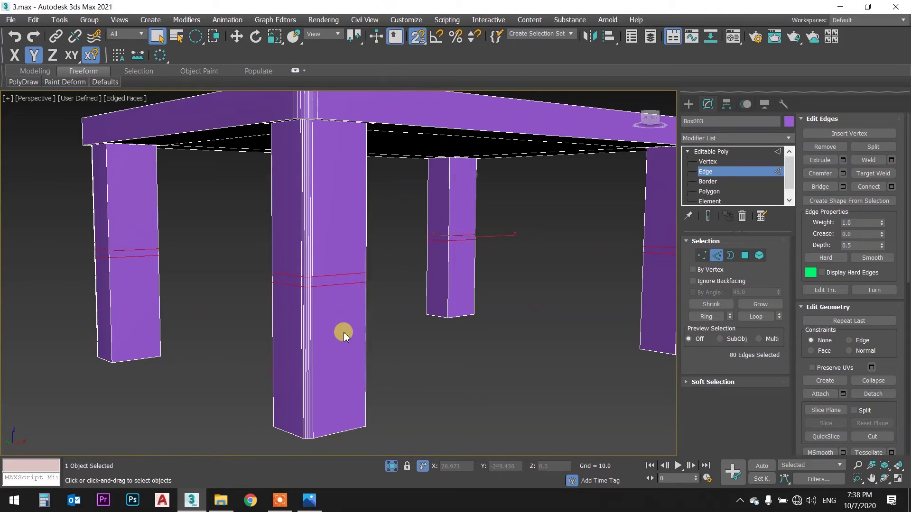
{"action": "left_click", "coordinate": [709, 191]}
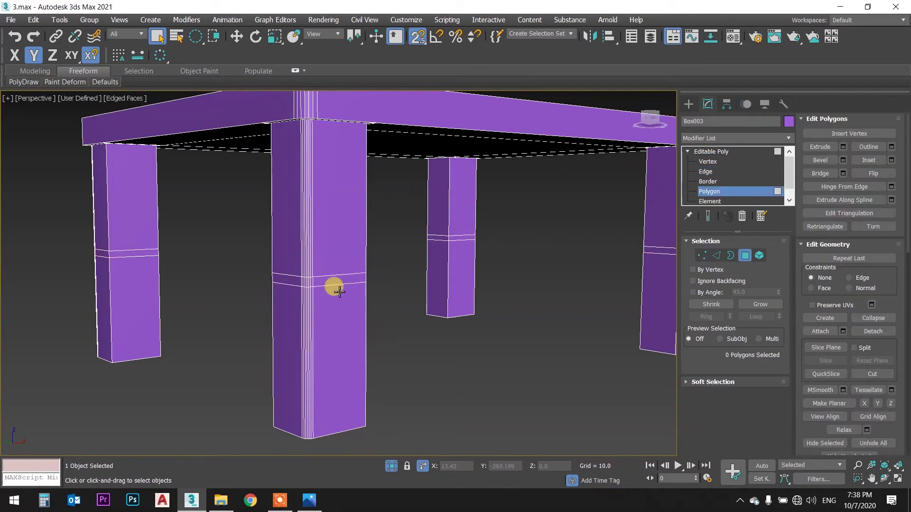
- Loop-select the thin face bands on the front leg and the next leg
{"action": "scroll", "coordinate": [326, 289], "scroll_direction": "up", "scroll_amount": 5}
{"action": "left_click", "coordinate": [322, 268]}
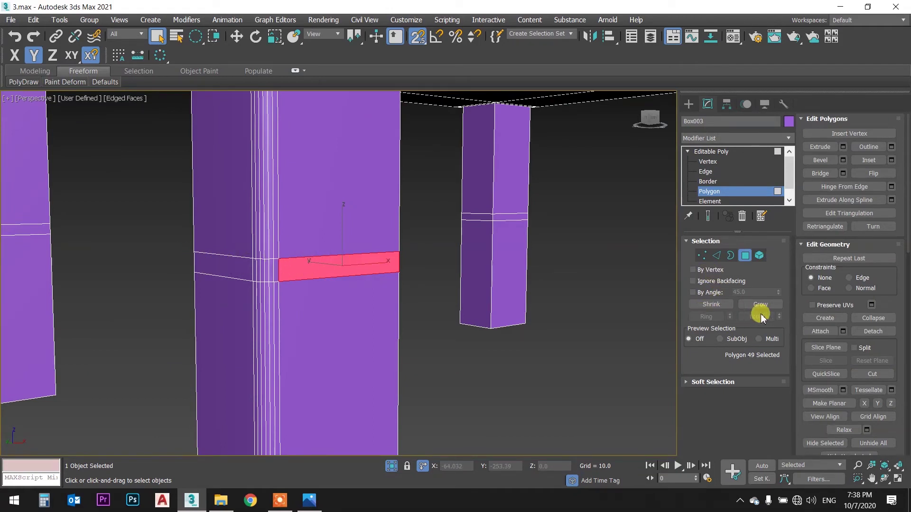
{"action": "scroll", "coordinate": [284, 264], "scroll_direction": "up", "scroll_amount": 3}
{"action": "left_click", "coordinate": [260, 266], "text": "shift"}
{"action": "scroll", "coordinate": [254, 268], "scroll_direction": "down", "scroll_amount": 5}
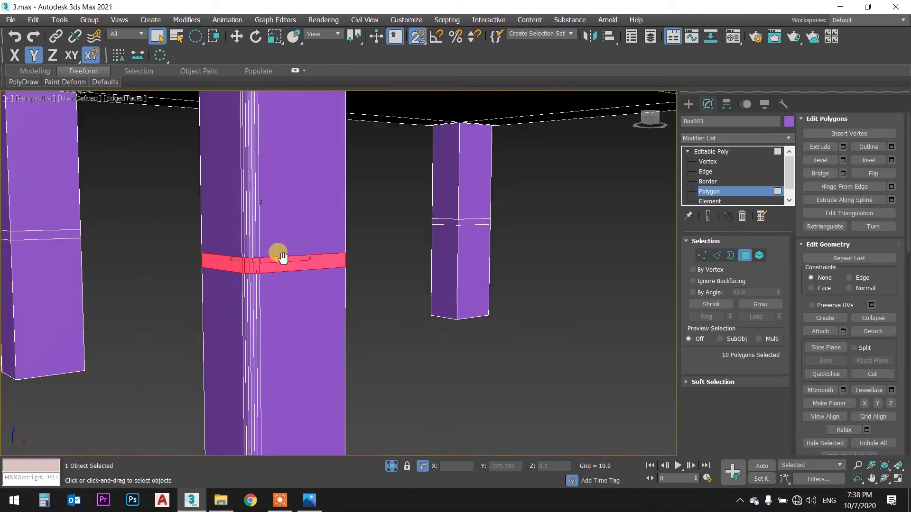
{"action": "middle_click_drag", "start_coordinate": [193, 250], "coordinate": [315, 264]}
{"action": "scroll", "coordinate": [396, 290], "scroll_direction": "up", "scroll_amount": 5}
{"action": "left_click", "coordinate": [397, 291], "text": "ctrl"}
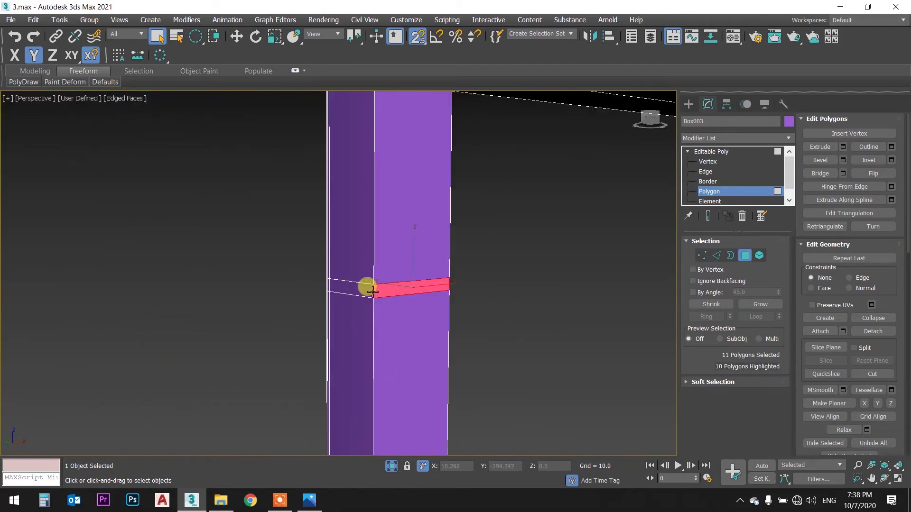
{"action": "left_click", "coordinate": [362, 289], "text": "shift"}
- Add the bands on the right front and left legs, previewing an extrusion
{"action": "scroll", "coordinate": [387, 274], "scroll_direction": "down", "scroll_amount": 3}
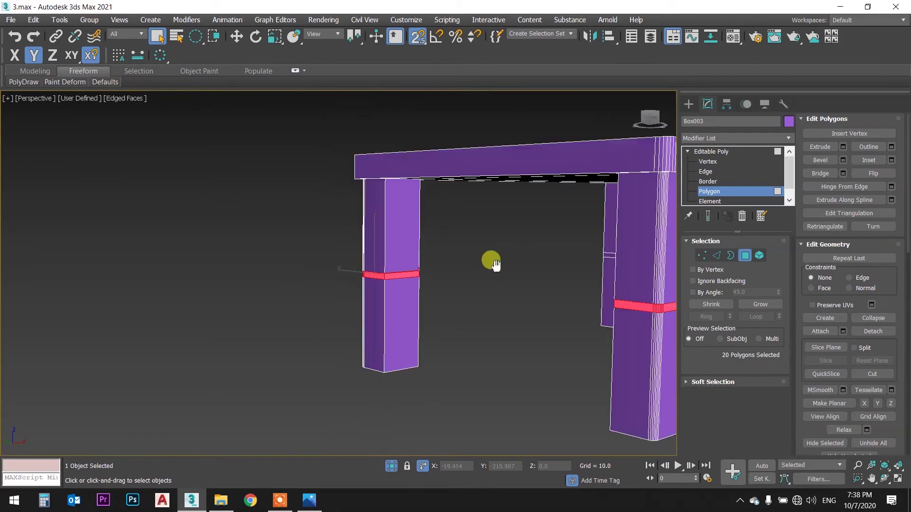
{"action": "scroll", "coordinate": [490, 260], "scroll_direction": "down", "scroll_amount": 2}
{"action": "scroll", "coordinate": [571, 269], "scroll_direction": "up", "scroll_amount": 5}
{"action": "left_click", "coordinate": [511, 250], "text": "ctrl"}
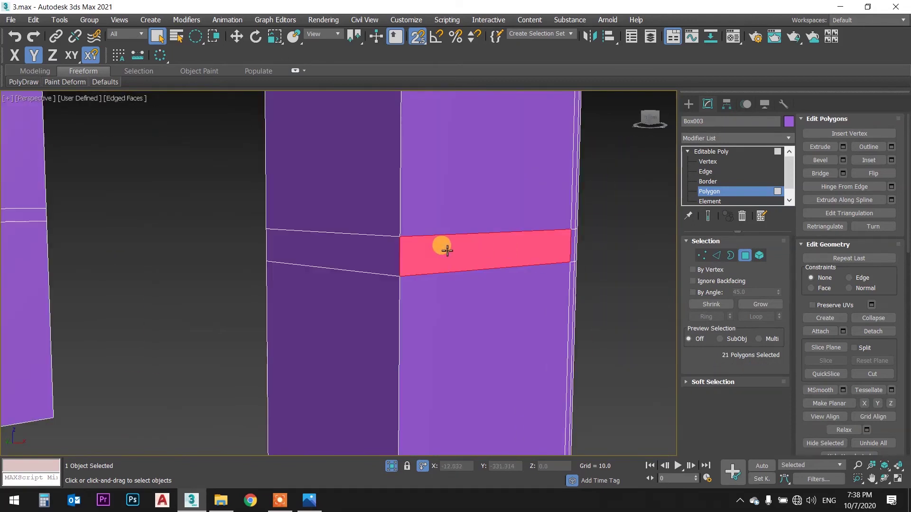
{"action": "left_click", "coordinate": [378, 246], "text": "shift"}
{"action": "scroll", "coordinate": [378, 246], "scroll_direction": "down", "scroll_amount": 2}
{"action": "middle_click_drag", "start_coordinate": [237, 216], "coordinate": [244, 219], "text": "alt"}
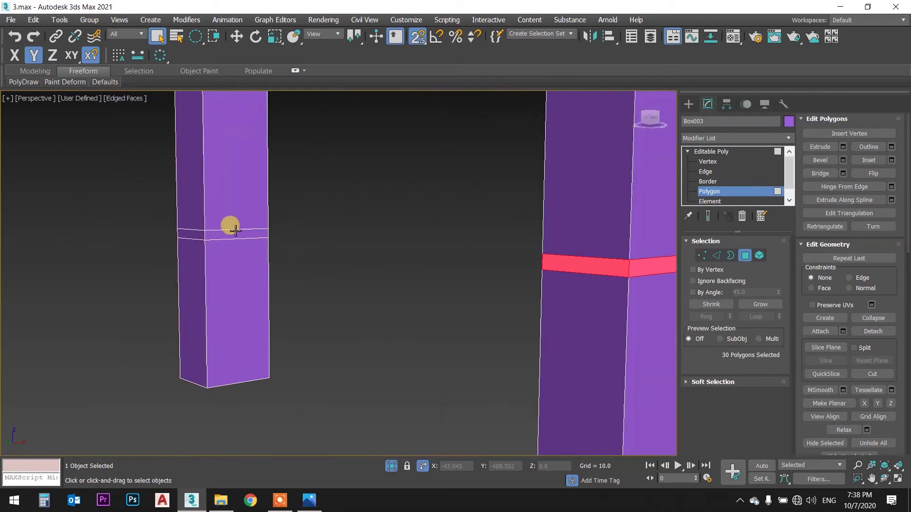
{"action": "left_click", "coordinate": [206, 232], "text": "ctrl"}
{"action": "left_click", "coordinate": [199, 233], "text": "shift"}
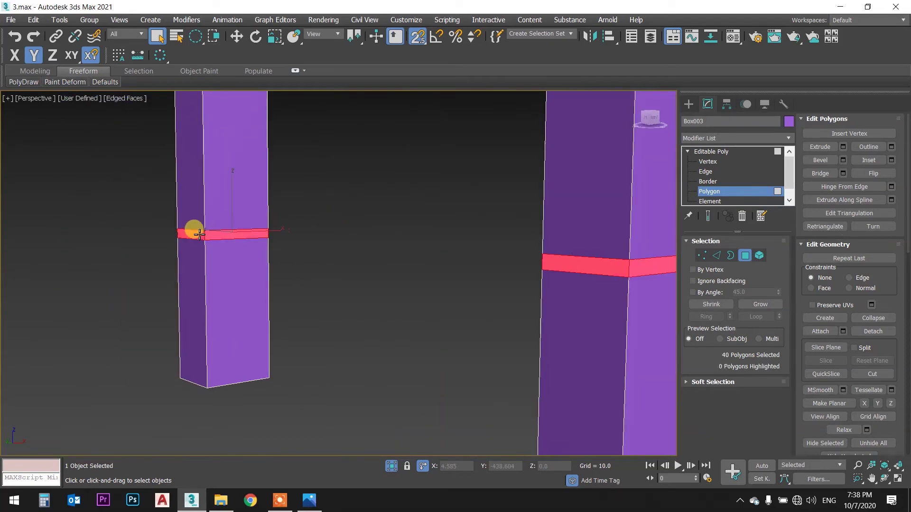
{"action": "scroll", "coordinate": [194, 230], "scroll_direction": "down", "scroll_amount": 2}
{"action": "scroll", "coordinate": [210, 218], "scroll_direction": "down", "scroll_amount": 2}
{"action": "middle_click_drag", "start_coordinate": [227, 222], "coordinate": [338, 225], "text": "alt"}
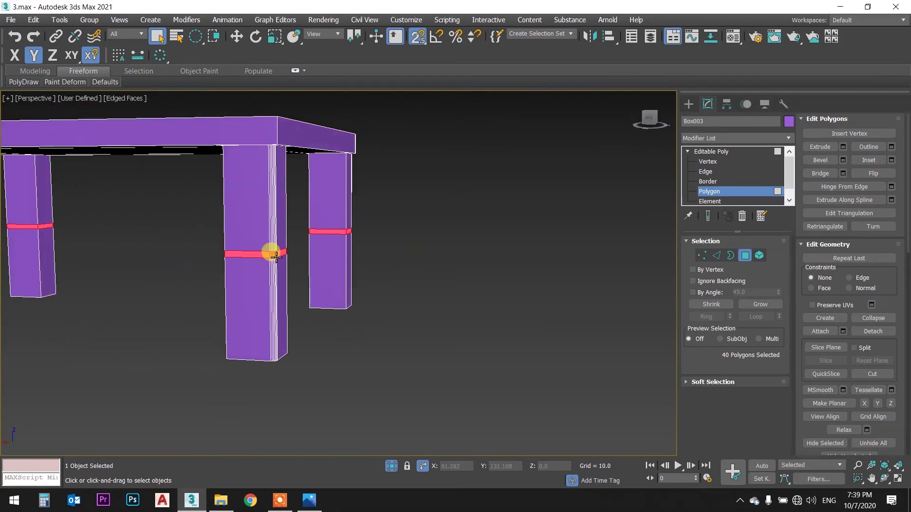
{"action": "scroll", "coordinate": [273, 254], "scroll_direction": "up", "scroll_amount": 3}
{"action": "scroll", "coordinate": [265, 252], "scroll_direction": "up", "scroll_amount": 2}
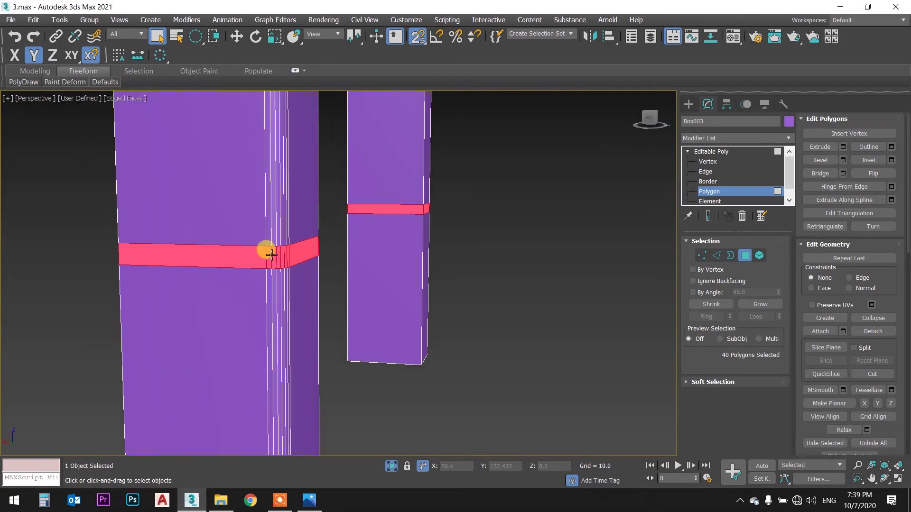
{"action": "left_click", "coordinate": [843, 151]}
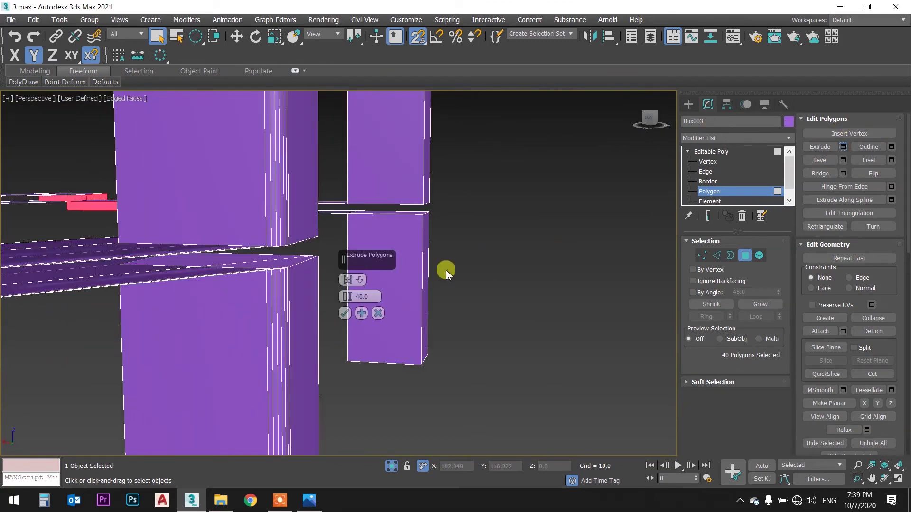
- Extrude the leg band faces along their local normals by a height of -0.5
{"action": "left_click", "coordinate": [359, 281]}
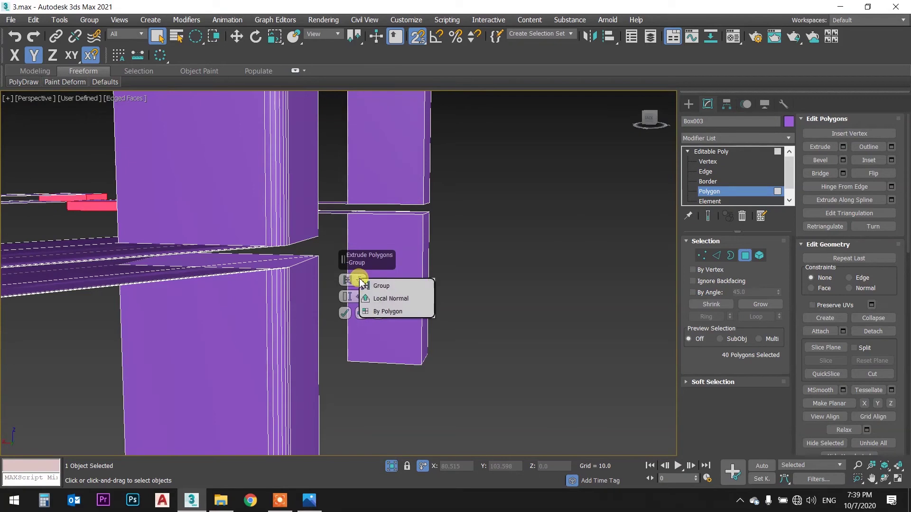
{"action": "left_click", "coordinate": [410, 299]}
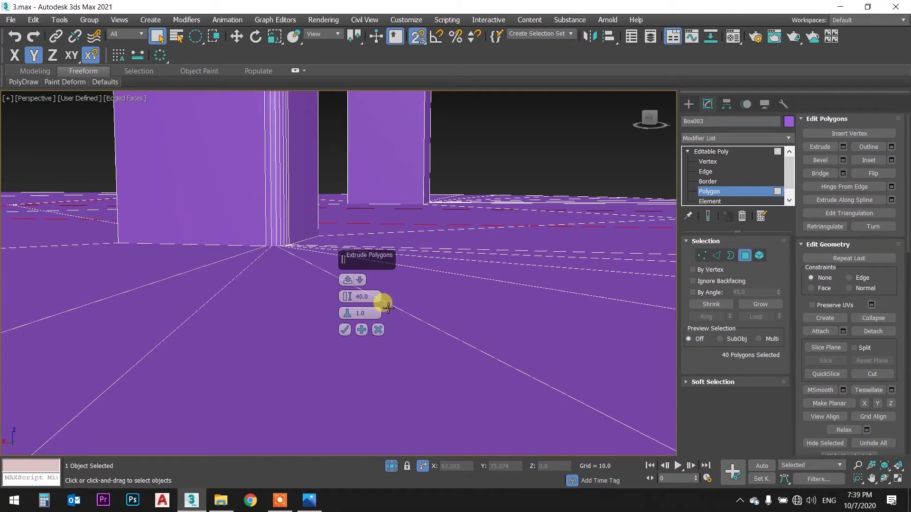
{"action": "left_click_drag", "start_coordinate": [348, 295], "coordinate": [380, 461]}
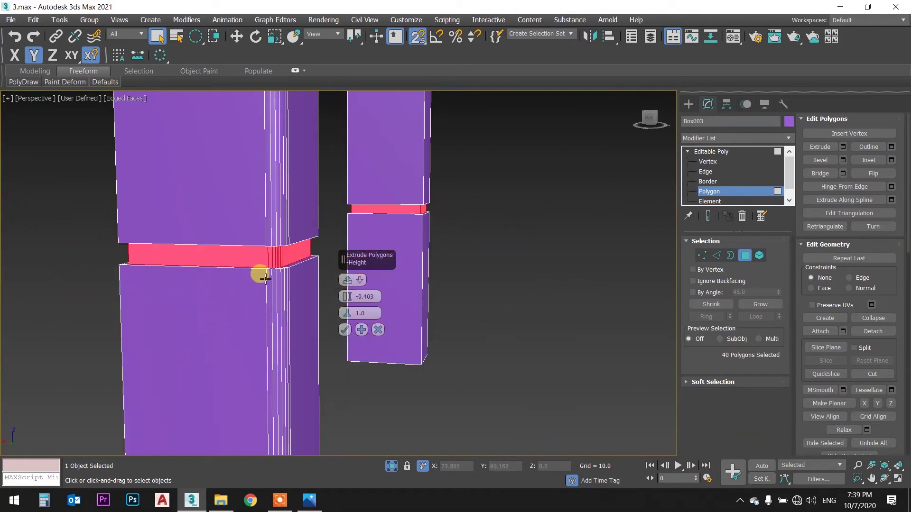
{"action": "scroll", "coordinate": [251, 270], "scroll_direction": "up", "scroll_amount": 1}
{"action": "scroll", "coordinate": [266, 274], "scroll_direction": "up", "scroll_amount": 1}
{"action": "scroll", "coordinate": [266, 273], "scroll_direction": "up", "scroll_amount": 2}
{"action": "scroll", "coordinate": [261, 268], "scroll_direction": "up", "scroll_amount": 1}
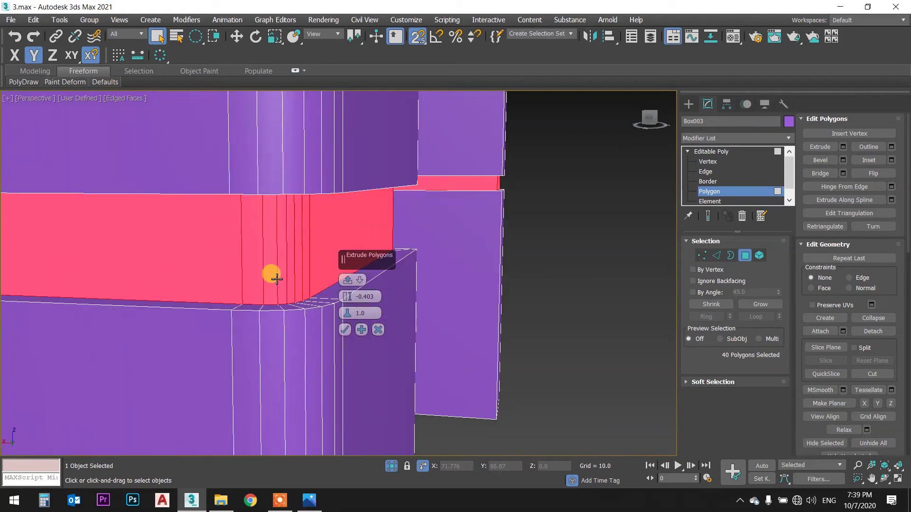
{"action": "left_click_drag", "start_coordinate": [345, 297], "coordinate": [347, 298]}
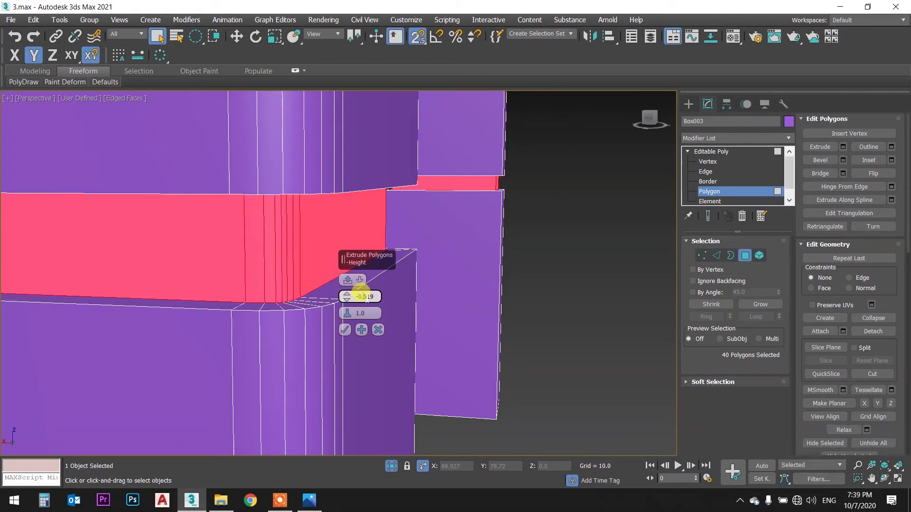
{"action": "left_click_drag", "start_coordinate": [366, 298], "coordinate": [367, 298]}
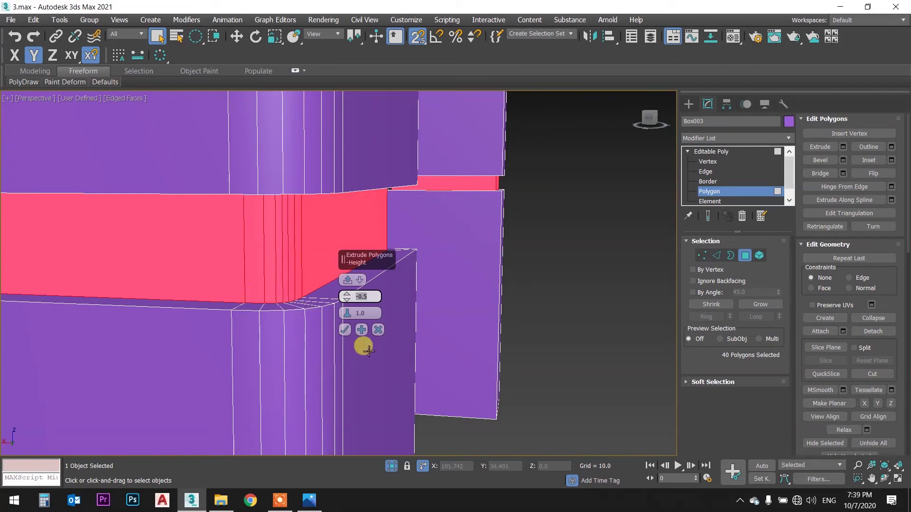
{"action": "left_click", "coordinate": [345, 329]}
- Return to the Editable Poly top level, deselect, and inspect the grooved legs from below
{"action": "key", "text": "z"}
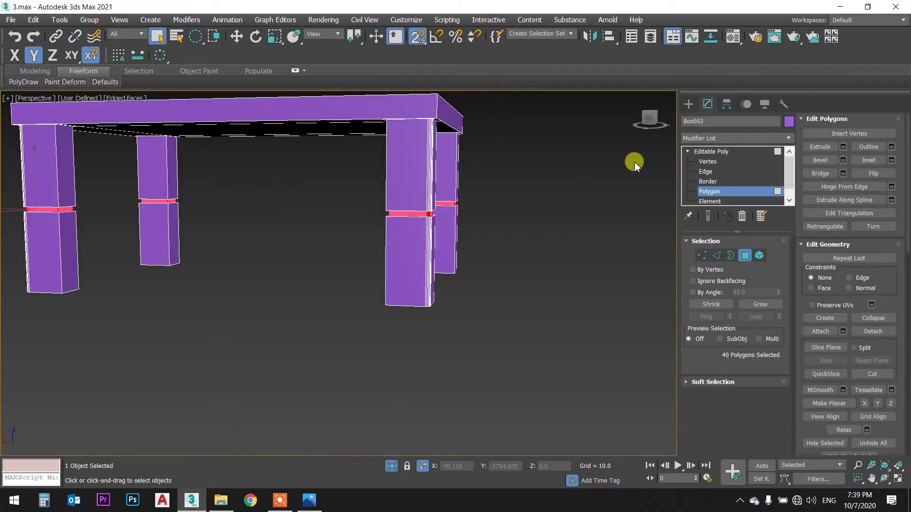
{"action": "left_click", "coordinate": [722, 151]}
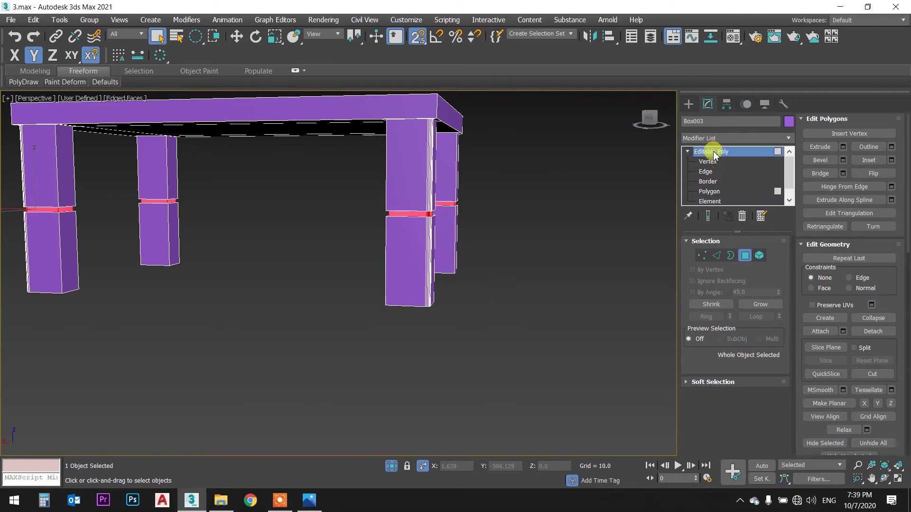
{"action": "left_click", "coordinate": [545, 197]}
{"action": "mouse_move", "coordinate": [545, 197]}
{"action": "middle_mouse_down", "text": "alt"}
{"action": "mouse_move", "coordinate": [417, 167]}
{"action": "mouse_move", "coordinate": [394, 175]}
{"action": "middle_mouse_up", "text": "alt"}
{"action": "key", "text": "F4"}
{"action": "scroll", "coordinate": [217, 229], "scroll_direction": "up", "scroll_amount": 3}
{"action": "scroll", "coordinate": [213, 224], "scroll_direction": "up", "scroll_amount": 2}
{"action": "mouse_move", "coordinate": [213, 224]}
{"action": "middle_mouse_down", "text": "alt"}
{"action": "mouse_move", "coordinate": [180, 179]}
{"action": "mouse_move", "coordinate": [299, 275]}
{"action": "mouse_move", "coordinate": [294, 264]}
{"action": "mouse_move", "coordinate": [325, 207]}
{"action": "mouse_move", "coordinate": [346, 235]}
{"action": "middle_mouse_up", "text": "alt"}
{"action": "key", "text": "F4"}
{"action": "left_click", "coordinate": [346, 235]}
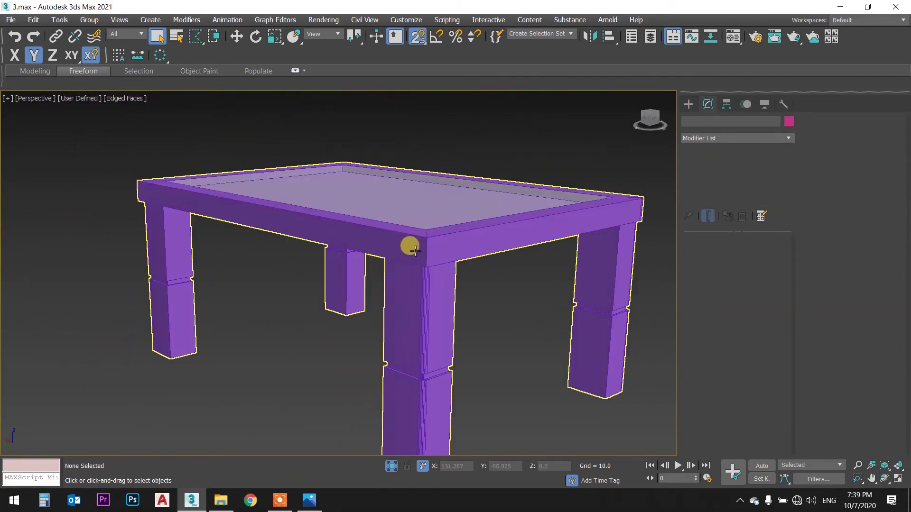
- Orbit around the table, selecting the glass top and frame to inspect them
{"action": "mouse_move", "coordinate": [413, 209]}
{"action": "middle_mouse_down", "text": "alt"}
{"action": "mouse_move", "coordinate": [423, 219]}
{"action": "mouse_move", "coordinate": [434, 212]}
{"action": "middle_mouse_up", "text": "alt"}
{"action": "left_click", "coordinate": [435, 212]}
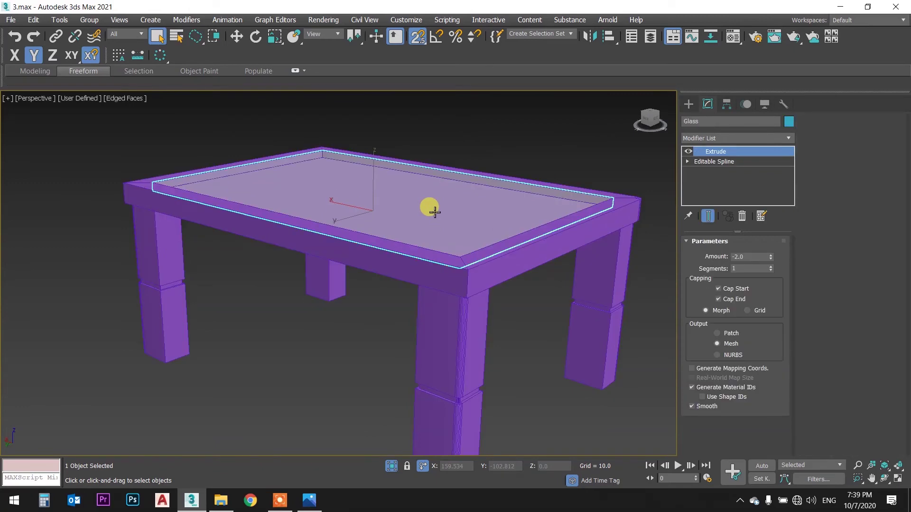
{"action": "mouse_move", "coordinate": [423, 256]}
{"action": "middle_mouse_down", "text": "alt"}
{"action": "mouse_move", "coordinate": [366, 230]}
{"action": "mouse_move", "coordinate": [358, 215]}
{"action": "middle_mouse_up", "text": "alt"}
{"action": "middle_click_drag", "start_coordinate": [375, 269], "coordinate": [346, 254], "text": "alt"}
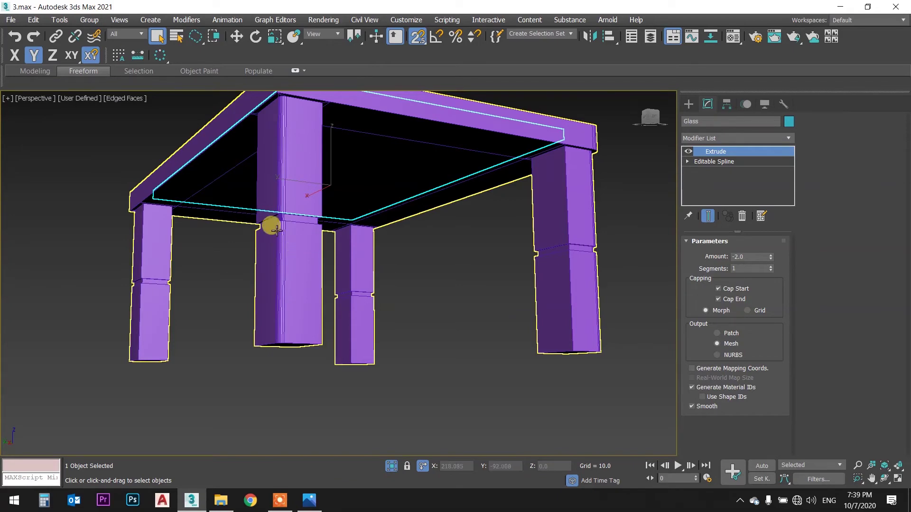
{"action": "middle_click_drag", "start_coordinate": [291, 218], "coordinate": [297, 236], "text": "alt"}
{"action": "left_click", "coordinate": [356, 274]}
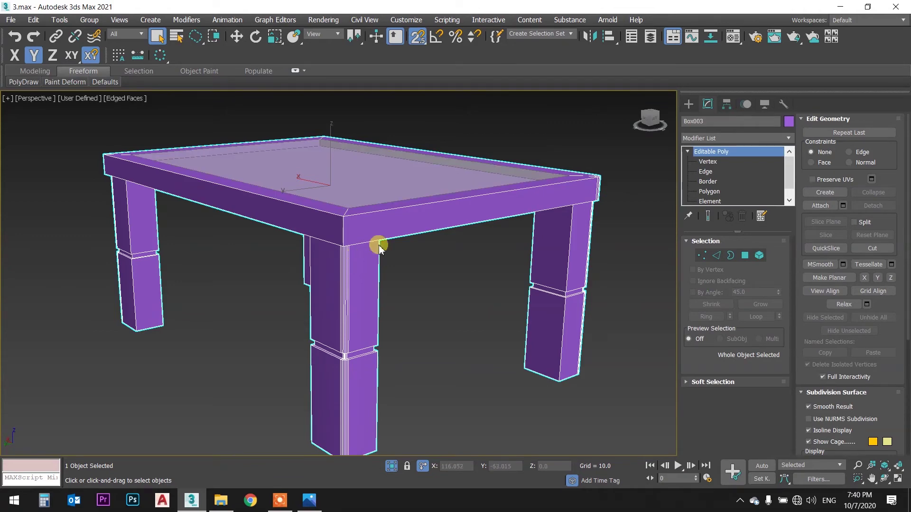
{"action": "mouse_move", "coordinate": [326, 247]}
{"action": "middle_mouse_down", "text": "alt"}
{"action": "mouse_move", "coordinate": [342, 238]}
{"action": "mouse_move", "coordinate": [350, 245]}
{"action": "middle_mouse_up", "text": "alt"}
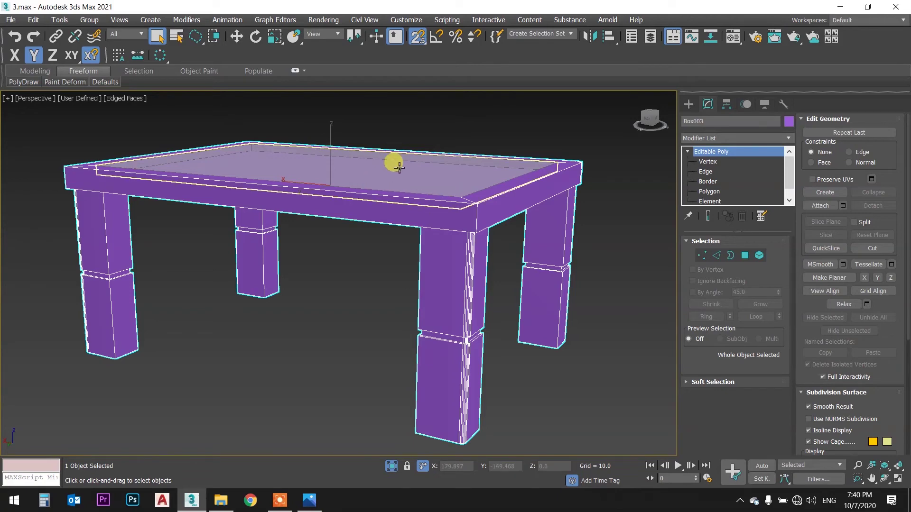
{"action": "scroll", "coordinate": [405, 173], "scroll_direction": "down", "scroll_amount": 3}
{"action": "middle_click_drag", "start_coordinate": [407, 158], "coordinate": [406, 172], "text": "alt"}
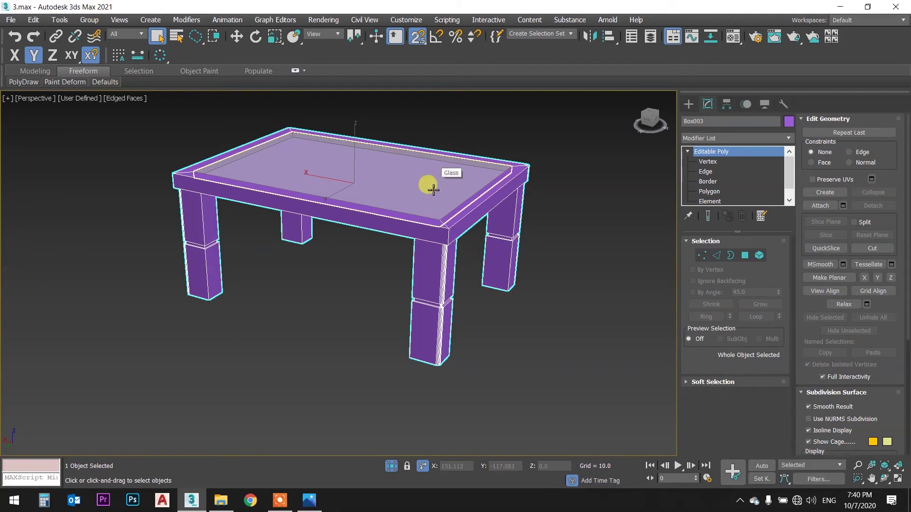
- Group the table frame Box003 and the Glass top as 'Table'
{"action": "left_click", "coordinate": [471, 294]}
{"action": "left_click", "coordinate": [455, 209]}
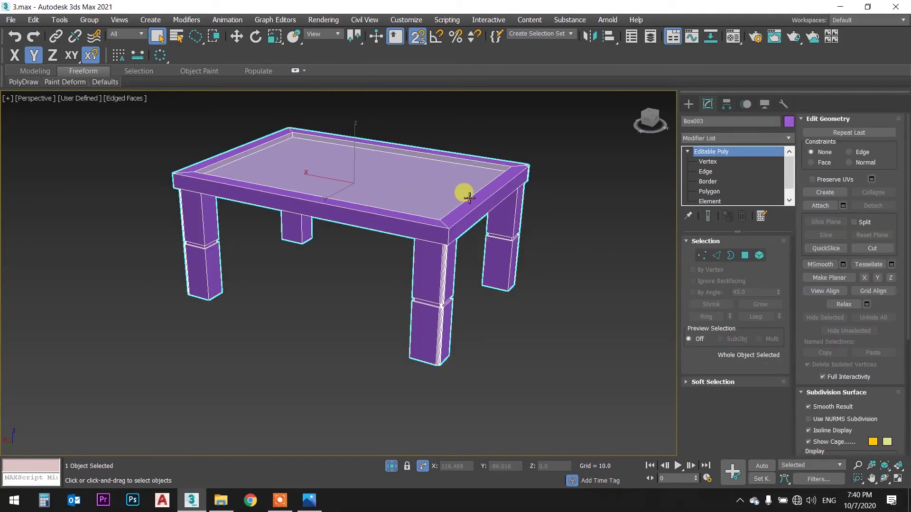
{"action": "left_click", "coordinate": [420, 177], "text": "ctrl"}
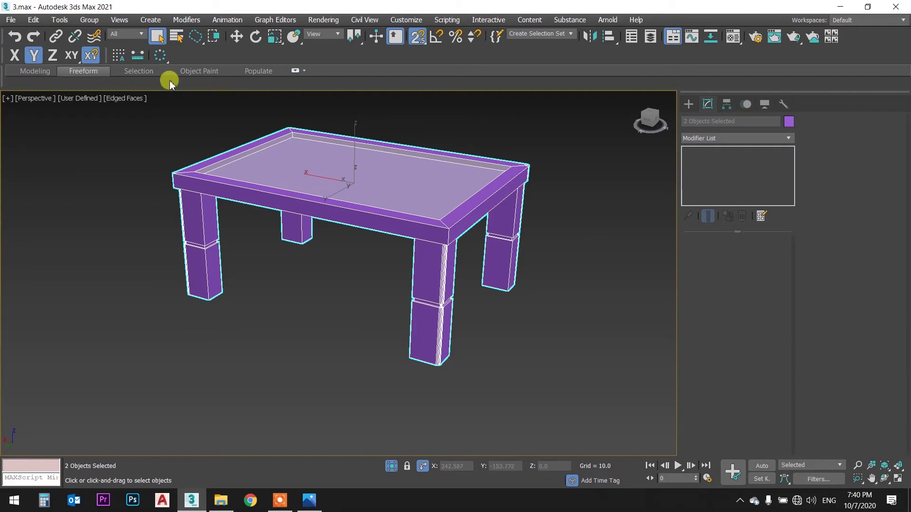
{"action": "left_click", "coordinate": [89, 19]}
{"action": "type", "text": "Table"}
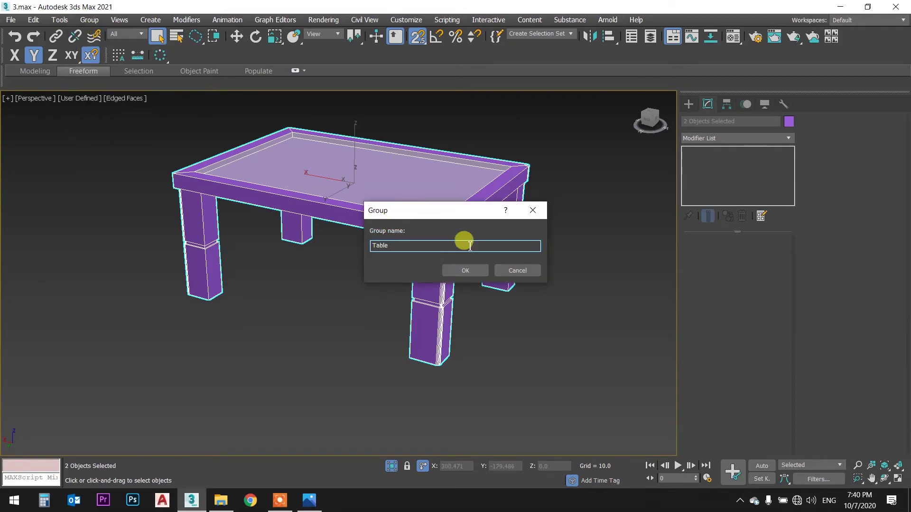
{"action": "left_click", "coordinate": [466, 269]}
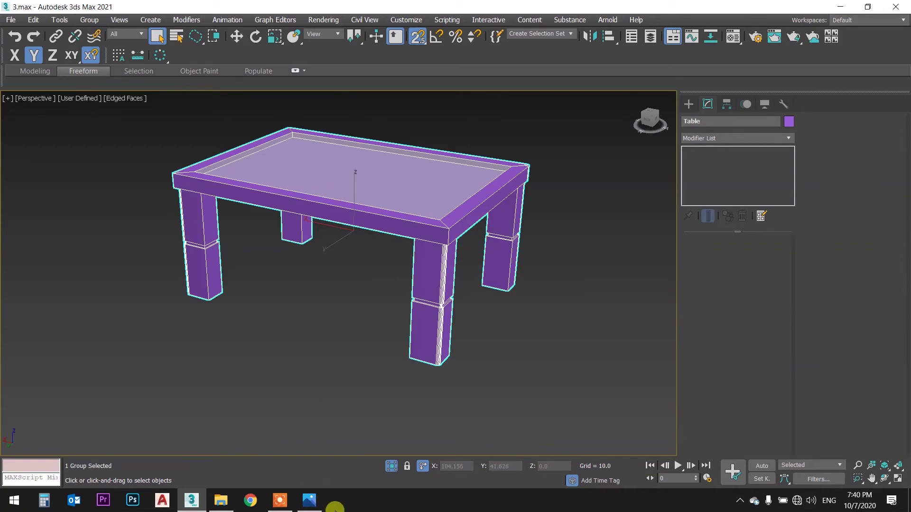
- Unhide the scene and add a large floor plane with 1 length and width segment
{"action": "left_click", "coordinate": [389, 466]}
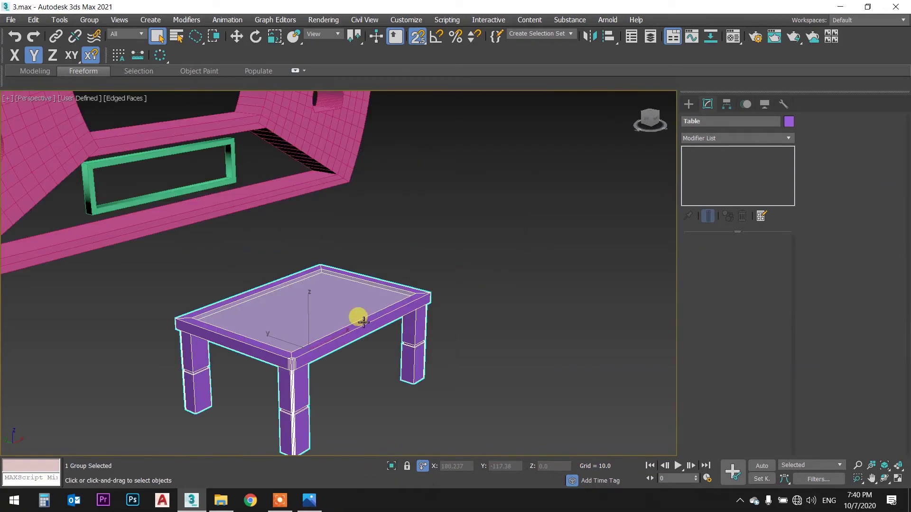
{"action": "scroll", "coordinate": [363, 322], "scroll_direction": "down", "scroll_amount": 5}
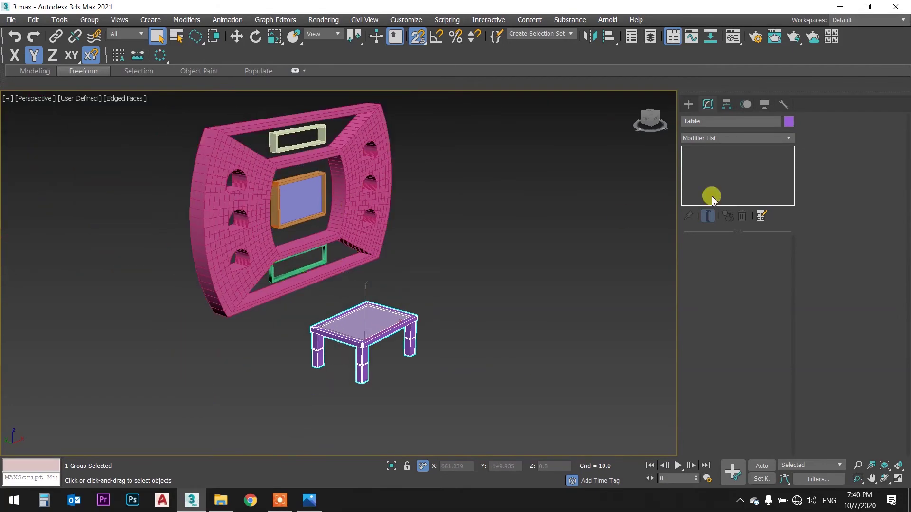
{"action": "left_click", "coordinate": [688, 104]}
{"action": "left_click", "coordinate": [759, 222]}
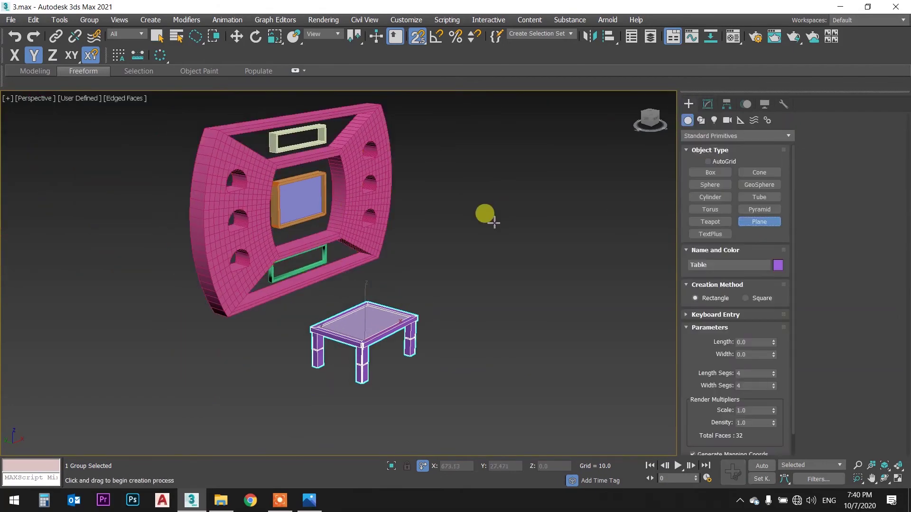
{"action": "scroll", "coordinate": [479, 218], "scroll_direction": "down", "scroll_amount": 4}
{"action": "left_click_drag", "start_coordinate": [317, 244], "coordinate": [573, 277]}
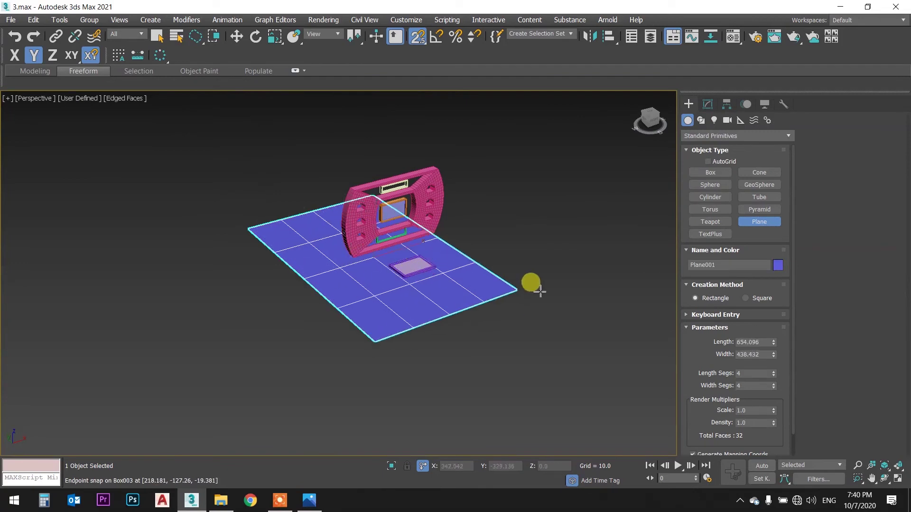
{"action": "right_click", "coordinate": [534, 227]}
{"action": "left_click", "coordinate": [708, 103]}
{"action": "right_click", "coordinate": [773, 286]}
- In Front view, raise the Table group so its legs rest on the floor plane
{"action": "mouse_move", "coordinate": [628, 270]}
{"action": "middle_mouse_down", "text": "alt"}
{"action": "mouse_move", "coordinate": [494, 240]}
{"action": "mouse_move", "coordinate": [428, 267]}
{"action": "middle_mouse_up", "text": "alt"}
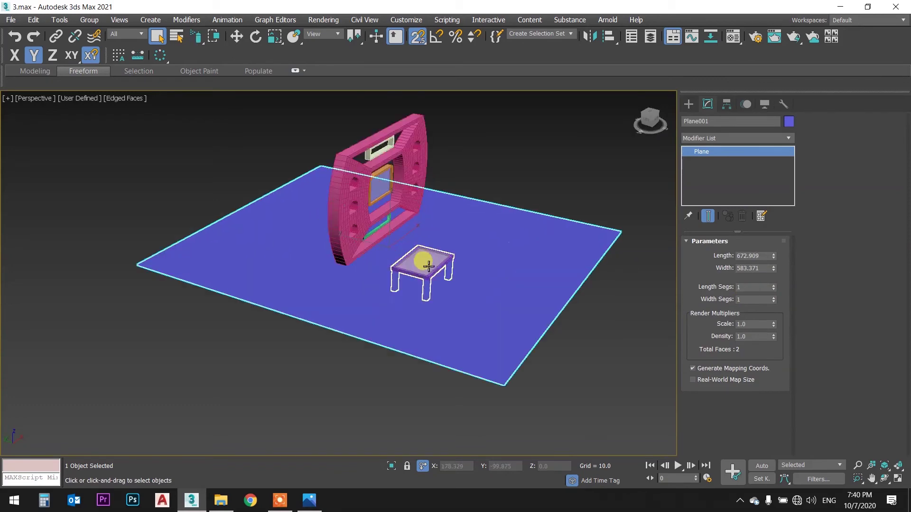
{"action": "left_click", "coordinate": [429, 267]}
{"action": "key", "text": "f"}
{"action": "scroll", "coordinate": [421, 263], "scroll_direction": "down", "scroll_amount": 3}
{"action": "scroll", "coordinate": [479, 266], "scroll_direction": "down", "scroll_amount": 3}
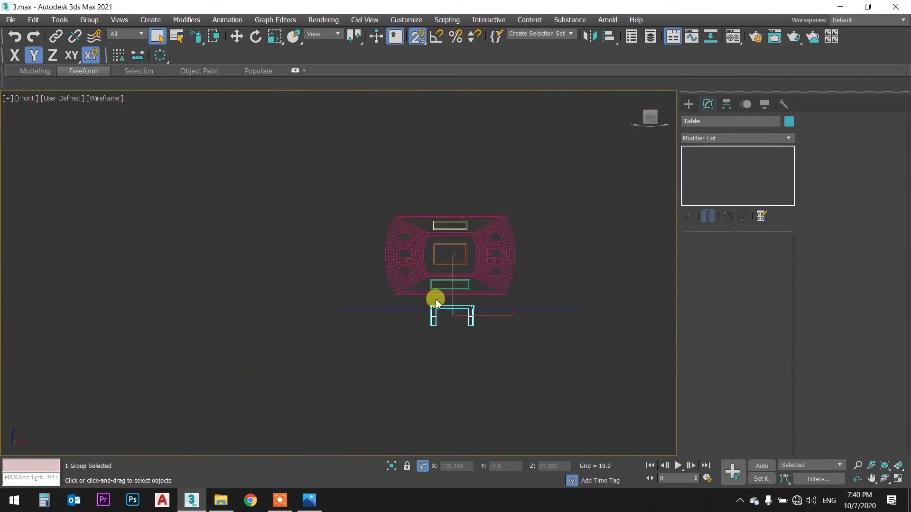
{"action": "scroll", "coordinate": [435, 303], "scroll_direction": "up", "scroll_amount": 5}
{"action": "scroll", "coordinate": [433, 377], "scroll_direction": "up", "scroll_amount": 3}
{"action": "key", "text": "w"}
{"action": "scroll", "coordinate": [432, 370], "scroll_direction": "up", "scroll_amount": 3}
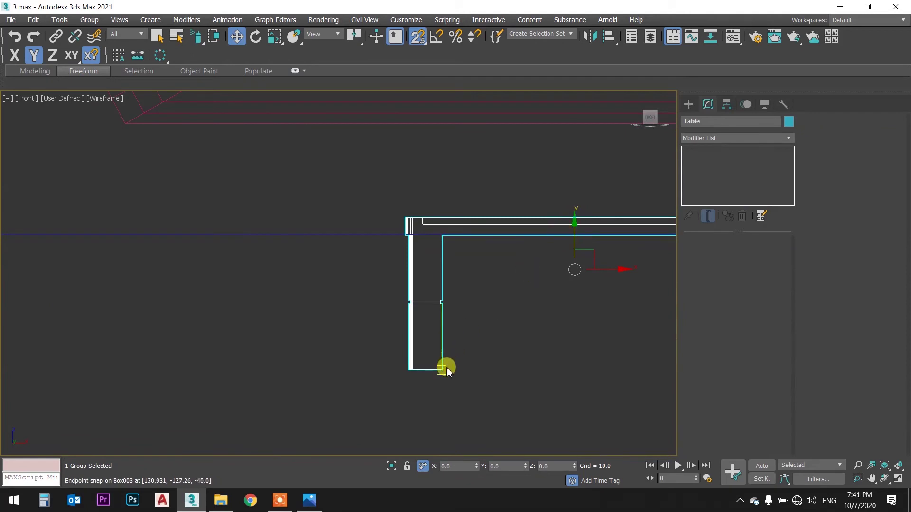
{"action": "left_click_drag", "start_coordinate": [442, 370], "coordinate": [326, 243]}
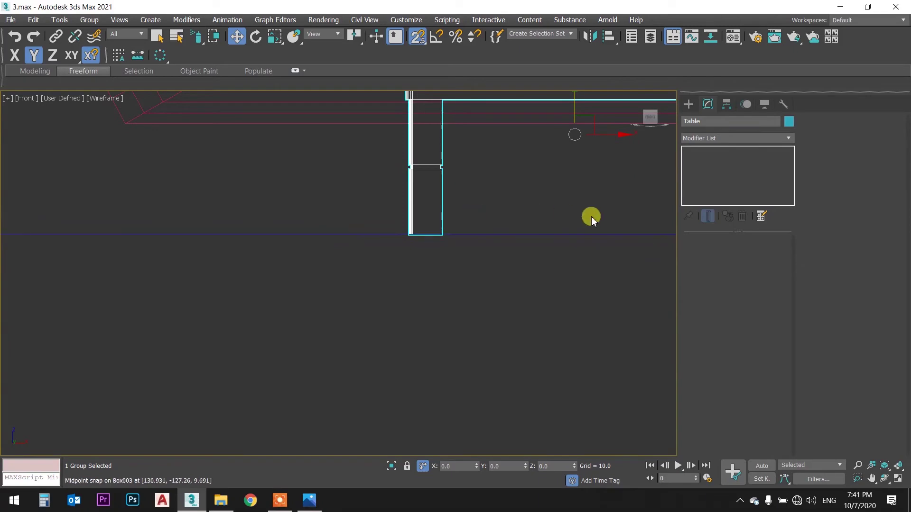
{"action": "left_click", "coordinate": [537, 191]}
{"action": "key", "text": "p"}
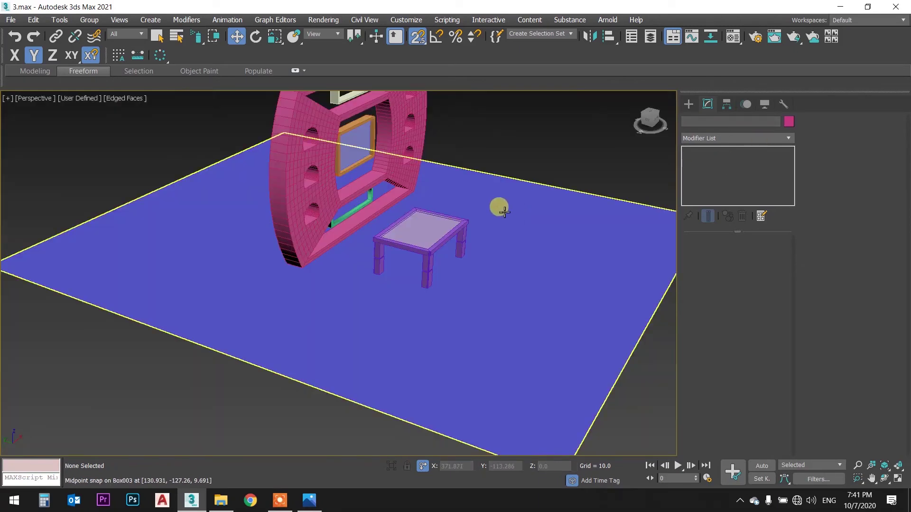
{"action": "mouse_move", "coordinate": [479, 224]}
{"action": "middle_mouse_down", "text": "alt"}
{"action": "mouse_move", "coordinate": [381, 209]}
{"action": "mouse_move", "coordinate": [413, 222]}
{"action": "middle_mouse_up", "text": "alt"}
- In Front view, snap the pink wall and its frames into line with the table's centre
{"action": "scroll", "coordinate": [380, 210], "scroll_direction": "up", "scroll_amount": 5}
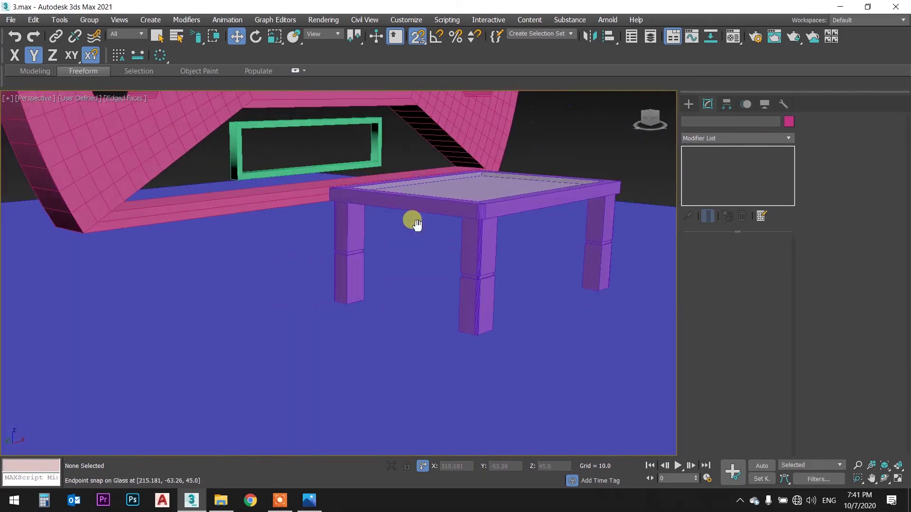
{"action": "key", "text": "q"}
{"action": "left_click", "coordinate": [309, 195]}
{"action": "key", "text": "f"}
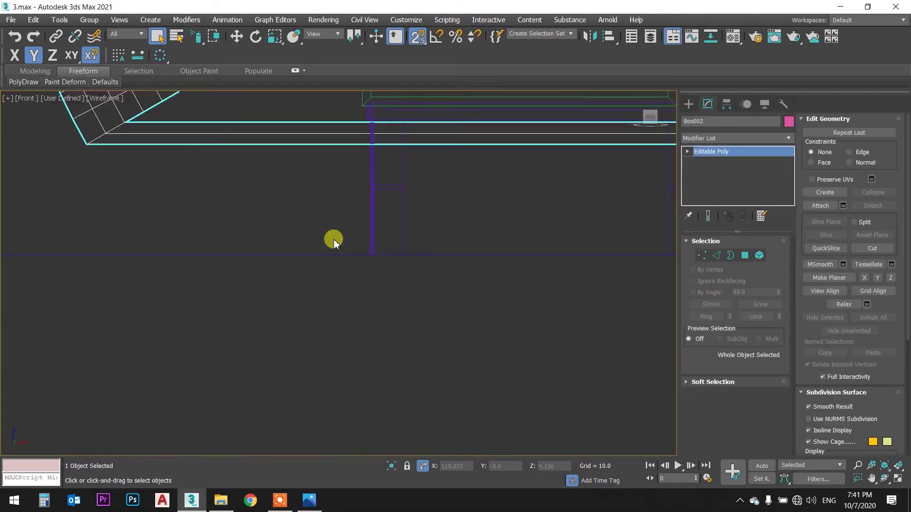
{"action": "mouse_move", "coordinate": [374, 222]}
{"action": "middle_mouse_down"}
{"action": "mouse_move", "coordinate": [360, 236]}
{"action": "mouse_move", "coordinate": [404, 216]}
{"action": "middle_mouse_up"}
{"action": "key", "text": "w"}
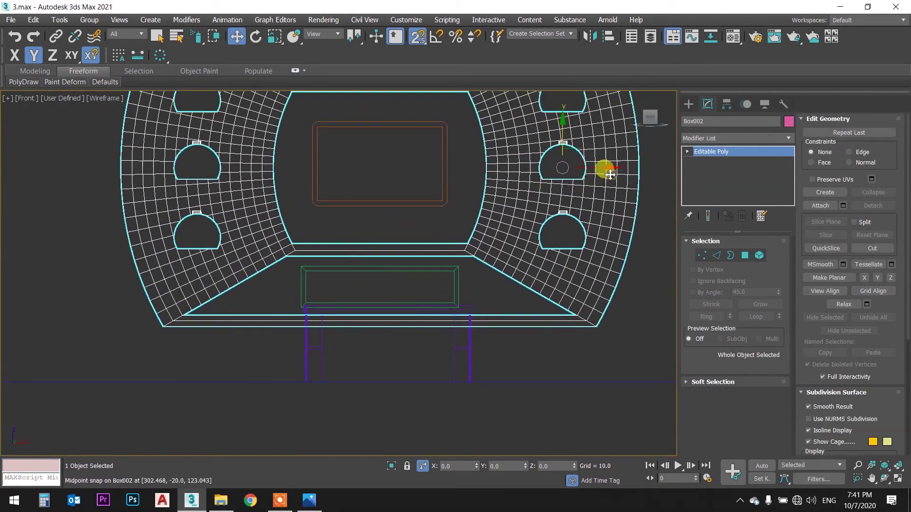
{"action": "mouse_move", "coordinate": [609, 170]}
{"action": "left_mouse_down"}
{"action": "mouse_move", "coordinate": [491, 317]}
{"action": "mouse_move", "coordinate": [407, 260]}
{"action": "left_mouse_up"}
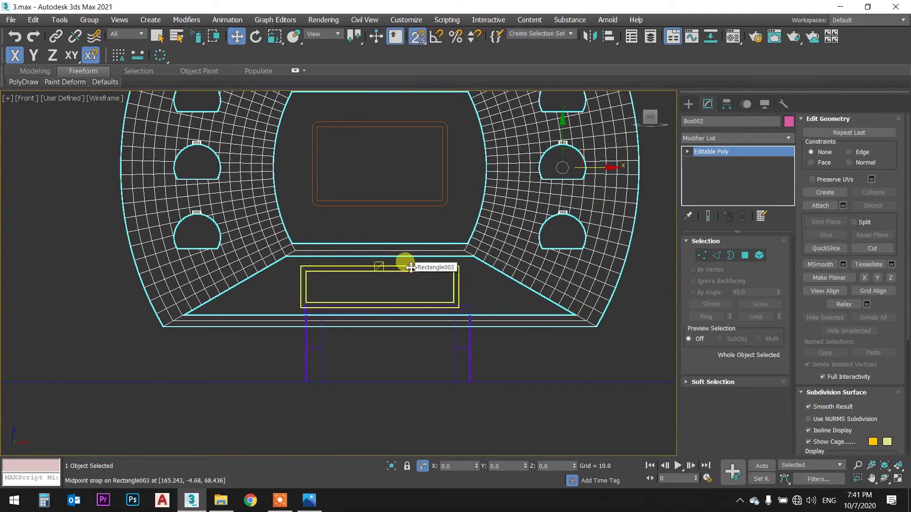
{"action": "left_click", "coordinate": [406, 197]}
{"action": "mouse_move", "coordinate": [407, 198]}
{"action": "middle_mouse_down"}
{"action": "mouse_move", "coordinate": [409, 229]}
{"action": "mouse_move", "coordinate": [420, 231]}
{"action": "middle_mouse_up"}
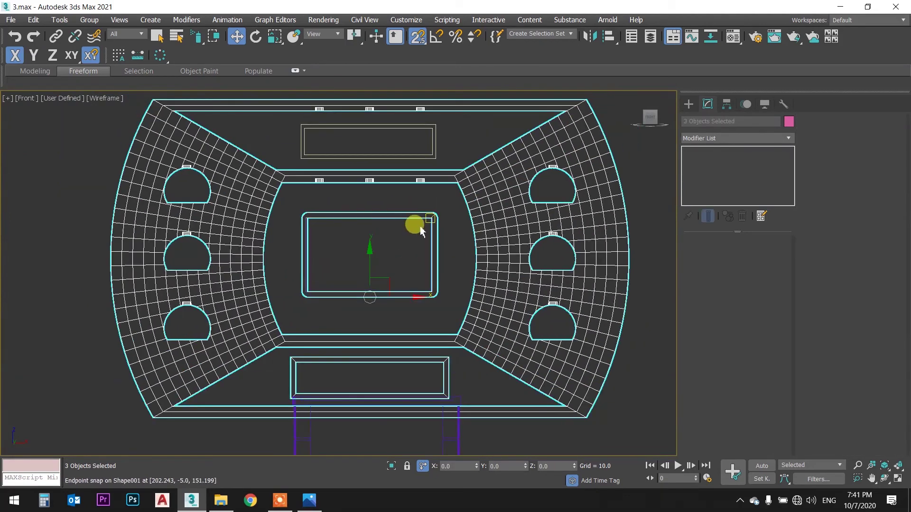
{"action": "left_click", "coordinate": [404, 158], "text": "ctrl"}
{"action": "left_click_drag", "start_coordinate": [419, 268], "coordinate": [402, 306]}
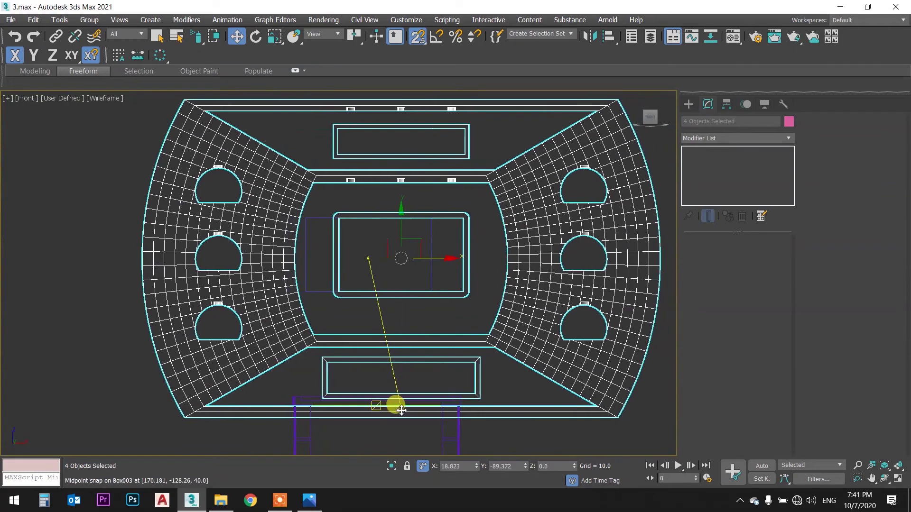
{"action": "scroll", "coordinate": [412, 298], "scroll_direction": "up", "scroll_amount": 2}
{"action": "scroll", "coordinate": [398, 339], "scroll_direction": "up", "scroll_amount": 3}
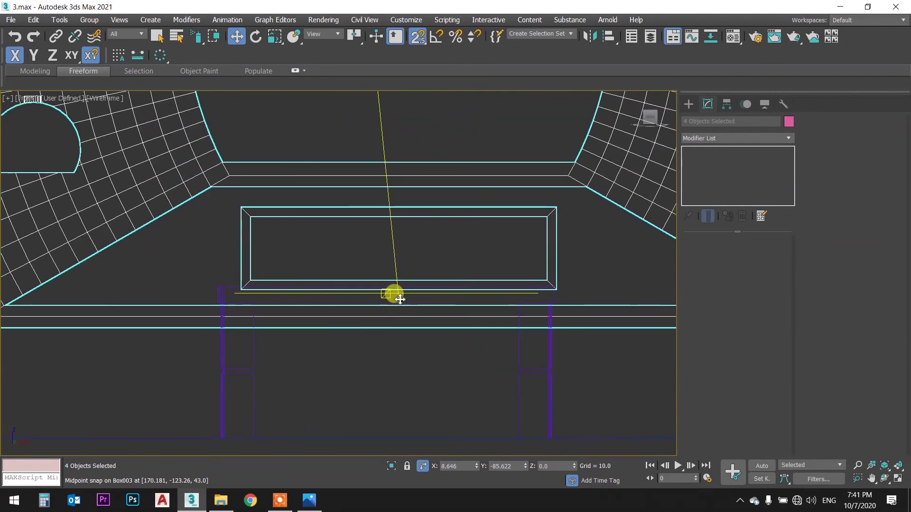
{"action": "left_click_drag", "start_coordinate": [402, 306], "coordinate": [394, 285]}
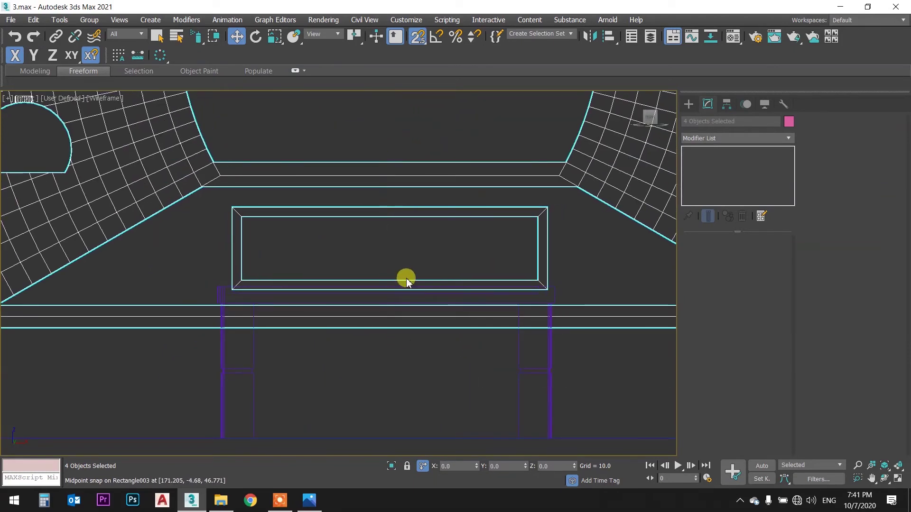
- Raise the pink wall unit along the Z axis in the perspective view
{"action": "key", "text": "p"}
{"action": "scroll", "coordinate": [446, 256], "scroll_direction": "down", "scroll_amount": 2}
{"action": "scroll", "coordinate": [432, 237], "scroll_direction": "down", "scroll_amount": 4}
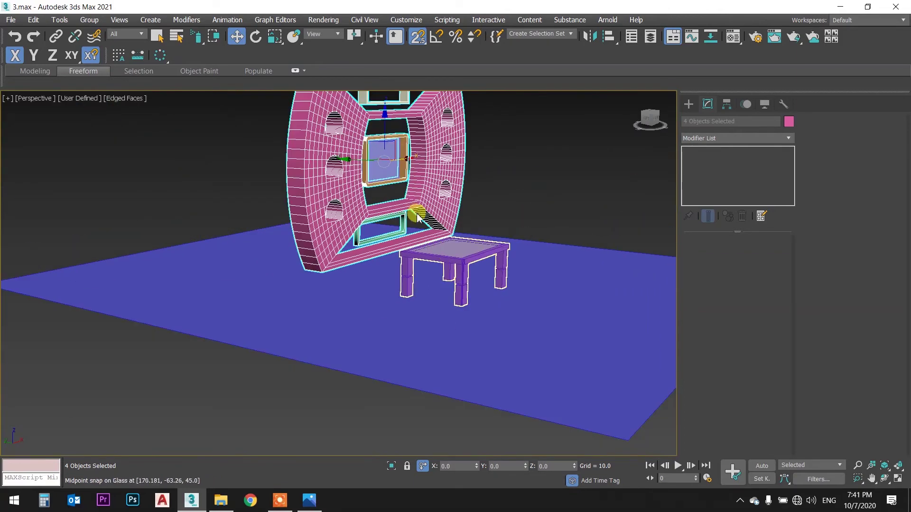
{"action": "left_click", "coordinate": [446, 176]}
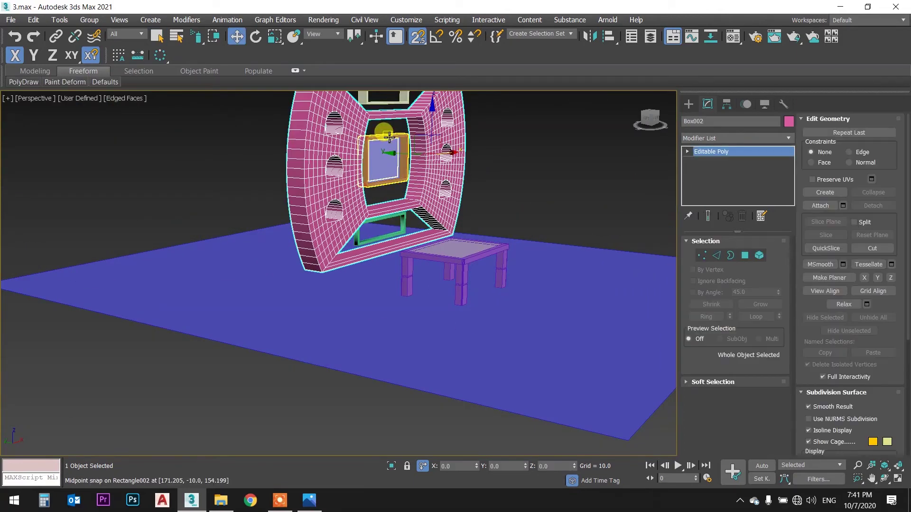
{"action": "key", "text": "F7"}
{"action": "left_click_drag", "start_coordinate": [434, 128], "coordinate": [432, 112]}
{"action": "mouse_move", "coordinate": [426, 122]}
{"action": "middle_mouse_down", "text": "alt"}
{"action": "mouse_move", "coordinate": [386, 199]}
{"action": "mouse_move", "coordinate": [342, 217]}
{"action": "middle_mouse_up", "text": "alt"}
{"action": "scroll", "coordinate": [368, 239], "scroll_direction": "up", "scroll_amount": 2}
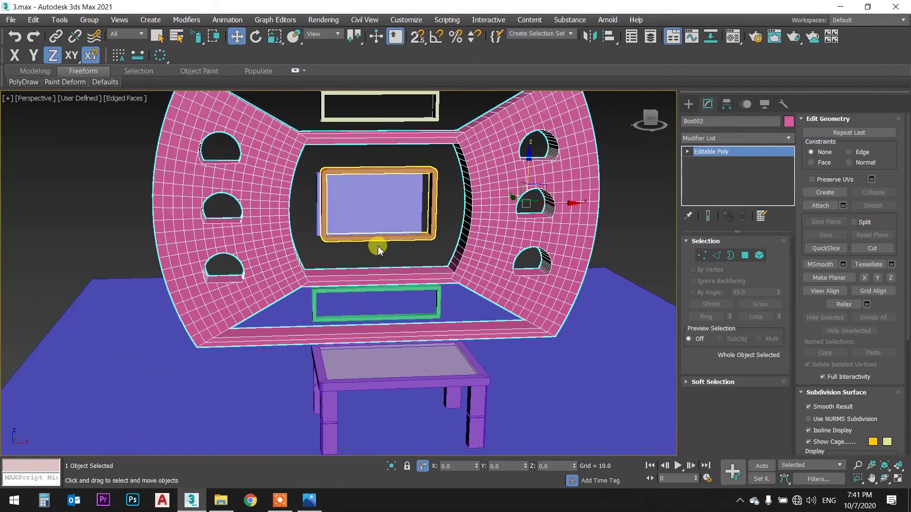
- Convert the purple screen panel to Editable Poly and nudge the wall pieces slightly left
{"action": "left_click", "coordinate": [370, 194]}
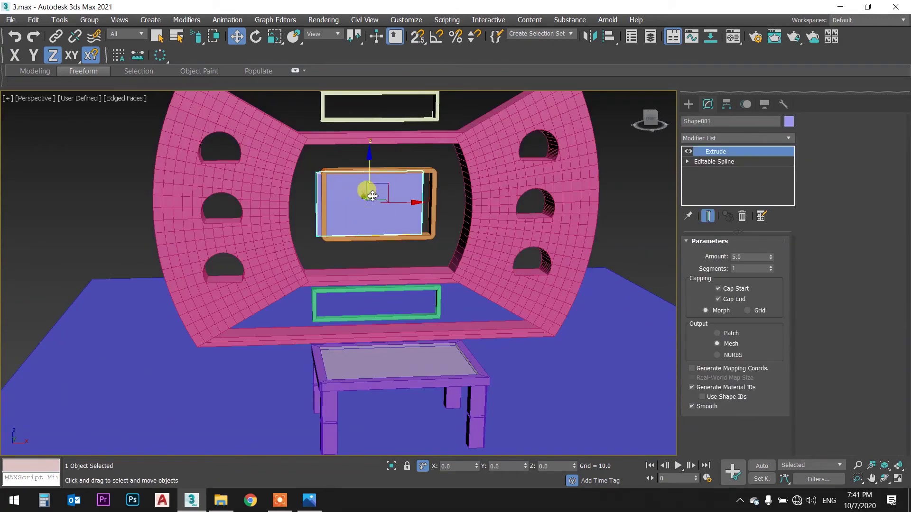
{"action": "right_click", "coordinate": [396, 194]}
{"action": "left_click", "coordinate": [417, 197]}
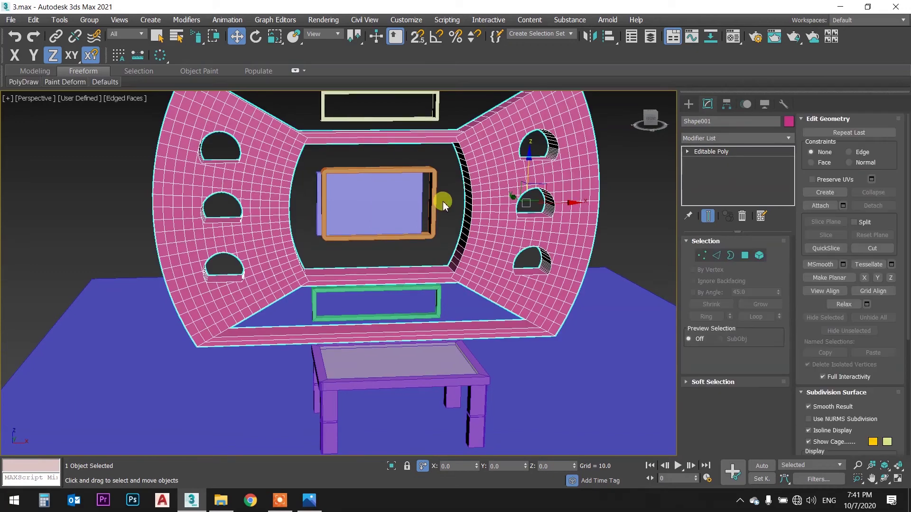
{"action": "left_click", "coordinate": [455, 200], "text": "ctrl"}
{"action": "left_click_drag", "start_coordinate": [455, 200], "coordinate": [445, 205]}
- Group the pink wall, its picture frames and the screen as 'TV unit'
{"action": "key", "text": "q"}
{"action": "left_click", "coordinate": [473, 174]}
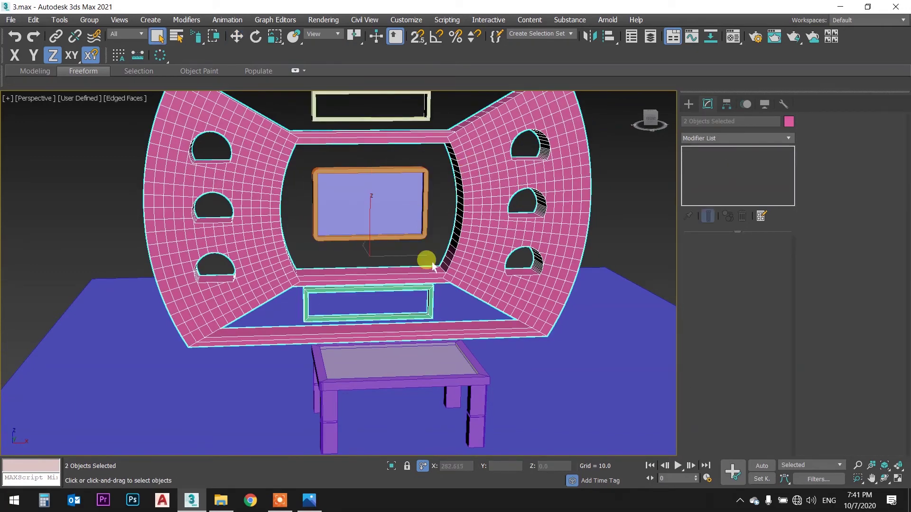
{"action": "left_click", "coordinate": [426, 222], "text": "ctrl"}
{"action": "left_click", "coordinate": [380, 189], "text": "ctrl"}
{"action": "middle_click_drag", "start_coordinate": [417, 152], "coordinate": [411, 222]}
{"action": "left_click", "coordinate": [418, 179], "text": "ctrl"}
{"action": "left_click", "coordinate": [89, 19]}
{"action": "left_click", "coordinate": [102, 38]}
{"action": "type", "text": "TV unit"}
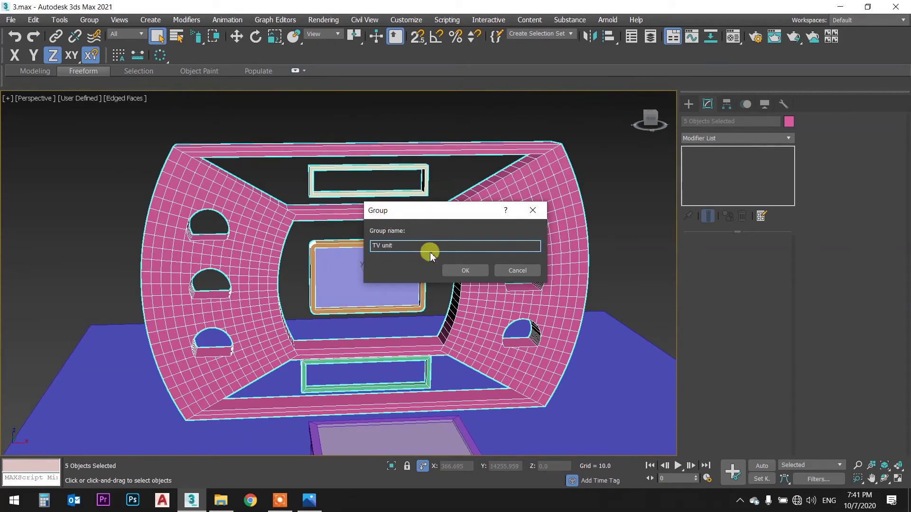
{"action": "left_click", "coordinate": [464, 269]}
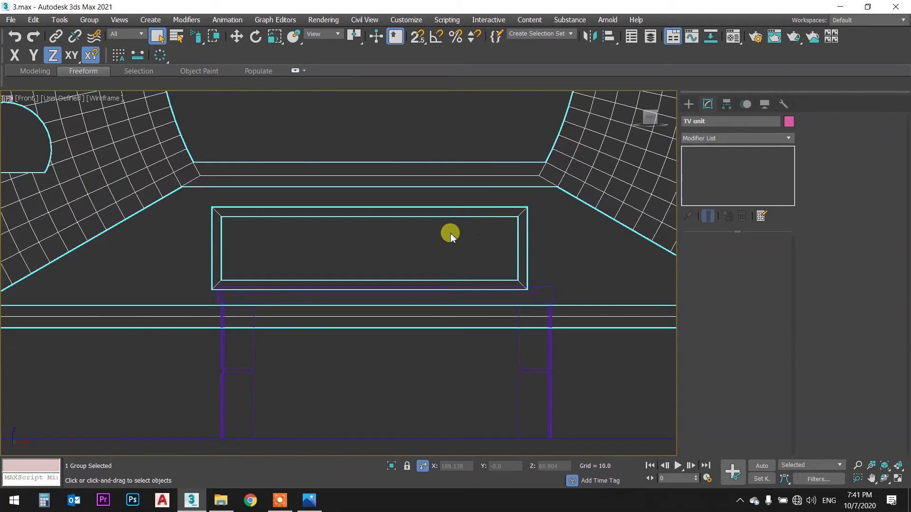
- With snaps on, move the TV unit group into alignment behind the table
{"action": "scroll", "coordinate": [450, 236], "scroll_direction": "down", "scroll_amount": 3}
{"action": "key", "text": "w"}
{"action": "scroll", "coordinate": [435, 252], "scroll_direction": "down", "scroll_amount": 2}
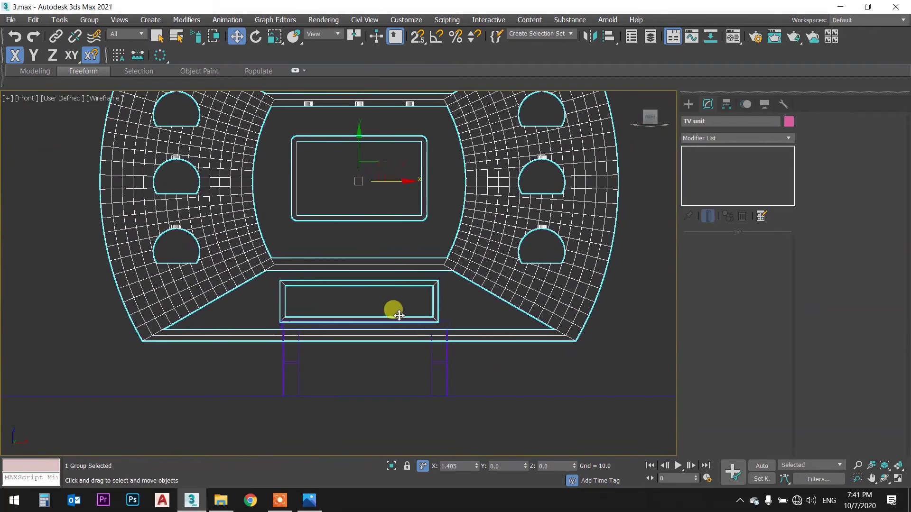
{"action": "key", "text": "s"}
{"action": "left_click_drag", "start_coordinate": [367, 319], "coordinate": [372, 322]}
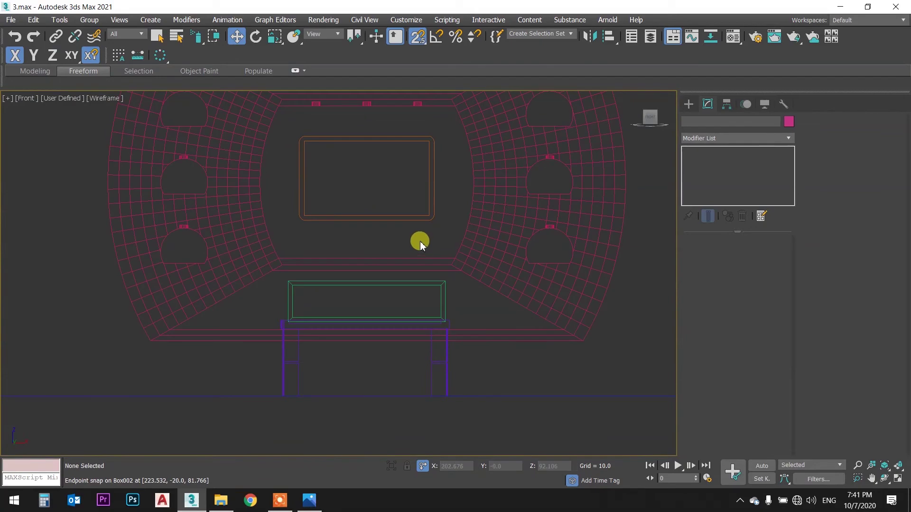
{"action": "key", "text": "p"}
{"action": "mouse_move", "coordinate": [487, 249]}
{"action": "middle_mouse_down", "text": "alt"}
{"action": "mouse_move", "coordinate": [508, 254]}
{"action": "mouse_move", "coordinate": [498, 240]}
{"action": "mouse_move", "coordinate": [403, 247]}
{"action": "middle_mouse_up", "text": "alt"}
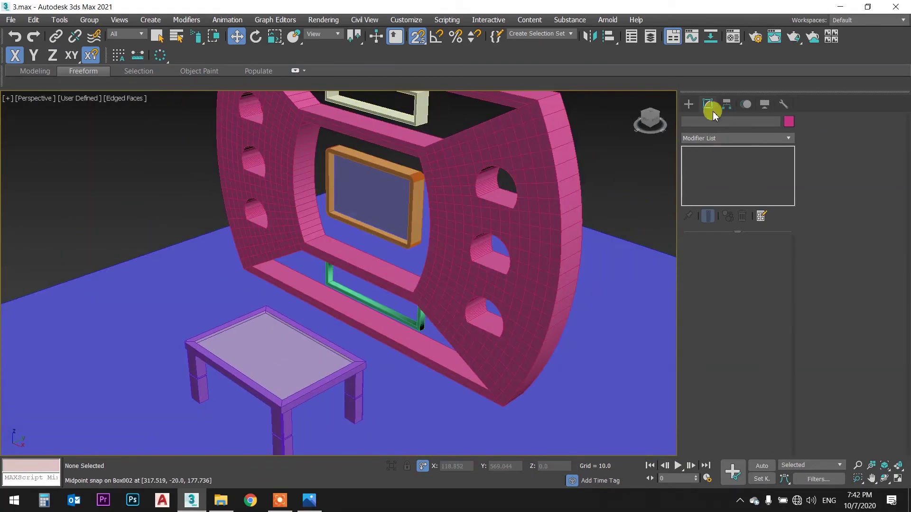
- Start a new Box primitive from the Top view
{"action": "left_click", "coordinate": [688, 104]}
{"action": "left_click", "coordinate": [710, 172]}
{"action": "key", "text": "t"}
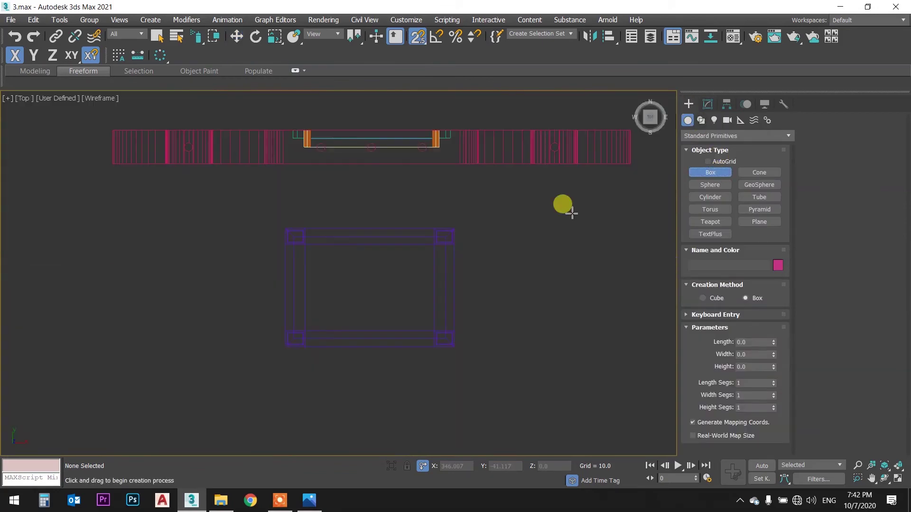
- Drag out a long box behind the wall unit in the Top view
{"action": "scroll", "coordinate": [101, 207], "scroll_direction": "down", "scroll_amount": 3}
{"action": "mouse_move", "coordinate": [71, 172]}
{"action": "left_mouse_down"}
{"action": "mouse_move", "coordinate": [404, 212]}
{"action": "mouse_move", "coordinate": [412, 203]}
{"action": "left_mouse_up"}
{"action": "left_click", "coordinate": [422, 117]}
{"action": "key", "text": "w"}
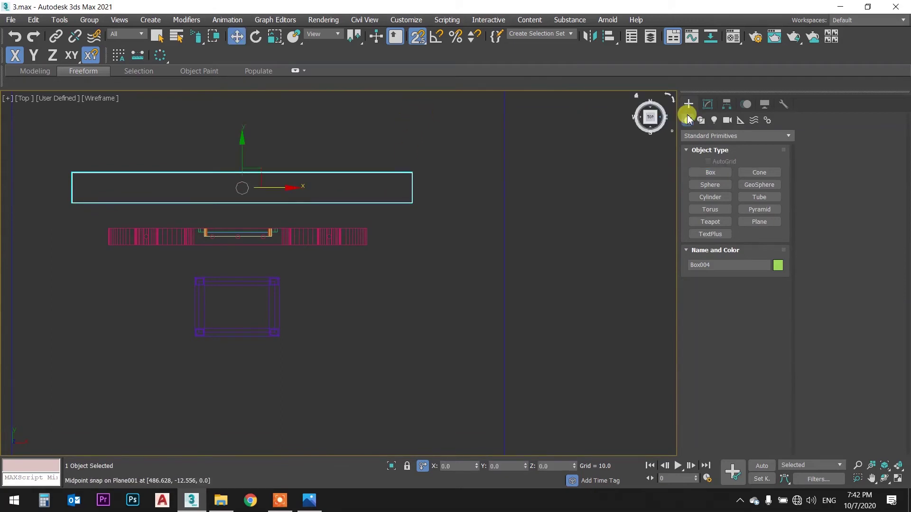
- Set the box to Length 25, Width 400.02 and Height 300
{"action": "left_click", "coordinate": [707, 104]}
{"action": "left_click", "coordinate": [766, 256]}
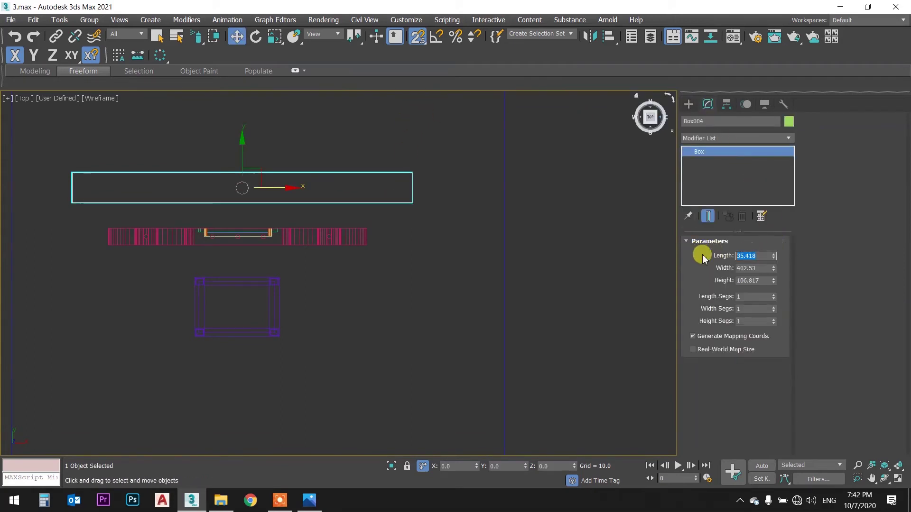
{"action": "type", "text": "5"}
{"action": "key", "text": "Return"}
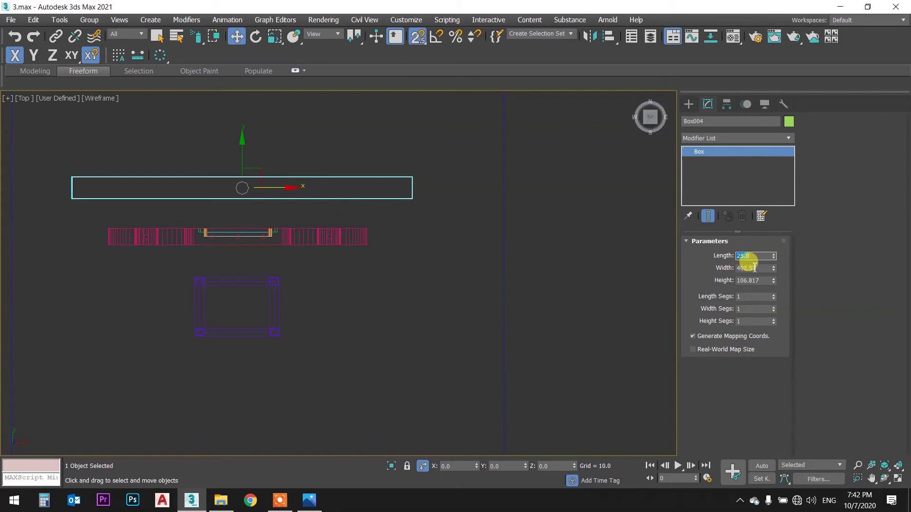
{"action": "left_click", "coordinate": [759, 268]}
{"action": "type", "text": "300"}
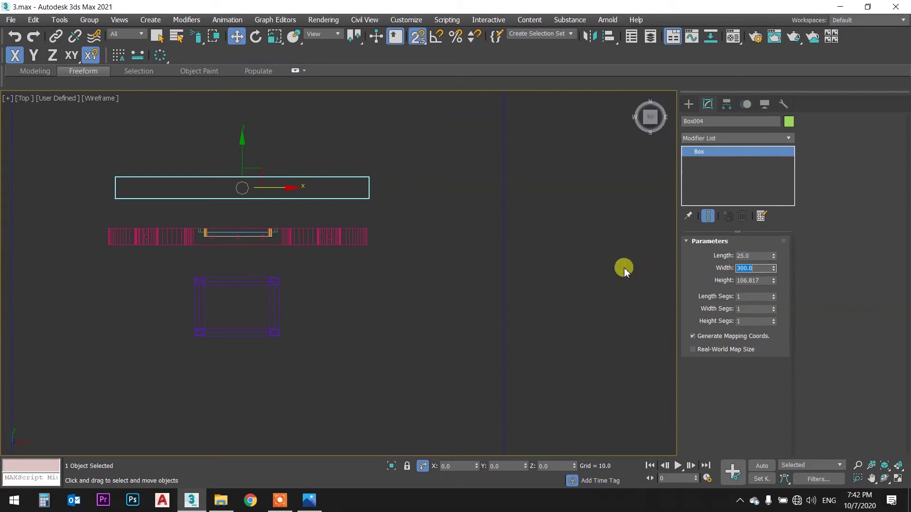
{"action": "middle_click_drag", "start_coordinate": [413, 247], "coordinate": [403, 252]}
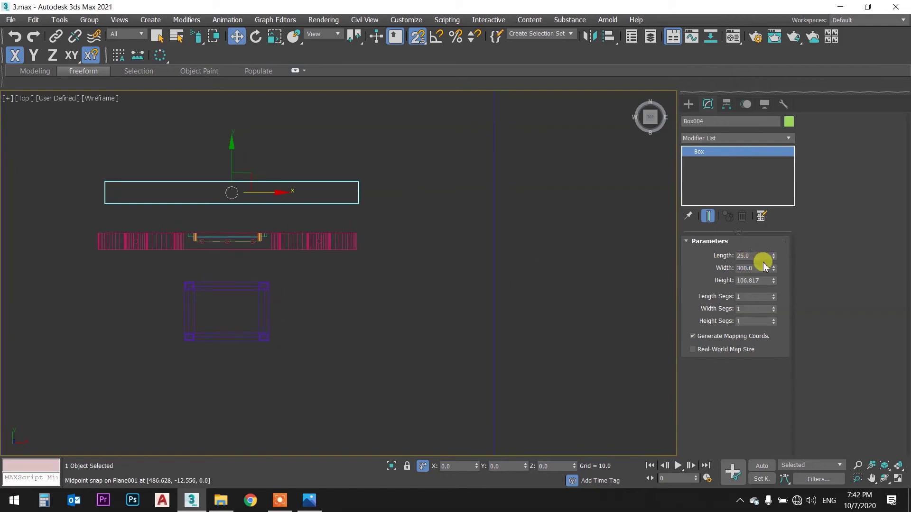
{"action": "left_click_drag", "start_coordinate": [773, 268], "coordinate": [769, 282]}
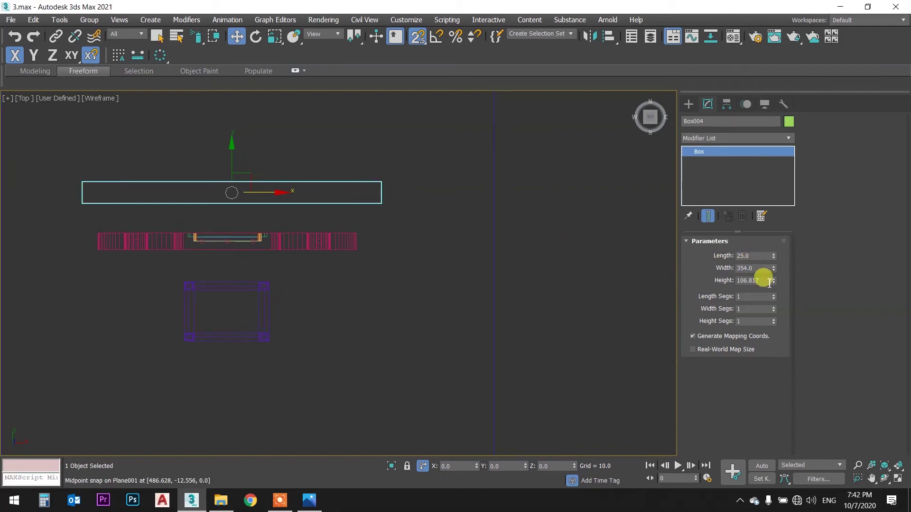
{"action": "left_click", "coordinate": [754, 280]}
{"action": "middle_click_drag", "start_coordinate": [358, 199], "coordinate": [407, 196]}
{"action": "left_click_drag", "start_coordinate": [774, 268], "coordinate": [750, 260]}
{"action": "middle_click_drag", "start_coordinate": [440, 201], "coordinate": [482, 213]}
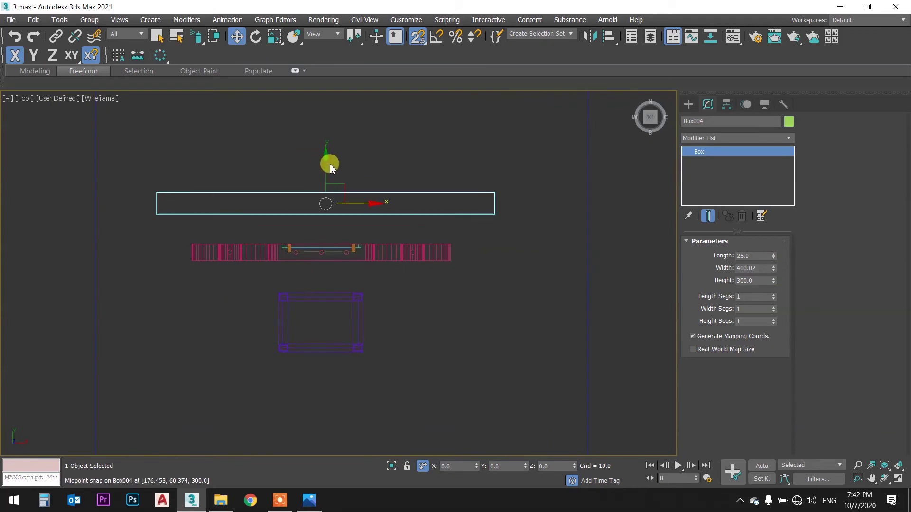
- Slide the box along Y until it sits directly behind the TV unit
{"action": "key", "text": "F6"}
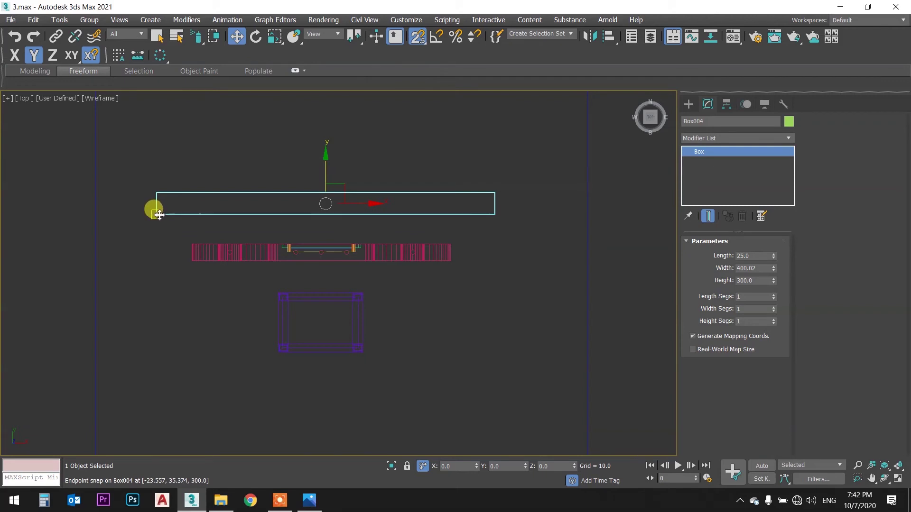
{"action": "mouse_move", "coordinate": [159, 215]}
{"action": "left_mouse_down"}
{"action": "mouse_move", "coordinate": [241, 237]}
{"action": "mouse_move", "coordinate": [231, 233]}
{"action": "mouse_move", "coordinate": [226, 243]}
{"action": "left_mouse_up"}
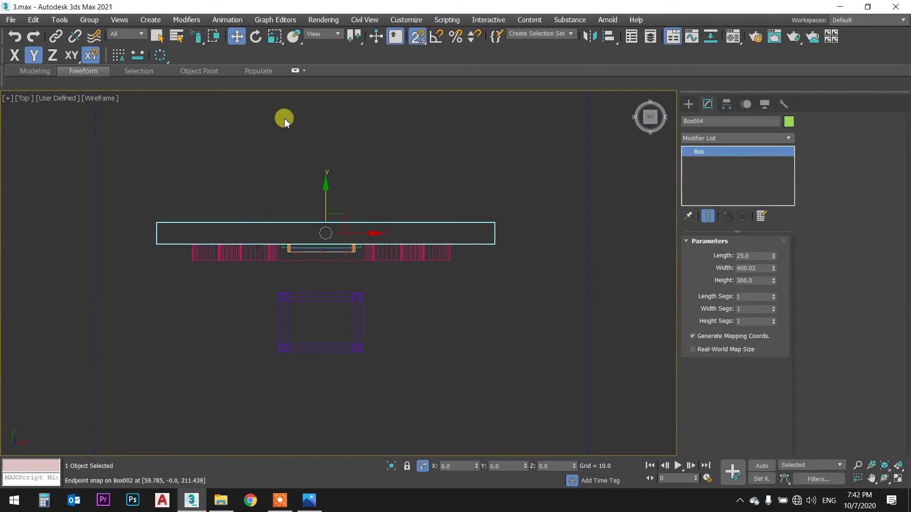
{"action": "left_click", "coordinate": [251, 148]}
- Try Graphite and Acrylic stylized shading, settling on Pastel for the viewport
{"action": "key", "text": "p"}
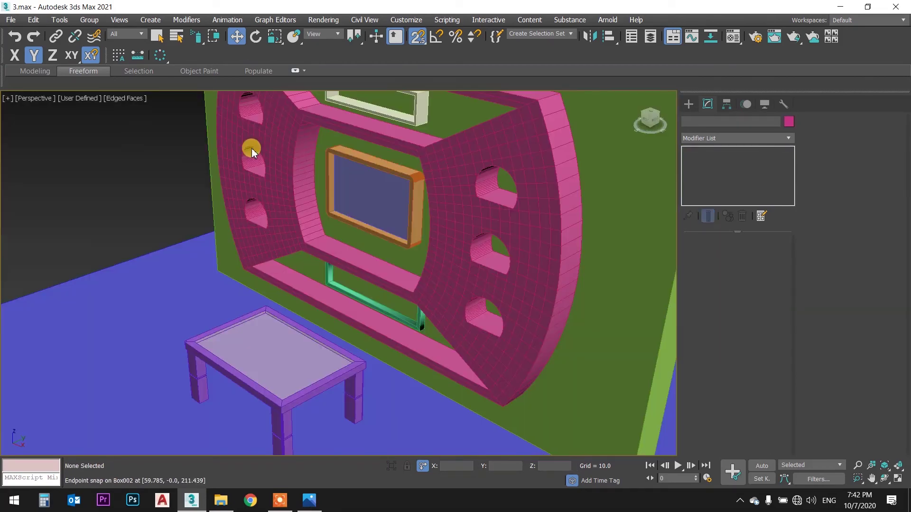
{"action": "mouse_move", "coordinate": [372, 224]}
{"action": "middle_mouse_down", "text": "alt"}
{"action": "mouse_move", "coordinate": [378, 208]}
{"action": "mouse_move", "coordinate": [455, 198]}
{"action": "mouse_move", "coordinate": [441, 213]}
{"action": "mouse_move", "coordinate": [422, 179]}
{"action": "mouse_move", "coordinate": [362, 223]}
{"action": "mouse_move", "coordinate": [372, 206]}
{"action": "middle_mouse_up", "text": "alt"}
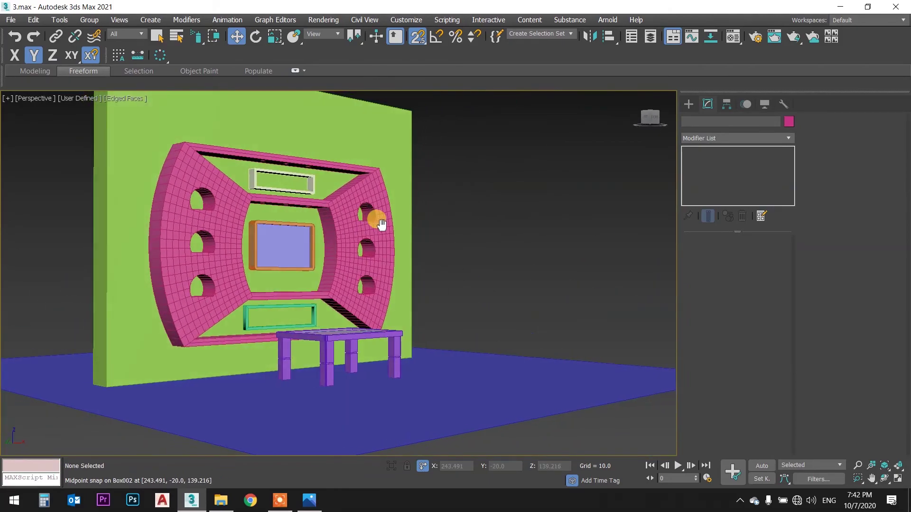
{"action": "middle_click_drag", "start_coordinate": [268, 246], "coordinate": [305, 244], "text": "alt"}
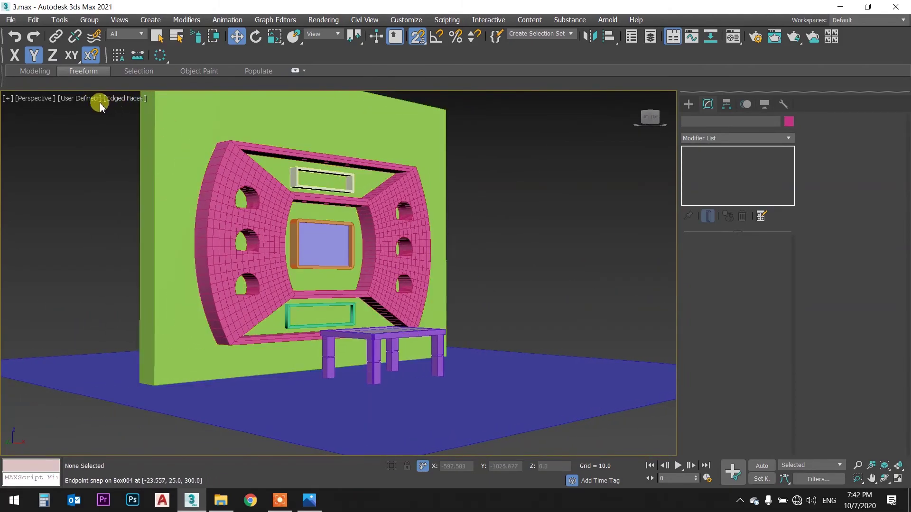
{"action": "middle_click_drag", "start_coordinate": [290, 203], "coordinate": [248, 203], "text": "alt"}
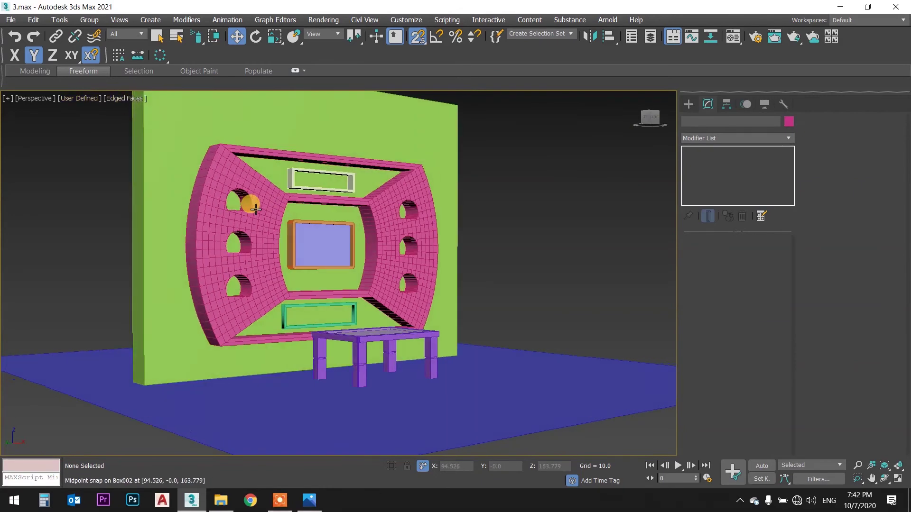
{"action": "left_click", "coordinate": [123, 99]}
{"action": "mouse_move", "coordinate": [151, 189]}
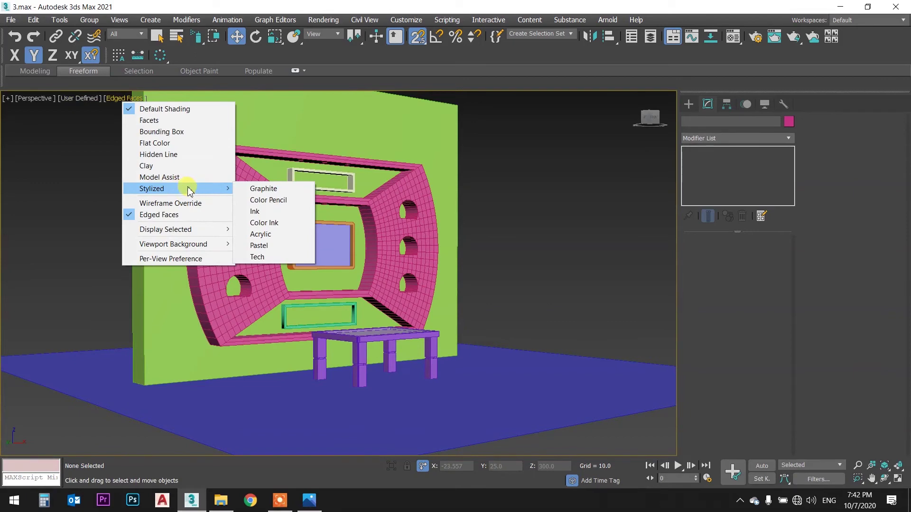
{"action": "left_click", "coordinate": [269, 192]}
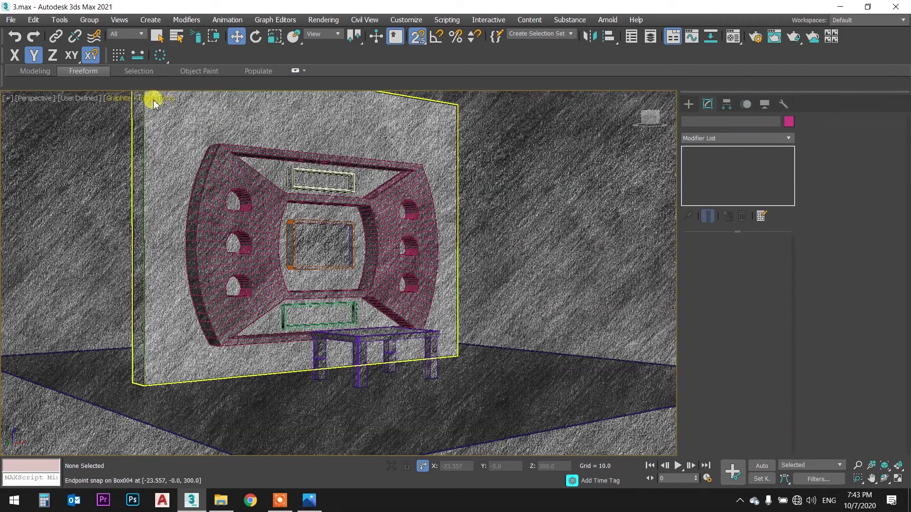
{"action": "left_click", "coordinate": [153, 97]}
{"action": "mouse_move", "coordinate": [206, 189]}
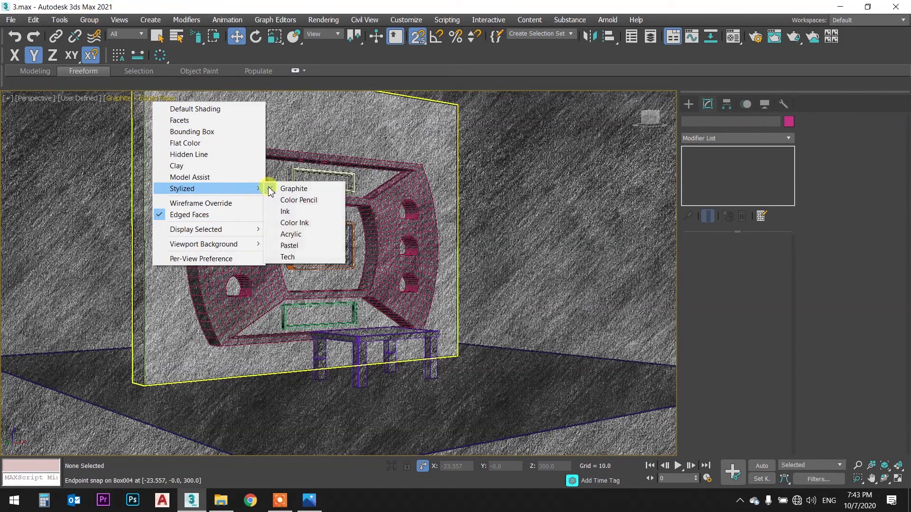
{"action": "left_click", "coordinate": [313, 234]}
{"action": "left_click", "coordinate": [154, 99]}
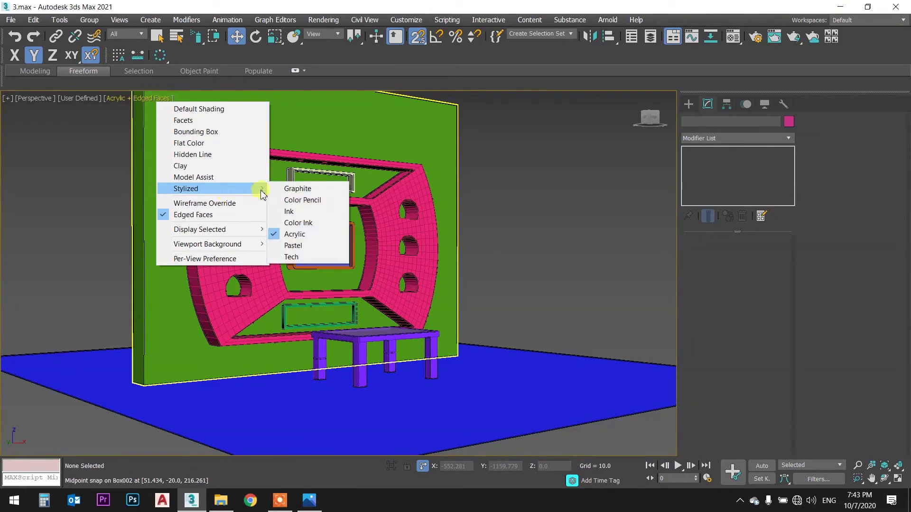
{"action": "left_click", "coordinate": [306, 311]}
- Save the living-room scene as 4.max
{"action": "scroll", "coordinate": [314, 252], "scroll_direction": "up", "scroll_amount": 2}
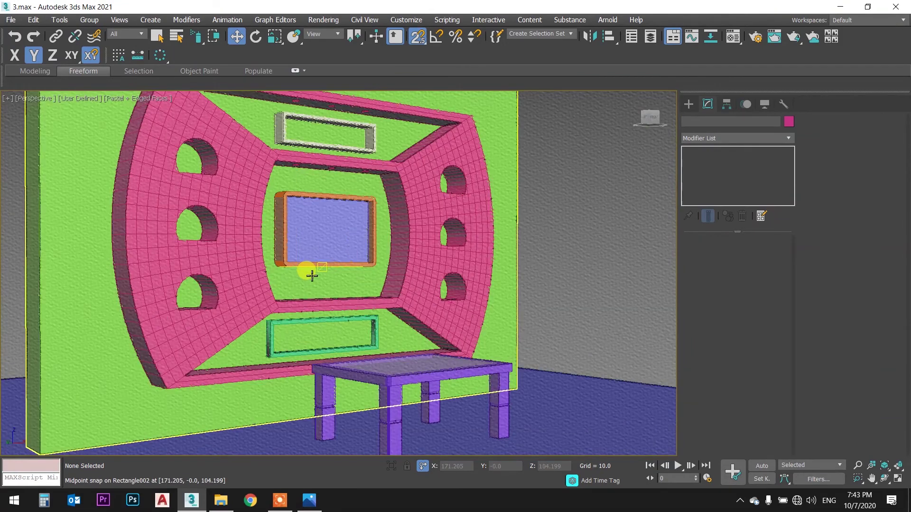
{"action": "scroll", "coordinate": [310, 250], "scroll_direction": "down", "scroll_amount": 2}
{"action": "scroll", "coordinate": [310, 248], "scroll_direction": "down", "scroll_amount": 1}
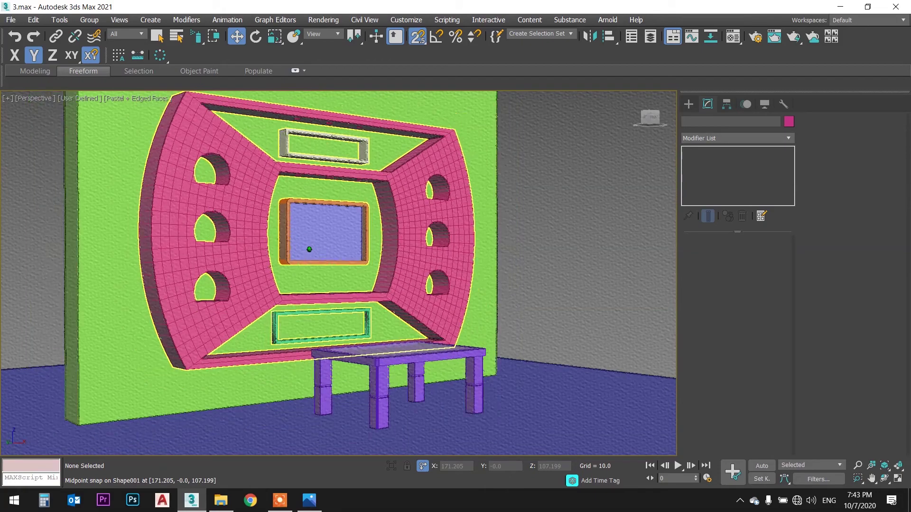
{"action": "scroll", "coordinate": [308, 247], "scroll_direction": "down", "scroll_amount": 2}
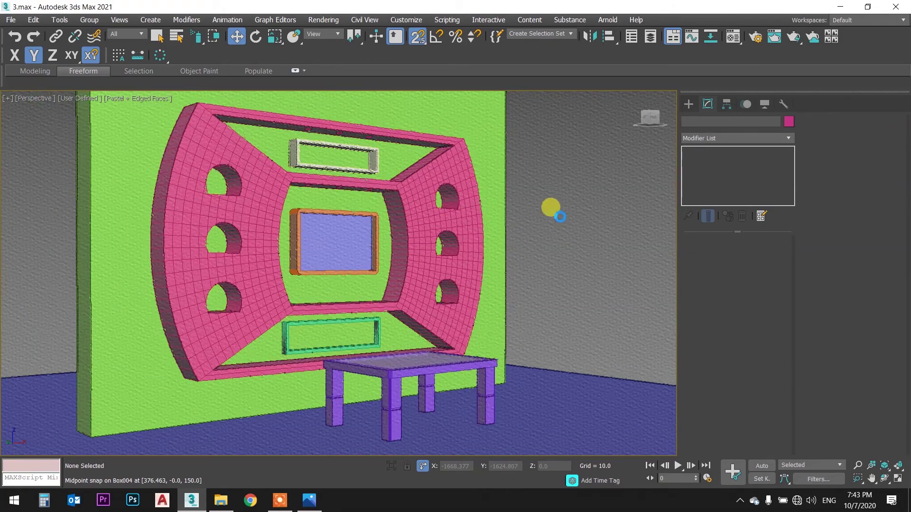
{"action": "type", "text": "4"}
{"action": "key", "text": "Return"}
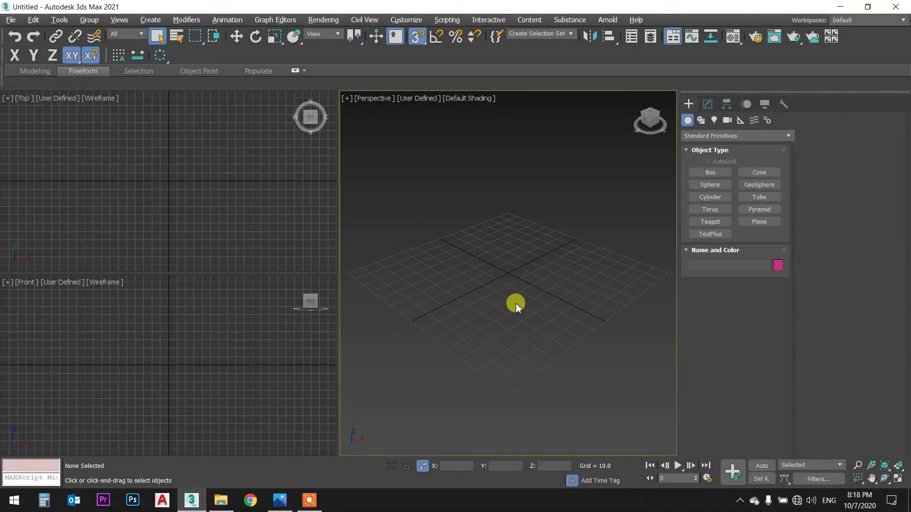
- Maximize the Perspective viewport and choose Plane from Standard Primitives in the Create panel
{"action": "key", "text": "alt+w"}
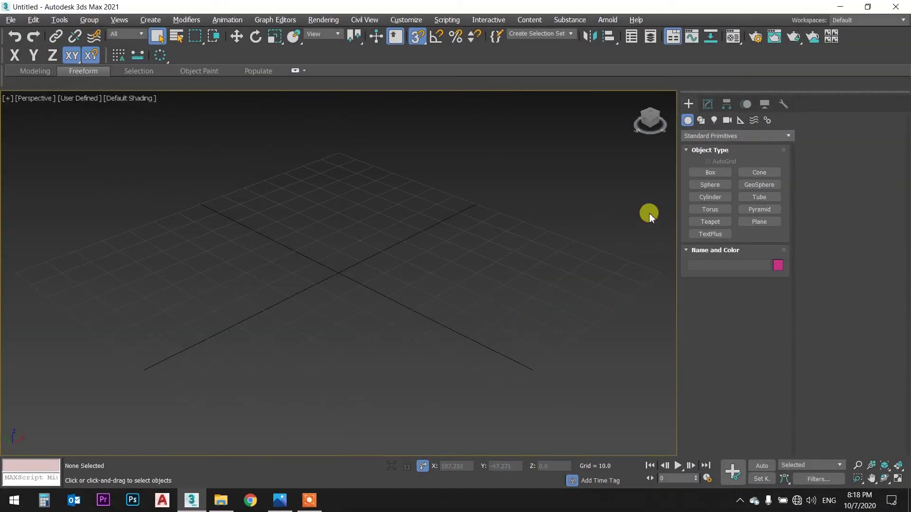
{"action": "left_click", "coordinate": [711, 174]}
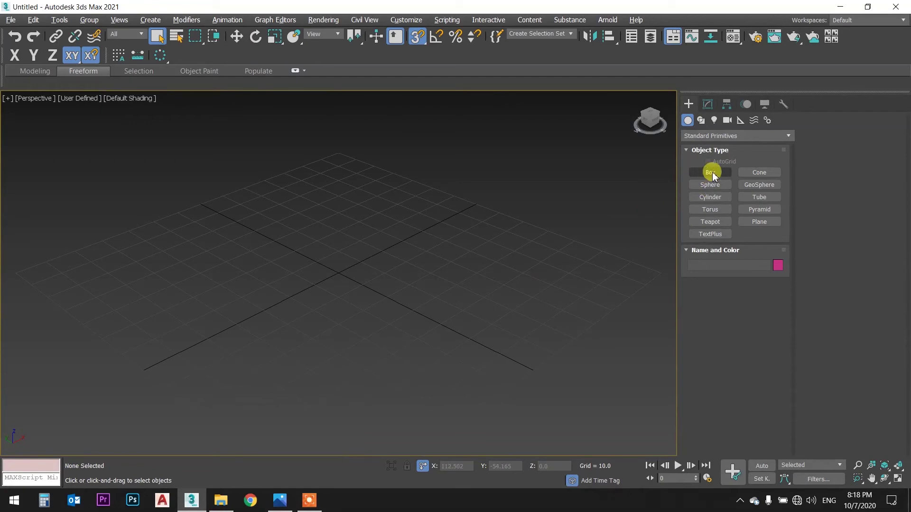
{"action": "left_click", "coordinate": [691, 104]}
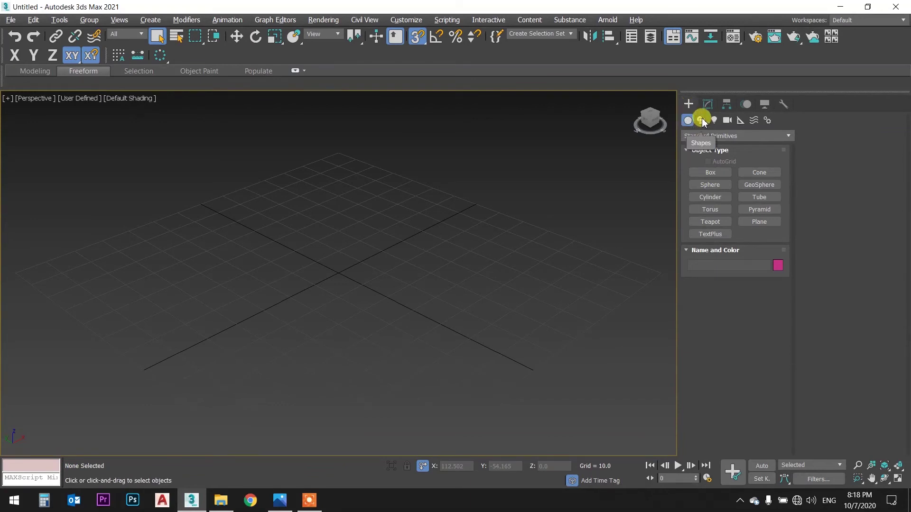
{"action": "left_click", "coordinate": [708, 104]}
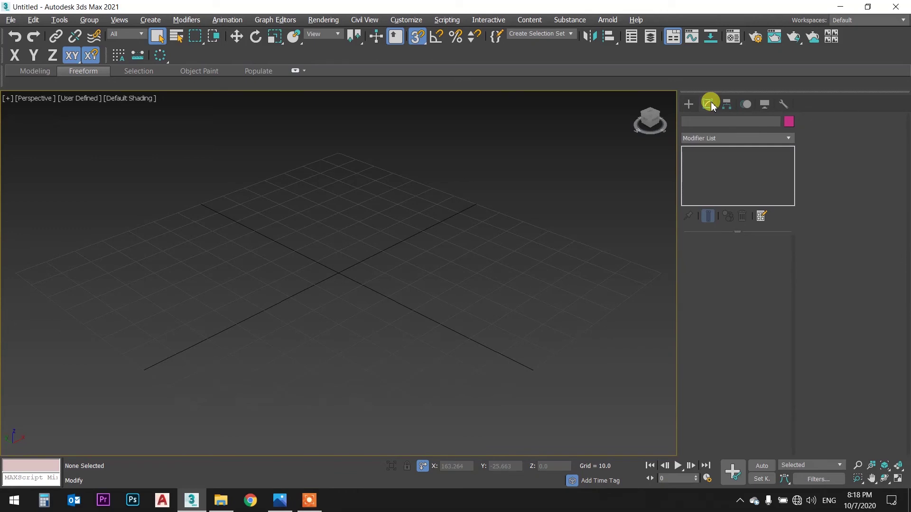
{"action": "left_click", "coordinate": [691, 104]}
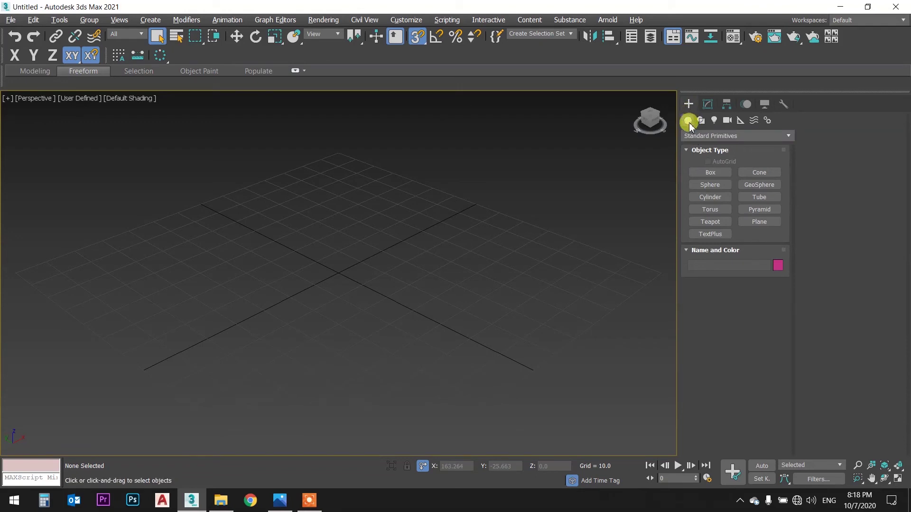
{"action": "left_click", "coordinate": [769, 222]}
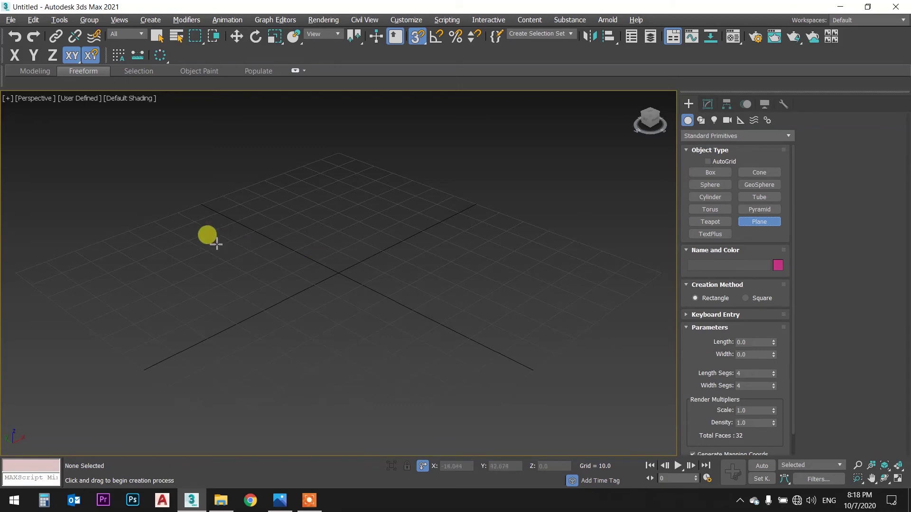
- Drag out a plane across the middle of the Perspective grid
{"action": "left_click_drag", "start_coordinate": [215, 243], "coordinate": [655, 270]}
{"action": "key", "text": "g"}
{"action": "mouse_move", "coordinate": [580, 210]}
{"action": "middle_mouse_down"}
{"action": "mouse_move", "coordinate": [489, 228]}
{"action": "mouse_move", "coordinate": [498, 248]}
{"action": "middle_mouse_up"}
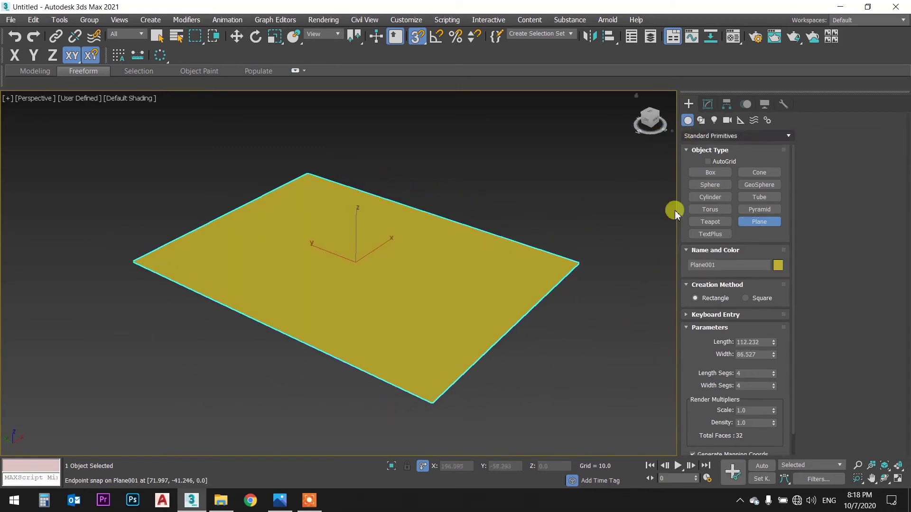
{"action": "right_click", "coordinate": [626, 183]}
- Set the plane's length and width segments to 50 and turn on Edged Faces (F4)
{"action": "left_click", "coordinate": [709, 104]}
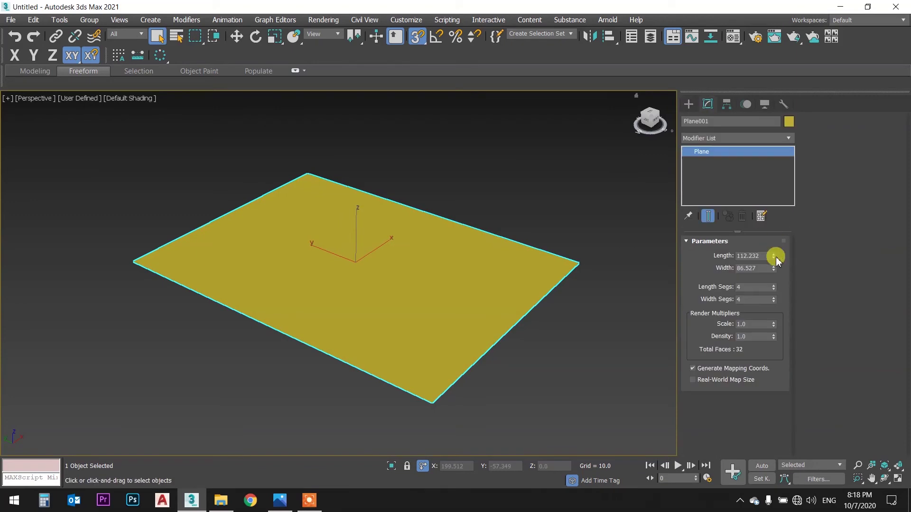
{"action": "double_click", "coordinate": [745, 288]}
{"action": "type", "text": "30"}
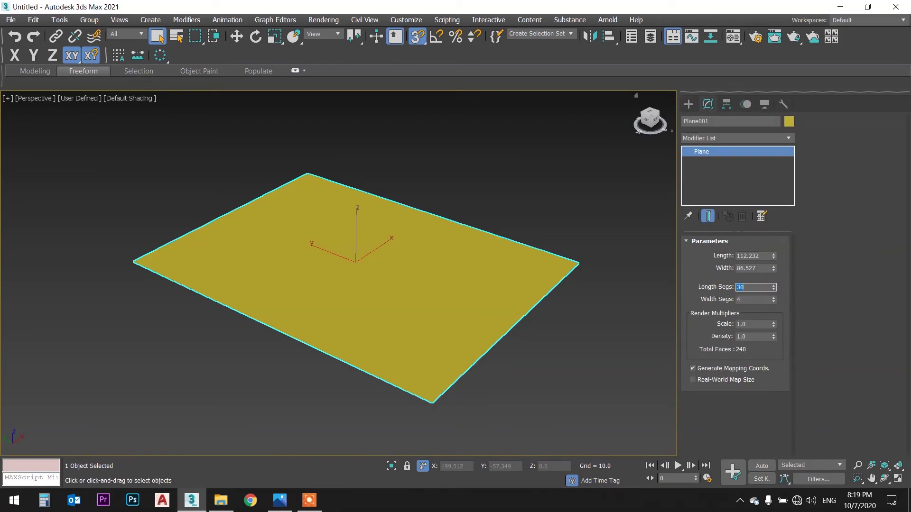
{"action": "key", "text": "F4"}
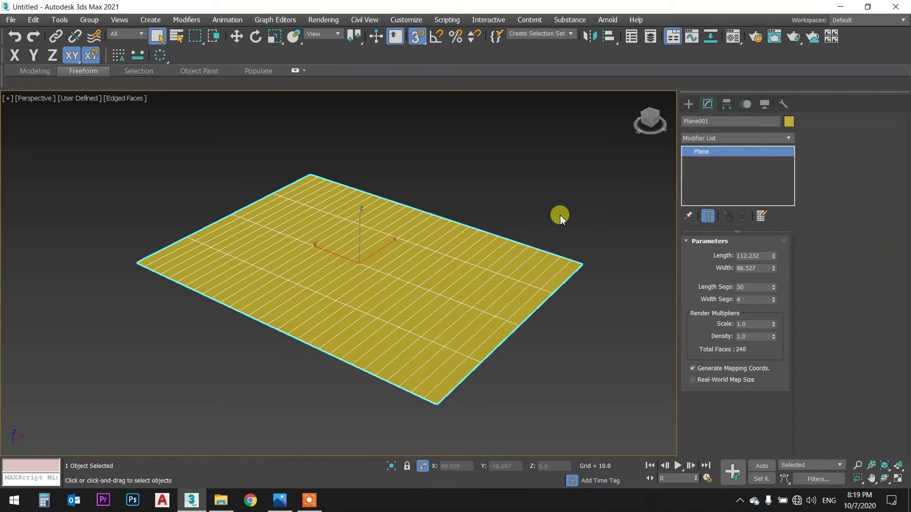
{"action": "double_click", "coordinate": [751, 300]}
{"action": "type", "text": "30"}
{"action": "key", "text": "Return"}
{"action": "double_click", "coordinate": [744, 286]}
{"action": "type", "text": "50"}
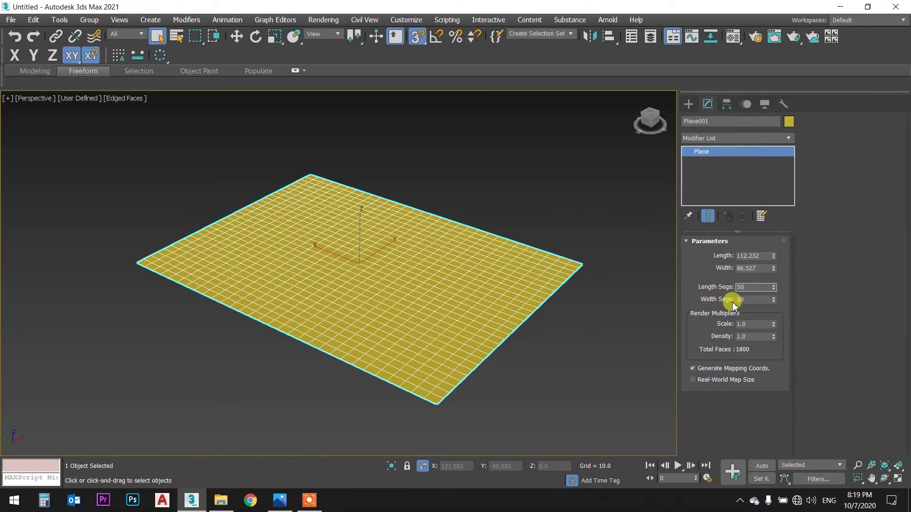
{"action": "double_click", "coordinate": [750, 299]}
{"action": "type", "text": "50"}
{"action": "key", "text": "Return"}
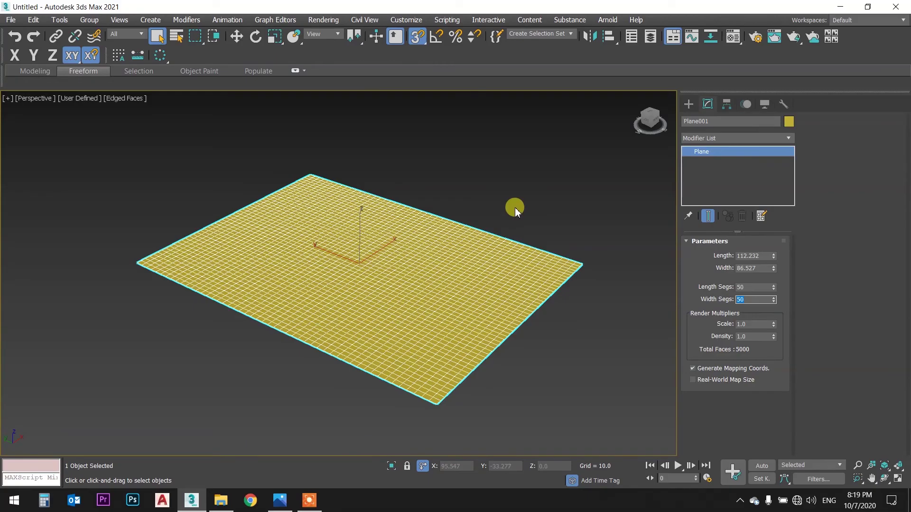
{"action": "mouse_move", "coordinate": [503, 220]}
{"action": "middle_mouse_down", "text": "alt"}
{"action": "mouse_move", "coordinate": [447, 267]}
{"action": "mouse_move", "coordinate": [464, 248]}
{"action": "mouse_move", "coordinate": [451, 253]}
{"action": "middle_mouse_up", "text": "alt"}
{"action": "scroll", "coordinate": [447, 267], "scroll_direction": "up", "scroll_amount": 3}
{"action": "scroll", "coordinate": [474, 247], "scroll_direction": "down", "scroll_amount": 1}
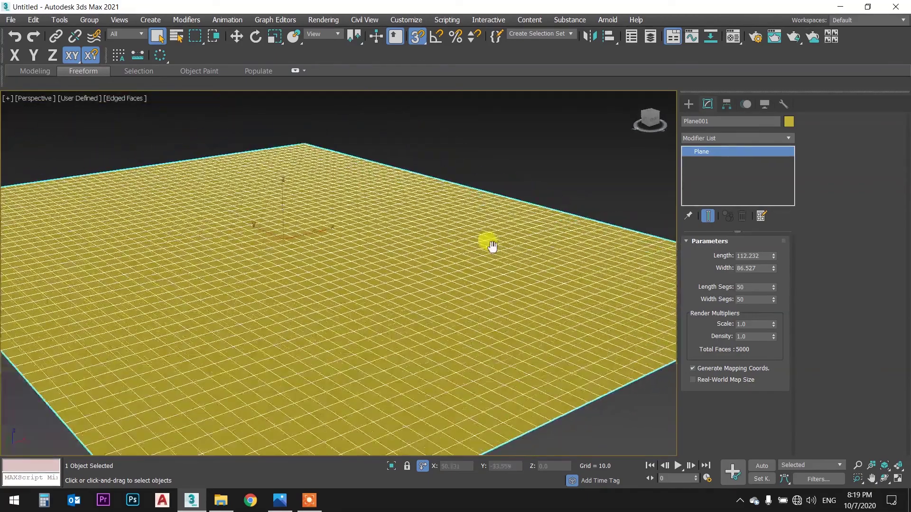
{"action": "scroll", "coordinate": [491, 244], "scroll_direction": "down", "scroll_amount": 2}
{"action": "scroll", "coordinate": [484, 244], "scroll_direction": "down", "scroll_amount": 2}
{"action": "scroll", "coordinate": [474, 260], "scroll_direction": "down", "scroll_amount": 1}
{"action": "scroll", "coordinate": [484, 265], "scroll_direction": "up", "scroll_amount": 2}
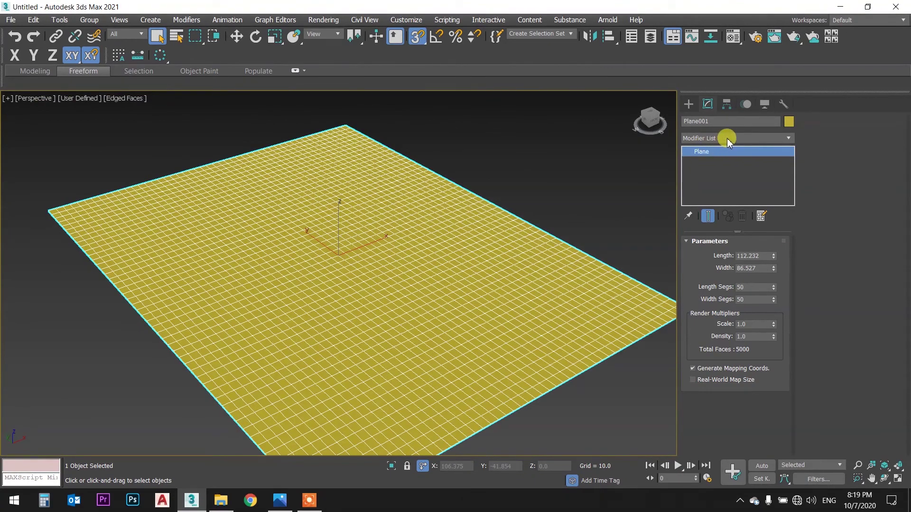
- Add a Noise modifier to the plane from the Modifier List
{"action": "left_click", "coordinate": [761, 132]}
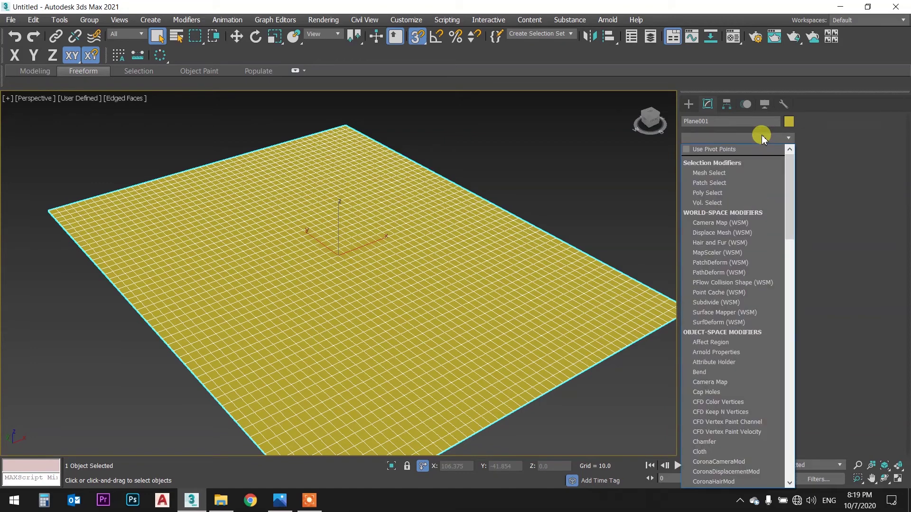
{"action": "type", "text": "n"}
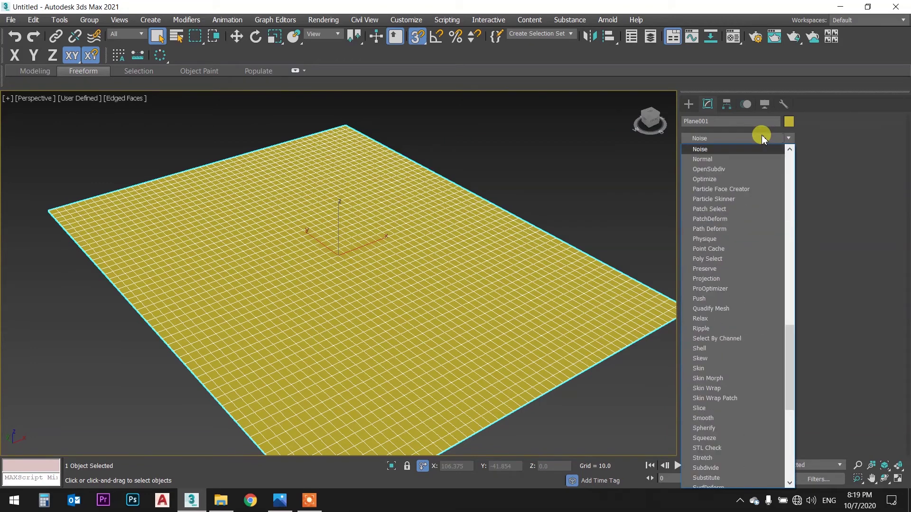
{"action": "left_click", "coordinate": [723, 149]}
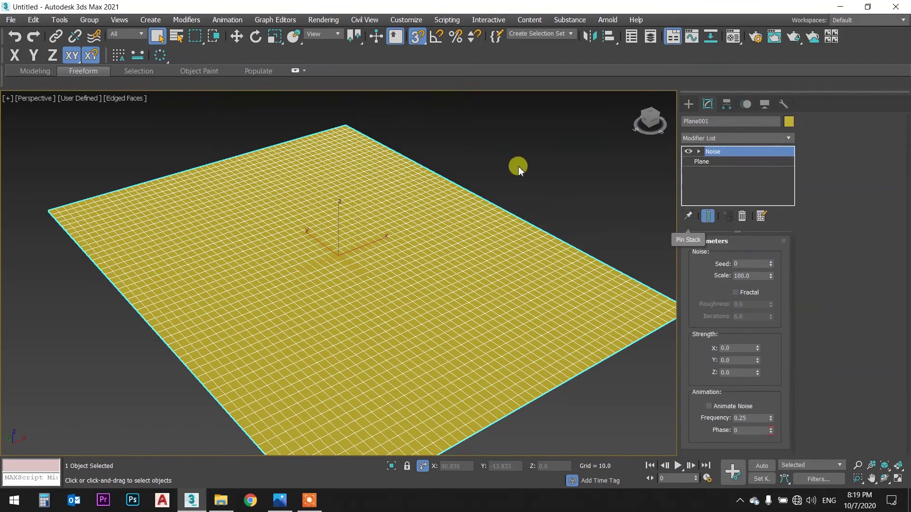
{"action": "middle_click_drag", "start_coordinate": [539, 182], "coordinate": [532, 174]}
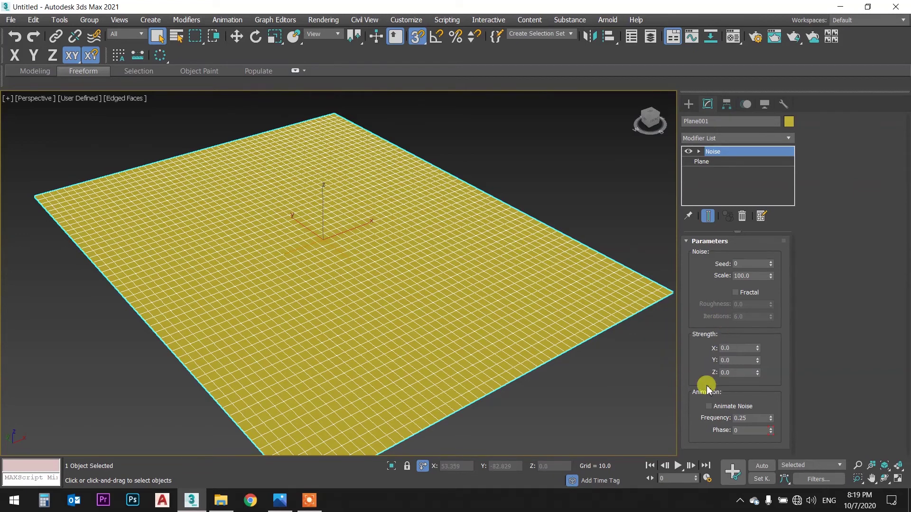
- Try Noise Z strengths of 10 and 20 with a lower scale, keeping Z strength 10
{"action": "left_click", "coordinate": [721, 373]}
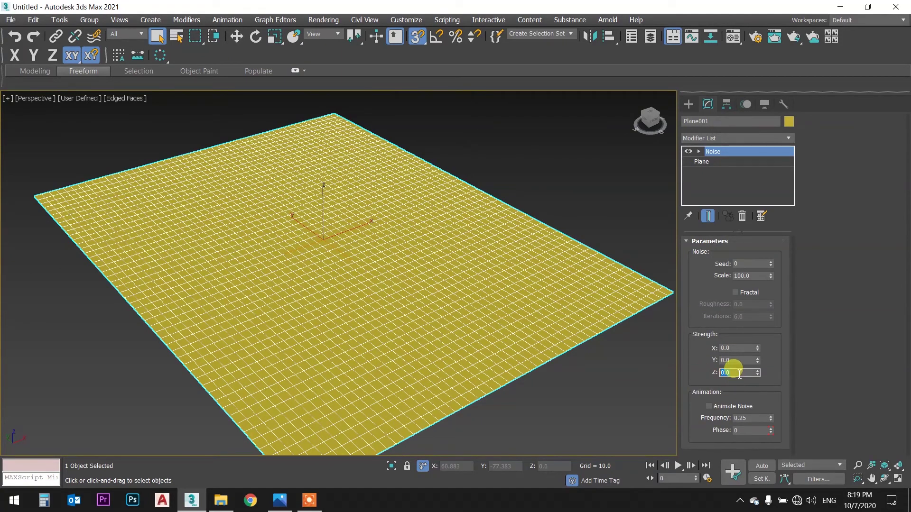
{"action": "type", "text": "10"}
{"action": "key", "text": "Return"}
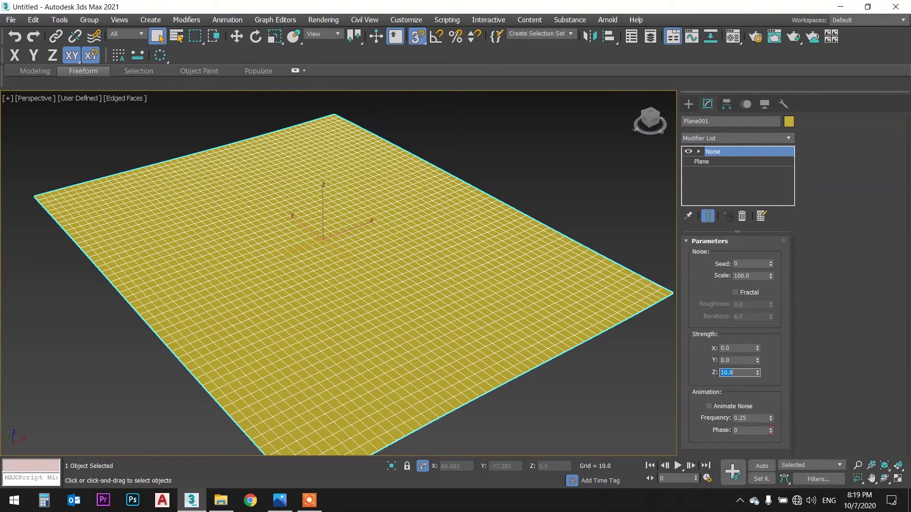
{"action": "type", "text": "20"}
{"action": "key", "text": "Return"}
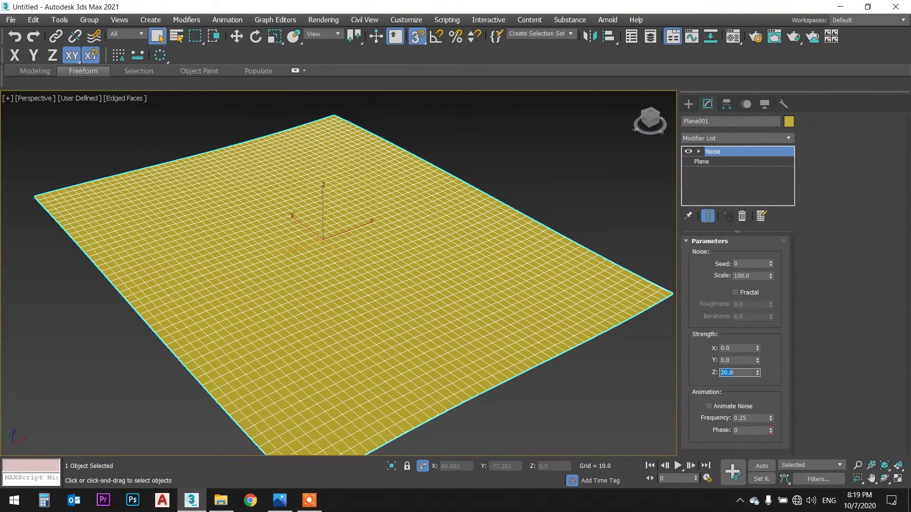
{"action": "mouse_move", "coordinate": [467, 249]}
{"action": "middle_mouse_down", "text": "alt"}
{"action": "mouse_move", "coordinate": [486, 242]}
{"action": "mouse_move", "coordinate": [472, 217]}
{"action": "mouse_move", "coordinate": [496, 246]}
{"action": "middle_mouse_up", "text": "alt"}
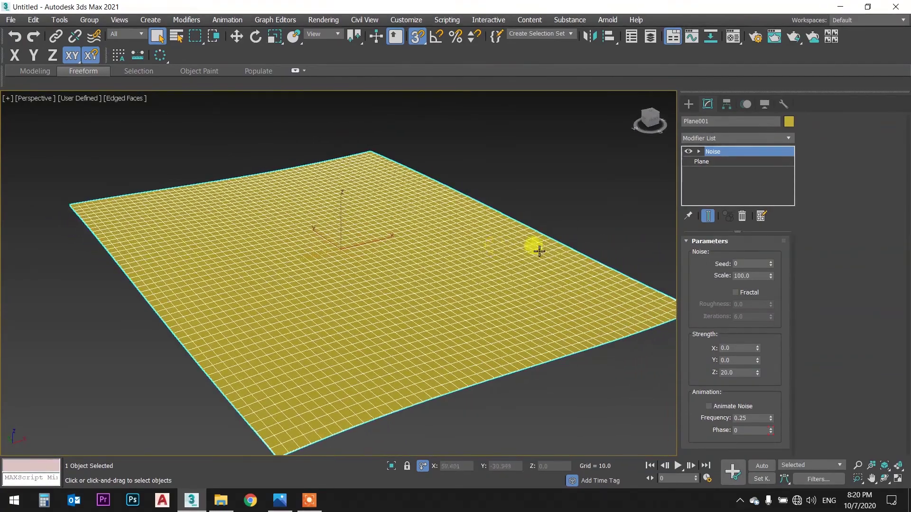
{"action": "double_click", "coordinate": [747, 276]}
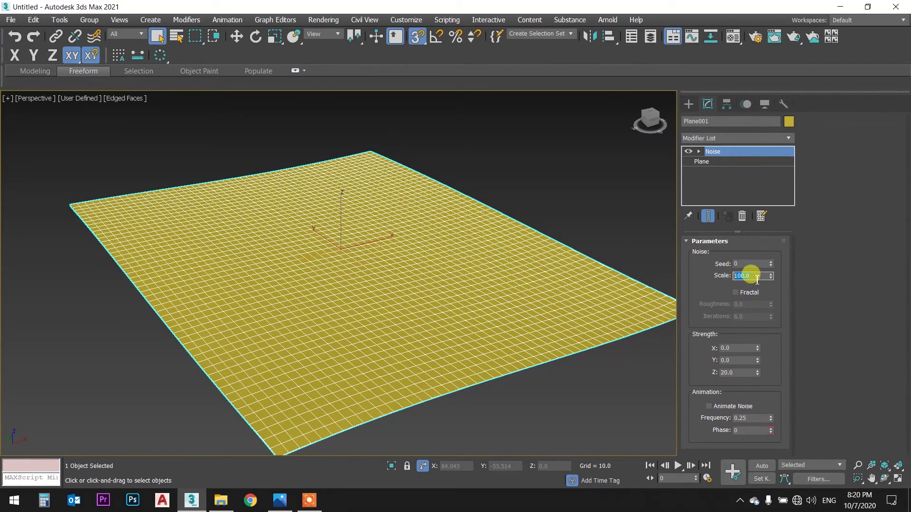
{"action": "left_click_drag", "start_coordinate": [771, 277], "coordinate": [771, 295]}
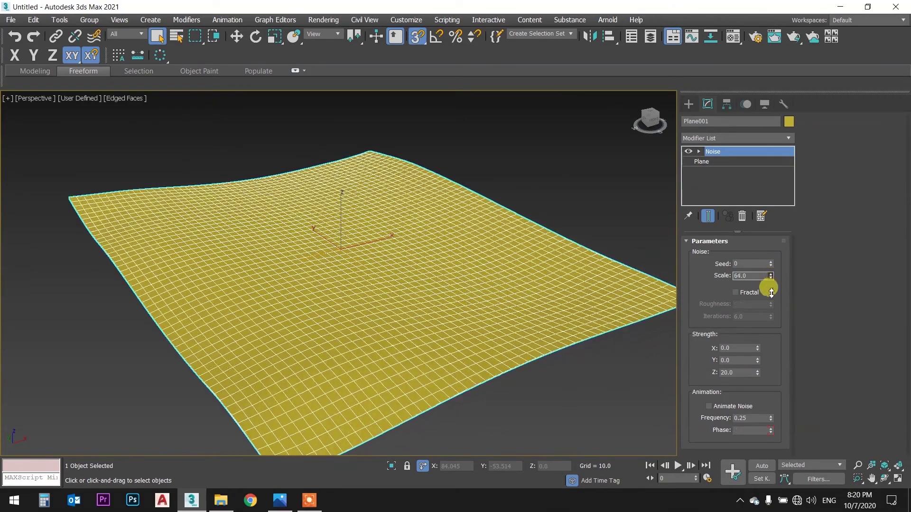
{"action": "left_click_drag", "start_coordinate": [769, 280], "coordinate": [772, 316]}
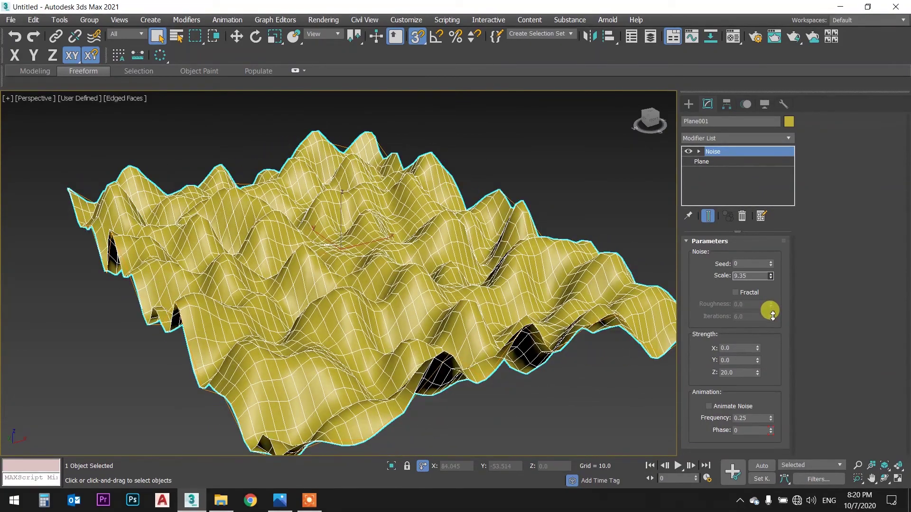
{"action": "mouse_move", "coordinate": [533, 321]}
{"action": "middle_mouse_down", "text": "alt"}
{"action": "mouse_move", "coordinate": [514, 309]}
{"action": "mouse_move", "coordinate": [356, 299]}
{"action": "mouse_move", "coordinate": [382, 291]}
{"action": "middle_mouse_up", "text": "alt"}
{"action": "double_click", "coordinate": [732, 372]}
{"action": "type", "text": "10"}
{"action": "key", "text": "Return"}
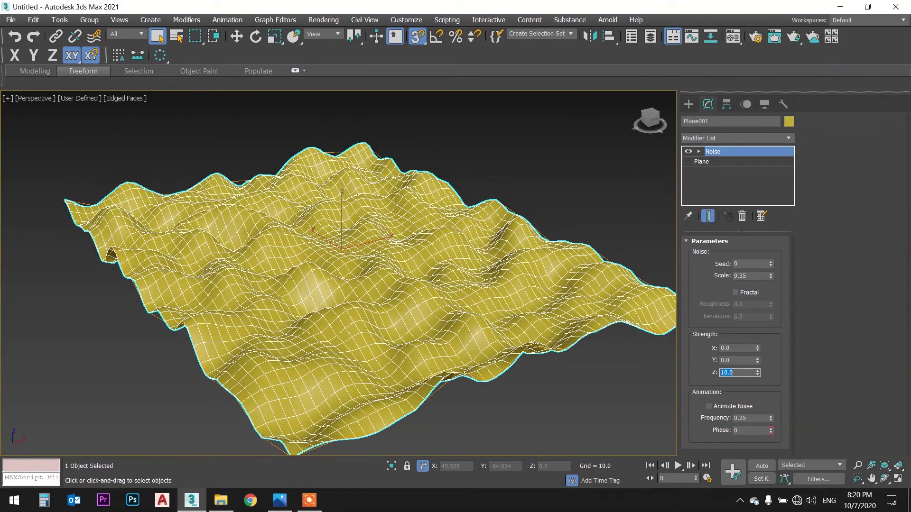
{"action": "middle_click_drag", "start_coordinate": [494, 289], "coordinate": [530, 304]}
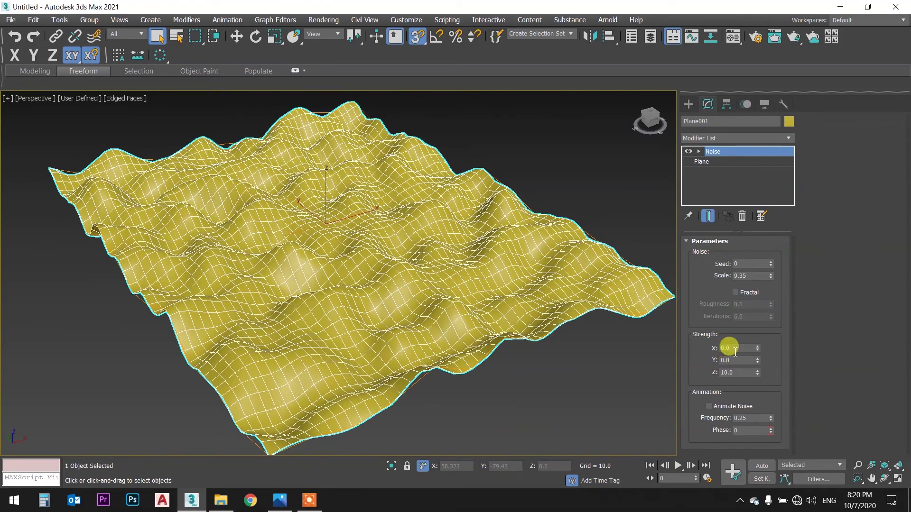
{"action": "left_click", "coordinate": [737, 348]}
{"action": "type", "text": "1.89"}
- Try X and Y strengths, reset X, Y and scale to zero, then set scale 0.07
{"action": "left_click_drag", "start_coordinate": [756, 345], "coordinate": [756, 346]}
{"action": "type", "text": "5"}
{"action": "key", "text": "Return"}
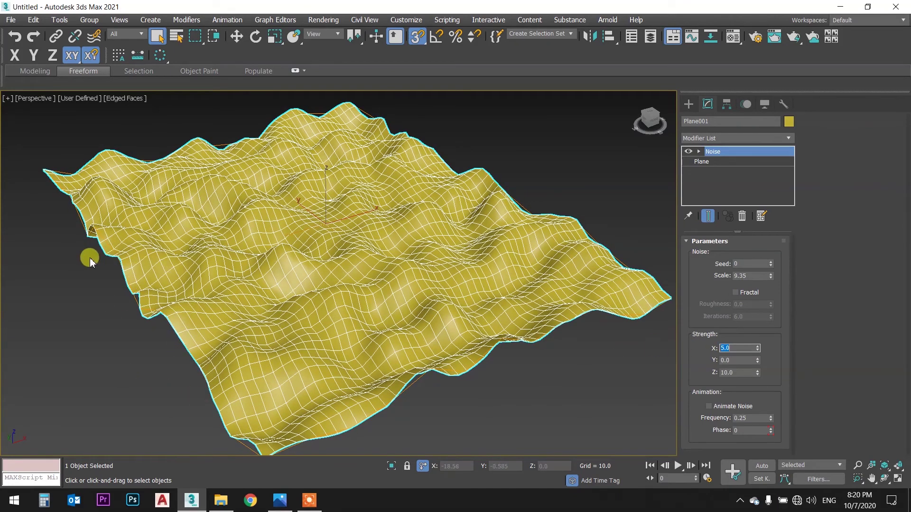
{"action": "left_click_drag", "start_coordinate": [757, 350], "coordinate": [754, 142]}
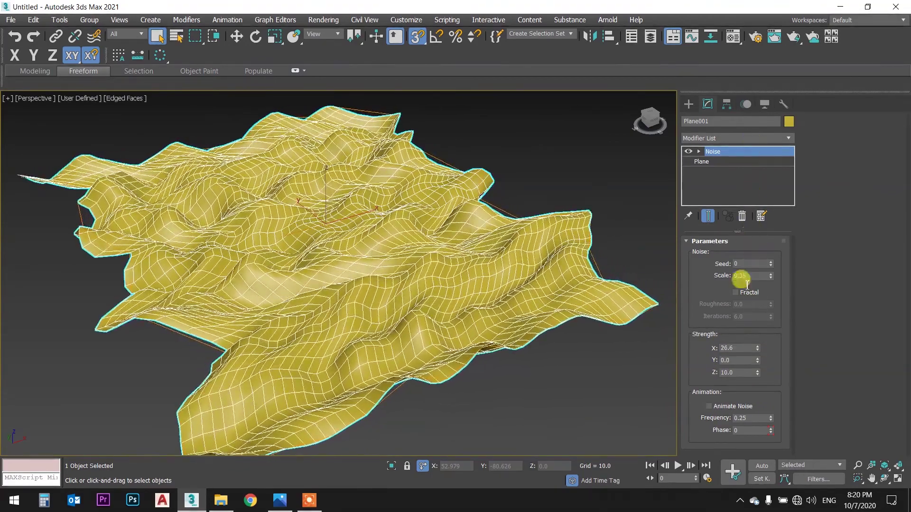
{"action": "mouse_move", "coordinate": [757, 360]}
{"action": "left_mouse_down"}
{"action": "mouse_move", "coordinate": [754, 51]}
{"action": "mouse_move", "coordinate": [755, 391]}
{"action": "mouse_move", "coordinate": [758, 359]}
{"action": "left_mouse_up"}
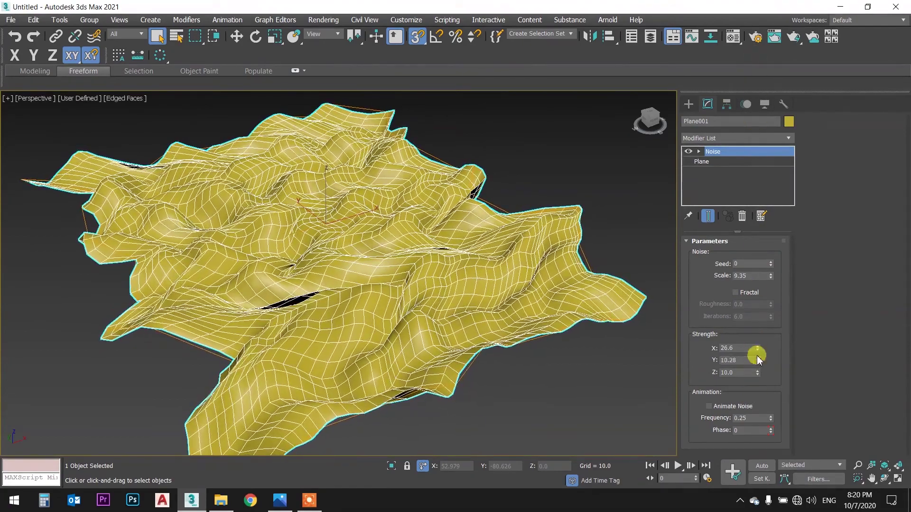
{"action": "right_click", "coordinate": [757, 360]}
{"action": "right_click", "coordinate": [758, 349]}
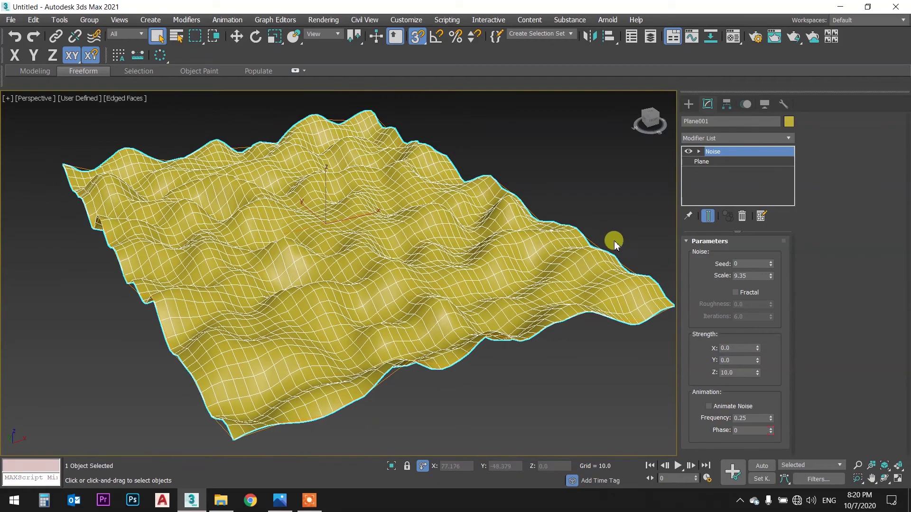
{"action": "right_click", "coordinate": [771, 276]}
{"action": "left_click_drag", "start_coordinate": [771, 278], "coordinate": [771, 262]}
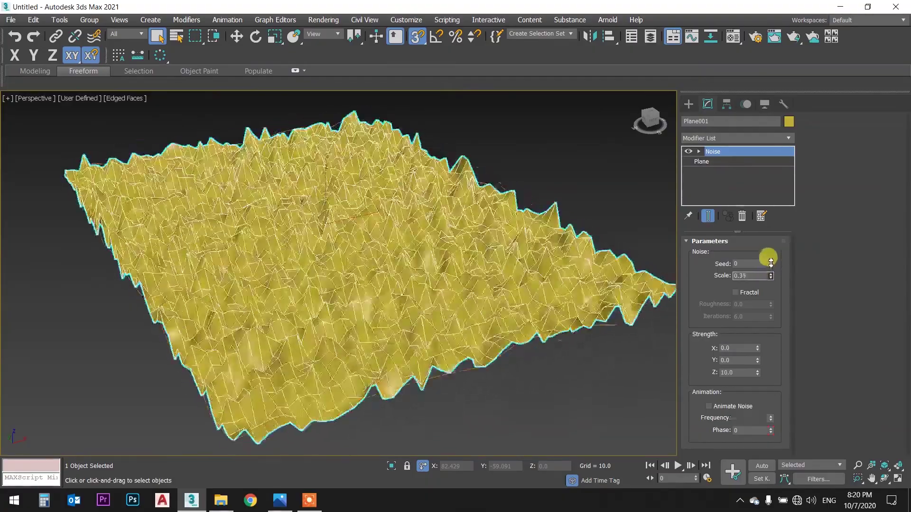
- Compare larger and smaller Noise scales while orbiting and zooming around the terrain
{"action": "left_click_drag", "start_coordinate": [770, 262], "coordinate": [765, 163]}
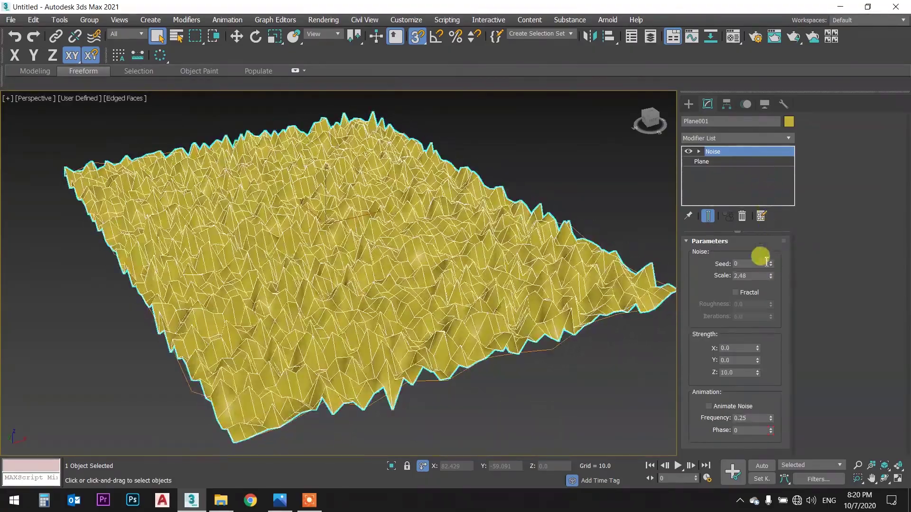
{"action": "mouse_move", "coordinate": [771, 279]}
{"action": "left_mouse_down"}
{"action": "mouse_move", "coordinate": [768, 197]}
{"action": "mouse_move", "coordinate": [760, 215]}
{"action": "mouse_move", "coordinate": [772, 265]}
{"action": "mouse_move", "coordinate": [771, 233]}
{"action": "left_mouse_up"}
{"action": "mouse_move", "coordinate": [771, 279]}
{"action": "left_mouse_down"}
{"action": "mouse_move", "coordinate": [773, 223]}
{"action": "mouse_move", "coordinate": [769, 302]}
{"action": "left_mouse_up"}
{"action": "mouse_move", "coordinate": [524, 273]}
{"action": "middle_mouse_down", "text": "alt"}
{"action": "mouse_move", "coordinate": [538, 285]}
{"action": "mouse_move", "coordinate": [522, 305]}
{"action": "mouse_move", "coordinate": [480, 307]}
{"action": "mouse_move", "coordinate": [490, 269]}
{"action": "mouse_move", "coordinate": [527, 258]}
{"action": "mouse_move", "coordinate": [537, 285]}
{"action": "mouse_move", "coordinate": [519, 244]}
{"action": "mouse_move", "coordinate": [534, 240]}
{"action": "mouse_move", "coordinate": [534, 250]}
{"action": "mouse_move", "coordinate": [535, 235]}
{"action": "mouse_move", "coordinate": [536, 261]}
{"action": "mouse_move", "coordinate": [549, 266]}
{"action": "middle_mouse_up", "text": "alt"}
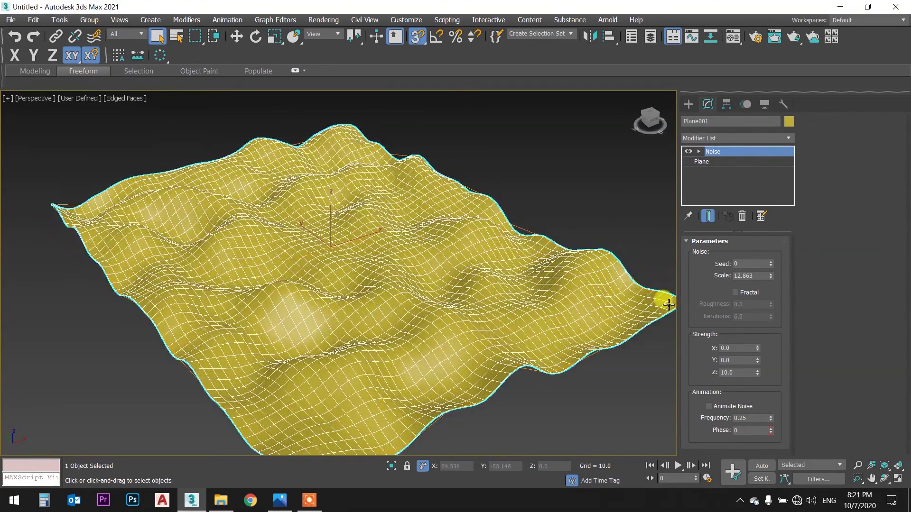
{"action": "left_click_drag", "start_coordinate": [771, 276], "coordinate": [767, 300]}
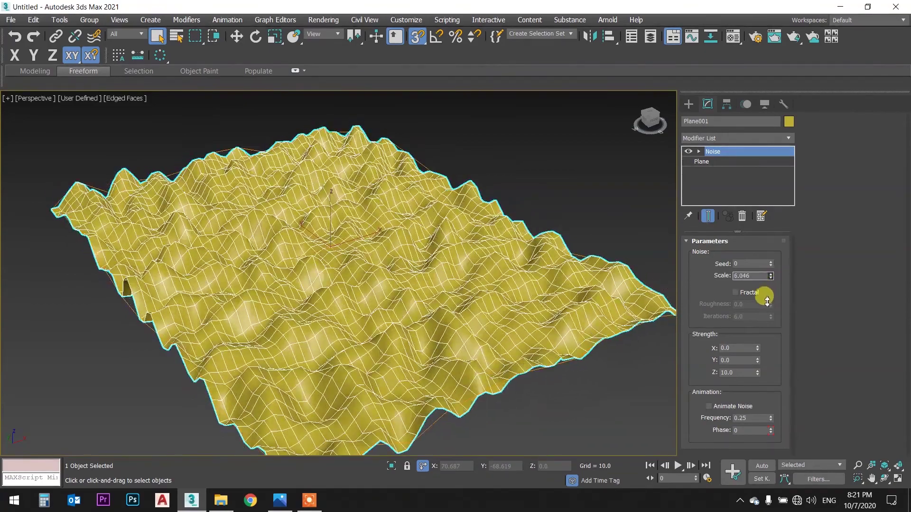
{"action": "mouse_move", "coordinate": [481, 284]}
{"action": "middle_mouse_down", "text": "alt"}
{"action": "mouse_move", "coordinate": [464, 297]}
{"action": "mouse_move", "coordinate": [443, 285]}
{"action": "mouse_move", "coordinate": [455, 290]}
{"action": "middle_mouse_up", "text": "alt"}
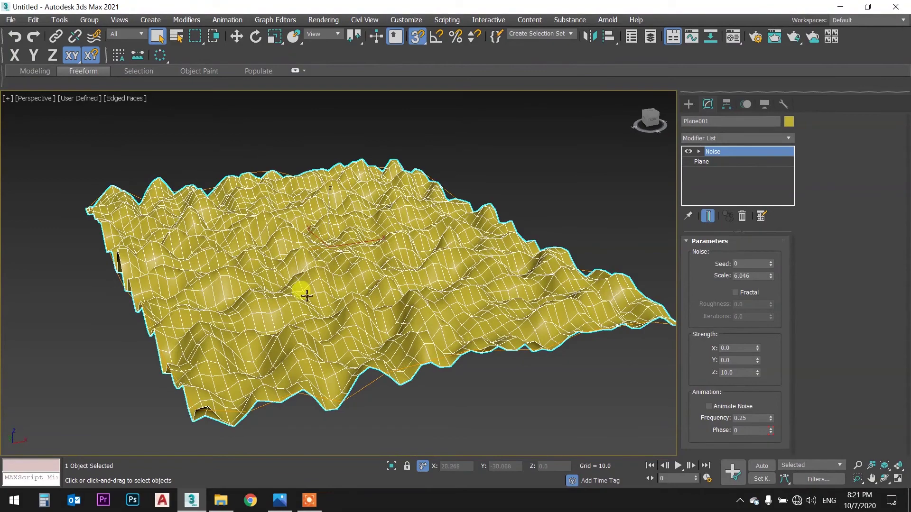
{"action": "mouse_move", "coordinate": [422, 284]}
{"action": "middle_mouse_down", "text": "alt"}
{"action": "mouse_move", "coordinate": [356, 264]}
{"action": "mouse_move", "coordinate": [361, 276]}
{"action": "middle_mouse_up", "text": "alt"}
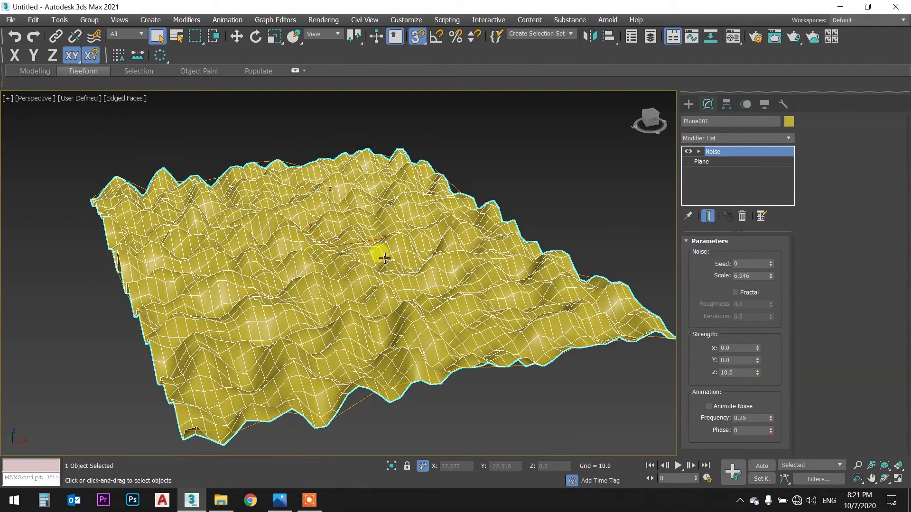
{"action": "scroll", "coordinate": [411, 252], "scroll_direction": "up", "scroll_amount": 2}
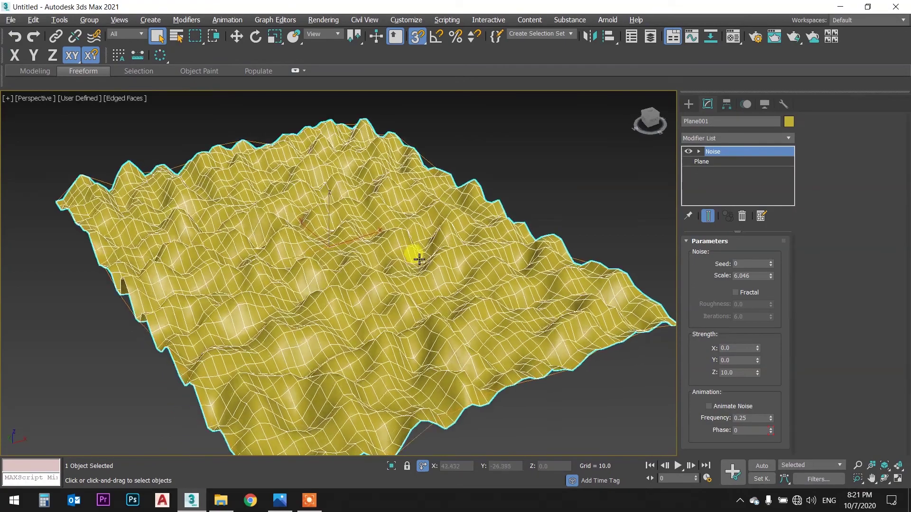
{"action": "scroll", "coordinate": [389, 270], "scroll_direction": "up", "scroll_amount": 2}
{"action": "scroll", "coordinate": [376, 289], "scroll_direction": "up", "scroll_amount": 3}
{"action": "scroll", "coordinate": [367, 290], "scroll_direction": "up", "scroll_amount": 2}
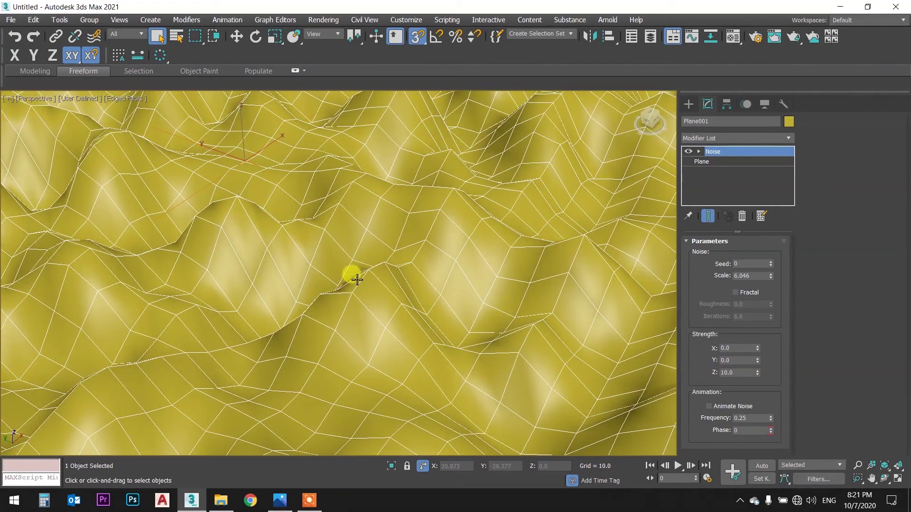
{"action": "scroll", "coordinate": [319, 271], "scroll_direction": "down", "scroll_amount": 5}
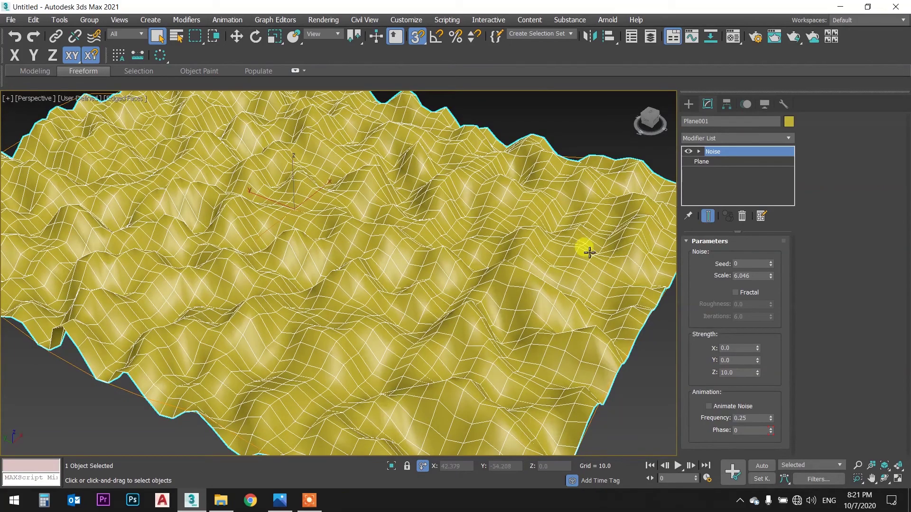
- Settle the Noise scale at 5.006 and return to the Plane's base parameters
{"action": "left_click_drag", "start_coordinate": [769, 279], "coordinate": [767, 214]}
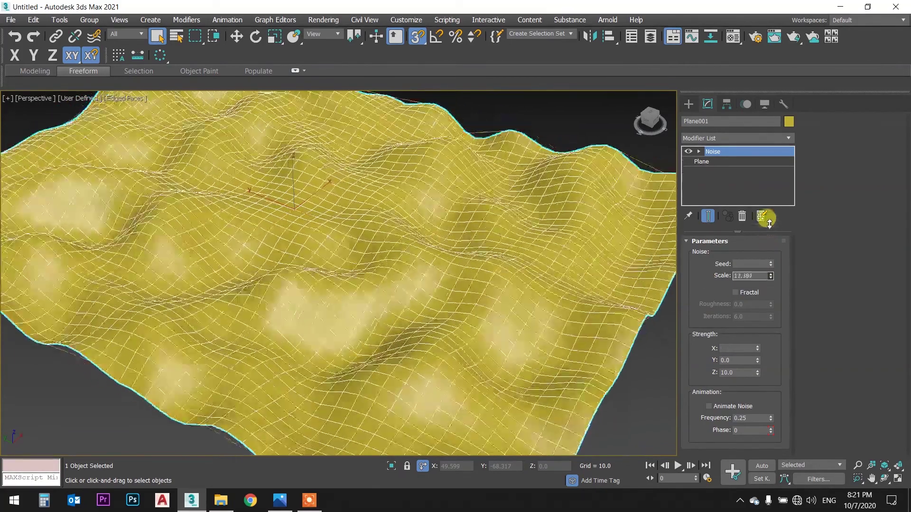
{"action": "middle_click_drag", "start_coordinate": [389, 272], "coordinate": [346, 259], "text": "alt"}
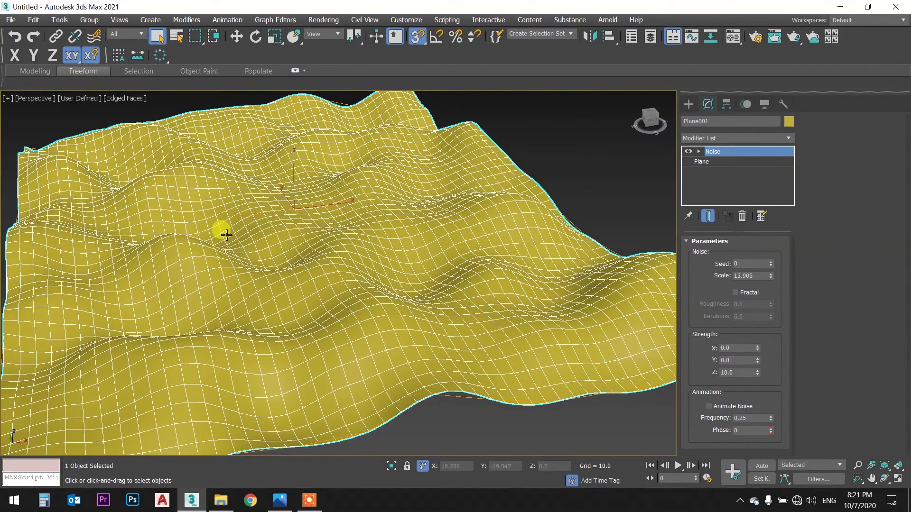
{"action": "left_click_drag", "start_coordinate": [770, 276], "coordinate": [769, 304]}
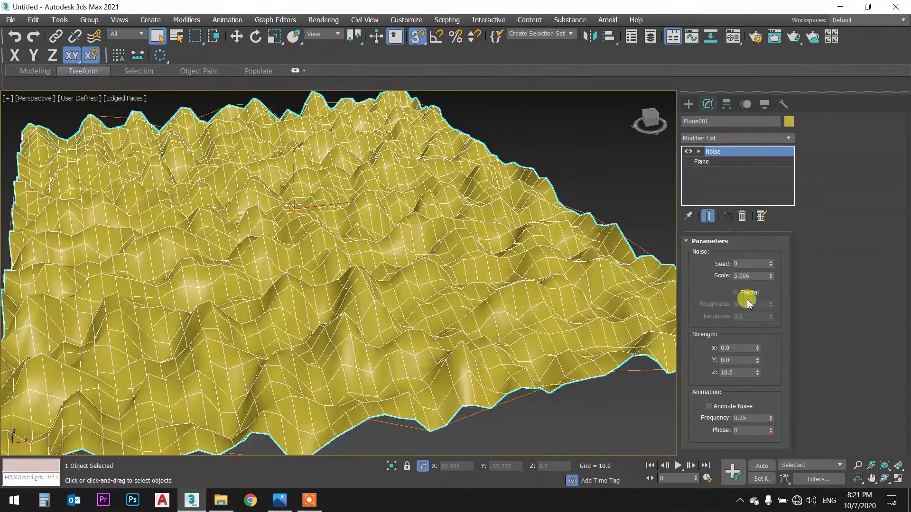
{"action": "middle_click_drag", "start_coordinate": [411, 265], "coordinate": [412, 254], "text": "alt"}
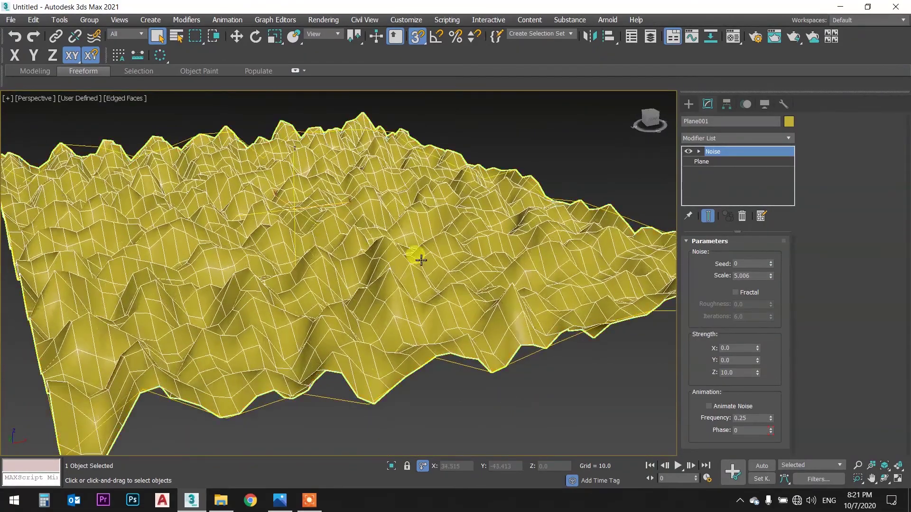
{"action": "left_click", "coordinate": [714, 162]}
{"action": "double_click", "coordinate": [759, 287]}
{"action": "type", "text": "100"}
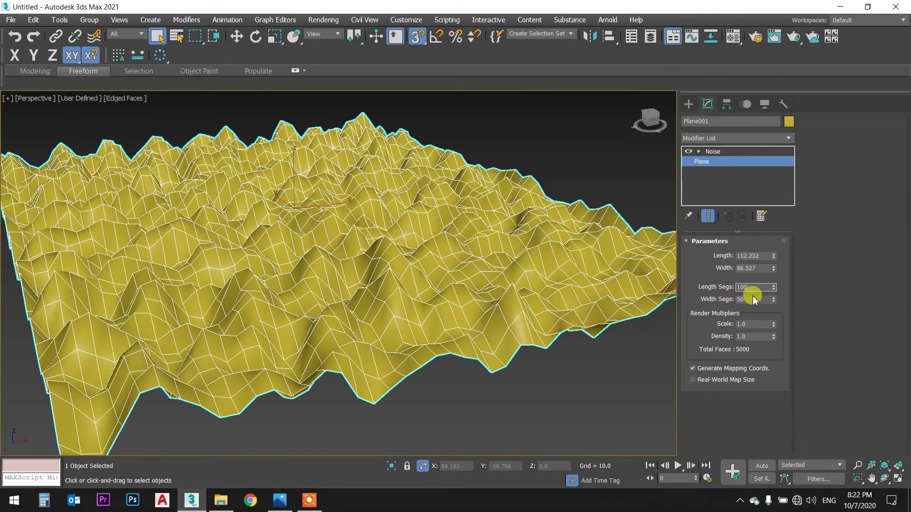
- Subdivide the plane to 100 width segments, then raise it to 120 by 118
{"action": "double_click", "coordinate": [753, 299]}
{"action": "type", "text": "100"}
{"action": "key", "text": "Return"}
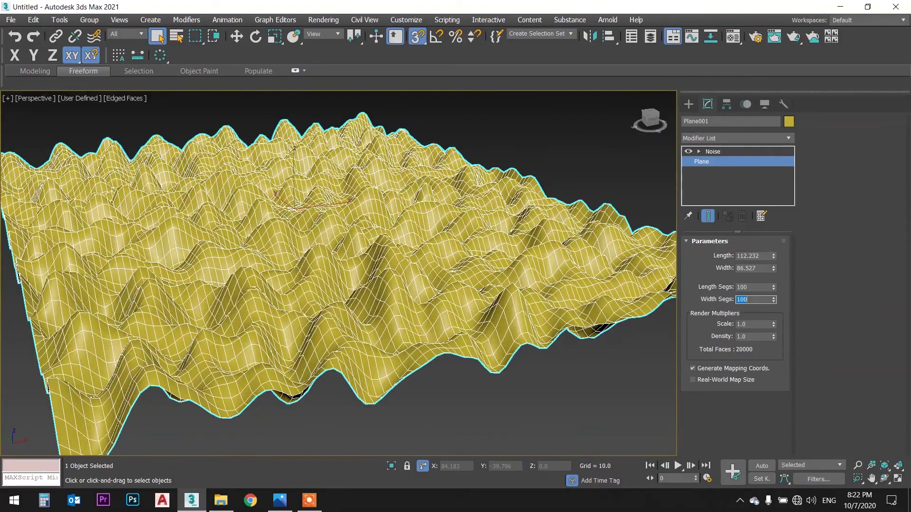
{"action": "mouse_move", "coordinate": [386, 264]}
{"action": "middle_mouse_down", "text": "alt"}
{"action": "mouse_move", "coordinate": [380, 281]}
{"action": "mouse_move", "coordinate": [393, 279]}
{"action": "mouse_move", "coordinate": [392, 264]}
{"action": "middle_mouse_up", "text": "alt"}
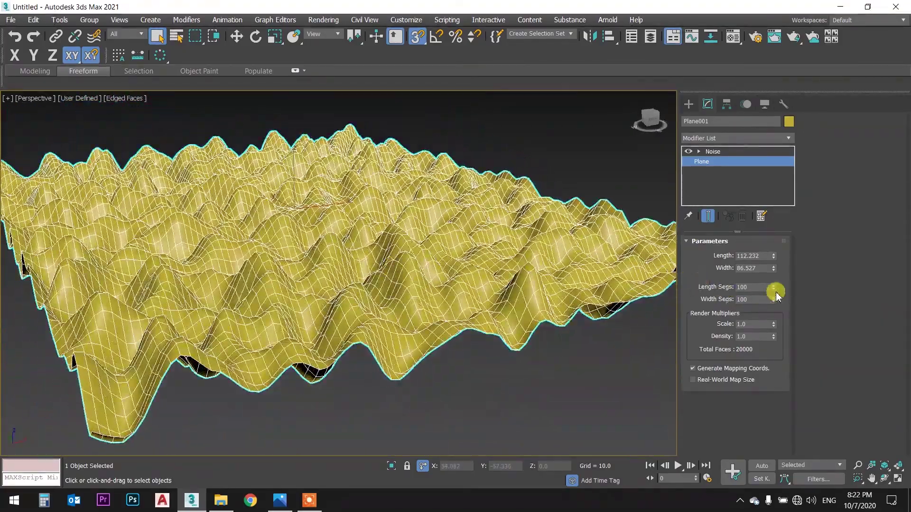
{"action": "mouse_move", "coordinate": [774, 290]}
{"action": "left_mouse_down"}
{"action": "mouse_move", "coordinate": [773, 278]}
{"action": "mouse_move", "coordinate": [773, 290]}
{"action": "left_mouse_up"}
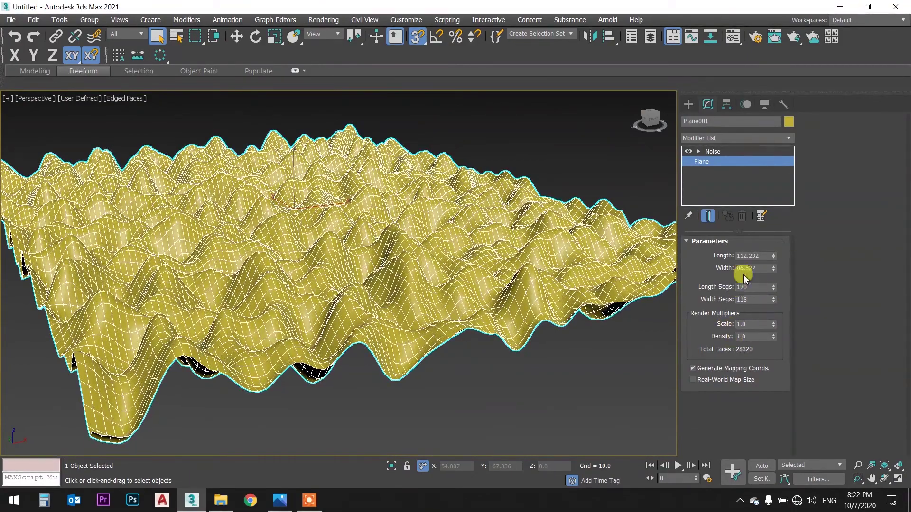
- Set the Noise Z strength to 5.0 and raise the scale to 9.061
{"action": "left_click", "coordinate": [713, 151]}
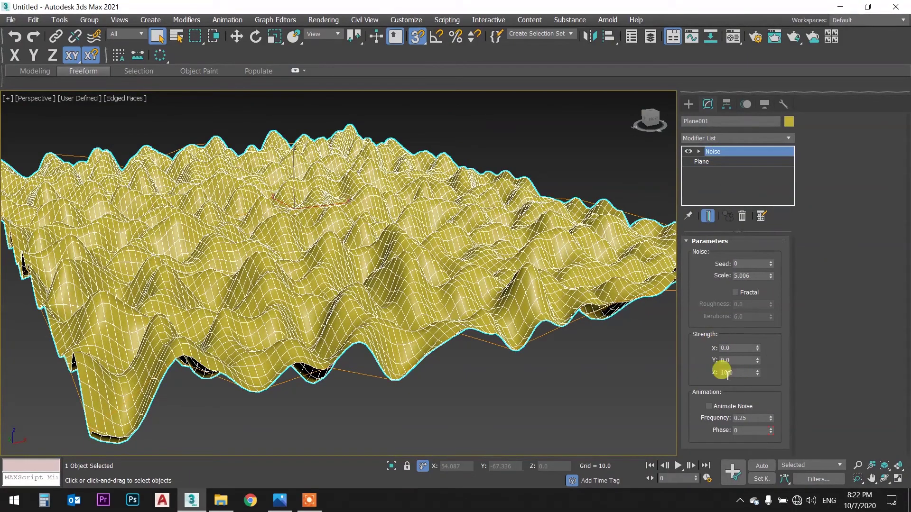
{"action": "middle_click_drag", "start_coordinate": [472, 266], "coordinate": [501, 276], "text": "alt"}
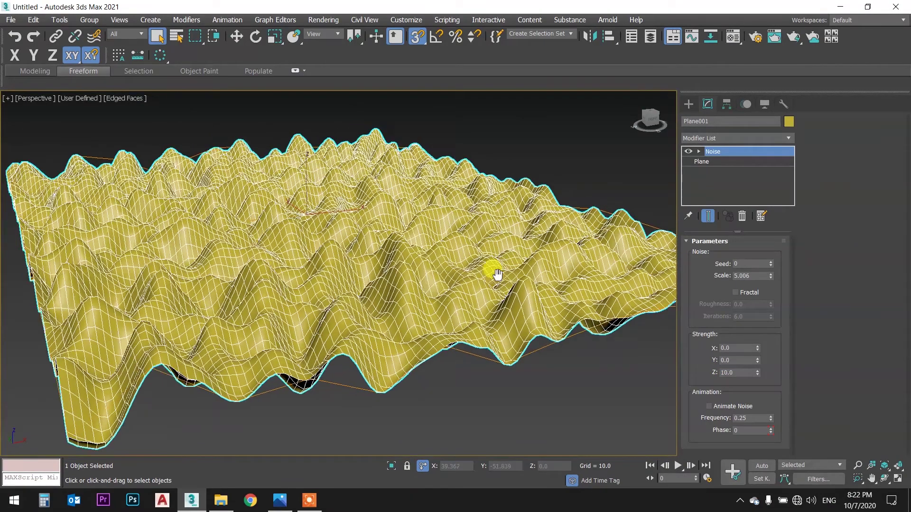
{"action": "double_click", "coordinate": [748, 372]}
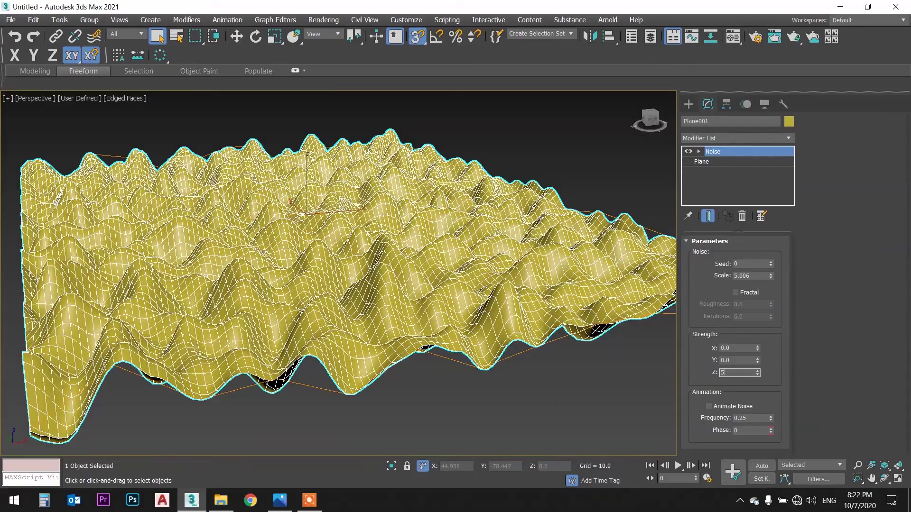
{"action": "key", "text": "Return"}
{"action": "middle_click_drag", "start_coordinate": [363, 211], "coordinate": [382, 228], "text": "alt"}
{"action": "mouse_move", "coordinate": [768, 276]}
{"action": "left_mouse_down"}
{"action": "mouse_move", "coordinate": [771, 217]}
{"action": "mouse_move", "coordinate": [773, 237]}
{"action": "left_mouse_up"}
- Deselect the plane, hide edged faces, and zoom in to inspect the dune profile
{"action": "left_click", "coordinate": [632, 183]}
{"action": "mouse_move", "coordinate": [633, 183]}
{"action": "middle_mouse_down", "text": "alt"}
{"action": "mouse_move", "coordinate": [484, 189]}
{"action": "mouse_move", "coordinate": [496, 183]}
{"action": "mouse_move", "coordinate": [498, 192]}
{"action": "middle_mouse_up", "text": "alt"}
{"action": "key", "text": "F4"}
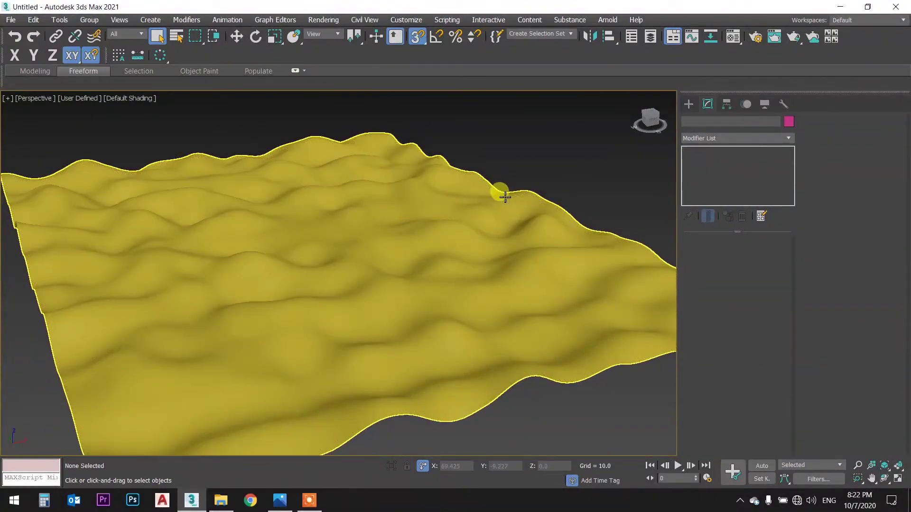
{"action": "scroll", "coordinate": [427, 240], "scroll_direction": "up", "scroll_amount": 3}
{"action": "scroll", "coordinate": [408, 253], "scroll_direction": "up", "scroll_amount": 3}
{"action": "mouse_move", "coordinate": [409, 253]}
{"action": "middle_mouse_down", "text": "alt"}
{"action": "mouse_move", "coordinate": [403, 236]}
{"action": "mouse_move", "coordinate": [416, 210]}
{"action": "mouse_move", "coordinate": [416, 217]}
{"action": "middle_mouse_up", "text": "alt"}
{"action": "scroll", "coordinate": [417, 217], "scroll_direction": "up", "scroll_amount": 2}
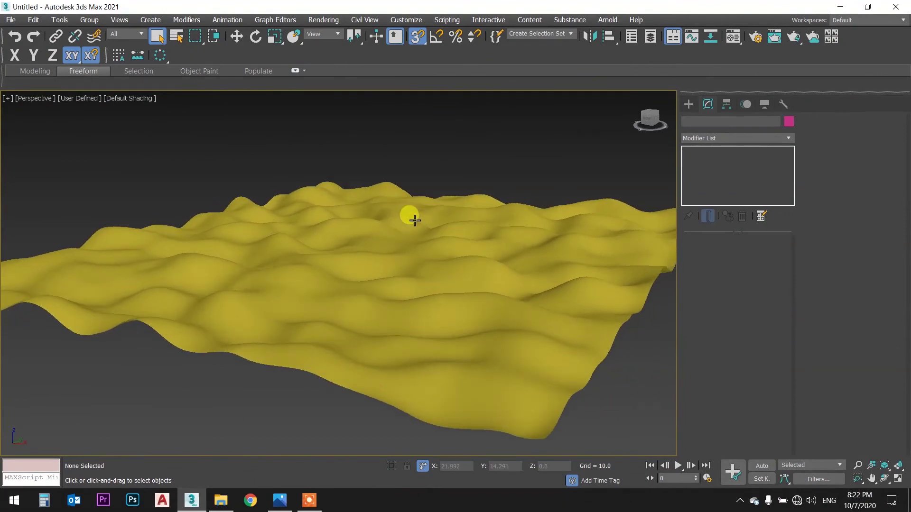
{"action": "scroll", "coordinate": [413, 219], "scroll_direction": "up", "scroll_amount": 3}
{"action": "scroll", "coordinate": [414, 223], "scroll_direction": "up", "scroll_amount": 2}
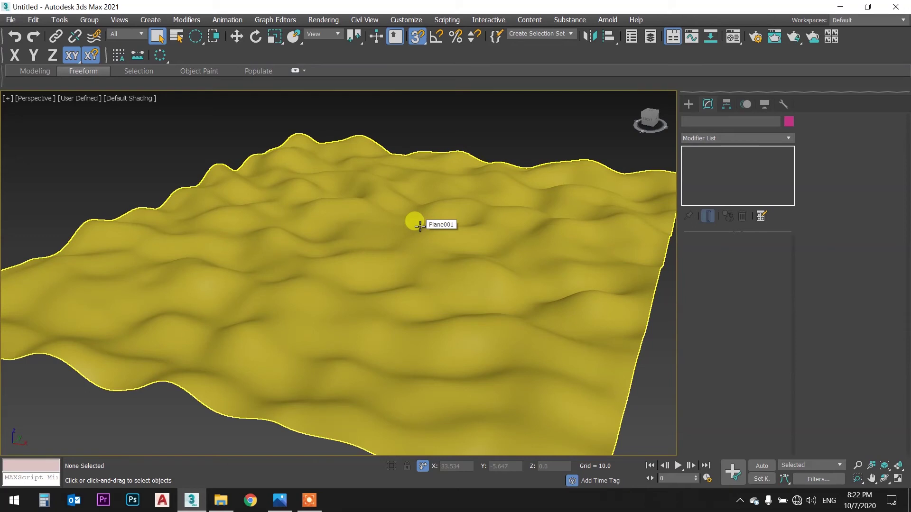
{"action": "middle_click_drag", "start_coordinate": [404, 235], "coordinate": [441, 233], "text": "alt"}
- Reselect the plane and toggle edged faces on and off while zooming out
{"action": "left_click", "coordinate": [385, 234]}
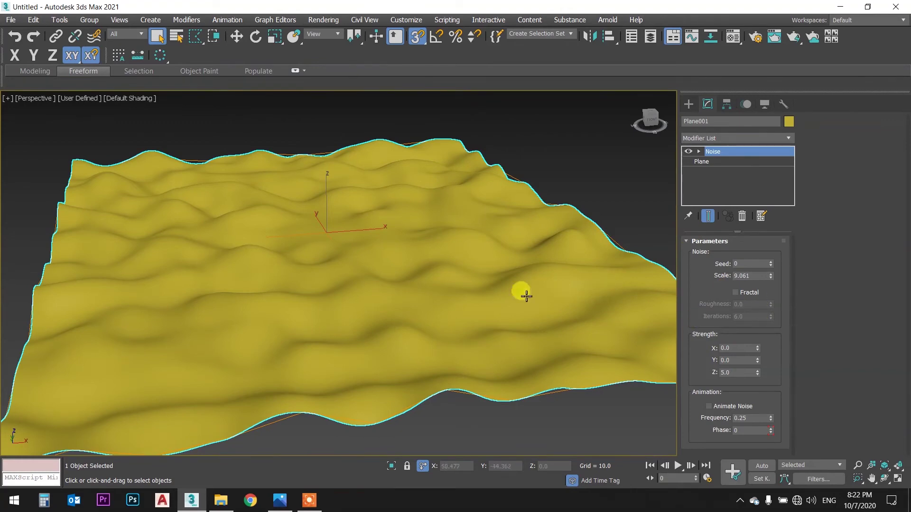
{"action": "key", "text": "F4"}
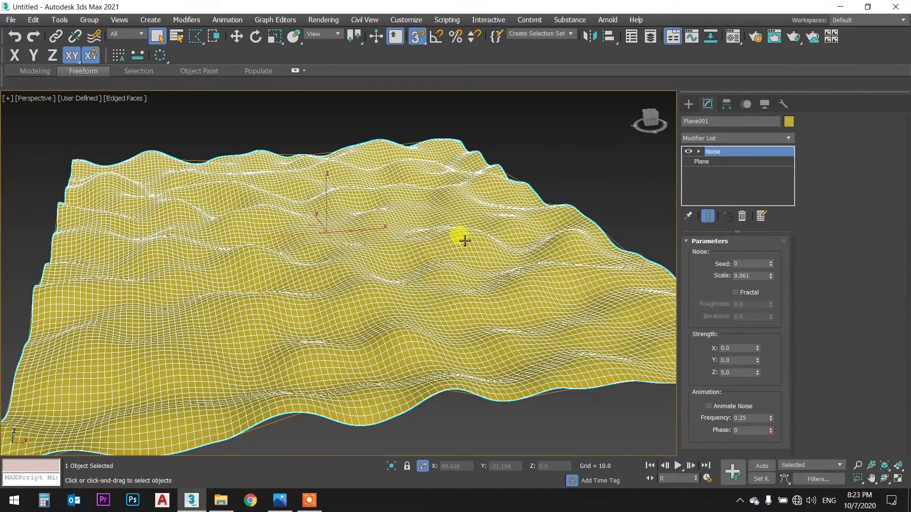
{"action": "scroll", "coordinate": [463, 240], "scroll_direction": "down", "scroll_amount": 2}
{"action": "scroll", "coordinate": [460, 236], "scroll_direction": "down", "scroll_amount": 2}
{"action": "scroll", "coordinate": [466, 240], "scroll_direction": "down", "scroll_amount": 2}
{"action": "scroll", "coordinate": [473, 240], "scroll_direction": "down", "scroll_amount": 2}
{"action": "middle_click_drag", "start_coordinate": [484, 242], "coordinate": [479, 233], "text": "alt"}
{"action": "key", "text": "F4"}
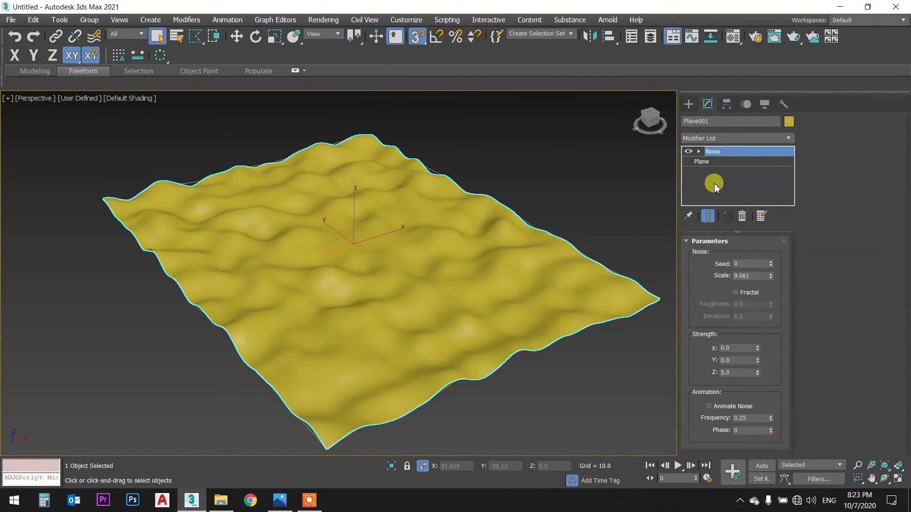
- Check Plane and Noise in the stack, set the Noise scale to 7.067, and show edged faces
{"action": "left_click", "coordinate": [702, 162]}
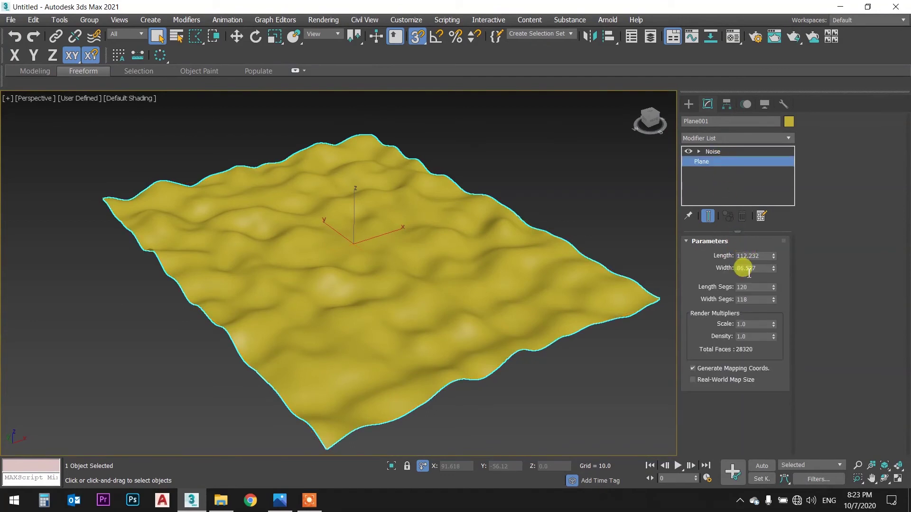
{"action": "left_click", "coordinate": [742, 151]}
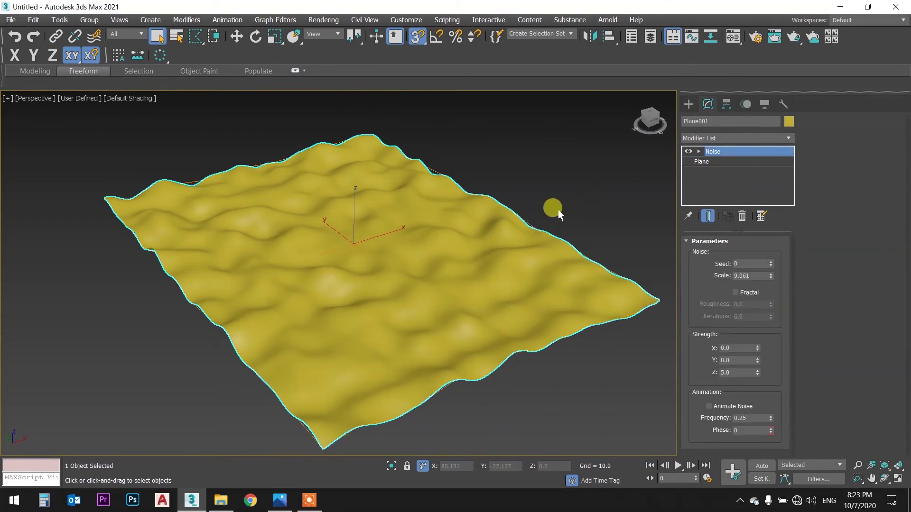
{"action": "middle_click_drag", "start_coordinate": [558, 213], "coordinate": [551, 209], "text": "alt"}
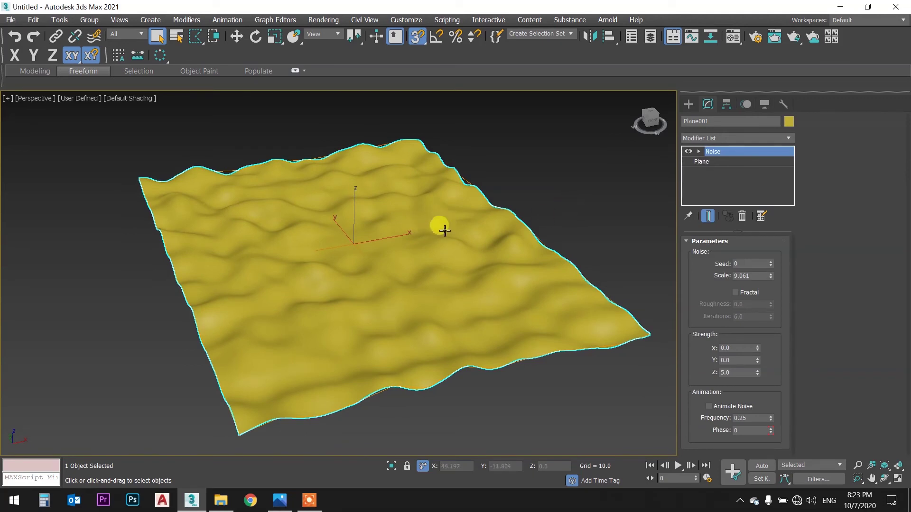
{"action": "middle_click_drag", "start_coordinate": [440, 229], "coordinate": [435, 245], "text": "alt"}
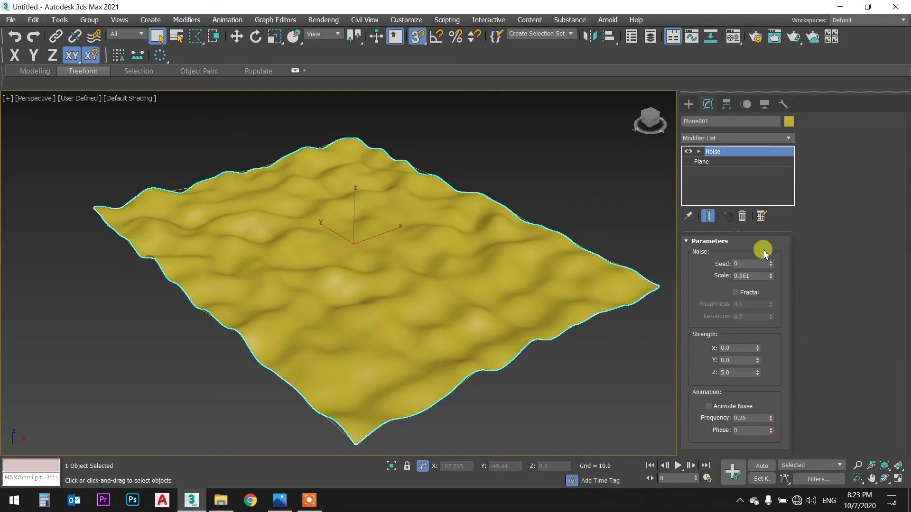
{"action": "left_click", "coordinate": [770, 275]}
{"action": "left_click_drag", "start_coordinate": [770, 279], "coordinate": [770, 286]}
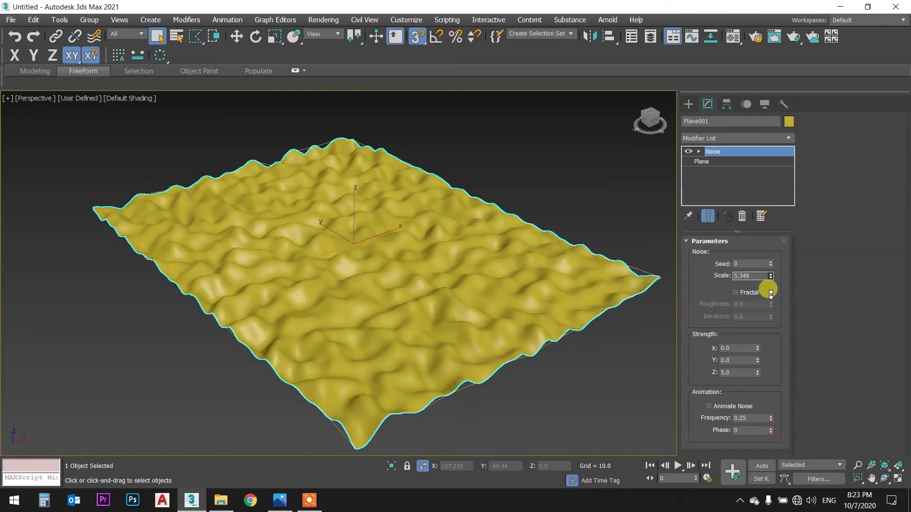
{"action": "key", "text": "F4"}
{"action": "middle_click_drag", "start_coordinate": [529, 224], "coordinate": [523, 221], "text": "alt"}
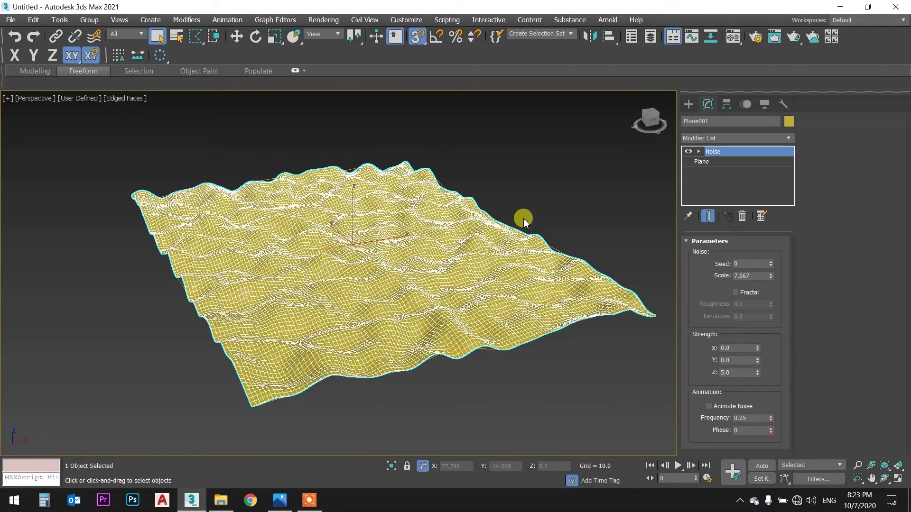
{"action": "middle_click_drag", "start_coordinate": [494, 211], "coordinate": [437, 246], "text": "alt"}
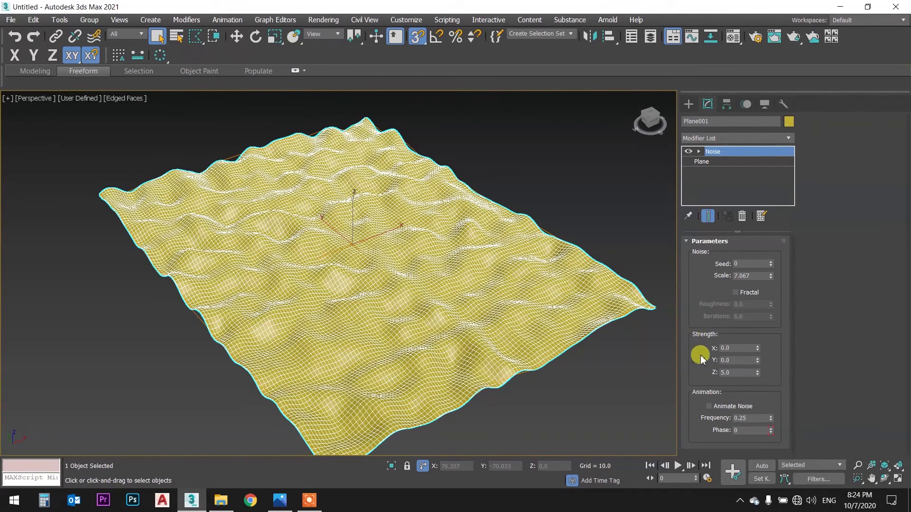
- Hide the wireframe edges and preview the plane's noise animation
{"action": "key", "text": "F4"}
{"action": "middle_click_drag", "start_coordinate": [529, 299], "coordinate": [494, 289]}
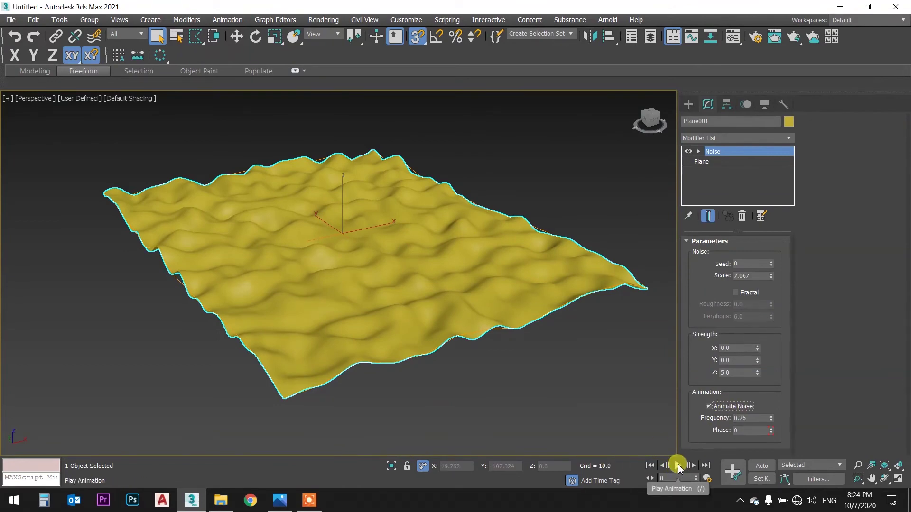
{"action": "left_click", "coordinate": [676, 467]}
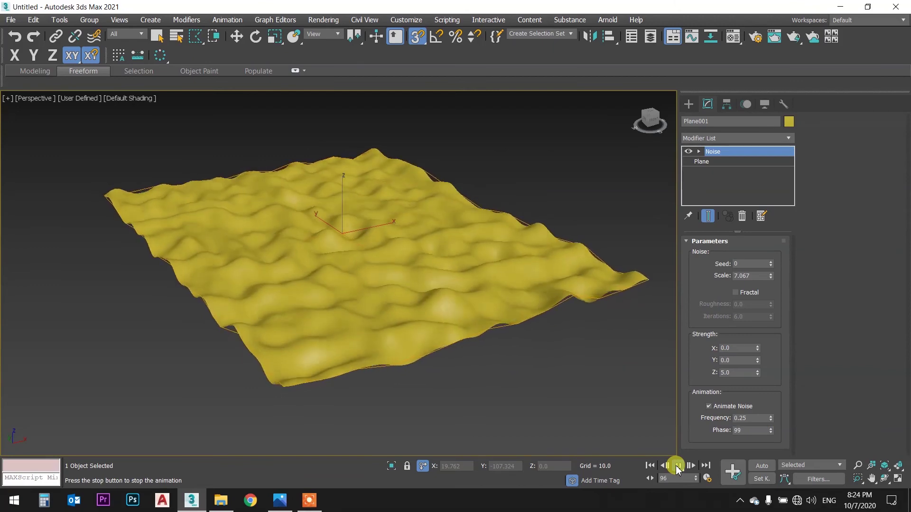
{"action": "left_click", "coordinate": [678, 467]}
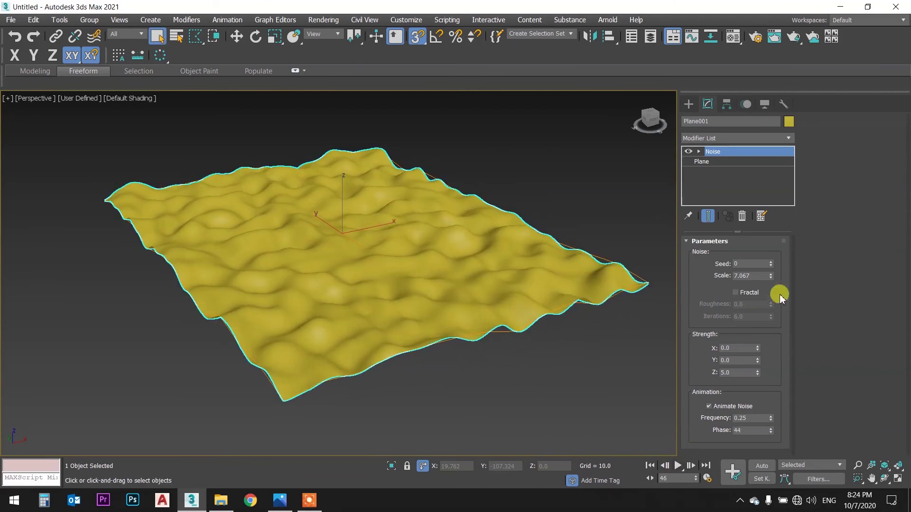
- Set the noise scale to 11.732, replay the ripples, then turn off Animate Noise
{"action": "left_click_drag", "start_coordinate": [771, 276], "coordinate": [769, 243]}
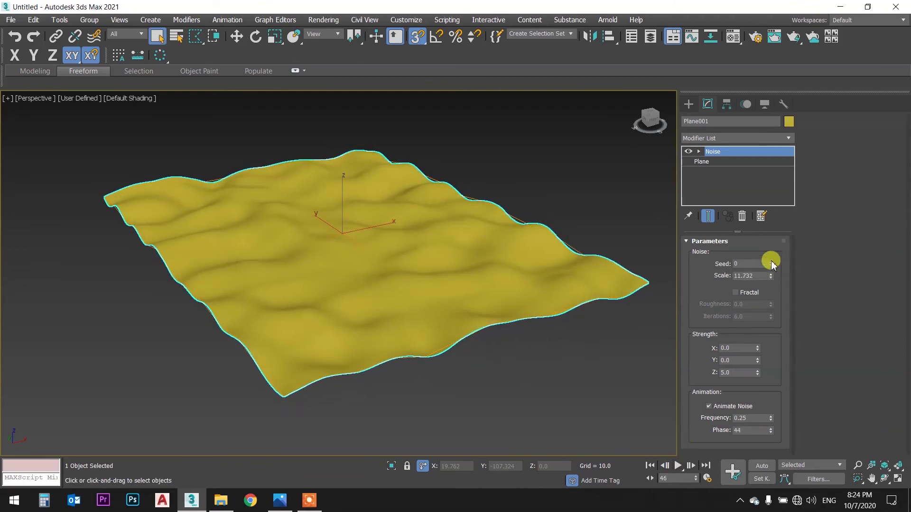
{"action": "left_click", "coordinate": [677, 466]}
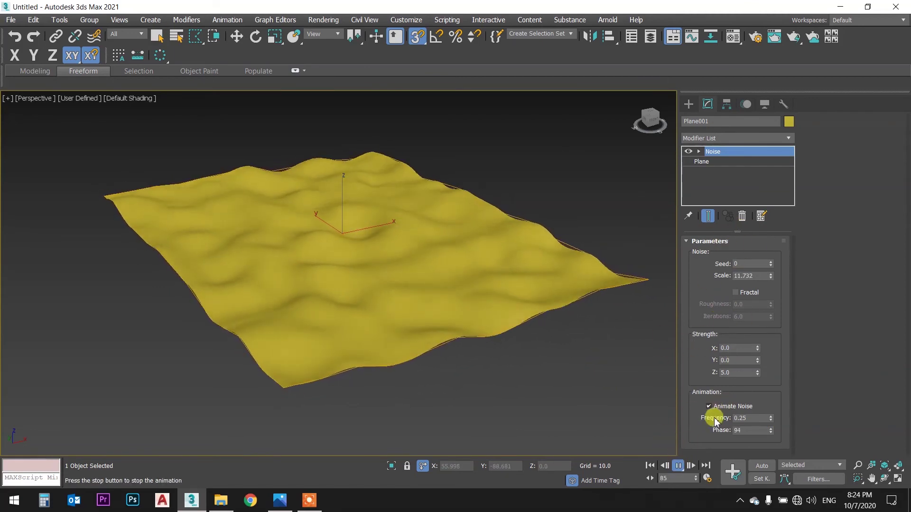
{"action": "left_click", "coordinate": [677, 466]}
{"action": "left_click", "coordinate": [710, 406]}
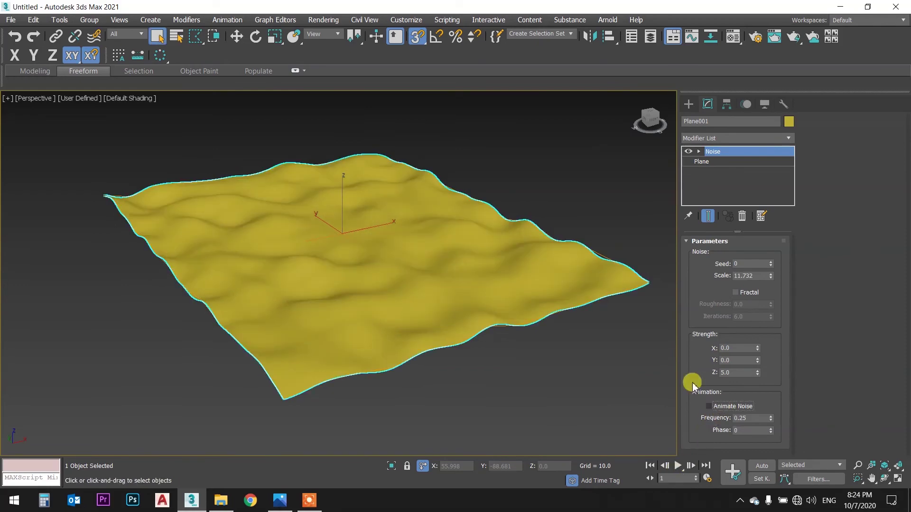
- Show the edges and set the noise strength to 10 on both X and Y
{"action": "mouse_move", "coordinate": [542, 244]}
{"action": "middle_mouse_down", "text": "alt"}
{"action": "mouse_move", "coordinate": [512, 256]}
{"action": "mouse_move", "coordinate": [508, 274]}
{"action": "mouse_move", "coordinate": [484, 261]}
{"action": "mouse_move", "coordinate": [483, 241]}
{"action": "mouse_move", "coordinate": [504, 227]}
{"action": "mouse_move", "coordinate": [547, 232]}
{"action": "mouse_move", "coordinate": [533, 235]}
{"action": "middle_mouse_up", "text": "alt"}
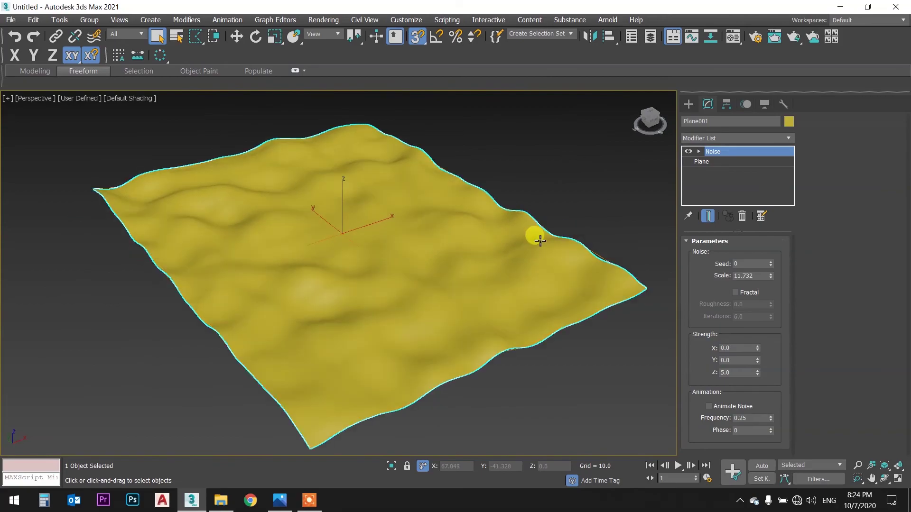
{"action": "mouse_move", "coordinate": [558, 184]}
{"action": "middle_mouse_down", "text": "alt"}
{"action": "mouse_move", "coordinate": [548, 211]}
{"action": "mouse_move", "coordinate": [561, 223]}
{"action": "middle_mouse_up", "text": "alt"}
{"action": "key", "text": "F4"}
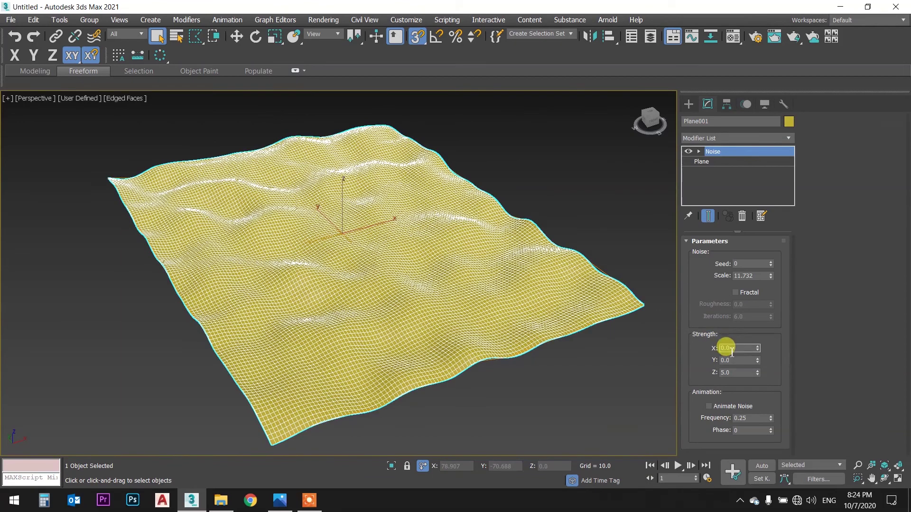
{"action": "double_click", "coordinate": [736, 349]}
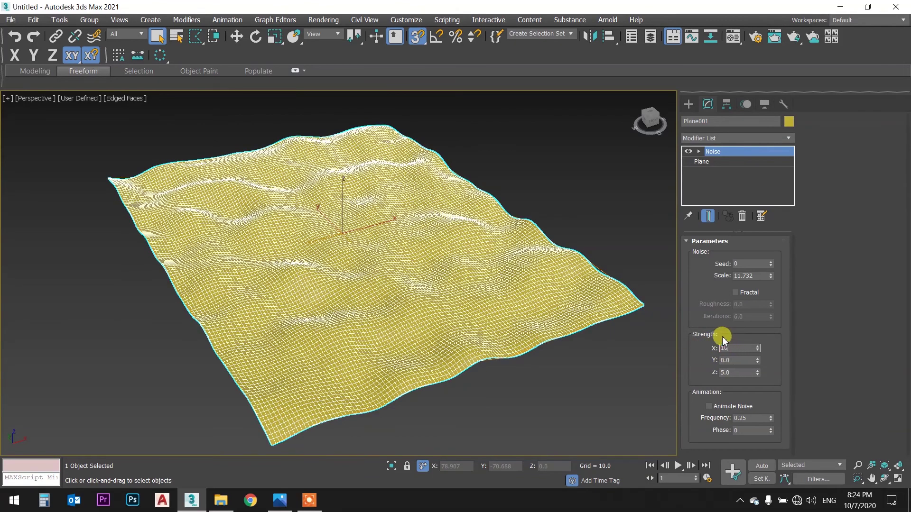
{"action": "key", "text": "Return"}
{"action": "left_click", "coordinate": [736, 360]}
{"action": "type", "text": "10"}
{"action": "key", "text": "Return"}
- Inspect the 10-strength noise from the Top view in wireframe
{"action": "left_click", "coordinate": [526, 280]}
{"action": "middle_click_drag", "start_coordinate": [531, 284], "coordinate": [586, 289], "text": "alt"}
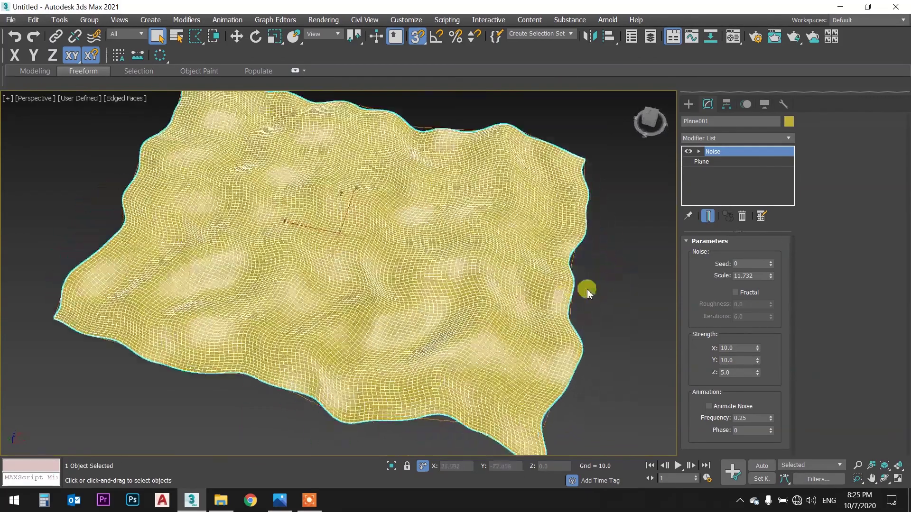
{"action": "scroll", "coordinate": [522, 264], "scroll_direction": "up", "scroll_amount": 3}
{"action": "key", "text": "t"}
{"action": "scroll", "coordinate": [450, 270], "scroll_direction": "up", "scroll_amount": 2}
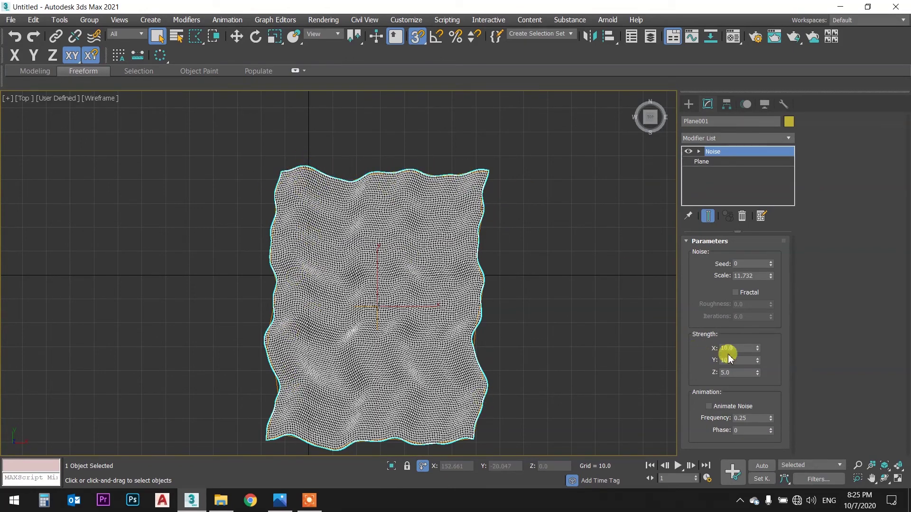
- Reset the X and Y noise strengths to 0 and return to the Perspective view
{"action": "right_click", "coordinate": [757, 348]}
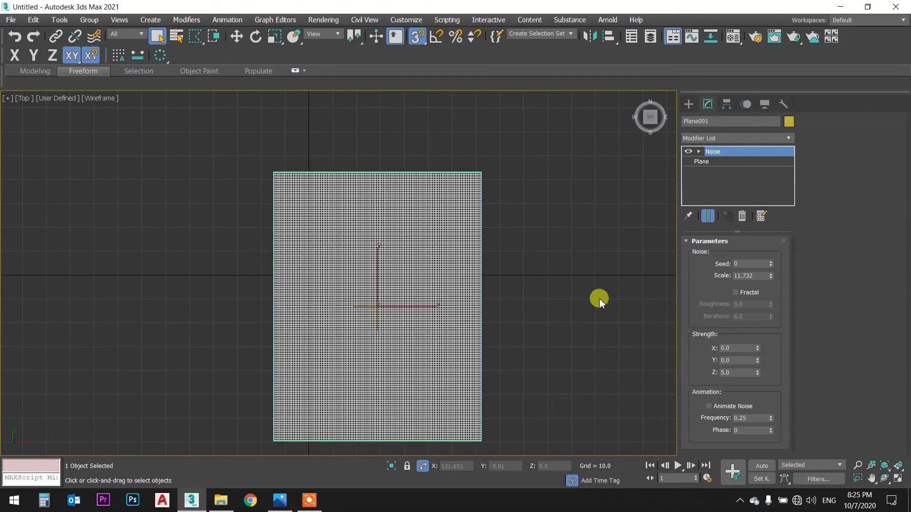
{"action": "key", "text": "p"}
{"action": "mouse_move", "coordinate": [537, 291]}
{"action": "middle_mouse_down", "text": "alt"}
{"action": "mouse_move", "coordinate": [498, 264]}
{"action": "mouse_move", "coordinate": [407, 229]}
{"action": "mouse_move", "coordinate": [421, 260]}
{"action": "mouse_move", "coordinate": [398, 246]}
{"action": "middle_mouse_up", "text": "alt"}
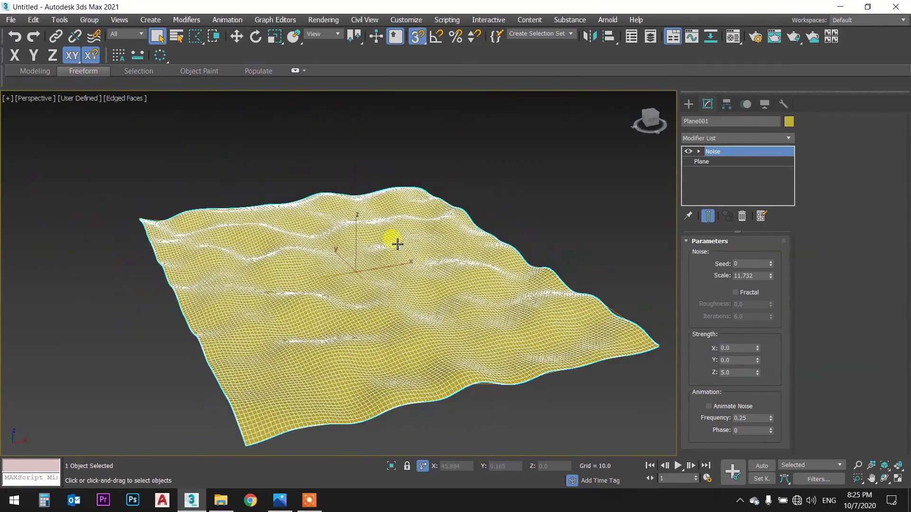
- Select Plane001 and delete it, leaving the scene empty
{"action": "double_click", "coordinate": [720, 361]}
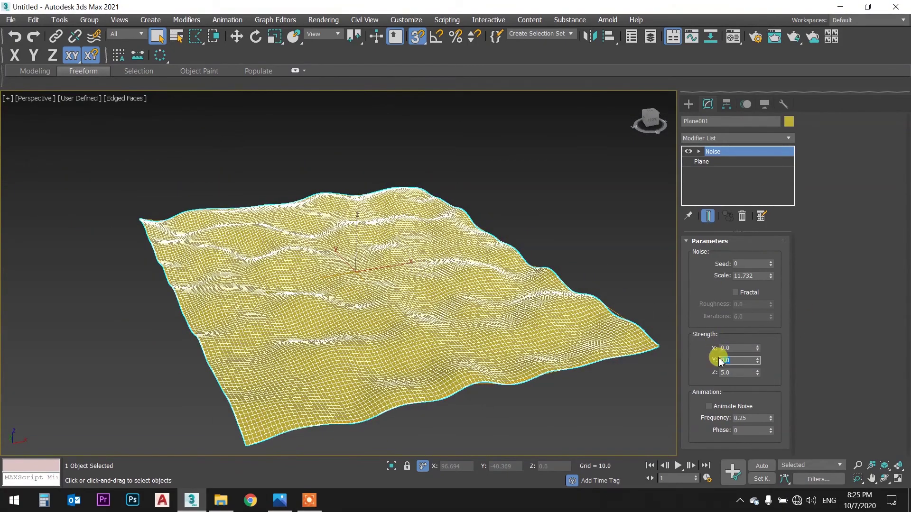
{"action": "left_click", "coordinate": [639, 313]}
{"action": "mouse_move", "coordinate": [612, 204]}
{"action": "middle_mouse_down", "text": "alt"}
{"action": "mouse_move", "coordinate": [565, 230]}
{"action": "mouse_move", "coordinate": [575, 234]}
{"action": "middle_mouse_up", "text": "alt"}
{"action": "left_click", "coordinate": [494, 266]}
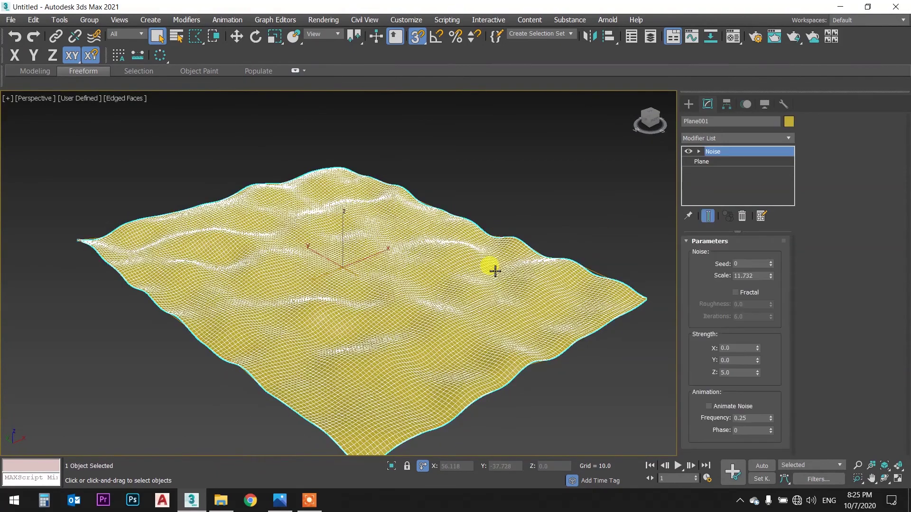
{"action": "key", "text": "Delete"}
- Show the home grid and draw a standard Box primitive 50 units tall
{"action": "key", "text": "g"}
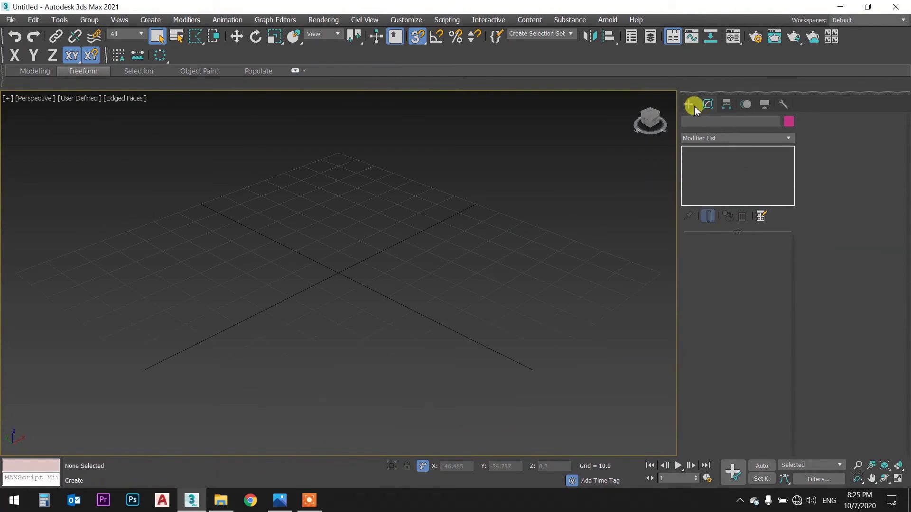
{"action": "left_click", "coordinate": [689, 104]}
{"action": "left_click", "coordinate": [725, 178]}
{"action": "mouse_move", "coordinate": [271, 249]}
{"action": "left_mouse_down"}
{"action": "mouse_move", "coordinate": [508, 255]}
{"action": "mouse_move", "coordinate": [531, 241]}
{"action": "left_mouse_up"}
{"action": "middle_click_drag", "start_coordinate": [531, 241], "coordinate": [494, 265]}
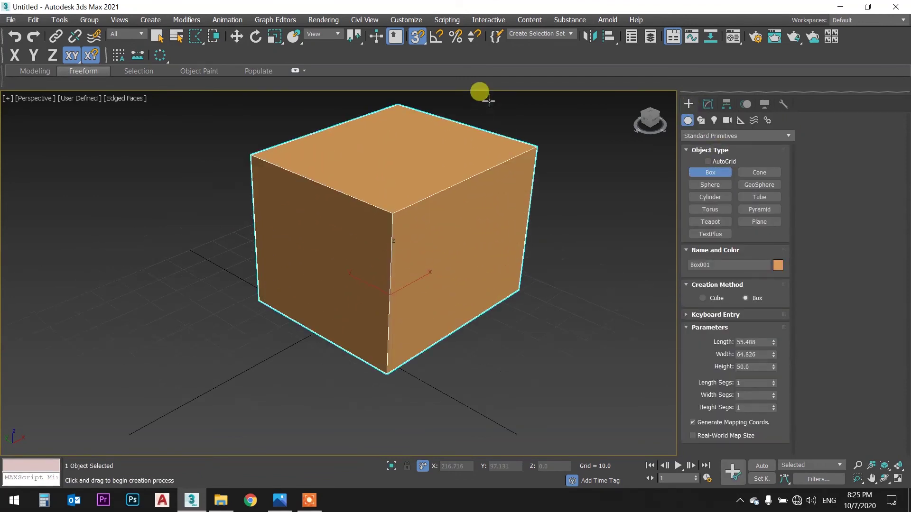
{"action": "right_click", "coordinate": [522, 185]}
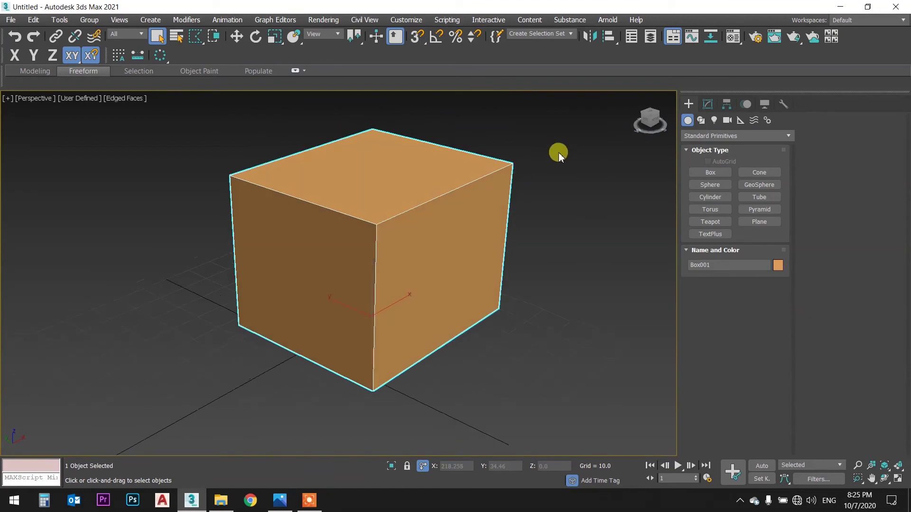
- Give the box 8 length, 8 width and 8 height segments
{"action": "left_click", "coordinate": [708, 105]}
{"action": "middle_click_drag", "start_coordinate": [545, 190], "coordinate": [521, 197]}
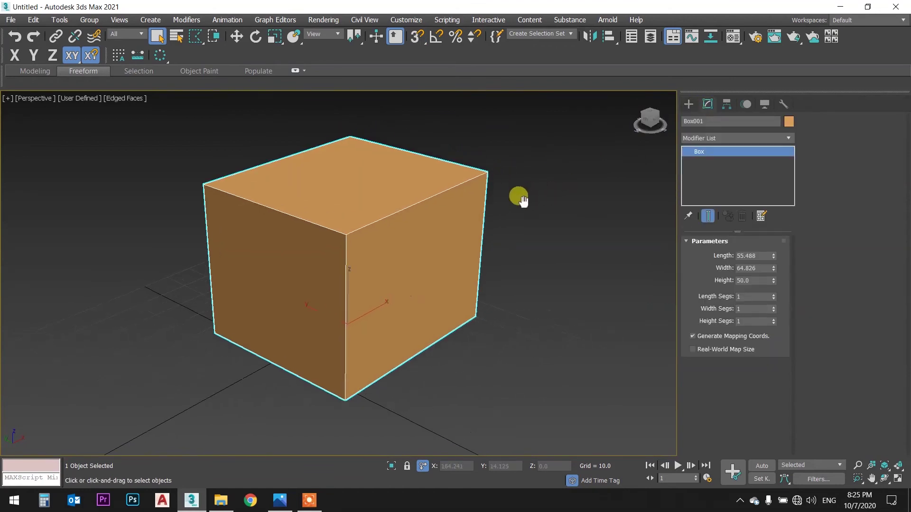
{"action": "left_click", "coordinate": [773, 295]}
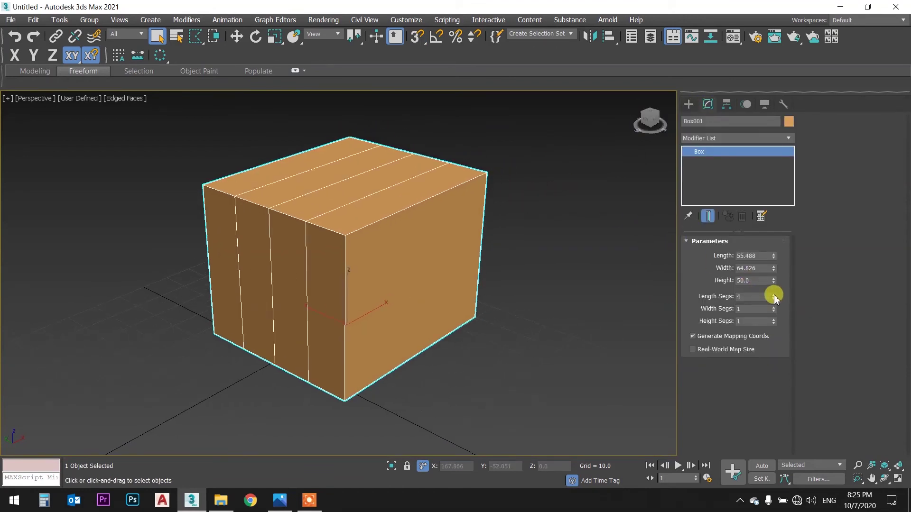
{"action": "left_click", "coordinate": [773, 306]}
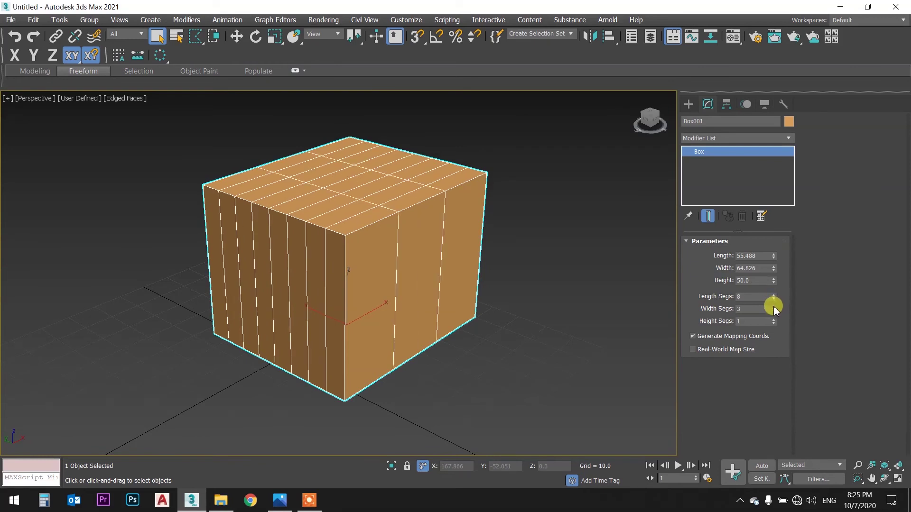
{"action": "left_click", "coordinate": [773, 320]}
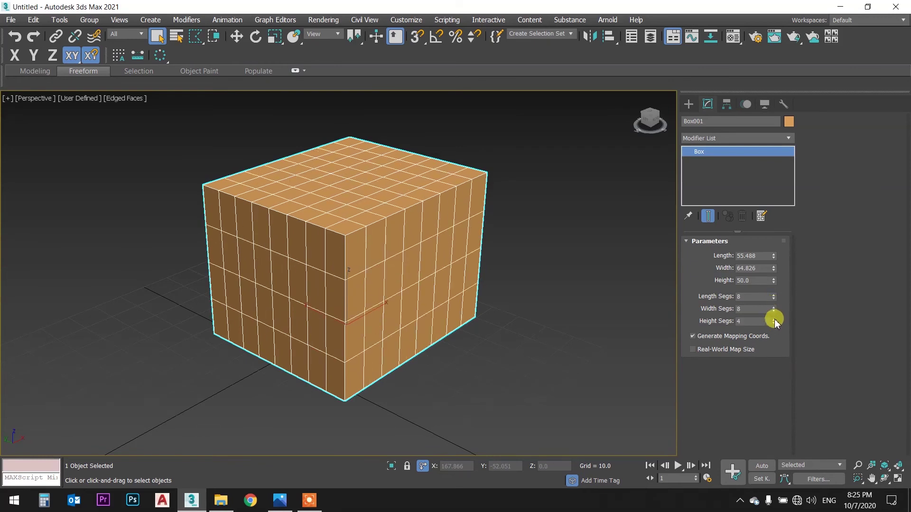
- Add a Taper modifier to the box from the Modifier List
{"action": "left_click", "coordinate": [731, 139]}
{"action": "type", "text": "t"}
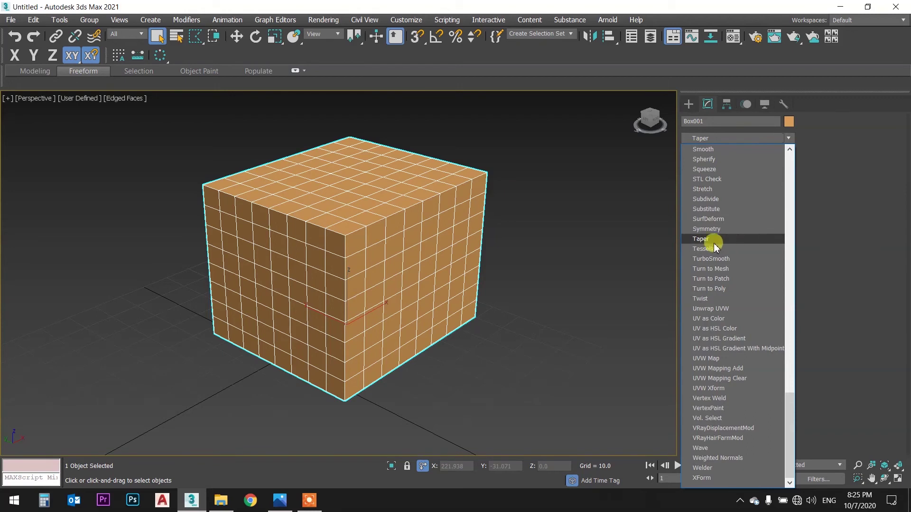
{"action": "left_click", "coordinate": [744, 241]}
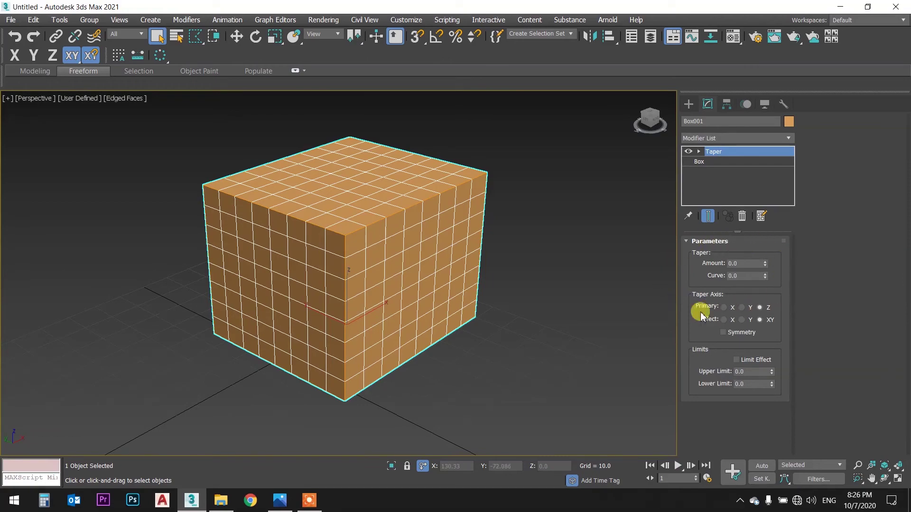
- Set the taper Amount to 0.51 and use Curve to bend the box sides
{"action": "mouse_move", "coordinate": [763, 264]}
{"action": "left_mouse_down"}
{"action": "mouse_move", "coordinate": [761, 205]}
{"action": "mouse_move", "coordinate": [767, 284]}
{"action": "mouse_move", "coordinate": [762, 220]}
{"action": "mouse_move", "coordinate": [766, 238]}
{"action": "left_mouse_up"}
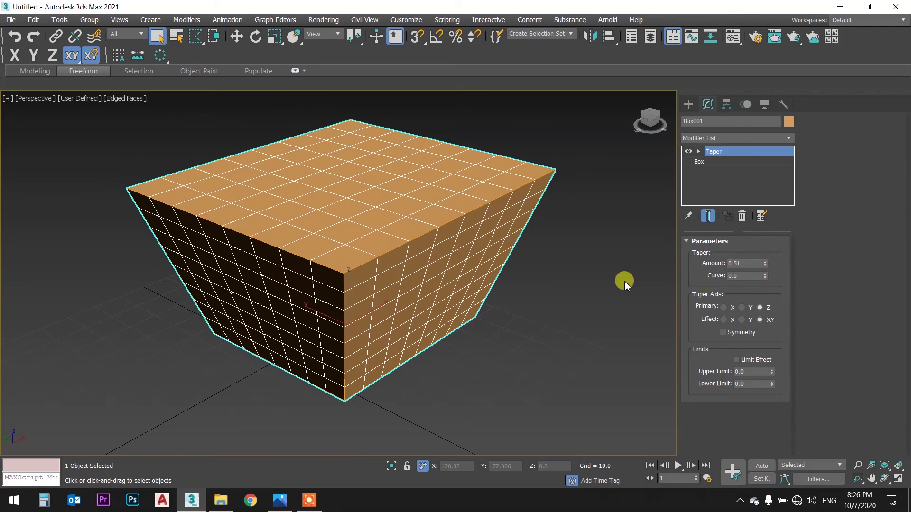
{"action": "middle_click_drag", "start_coordinate": [551, 272], "coordinate": [548, 260], "text": "alt"}
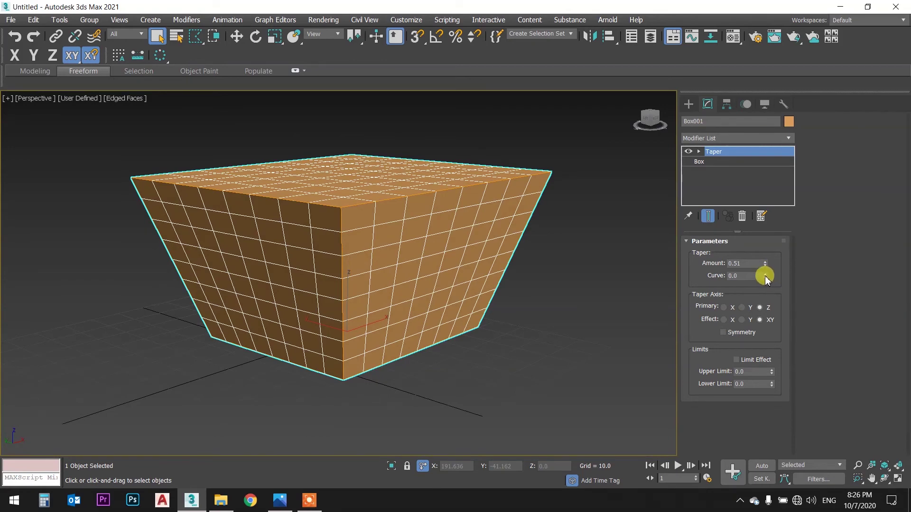
{"action": "mouse_move", "coordinate": [765, 280]}
{"action": "left_mouse_down"}
{"action": "mouse_move", "coordinate": [761, 186]}
{"action": "mouse_move", "coordinate": [752, 377]}
{"action": "left_mouse_up"}
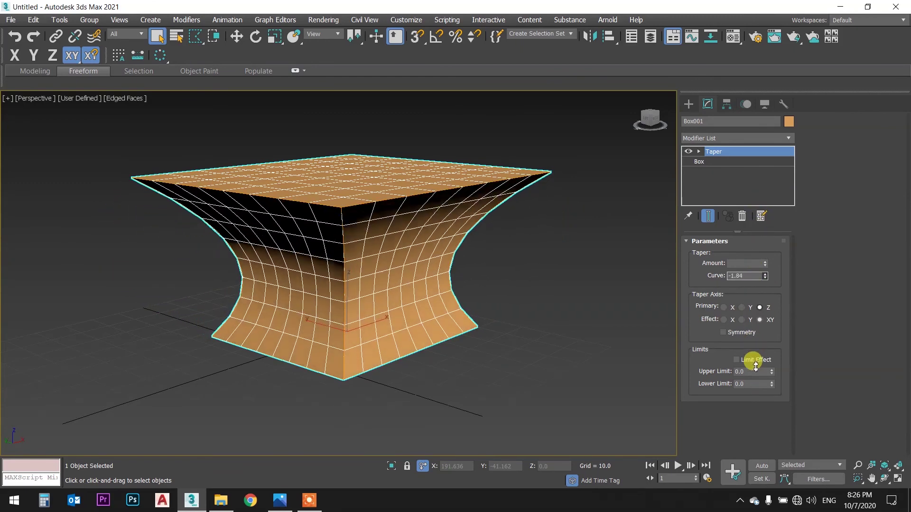
- Fine-tune Curve to -2.12, then enter the Taper's Gizmo sub-object level
{"action": "mouse_move", "coordinate": [451, 250]}
{"action": "middle_mouse_down", "text": "alt"}
{"action": "mouse_move", "coordinate": [481, 238]}
{"action": "mouse_move", "coordinate": [490, 219]}
{"action": "mouse_move", "coordinate": [459, 240]}
{"action": "middle_mouse_up", "text": "alt"}
{"action": "mouse_move", "coordinate": [764, 276]}
{"action": "left_mouse_down"}
{"action": "mouse_move", "coordinate": [745, 102]}
{"action": "mouse_move", "coordinate": [748, 297]}
{"action": "mouse_move", "coordinate": [748, 265]}
{"action": "mouse_move", "coordinate": [752, 283]}
{"action": "left_mouse_up"}
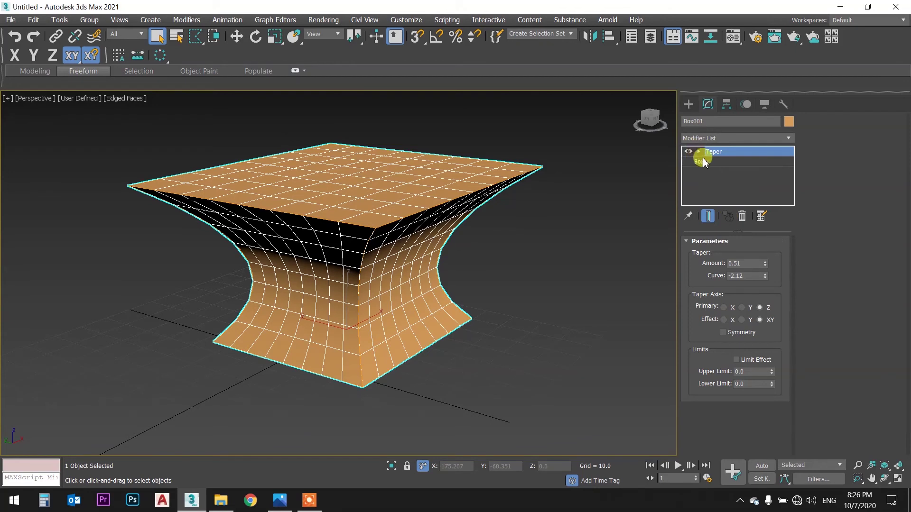
{"action": "left_click", "coordinate": [699, 152]}
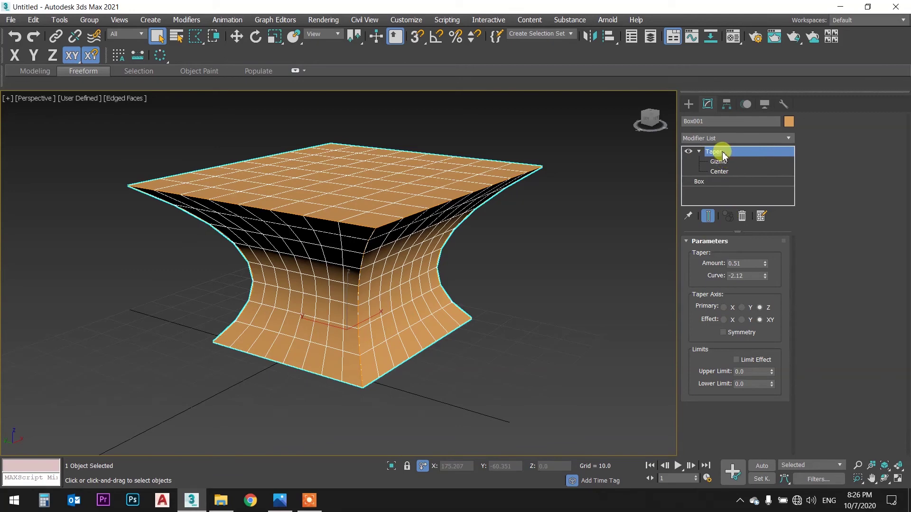
{"action": "left_click", "coordinate": [718, 162]}
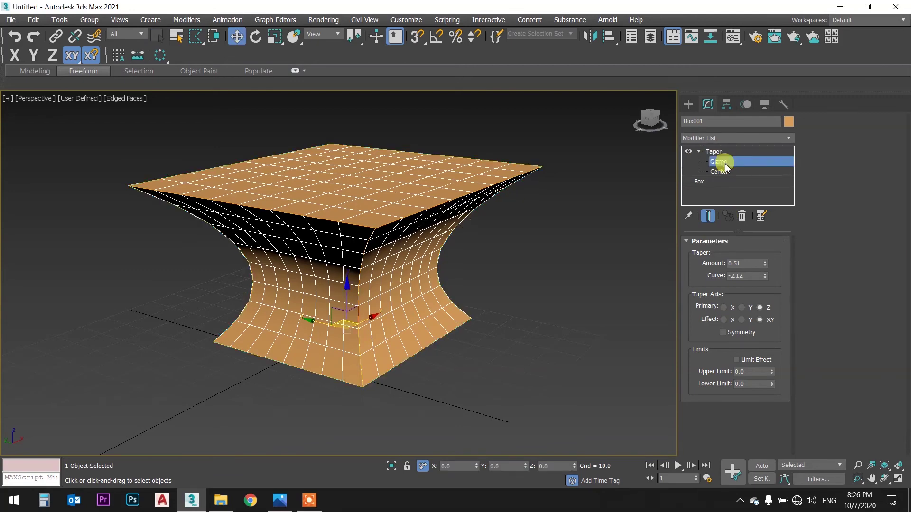
{"action": "mouse_move", "coordinate": [346, 286]}
{"action": "left_mouse_down"}
{"action": "mouse_move", "coordinate": [363, 110]}
{"action": "mouse_move", "coordinate": [372, 223]}
{"action": "mouse_move", "coordinate": [362, 189]}
{"action": "mouse_move", "coordinate": [381, 142]}
{"action": "mouse_move", "coordinate": [332, 158]}
{"action": "mouse_move", "coordinate": [321, 187]}
{"action": "mouse_move", "coordinate": [339, 197]}
{"action": "left_mouse_up"}
{"action": "scroll", "coordinate": [321, 187], "scroll_direction": "down", "scroll_amount": 3}
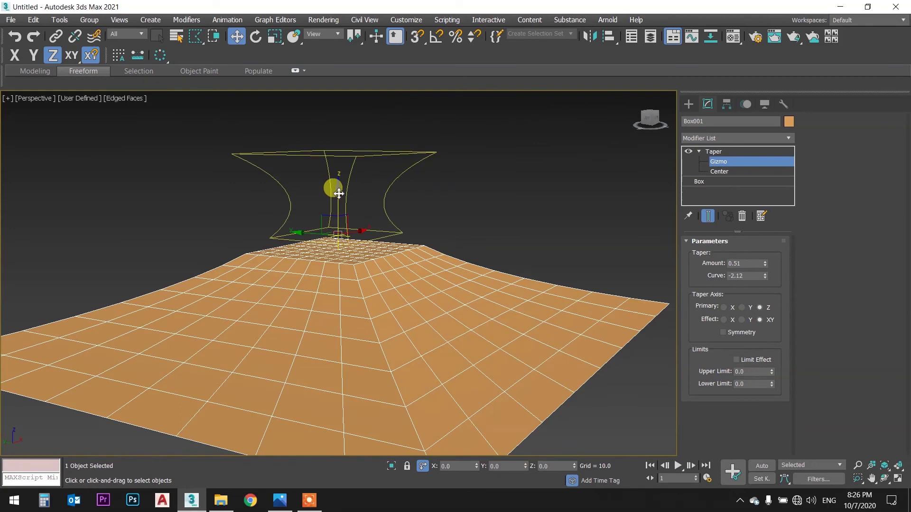
{"action": "mouse_move", "coordinate": [338, 196]}
{"action": "left_mouse_down"}
{"action": "mouse_move", "coordinate": [335, 187]}
{"action": "mouse_move", "coordinate": [337, 199]}
{"action": "left_mouse_up"}
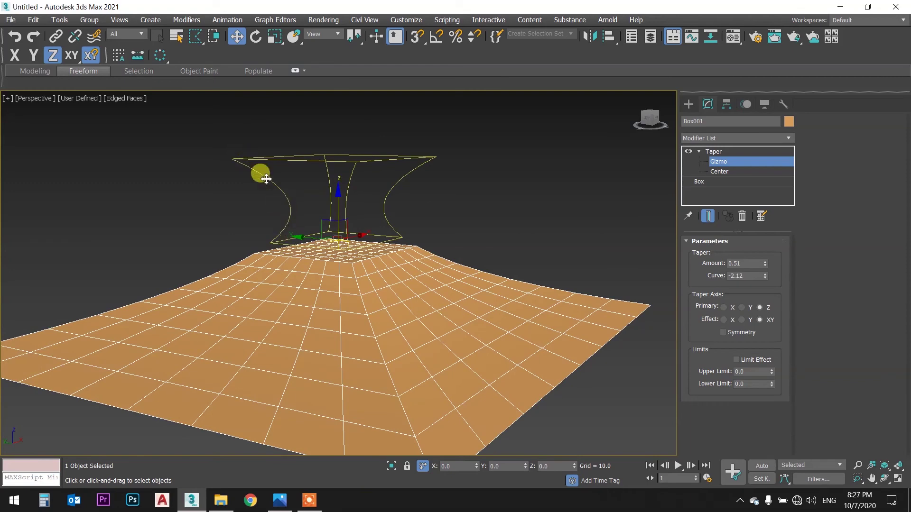
{"action": "left_click_drag", "start_coordinate": [332, 204], "coordinate": [332, 342]}
{"action": "mouse_move", "coordinate": [333, 341]}
{"action": "middle_mouse_down", "text": "alt"}
{"action": "mouse_move", "coordinate": [373, 305]}
{"action": "mouse_move", "coordinate": [257, 363]}
{"action": "middle_mouse_up", "text": "alt"}
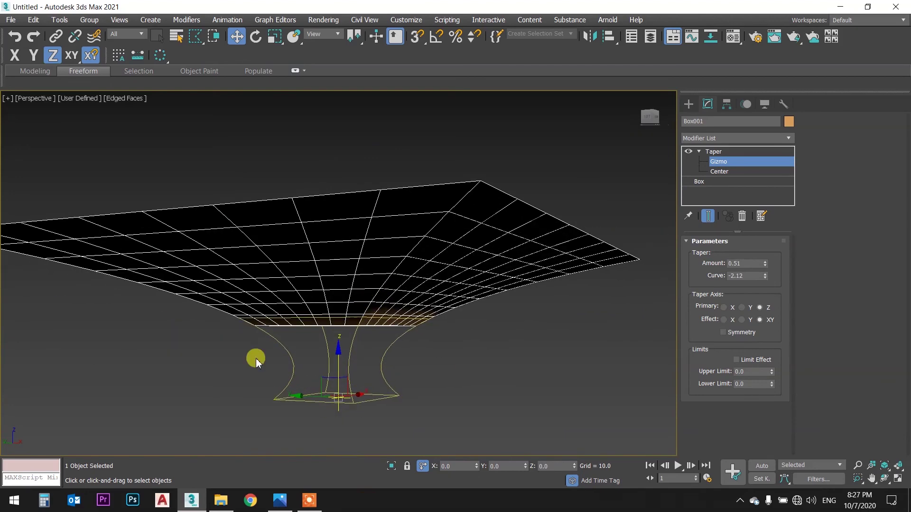
{"action": "left_click_drag", "start_coordinate": [332, 353], "coordinate": [345, 280]}
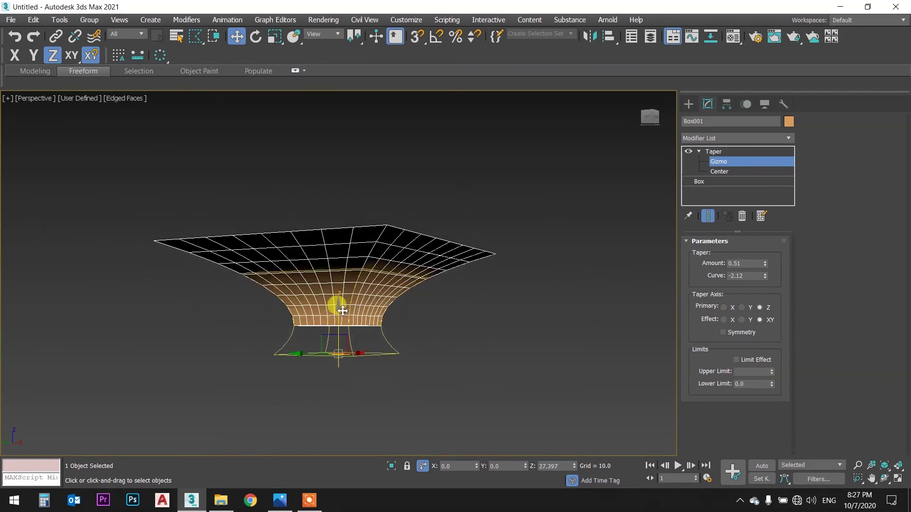
{"action": "left_click_drag", "start_coordinate": [344, 280], "coordinate": [346, 295]}
{"action": "right_click", "coordinate": [425, 239]}
{"action": "key", "text": "shift+z"}
{"action": "key", "text": "shift+z"}
{"action": "key", "text": "shift+z"}
{"action": "key", "text": "shift+z"}
{"action": "key", "text": "shift+z"}
{"action": "key", "text": "shift+z"}
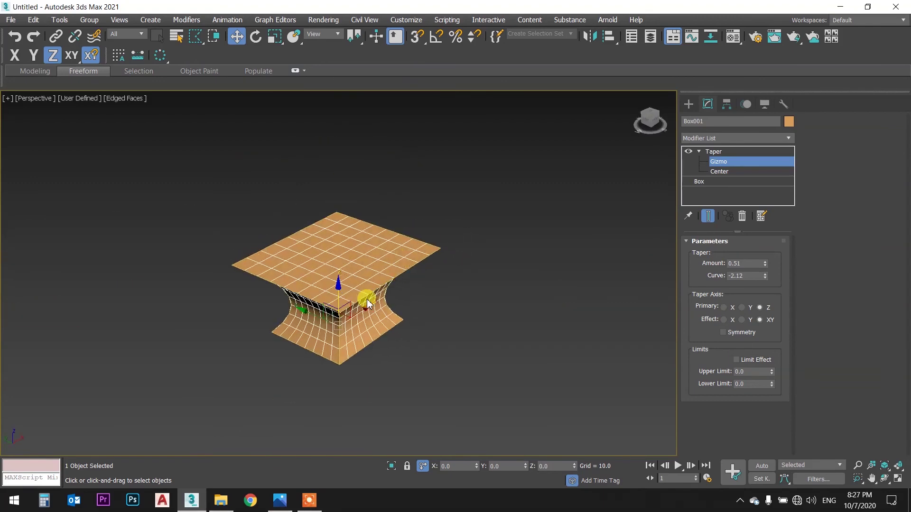
{"action": "key", "text": "shift+z"}
{"action": "key", "text": "shift+z"}
{"action": "key", "text": "shift+z"}
{"action": "key", "text": "shift+z"}
{"action": "key", "text": "shift+z"}
{"action": "key", "text": "shift+z"}
{"action": "key", "text": "shift+z"}
{"action": "key", "text": "shift+z"}
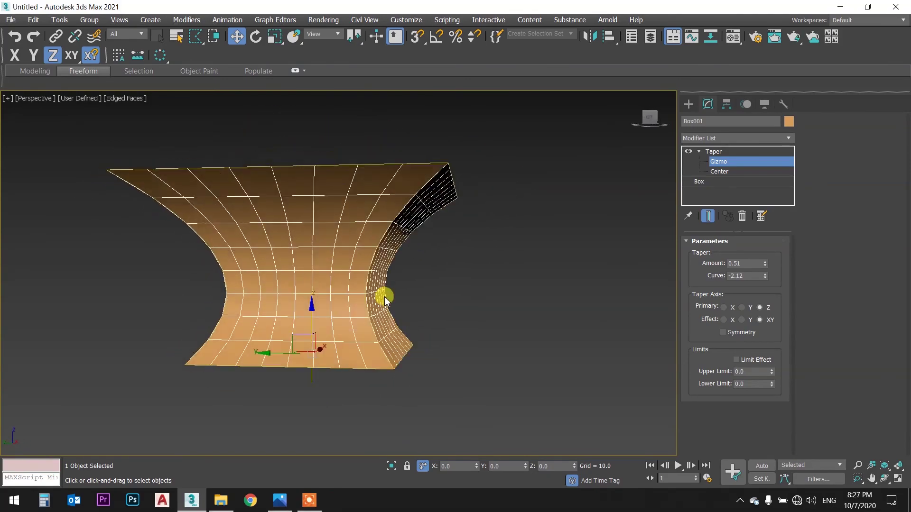
{"action": "key", "text": "shift+z"}
{"action": "key", "text": "shift+z"}
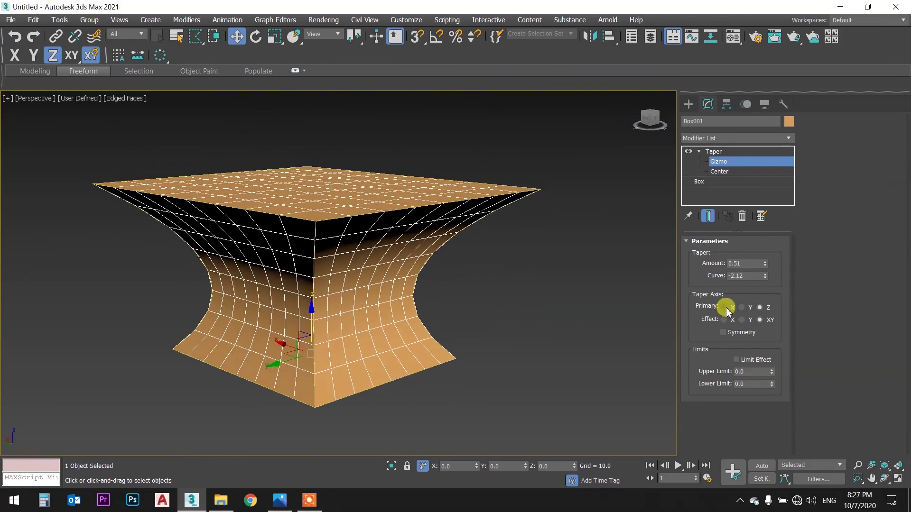
- Try X, Y and Z primary axes with different effect axes on the taper
{"action": "left_click", "coordinate": [724, 307]}
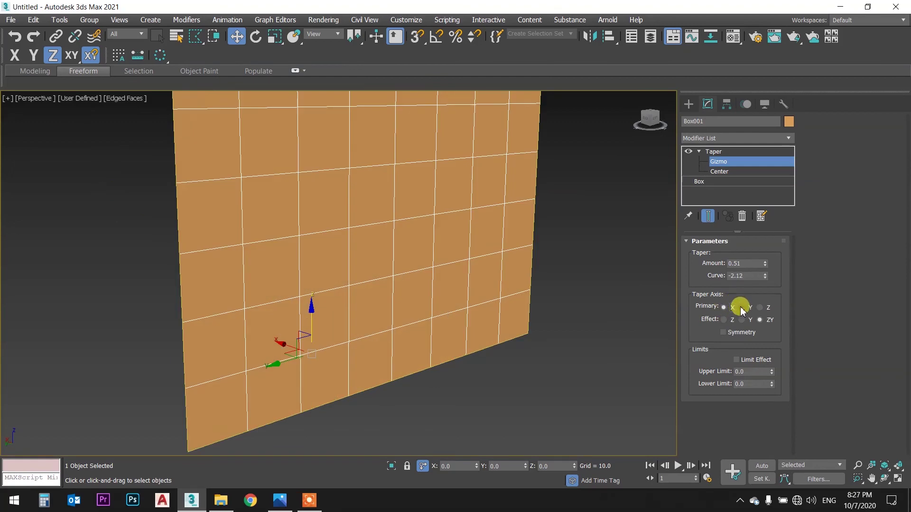
{"action": "key", "text": "shift+z"}
{"action": "key", "text": "shift+z"}
{"action": "key", "text": "shift+z"}
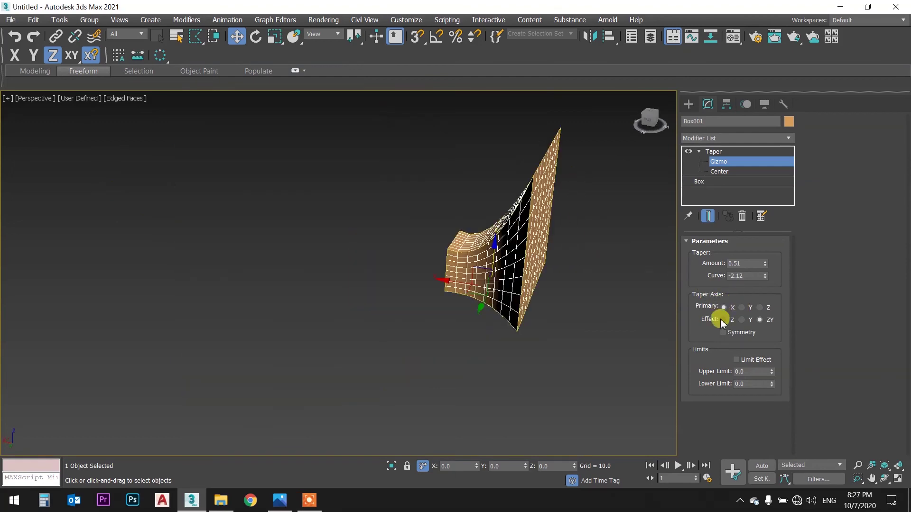
{"action": "left_click", "coordinate": [723, 320]}
{"action": "left_click", "coordinate": [742, 308]}
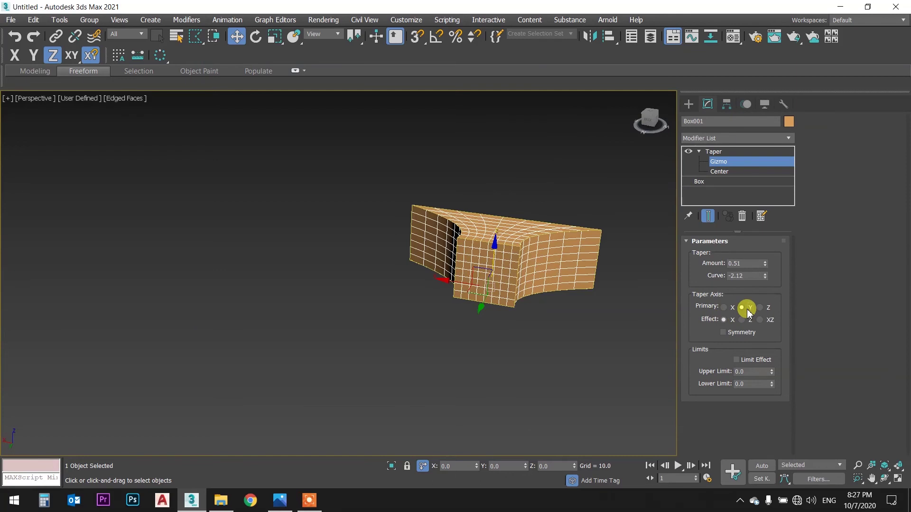
{"action": "middle_click_drag", "start_coordinate": [543, 244], "coordinate": [457, 238], "text": "alt"}
{"action": "left_click", "coordinate": [743, 320]}
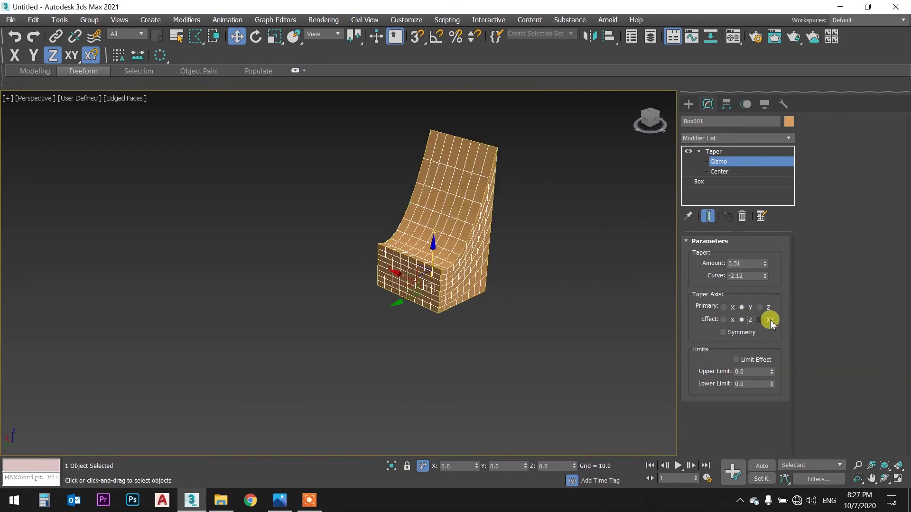
{"action": "left_click", "coordinate": [769, 321]}
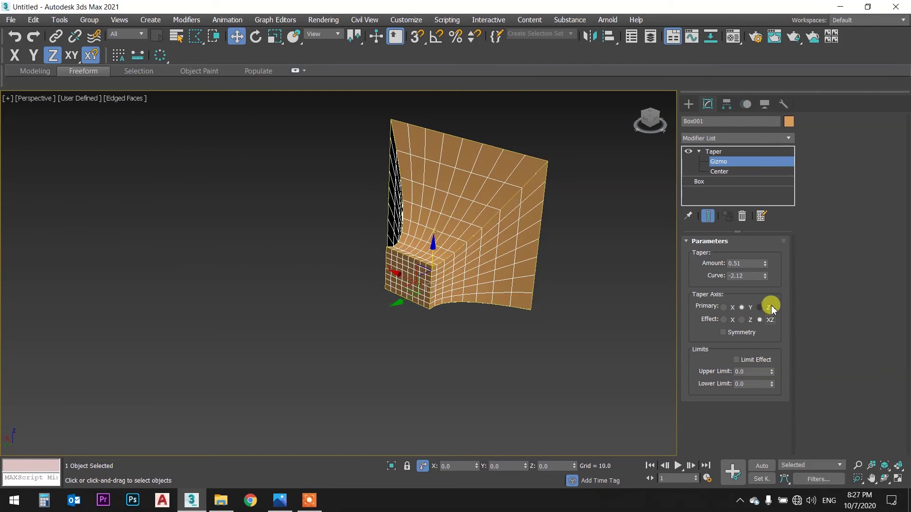
{"action": "left_click", "coordinate": [770, 308]}
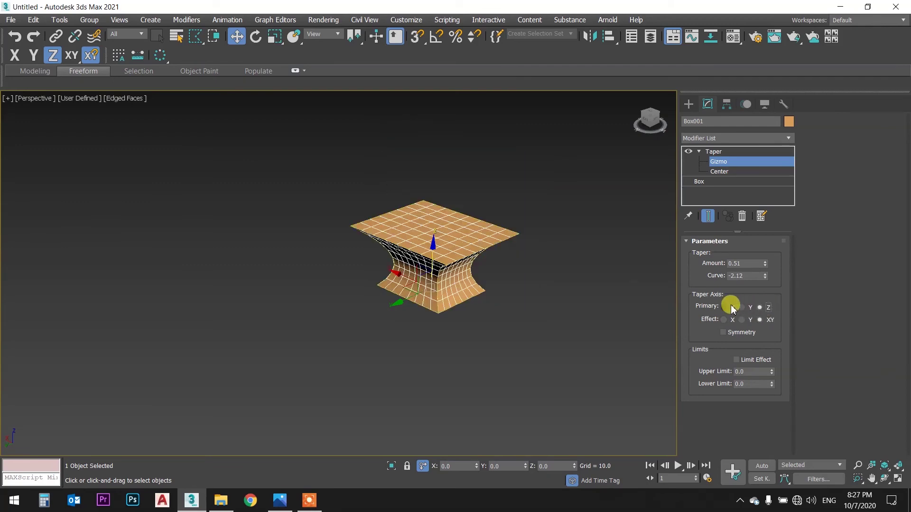
- Test Y and X primary axes, single-axis effects and Symmetry, ending with primary axis Z
{"action": "middle_click_drag", "start_coordinate": [523, 271], "coordinate": [471, 244], "text": "alt"}
{"action": "scroll", "coordinate": [449, 250], "scroll_direction": "up", "scroll_amount": 5}
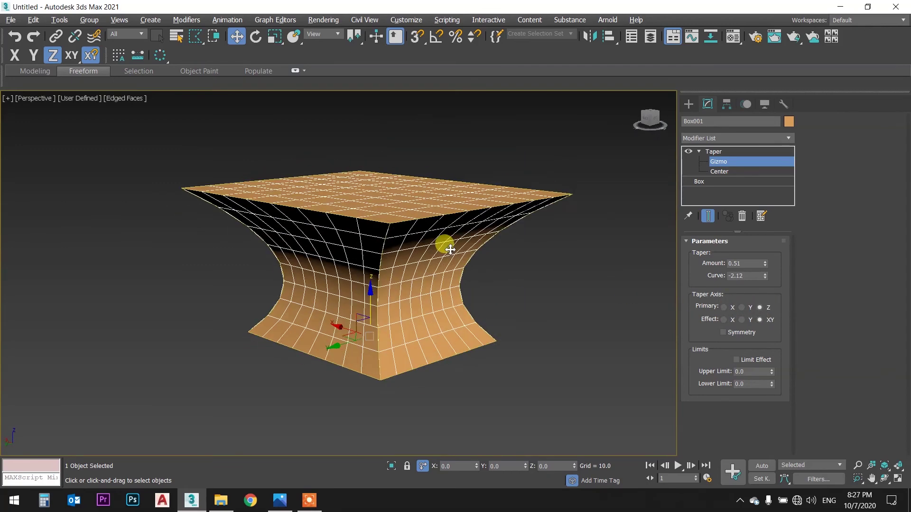
{"action": "left_click", "coordinate": [742, 308]}
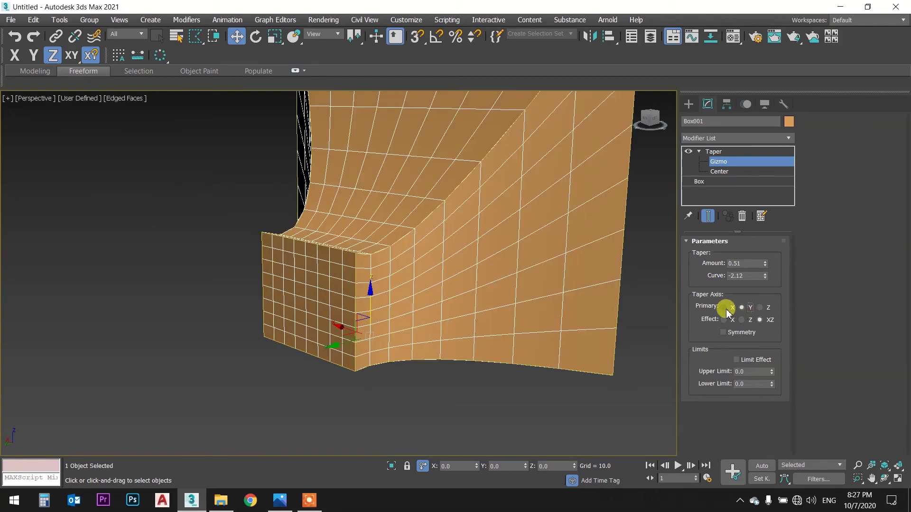
{"action": "left_click", "coordinate": [724, 307]}
{"action": "left_click", "coordinate": [732, 325]}
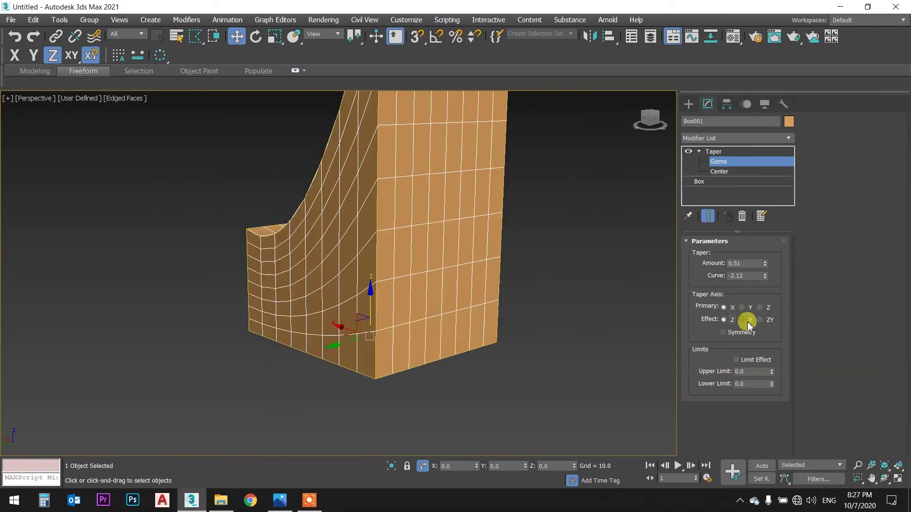
{"action": "left_click", "coordinate": [765, 323]}
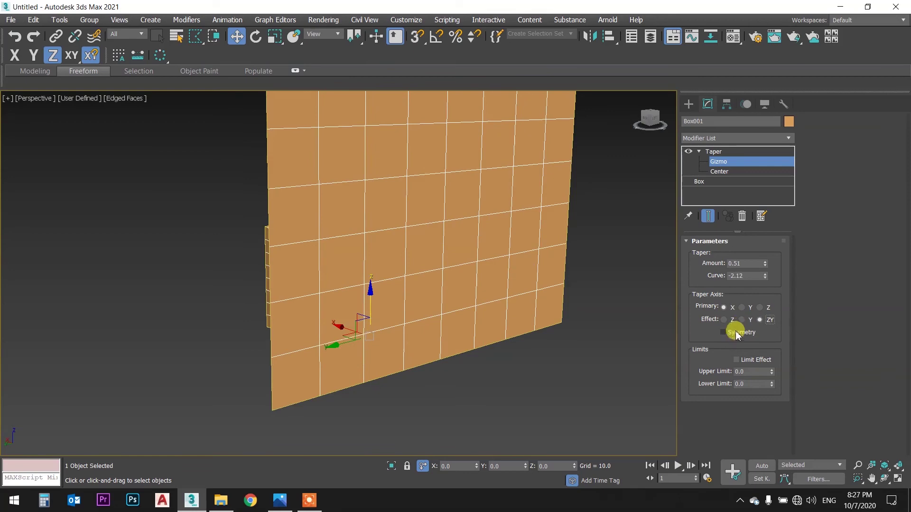
{"action": "left_click", "coordinate": [735, 333]}
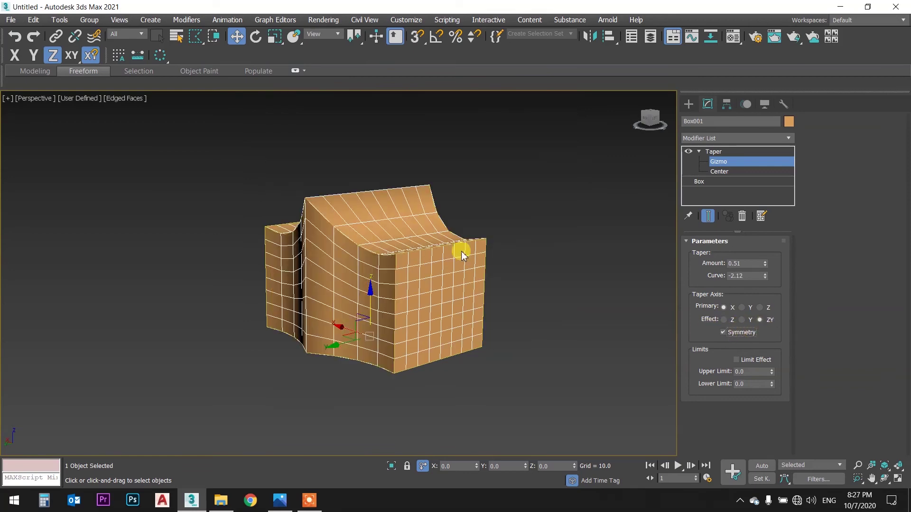
{"action": "middle_click_drag", "start_coordinate": [502, 269], "coordinate": [517, 244], "text": "alt"}
{"action": "left_click", "coordinate": [764, 309]}
- Compare X-only and Y-only taper effects, then settle on the XY effect axis
{"action": "middle_click_drag", "start_coordinate": [583, 254], "coordinate": [499, 260], "text": "alt"}
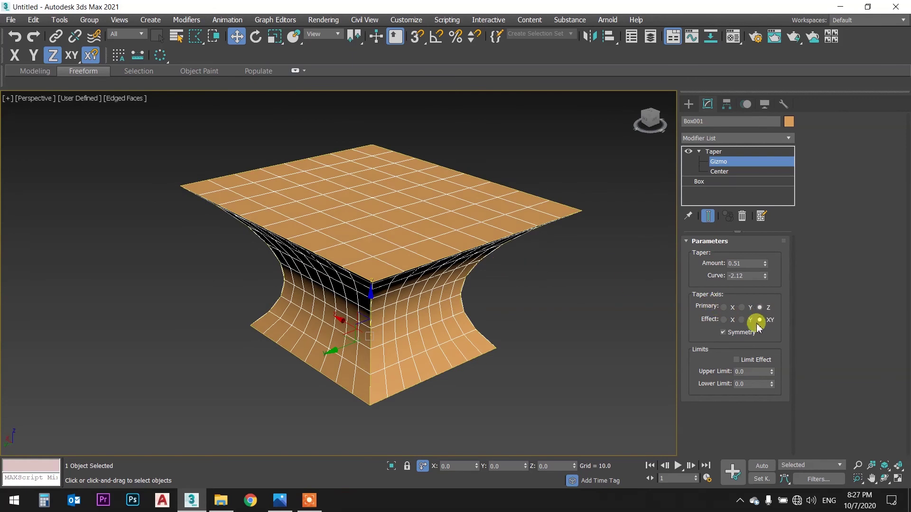
{"action": "left_click", "coordinate": [730, 321]}
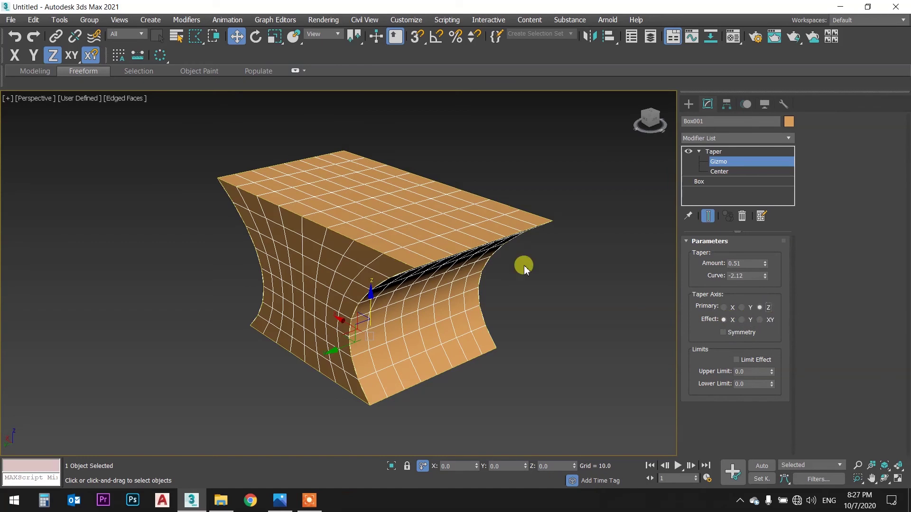
{"action": "middle_click_drag", "start_coordinate": [522, 265], "coordinate": [577, 276], "text": "alt"}
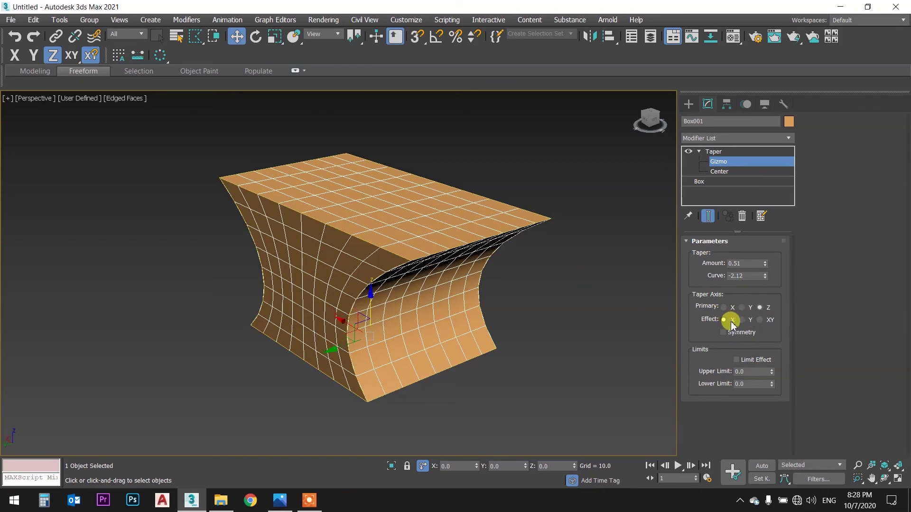
{"action": "mouse_move", "coordinate": [548, 259]}
{"action": "middle_mouse_down", "text": "alt"}
{"action": "mouse_move", "coordinate": [503, 236]}
{"action": "mouse_move", "coordinate": [472, 240]}
{"action": "mouse_move", "coordinate": [468, 258]}
{"action": "middle_mouse_up", "text": "alt"}
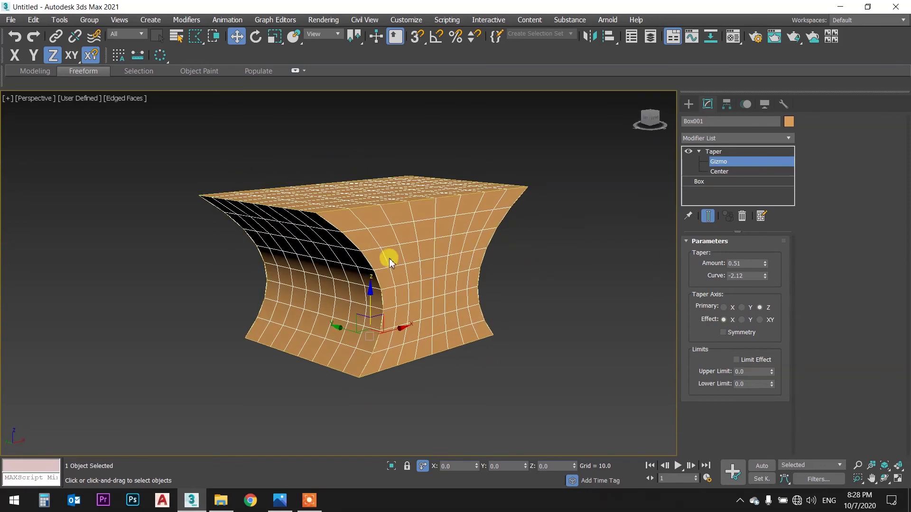
{"action": "middle_click_drag", "start_coordinate": [429, 297], "coordinate": [439, 302], "text": "alt"}
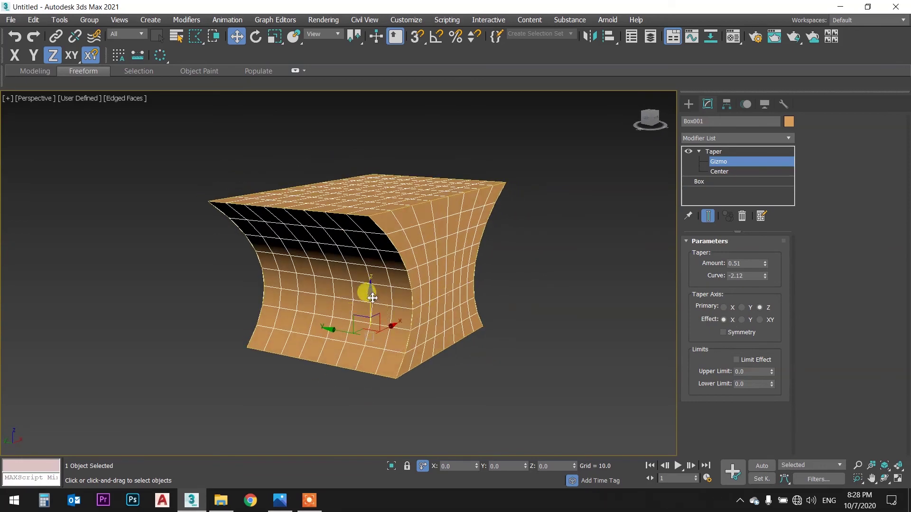
{"action": "mouse_move", "coordinate": [397, 271]}
{"action": "middle_mouse_down", "text": "alt"}
{"action": "mouse_move", "coordinate": [437, 259]}
{"action": "mouse_move", "coordinate": [479, 277]}
{"action": "mouse_move", "coordinate": [488, 262]}
{"action": "mouse_move", "coordinate": [570, 272]}
{"action": "middle_mouse_up", "text": "alt"}
{"action": "middle_click_drag", "start_coordinate": [443, 256], "coordinate": [404, 257], "text": "alt"}
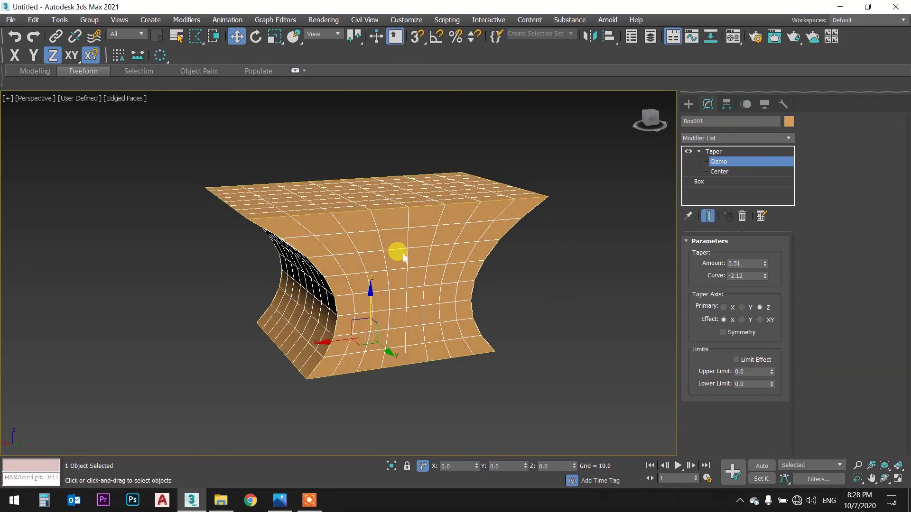
{"action": "left_click", "coordinate": [747, 321]}
{"action": "mouse_move", "coordinate": [519, 240]}
{"action": "middle_mouse_down", "text": "alt"}
{"action": "mouse_move", "coordinate": [548, 215]}
{"action": "mouse_move", "coordinate": [494, 227]}
{"action": "mouse_move", "coordinate": [533, 246]}
{"action": "mouse_move", "coordinate": [508, 230]}
{"action": "mouse_move", "coordinate": [519, 234]}
{"action": "middle_mouse_up", "text": "alt"}
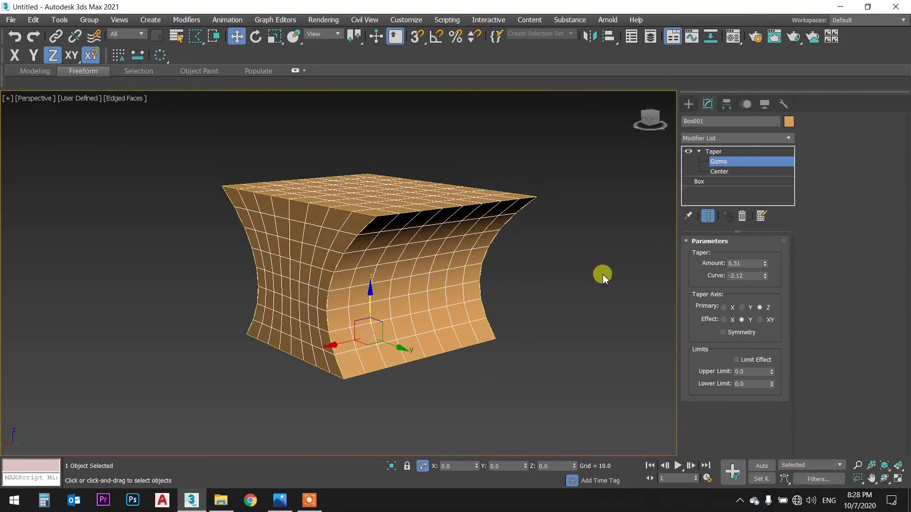
{"action": "left_click", "coordinate": [761, 320]}
{"action": "mouse_move", "coordinate": [480, 198]}
{"action": "middle_mouse_down", "text": "alt"}
{"action": "mouse_move", "coordinate": [478, 214]}
{"action": "mouse_move", "coordinate": [280, 190]}
{"action": "mouse_move", "coordinate": [504, 198]}
{"action": "mouse_move", "coordinate": [553, 179]}
{"action": "mouse_move", "coordinate": [571, 202]}
{"action": "middle_mouse_up", "text": "alt"}
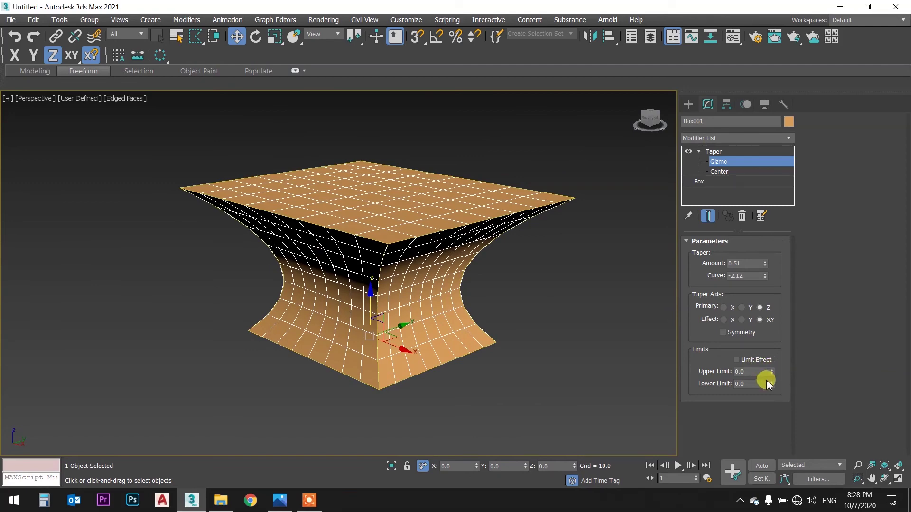
- Enable Limit Effect with Upper Limit 40.499 and Lower Limit -6.657
{"action": "left_click", "coordinate": [761, 363]}
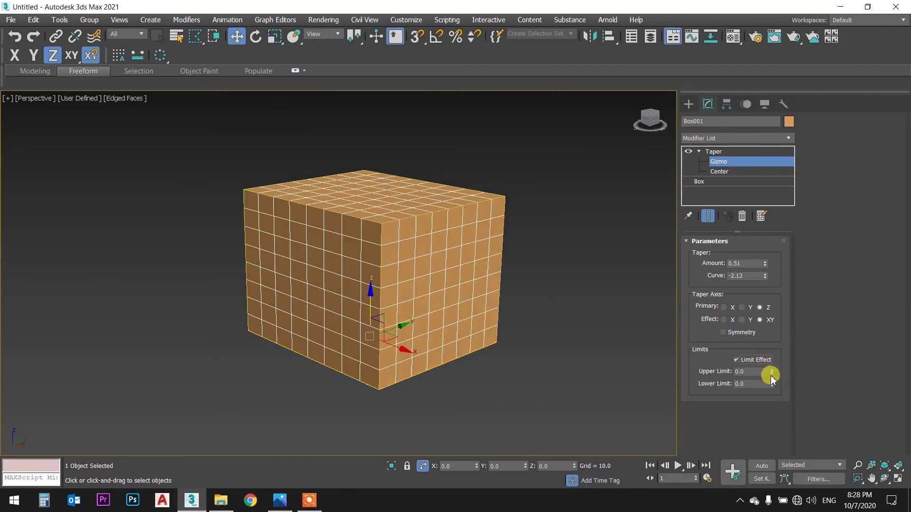
{"action": "left_click_drag", "start_coordinate": [772, 375], "coordinate": [769, 252]}
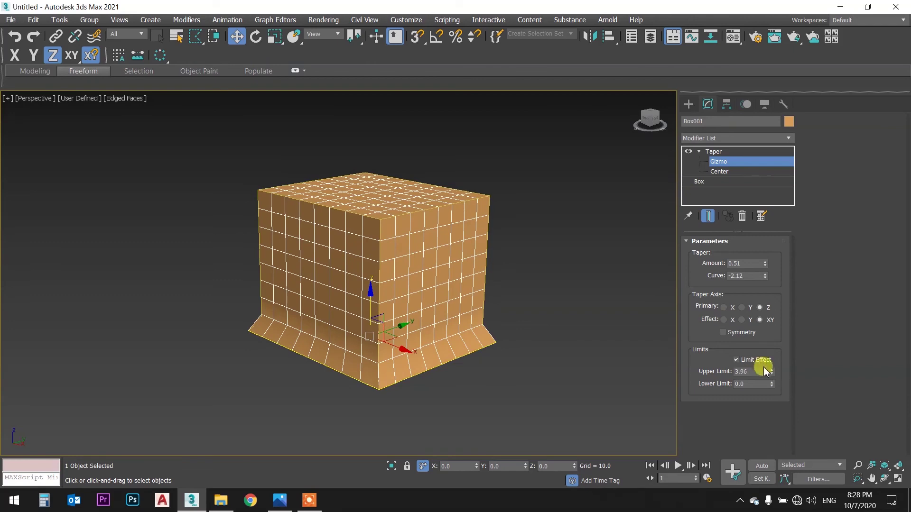
{"action": "mouse_move", "coordinate": [770, 359]}
{"action": "left_mouse_down"}
{"action": "mouse_move", "coordinate": [764, 371]}
{"action": "mouse_move", "coordinate": [766, 317]}
{"action": "left_mouse_up"}
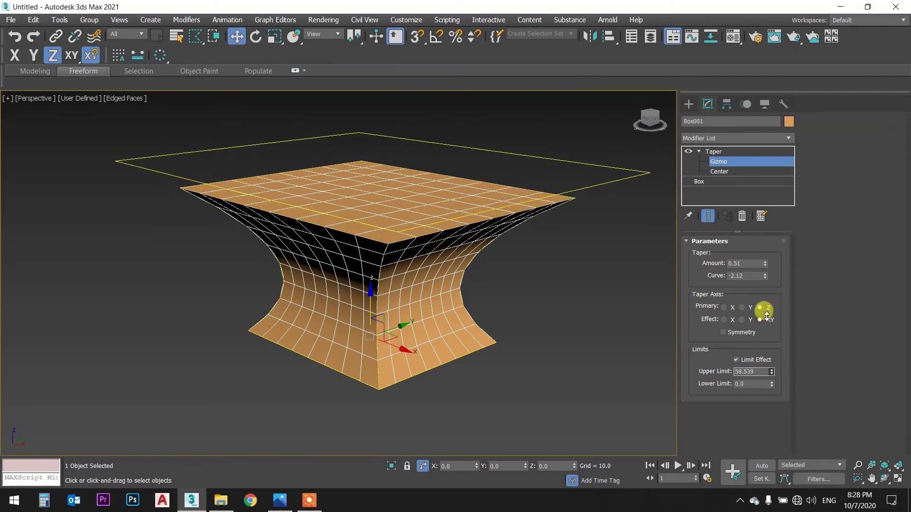
{"action": "left_click_drag", "start_coordinate": [766, 315], "coordinate": [766, 357]}
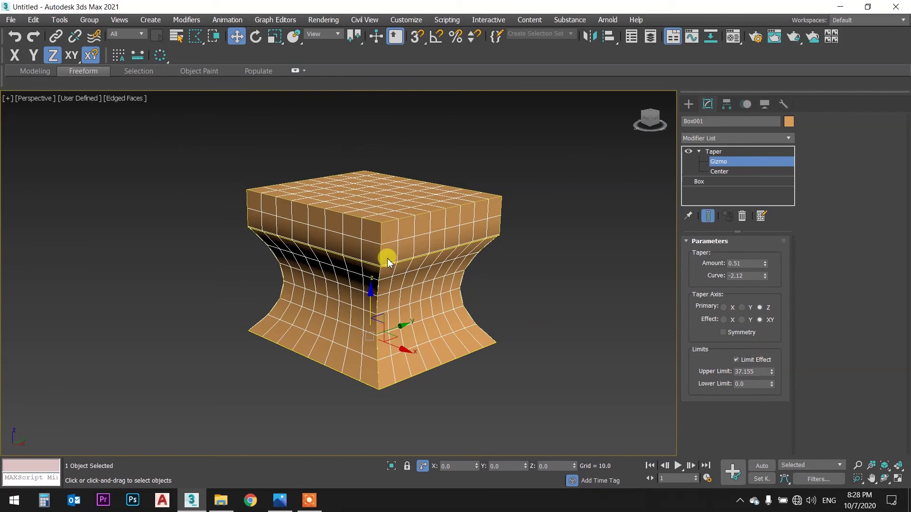
{"action": "mouse_move", "coordinate": [771, 386]}
{"action": "left_mouse_down"}
{"action": "mouse_move", "coordinate": [755, 122]}
{"action": "mouse_move", "coordinate": [680, 87]}
{"action": "mouse_move", "coordinate": [366, 364]}
{"action": "left_mouse_up"}
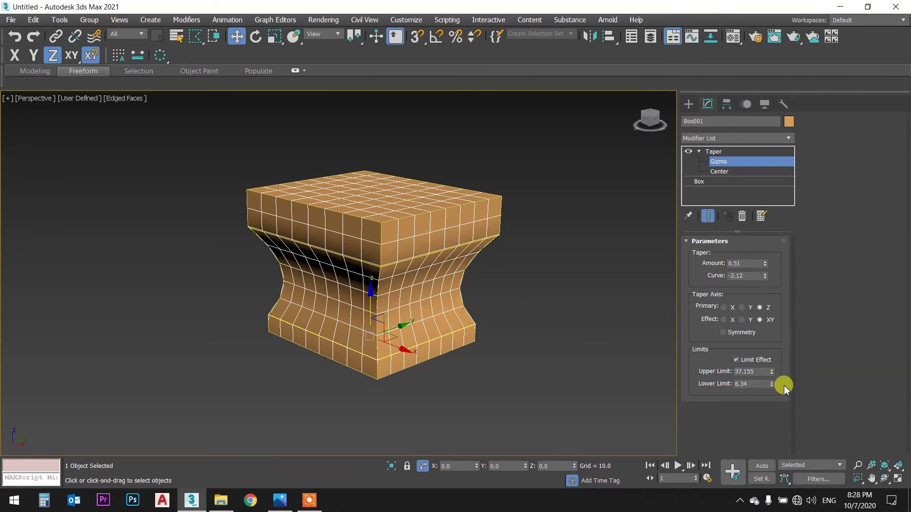
{"action": "mouse_move", "coordinate": [771, 374]}
{"action": "left_mouse_down"}
{"action": "mouse_move", "coordinate": [771, 342]}
{"action": "mouse_move", "coordinate": [770, 479]}
{"action": "mouse_move", "coordinate": [758, 366]}
{"action": "mouse_move", "coordinate": [758, 412]}
{"action": "mouse_move", "coordinate": [742, 437]}
{"action": "left_mouse_up"}
{"action": "middle_click_drag", "start_coordinate": [558, 242], "coordinate": [536, 252]}
{"action": "left_click", "coordinate": [714, 151]}
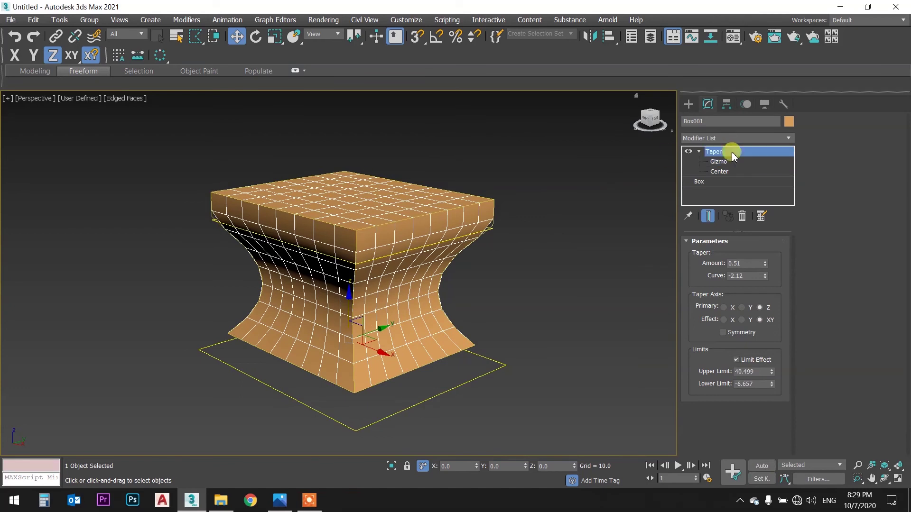
- Delete the tapered box and create Teapot001 with radius 16.254
{"action": "key", "text": "Delete"}
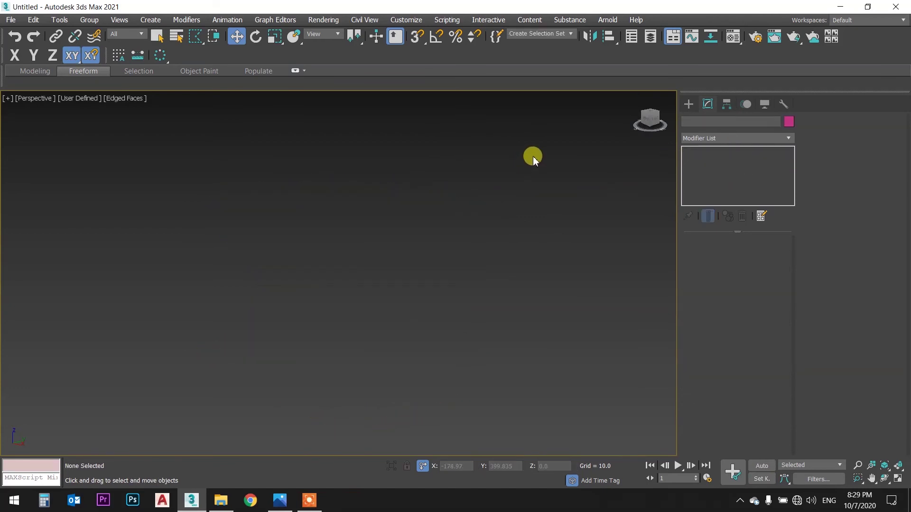
{"action": "left_click", "coordinate": [690, 104]}
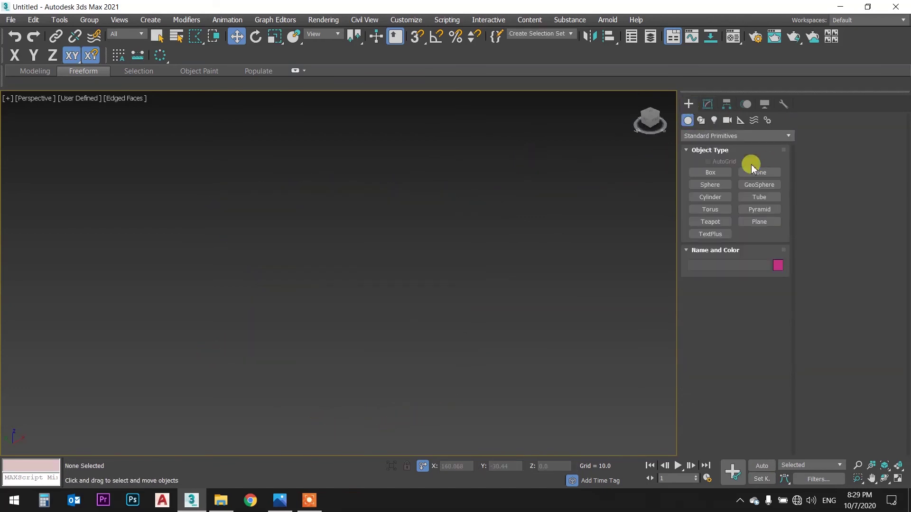
{"action": "left_click", "coordinate": [710, 222]}
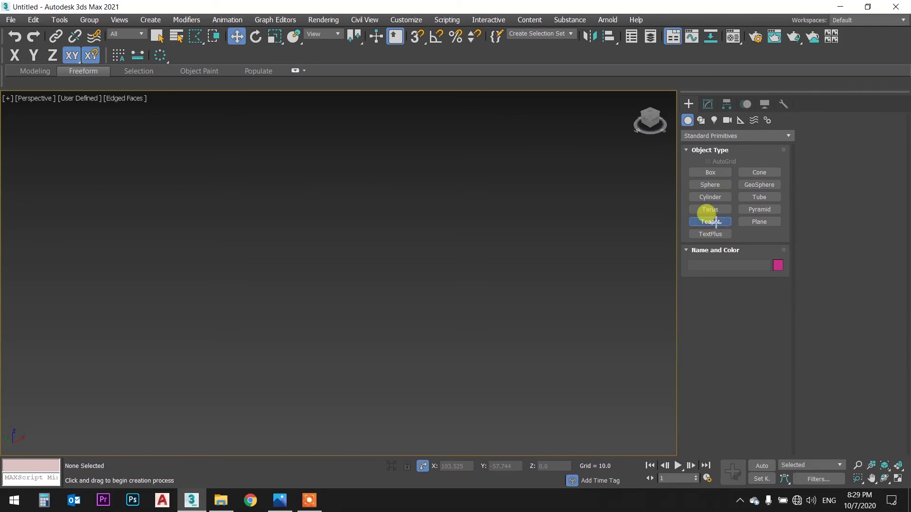
{"action": "left_click_drag", "start_coordinate": [281, 332], "coordinate": [309, 308]}
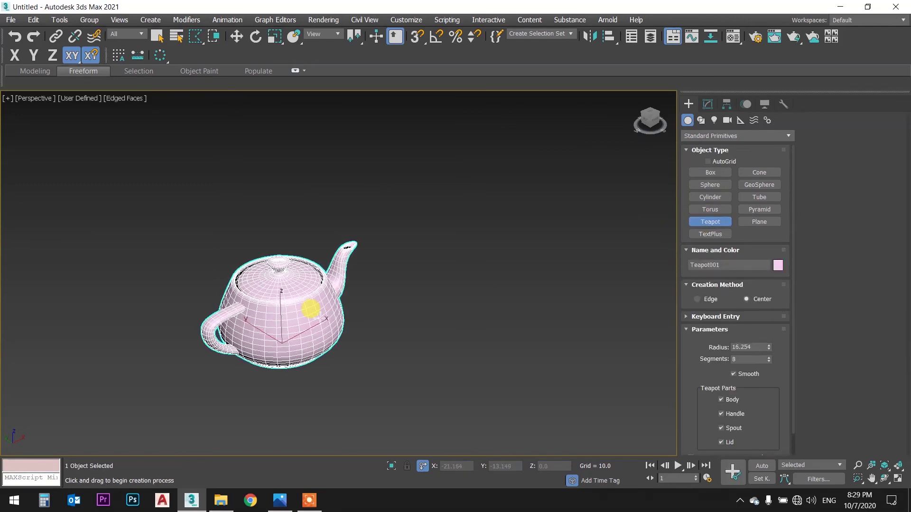
{"action": "mouse_move", "coordinate": [386, 258]}
{"action": "middle_mouse_down"}
{"action": "mouse_move", "coordinate": [368, 269]}
{"action": "mouse_move", "coordinate": [378, 260]}
{"action": "middle_mouse_up"}
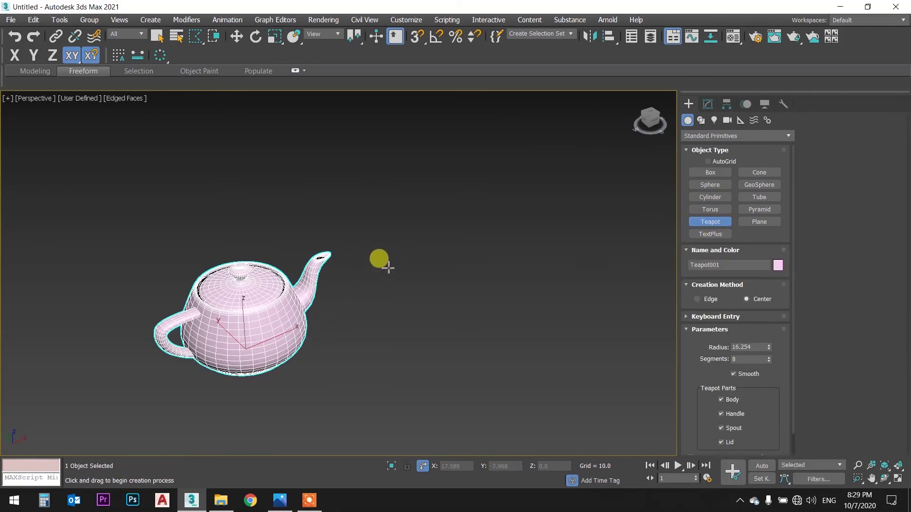
{"action": "right_click", "coordinate": [378, 260]}
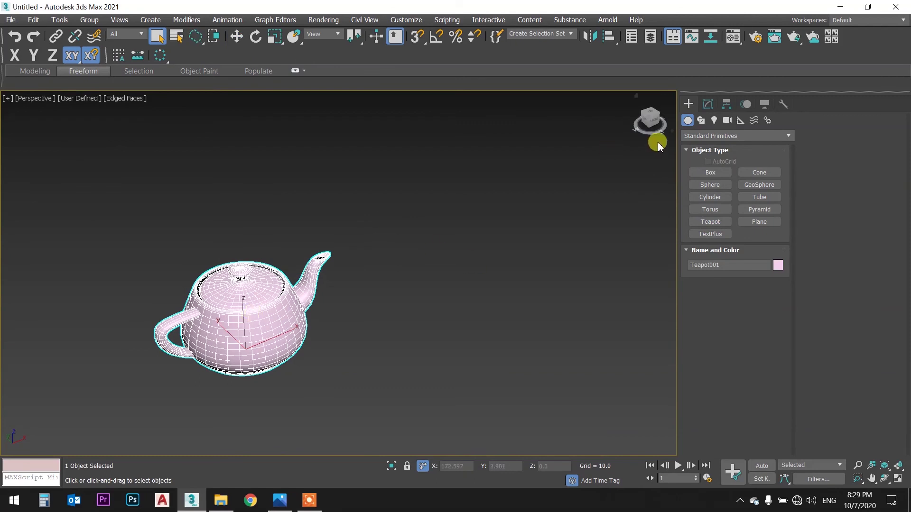
{"action": "left_click", "coordinate": [708, 104]}
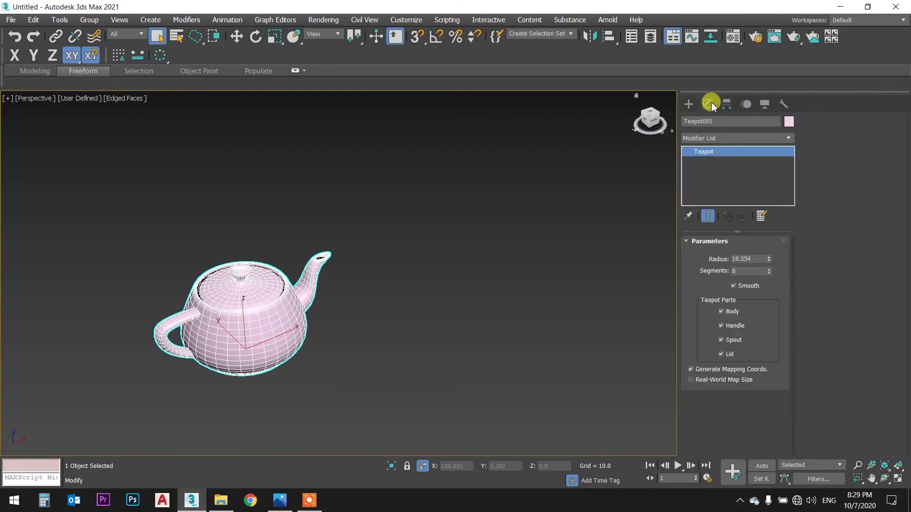
- Add a Symmetry modifier to the teapot and enter its Mirror sub-object
{"action": "left_click", "coordinate": [728, 138]}
{"action": "type", "text": "sy"}
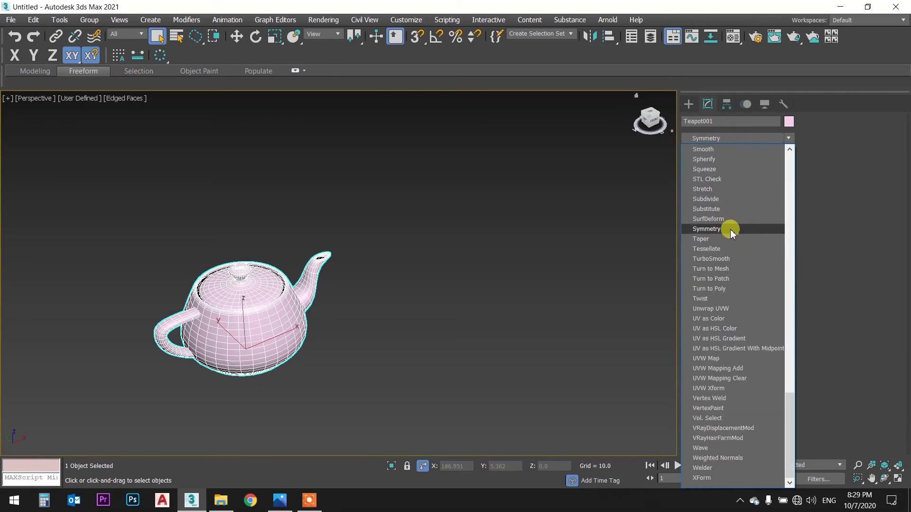
{"action": "left_click", "coordinate": [732, 229]}
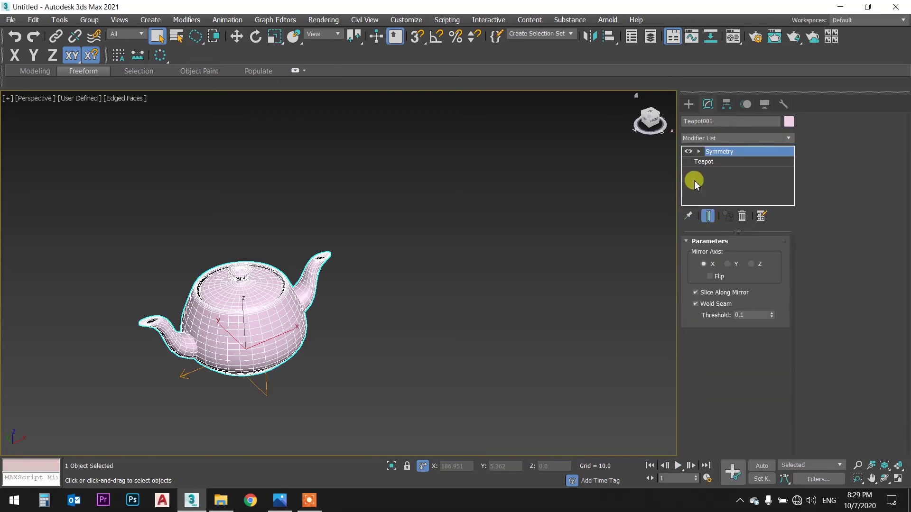
{"action": "left_click", "coordinate": [698, 151]}
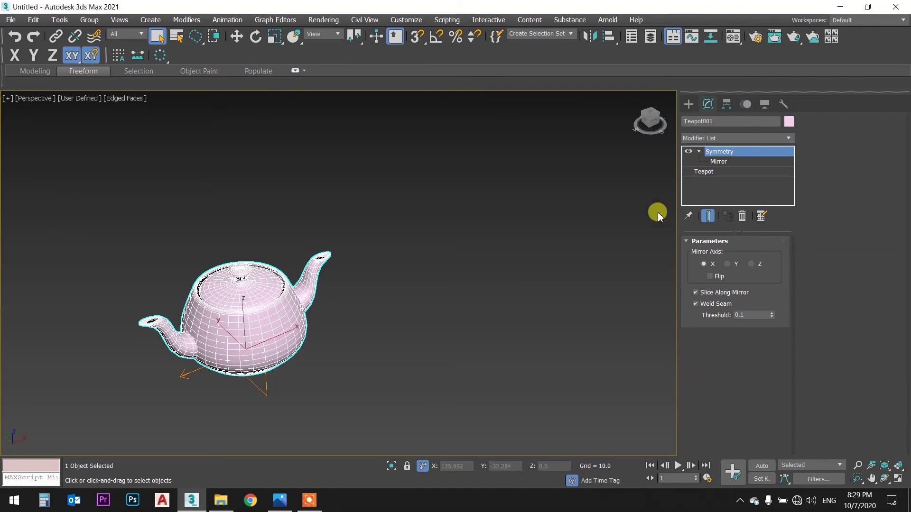
{"action": "left_click", "coordinate": [720, 162]}
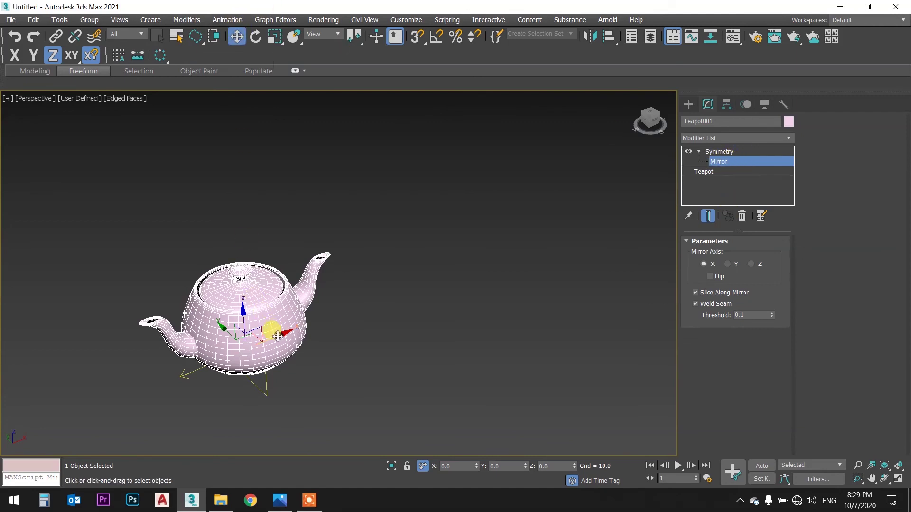
- Slide the mirror plane along X so the mirrored teapot sits beside the original
{"action": "left_click_drag", "start_coordinate": [281, 336], "coordinate": [474, 248]}
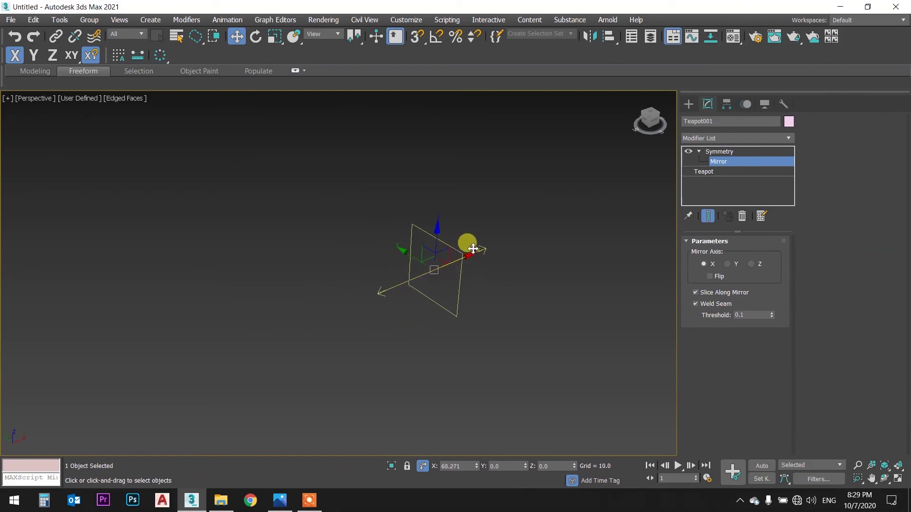
{"action": "left_click_drag", "start_coordinate": [473, 248], "coordinate": [186, 338]}
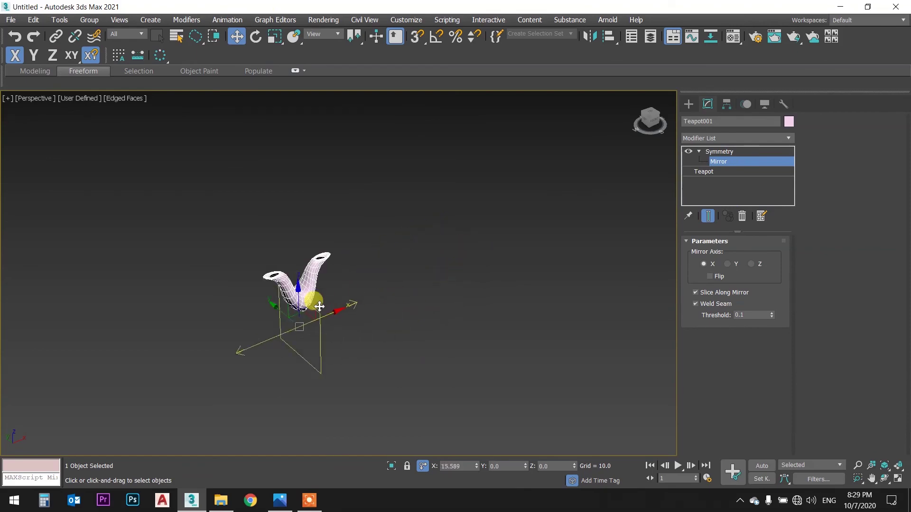
{"action": "left_click_drag", "start_coordinate": [185, 338], "coordinate": [144, 345]}
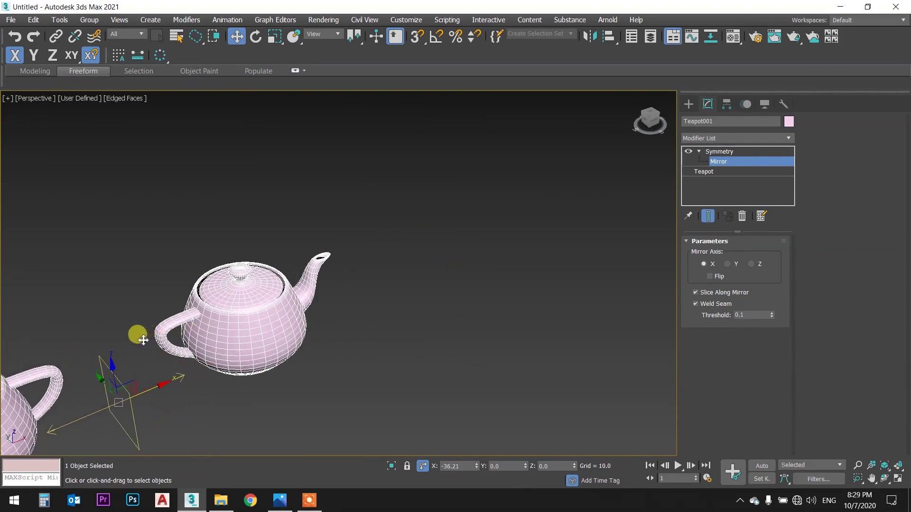
{"action": "mouse_move", "coordinate": [198, 300]}
{"action": "middle_mouse_down"}
{"action": "mouse_move", "coordinate": [371, 211]}
{"action": "mouse_move", "coordinate": [353, 264]}
{"action": "middle_mouse_up"}
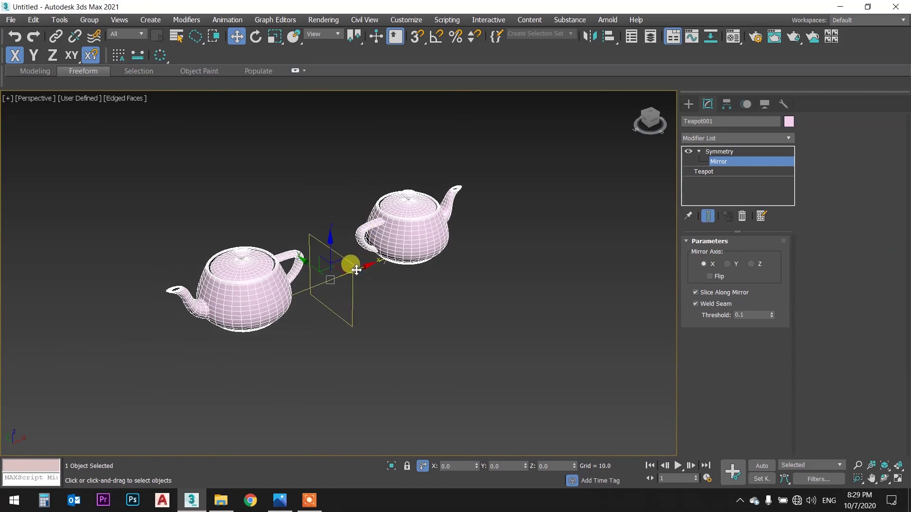
{"action": "left_click_drag", "start_coordinate": [356, 269], "coordinate": [335, 276]}
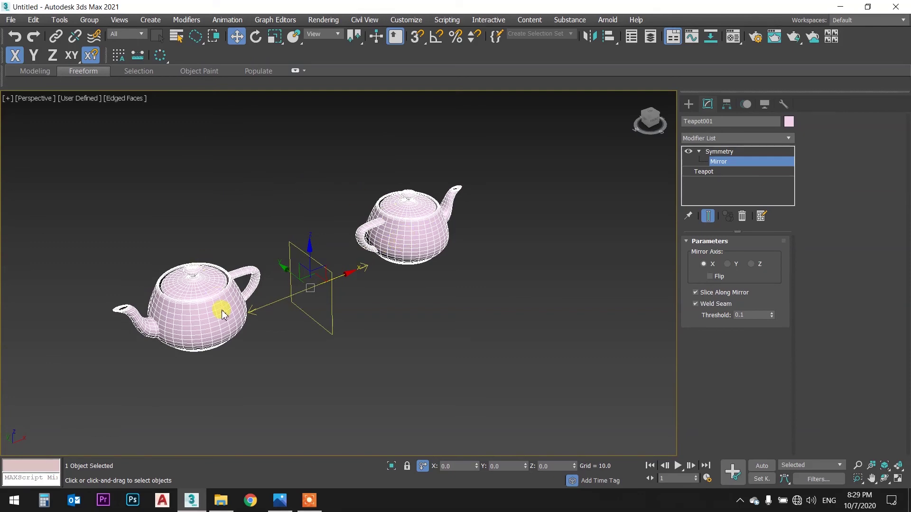
{"action": "left_click_drag", "start_coordinate": [338, 280], "coordinate": [420, 239]}
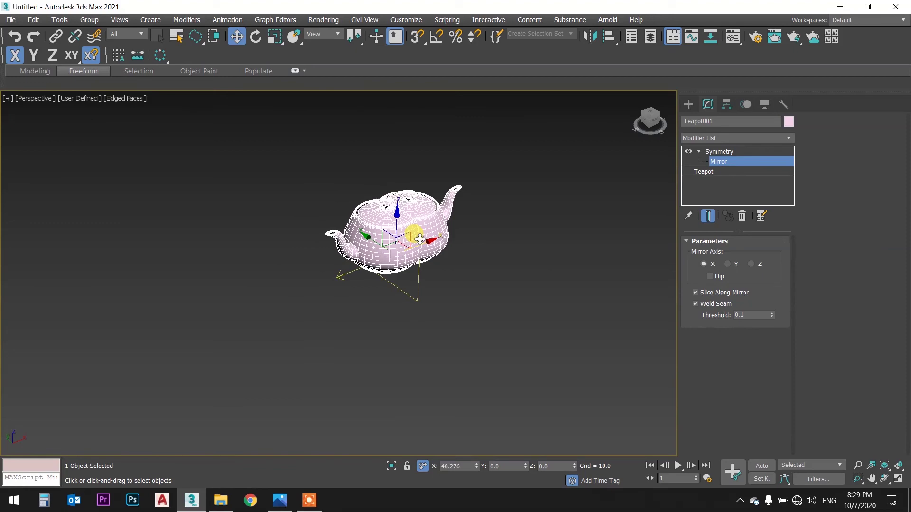
{"action": "mouse_move", "coordinate": [419, 239]}
{"action": "left_mouse_down"}
{"action": "mouse_move", "coordinate": [290, 289]}
{"action": "mouse_move", "coordinate": [484, 193]}
{"action": "mouse_move", "coordinate": [523, 186]}
{"action": "mouse_move", "coordinate": [417, 209]}
{"action": "mouse_move", "coordinate": [362, 232]}
{"action": "mouse_move", "coordinate": [397, 248]}
{"action": "left_mouse_up"}
- Try moving and rotating the mirror plane, undo the rotation, and leave Mirror editing
{"action": "middle_click_drag", "start_coordinate": [370, 227], "coordinate": [299, 234], "text": "alt"}
{"action": "mouse_move", "coordinate": [296, 253]}
{"action": "left_mouse_down"}
{"action": "mouse_move", "coordinate": [299, 127]}
{"action": "mouse_move", "coordinate": [300, 289]}
{"action": "mouse_move", "coordinate": [300, 117]}
{"action": "mouse_move", "coordinate": [301, 183]}
{"action": "mouse_move", "coordinate": [319, 175]}
{"action": "mouse_move", "coordinate": [332, 188]}
{"action": "left_mouse_up"}
{"action": "key", "text": "e"}
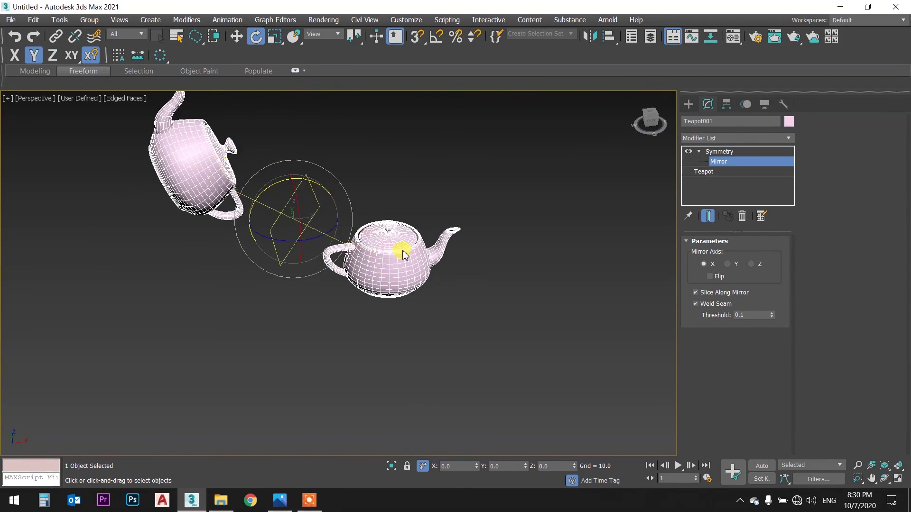
{"action": "key", "text": "ctrl+z"}
{"action": "key", "text": "ctrl+z"}
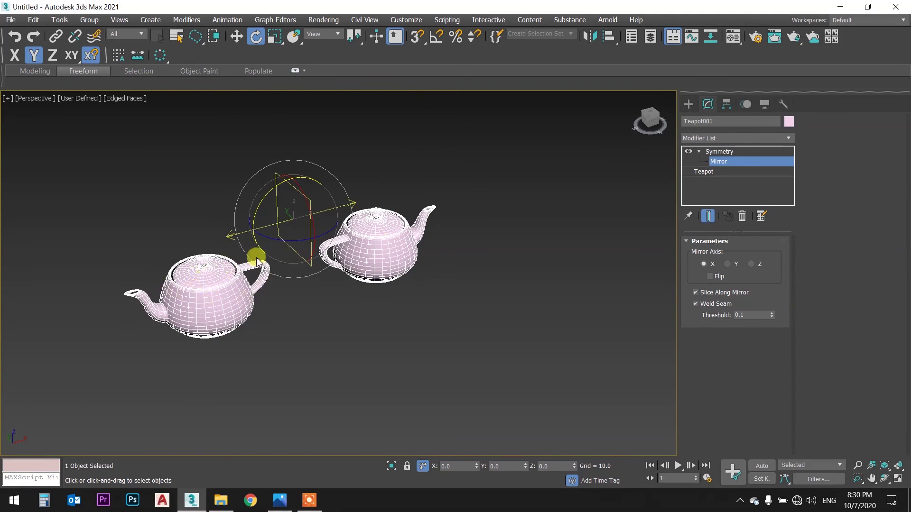
{"action": "left_click", "coordinate": [723, 153]}
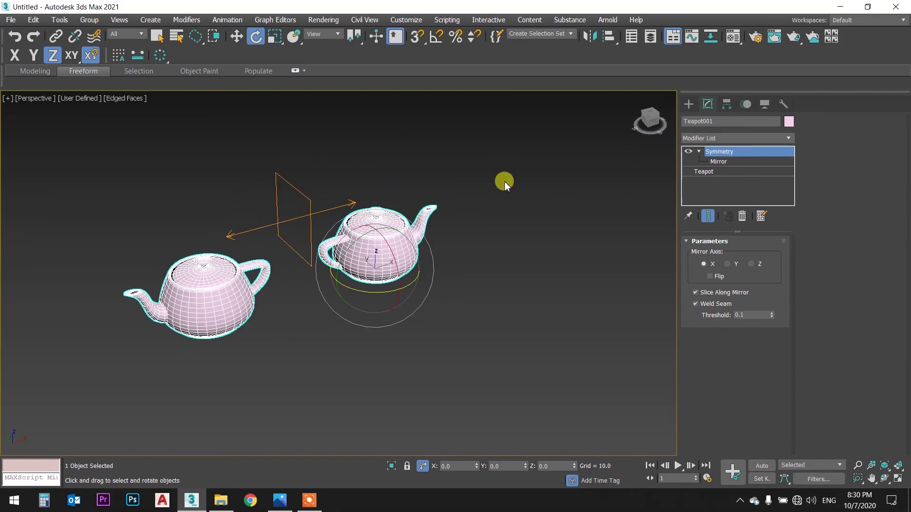
- Move the mirror plane back to 0,0,0, merging the halves into a double-spouted teapot
{"action": "left_click", "coordinate": [502, 178]}
{"action": "left_click", "coordinate": [390, 236]}
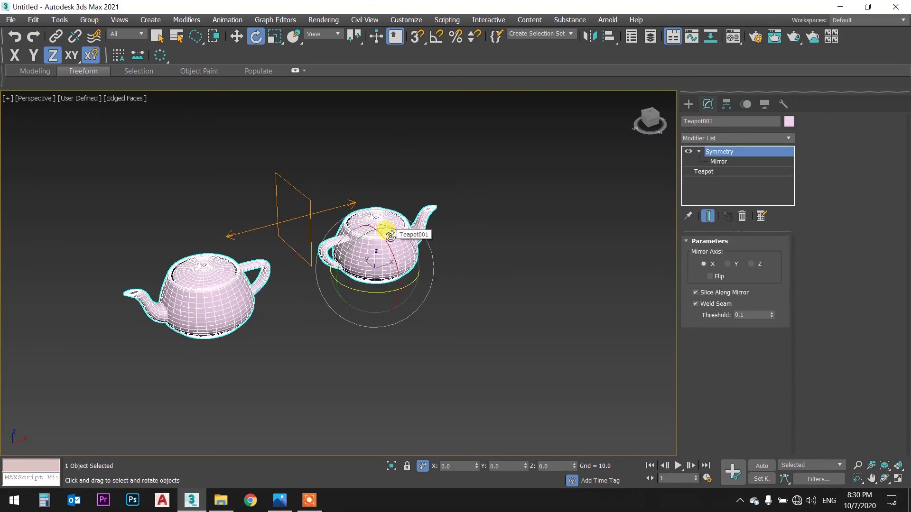
{"action": "key", "text": "q"}
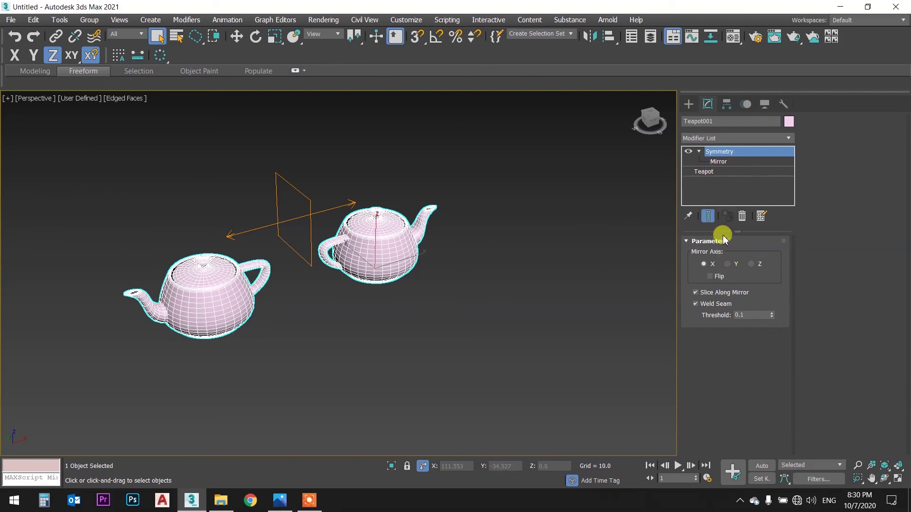
{"action": "left_click", "coordinate": [718, 162]}
{"action": "left_click_drag", "start_coordinate": [321, 203], "coordinate": [393, 190]}
{"action": "scroll", "coordinate": [424, 199], "scroll_direction": "up", "scroll_amount": 1}
{"action": "scroll", "coordinate": [396, 220], "scroll_direction": "up", "scroll_amount": 4}
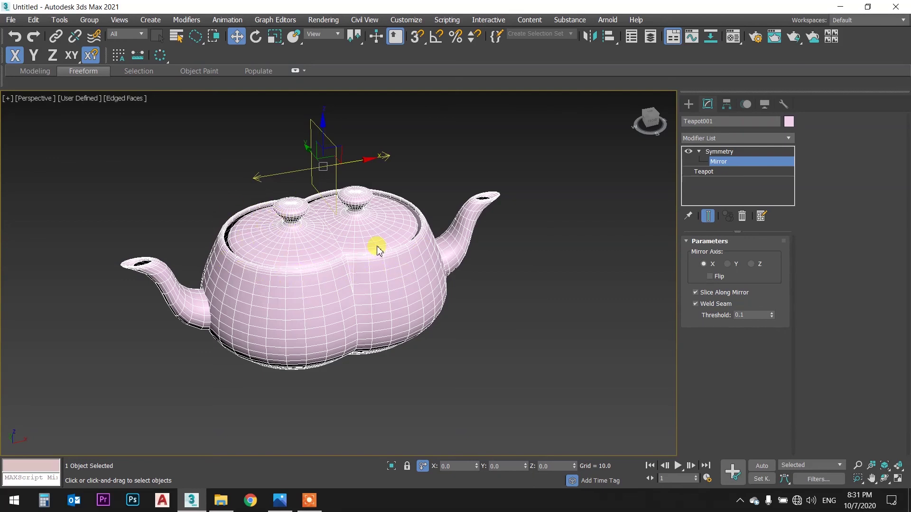
{"action": "left_click", "coordinate": [726, 151]}
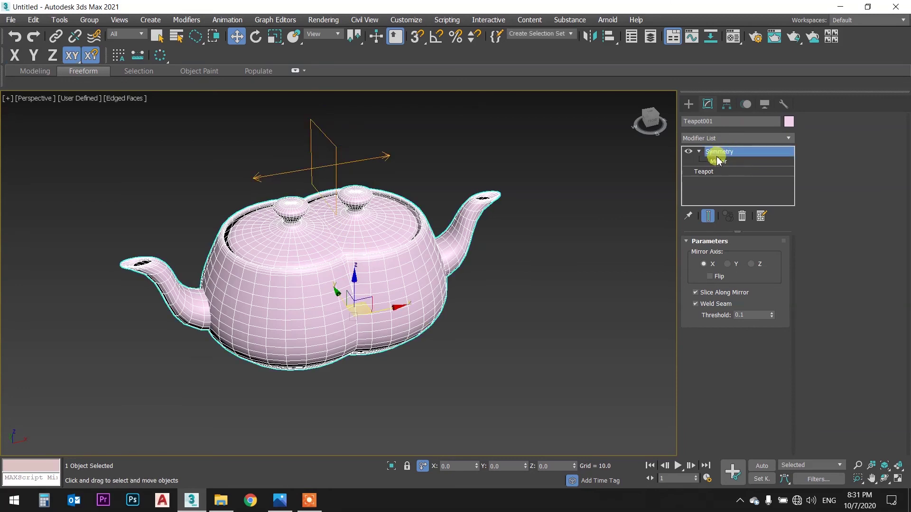
- Convert the teapot to Editable Poly and delete four polygons on its side
{"action": "right_click", "coordinate": [406, 243]}
{"action": "mouse_move", "coordinate": [431, 373]}
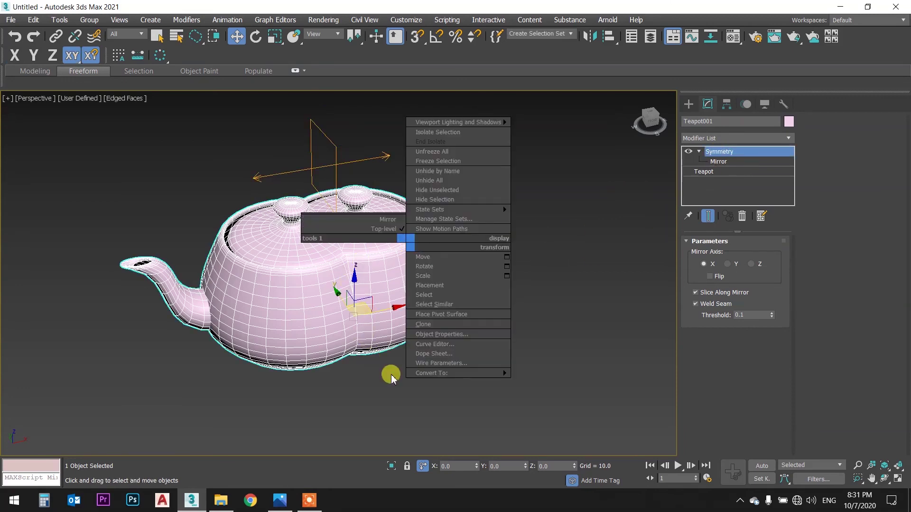
{"action": "left_click", "coordinate": [545, 383]}
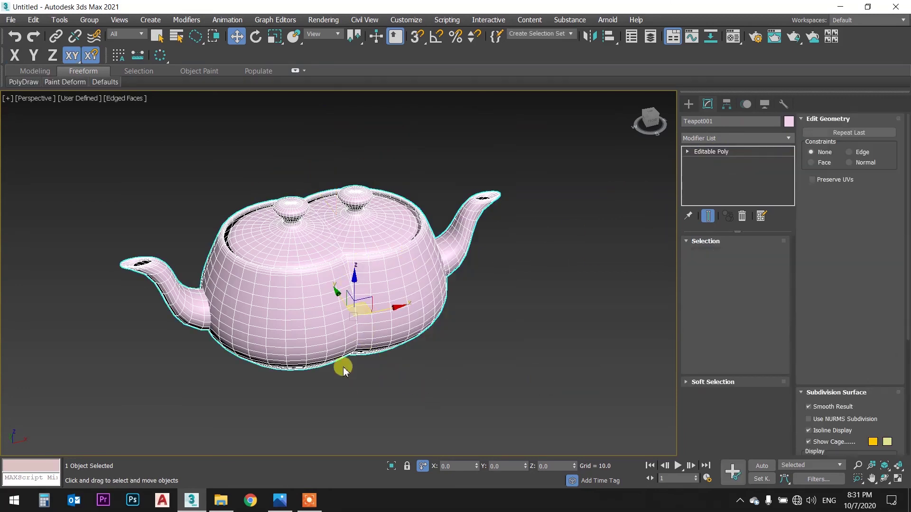
{"action": "scroll", "coordinate": [340, 290], "scroll_direction": "up", "scroll_amount": 3}
{"action": "scroll", "coordinate": [339, 289], "scroll_direction": "up", "scroll_amount": 2}
{"action": "left_click", "coordinate": [687, 151]}
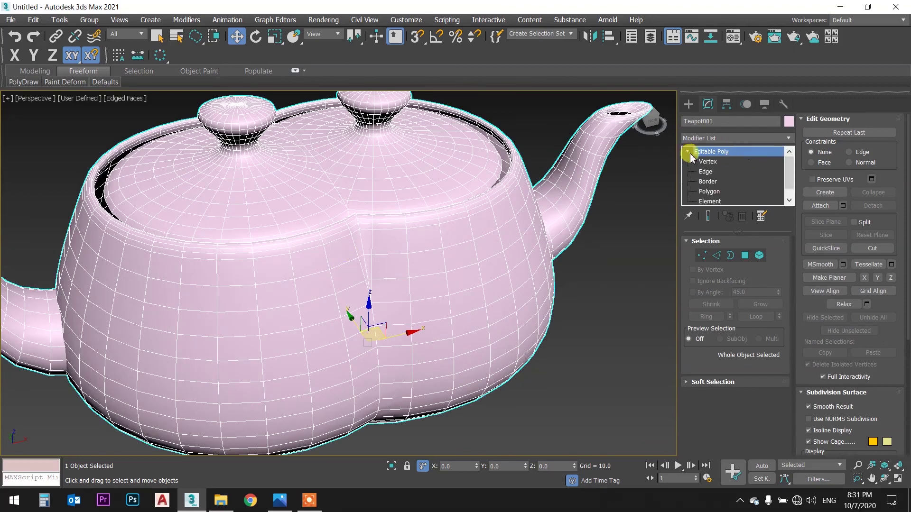
{"action": "left_click", "coordinate": [709, 191]}
{"action": "left_click", "coordinate": [346, 247]}
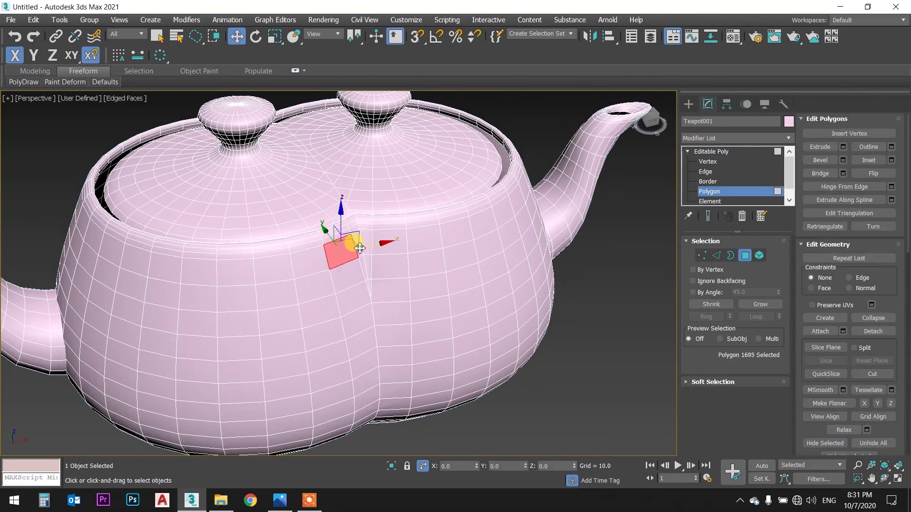
{"action": "scroll", "coordinate": [359, 239], "scroll_direction": "up", "scroll_amount": 3}
{"action": "left_click", "coordinate": [363, 235], "text": "ctrl"}
{"action": "left_click", "coordinate": [423, 234], "text": "ctrl"}
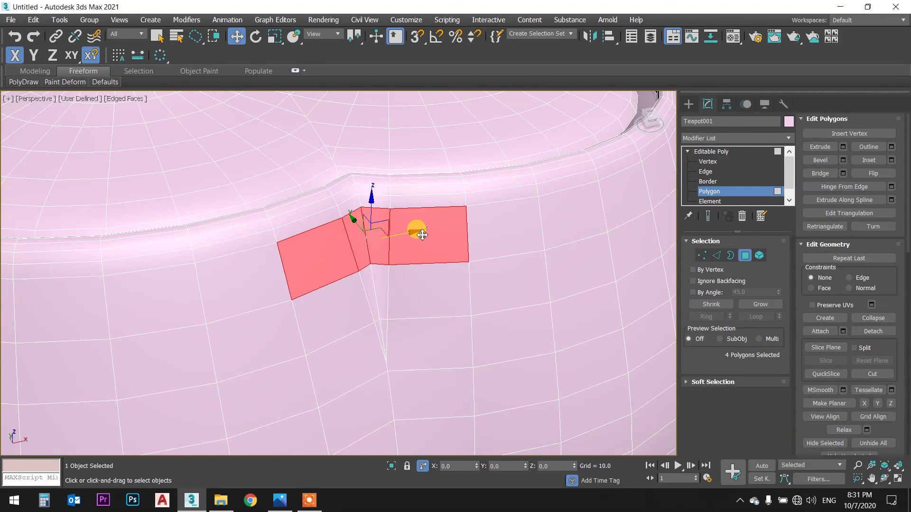
{"action": "key", "text": "Delete"}
- Set viewport shading to DX Mode, then undo back to the Symmetry teapot
{"action": "mouse_move", "coordinate": [407, 234]}
{"action": "middle_mouse_down"}
{"action": "mouse_move", "coordinate": [386, 254]}
{"action": "mouse_move", "coordinate": [331, 216]}
{"action": "middle_mouse_up"}
{"action": "left_click", "coordinate": [81, 98]}
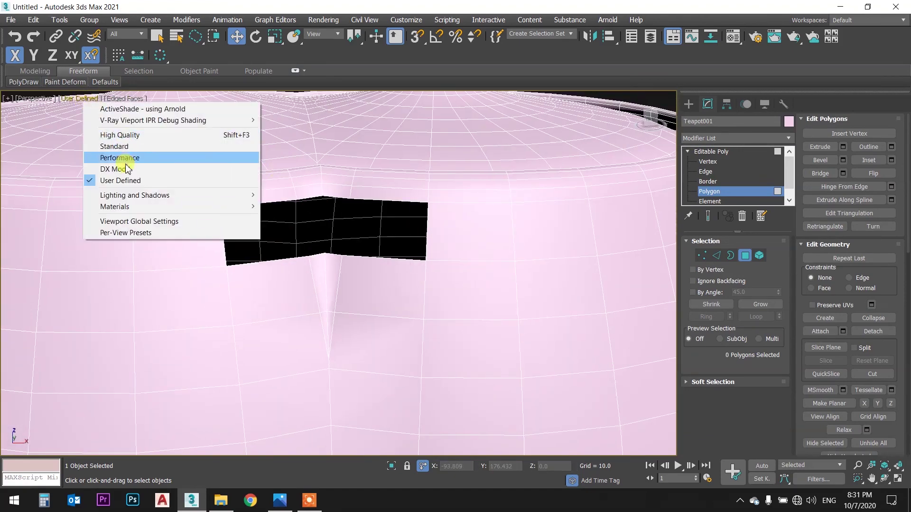
{"action": "left_click", "coordinate": [161, 170]}
{"action": "middle_click_drag", "start_coordinate": [319, 179], "coordinate": [340, 200], "text": "alt"}
{"action": "scroll", "coordinate": [345, 198], "scroll_direction": "down", "scroll_amount": 5}
{"action": "scroll", "coordinate": [400, 218], "scroll_direction": "down", "scroll_amount": 4}
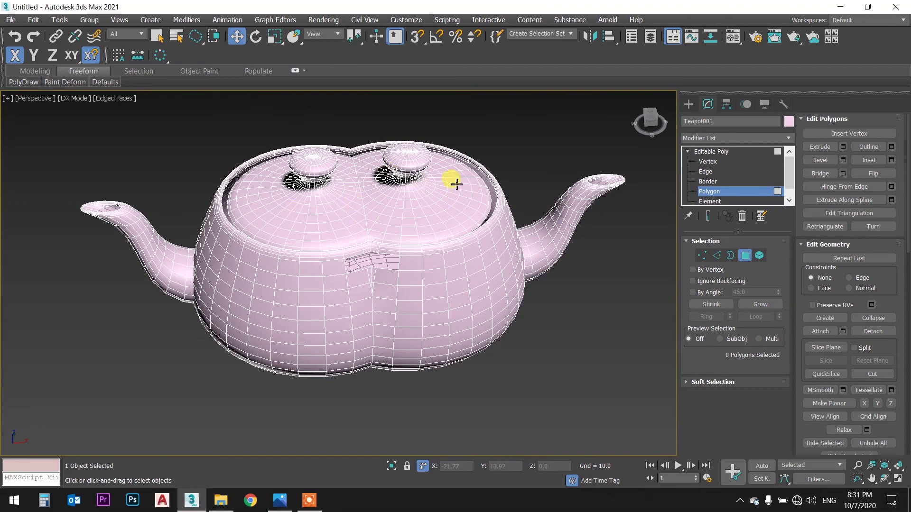
{"action": "middle_click_drag", "start_coordinate": [384, 183], "coordinate": [346, 212], "text": "alt"}
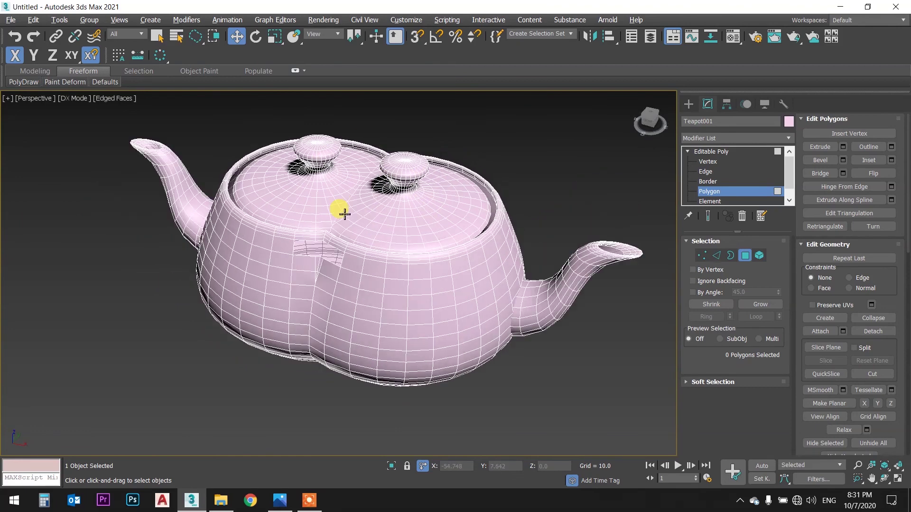
{"action": "key", "text": "ctrl+z"}
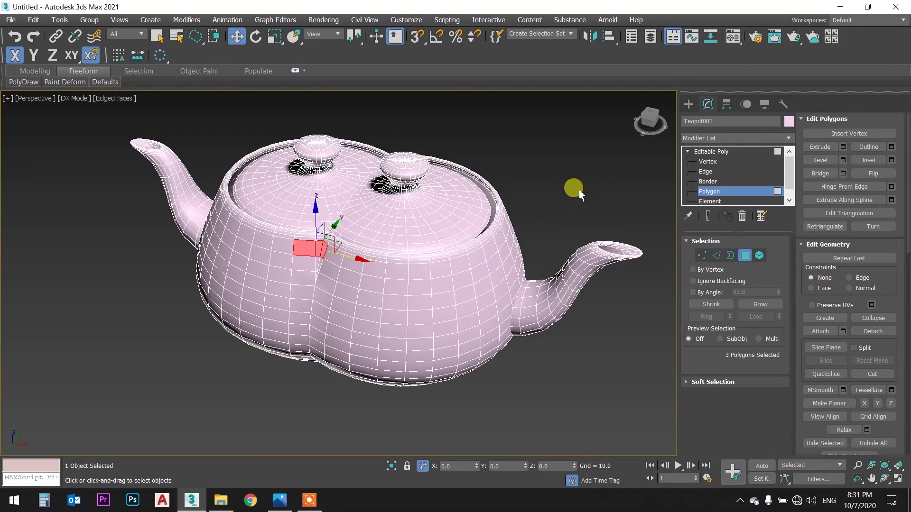
{"action": "key", "text": "ctrl+z"}
{"action": "key", "text": "ctrl+z"}
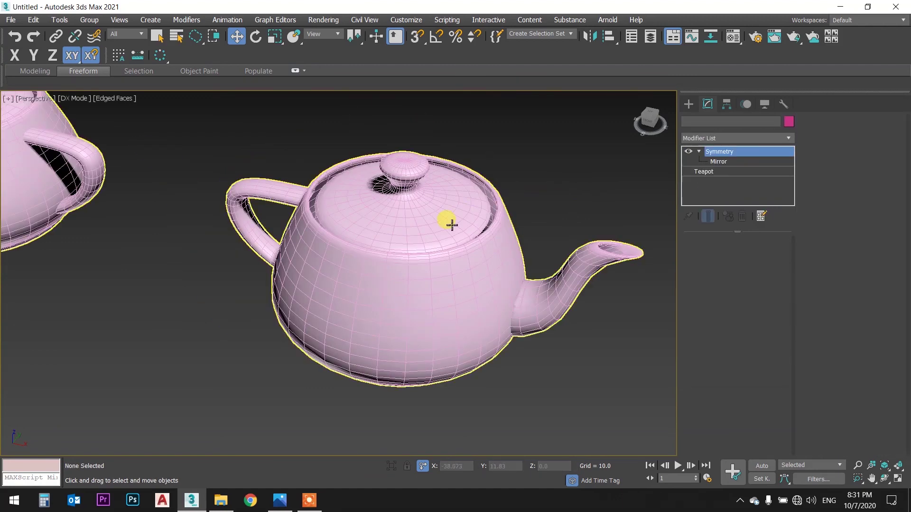
- Slide Teapot001's Symmetry mirror plane along X to merge the halves into one teapot
{"action": "left_click", "coordinate": [447, 219]}
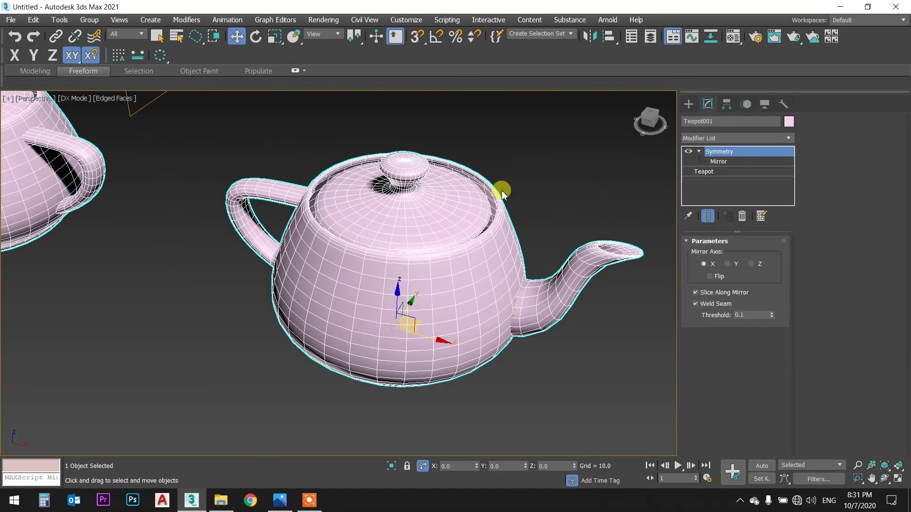
{"action": "left_click", "coordinate": [537, 178]}
{"action": "key", "text": "y"}
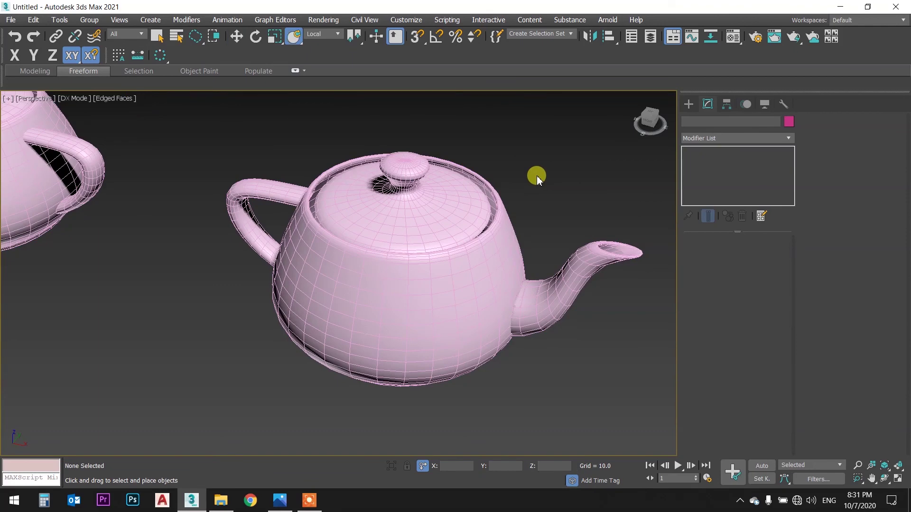
{"action": "left_click", "coordinate": [463, 219]}
{"action": "left_click", "coordinate": [719, 162]}
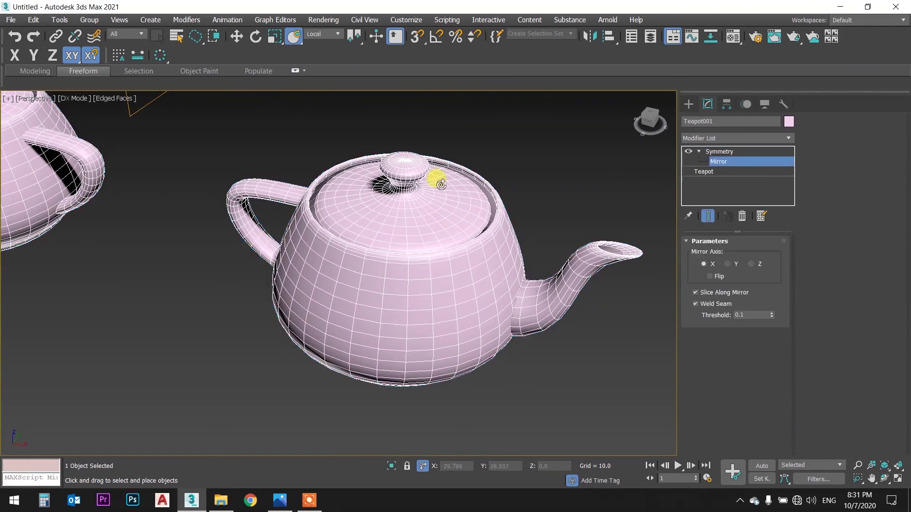
{"action": "key", "text": "w"}
{"action": "scroll", "coordinate": [416, 187], "scroll_direction": "down", "scroll_amount": 5}
{"action": "left_click_drag", "start_coordinate": [336, 138], "coordinate": [433, 167]}
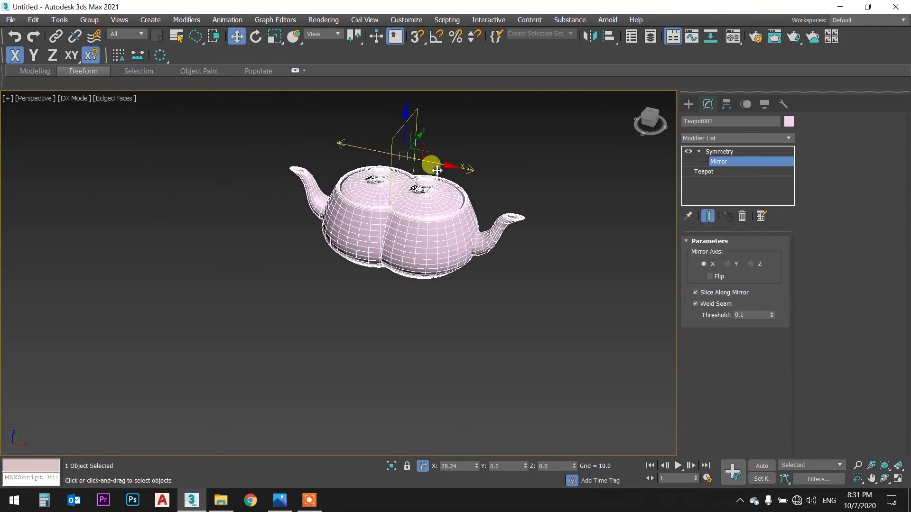
{"action": "scroll", "coordinate": [469, 220], "scroll_direction": "up", "scroll_amount": 5}
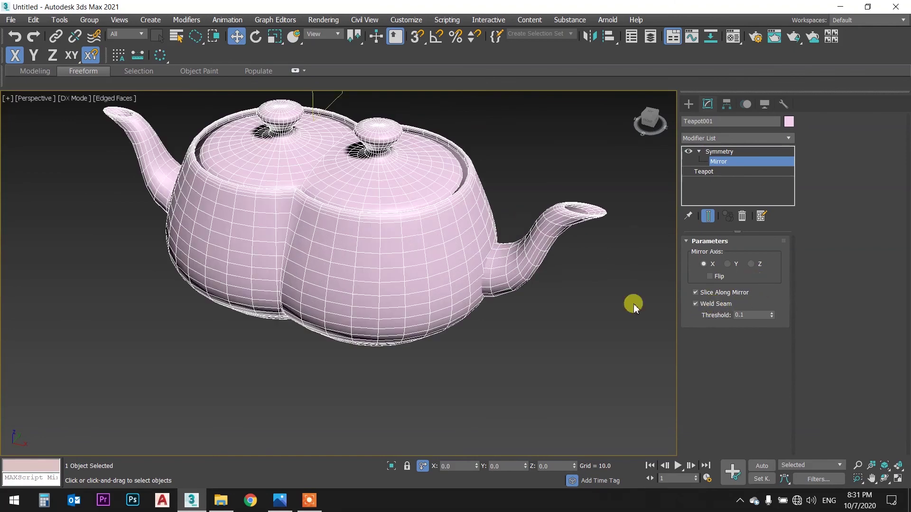
{"action": "middle_click_drag", "start_coordinate": [261, 227], "coordinate": [282, 231], "text": "alt"}
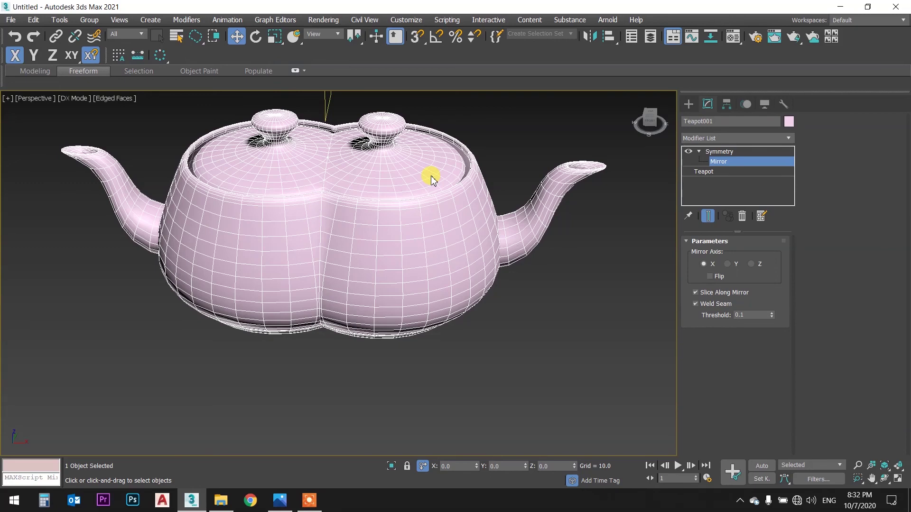
{"action": "middle_click_drag", "start_coordinate": [432, 179], "coordinate": [430, 211]}
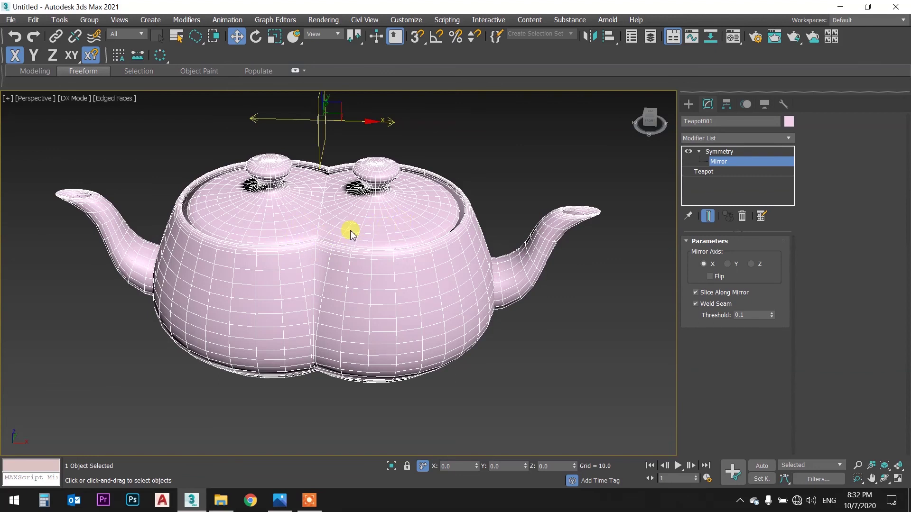
- Compare with the reference image, then deselect and orbit around the merged double-spouted teapot
{"action": "left_click", "coordinate": [719, 151]}
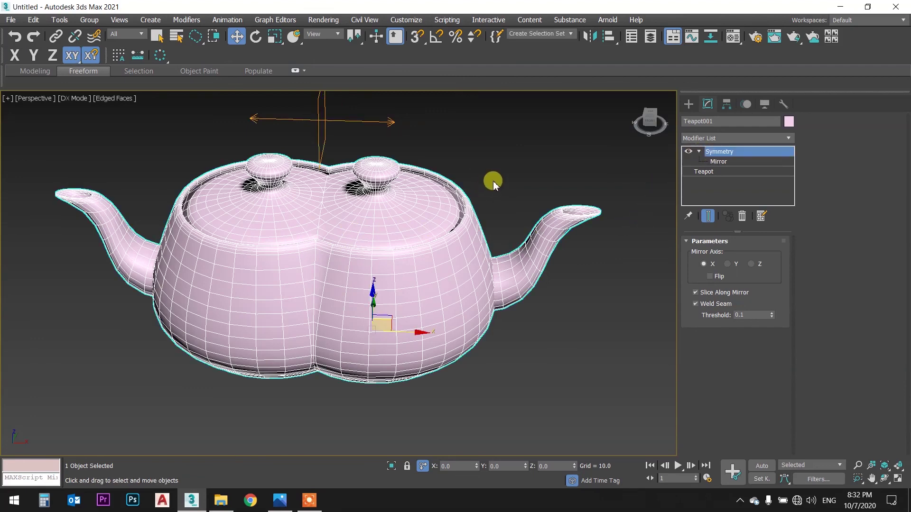
{"action": "left_click", "coordinate": [280, 501]}
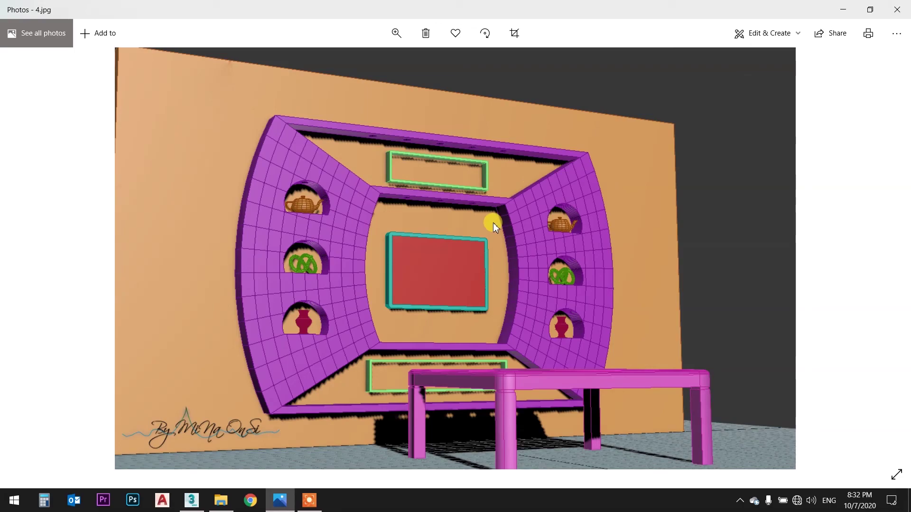
{"action": "left_click", "coordinate": [898, 9]}
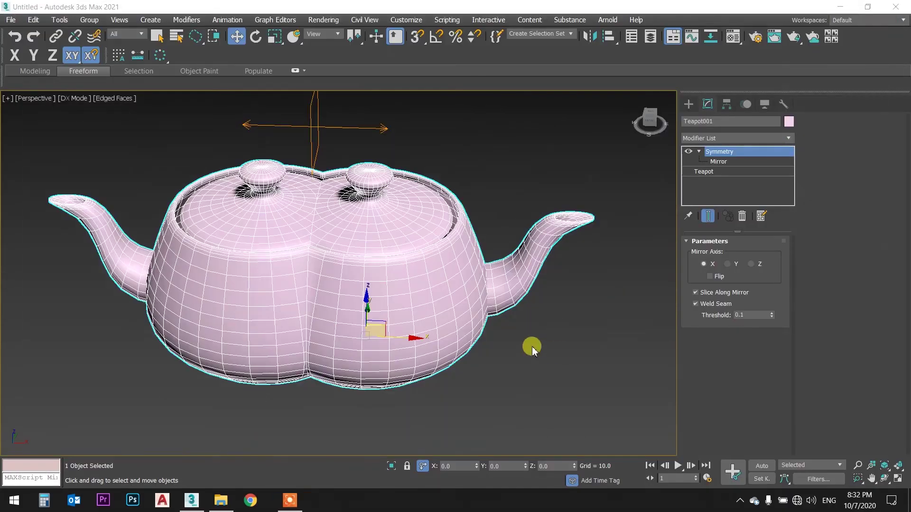
{"action": "left_click", "coordinate": [545, 142]}
{"action": "middle_click_drag", "start_coordinate": [507, 162], "coordinate": [310, 432], "text": "alt"}
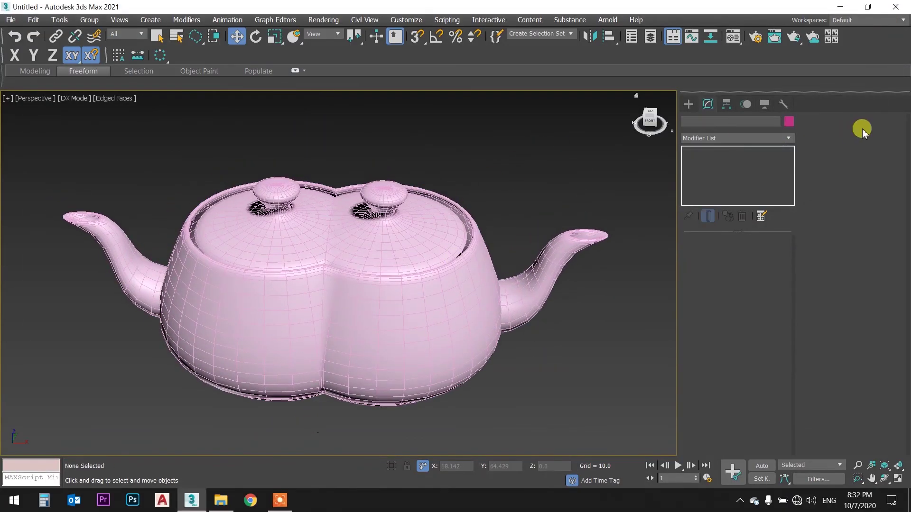
- Open the Tasks folder in Lecture 9 modeling and view reference image 4.jpg
{"action": "key", "text": "alt+Tab"}
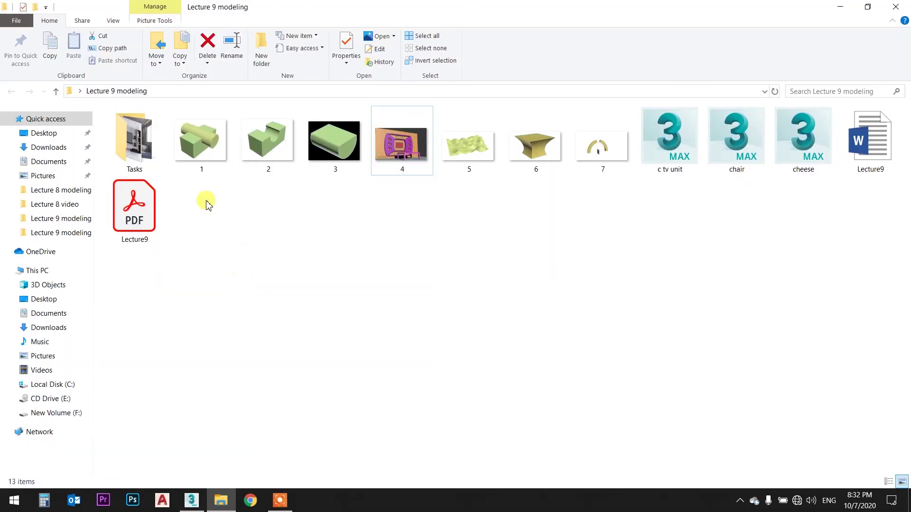
{"action": "double_click", "coordinate": [136, 138]}
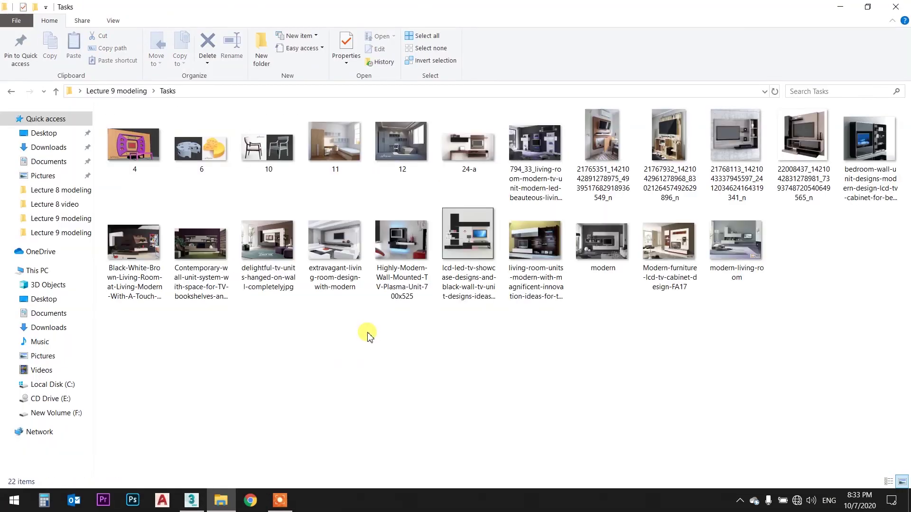
{"action": "left_click", "coordinate": [119, 140]}
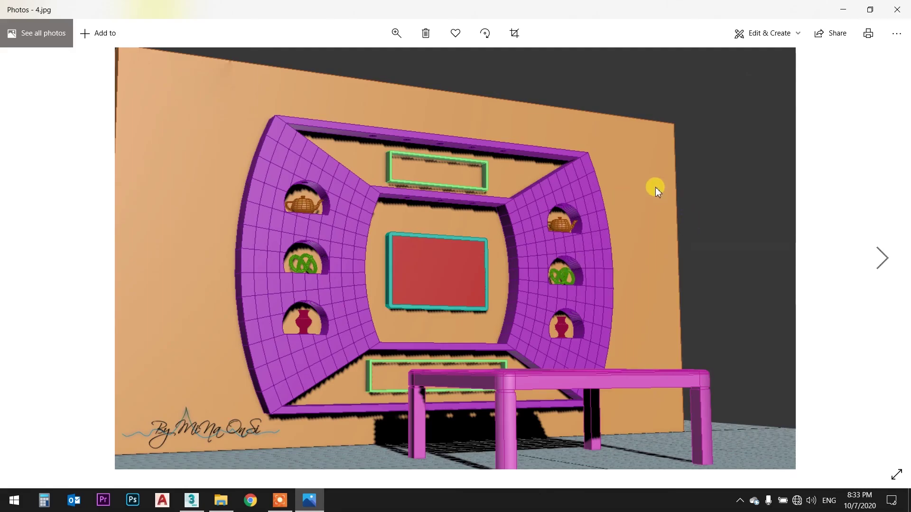
- Step through reference images 6.jpg and 10.jpg to the bedroom render 11.jpg
{"action": "key", "text": "Right"}
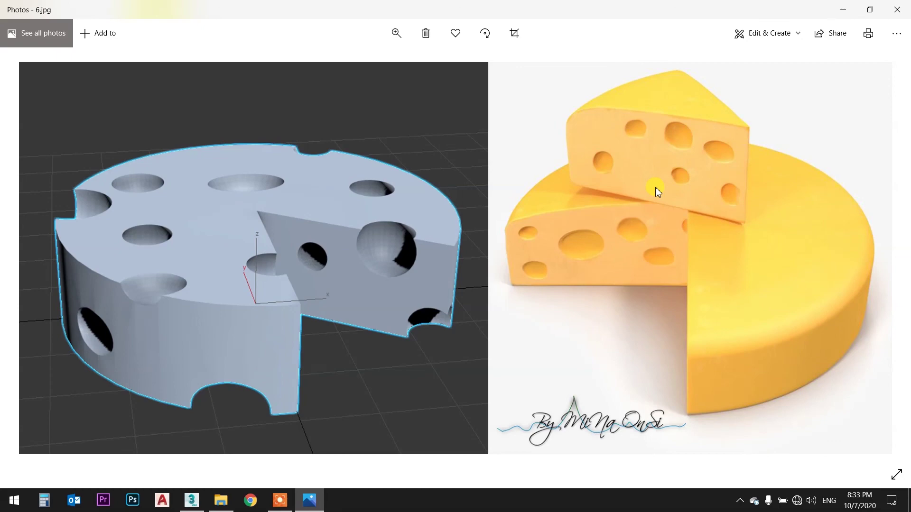
{"action": "key", "text": "Right"}
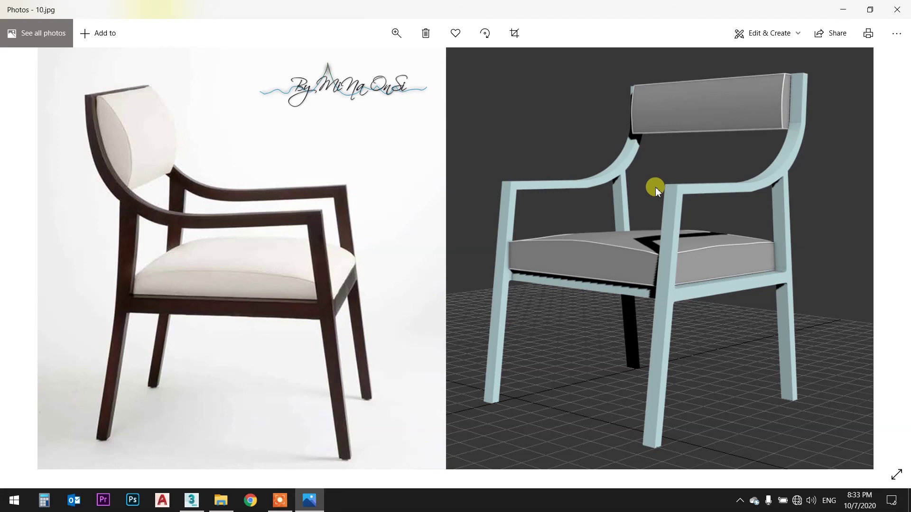
{"action": "key", "text": "Right"}
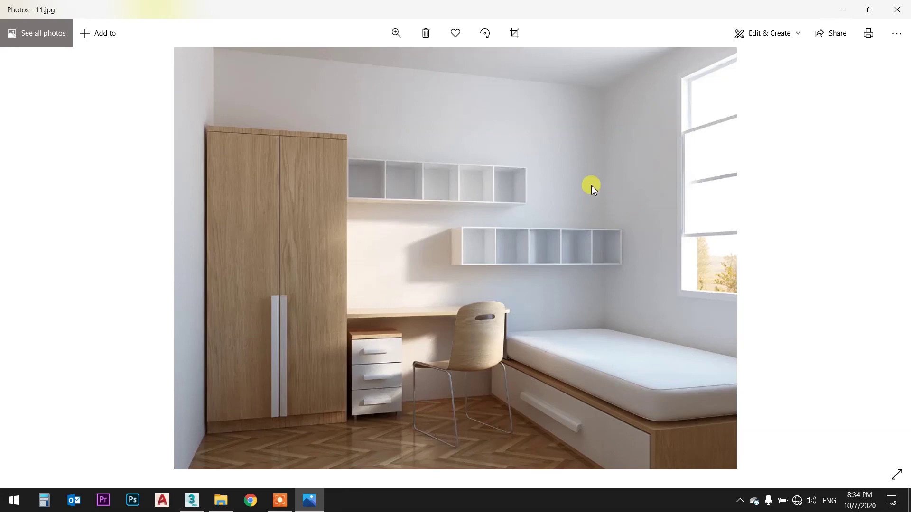
- Browse from 12.jpg and 24-a.jpg through the living-room and wooden TV panel photos
{"action": "key", "text": "Right"}
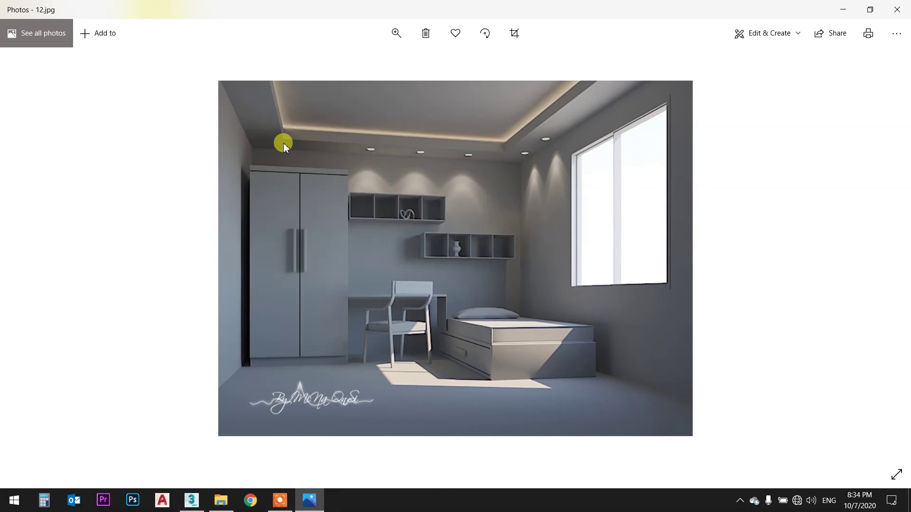
{"action": "key", "text": "Right"}
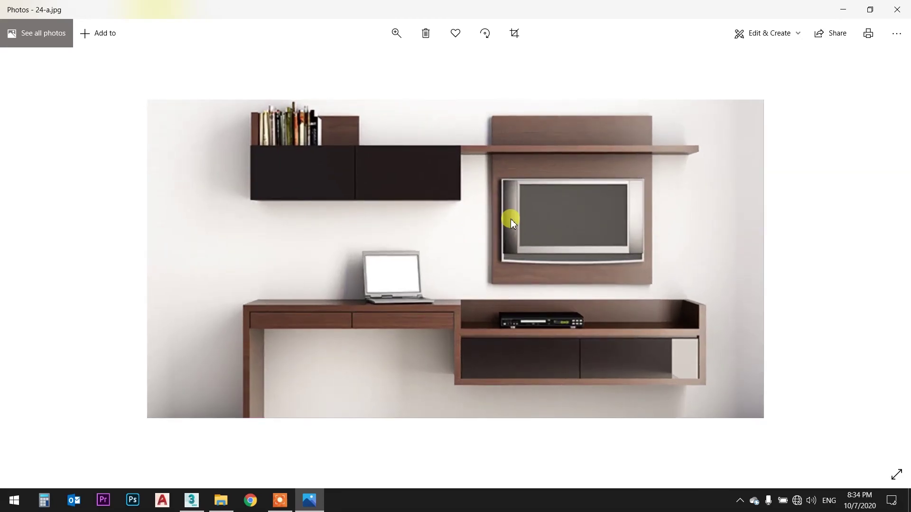
{"action": "key", "text": "Right"}
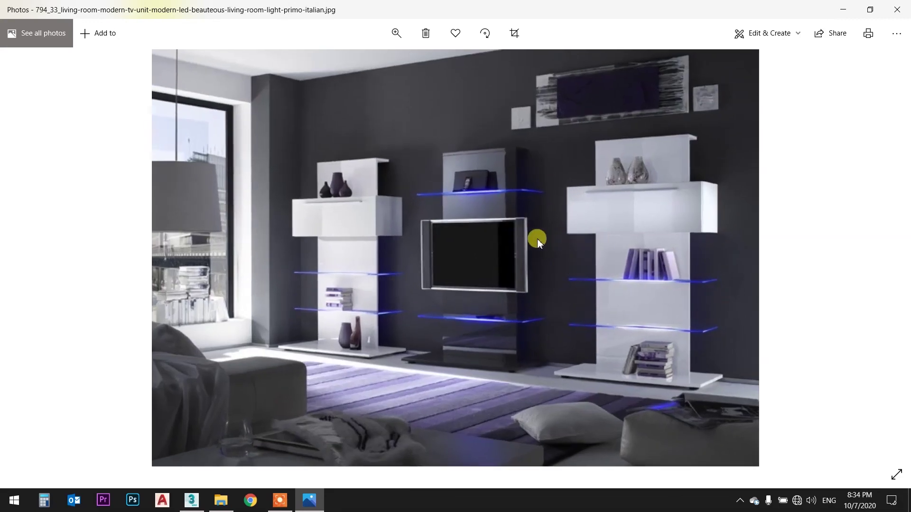
{"action": "key", "text": "Right"}
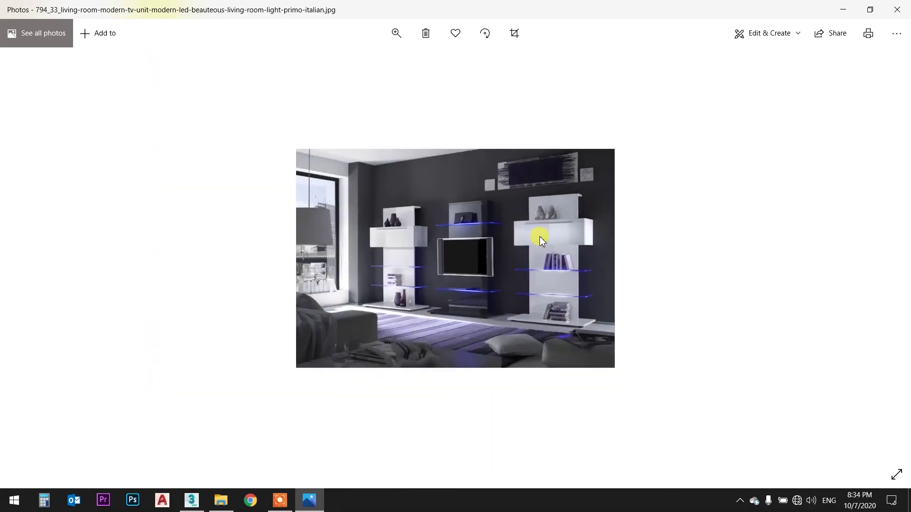
{"action": "scroll", "coordinate": [529, 256], "scroll_direction": "up", "scroll_amount": 2, "text": "ctrl"}
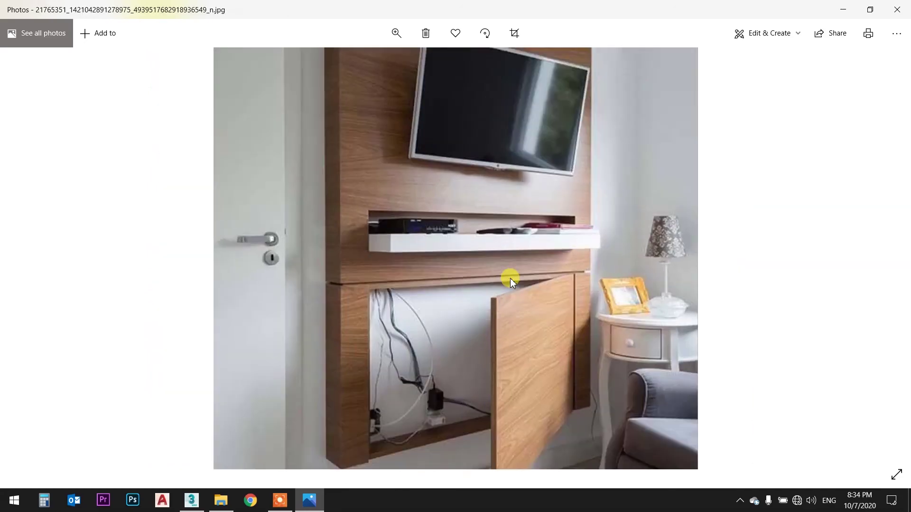
{"action": "scroll", "coordinate": [553, 221], "scroll_direction": "down", "scroll_amount": 2, "text": "ctrl"}
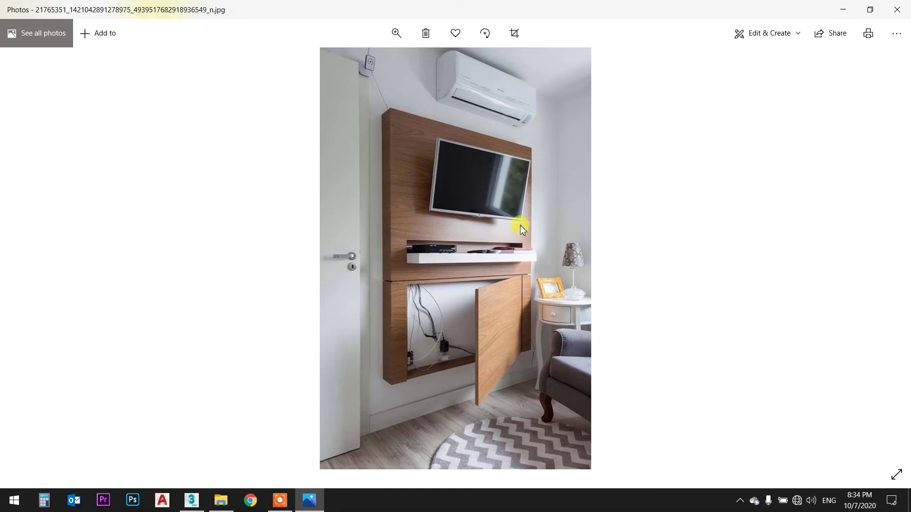
{"action": "key", "text": "Right"}
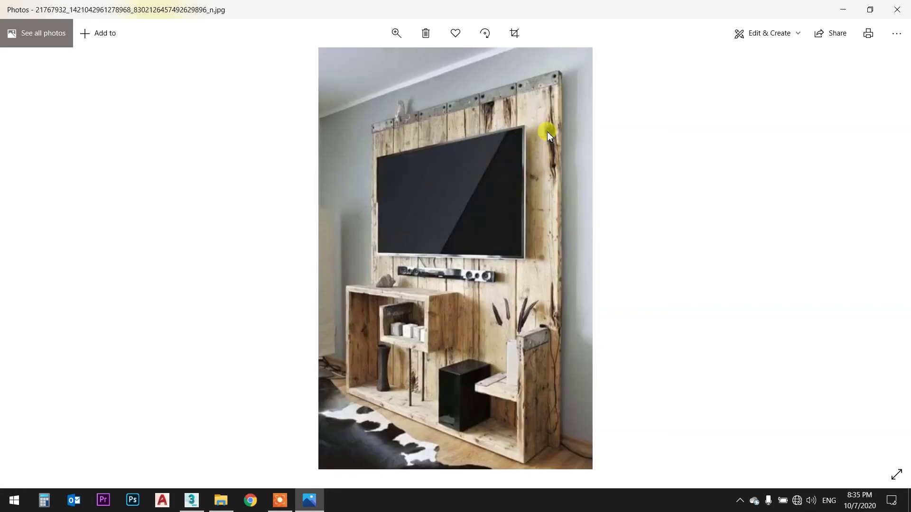
{"action": "key", "text": "Left"}
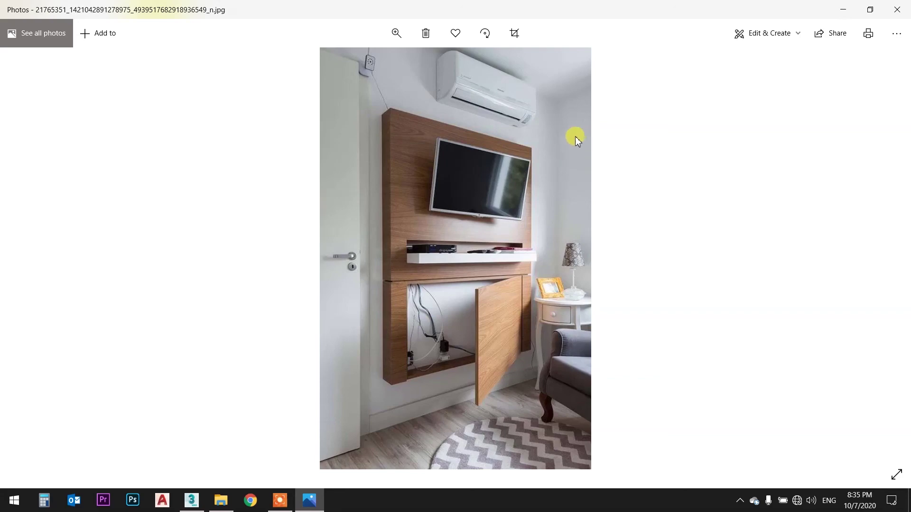
{"action": "key", "text": "Right"}
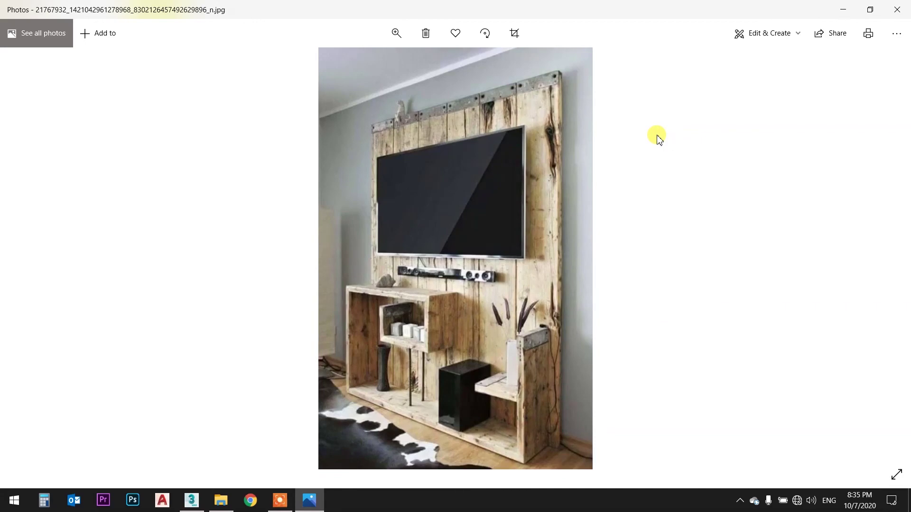
{"action": "key", "text": "Right"}
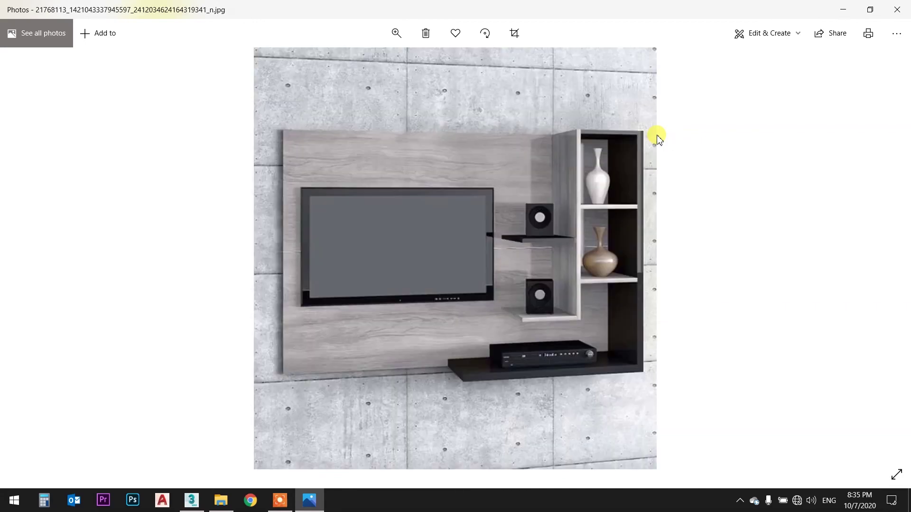
- Page through the TV cabinet and wall-unit photos to modern-living-room.jpg, then close Photos
{"action": "key", "text": "Right"}
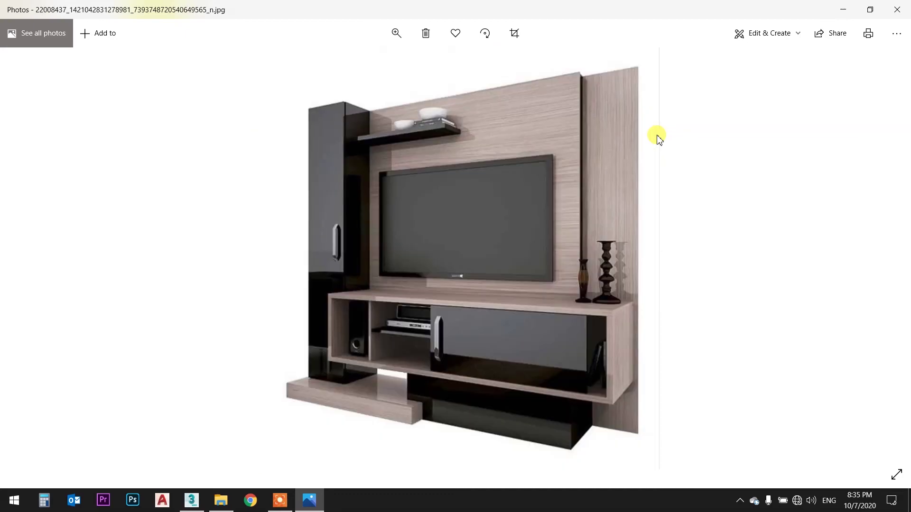
{"action": "key", "text": "Right"}
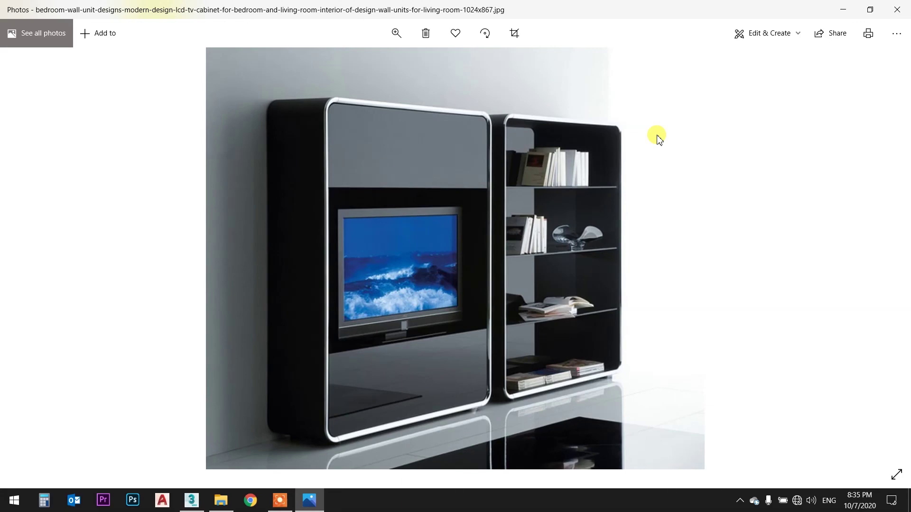
{"action": "key", "text": "Right"}
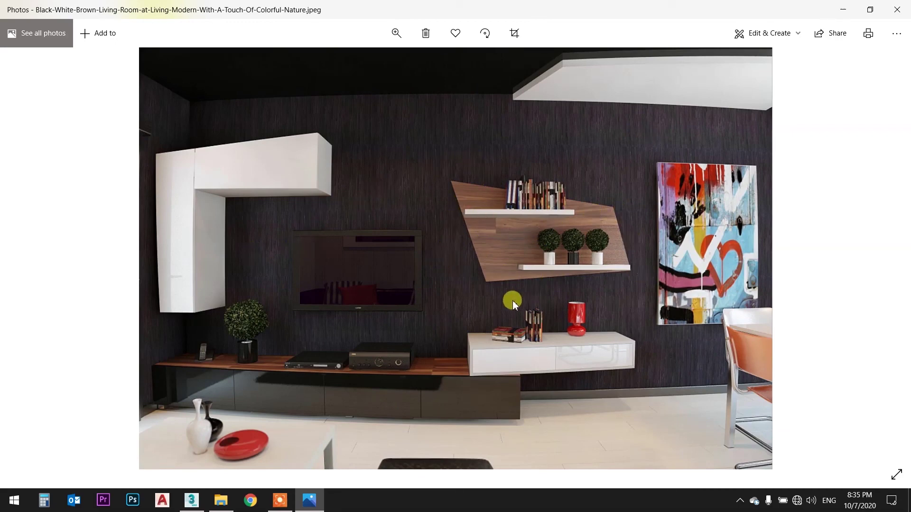
{"action": "key", "text": "Right"}
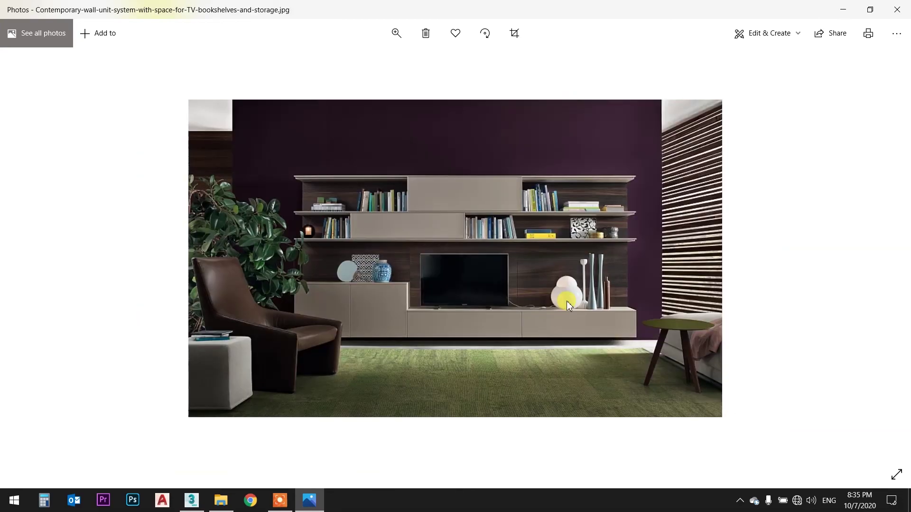
{"action": "key", "text": "Right"}
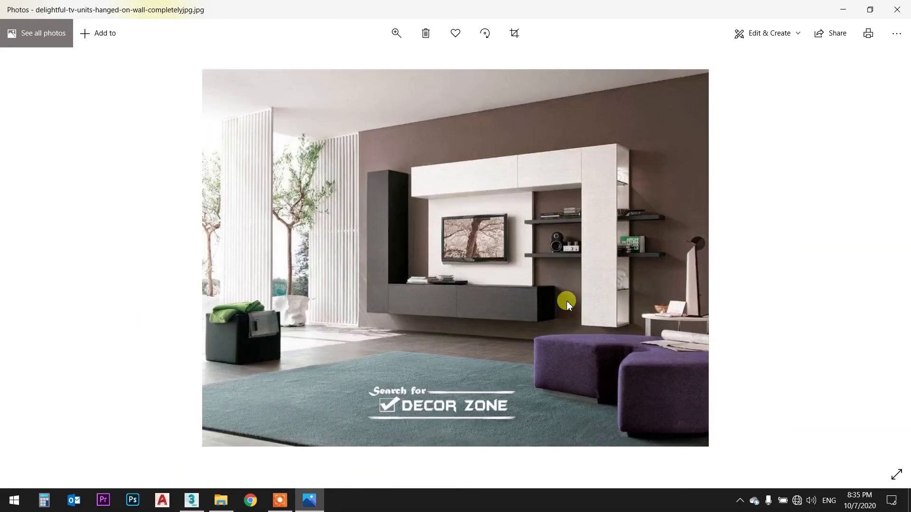
{"action": "scroll", "coordinate": [560, 252], "scroll_direction": "up", "scroll_amount": 3}
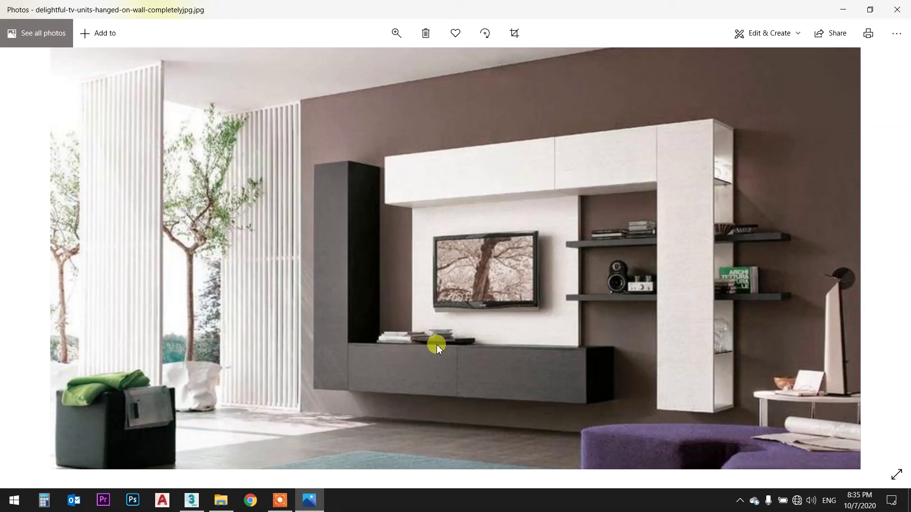
{"action": "key", "text": "Right"}
{"action": "key", "text": "Right"}
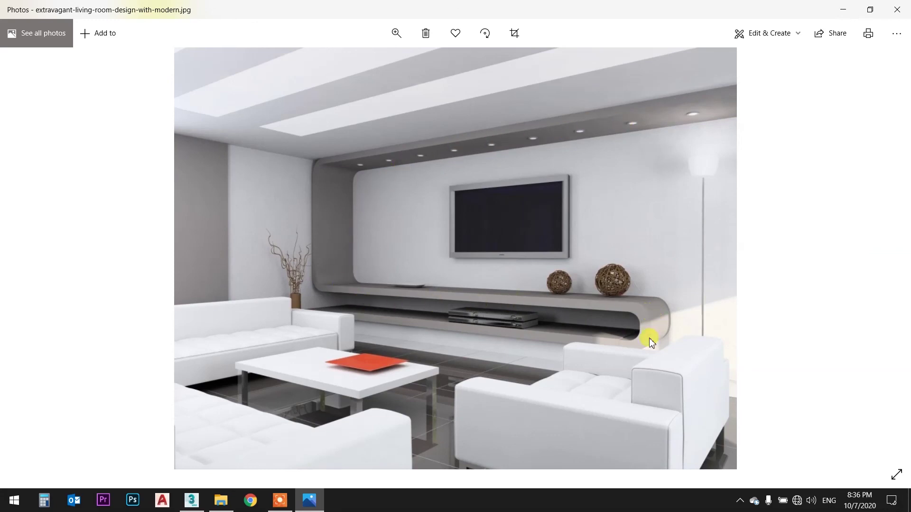
{"action": "key", "text": "Right"}
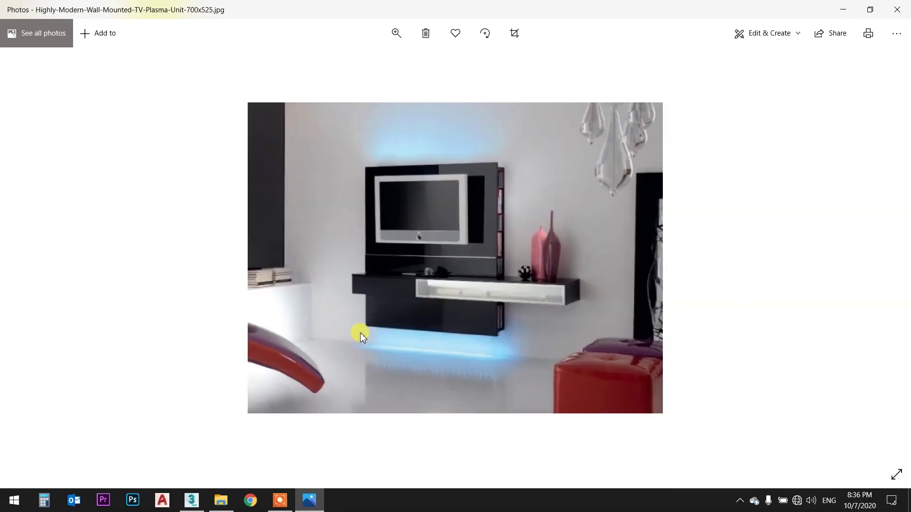
{"action": "key", "text": "Right"}
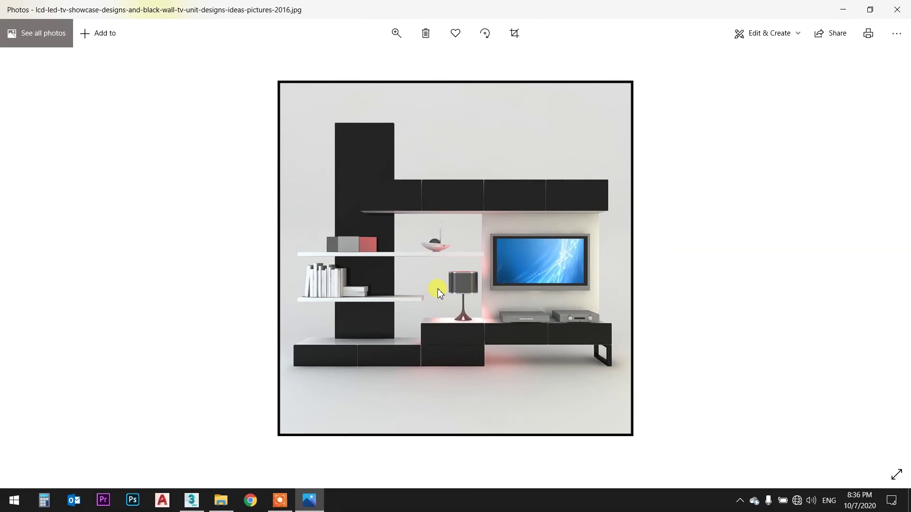
{"action": "key", "text": "Right"}
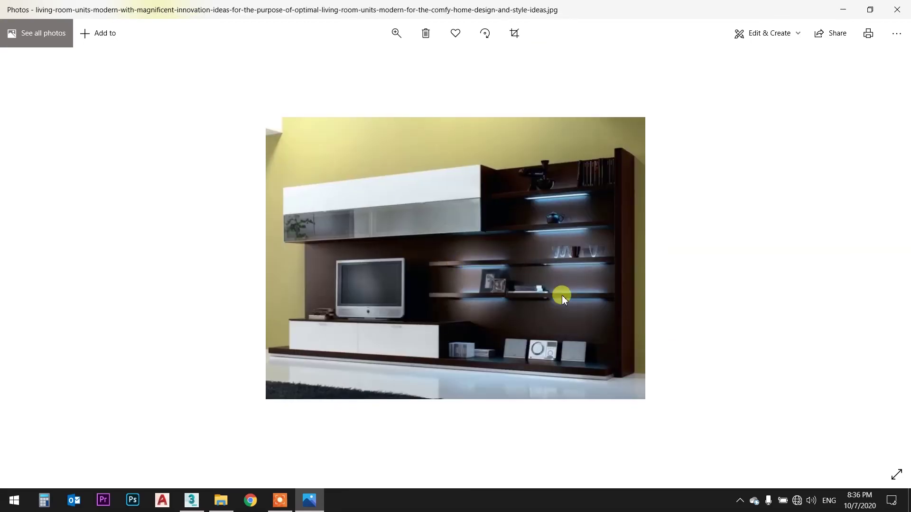
{"action": "key", "text": "Right"}
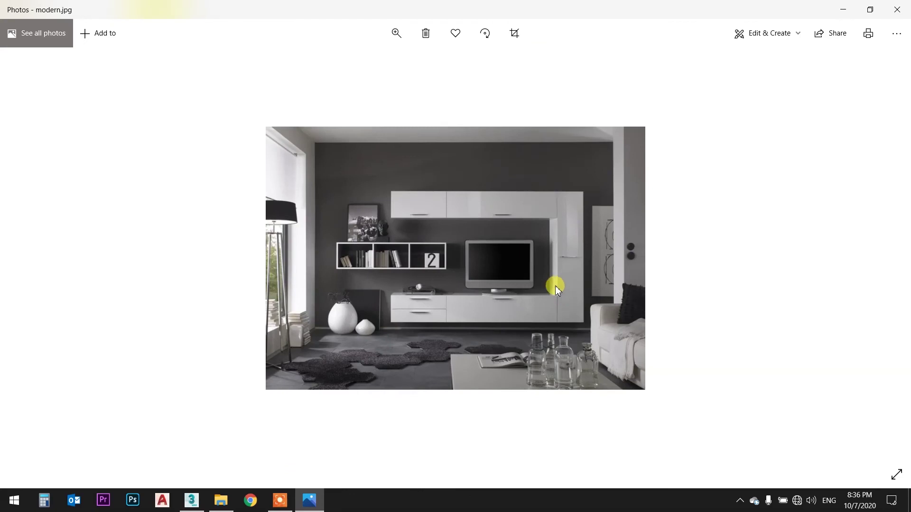
{"action": "key", "text": "Right"}
{"action": "key", "text": "Right"}
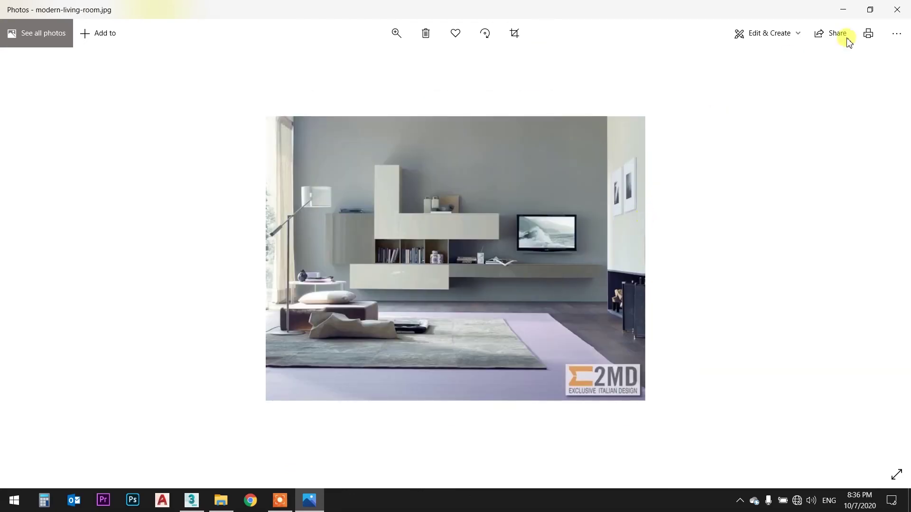
{"action": "left_click", "coordinate": [897, 9]}
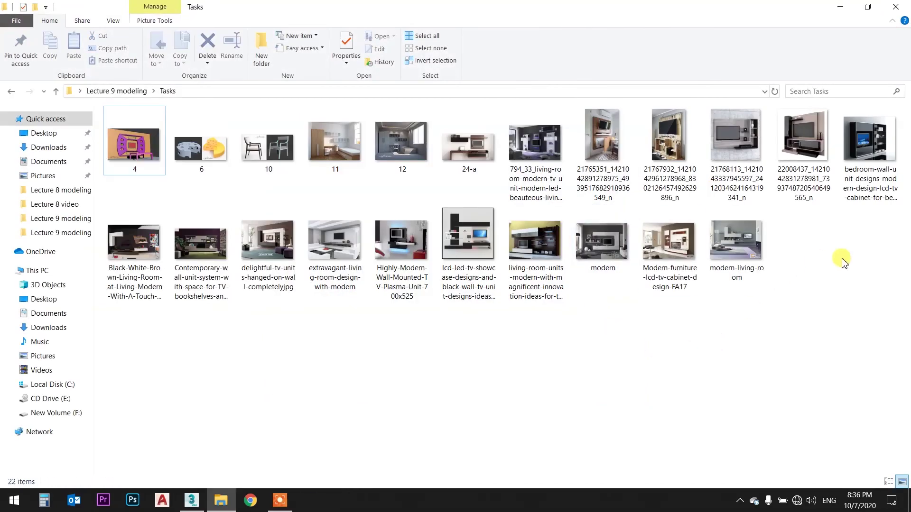
- Box-select all 22 images in the Tasks folder, then clear the selection
{"action": "left_click_drag", "start_coordinate": [847, 284], "coordinate": [129, 143]}
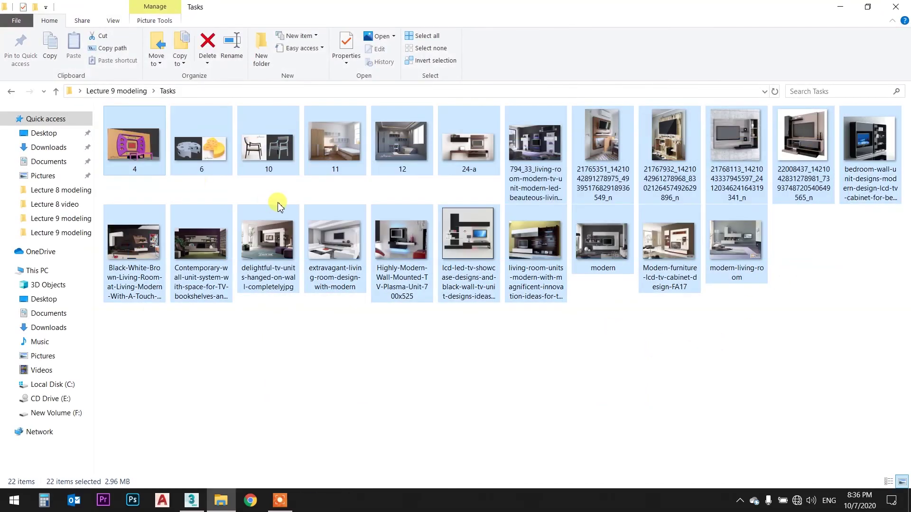
{"action": "left_click", "coordinate": [393, 337]}
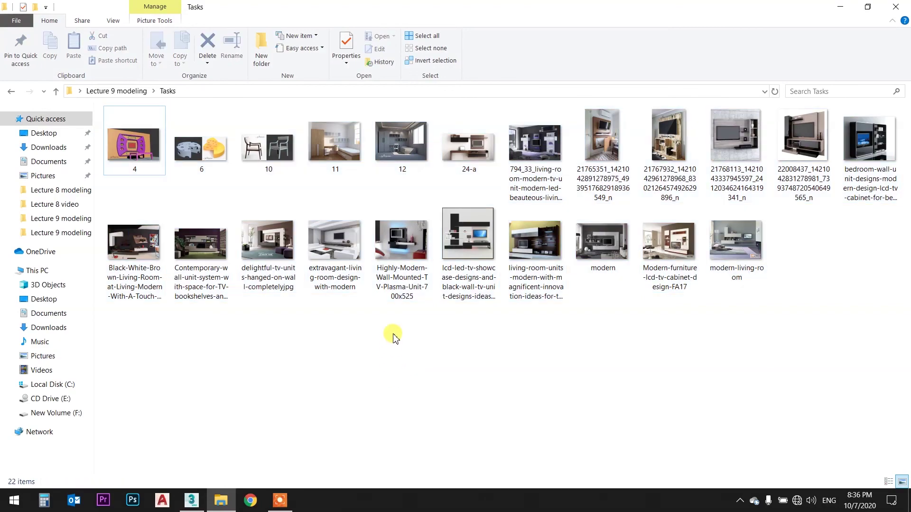